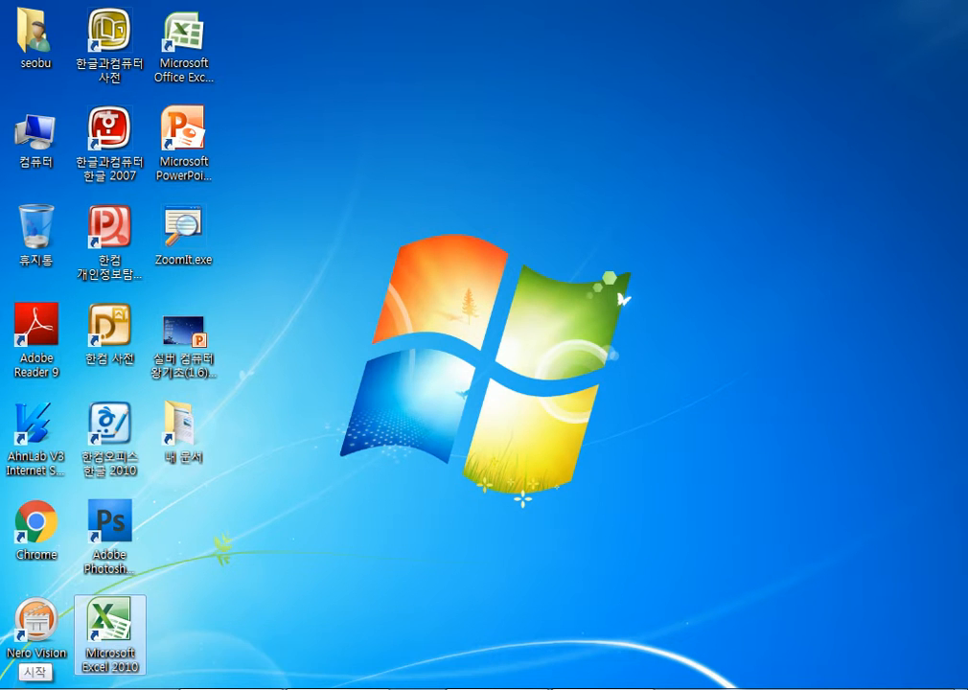
- Launch Microsoft Excel 2010 from the Start menu's Microsoft Office folder
click(21, 688)
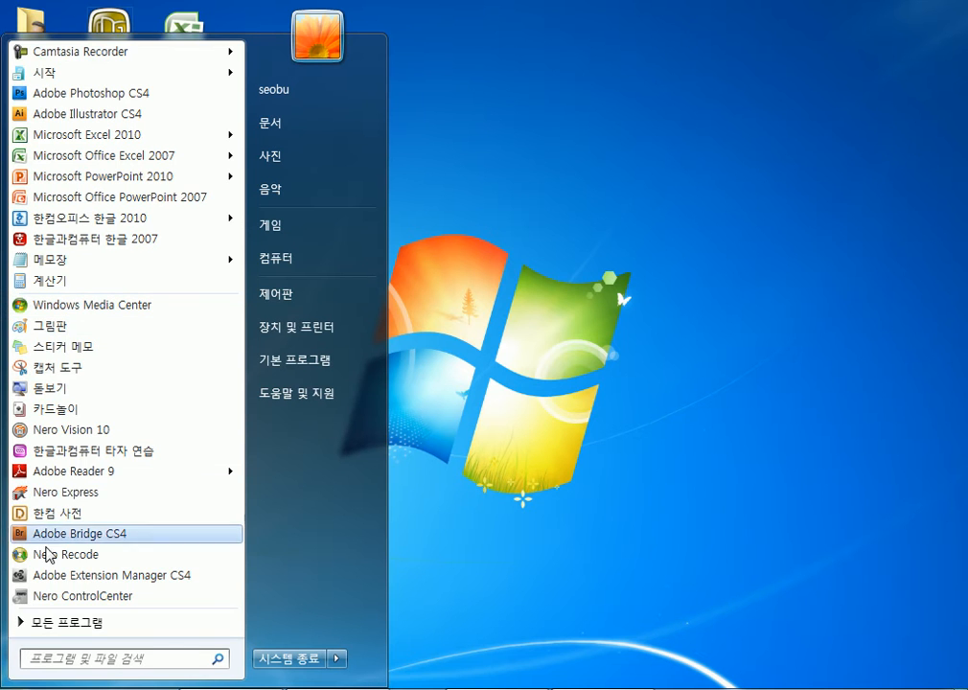
click(77, 624)
scroll(146, 315, down, 4)
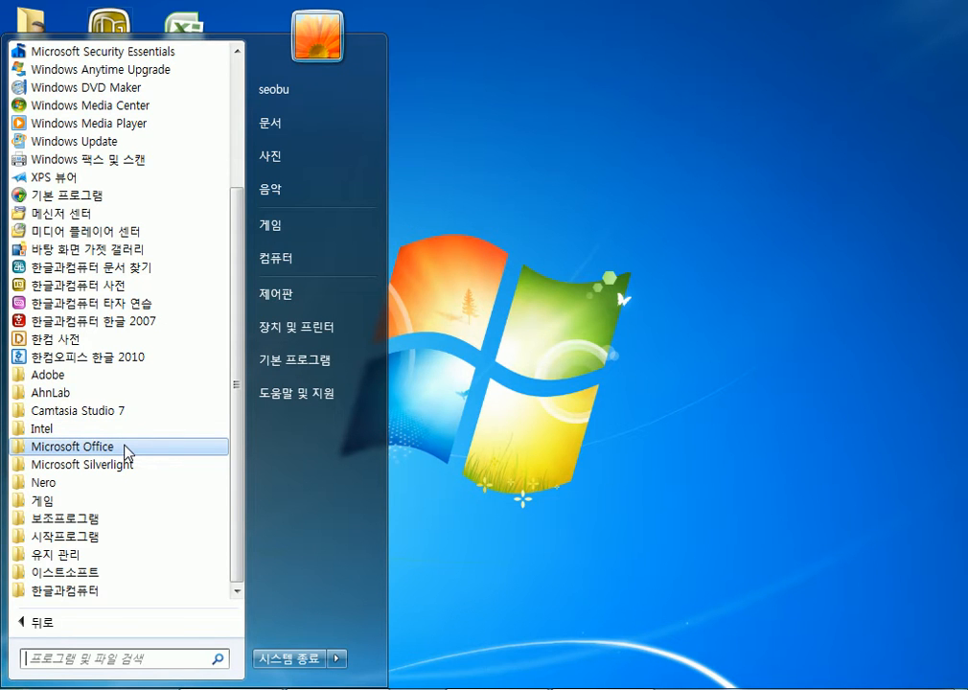
click(124, 447)
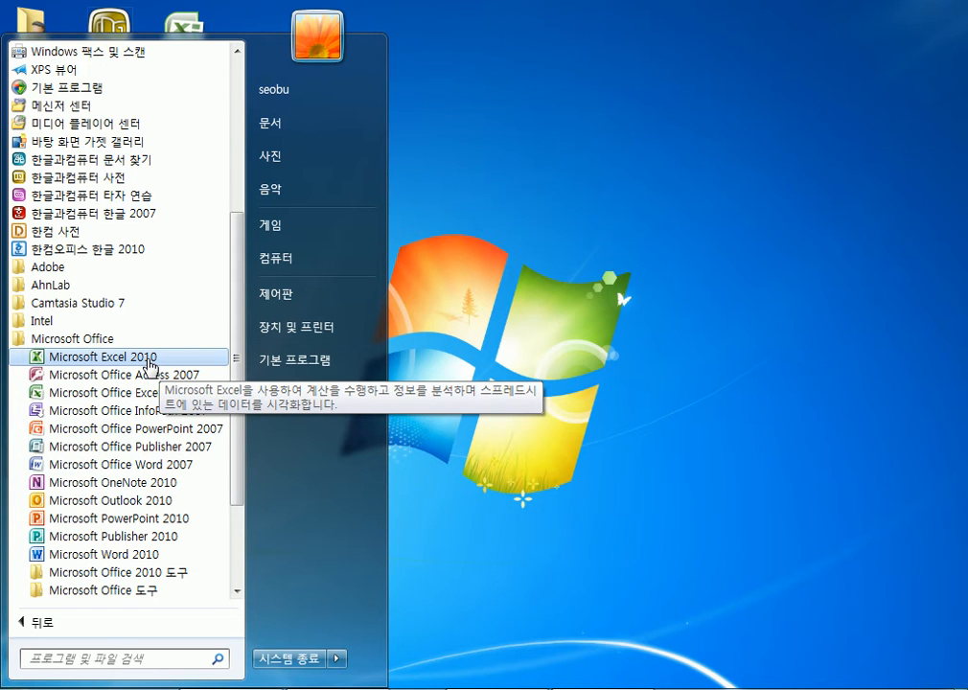
click(148, 360)
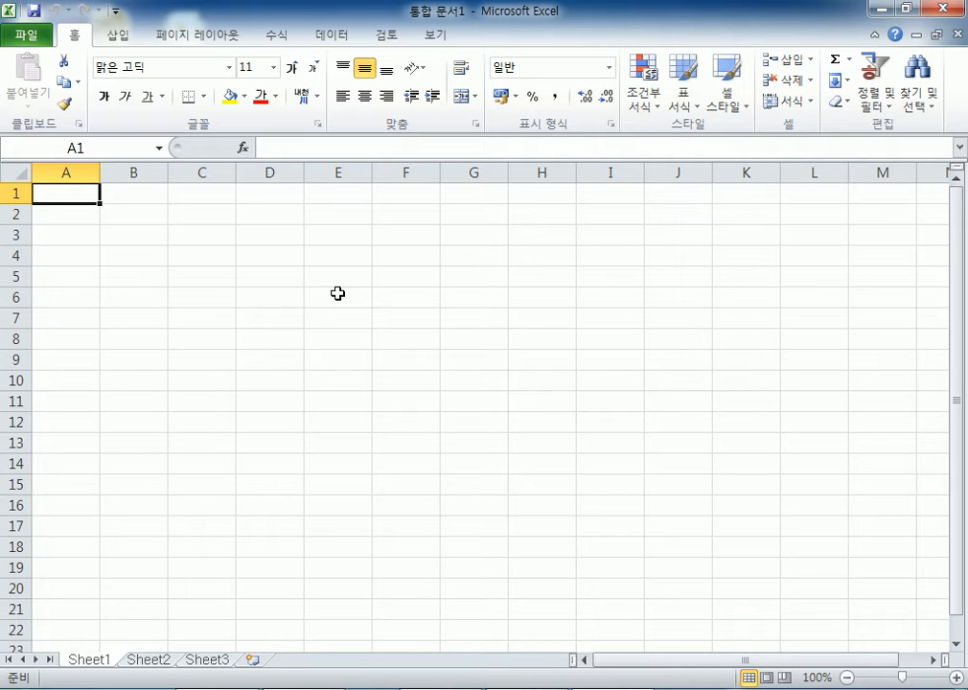
click(882, 9)
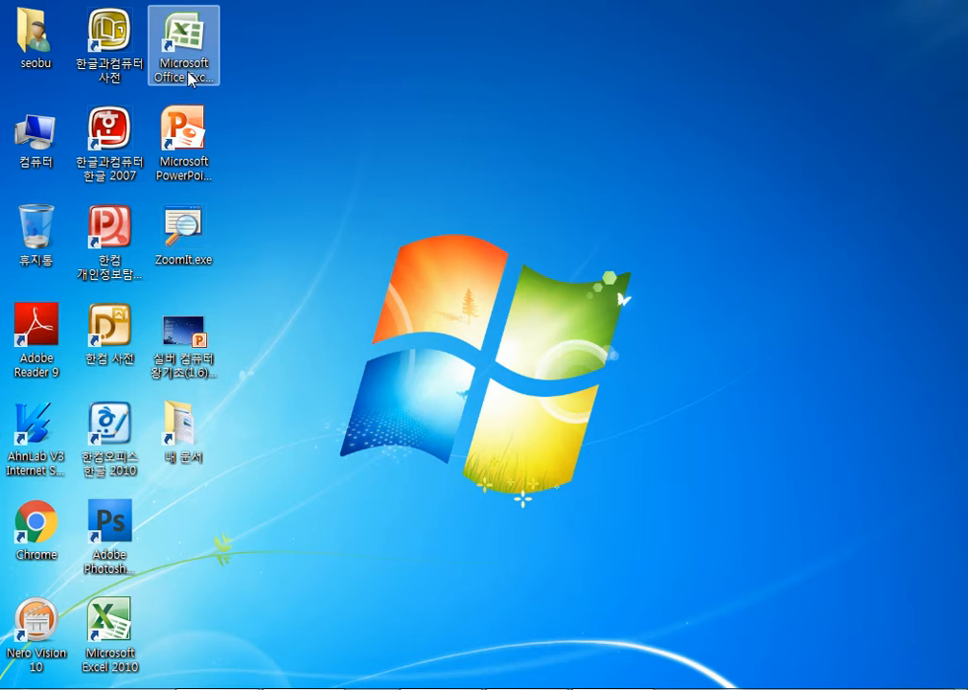
click(527, 689)
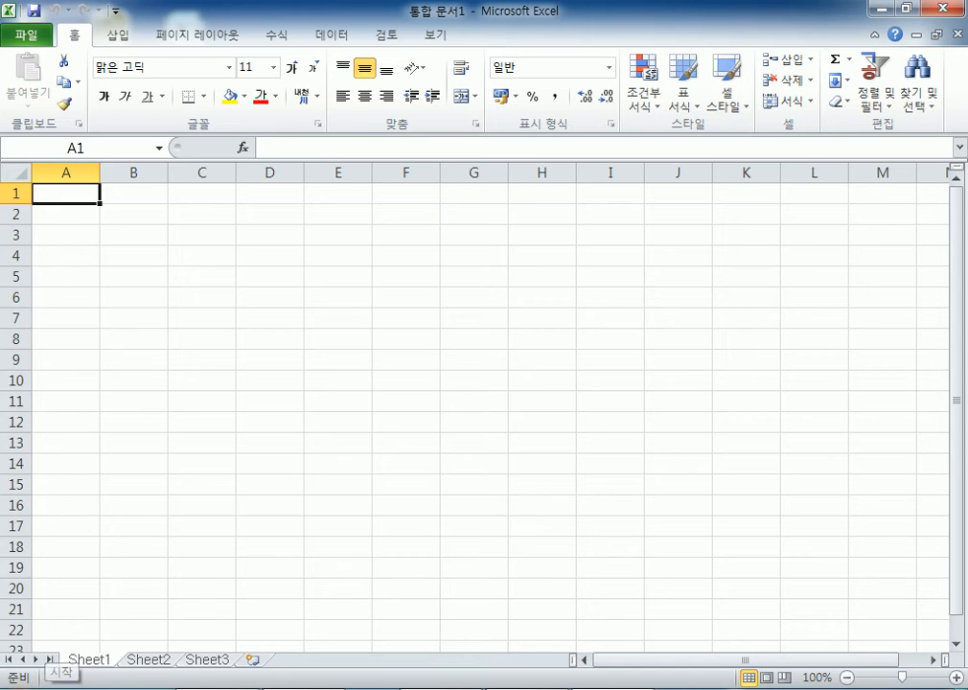
key(super)
click(80, 627)
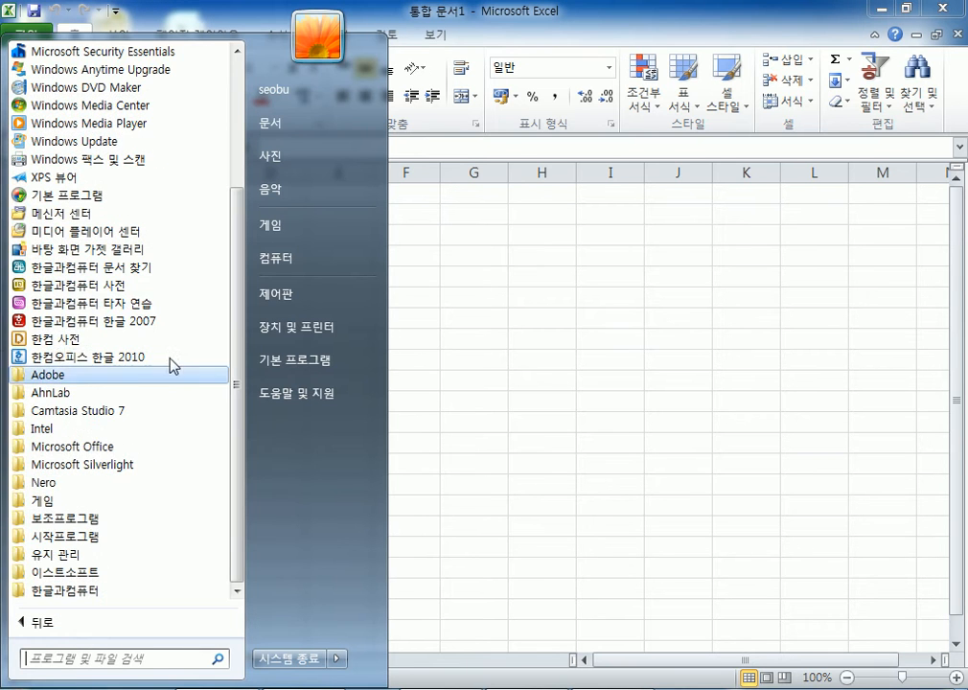
click(141, 448)
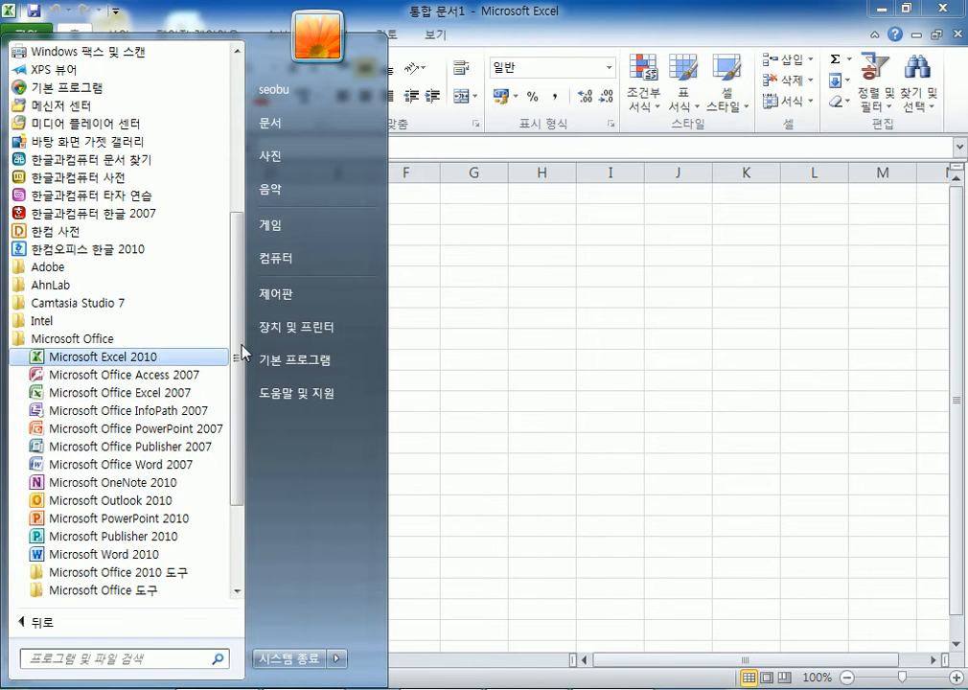
click(492, 320)
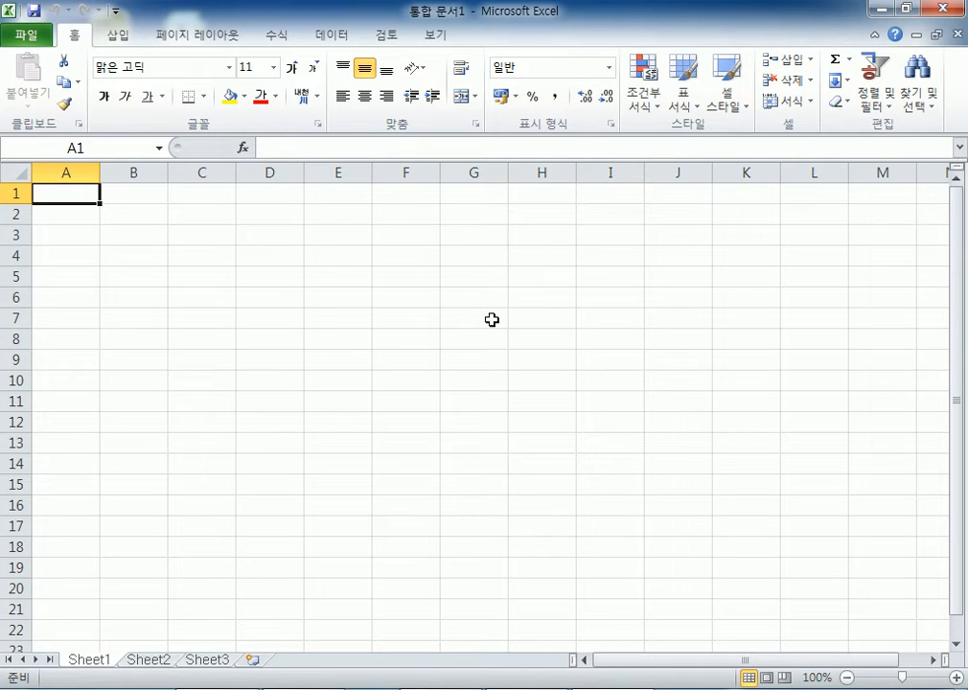
click(448, 689)
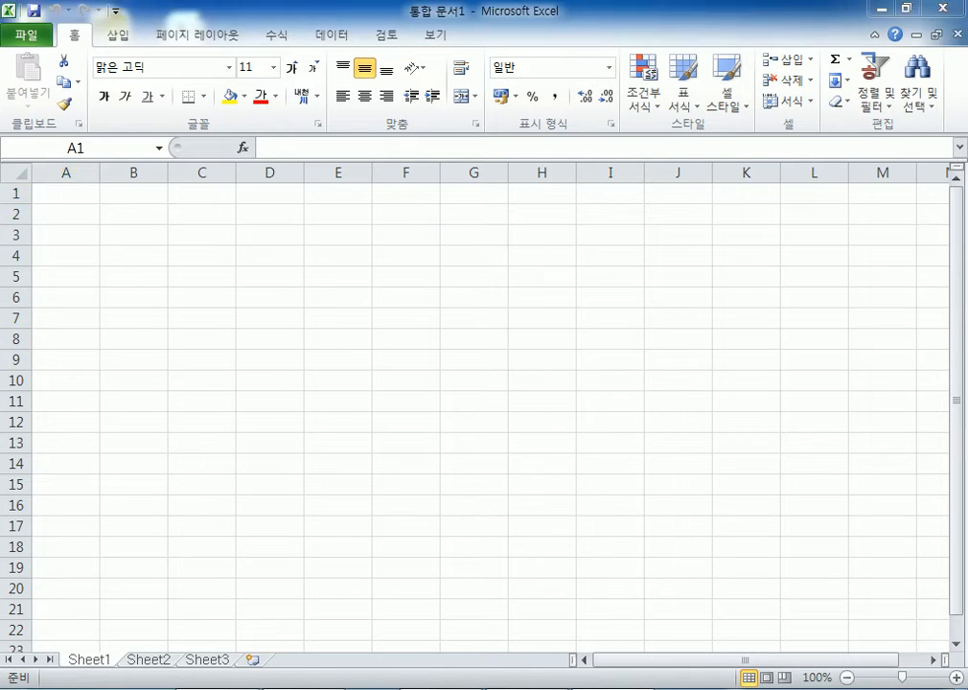
- Replace the note's text with '많은 양의 데이터와 수치(숫자)를 계산하고, 장부 관리를 하는 프로그램' and widen the window
drag(171, 196, 9, 65)
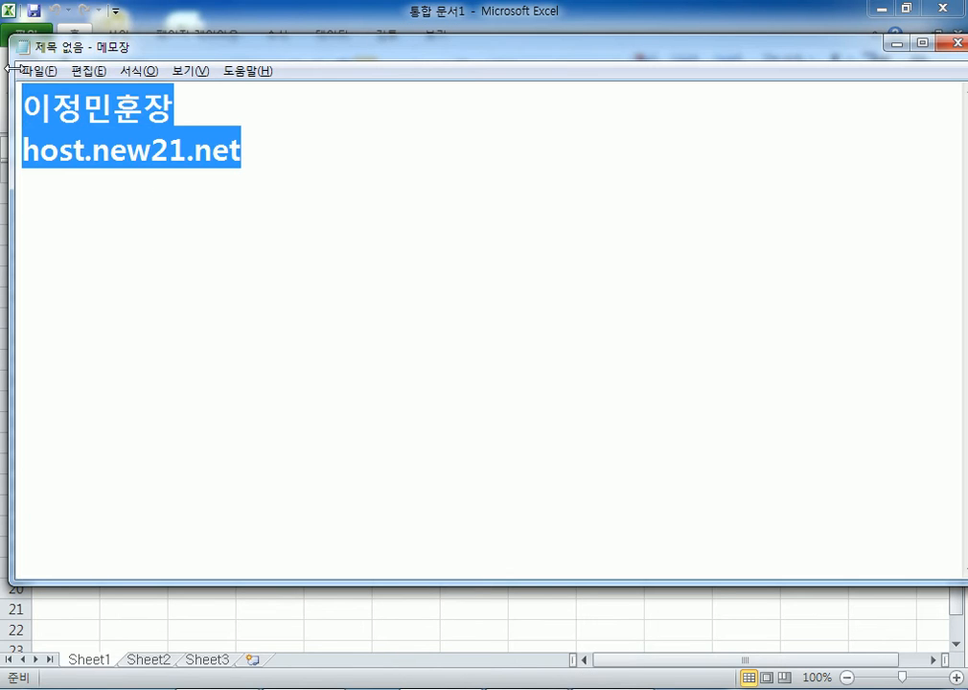
text(만많은 양의 데입)
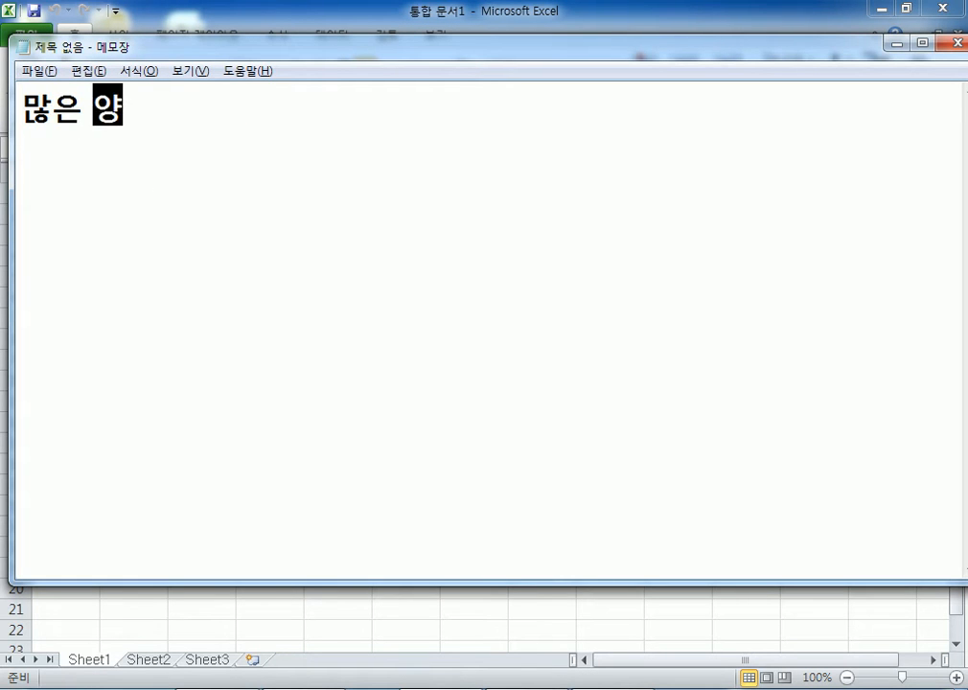
key(BackSpace)
text(터와 수)
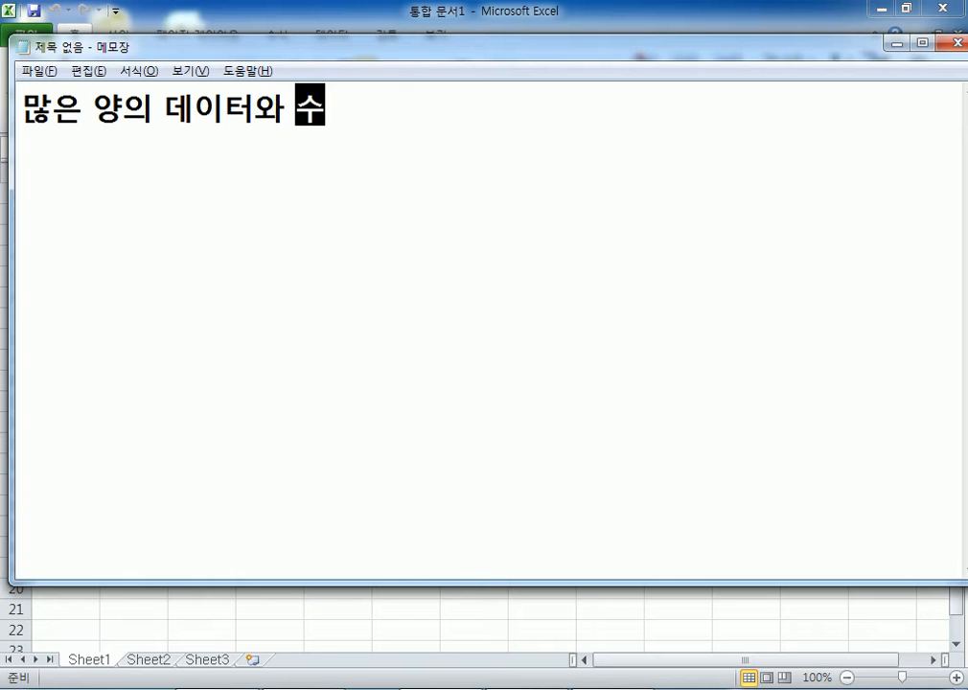
text(치(숫자)
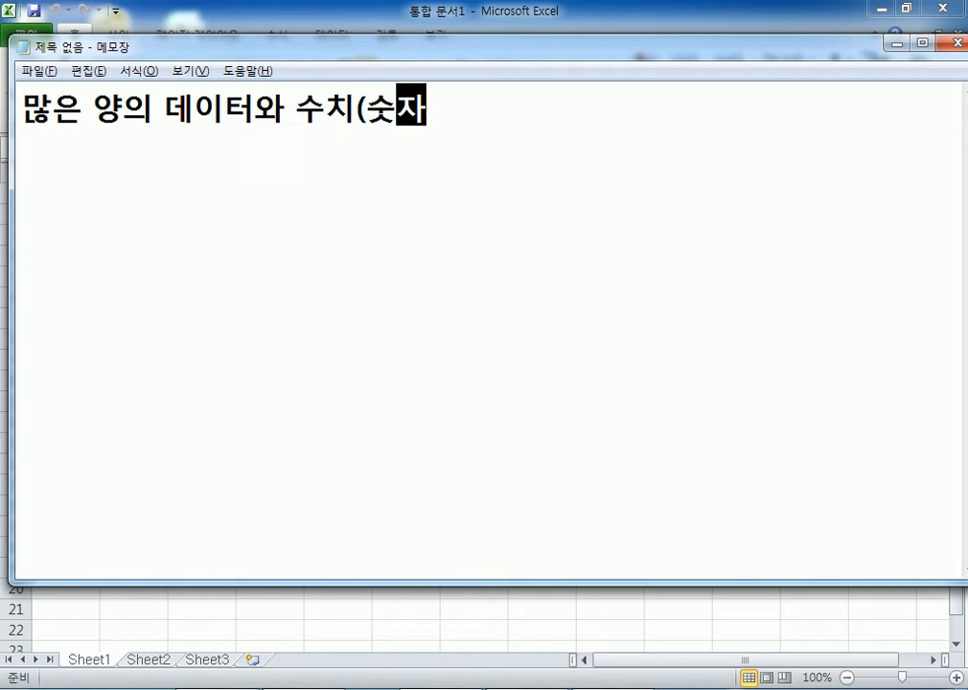
text()를 계)
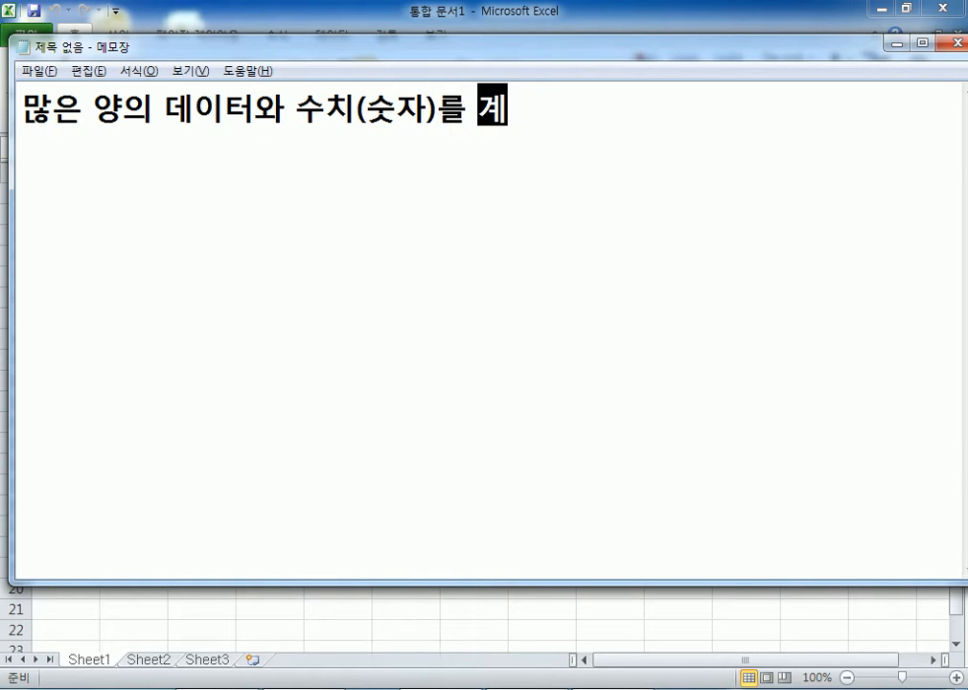
text(산하고)
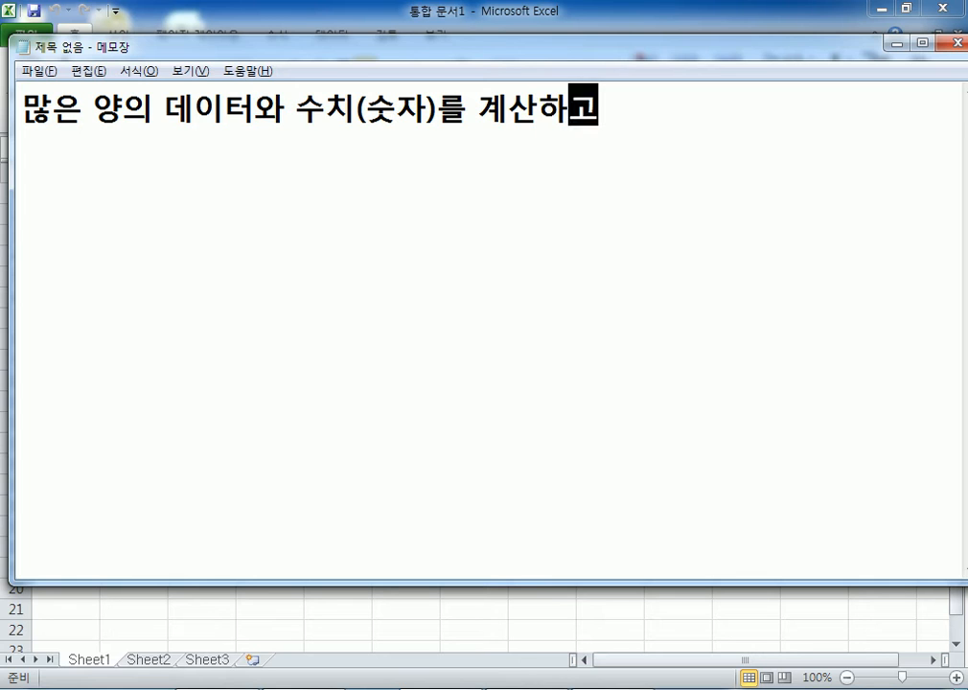
text(, 장부 관릴)
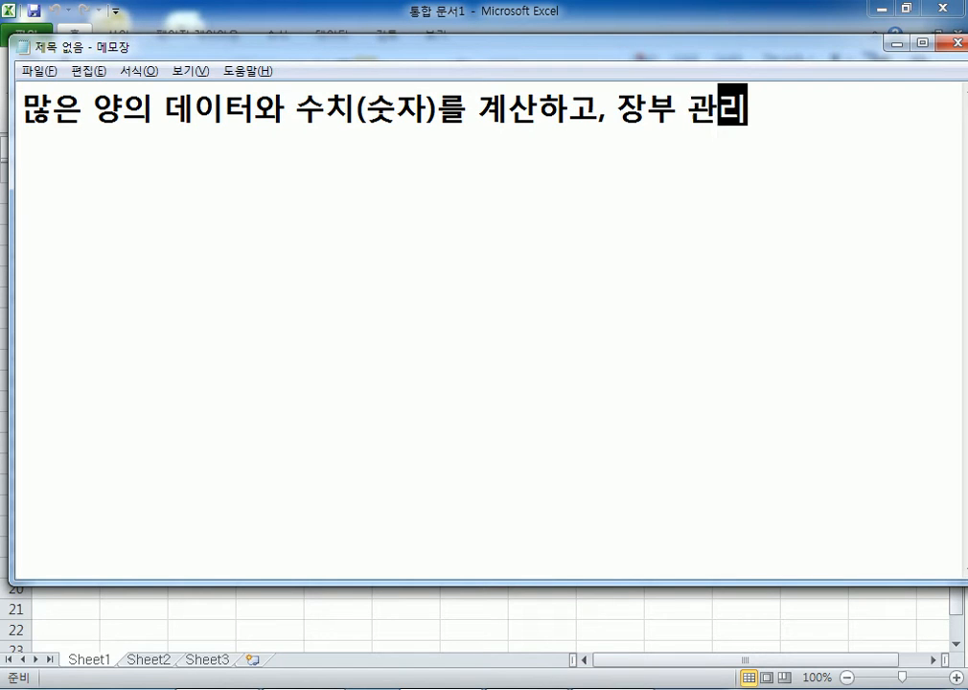
text(를 하)
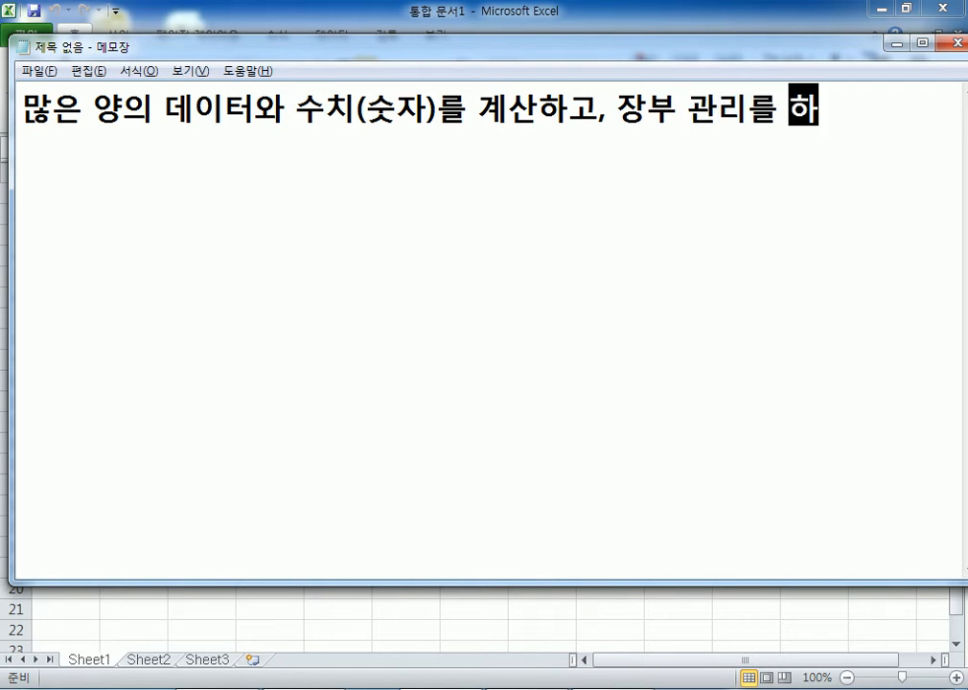
text(는 프로그램)
key(Return)
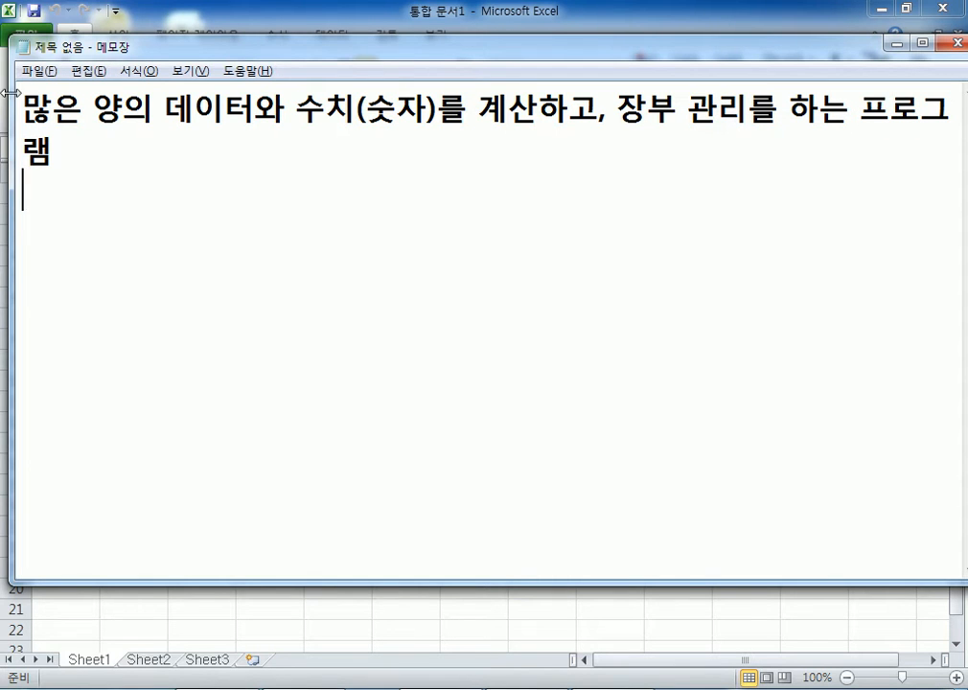
drag(12, 90, 3, 90)
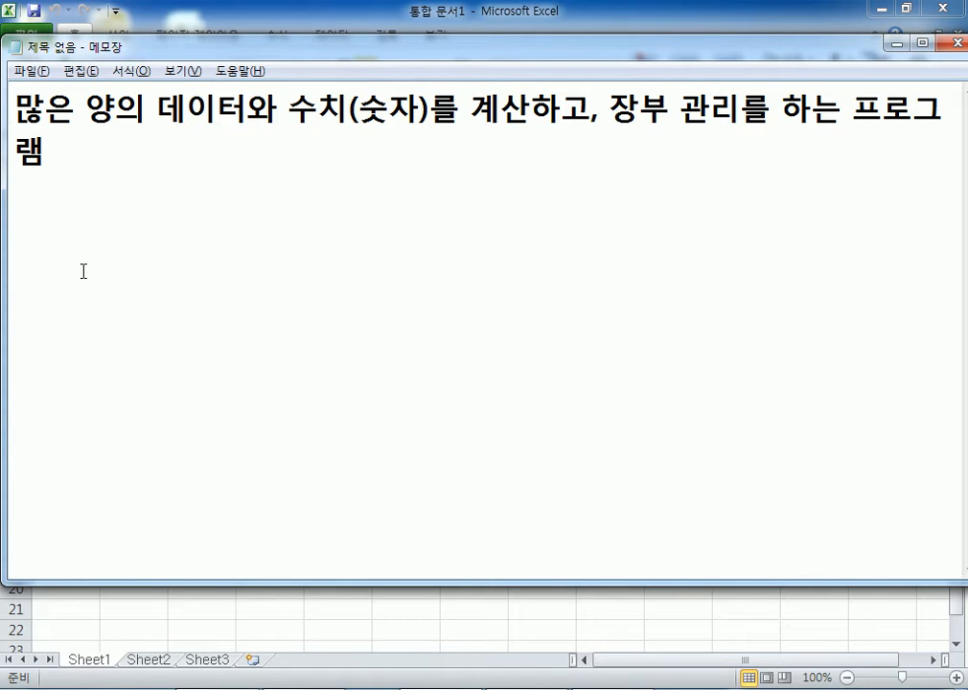
- Write the line '자료=데이터, Data' and begin '정보=' on the line below
text(데이터)
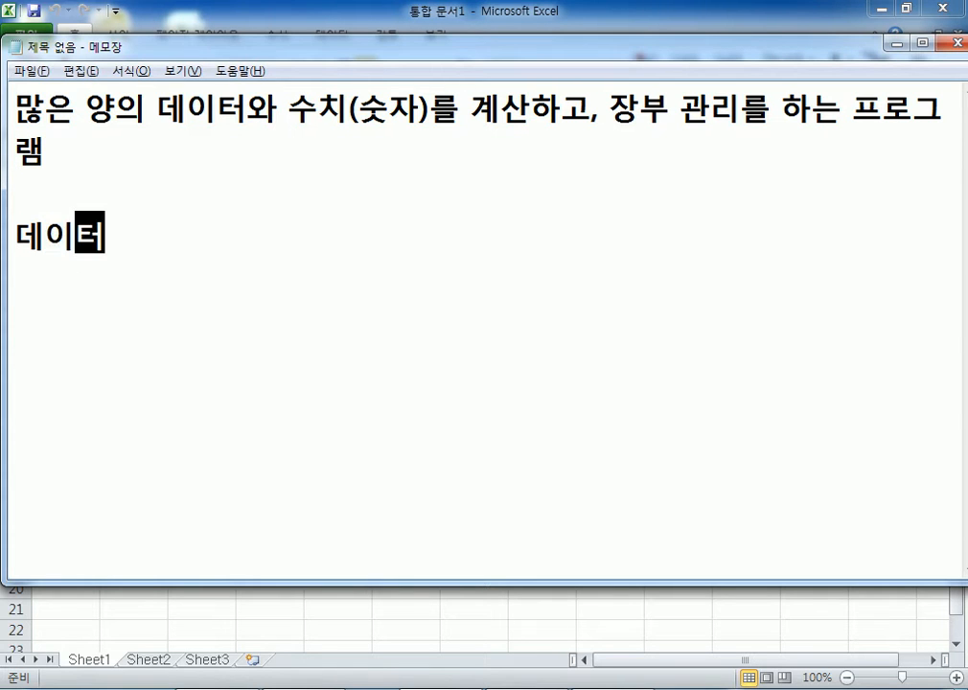
key(Home)
text(자료=)
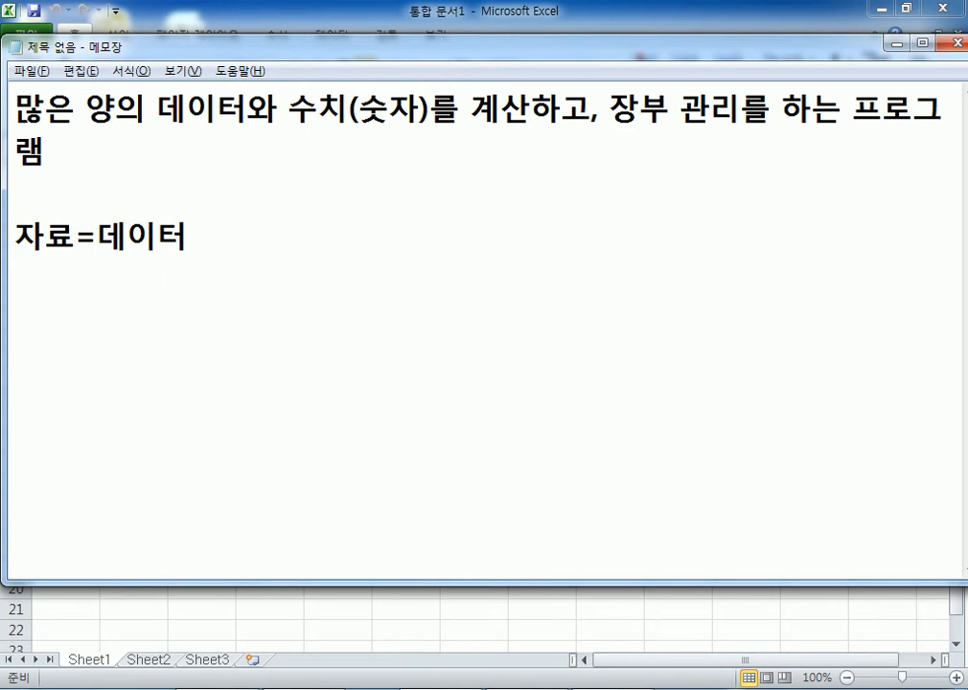
key(End)
key(Return)
text(저)
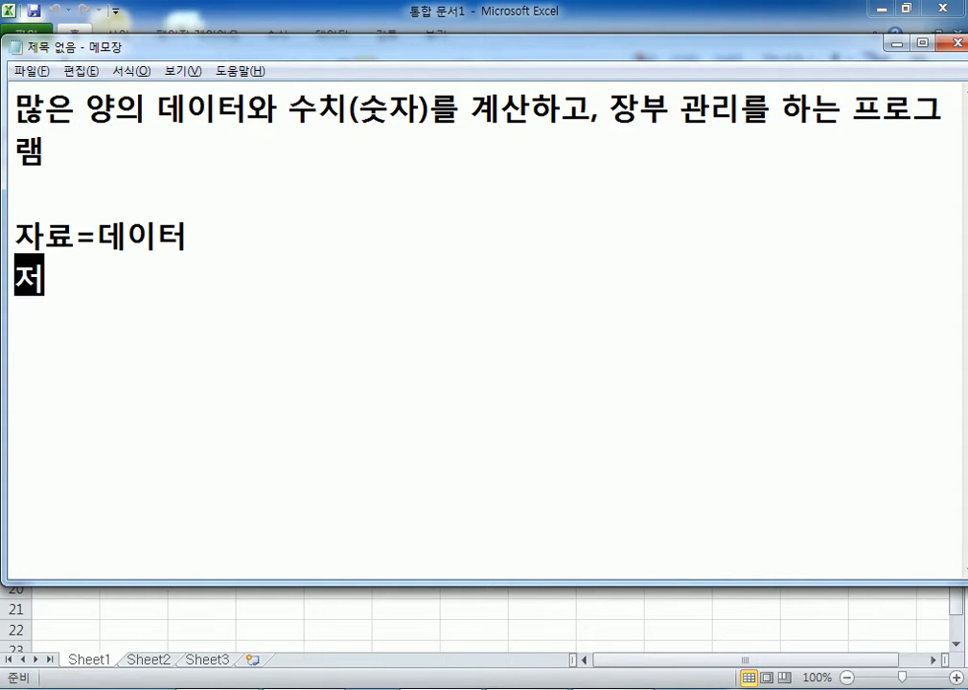
text(정보=)
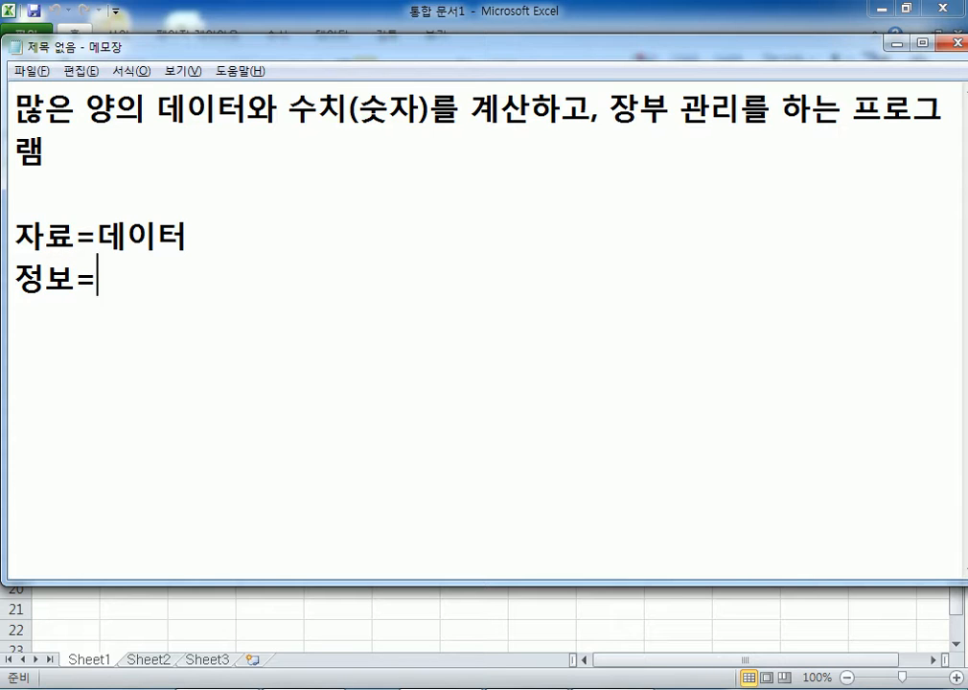
key(Up)
key(End)
text(,Data)
key(Left)
key(Left)
key(Left)
key(Left)
key(Left)
key(BackSpace)
- Complete the second line as '정보=인포메이션, Information'
click(215, 295)
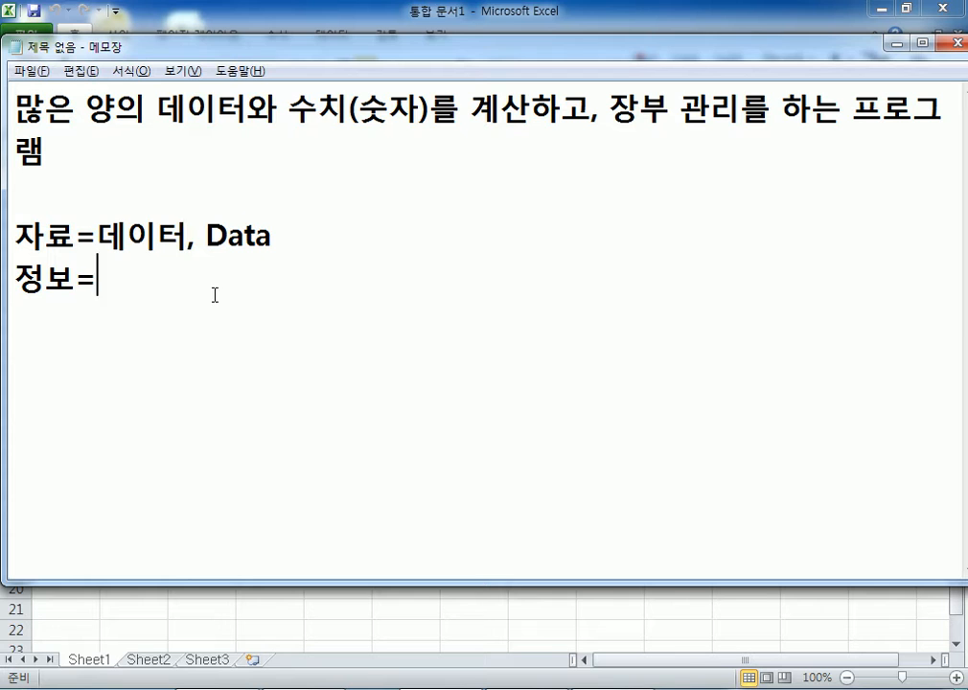
text(ㅑㅜ)
key(BackSpace)
key(BackSpace)
text(dl)
key(BackSpace)
key(BackSpace)
key(Hangul)
text(ㅇㅣㄴㅍㅗㅁㅔㅇㅣㅅㅕㄴ, )
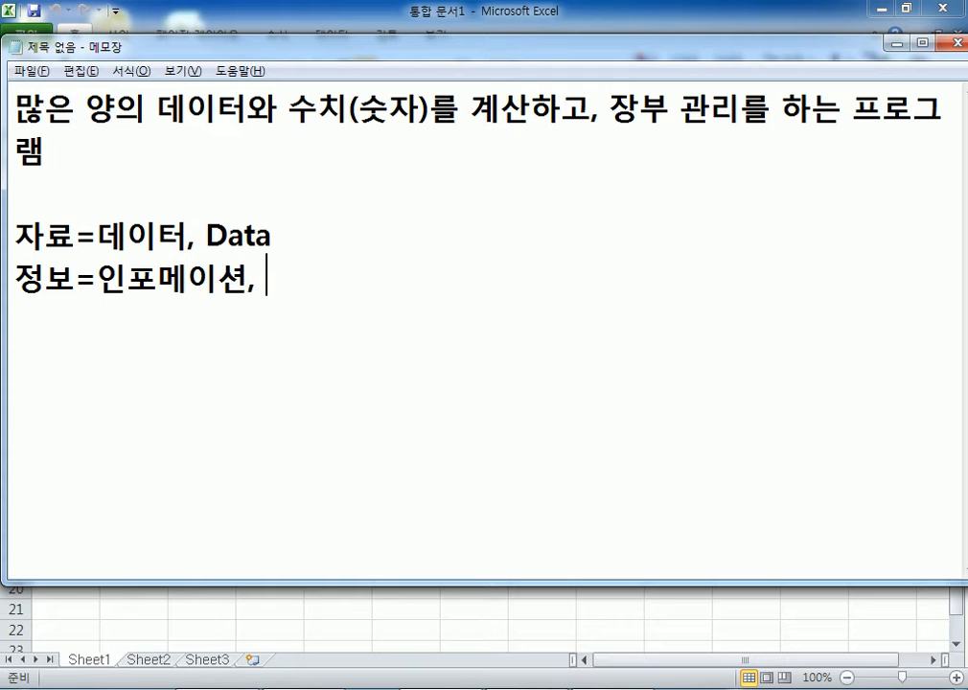
text(Informa)
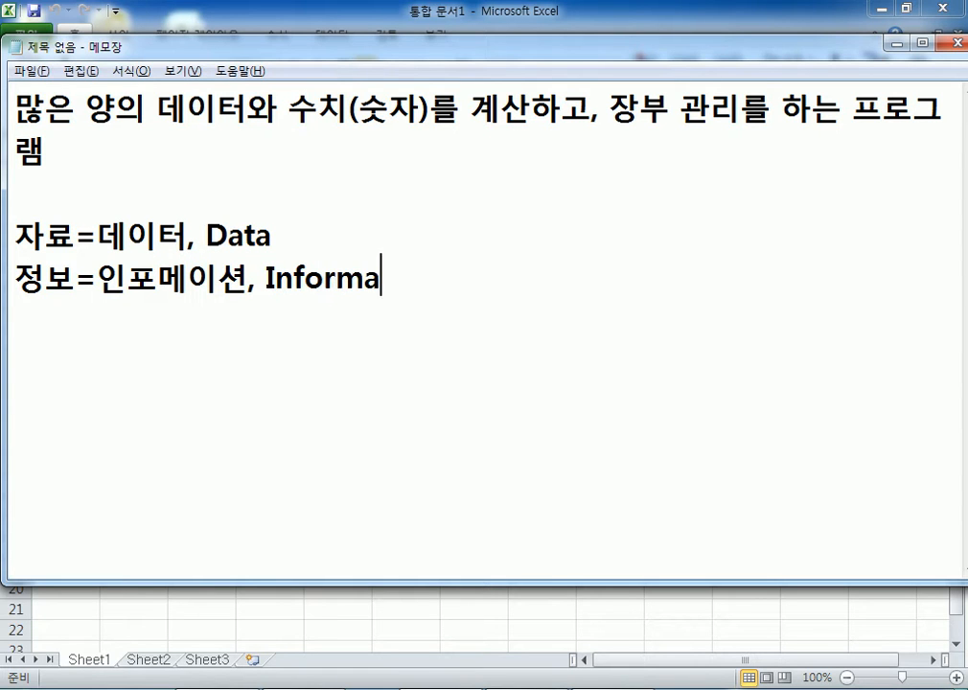
text(tion)
key(Return)
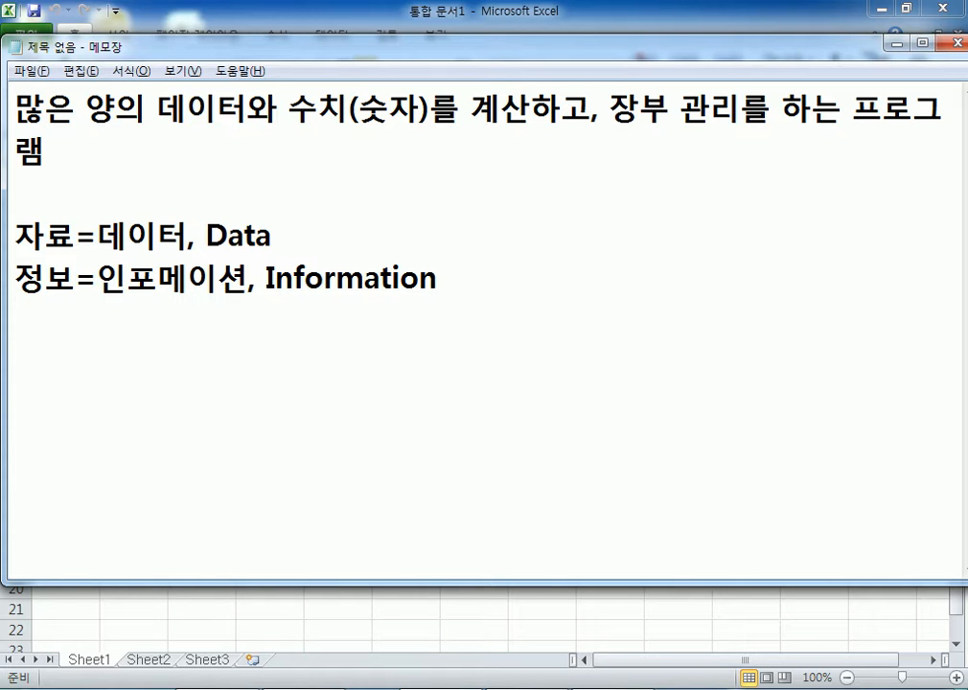
- Add the line '자료 > 정보' below the definitions
key(Return)
text(wk)
key(BackSpace)
key(BackSpace)
text(자)
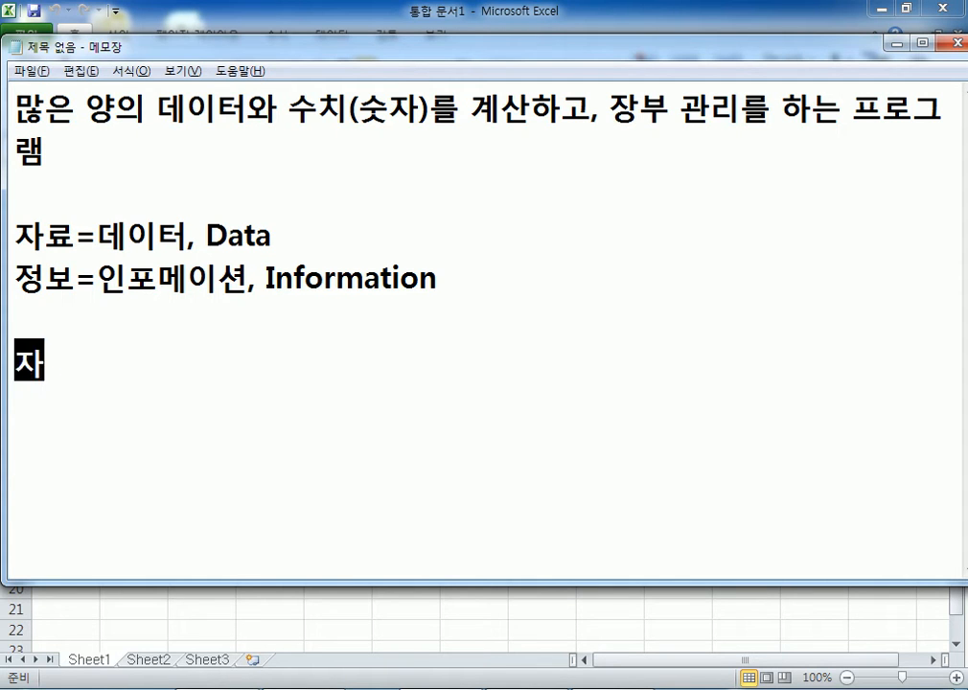
text(료 > 정보)
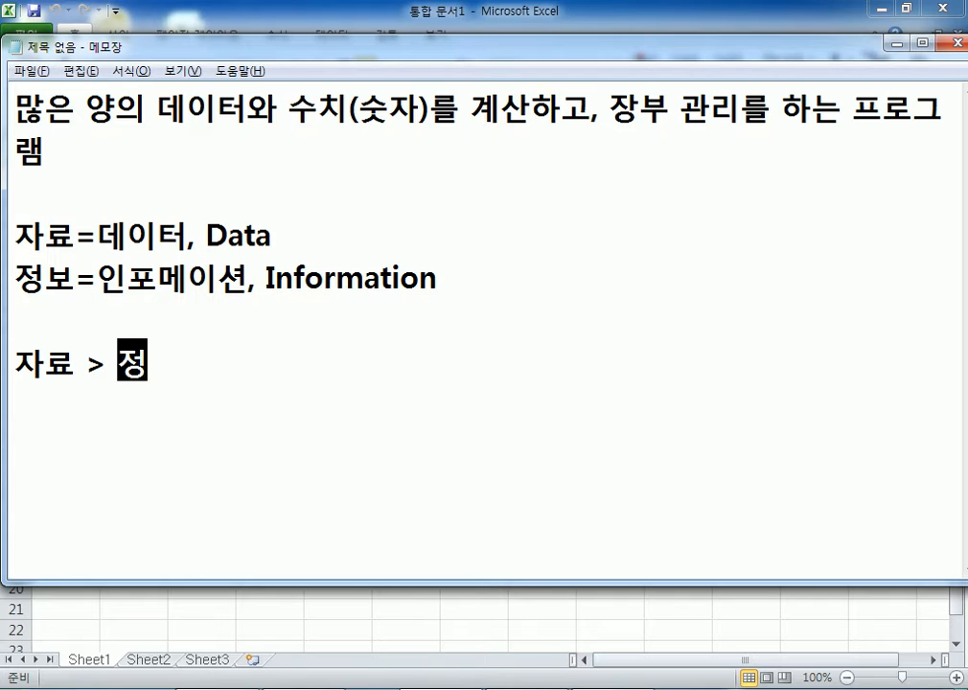
key(Return)
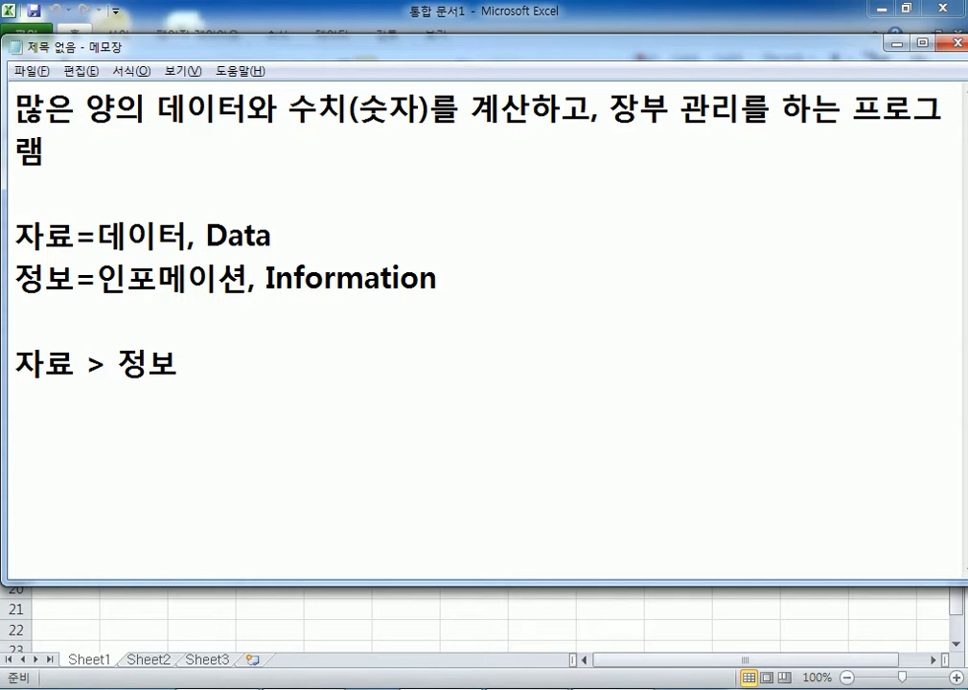
- Add the line '자료를 수집, 분류, 저장, 활용 --> 정보' and move Notepad to the screen top
text(자료를 )
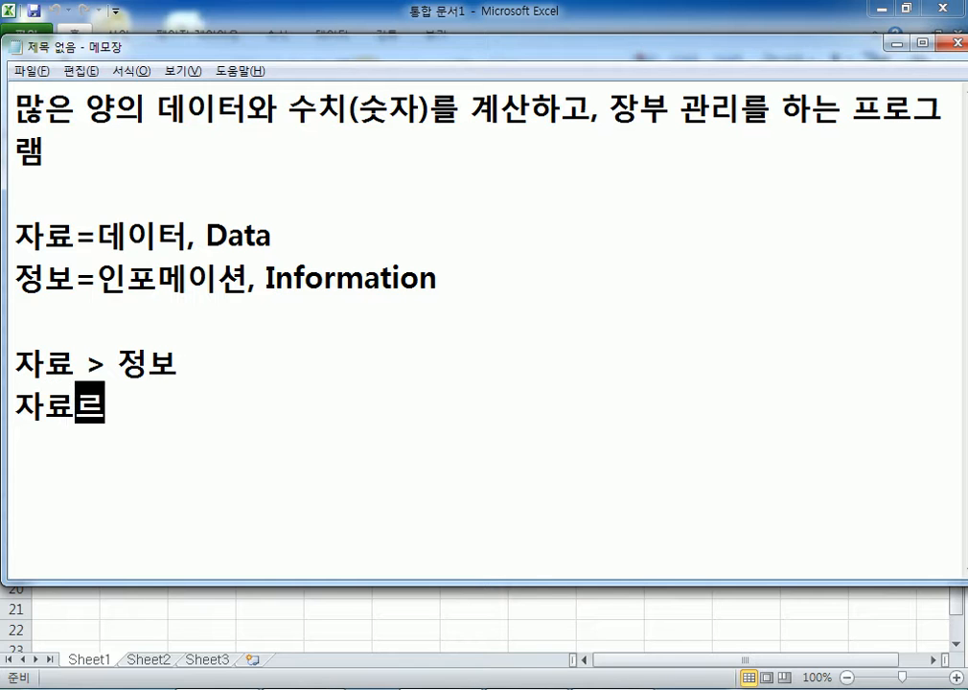
text(수집)
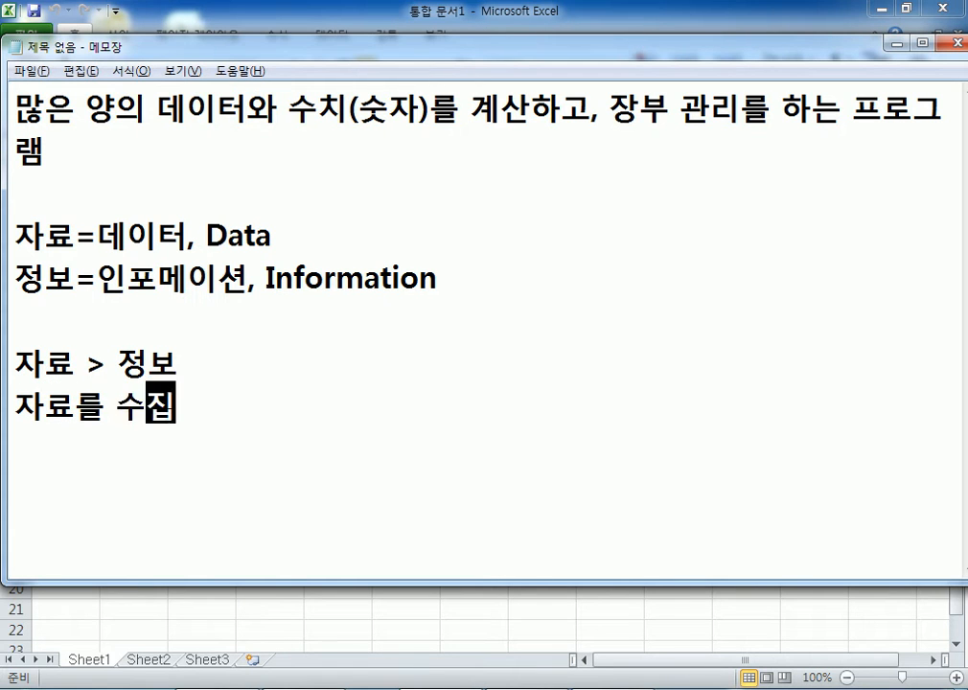
text(,)
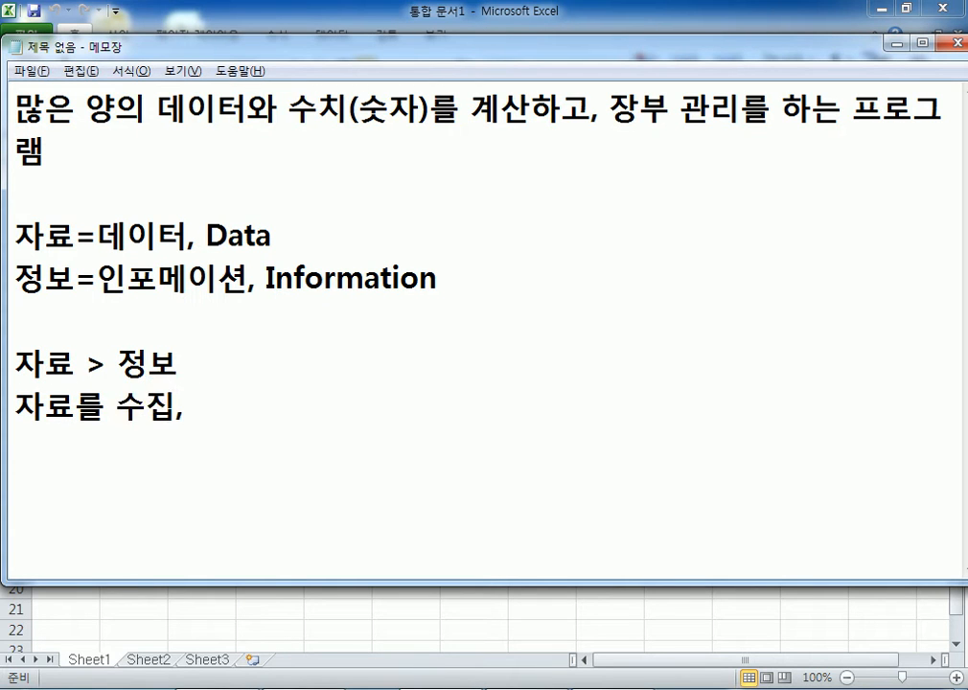
text( 분류,)
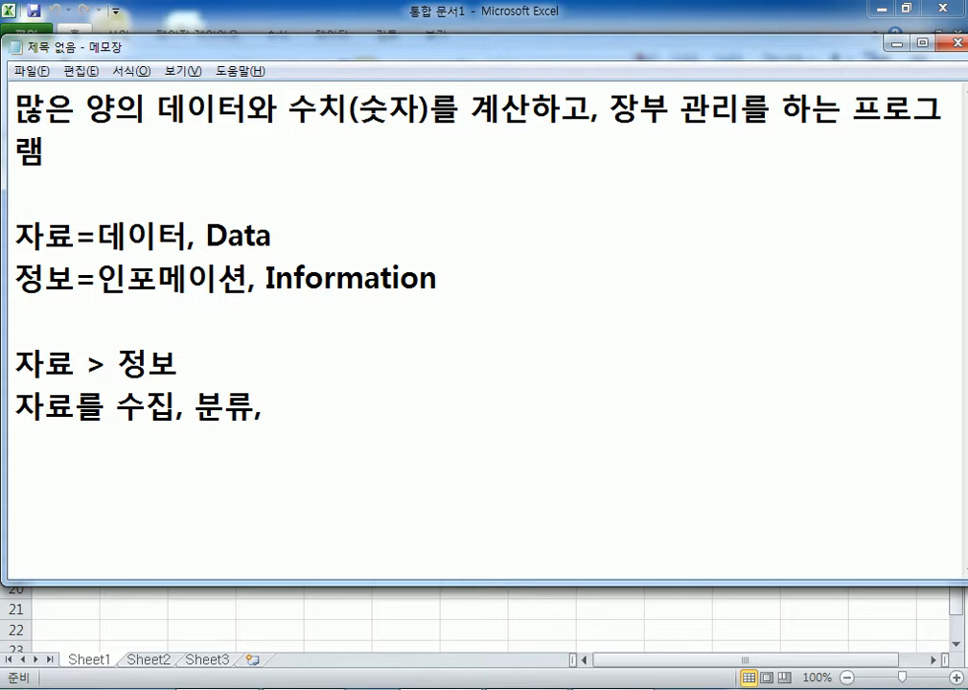
text( 저장, )
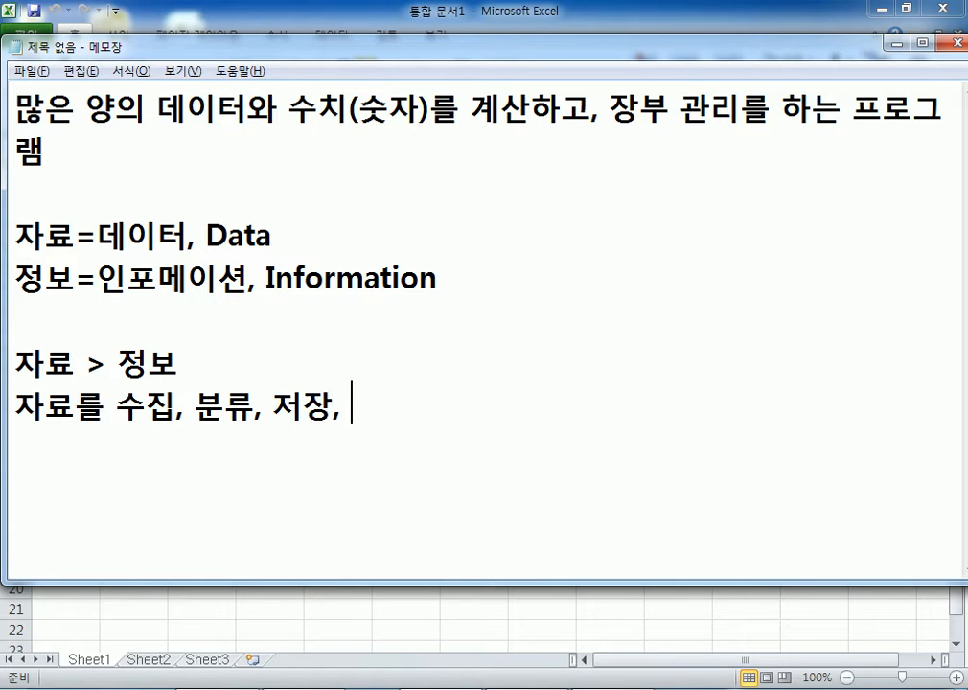
text(활용)
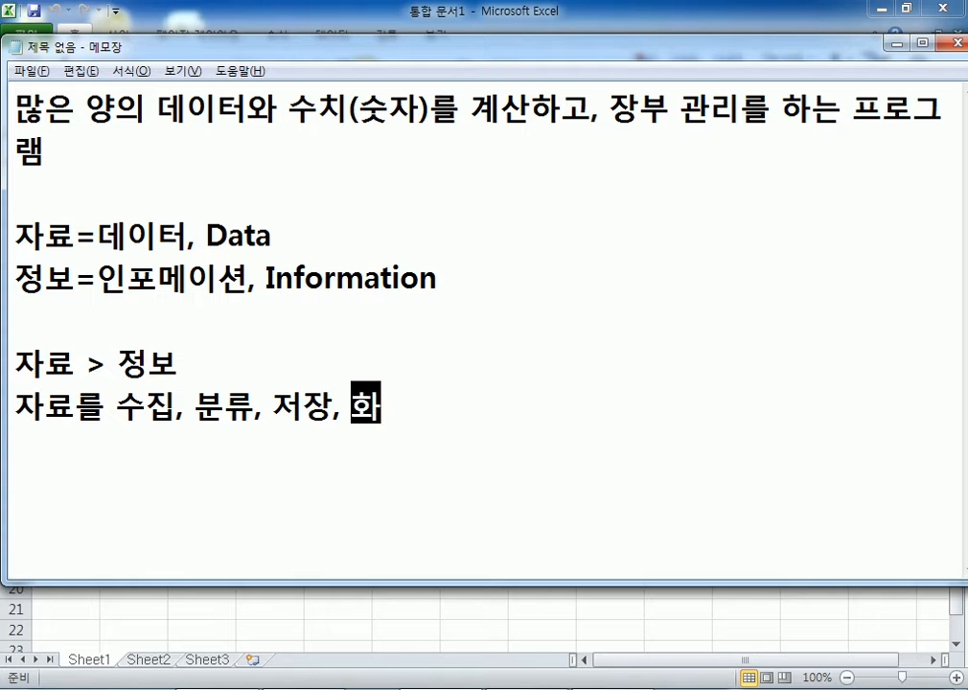
text( --> 정보)
key(Return)
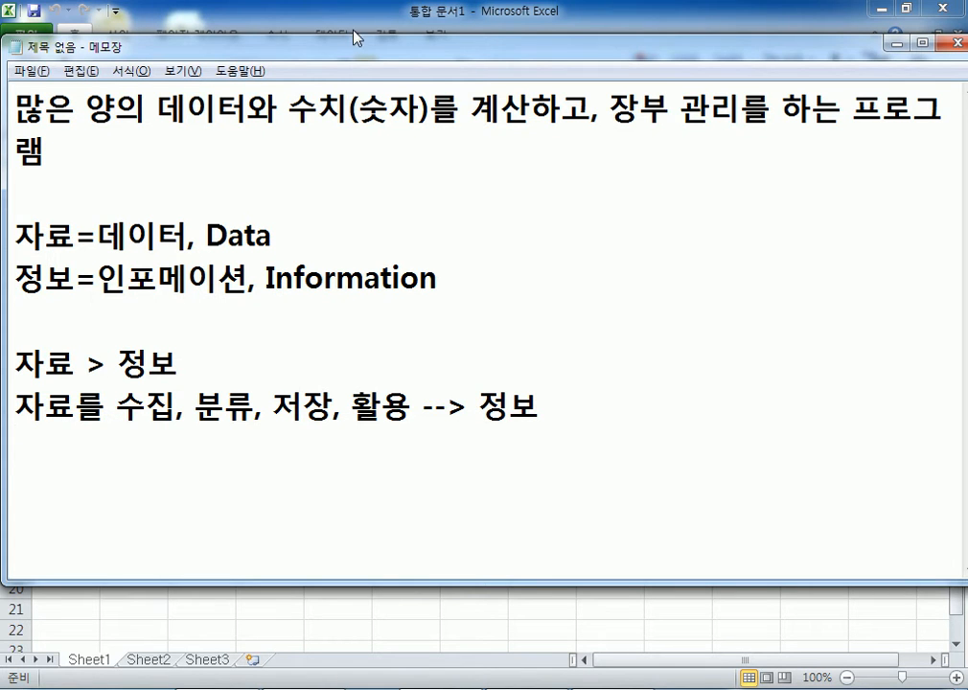
drag(361, 47, 354, 22)
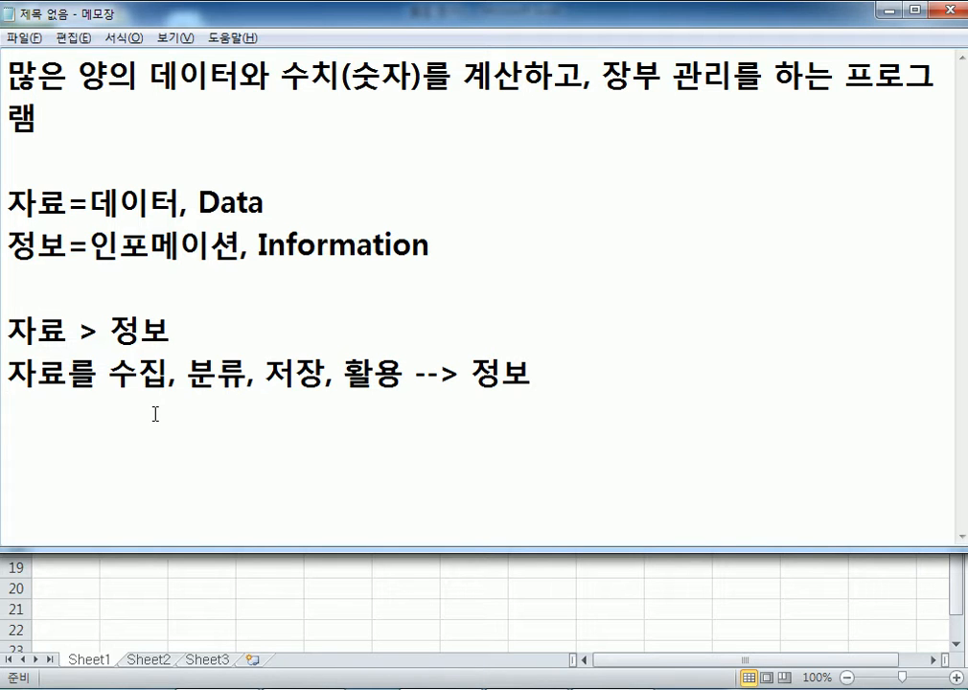
- Select the start of the first note line, then switch to the Excel workbook
drag(8, 69, 320, 86)
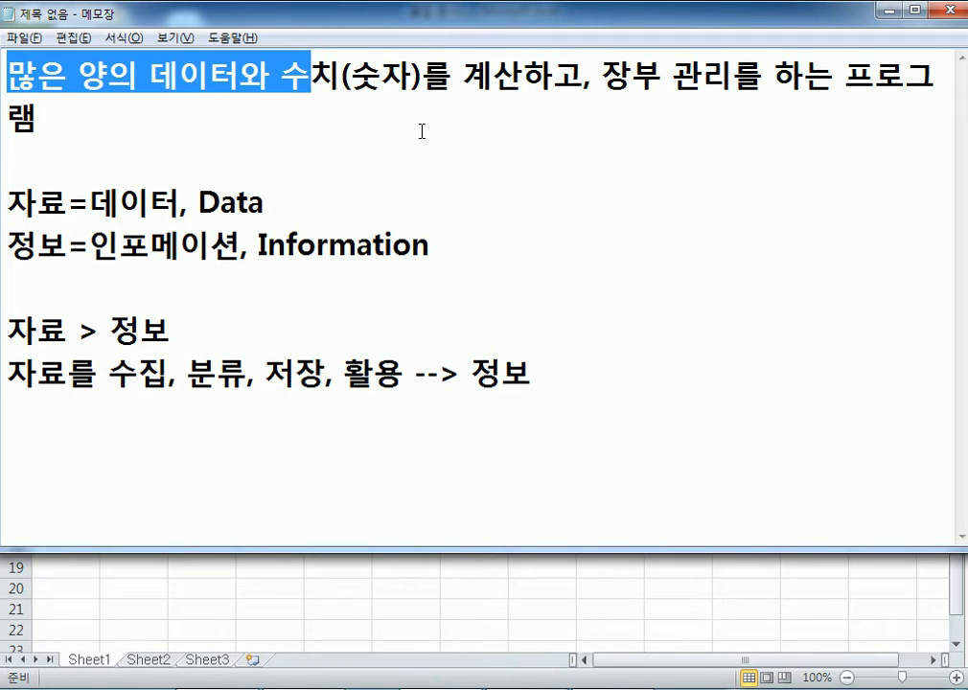
key(alt+Tab)
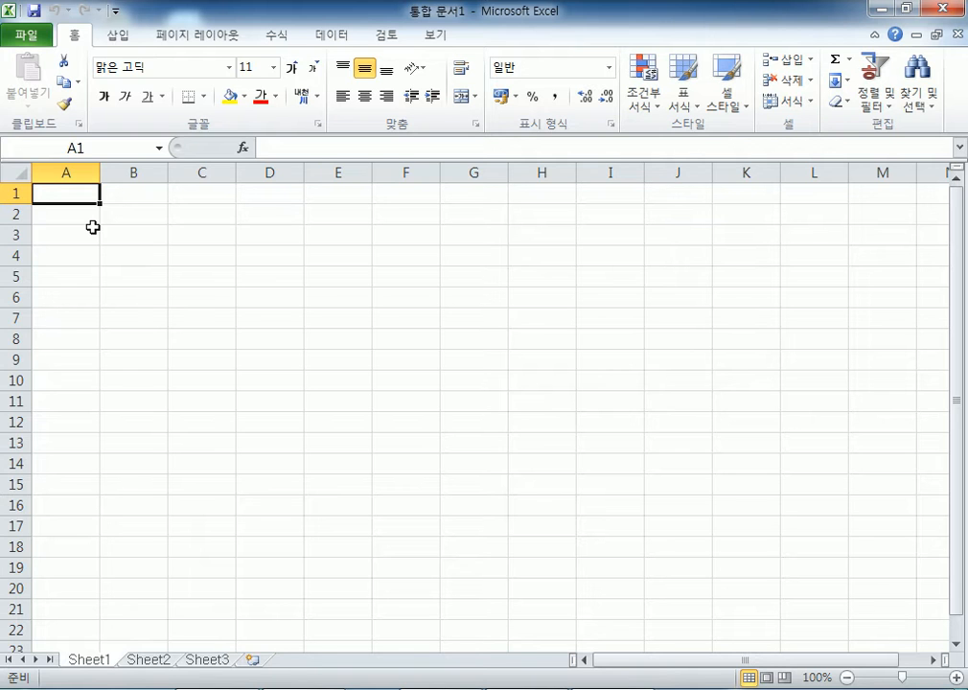
- Enter 5 in A1 and 3 in A2
text(5)
key(Return)
text(3)
key(Return)
scroll(89, 227, up, 12)
drag(125, 250, 203, 297)
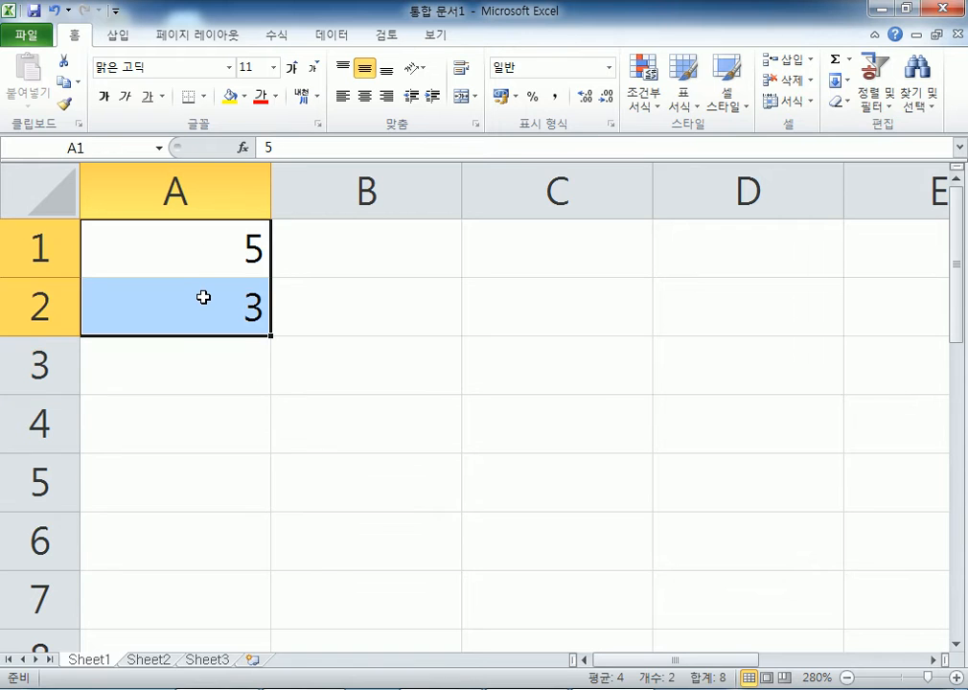
- Enter 8 in A3 and 15 in A4, then clear both cells
click(179, 366)
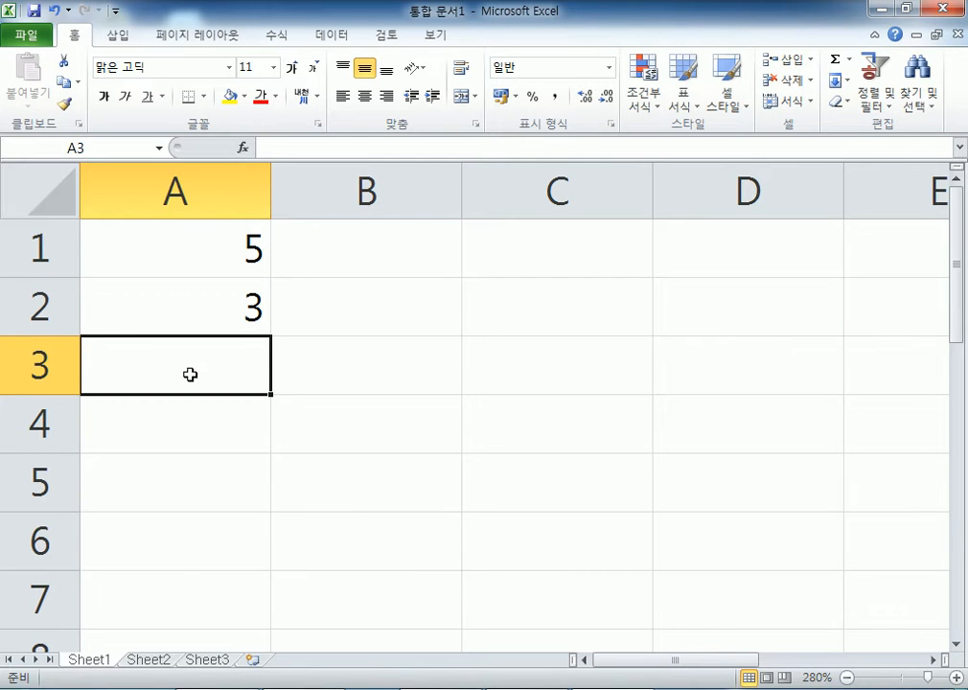
text(8)
key(Return)
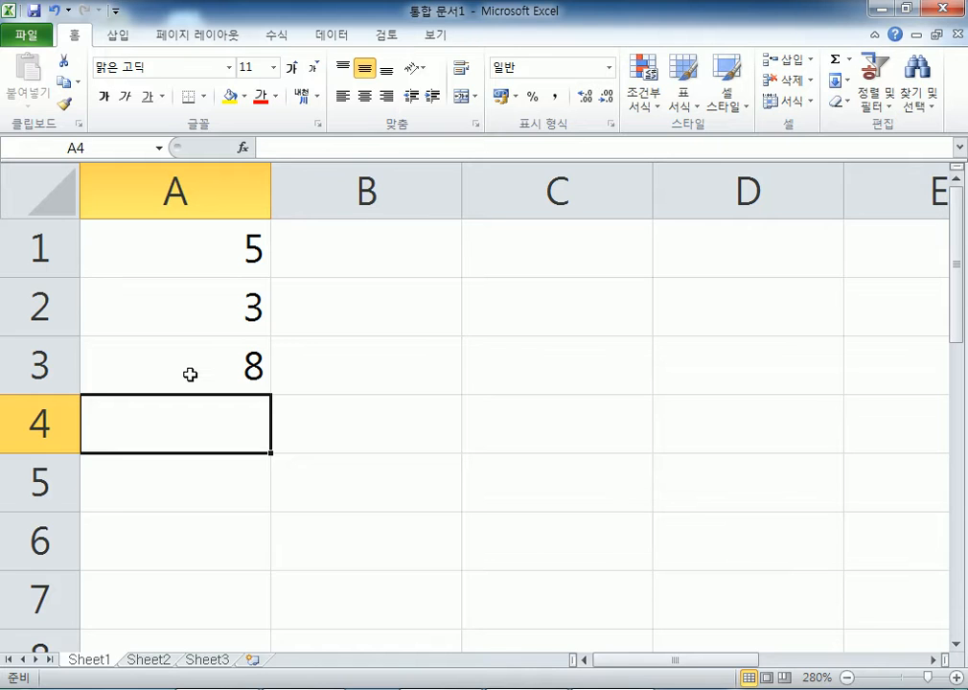
text(15)
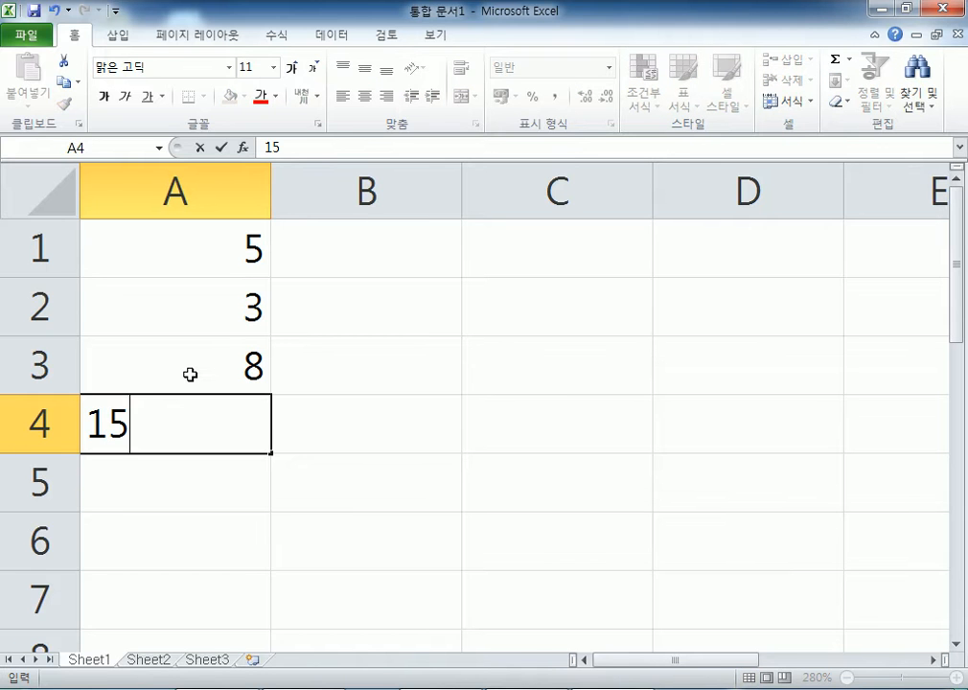
key(Return)
key(Up)
key(Up)
key(Up)
key(Up)
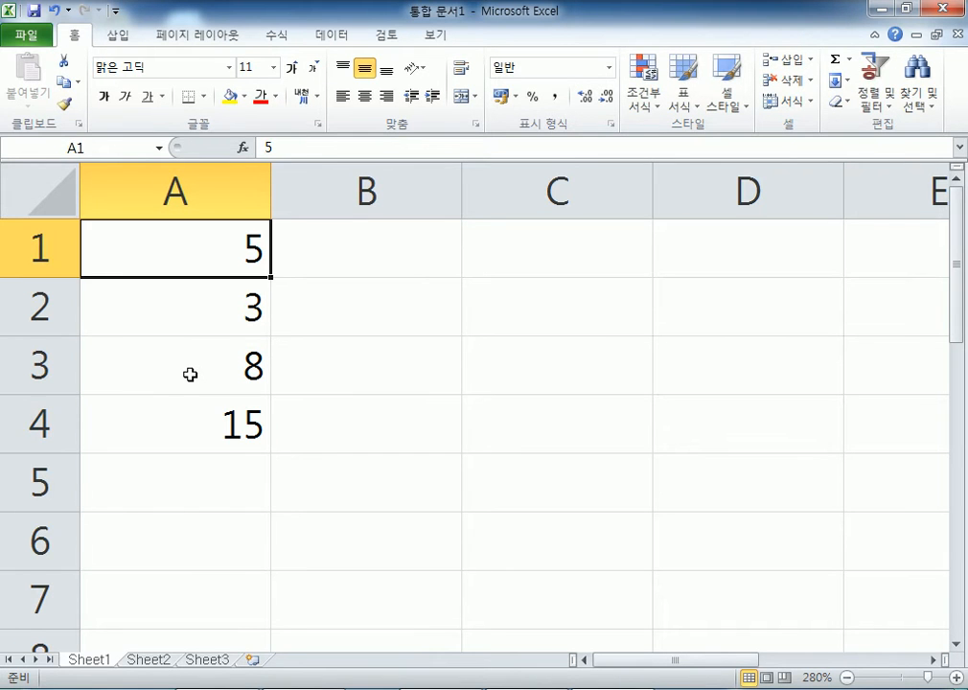
key(Down)
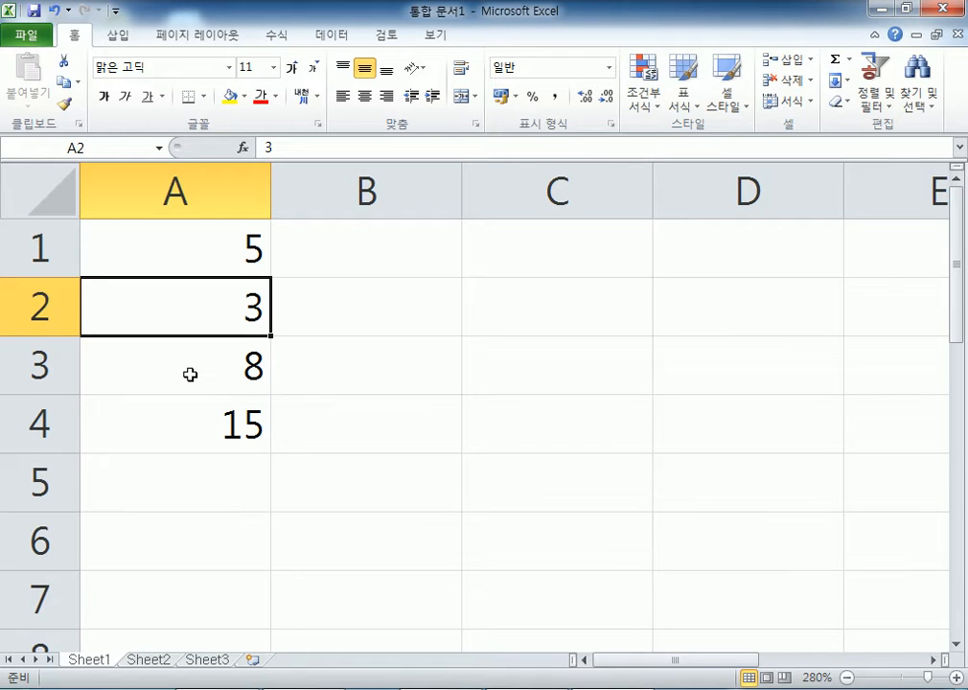
key(Down)
key(Down)
key(Down)
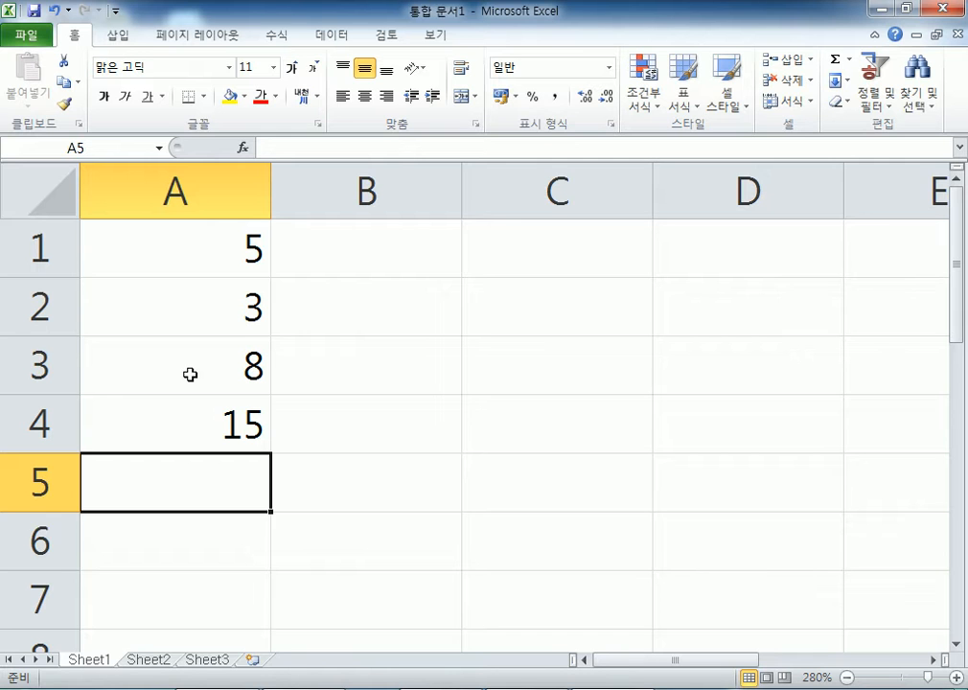
drag(181, 343, 191, 426)
key(Delete)
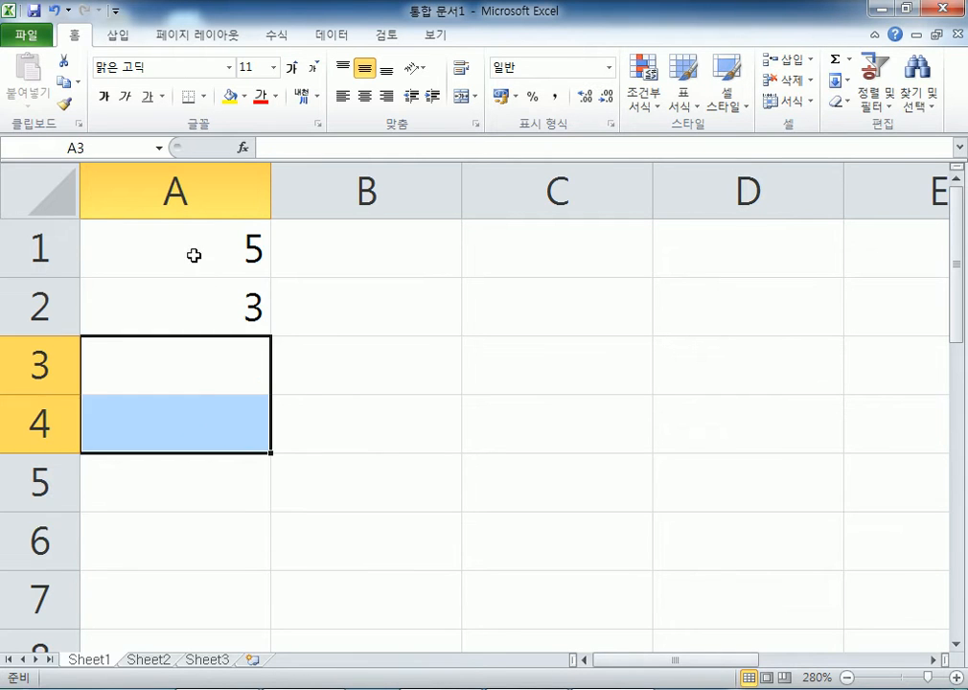
click(194, 253)
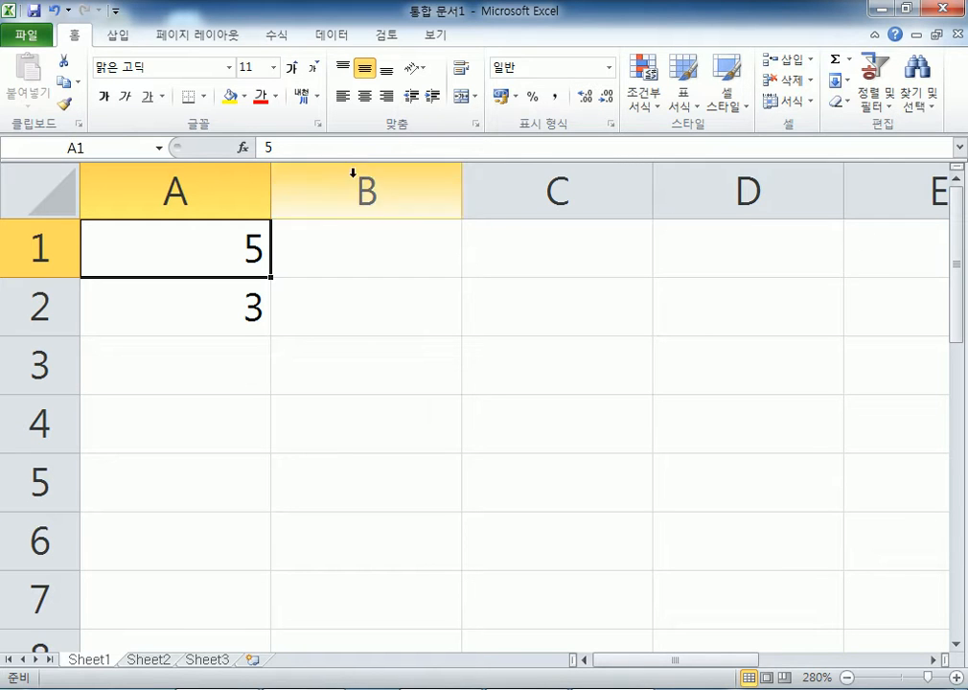
- Centre the 5 in A1 and left-align the 3 in A2
click(364, 96)
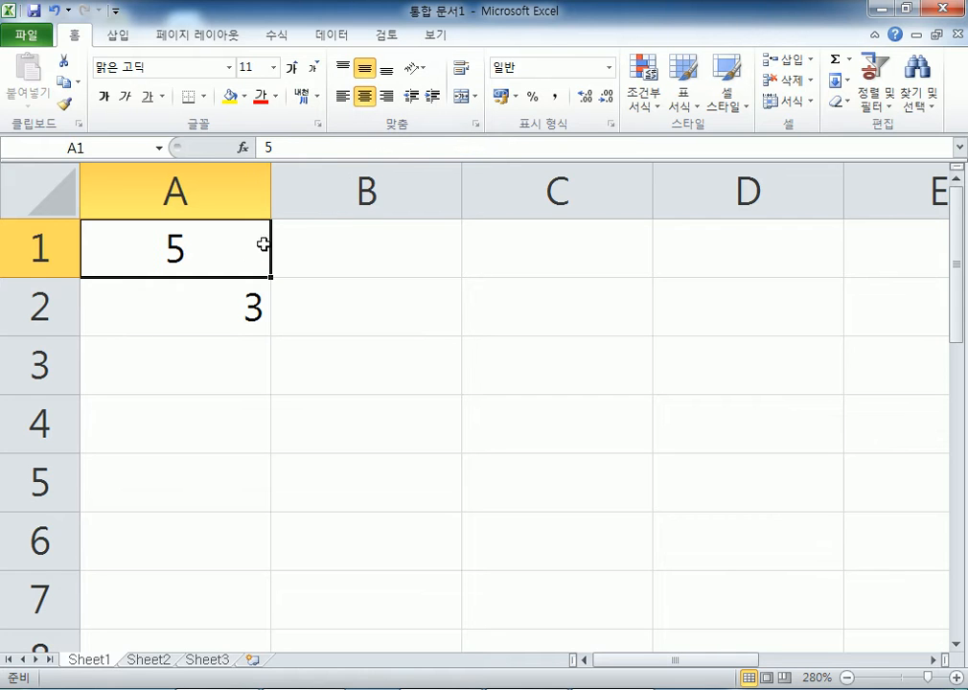
click(252, 304)
click(340, 97)
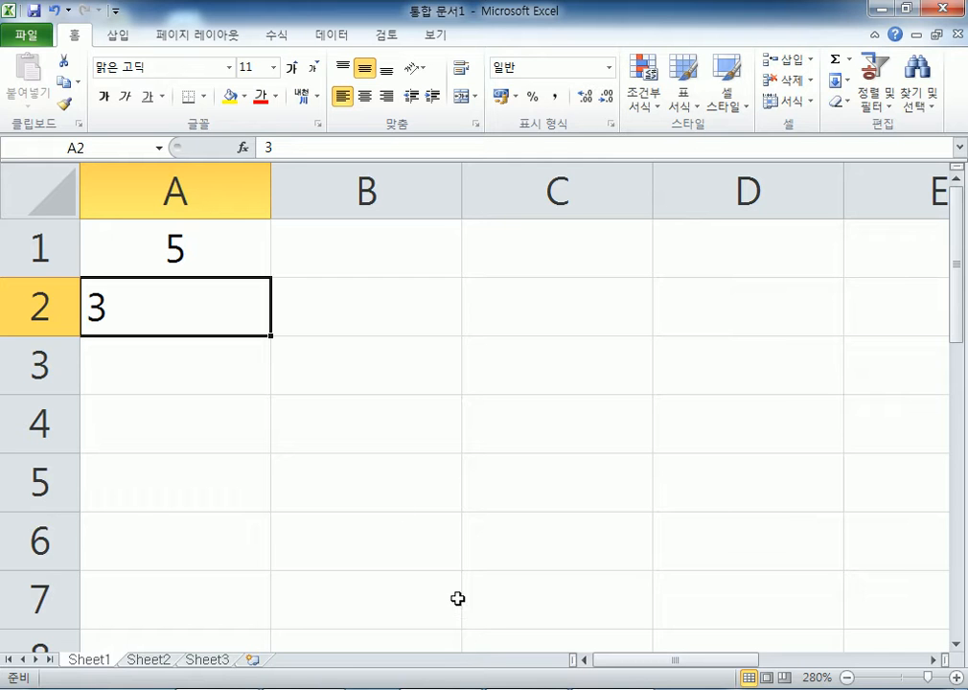
- Bring the Notepad notes forward and add a blank line below them
click(416, 689)
click(397, 452)
key(Return)
key(Return)
key(Return)
key(Return)
key(Return)
key(Return)
key(Return)
key(Return)
key(Return)
key(Return)
key(Return)
key(Return)
click(44, 112)
scroll(53, 99, up, 1)
click(52, 146)
- Add the line '스프레드시트 = 전자 표 계산' to the notes
text(스프레드십)
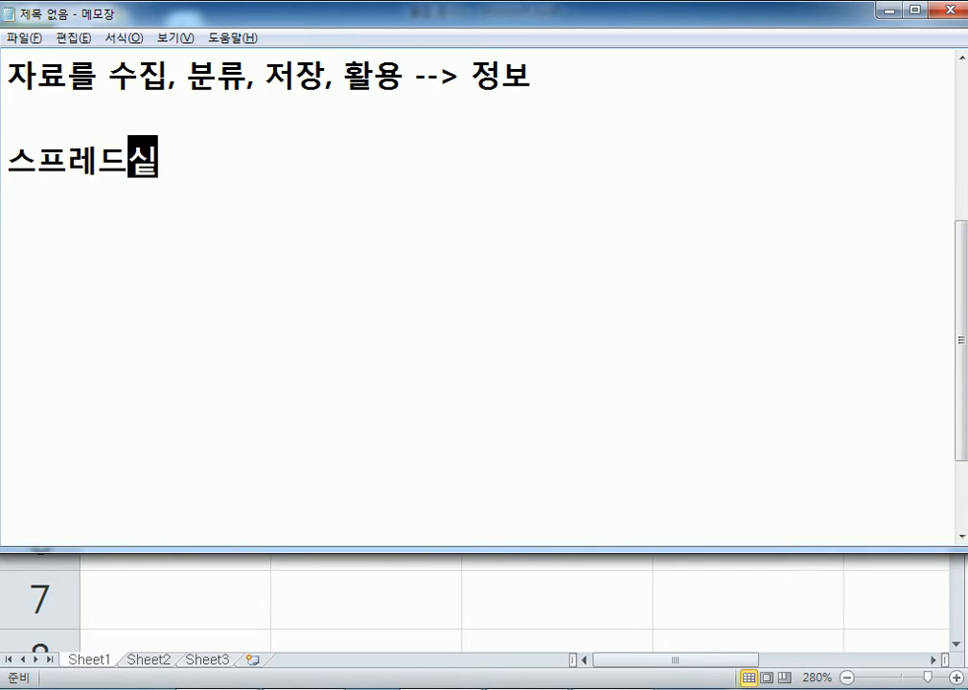
key(BackSpace)
text(트 -)
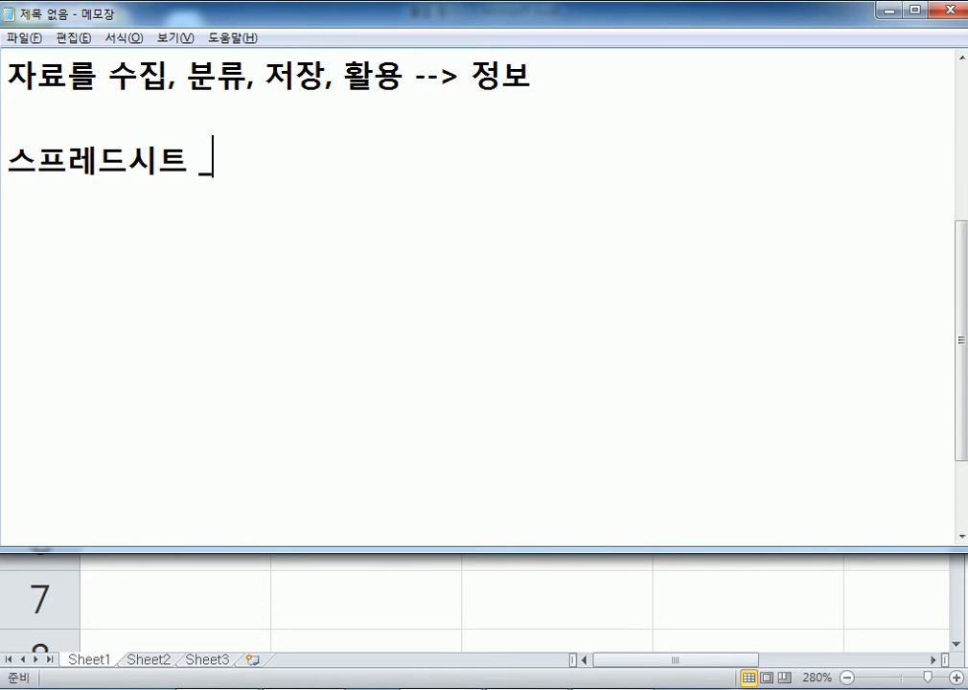
key(BackSpace)
text(= 전자)
text( 표 계싼)
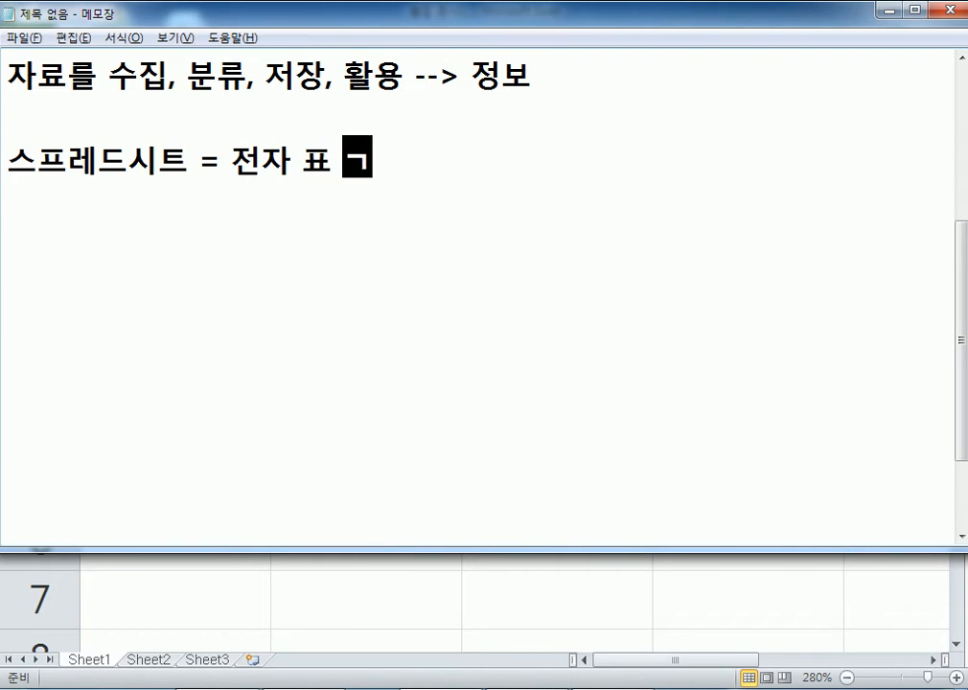
key(BackSpace)
text(산)
key(Return)
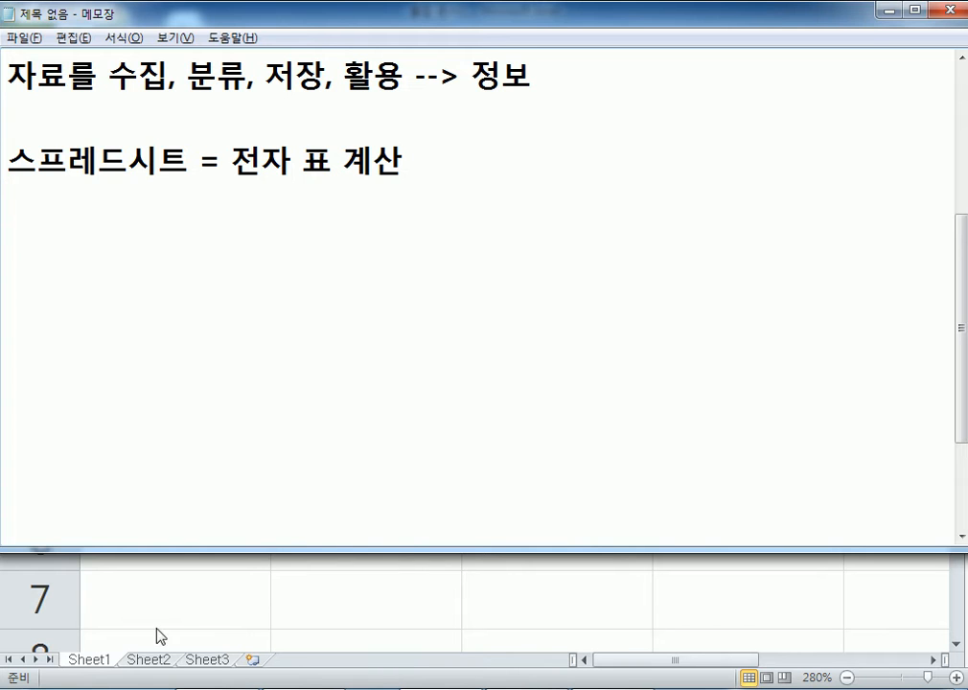
- Bring the Excel workbook back to the front and select cell B1
click(190, 568)
click(555, 251)
key(Return)
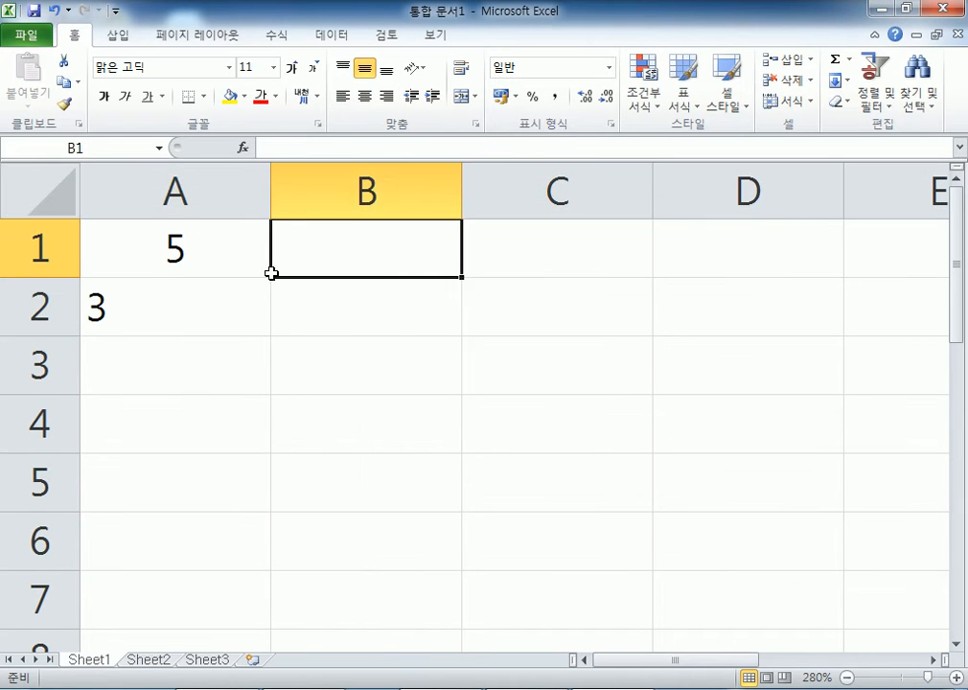
click(176, 192)
key(alt+Tab)
click(332, 160)
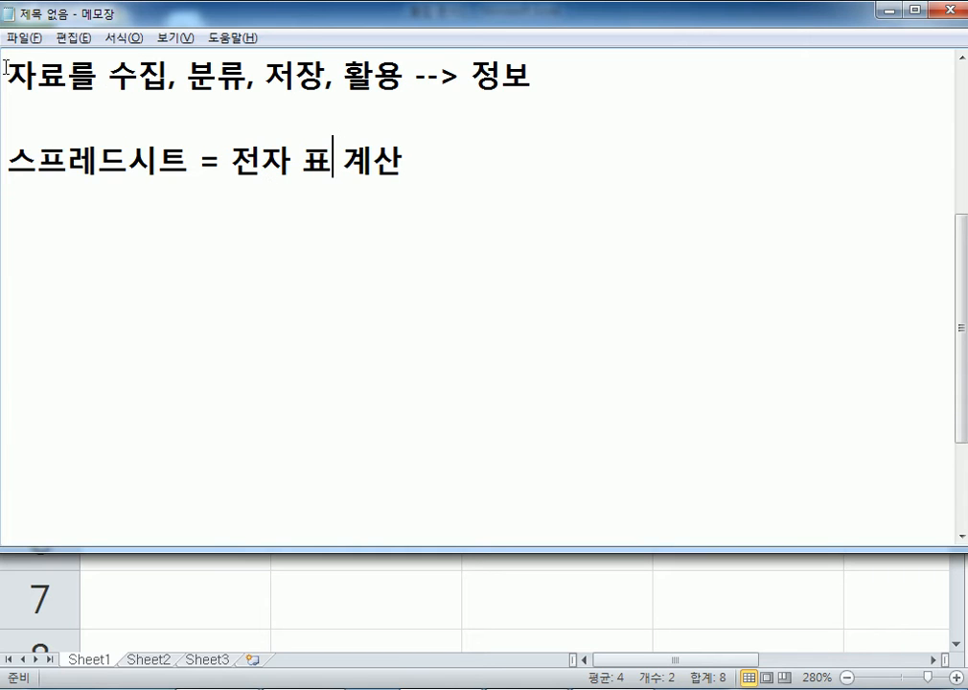
drag(5, 67, 140, 75)
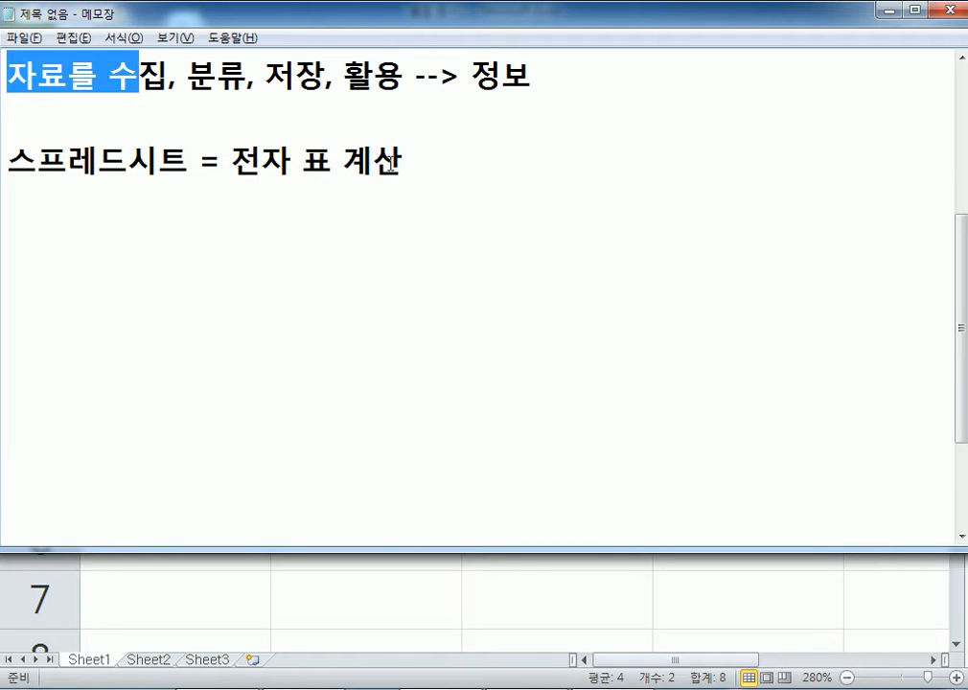
click(405, 165)
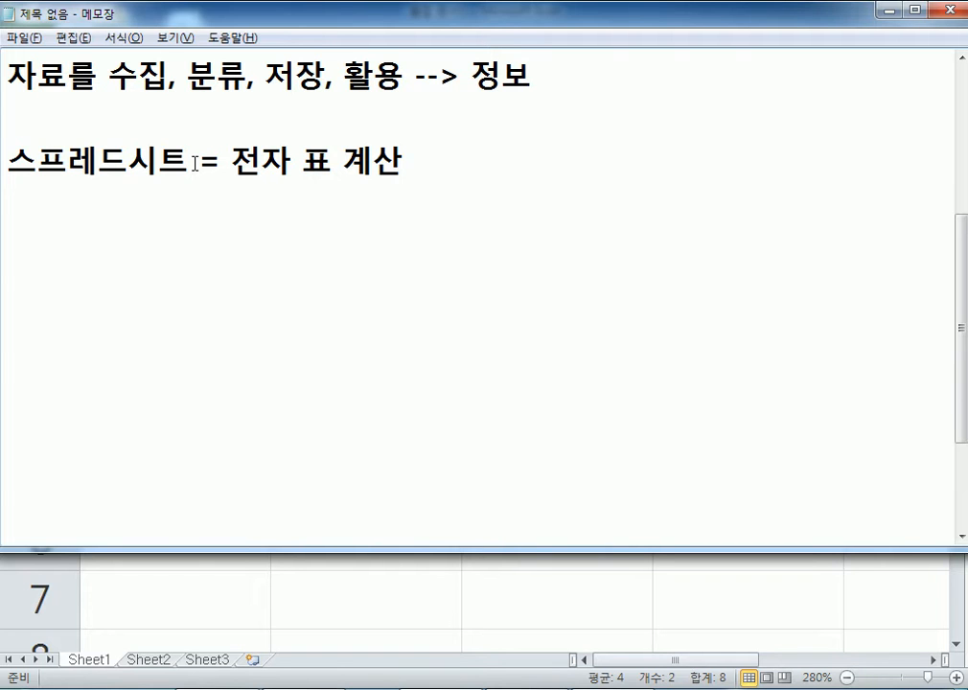
- Bring Excel forward and zoom out to check the sheet
click(222, 656)
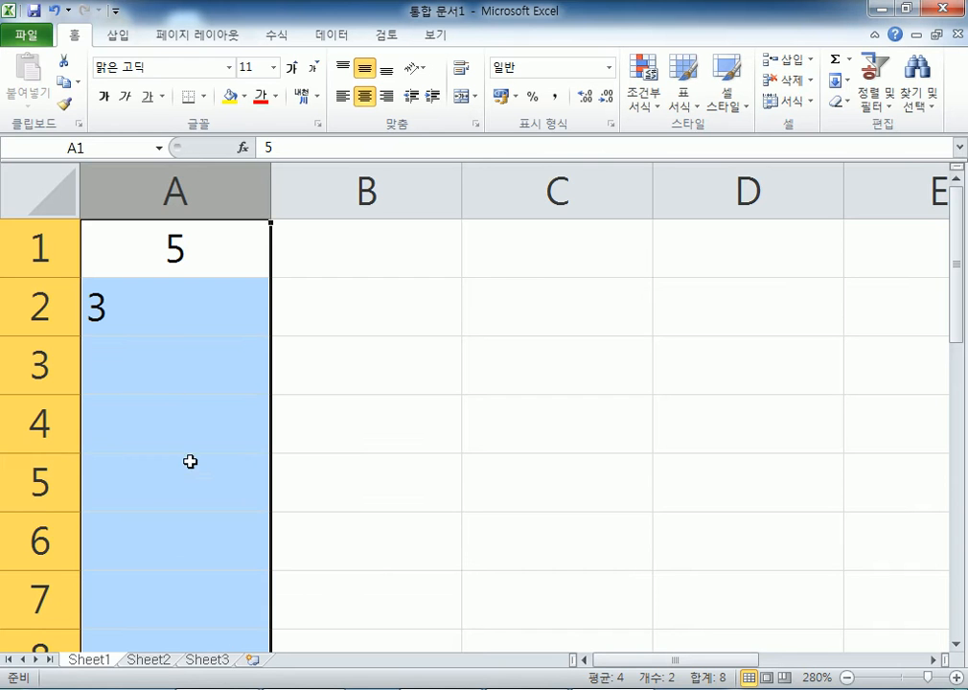
click(161, 309)
scroll(165, 312, down, 4)
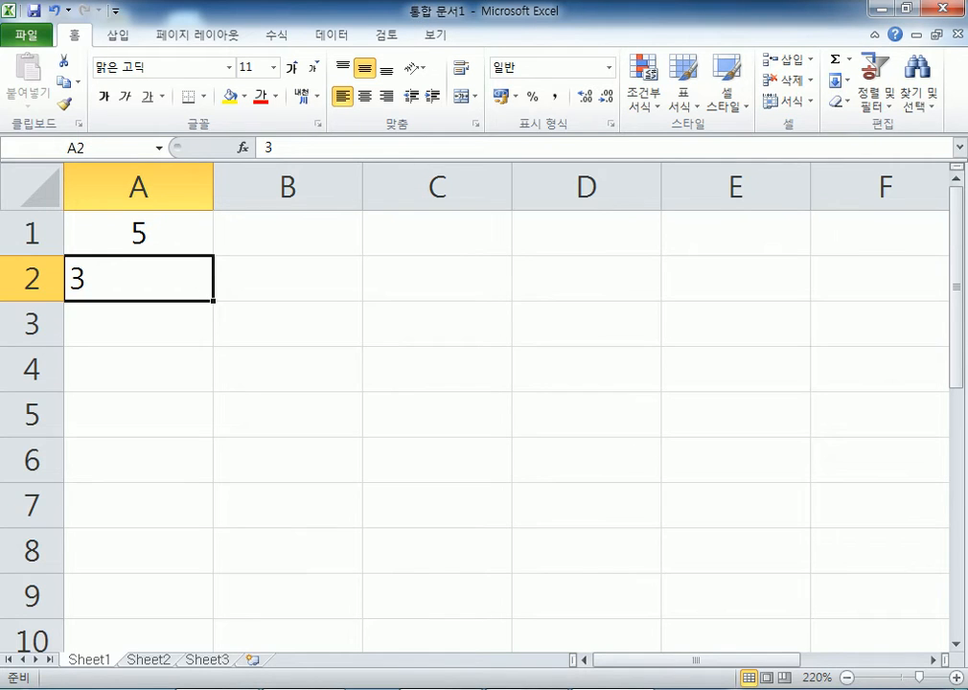
- Back in Notepad, start a new line with '파일'
key(alt+Tab)
key(Return)
key(Return)
text(파일)
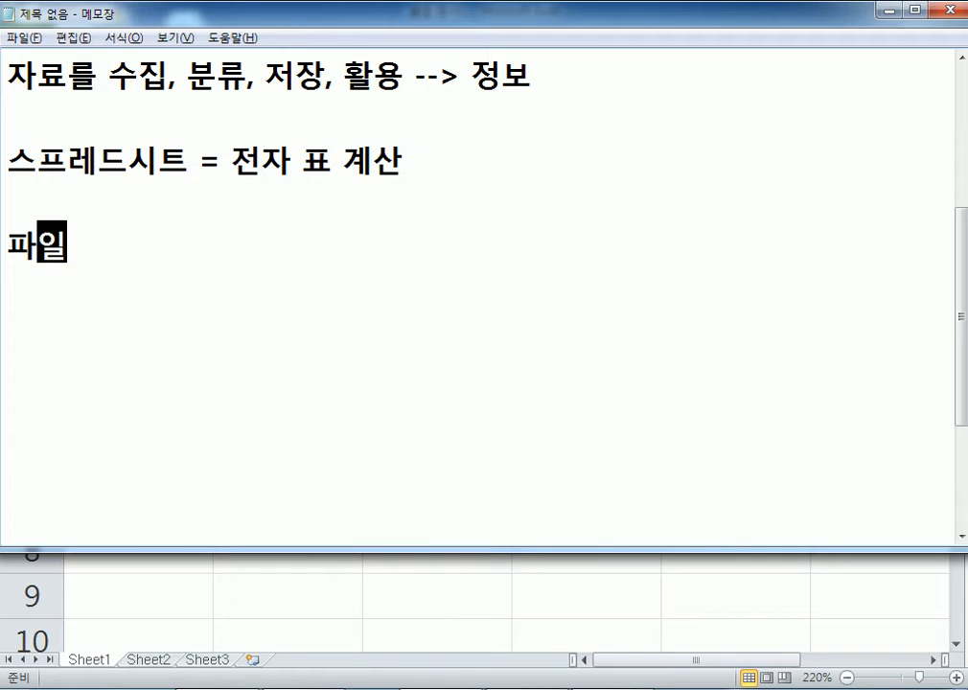
- Complete the lines '파일, 폴더' and '파일 = 통합문서', then return to Excel
text(, 폴더)
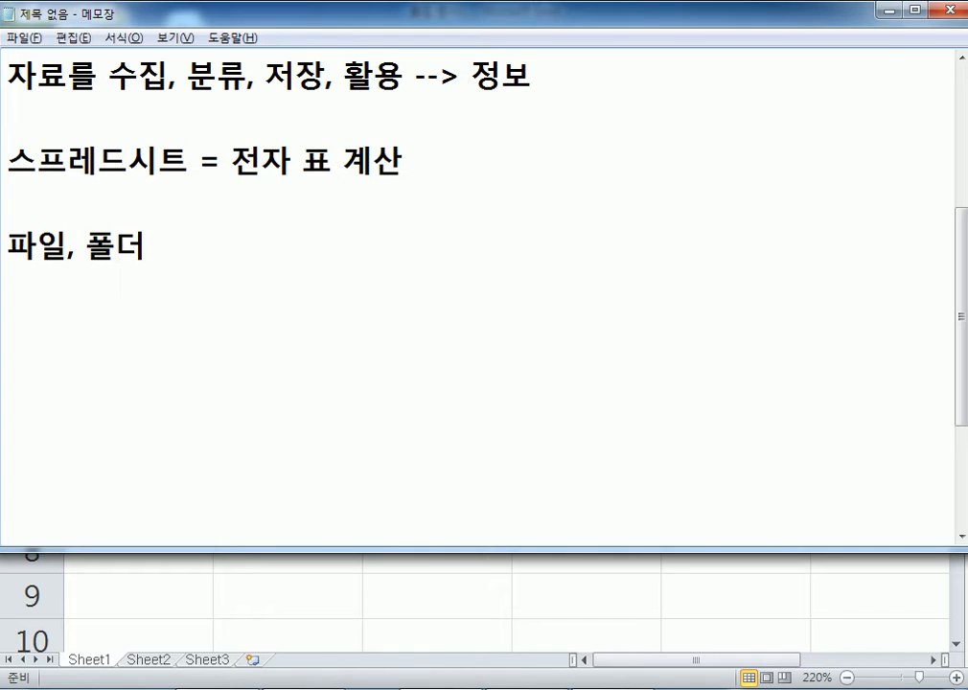
key(Return)
key(Return)
text(파일)
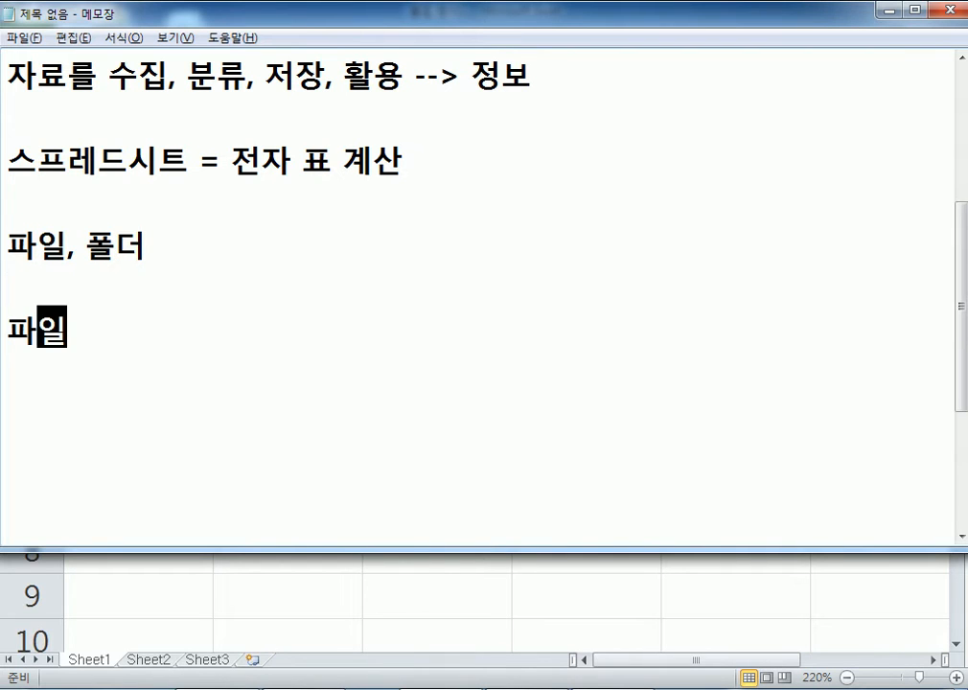
text( = 통ㅎ)
text(합문서)
key(Return)
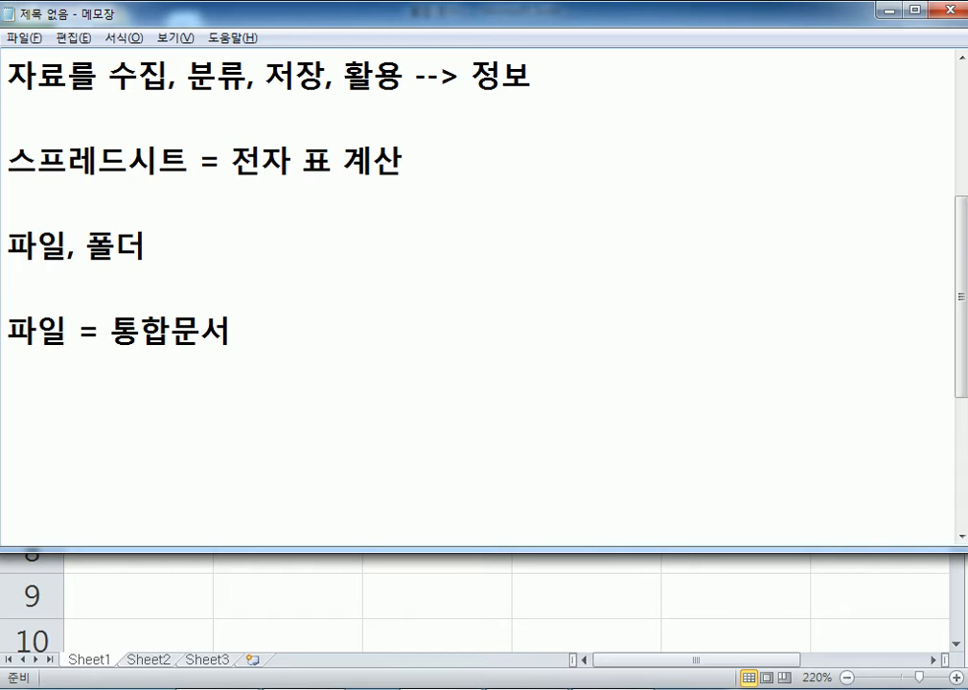
key(alt+Tab)
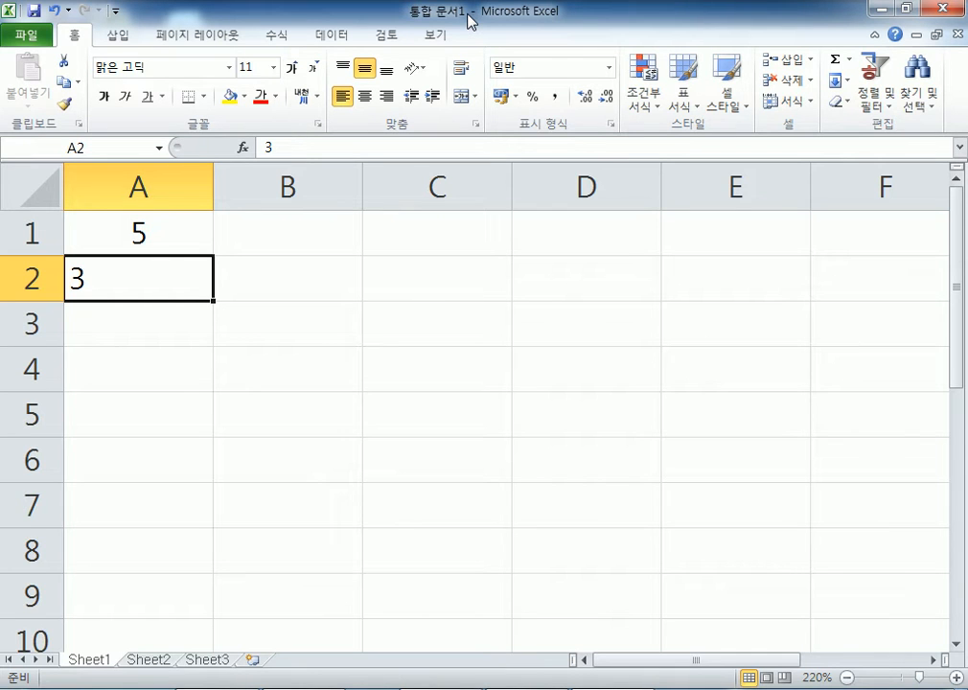
click(279, 233)
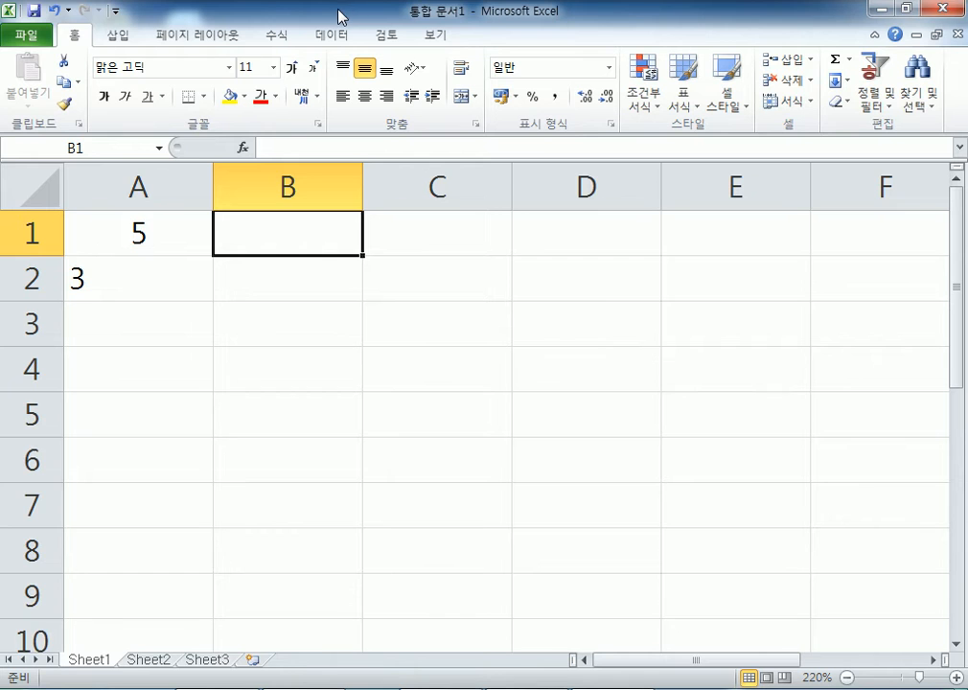
drag(338, 16, 326, 112)
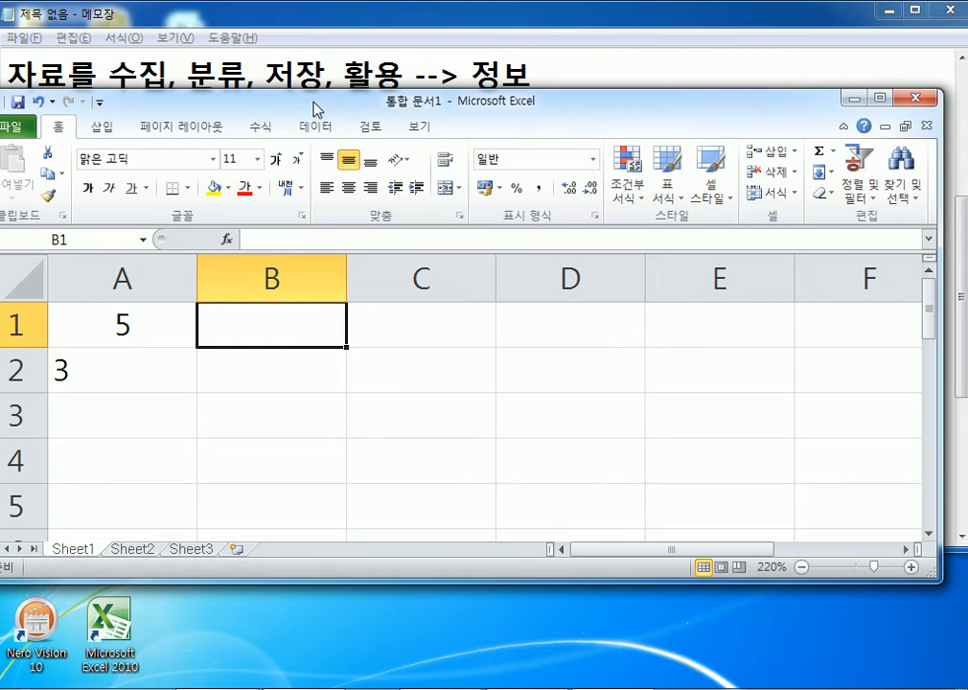
drag(314, 101, 345, 3)
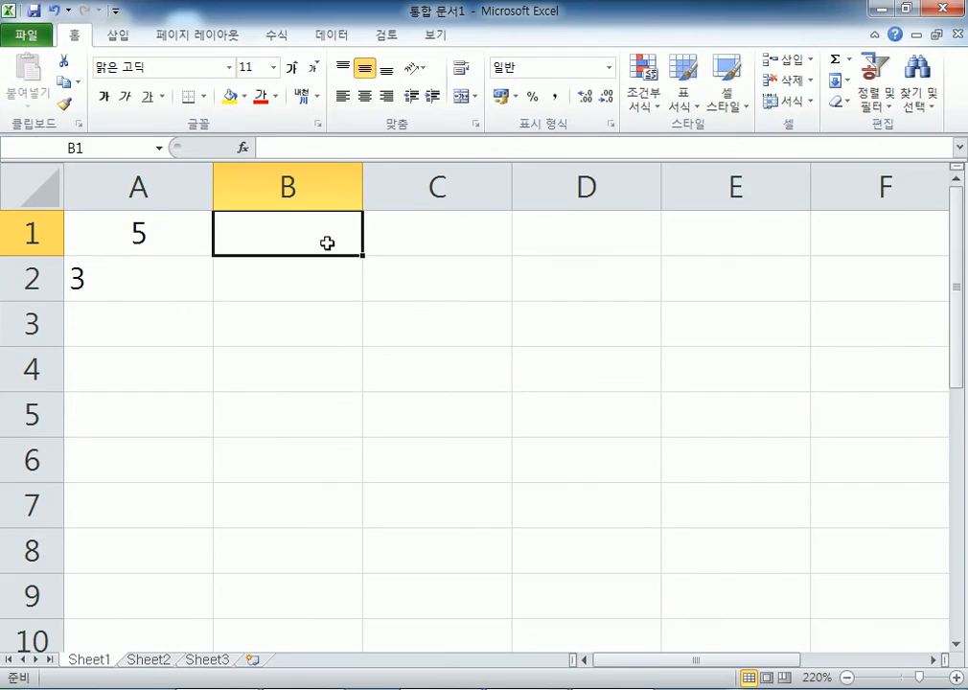
click(903, 9)
click(878, 96)
click(887, 10)
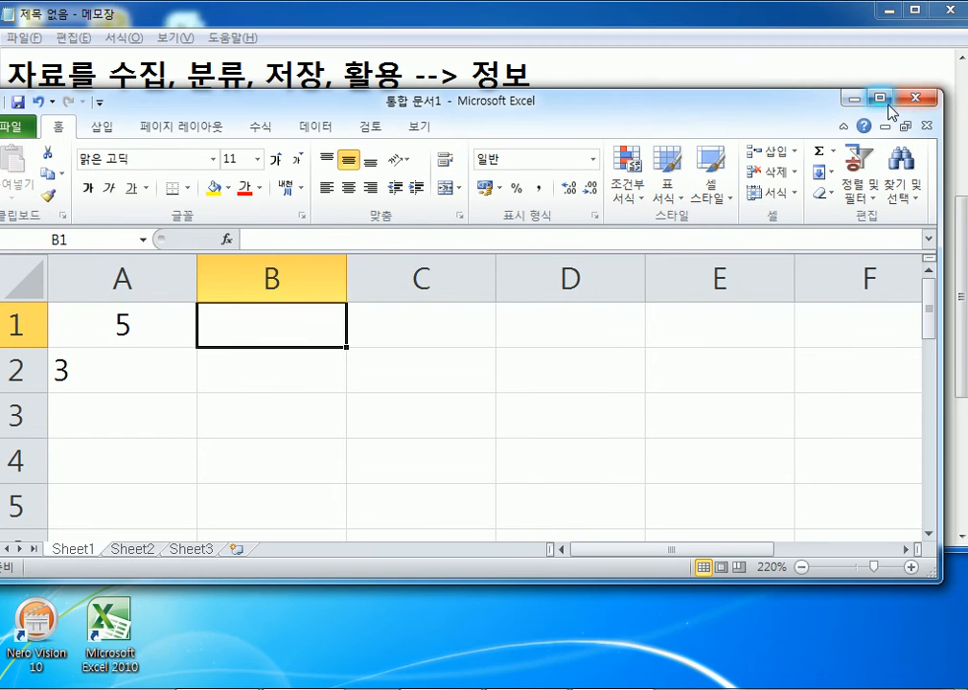
click(880, 96)
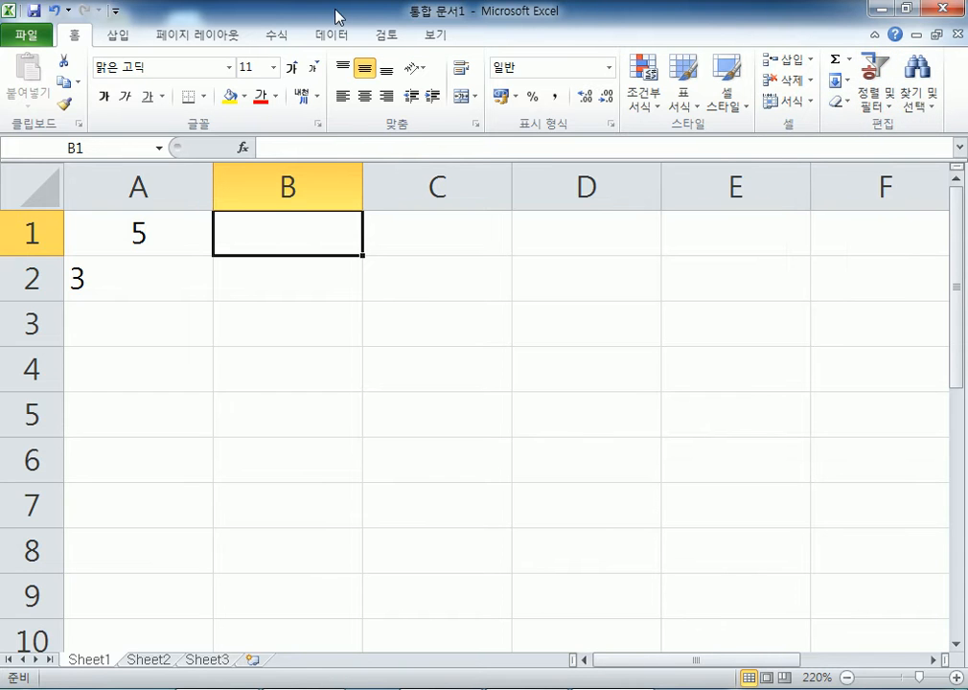
- Restore the Excel window to a floating size and shift it slightly lower
double_click(589, 16)
drag(551, 112, 560, 155)
double_click(559, 153)
double_click(392, 17)
mouse_move(316, 158)
mouse_down()
mouse_move(317, 170)
mouse_move(341, 167)
mouse_move(342, 5)
mouse_move(335, 155)
mouse_up()
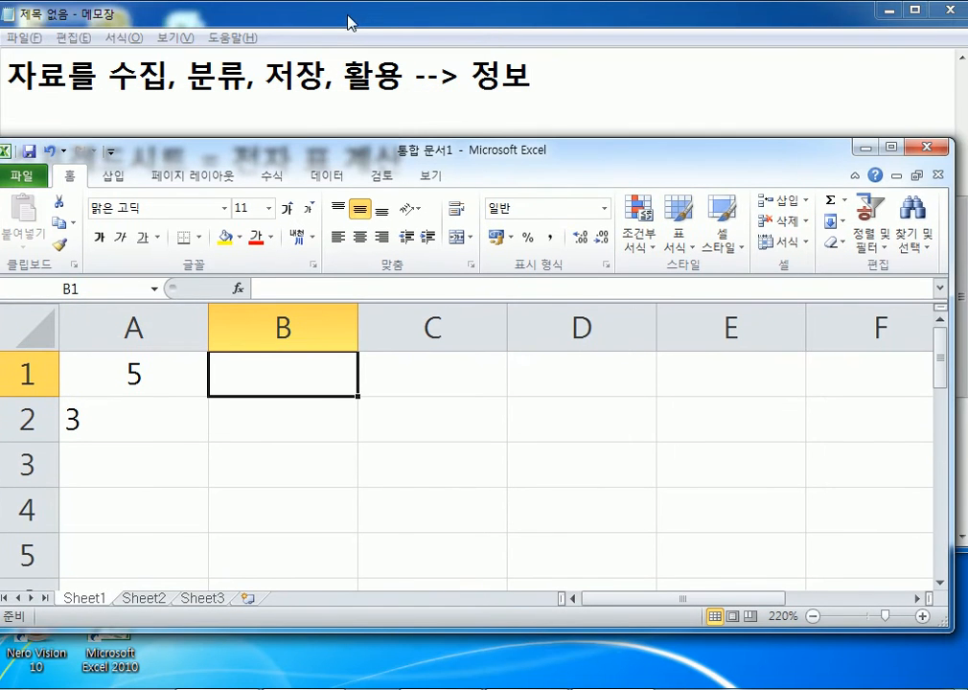
- Arrange the Notepad notes and the Excel window side by side
click(349, 20)
drag(350, 20, 2, 60)
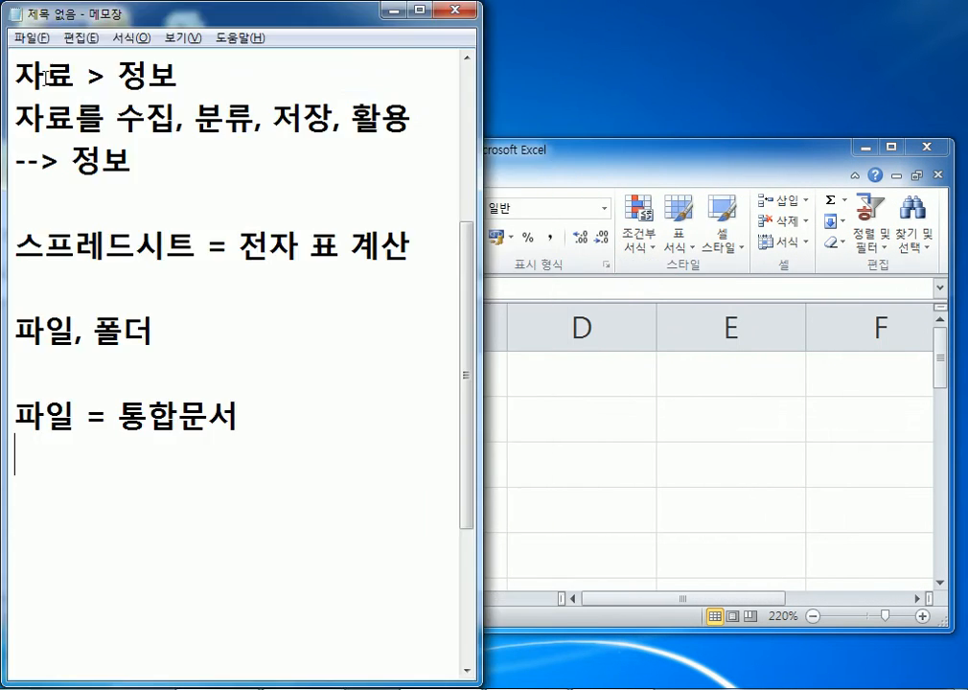
drag(553, 158, 967, 97)
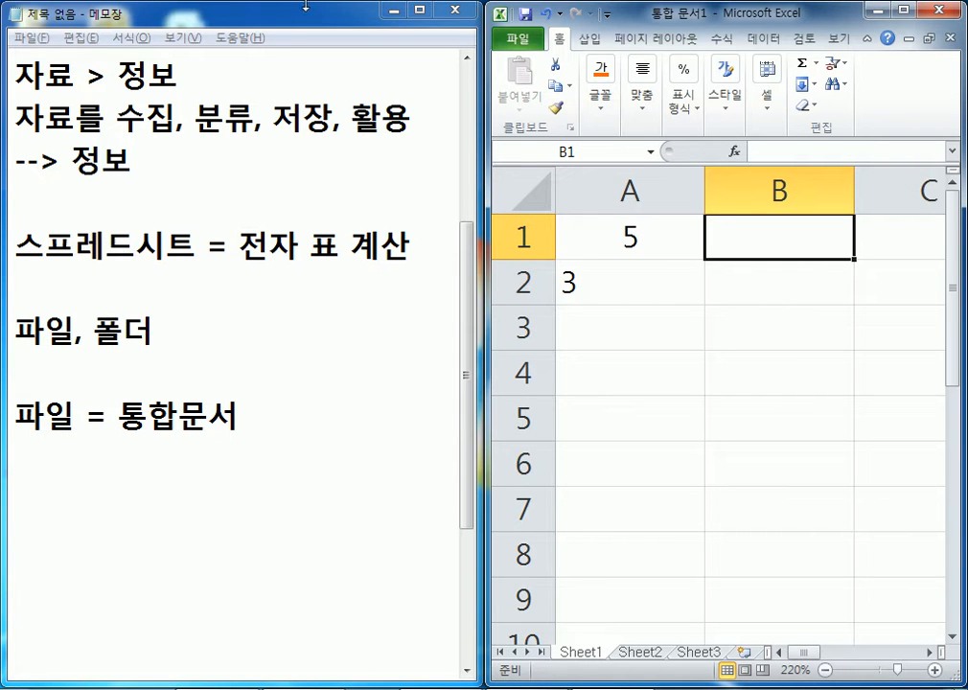
drag(228, 12, 682, 136)
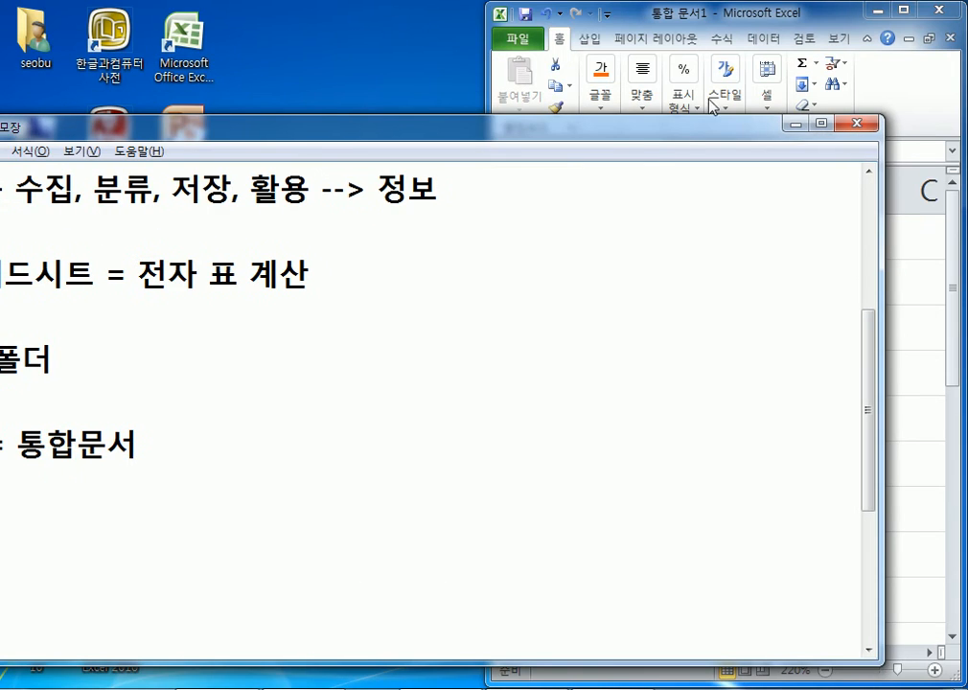
drag(717, 22, 231, 76)
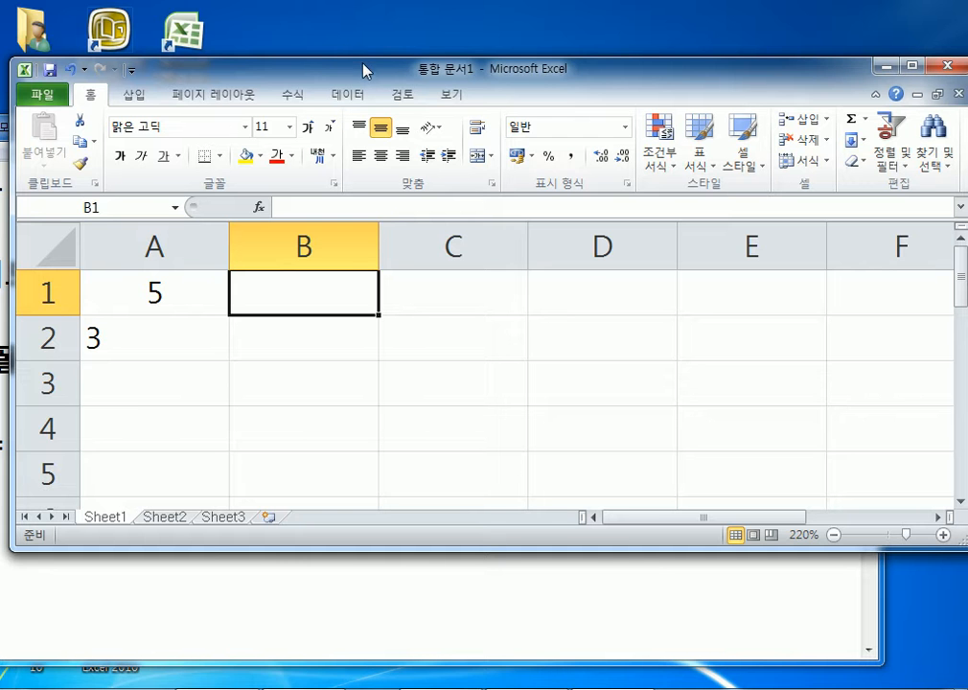
- Maximize the Excel window to full screen again and adjust the zoom
drag(363, 71, 347, 0)
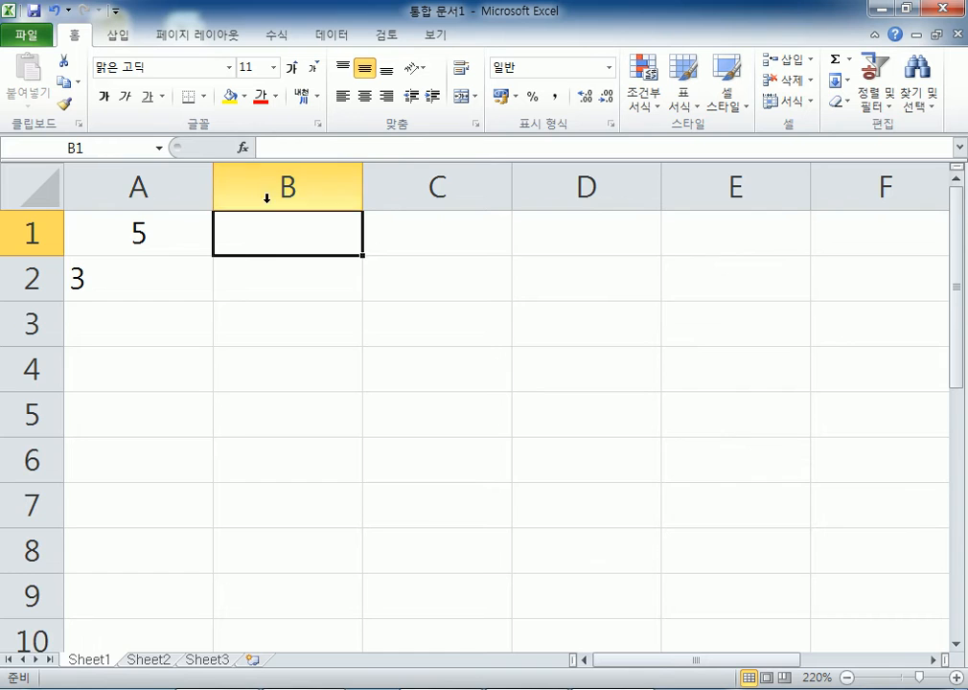
ctrl+scroll(263, 297, down, 7)
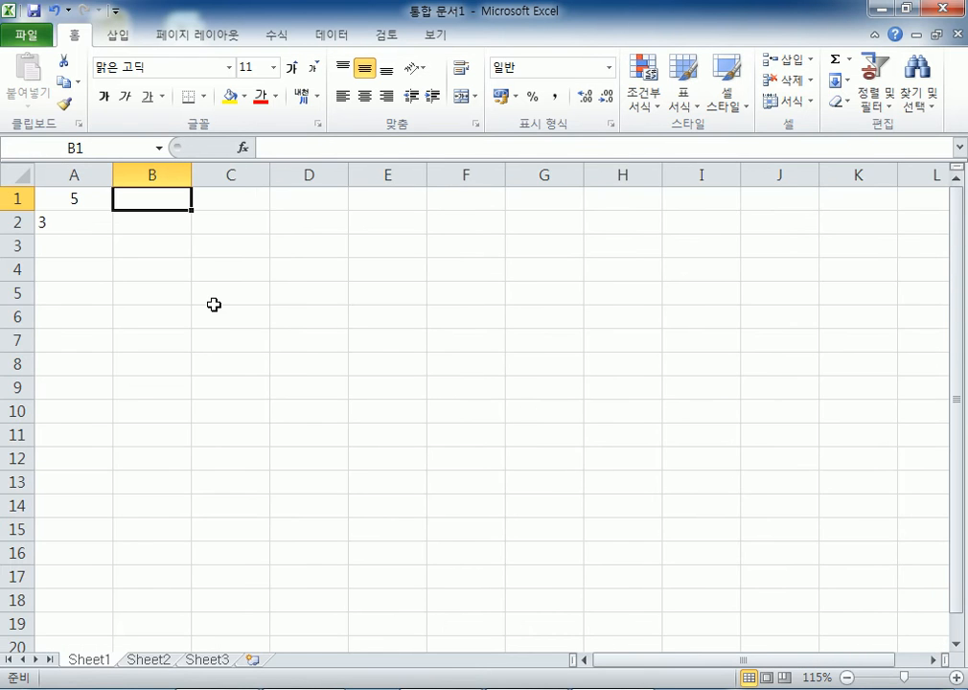
ctrl+scroll(214, 303, up, 2)
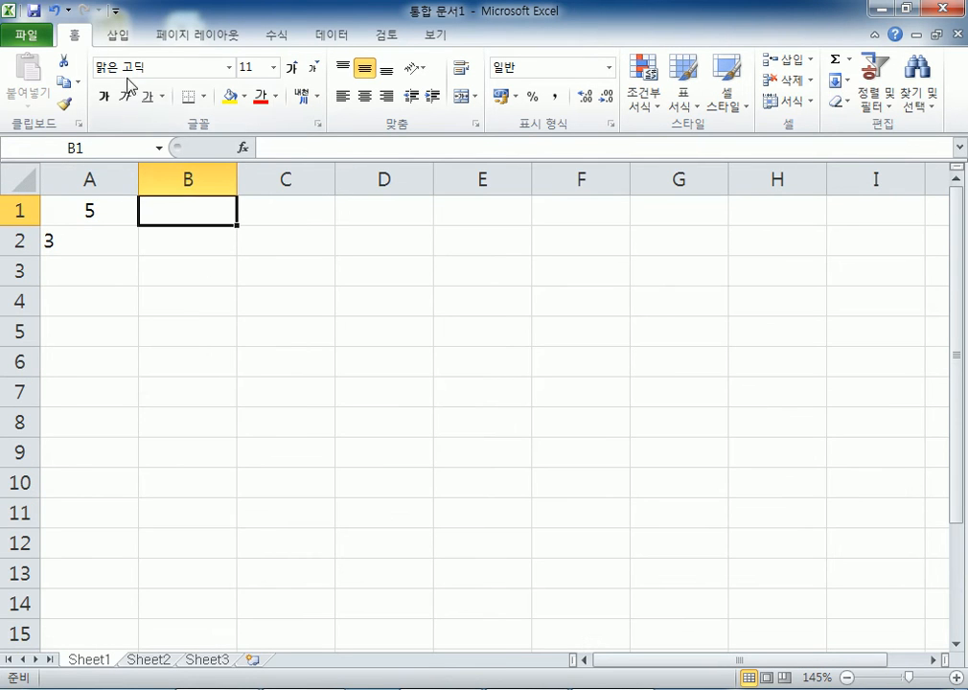
click(24, 38)
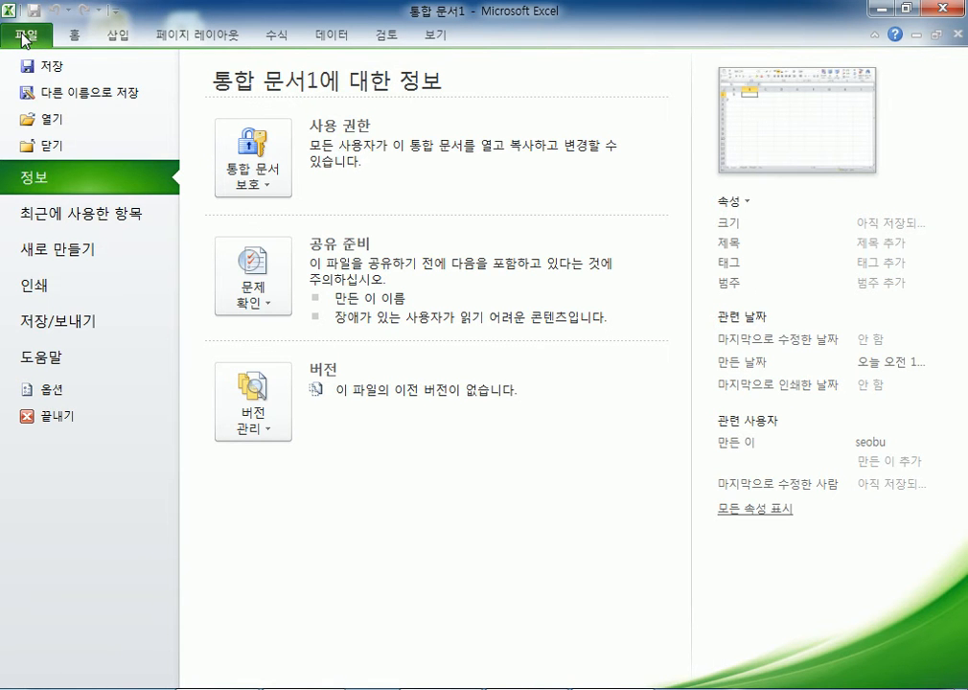
click(24, 39)
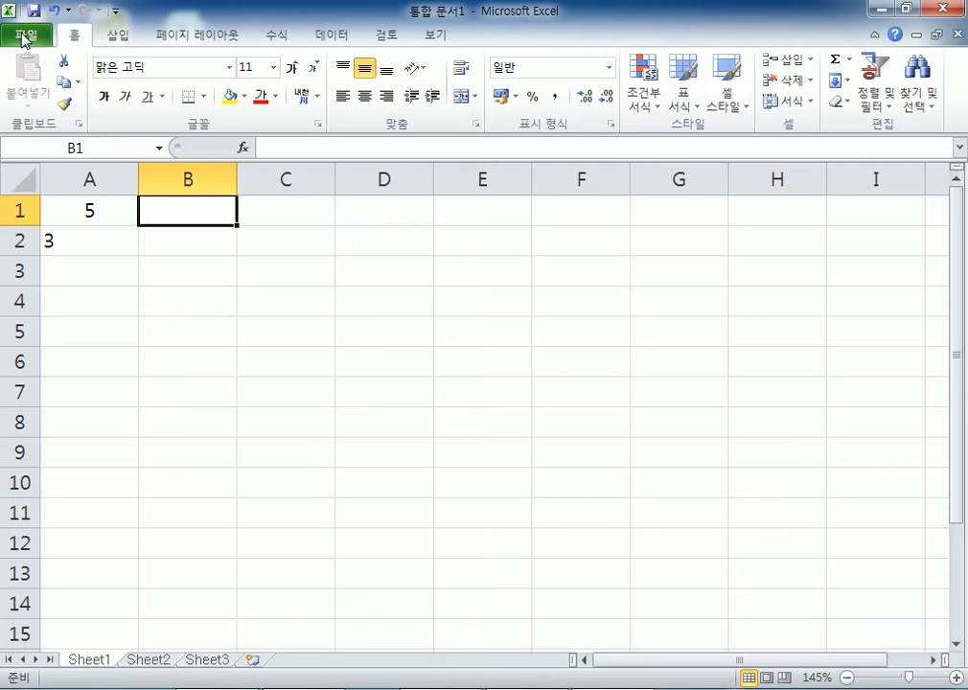
click(120, 42)
click(444, 40)
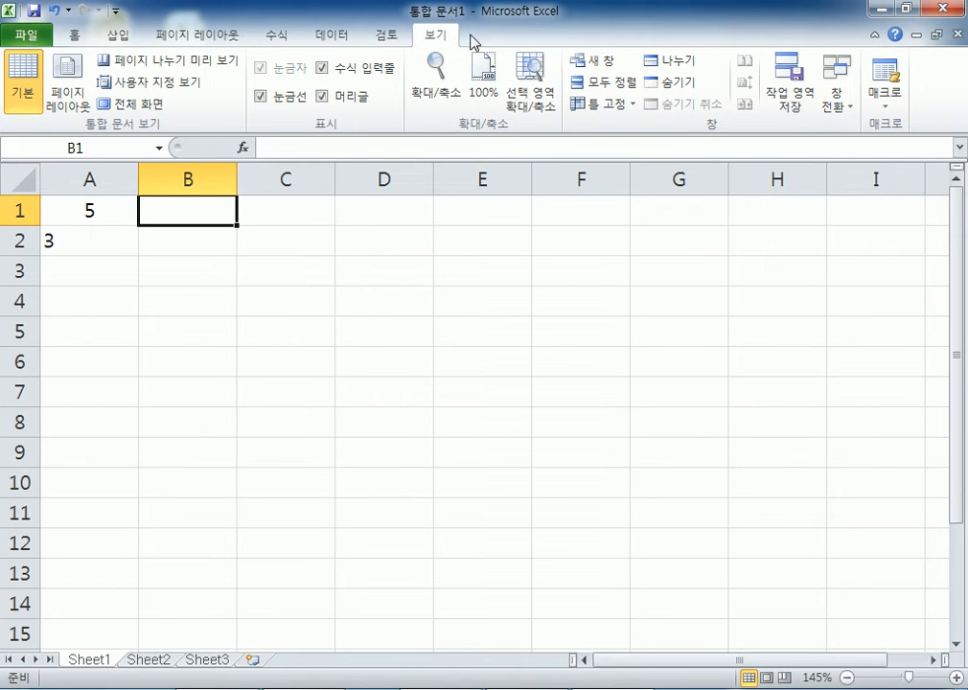
click(87, 46)
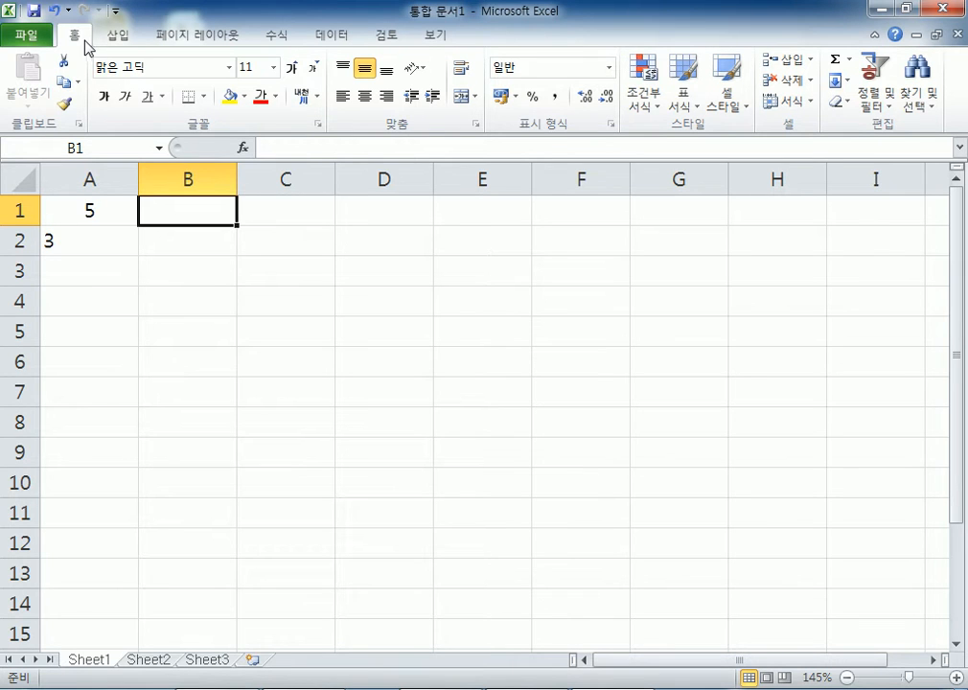
click(24, 36)
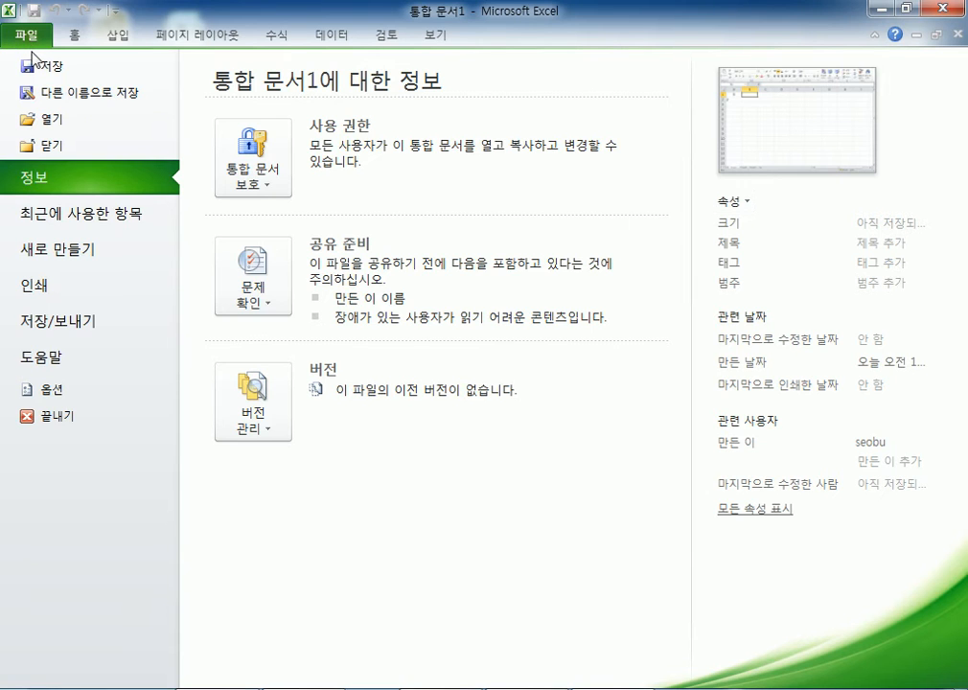
click(71, 40)
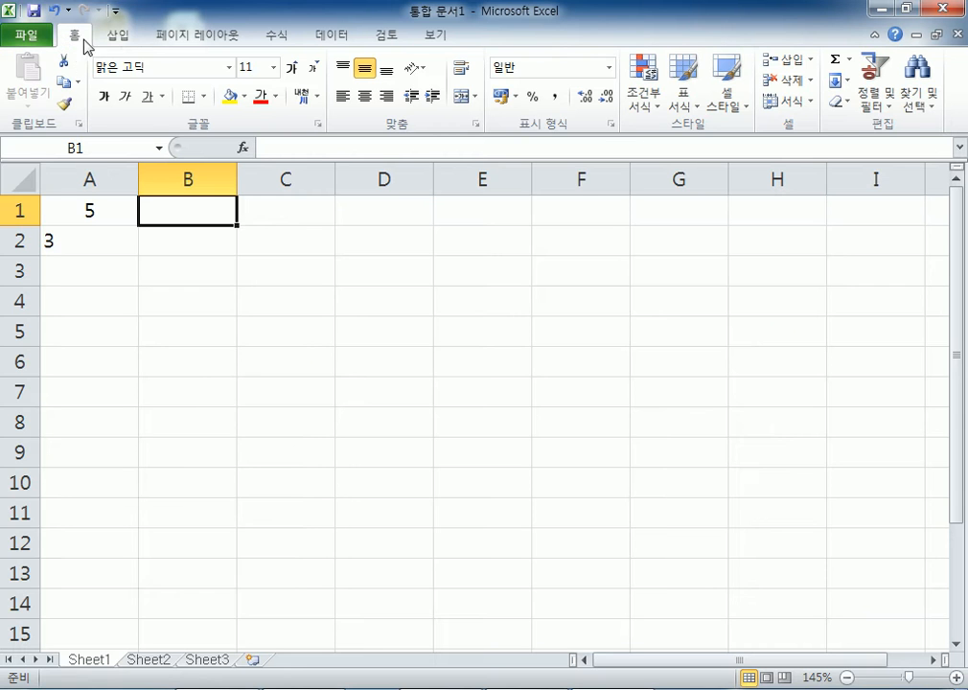
click(438, 36)
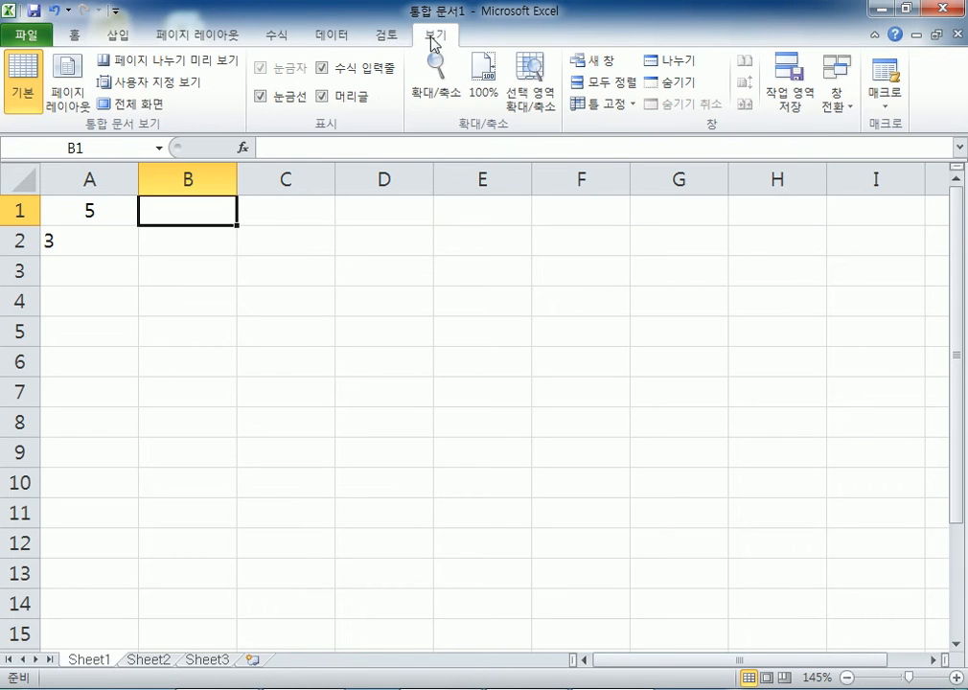
click(133, 38)
click(197, 35)
click(271, 35)
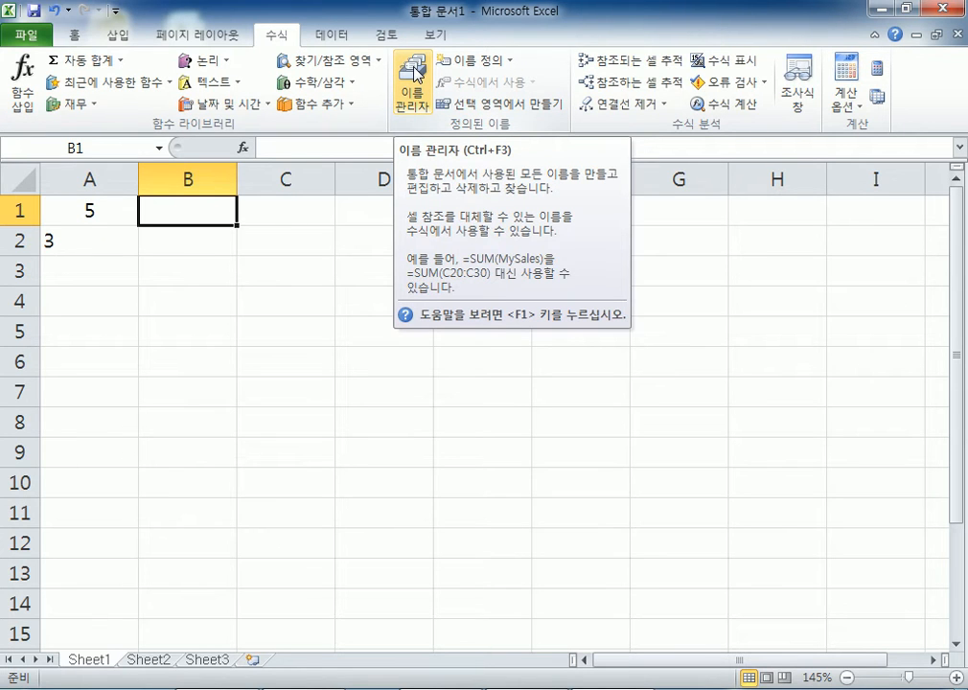
click(118, 36)
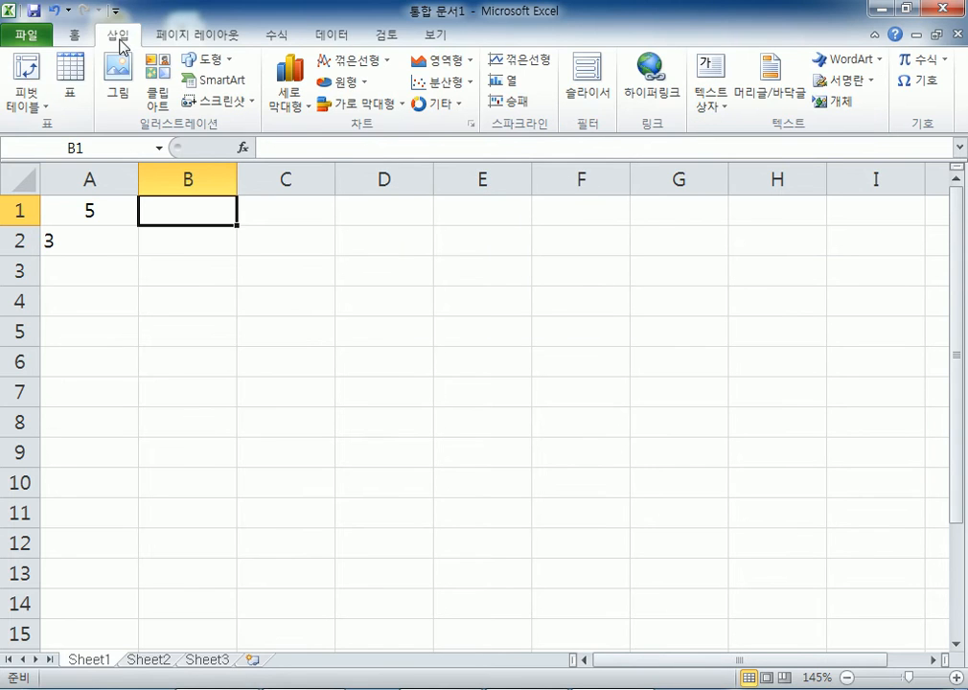
click(72, 36)
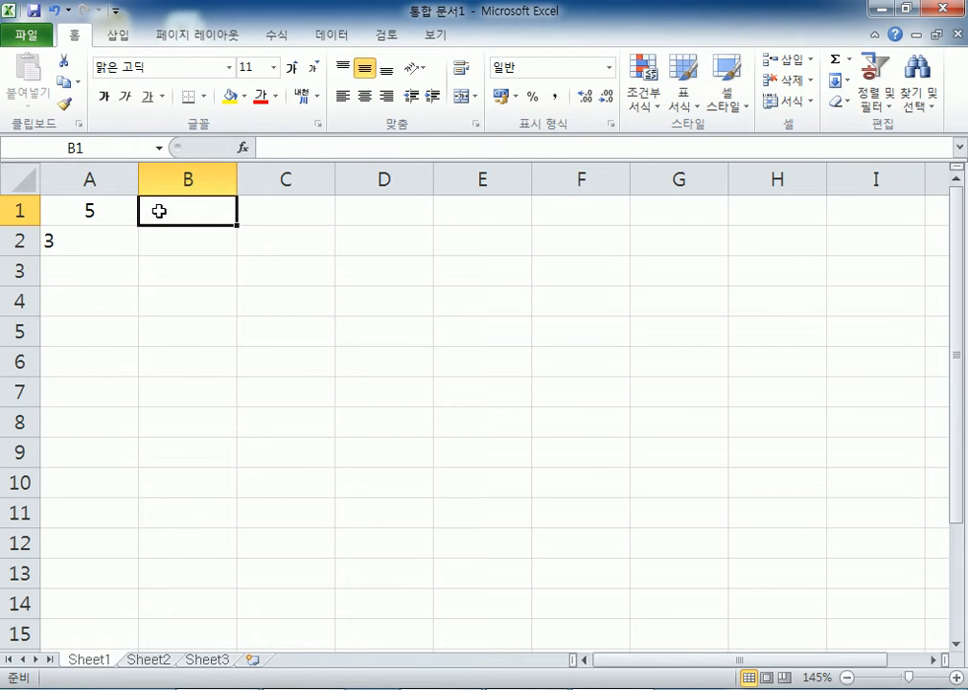
click(575, 689)
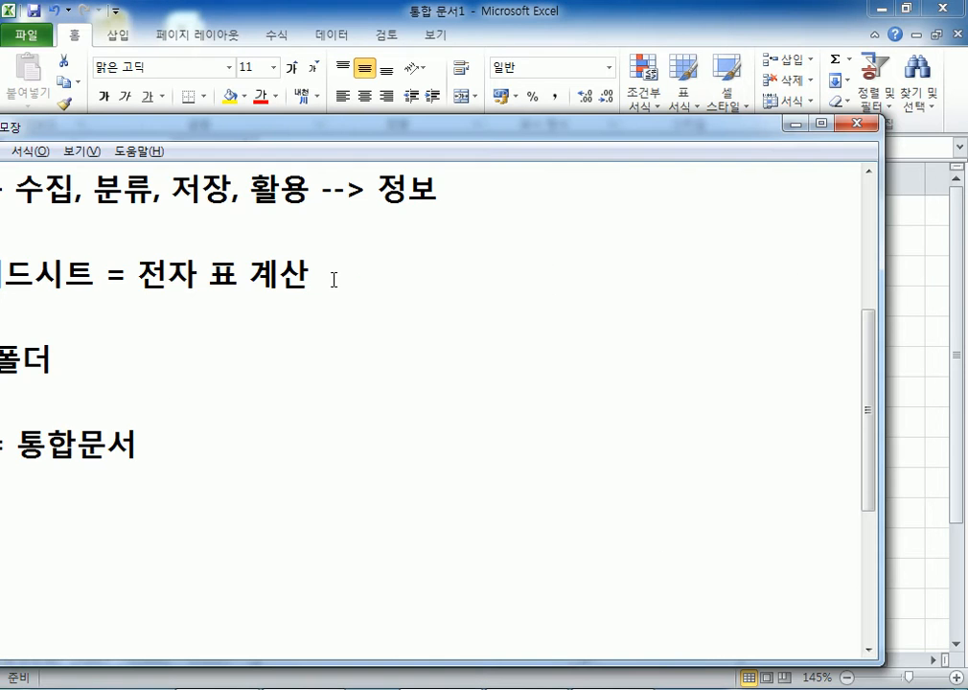
double_click(317, 141)
click(173, 31)
mouse_move(14, 32)
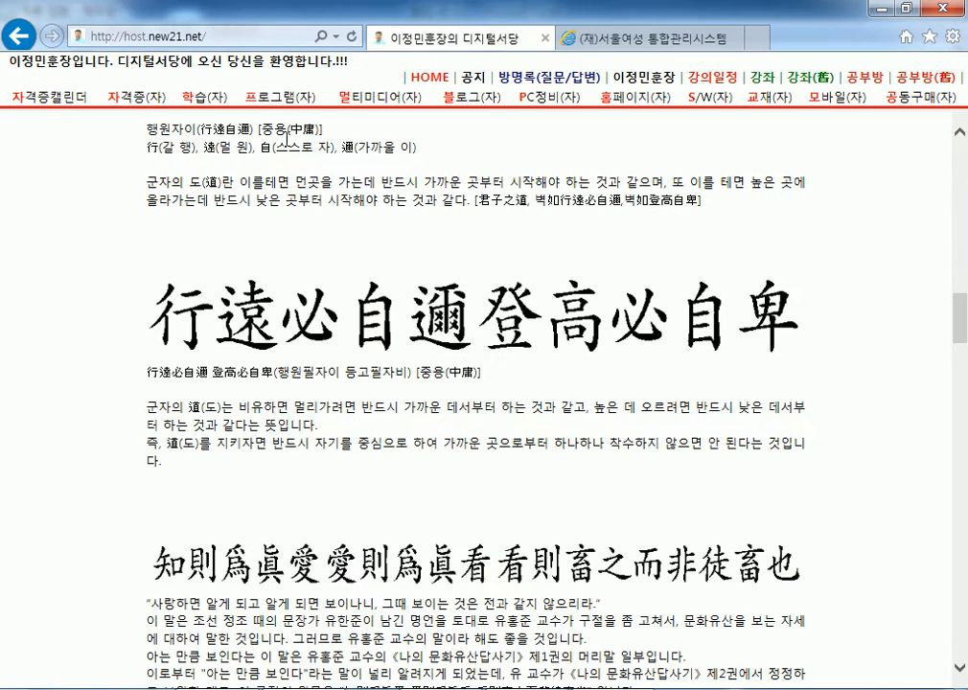
key(alt)
click(201, 66)
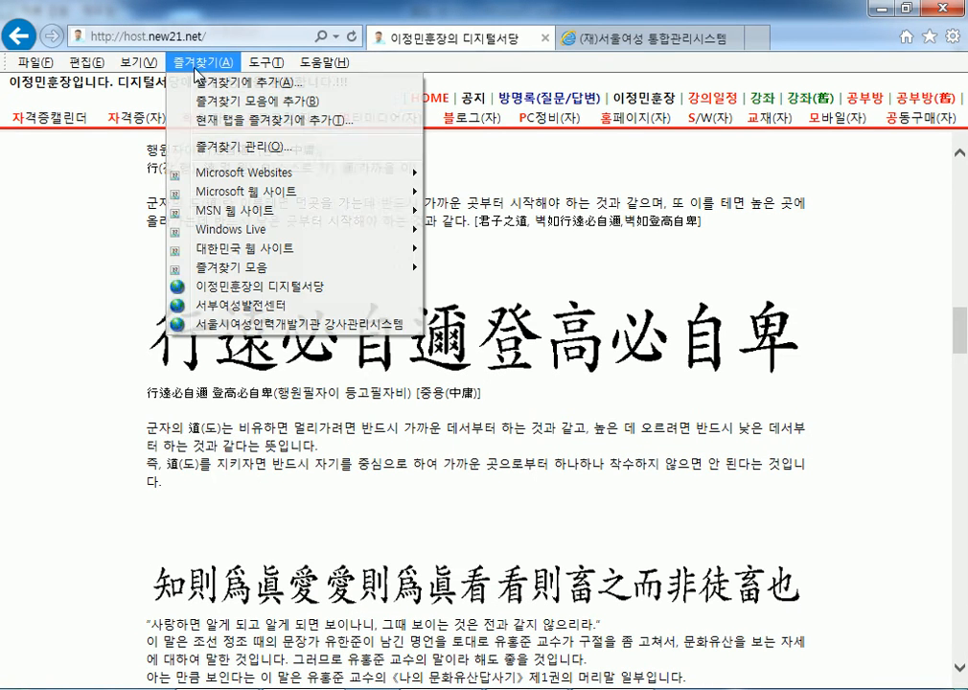
mouse_move(147, 68)
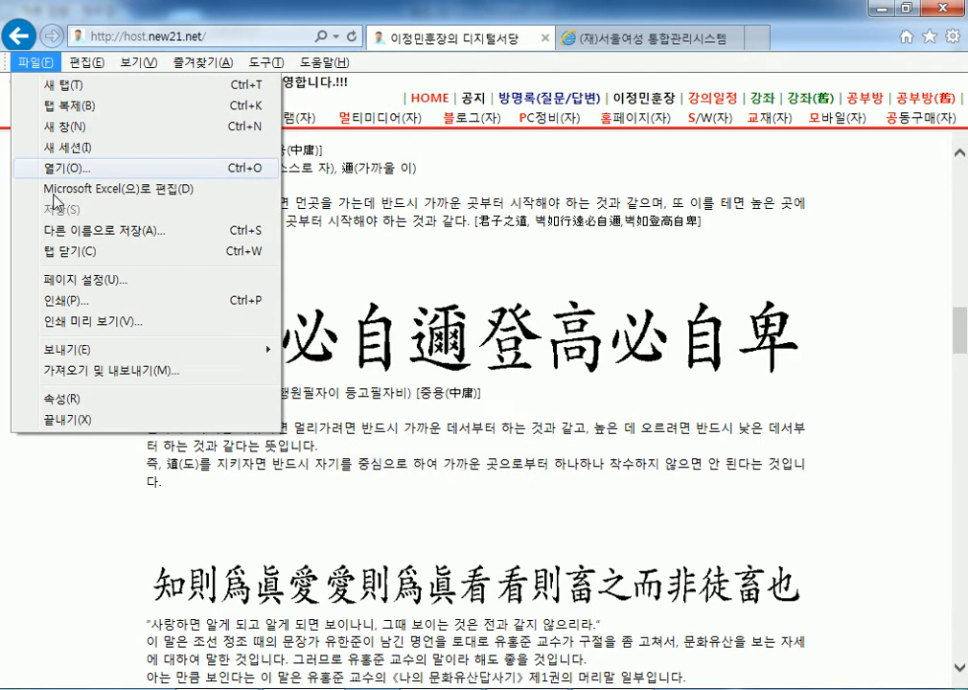
click(91, 516)
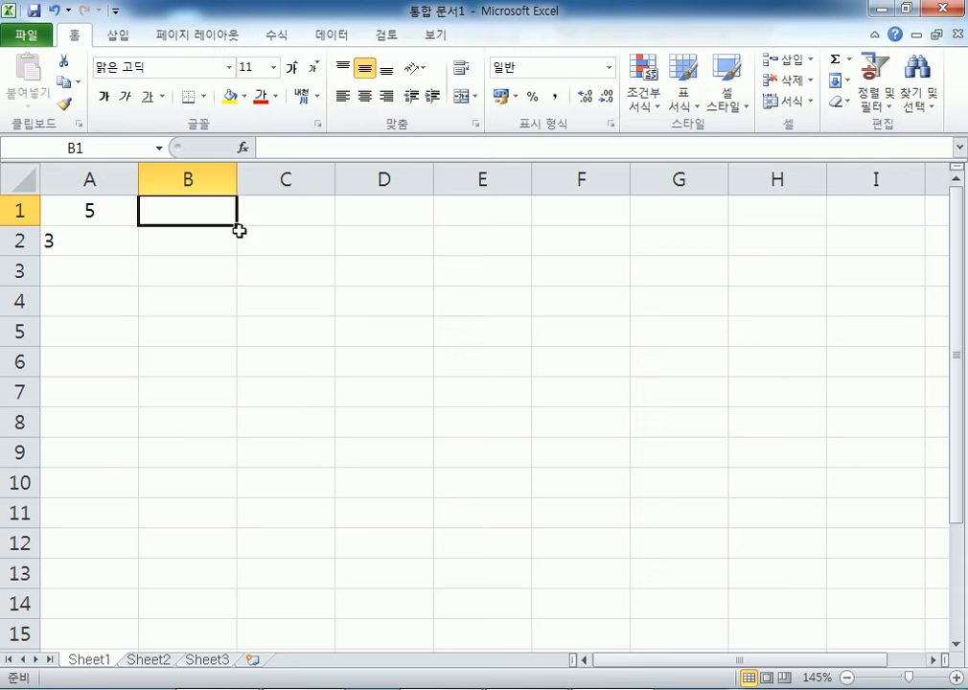
click(173, 38)
scroll(288, 108, down, 1)
scroll(339, 102, up, 3)
scroll(336, 102, down, 5)
scroll(288, 91, up, 3)
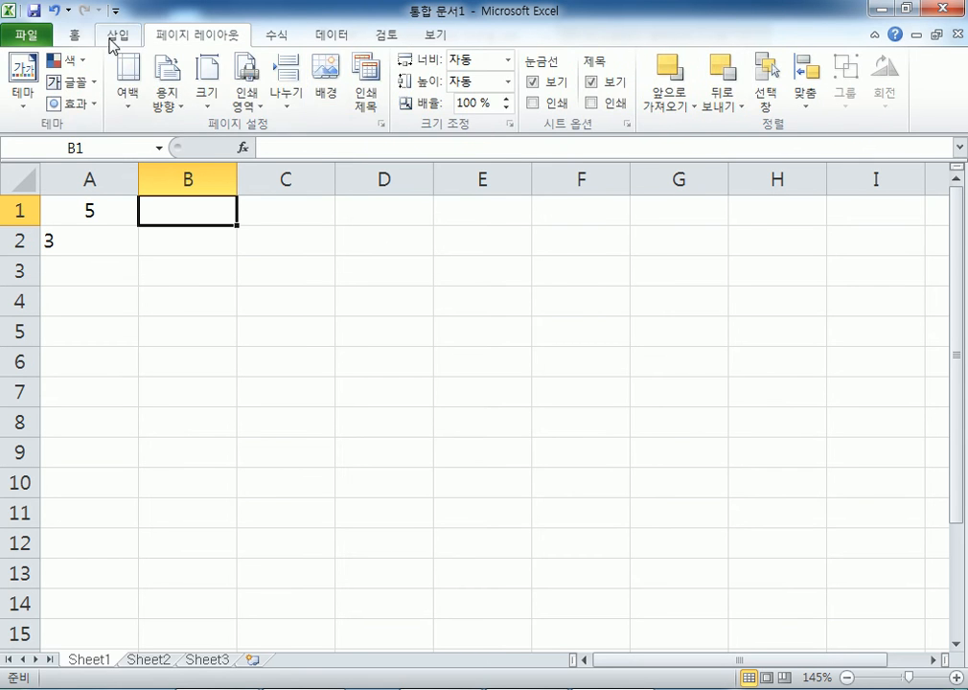
click(72, 35)
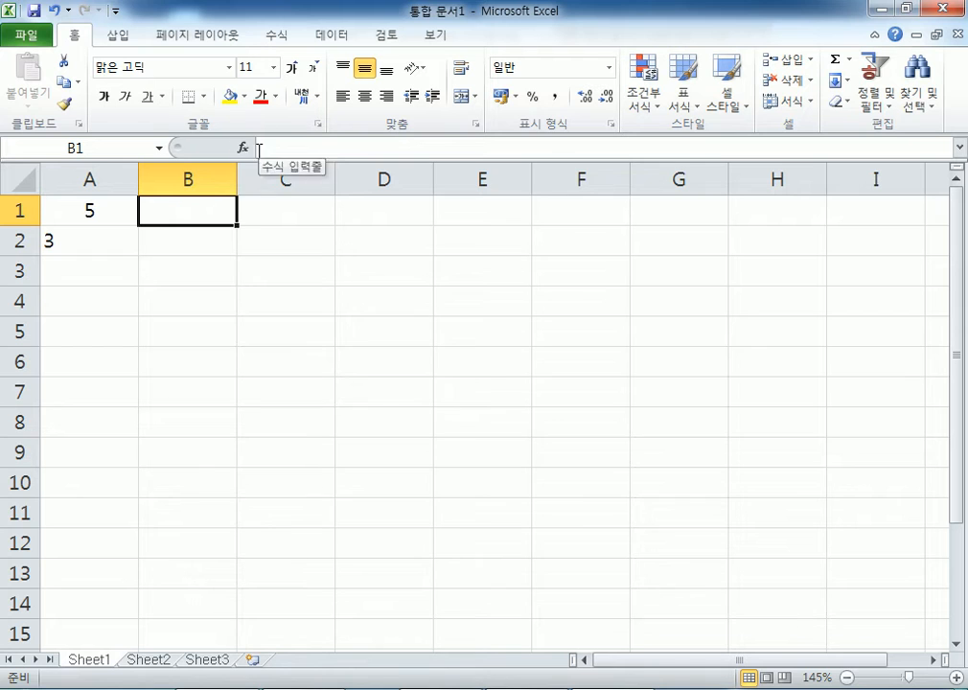
- Use the Name Box to go to cell B4, then to Z150000
click(110, 149)
text(B4)
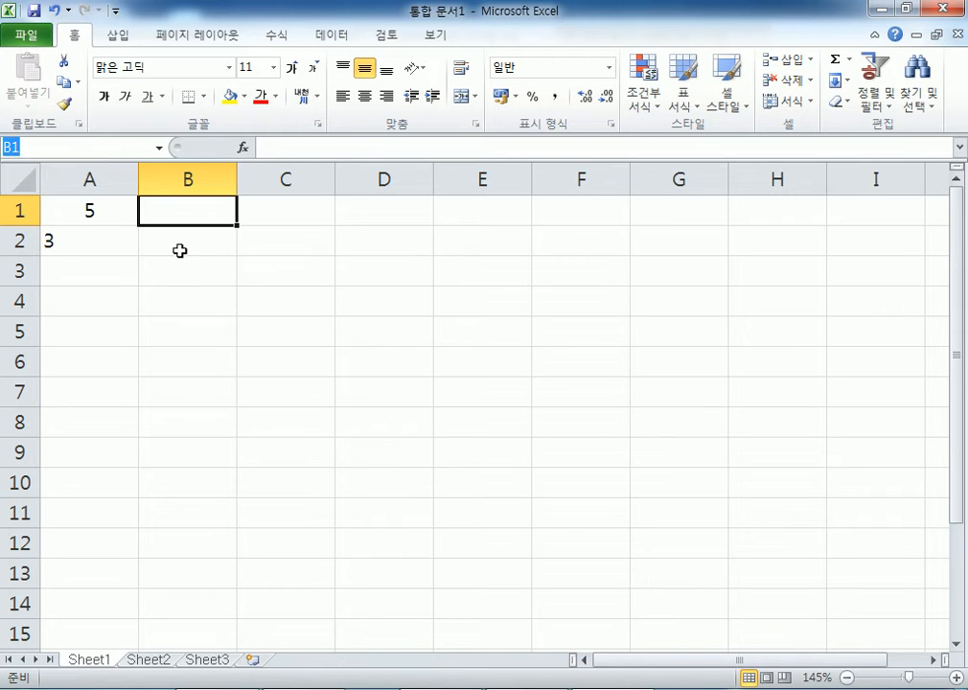
key(Return)
click(116, 146)
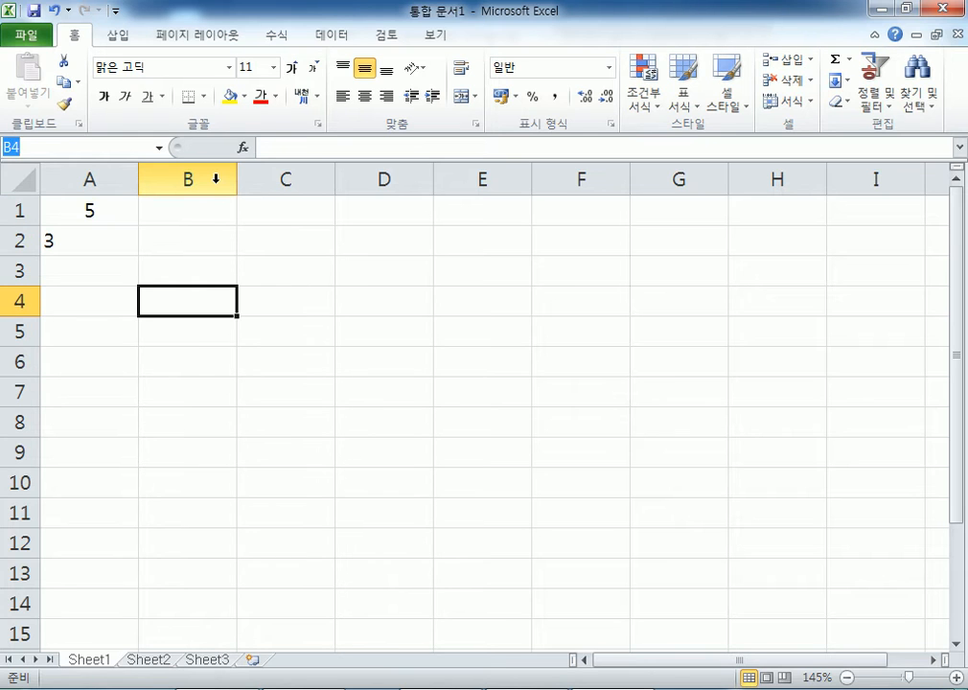
text(Z)
text(150000)
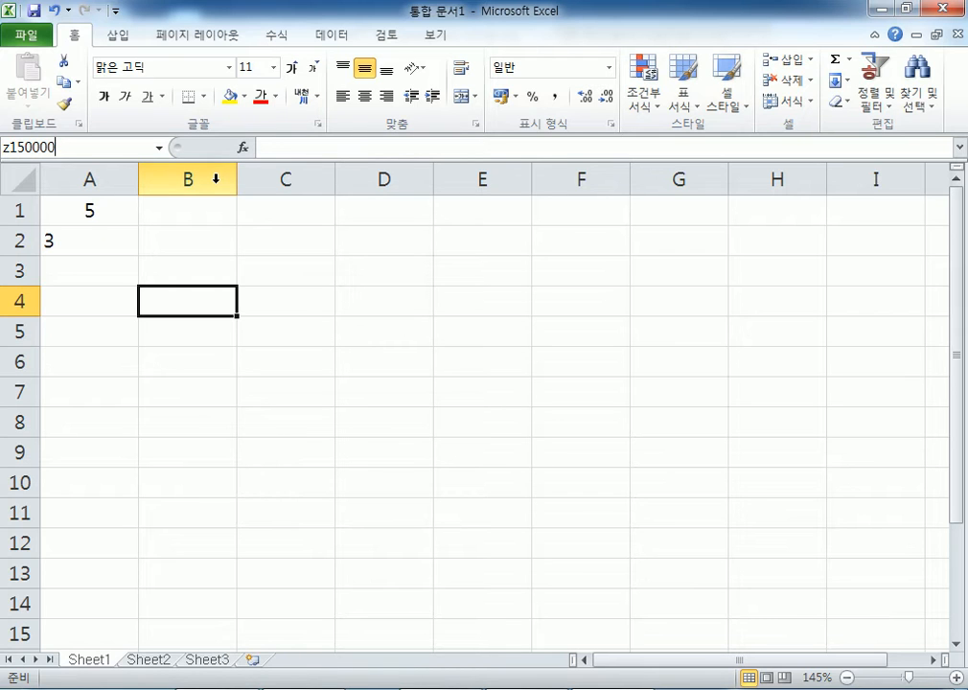
key(Return)
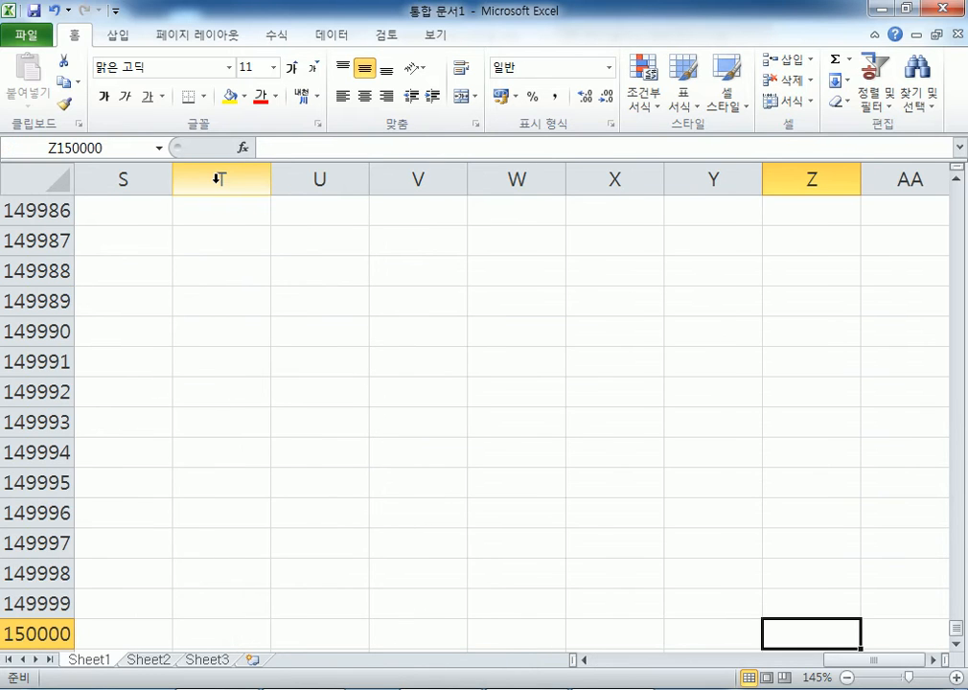
scroll(570, 331, down, 3)
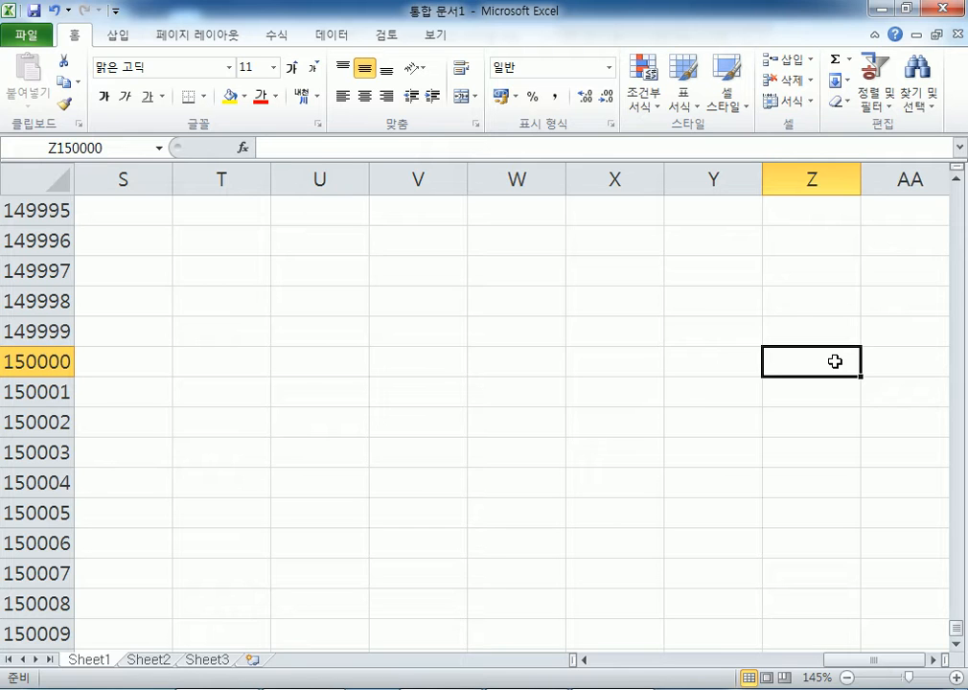
- Jump to QQ500000 through the Name Box, then select cell QM499997 and the Name Box
click(120, 145)
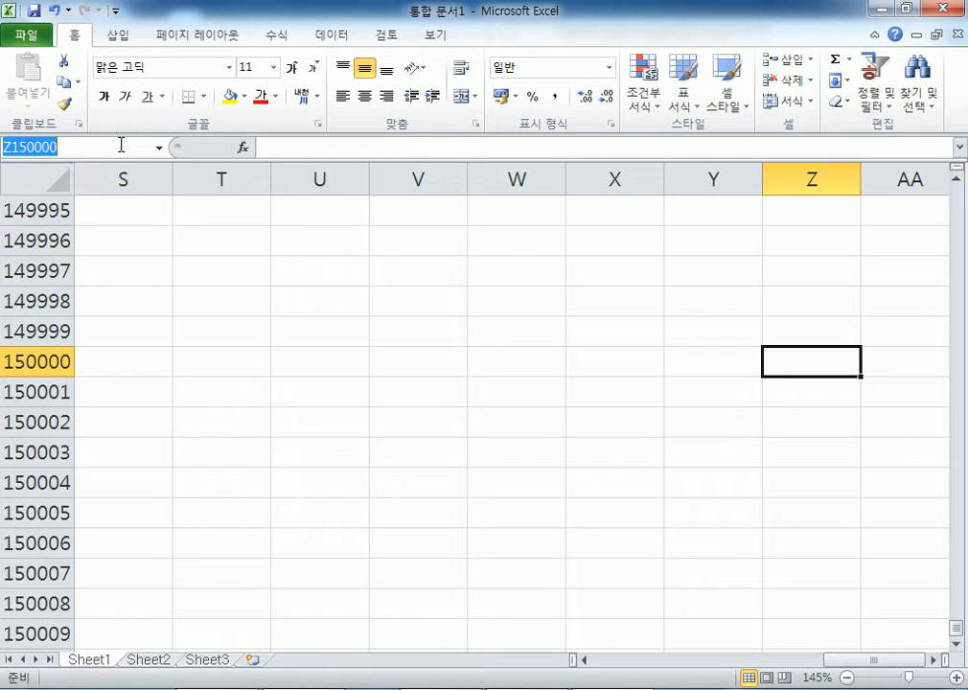
text(ㅇ)
text(qq)
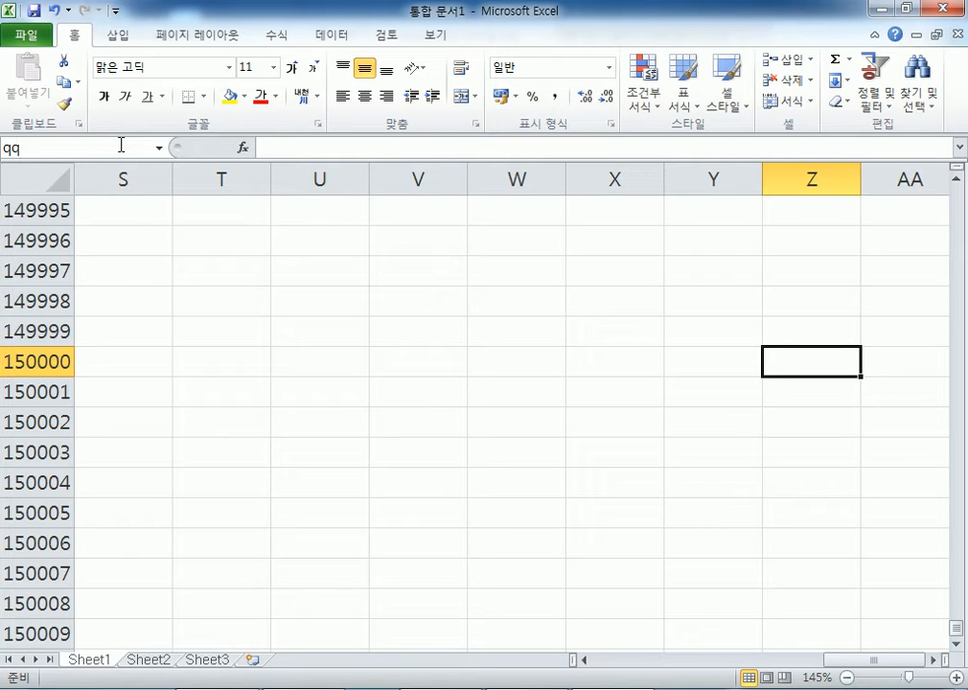
text(500000)
key(Return)
scroll(844, 249, down, 3)
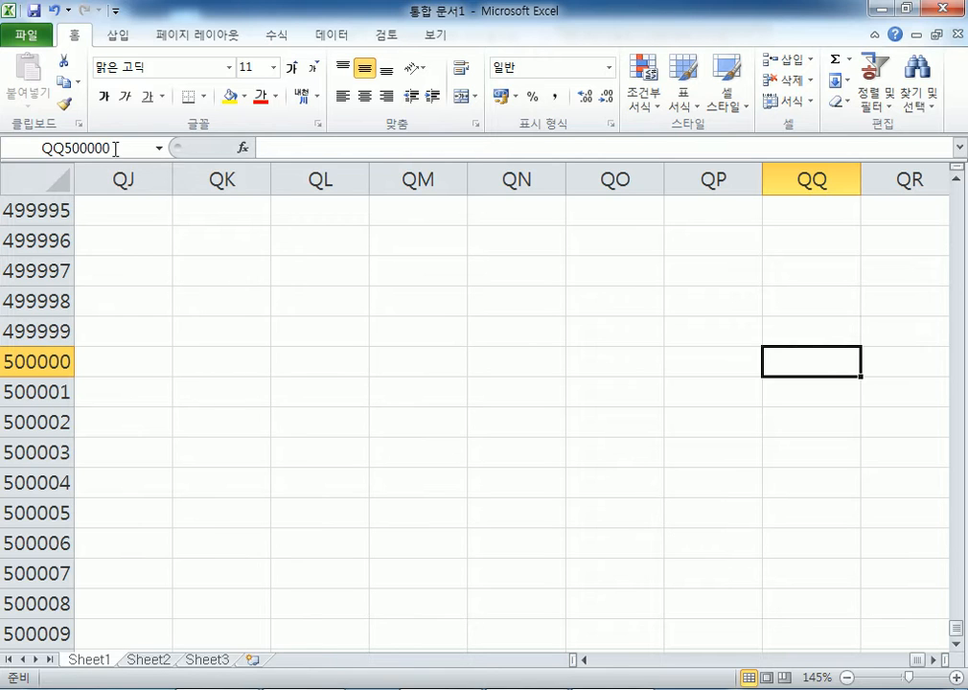
click(386, 263)
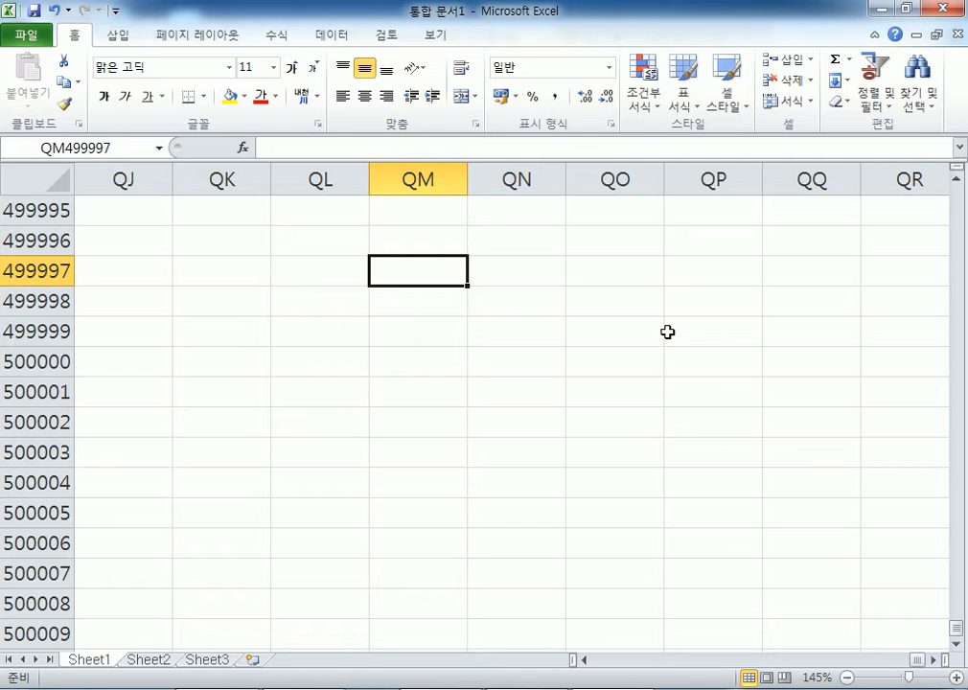
click(115, 148)
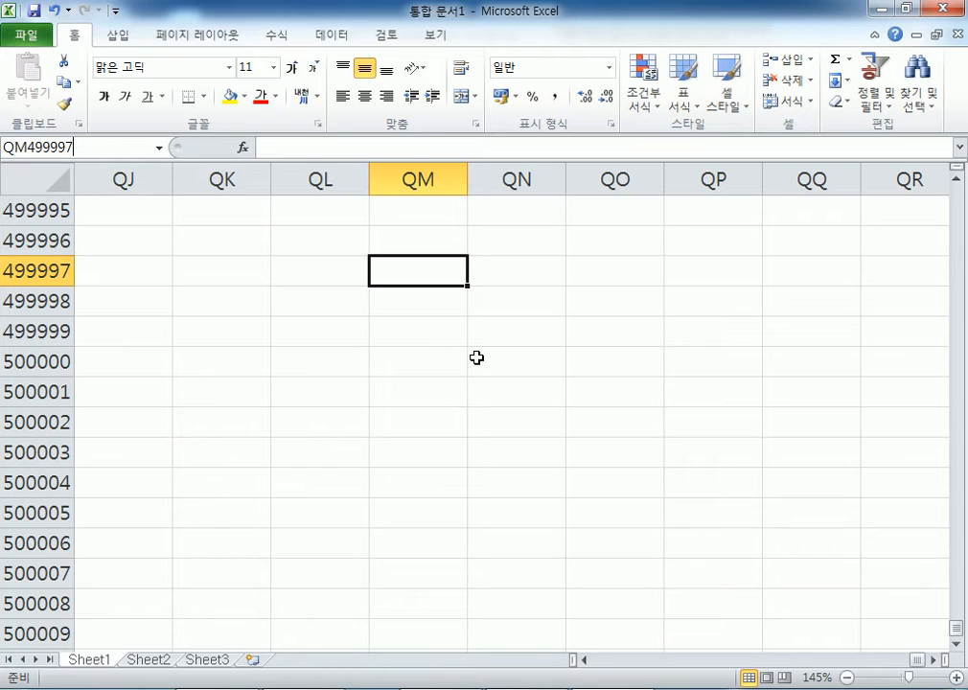
- Leave the Name Box, then jump to the last column XFD and last row 1048576
key(Return)
key(ctrl+Right)
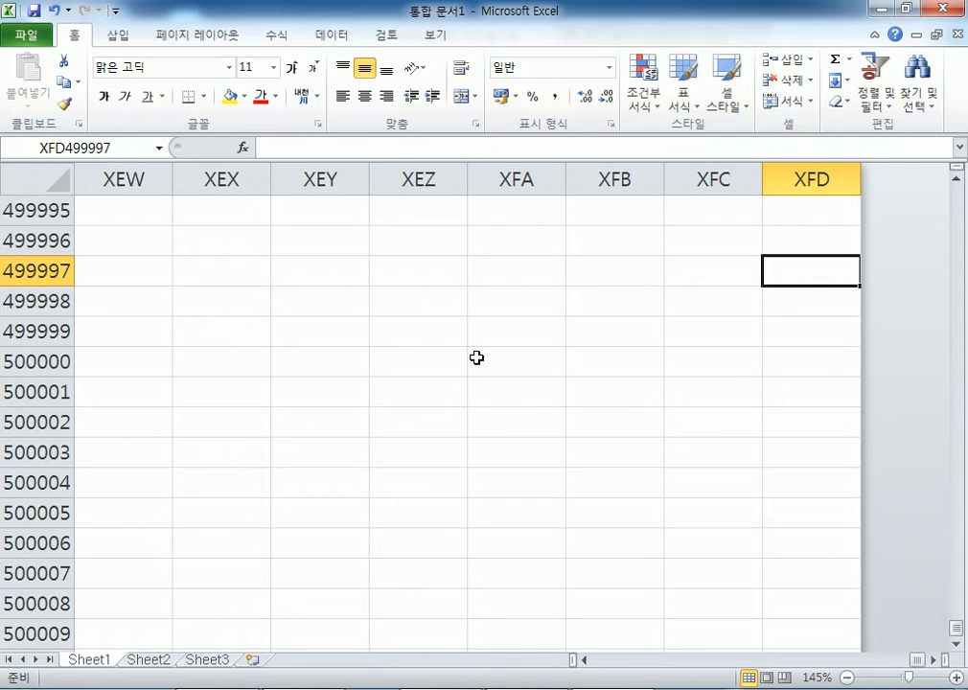
key(ctrl+Down)
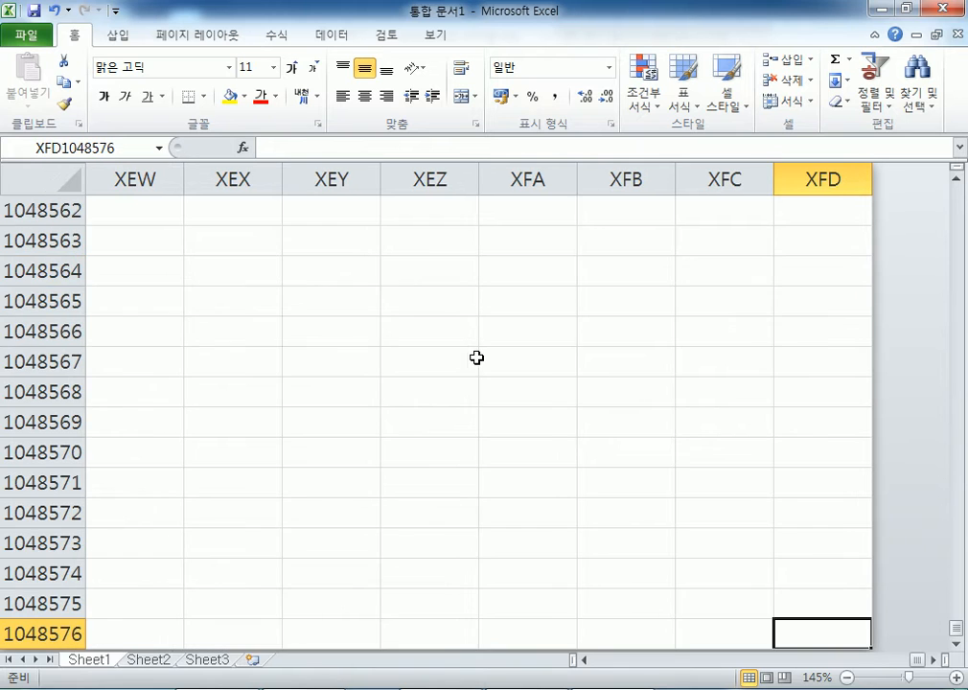
scroll(676, 395, down, 4)
scroll(675, 395, up, 1)
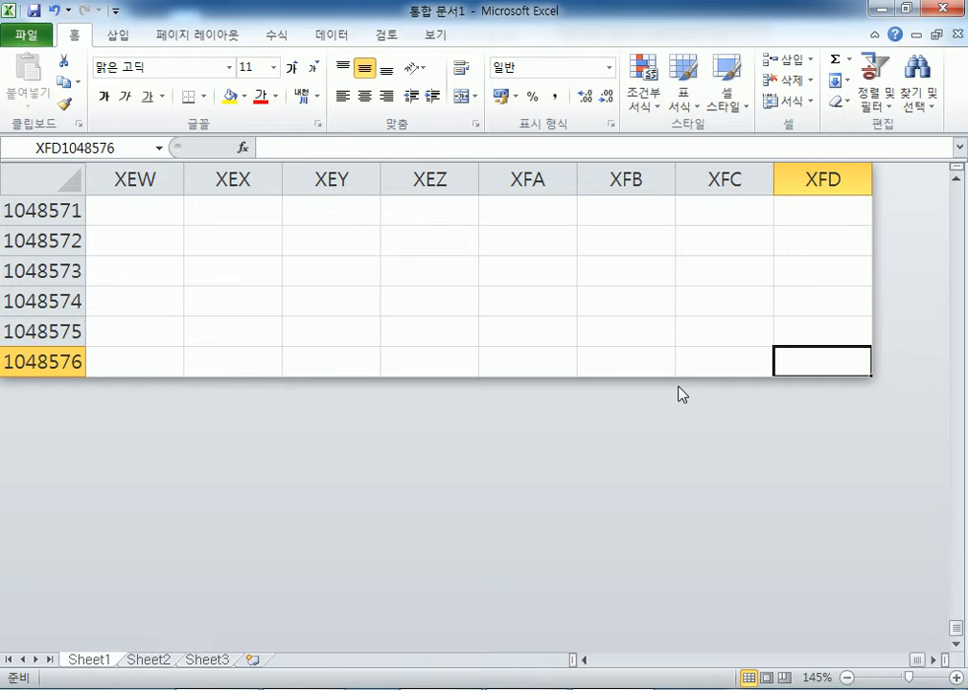
- Jump back to cell A1048576 with Ctrl+Left Arrow
key(ctrl+Left)
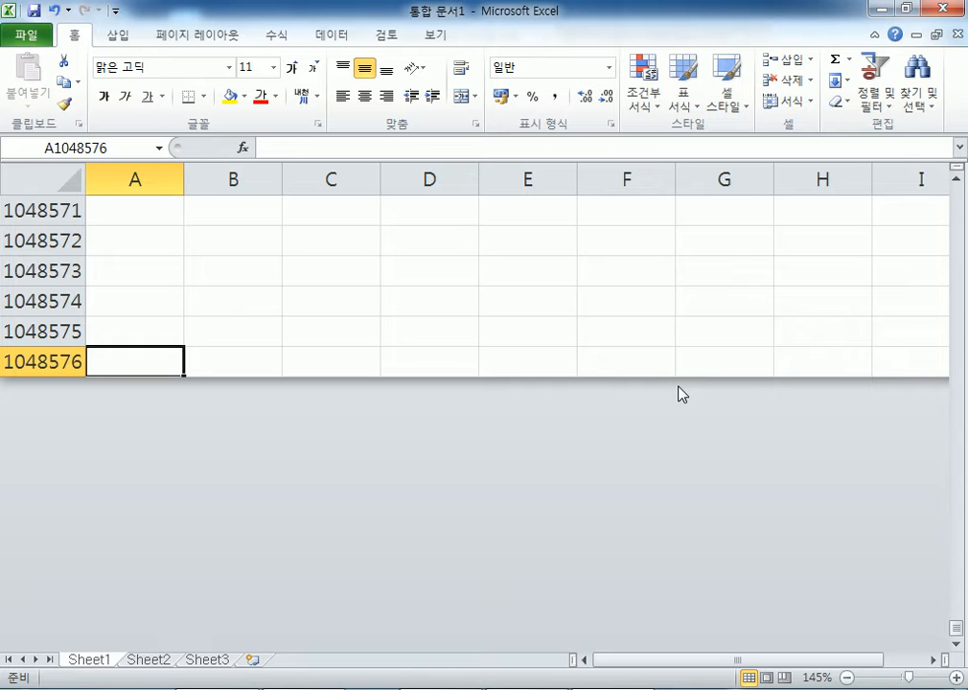
- Step right a few cells along row 1048576, then return to column A
key(Right)
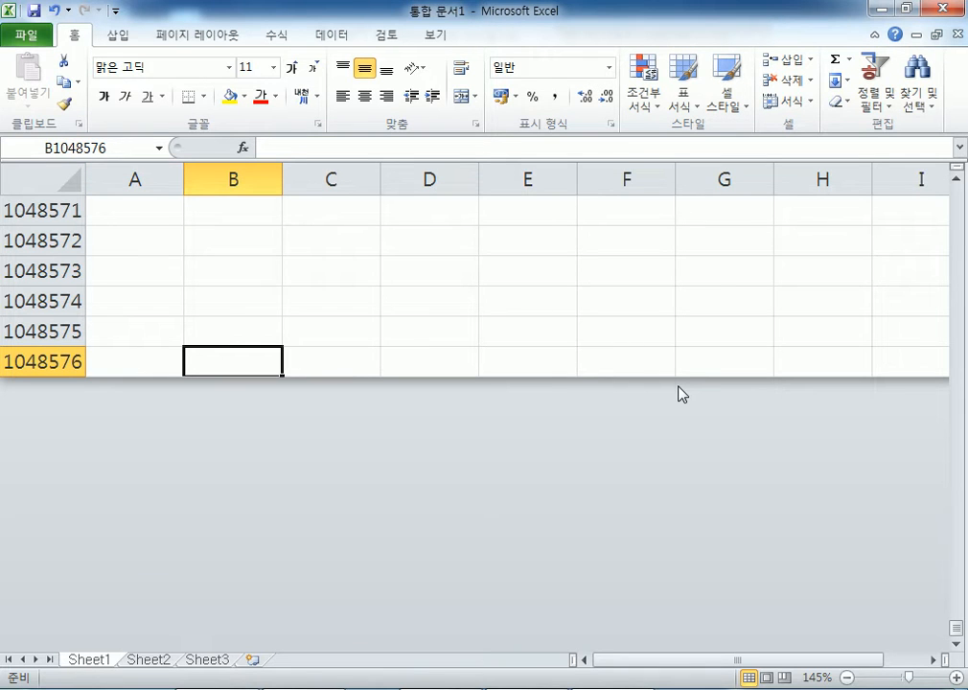
key(Right)
key(Right)
key(Right)
key(Right)
key(Right)
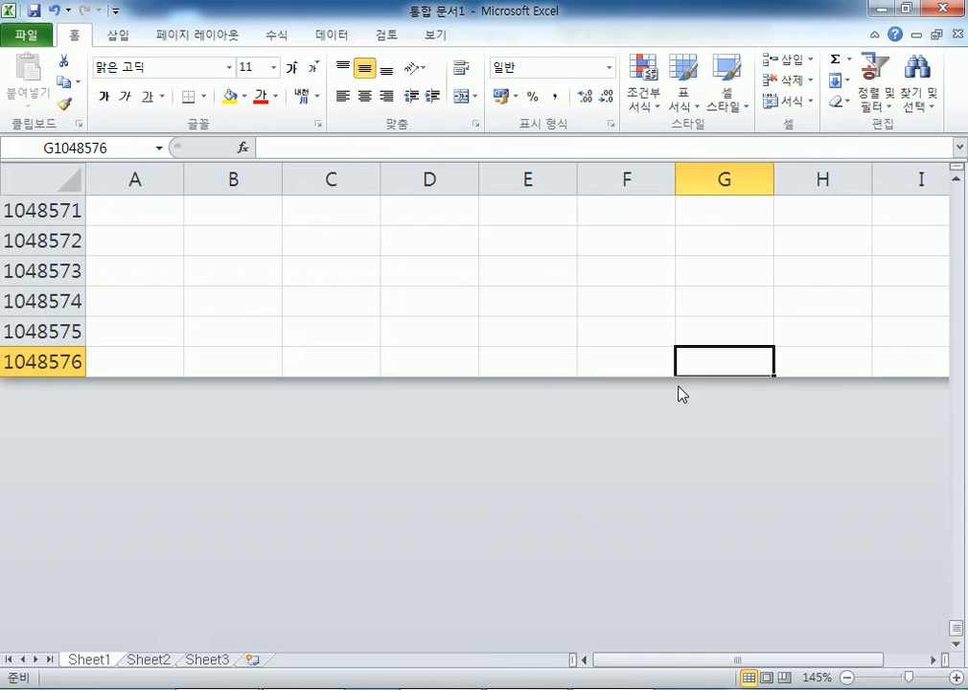
key(Right)
key(Right)
key(Right)
key(Right)
key(Right)
key(Right)
key(Right)
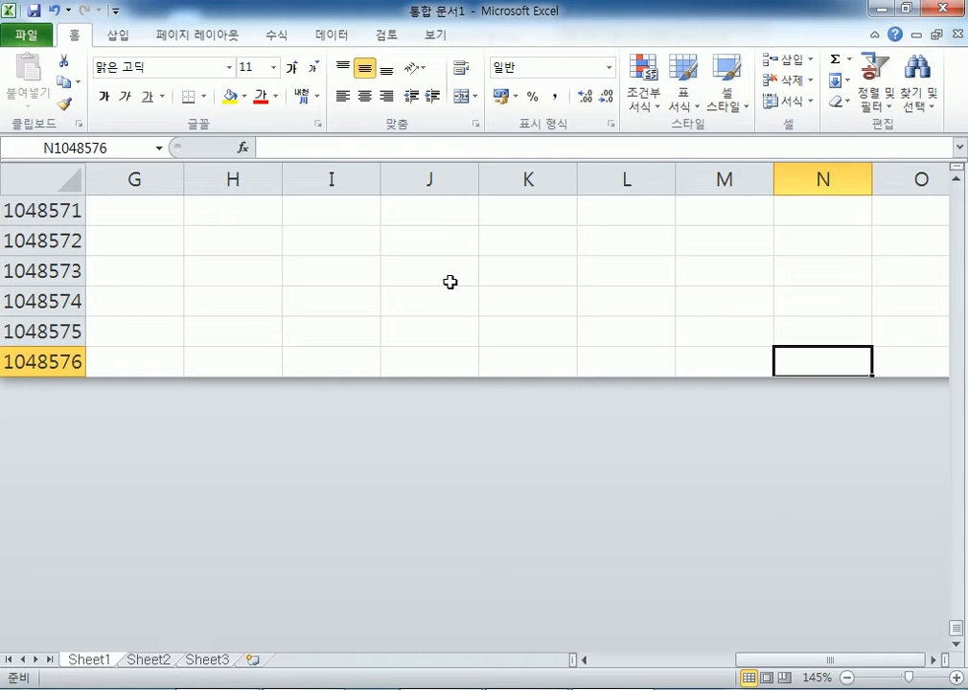
key(ctrl+Left)
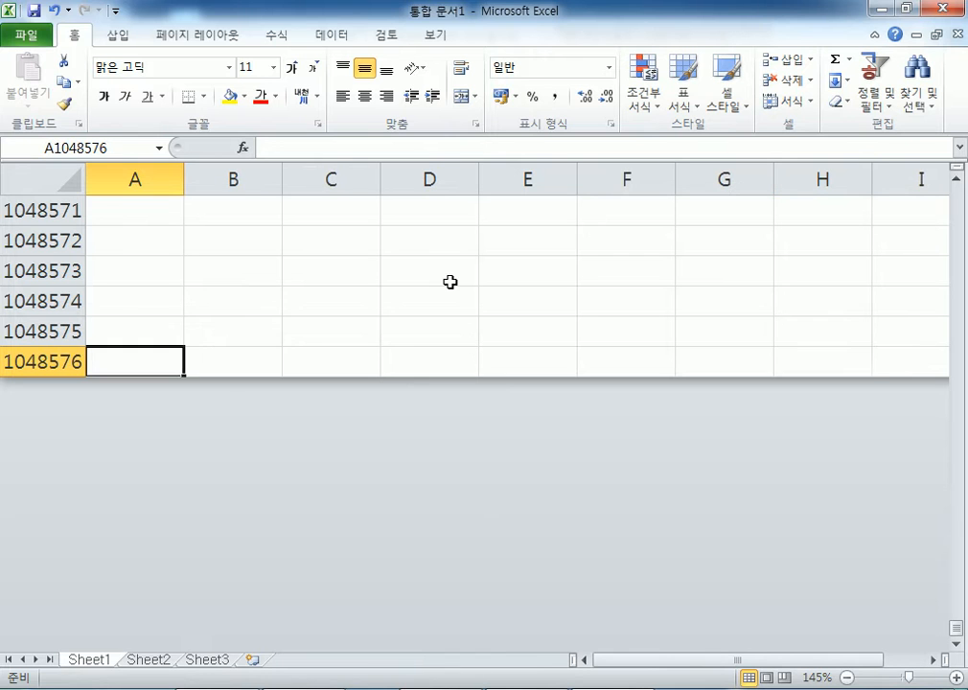
- Move cell by cell along the last row again, then jump to column XFD
key(Right)
key(Right)
key(Right)
key(Right)
key(Right)
key(Right)
key(Right)
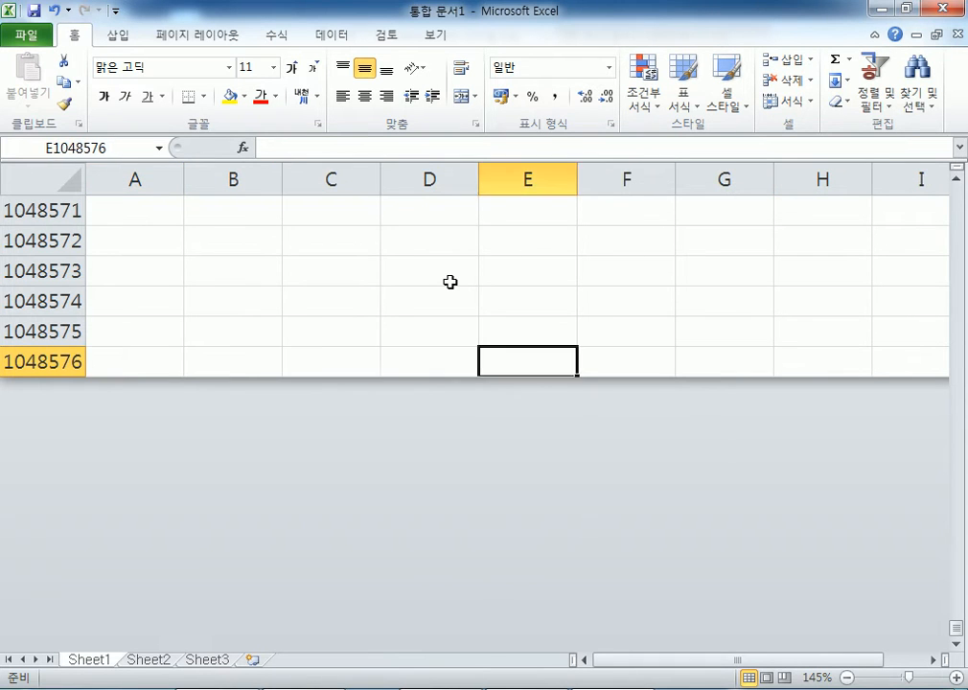
key(Right)
key(Right)
key(Right)
key(Right)
key(Right)
key(Right)
key(Right)
key(Right)
key(Right)
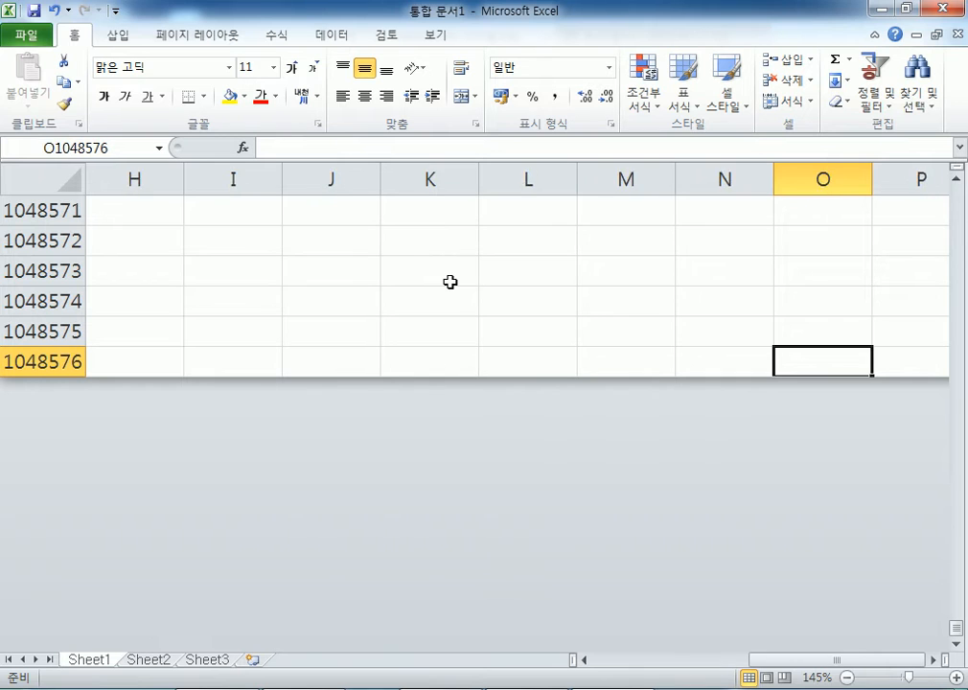
key(Right)
key(Right)
key(Right)
key(Right)
key(Right)
key(Right)
key(Right)
key(Right)
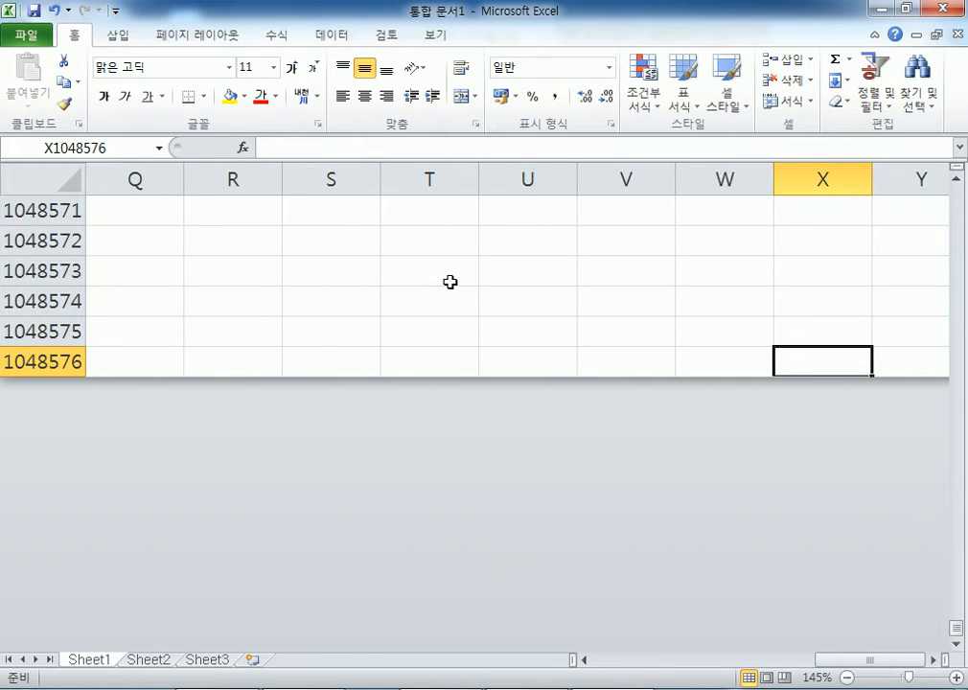
key(Right)
key(Right)
key(Left)
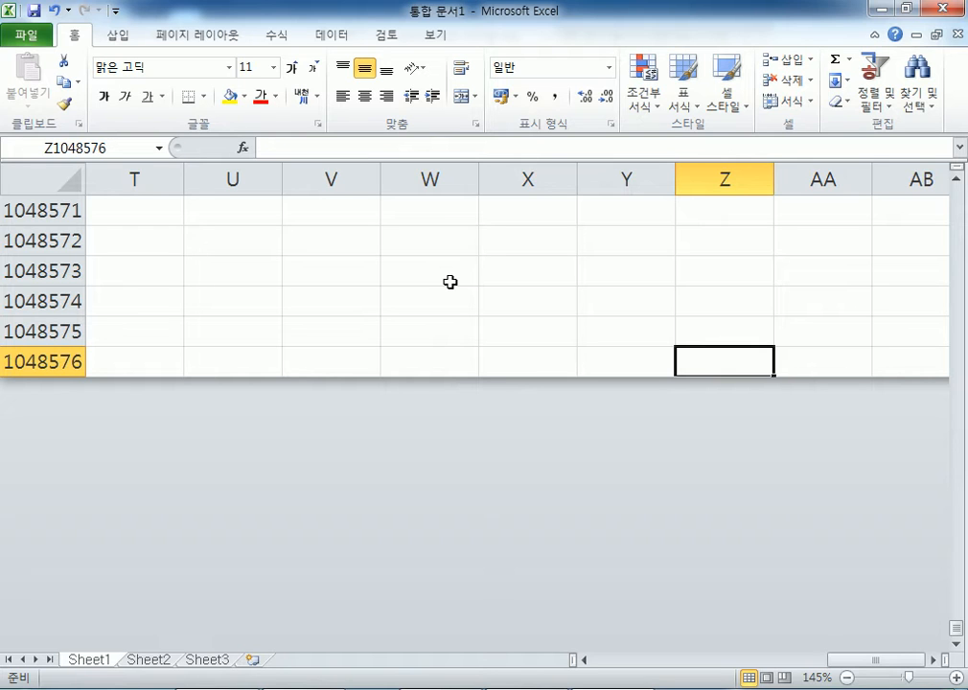
key(Right)
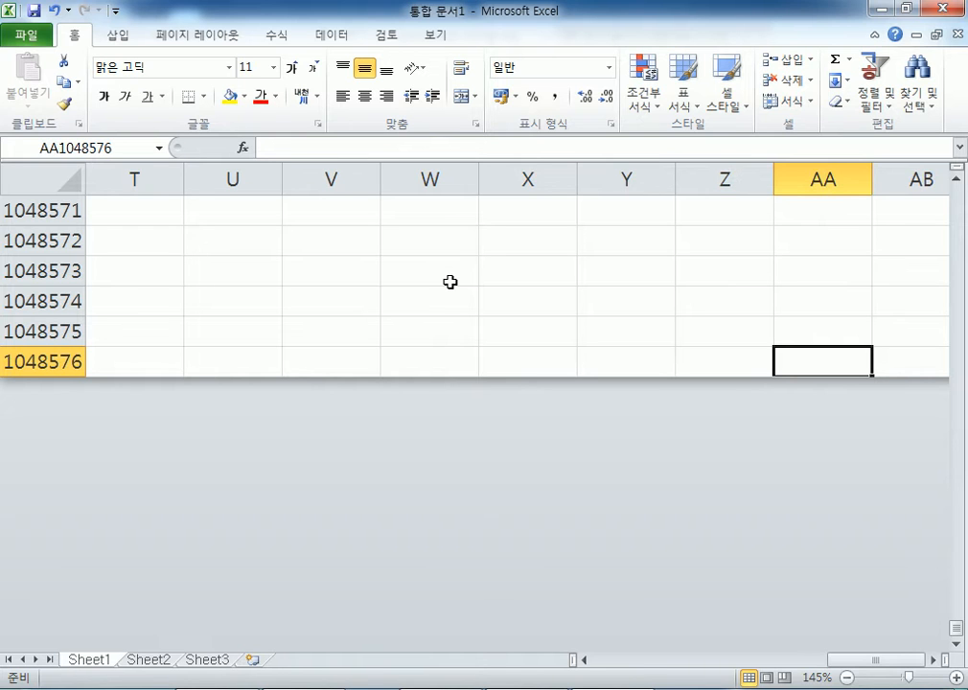
key(Right)
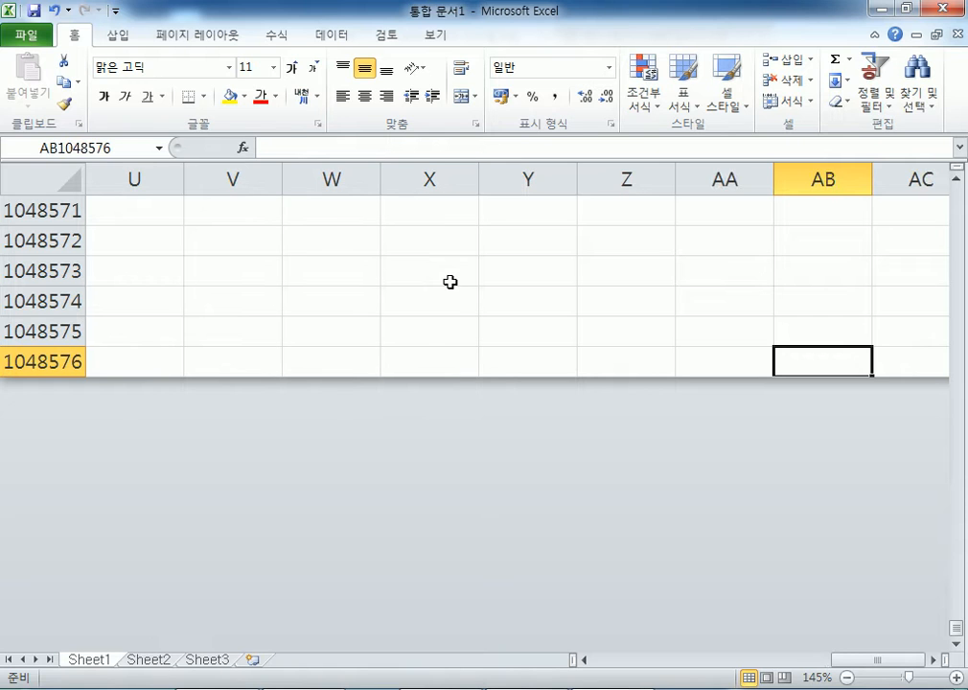
key(Right)
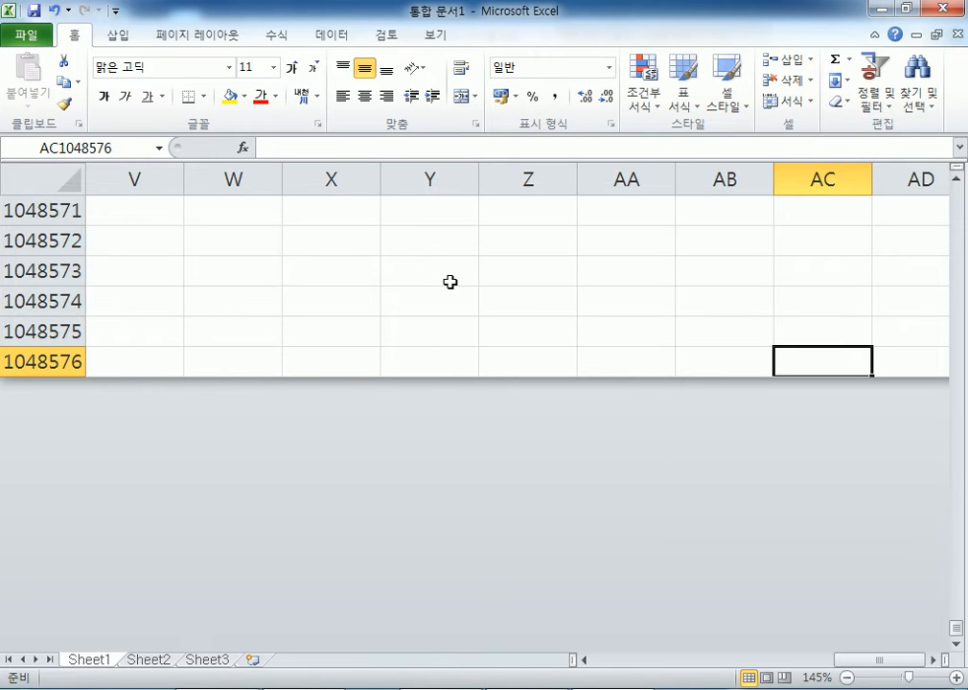
key(ctrl+Right)
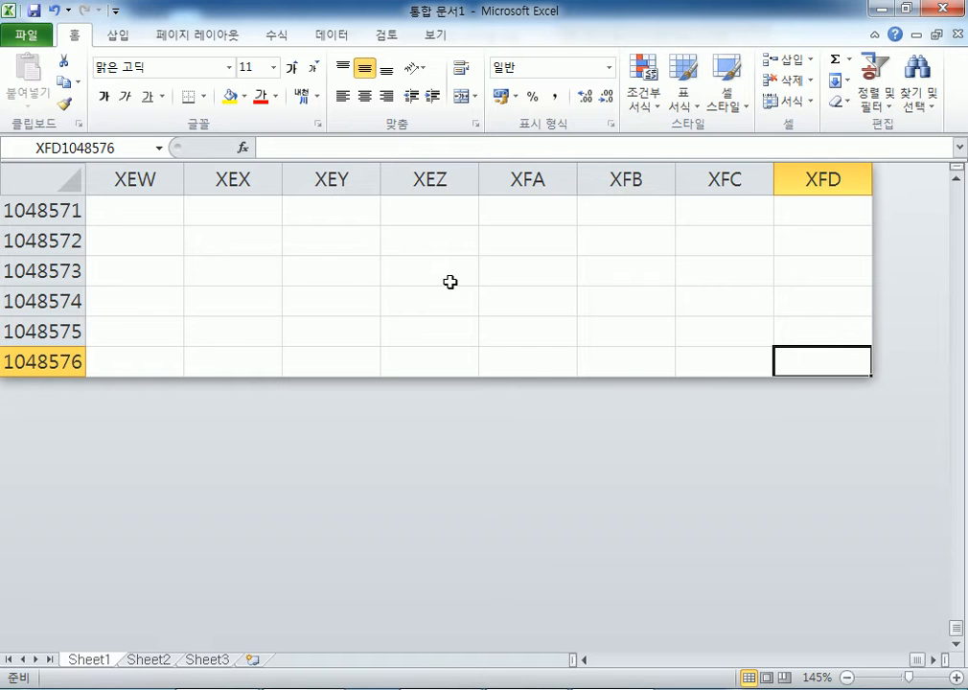
- Type 16384 into XFD1048576, discard it, and return to A1 with Ctrl+Home
text(16384)
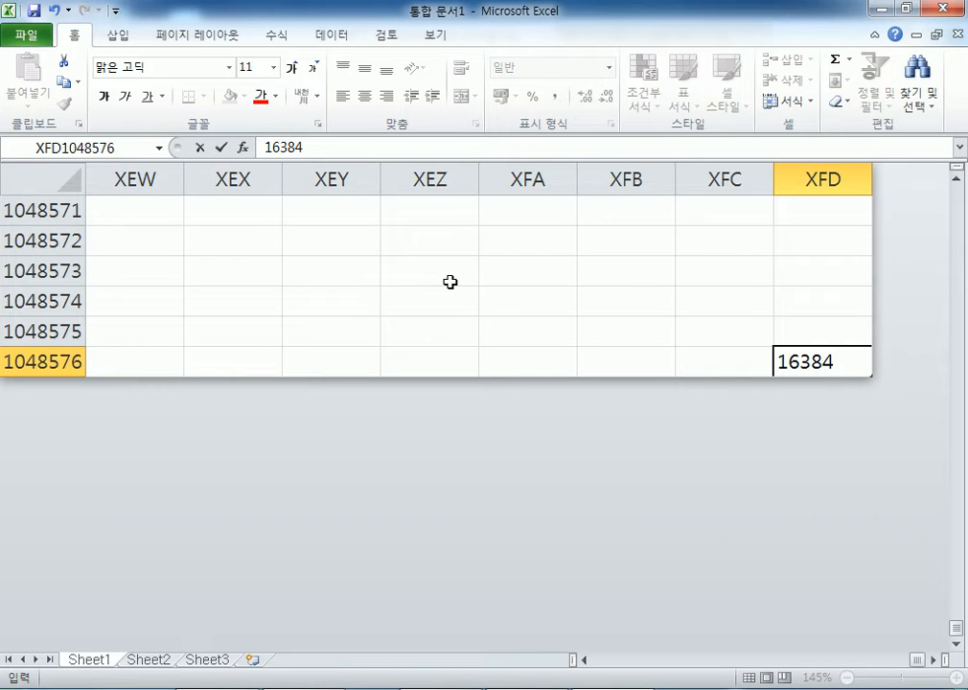
key(Escape)
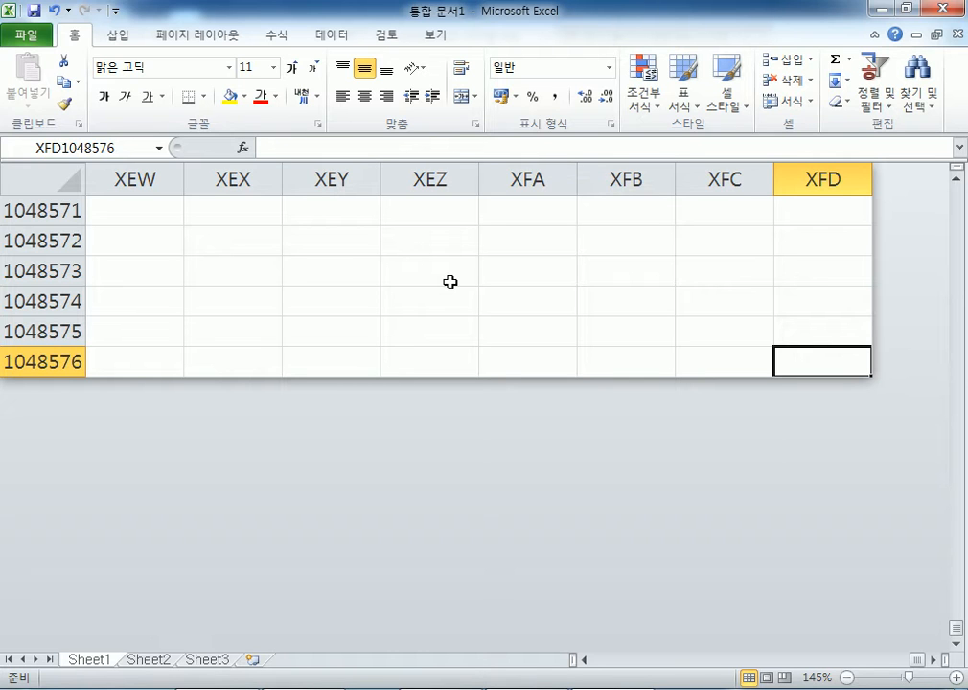
key(ctrl+Home)
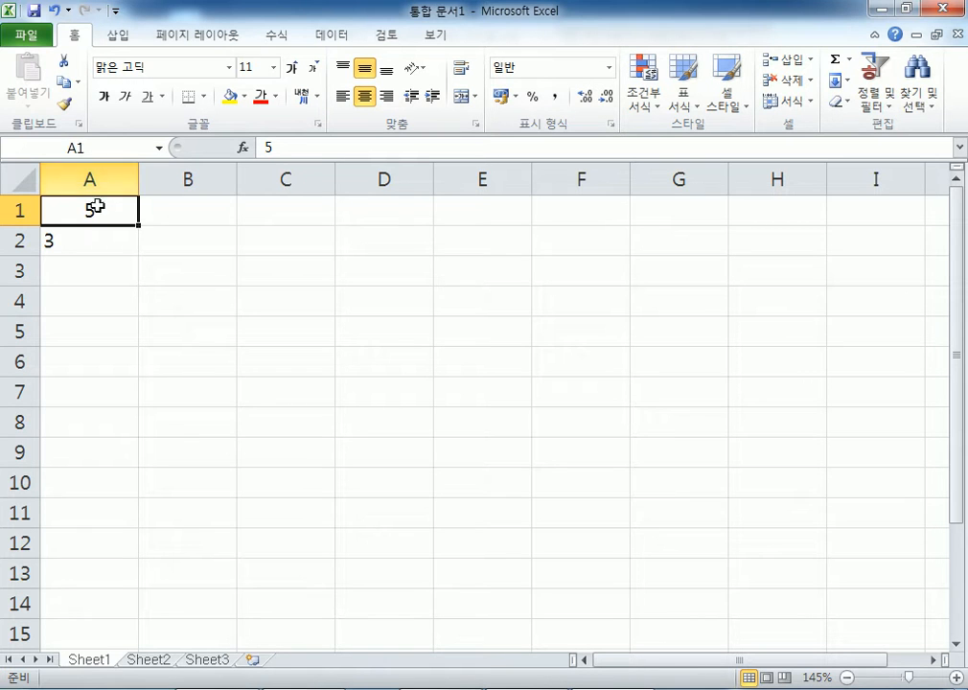
- Zoom in and start a =1048576* formula in A1, then cancel it
scroll(179, 365, up, 9)
text(=)
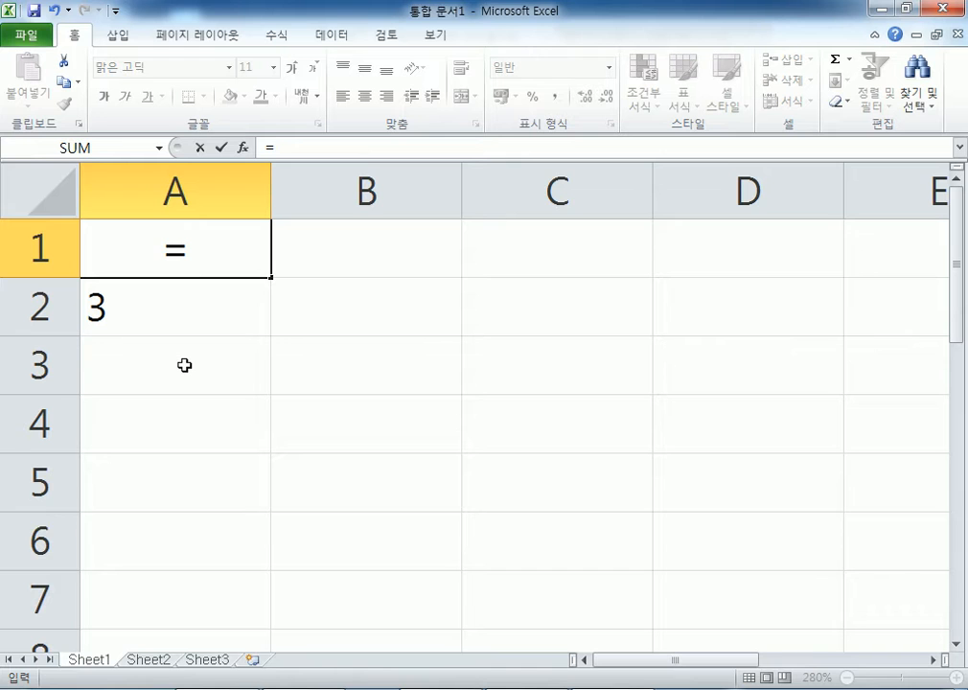
text(1048576)
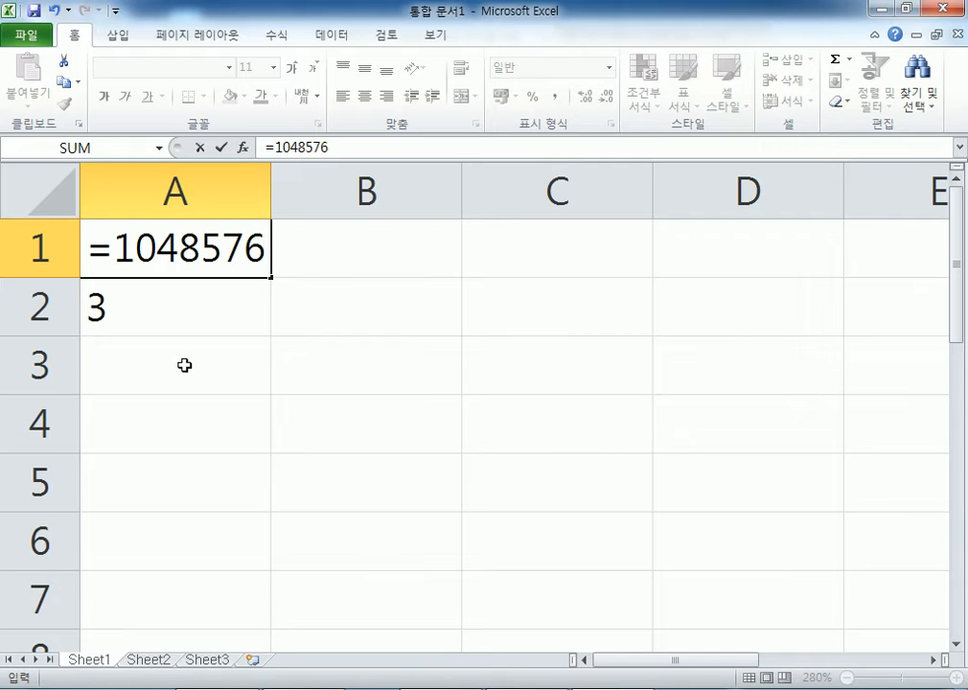
text(*)
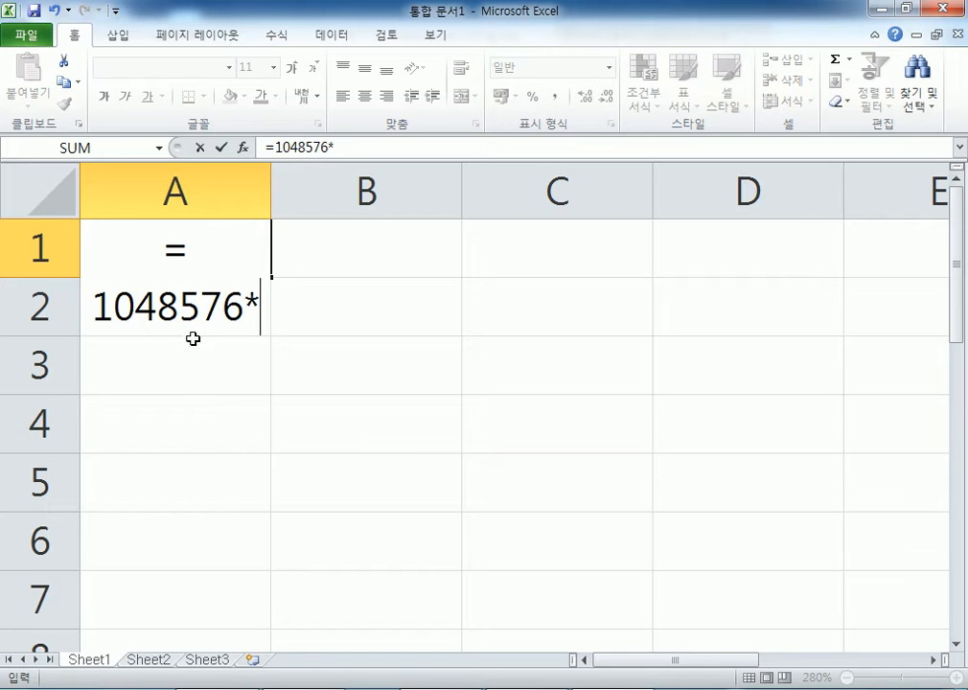
key(Escape)
click(364, 90)
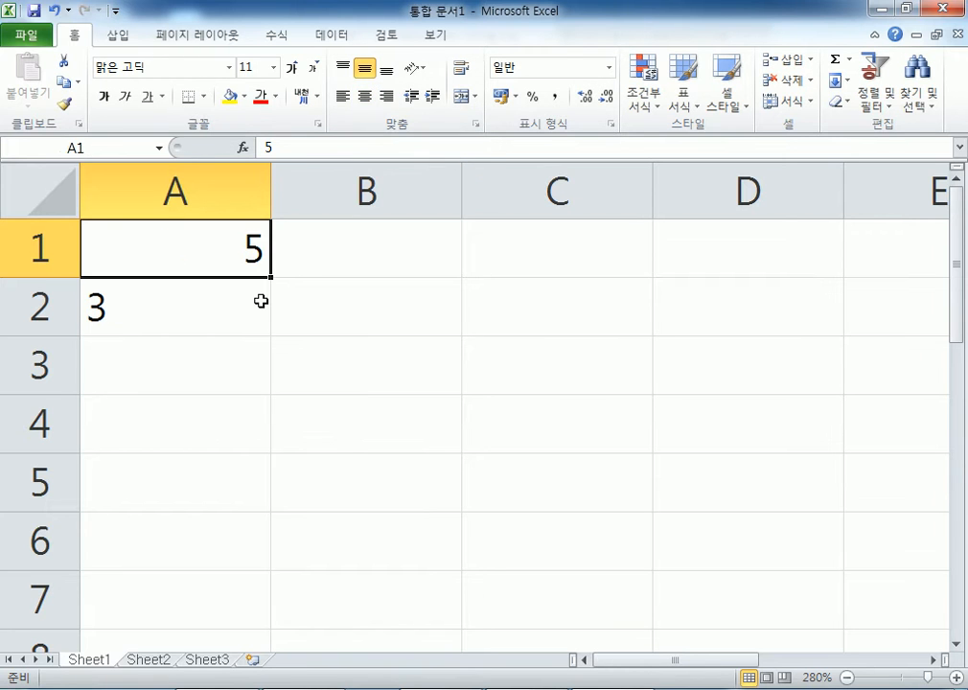
text(=1048576)
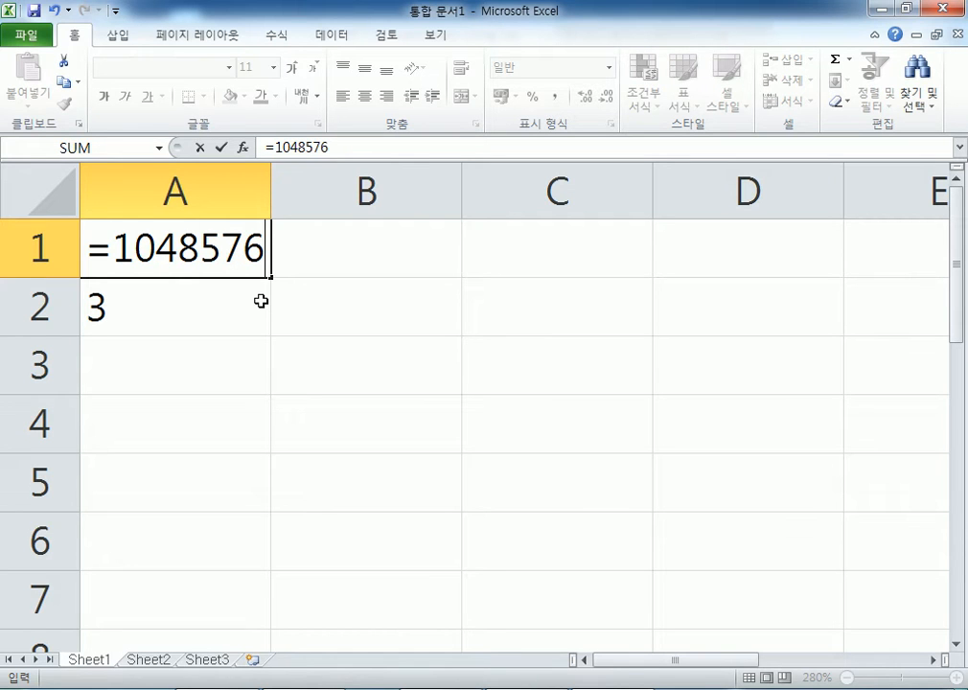
text(*)
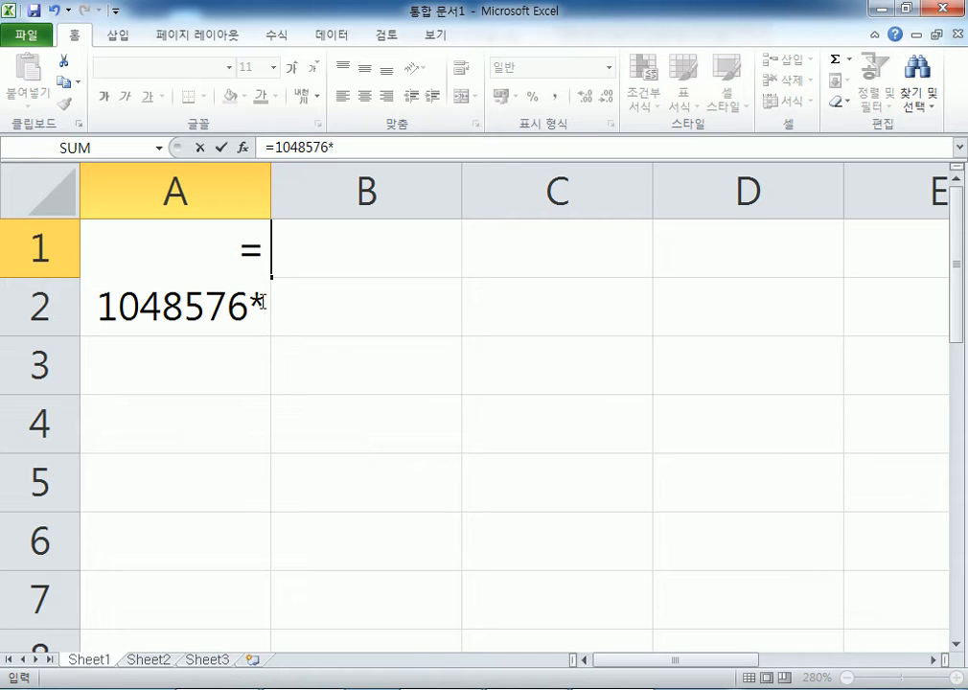
text(16384)
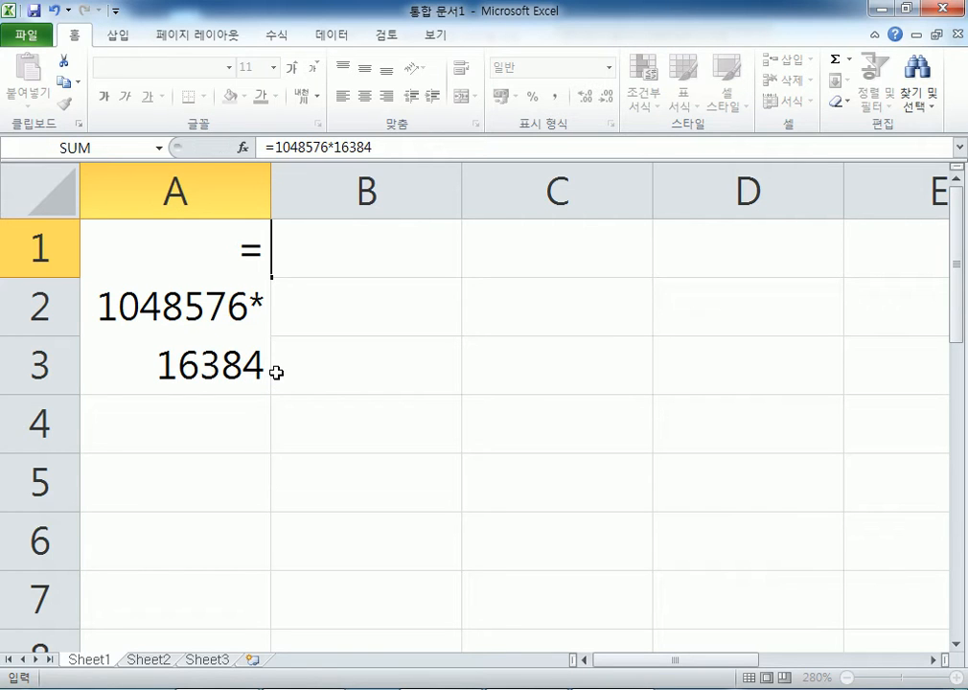
key(Return)
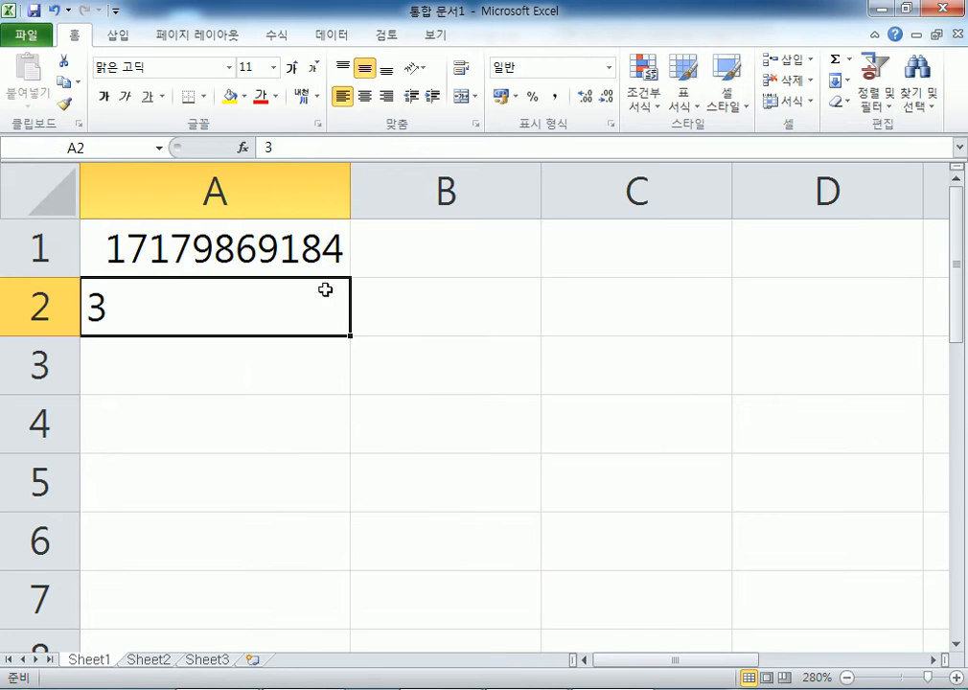
- Clear the 3 from A2 and give A1 Comma Style, showing 17,179,869,184
key(Delete)
click(149, 255)
click(554, 96)
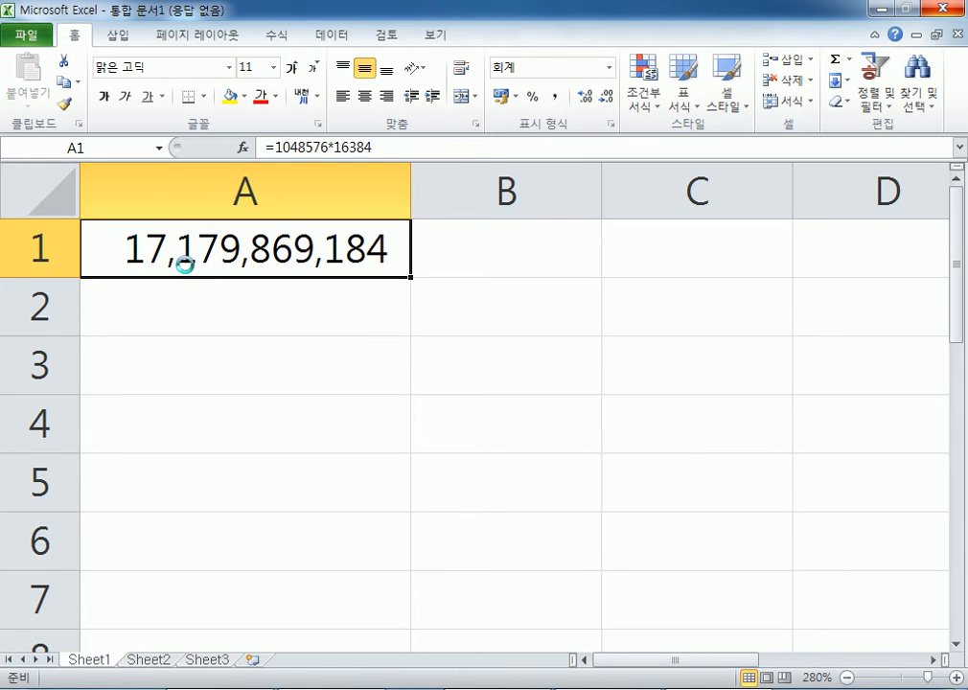
- Apply the special 숫자(한글) number format to A1
click(467, 205)
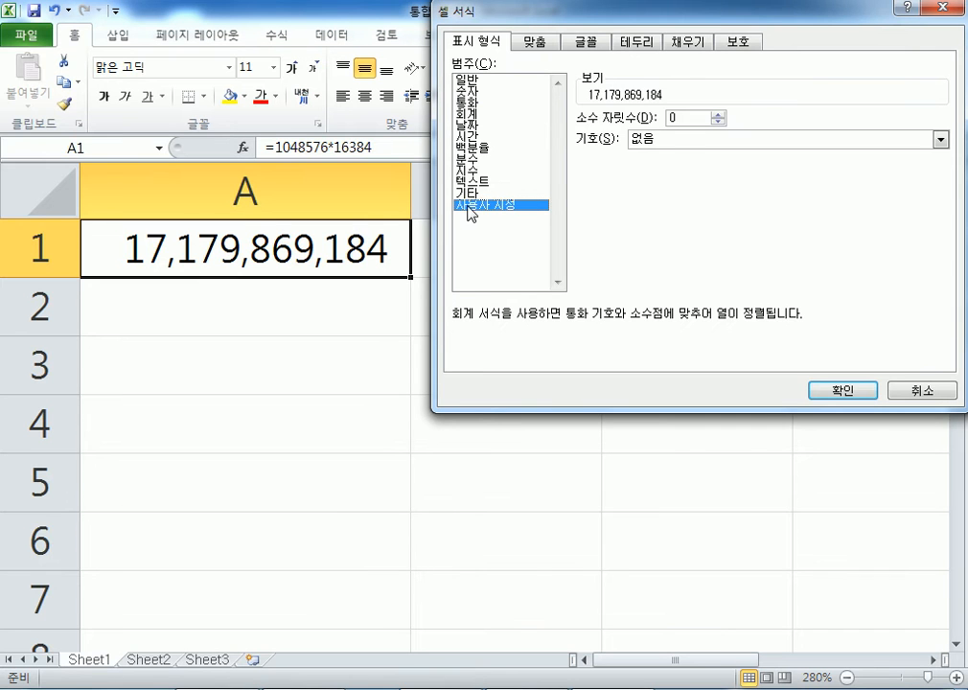
click(469, 192)
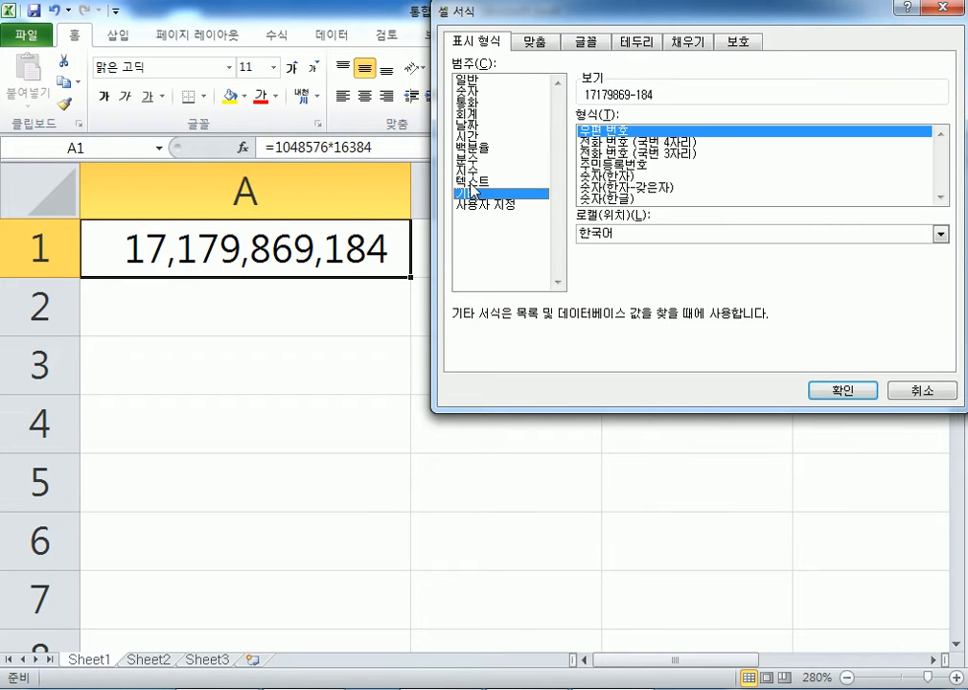
click(614, 198)
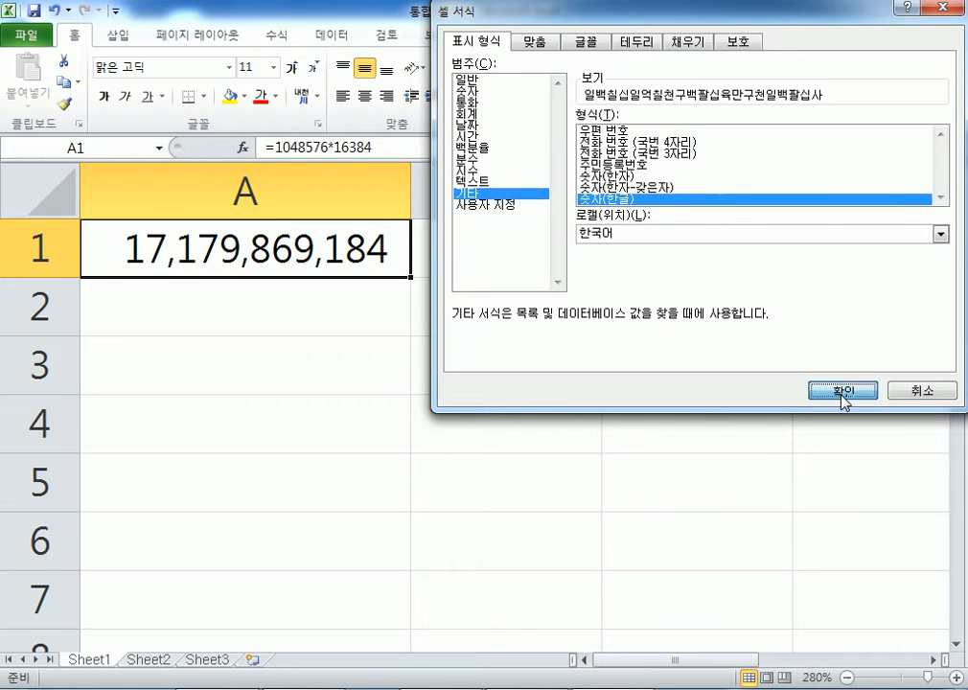
click(843, 392)
scroll(466, 541, down, 2)
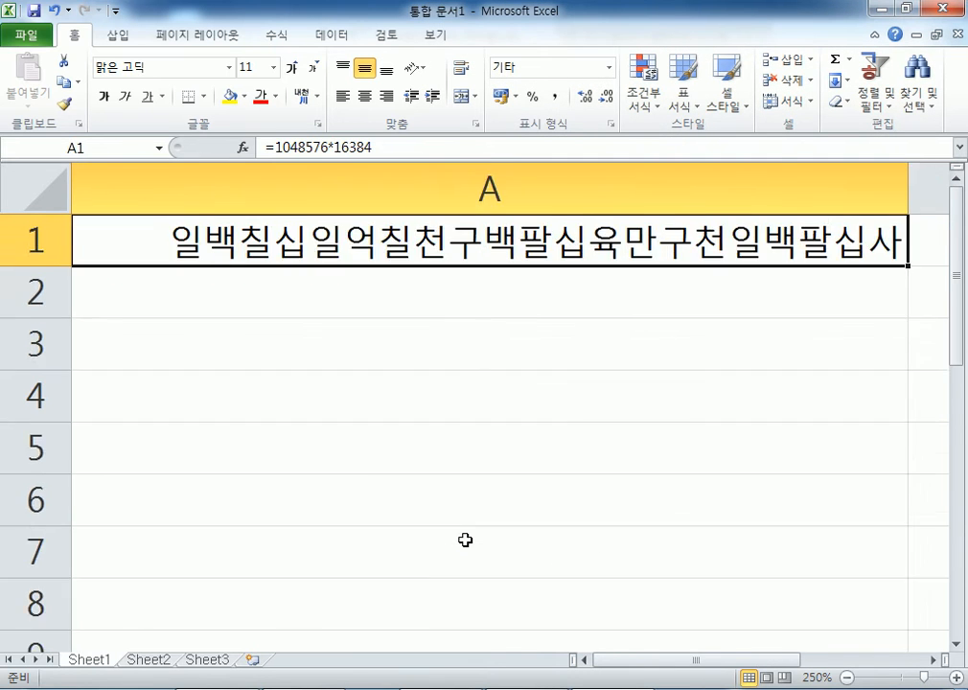
scroll(466, 541, down, 3)
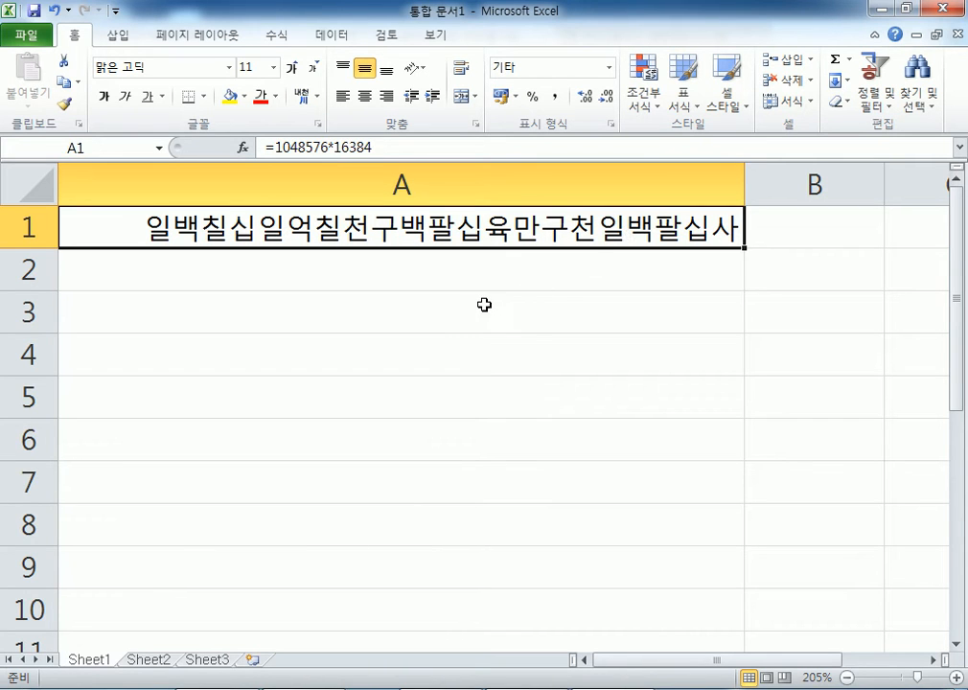
- Try the 숫자(한자) and then 숫자(한자-갖은자) numeral formats on A1
key(ctrl+1)
click(635, 189)
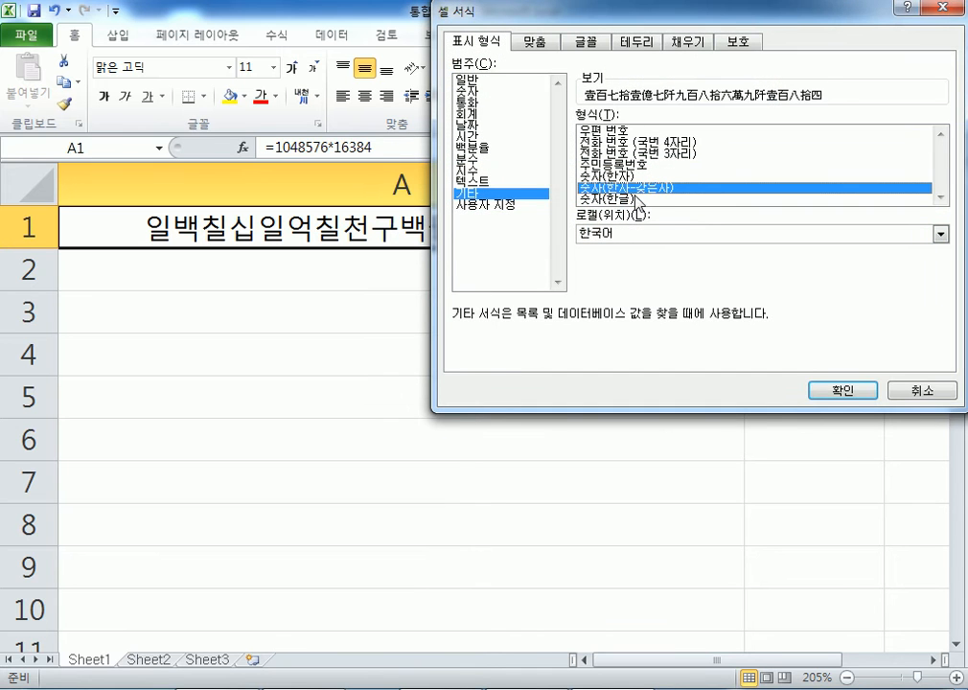
click(613, 176)
click(842, 390)
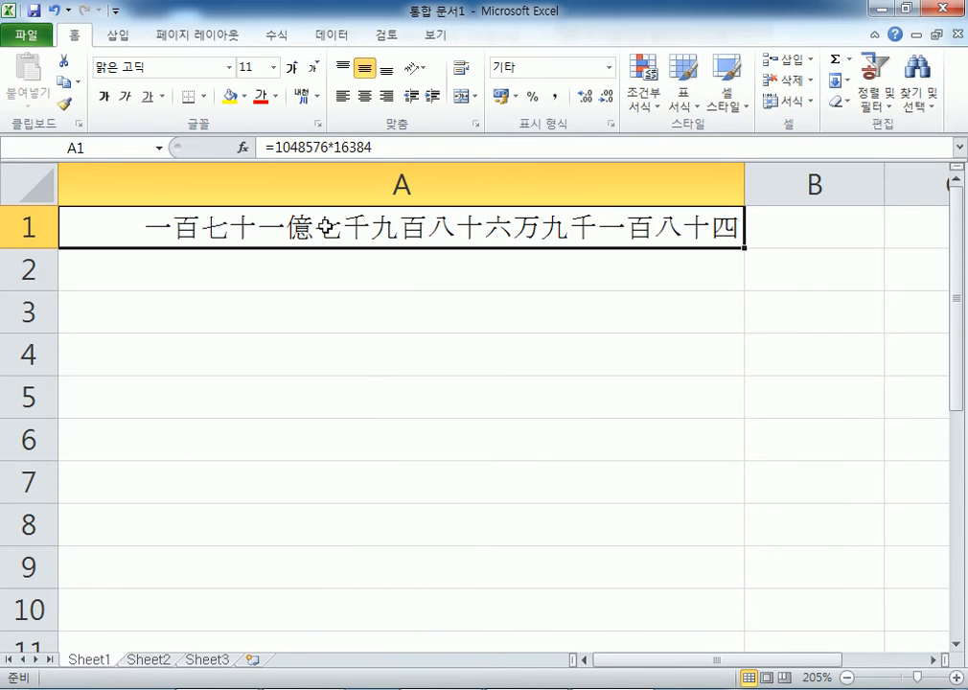
key(ctrl+1)
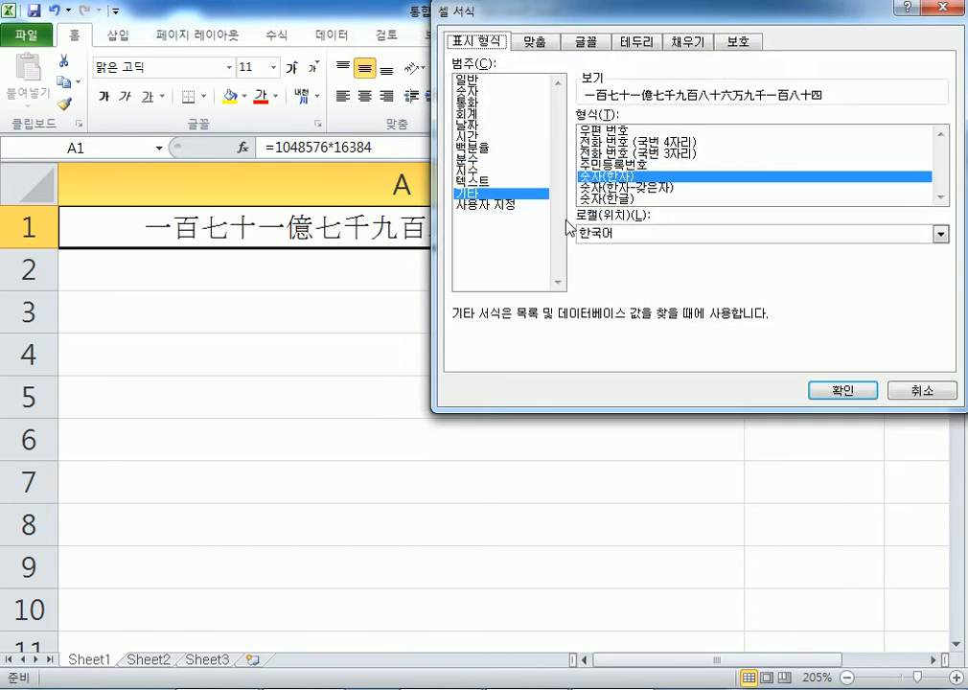
click(604, 188)
click(816, 390)
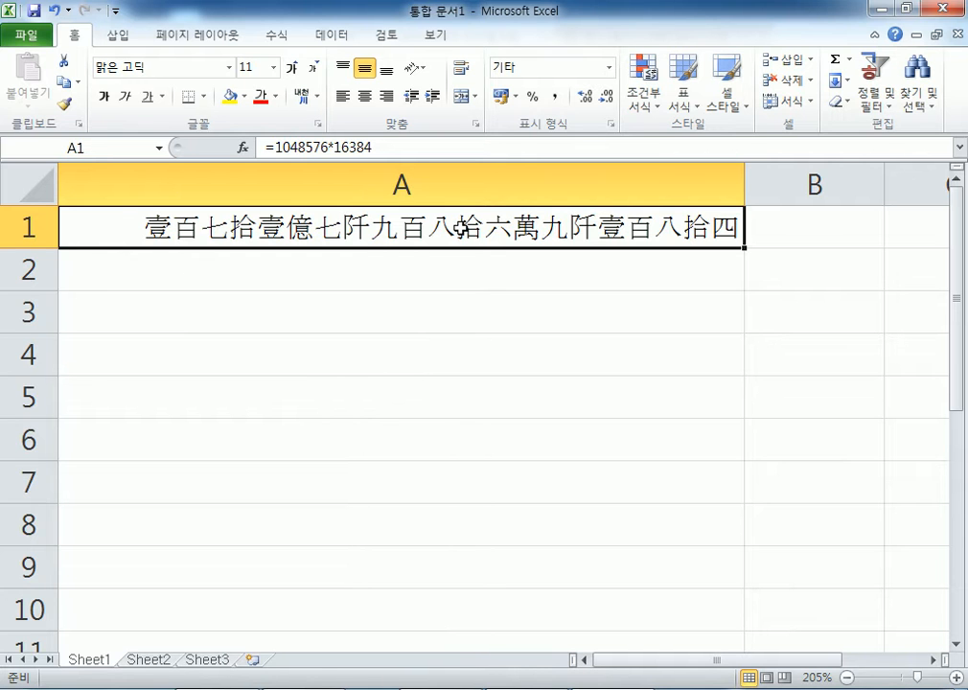
- Set A1 back to the 일반 General format and auto-fit column A
key(ctrl+1)
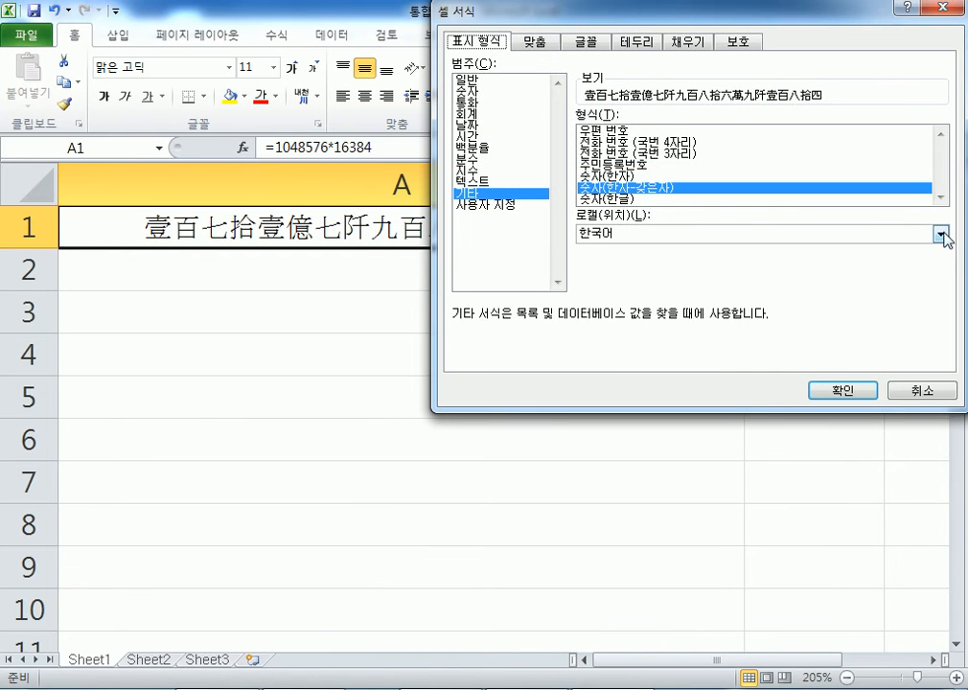
click(609, 197)
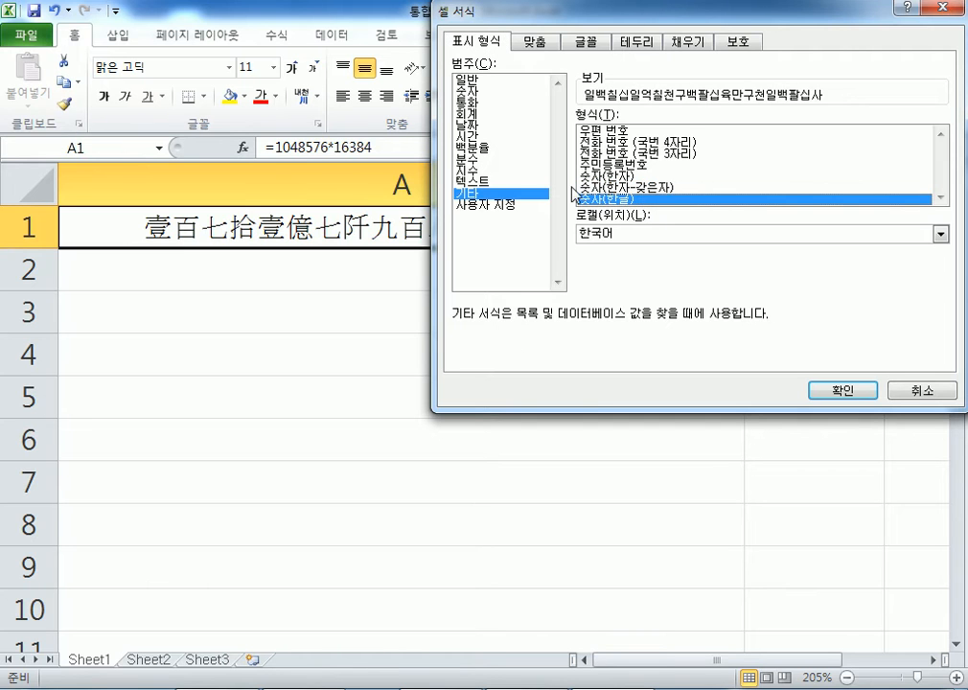
click(471, 81)
click(828, 390)
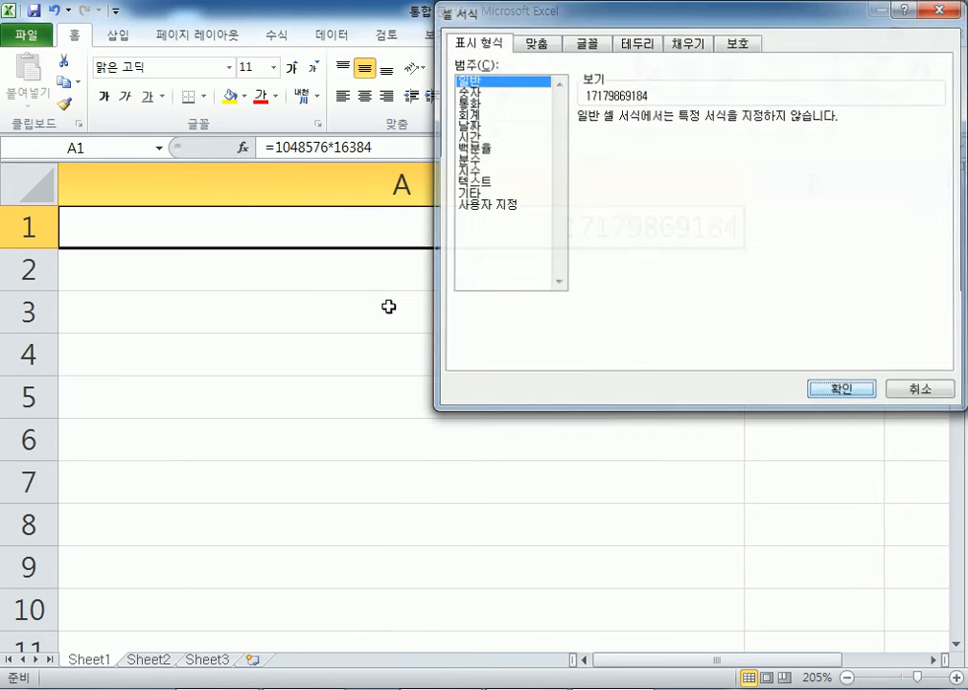
double_click(748, 185)
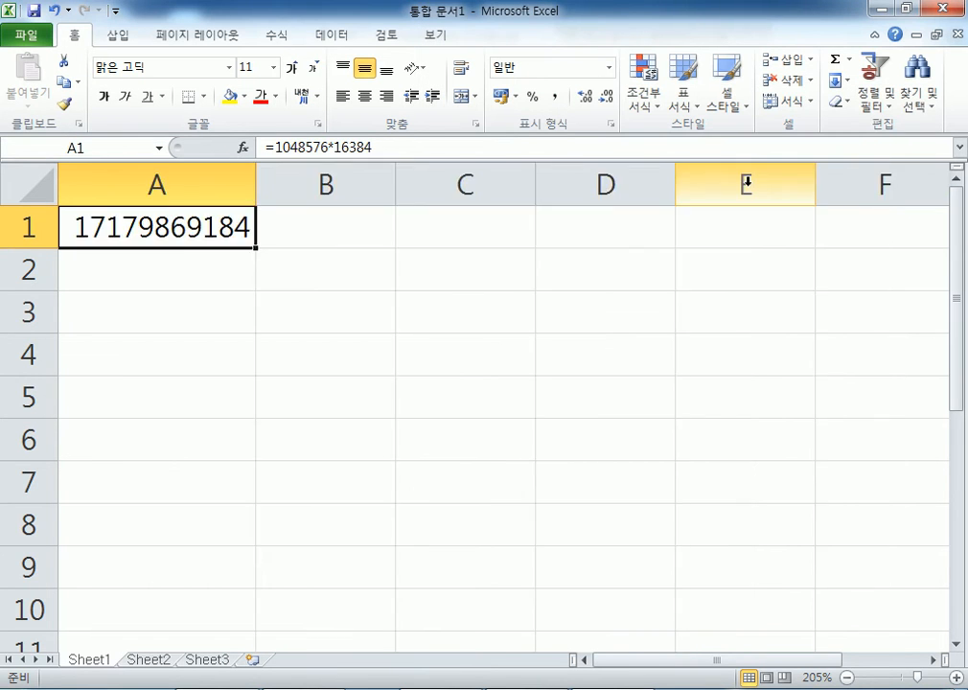
- Apply comma style so A1 shows 17,179,869,184 with thousands separators
click(556, 97)
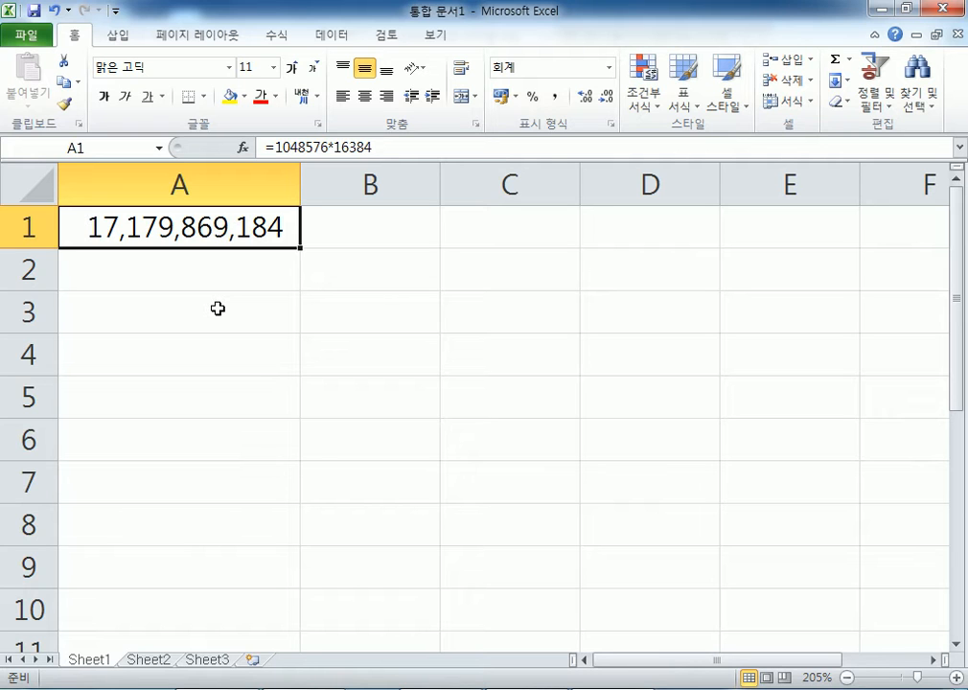
click(374, 234)
click(510, 229)
- Enter 셀 CELL in B2 and 세포 in B3, then select A4
click(359, 277)
text(셀)
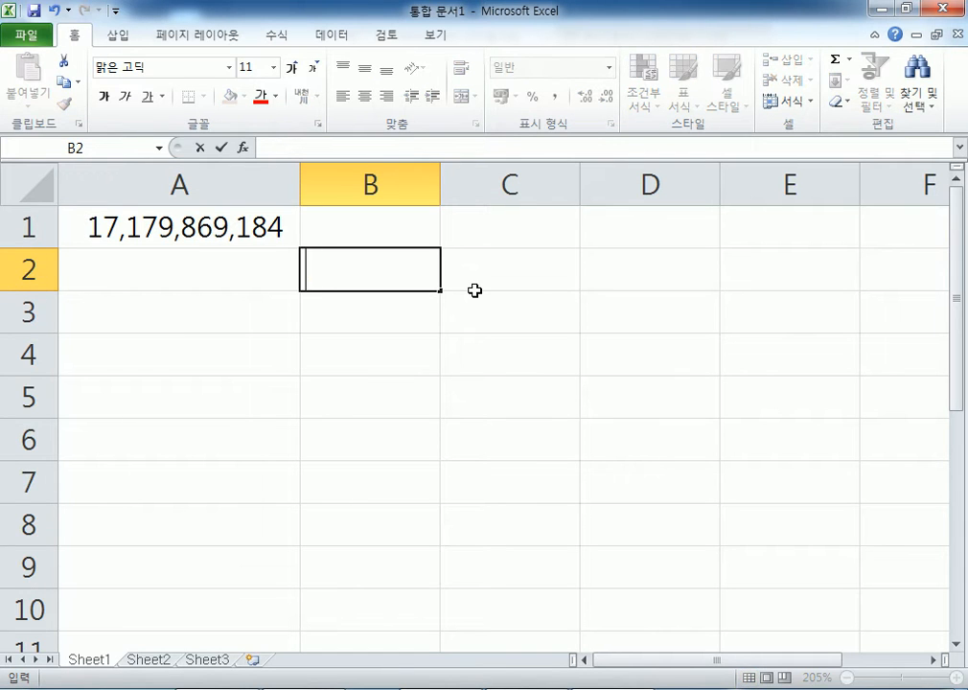
text( CE)
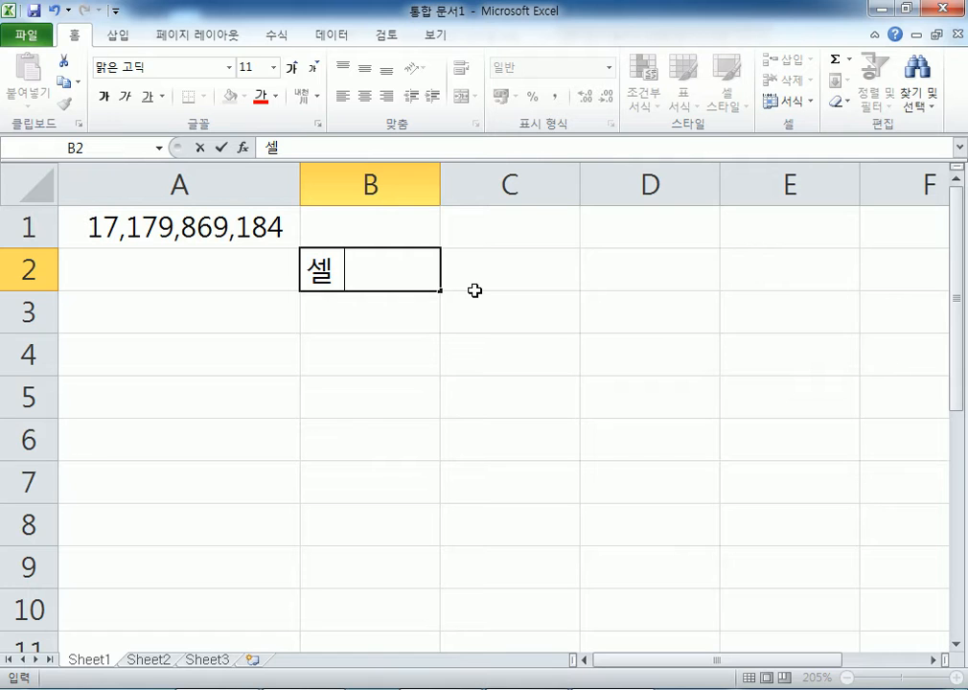
text(I)
key(BackSpace)
text(LL)
key(Return)
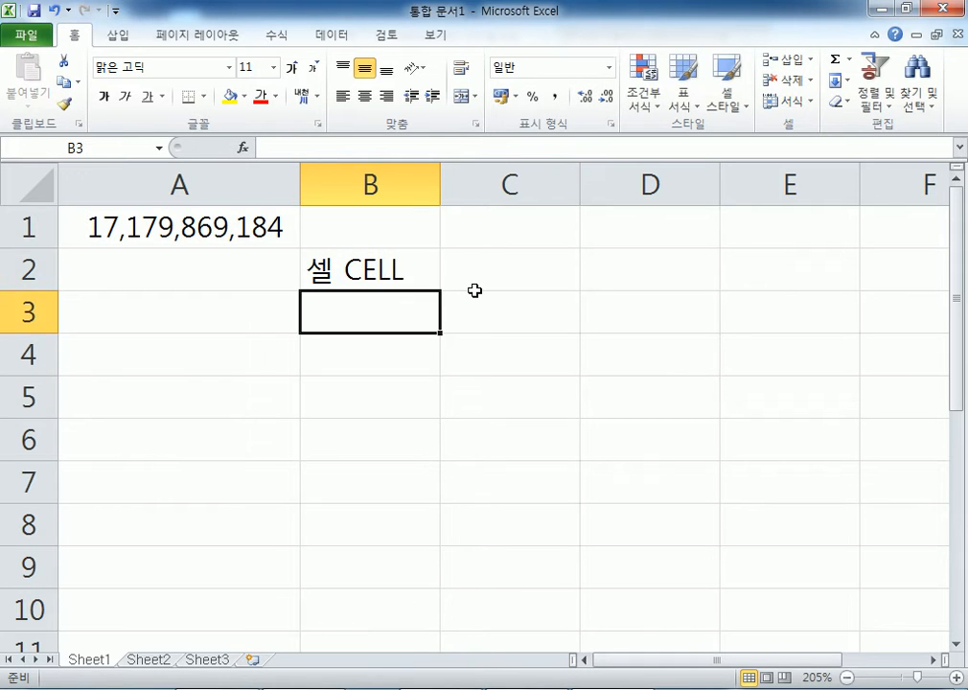
text(세포)
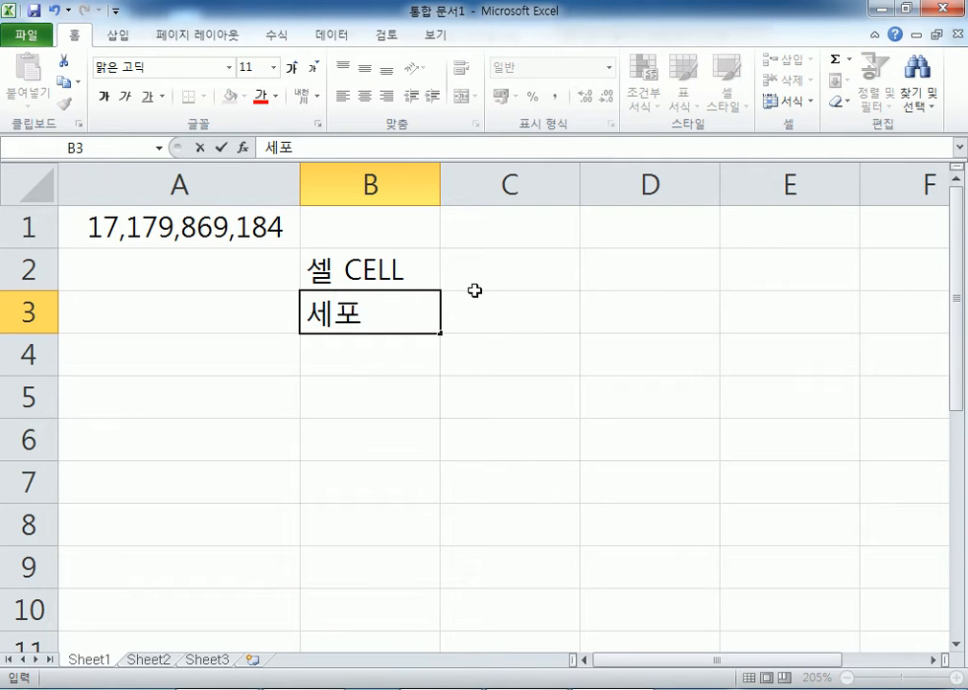
key(Return)
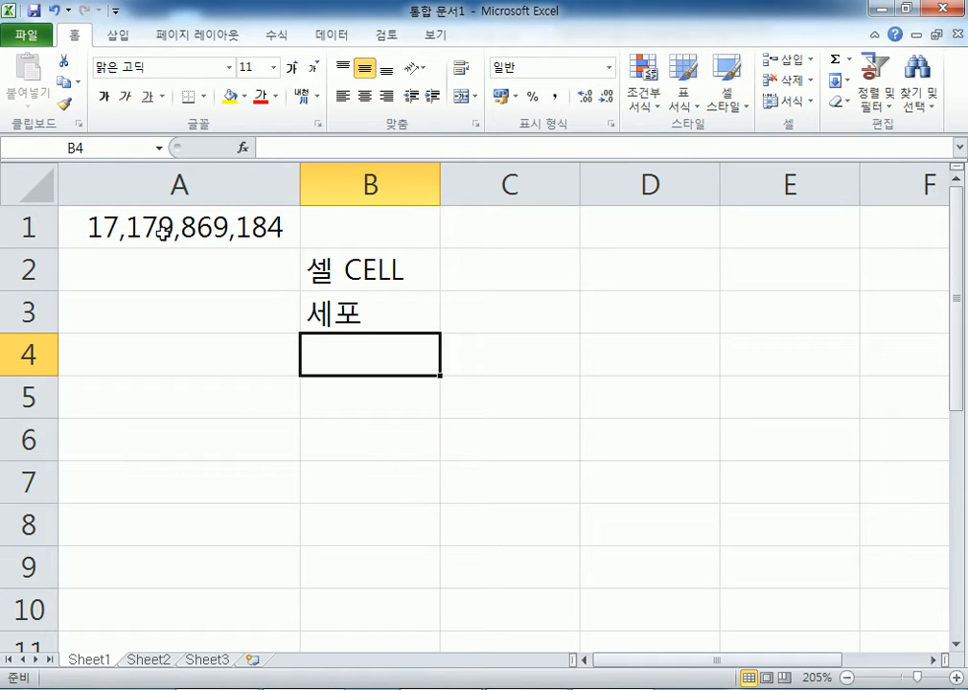
click(236, 352)
click(335, 351)
click(250, 355)
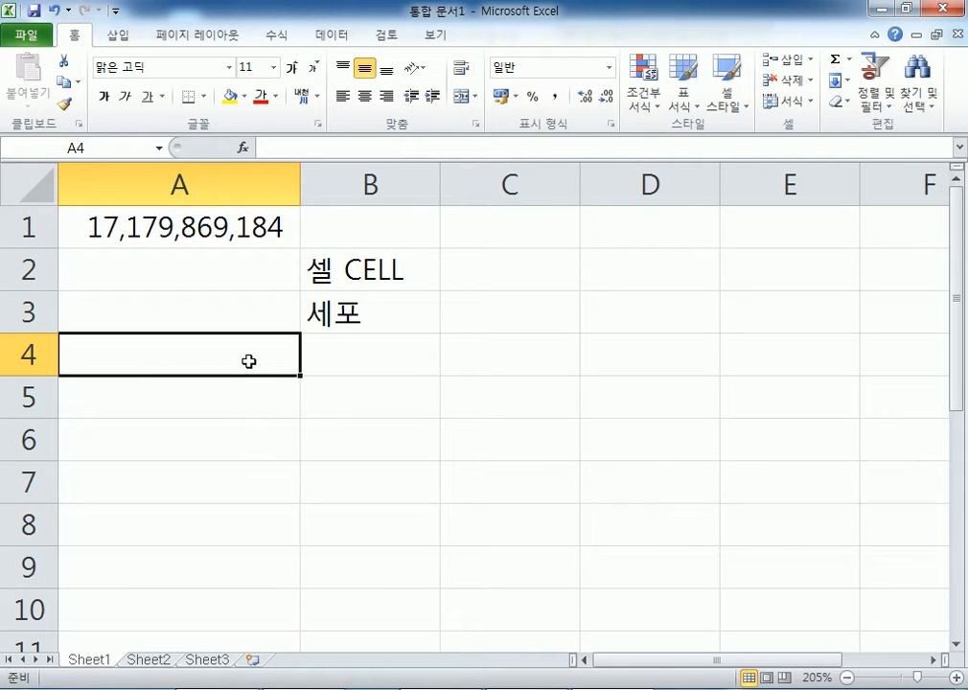
- In Notepad, add the line 나는 엑셀로 무엇을 만들어 볼 것인가? below 파일 = 통합문서
click(407, 688)
scroll(278, 436, down, 1)
key(Return)
text(나는 )
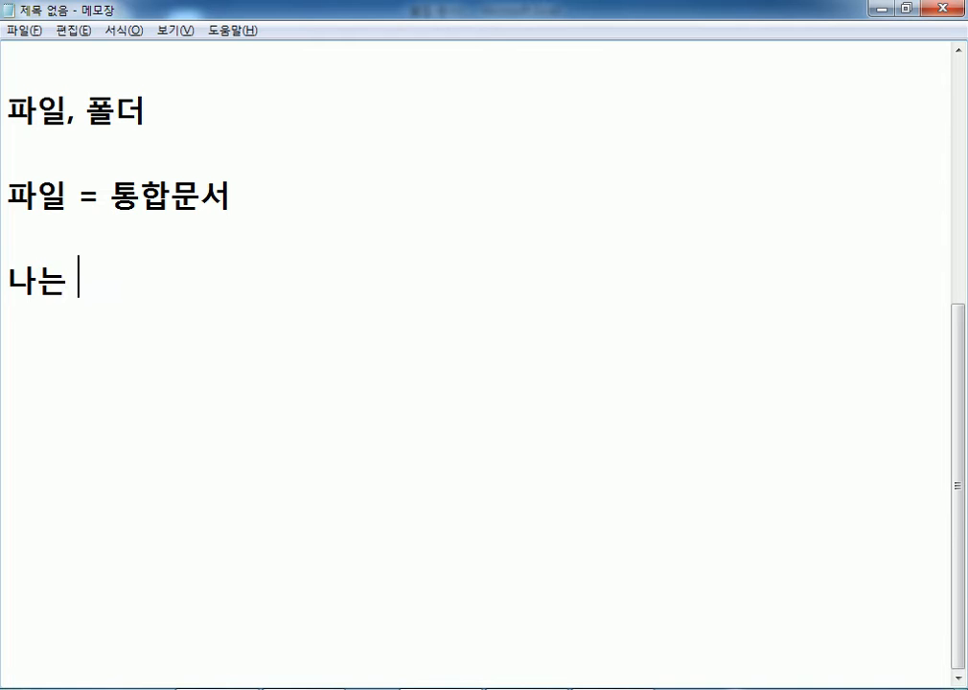
text(엑셀ㄹㅗ 무성ㄹ)
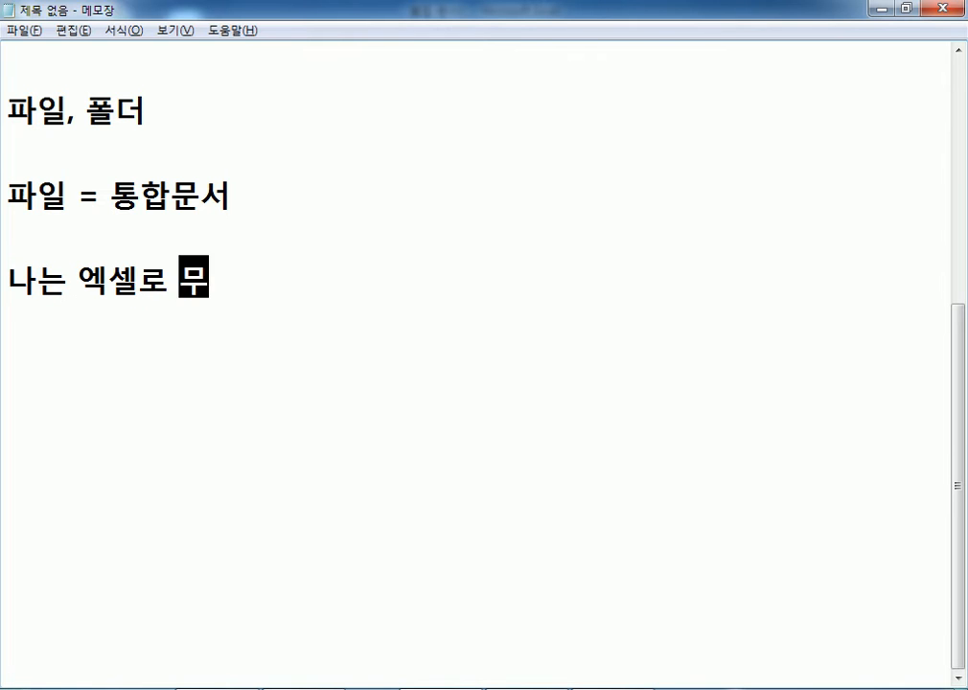
key(BackSpace)
key(BackSpace)
text(엇)
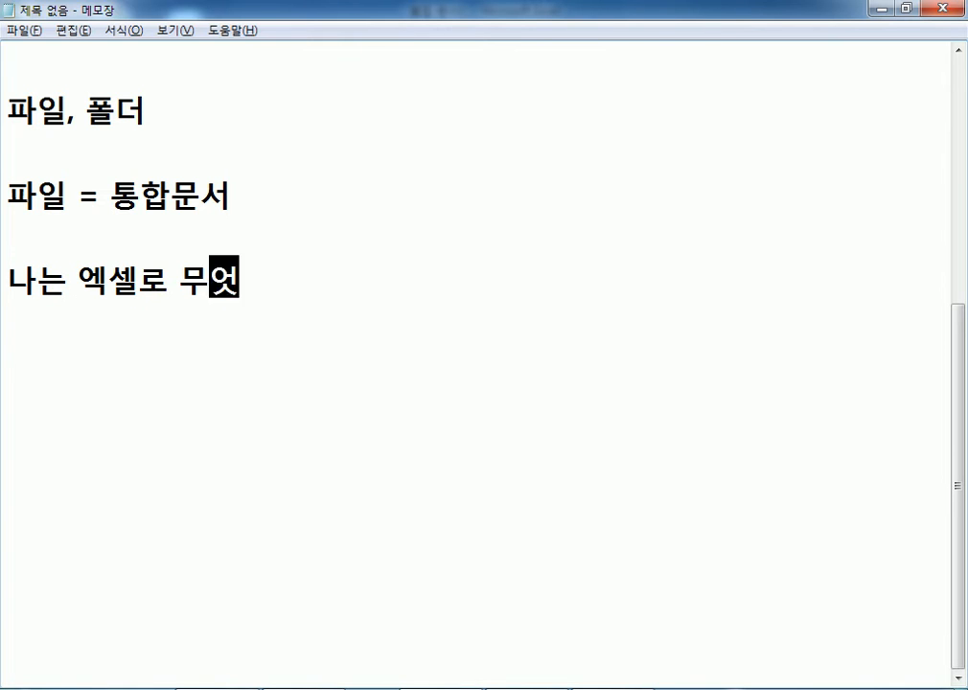
text(을 만ㄷㅡㄹㅇㅓ ㅂㅗㄹㄲㅓ)
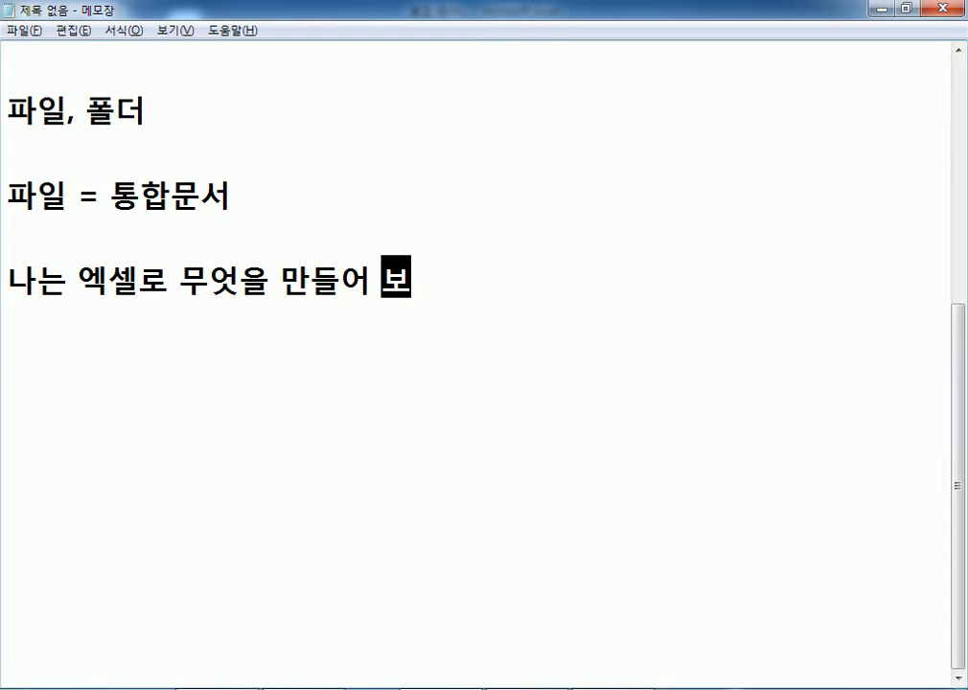
key(BackSpace)
key(BackSpace)
text(ㄱㅓㅅㅇㅣㄴㄱㅏ?)
key(Return)
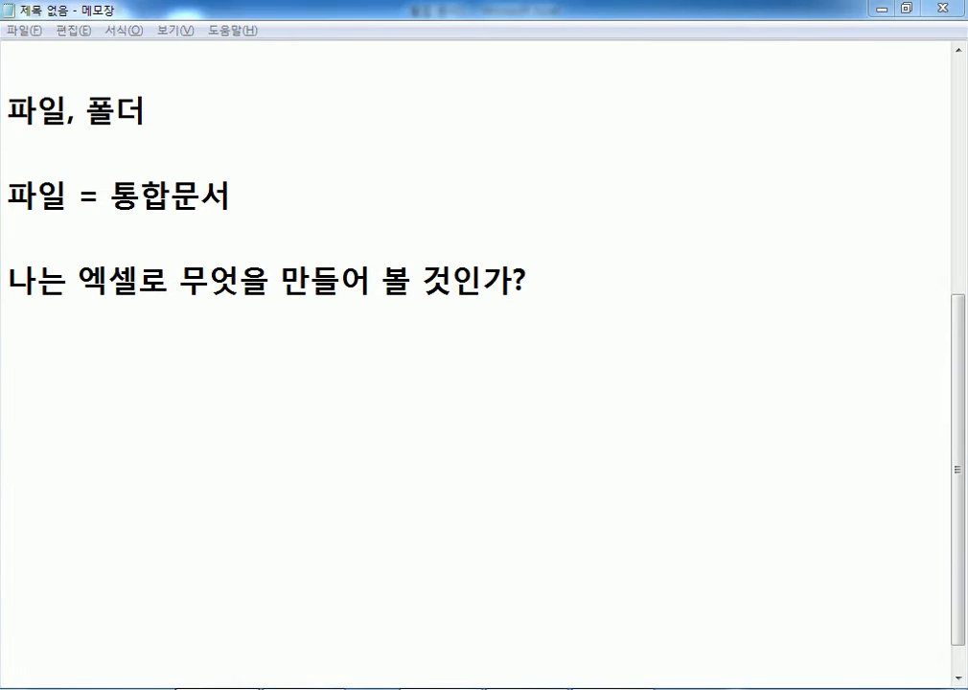
key(alt+Tab)
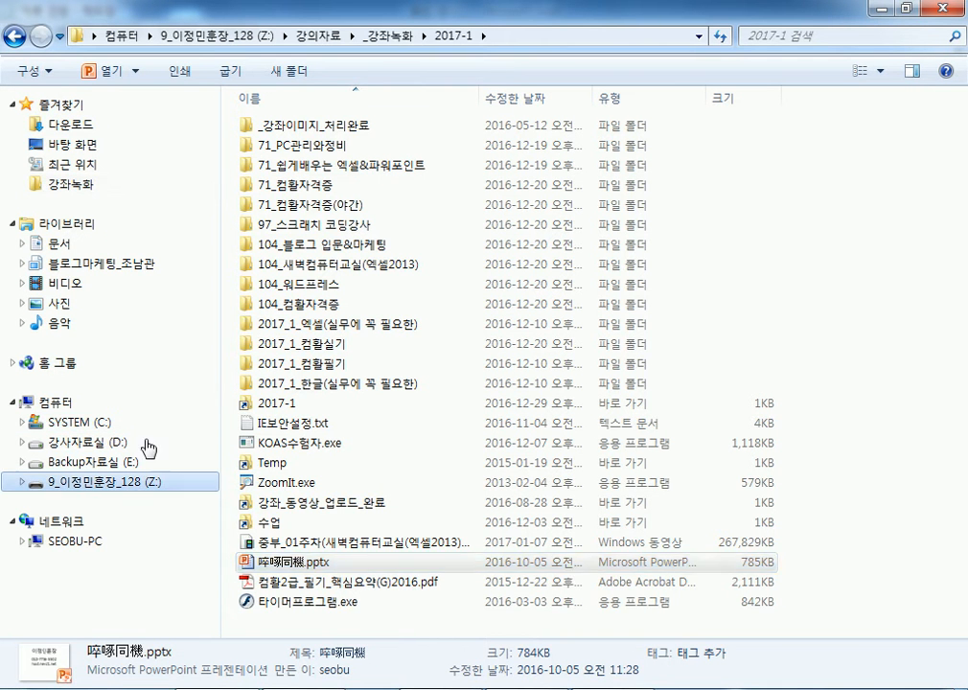
- Open BLOOD.xlsx from the Z: drive's 개인서류모음 > 기타 folder
click(72, 484)
double_click(309, 146)
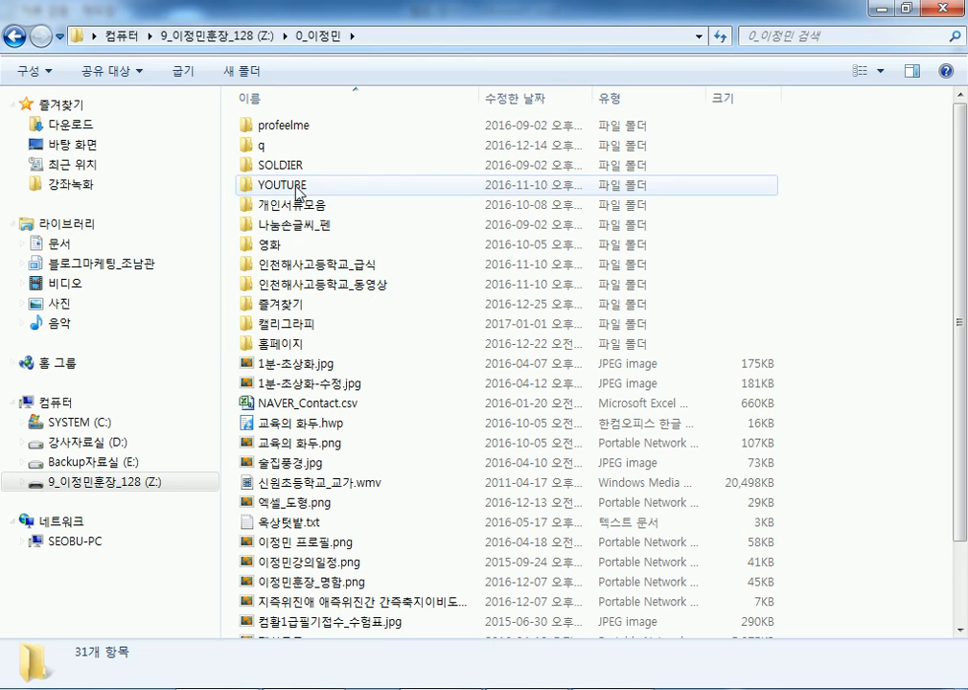
double_click(268, 204)
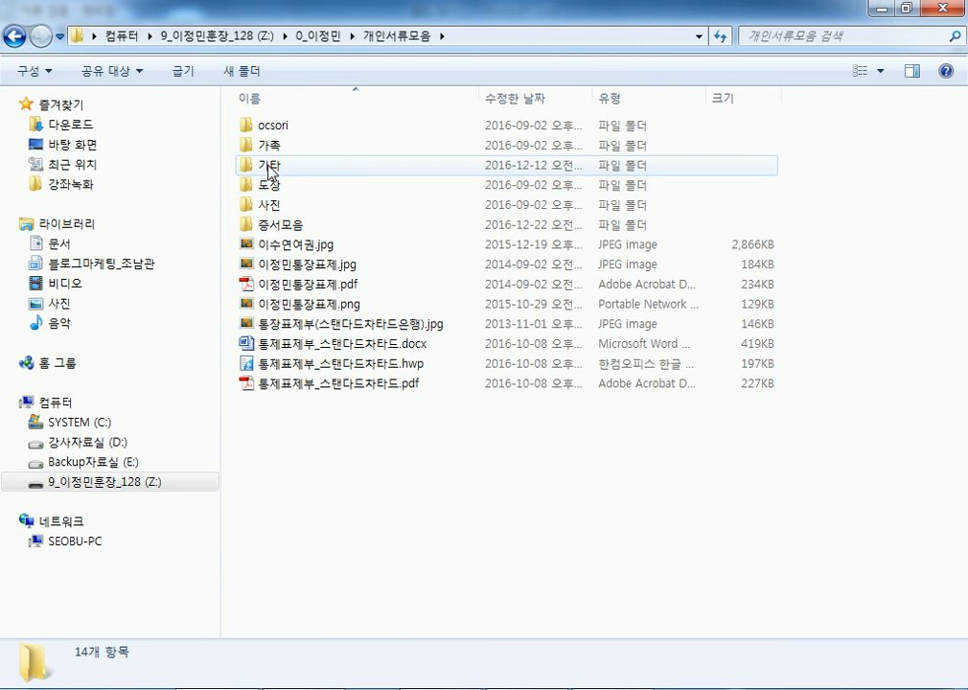
double_click(269, 165)
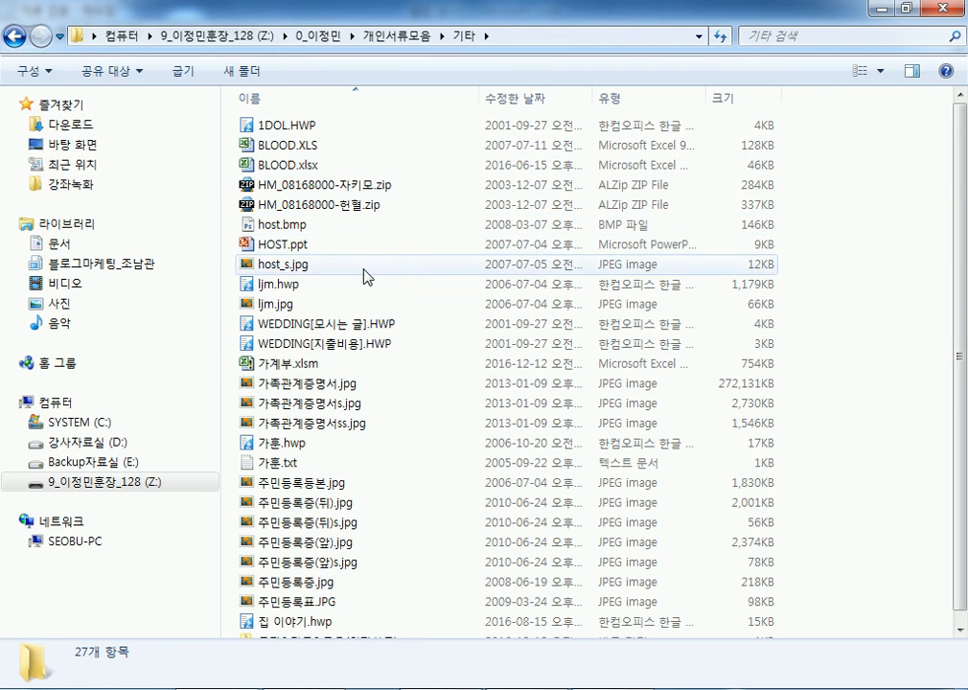
double_click(283, 165)
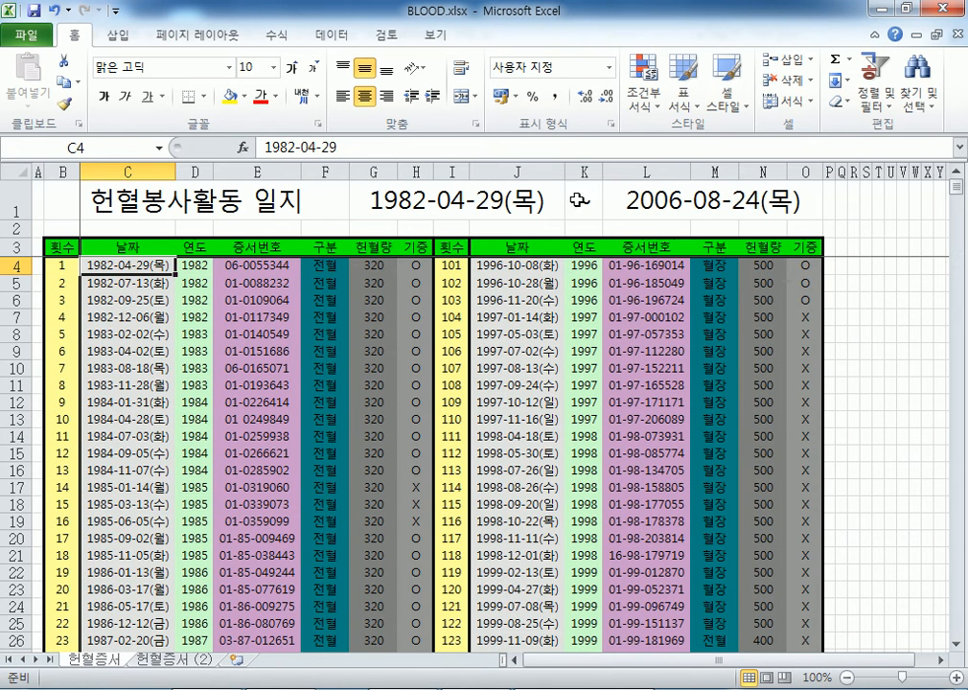
- Inspect the formulas behind the end date in L1 and the totals in J121, K118 and K117
click(653, 204)
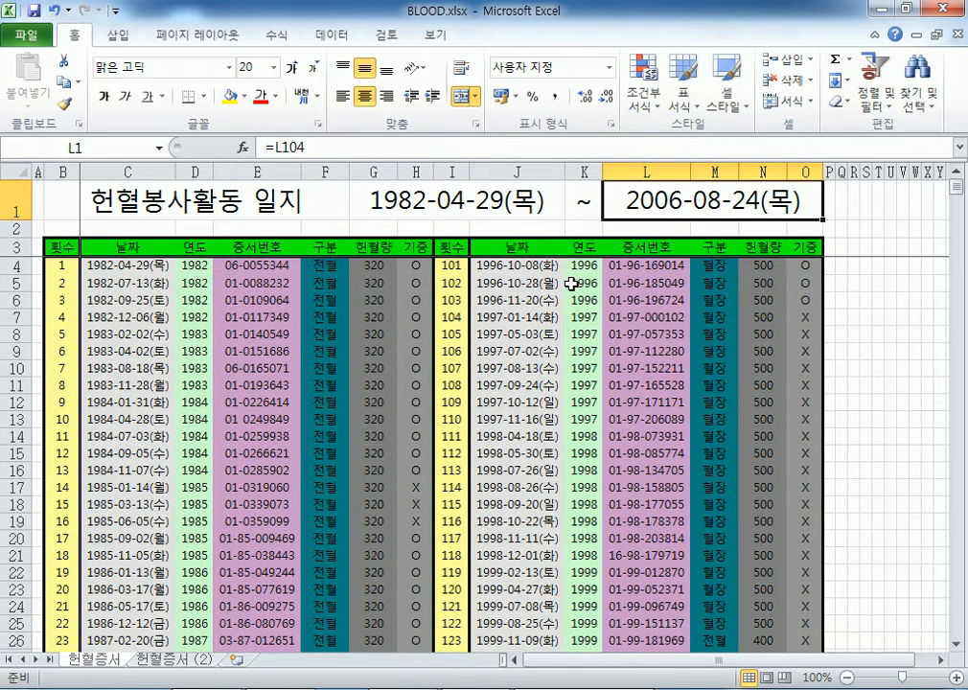
scroll(384, 277, down, 20)
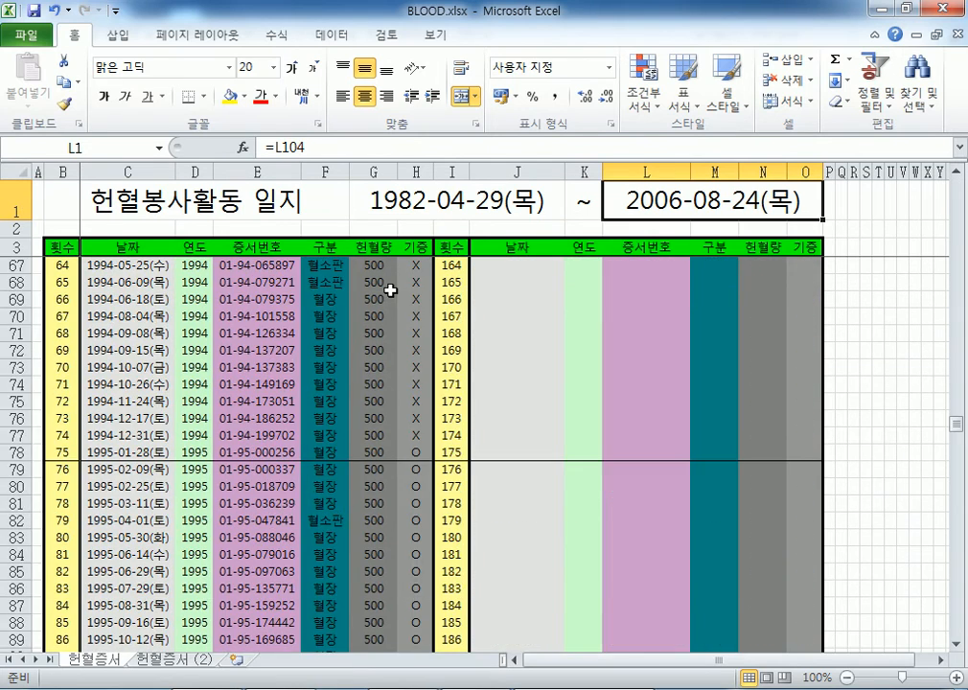
scroll(395, 296, down, 7)
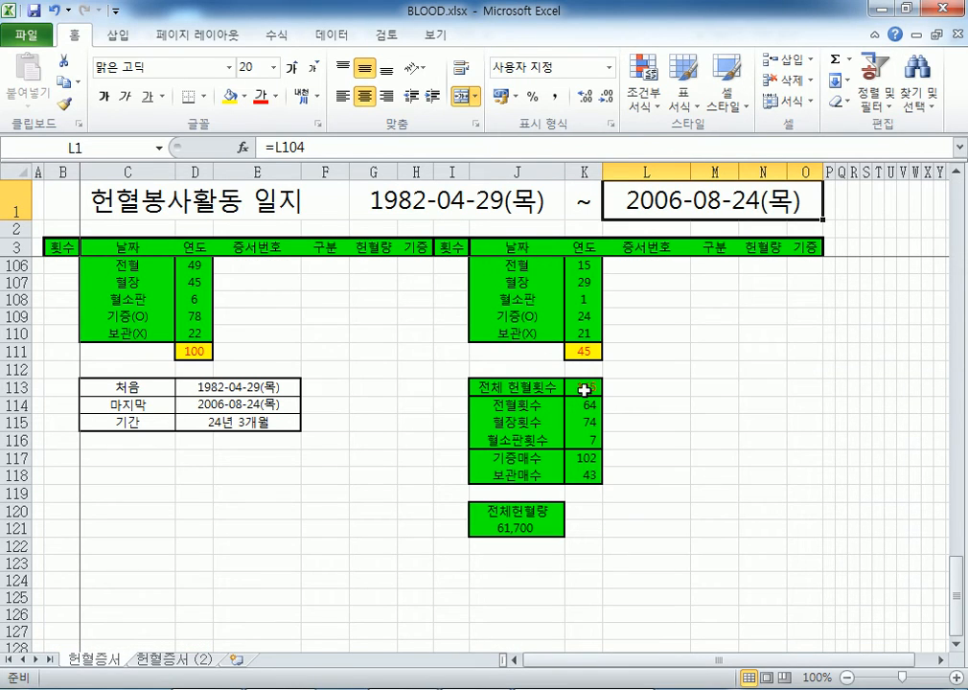
click(516, 527)
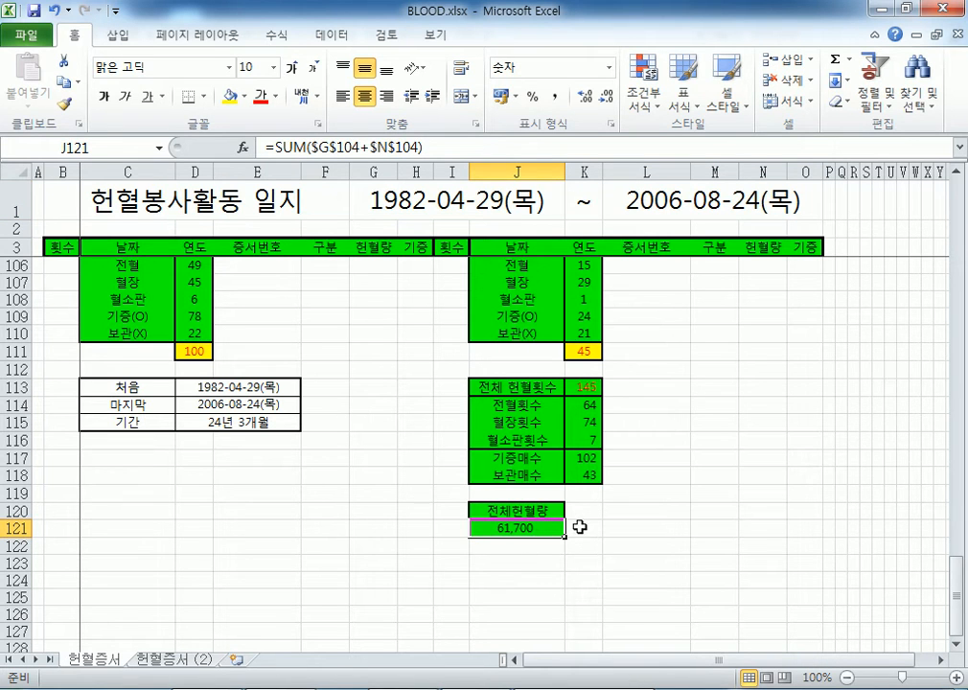
click(583, 474)
click(583, 459)
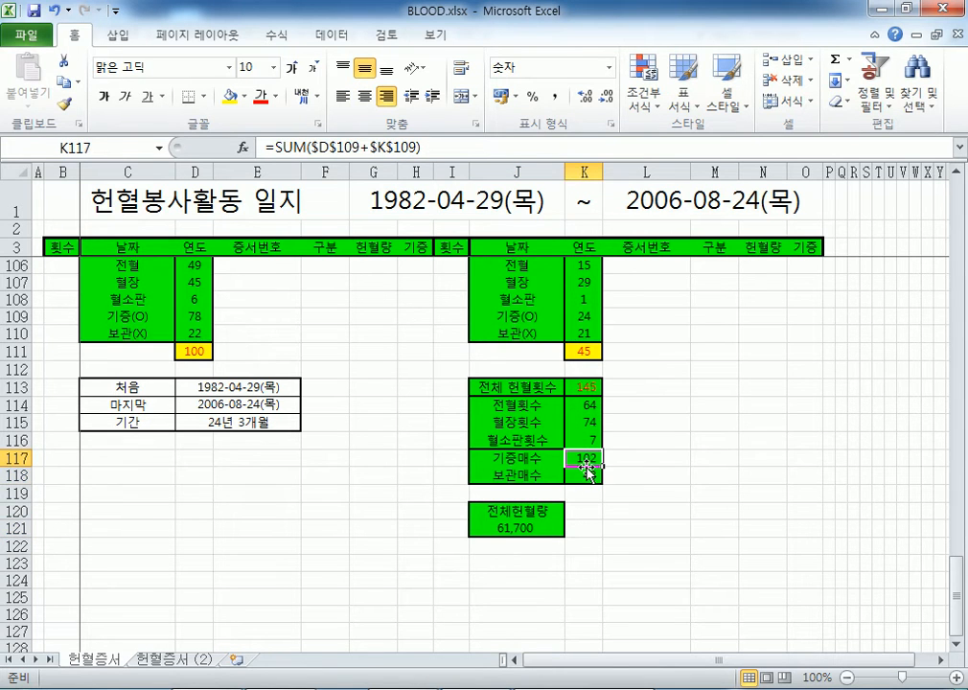
- Select the X marks in column H, including H66, and scroll back up the log
scroll(364, 383, up, 14)
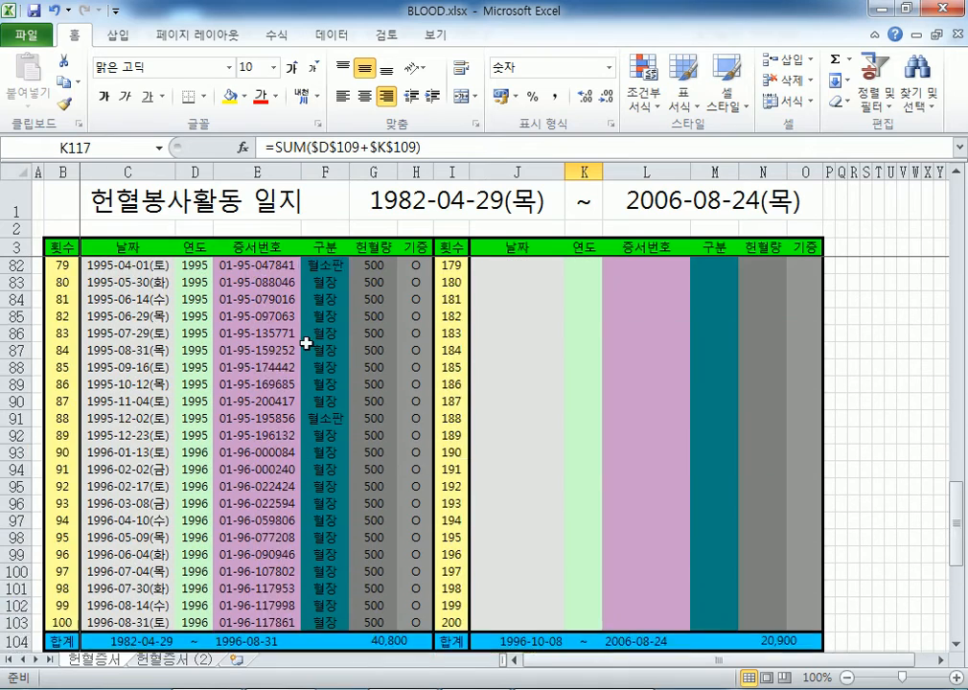
click(417, 266)
click(421, 300)
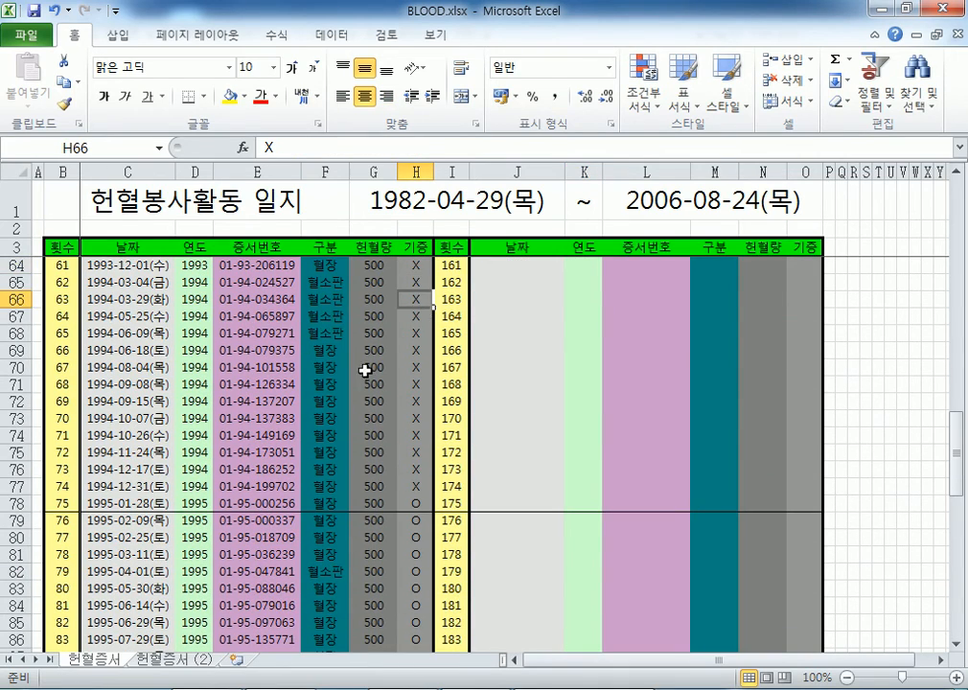
scroll(288, 389, up, 4)
scroll(288, 389, up, 7)
scroll(193, 298, down, 15)
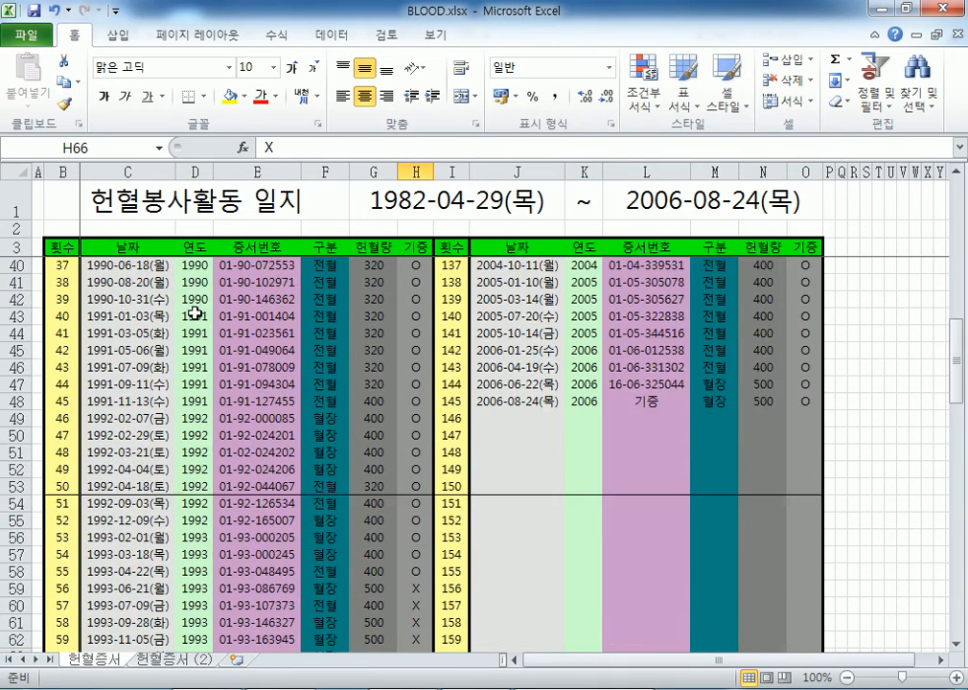
scroll(399, 443, down, 12)
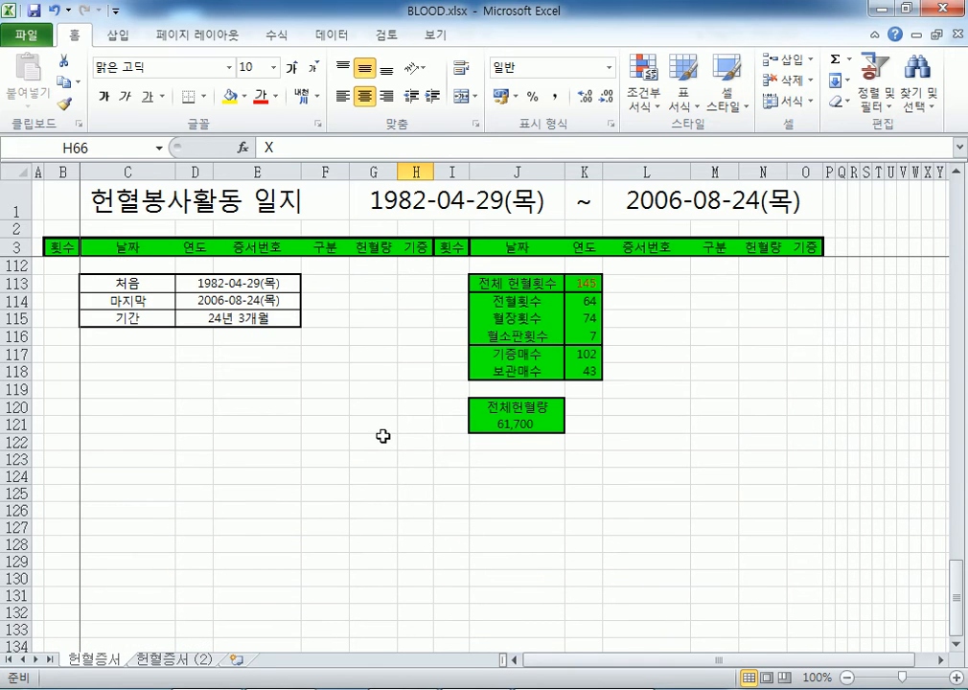
scroll(381, 434, up, 2)
scroll(230, 412, up, 2)
- On the 헌혈증서 (2) sheet, inspect the COUNTIF formula counting 1982 donations
click(175, 659)
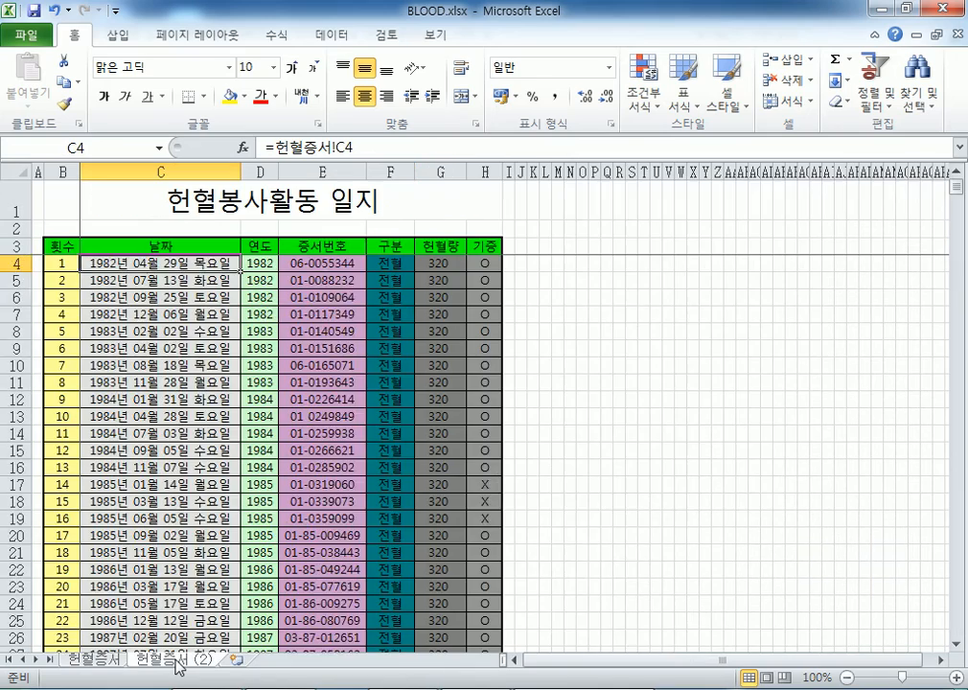
scroll(346, 432, down, 12)
scroll(396, 414, down, 20)
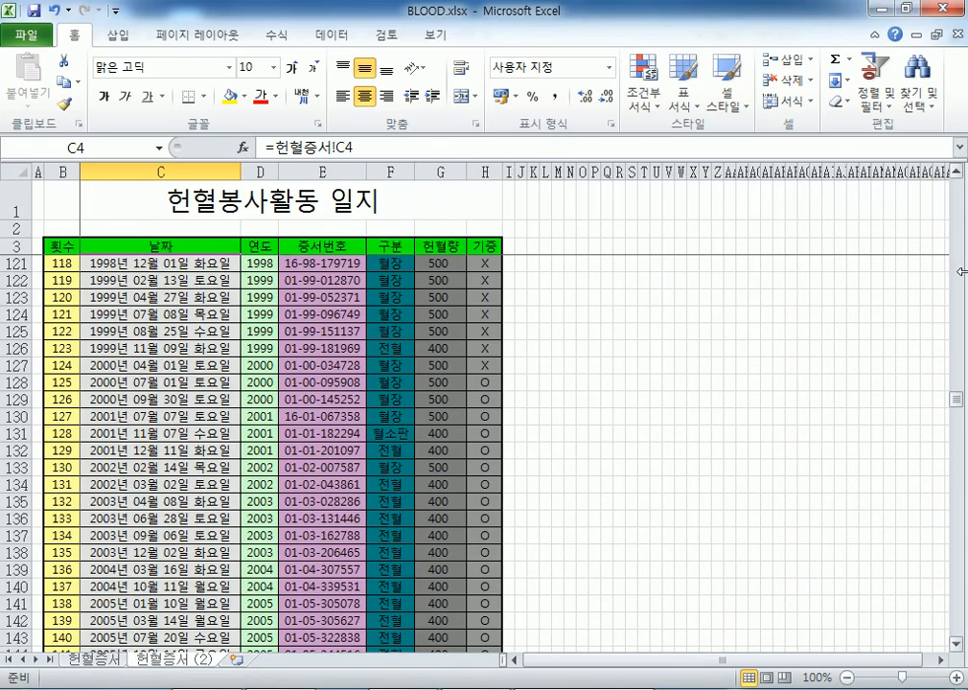
drag(957, 402, 920, 565)
click(318, 316)
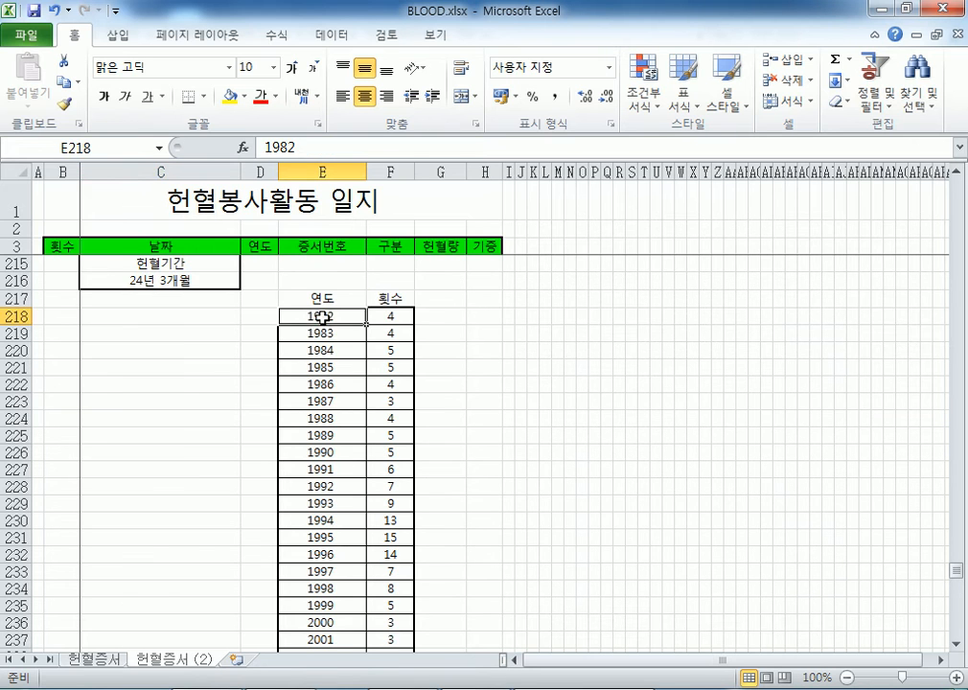
click(386, 316)
- Inspect the 1995 COUNTIF formula, then return to the top of the donation log
scroll(413, 423, down, 2)
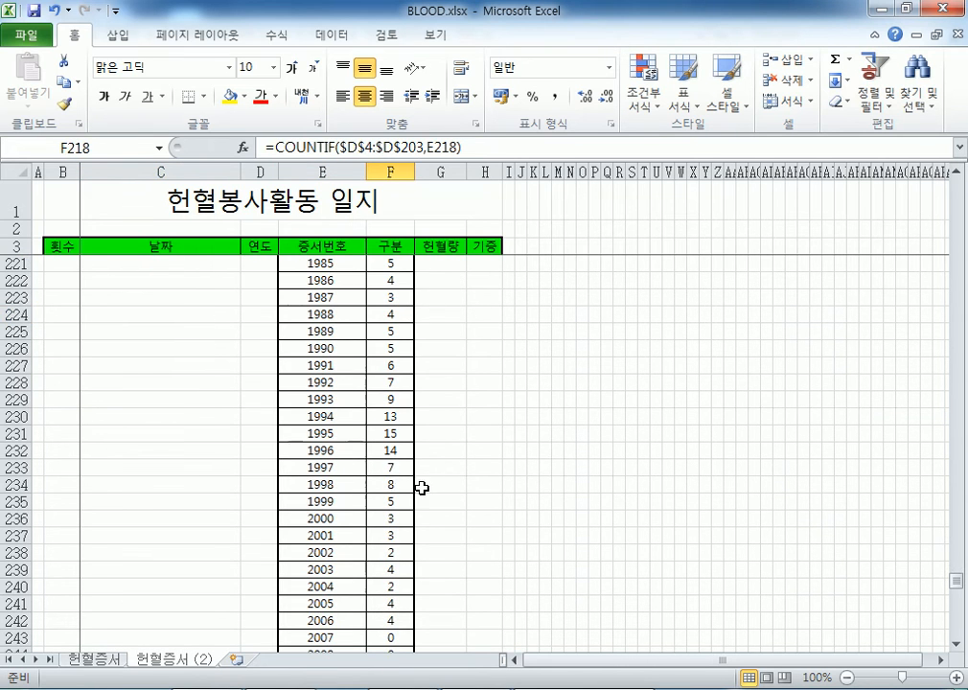
click(355, 436)
click(382, 433)
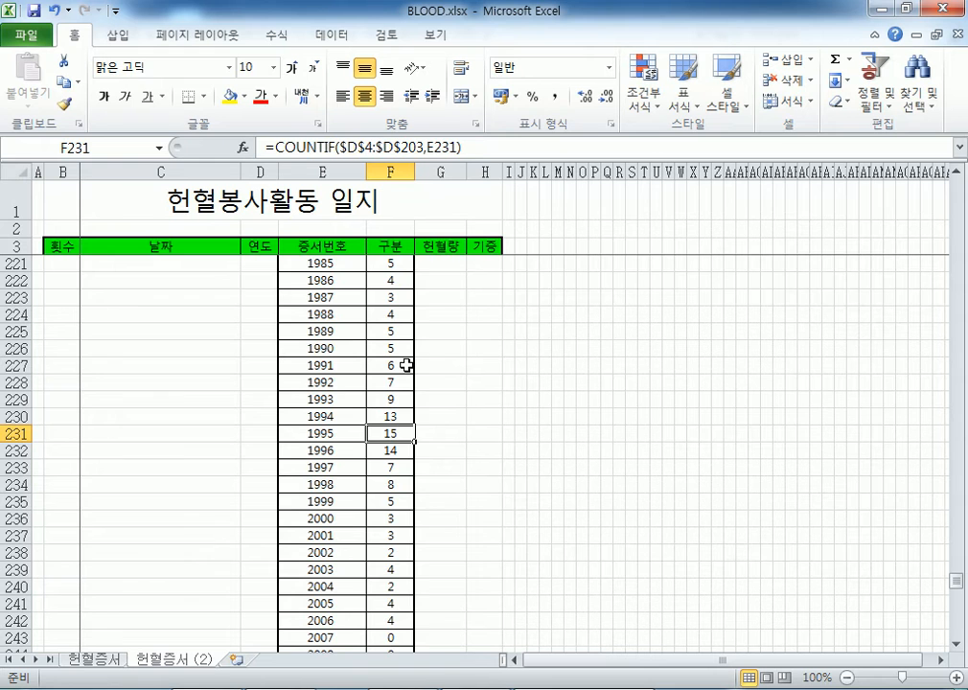
key(ctrl+Home)
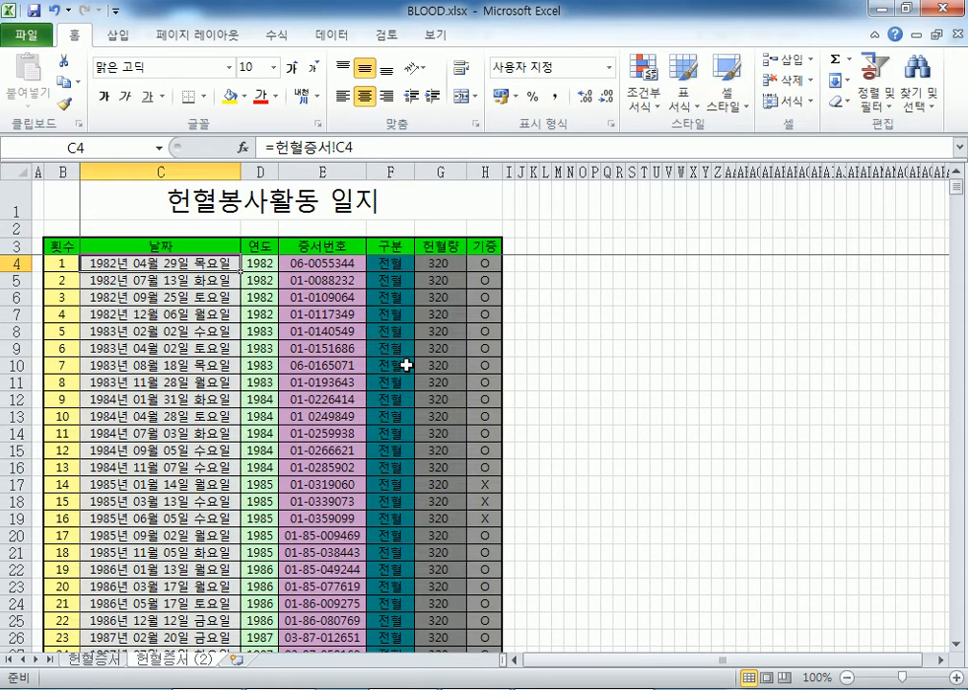
scroll(239, 307, down, 2)
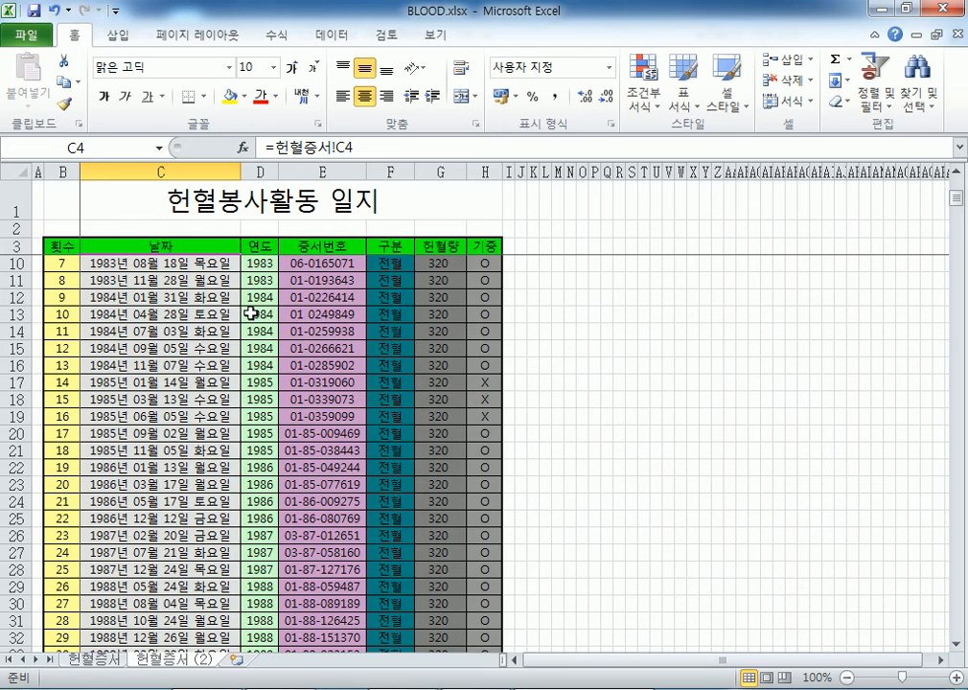
scroll(250, 313, down, 20)
scroll(259, 315, down, 18)
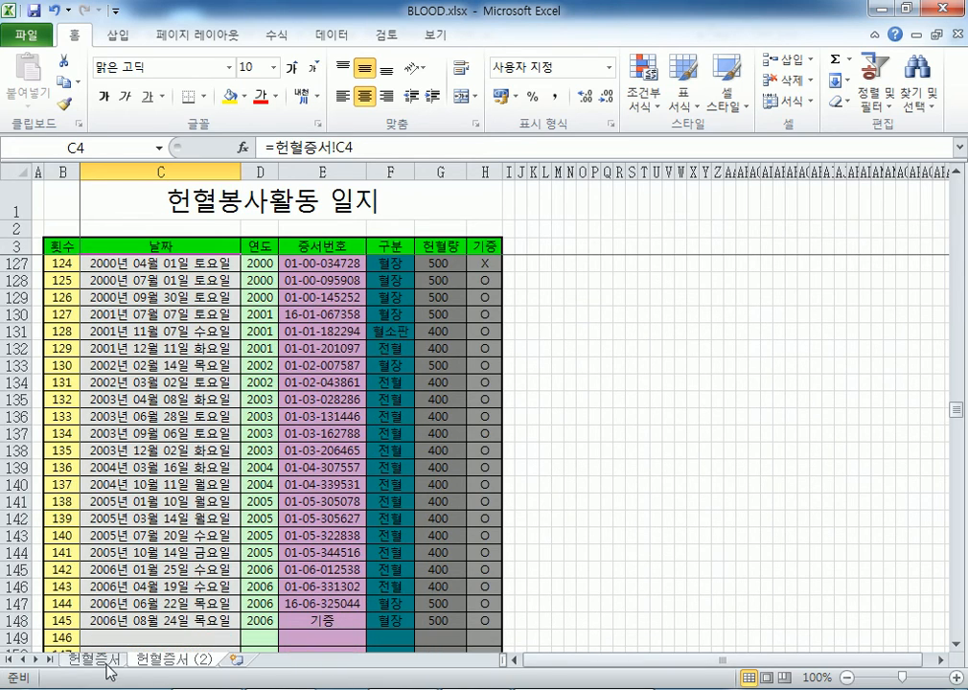
- Return to the 헌혈증서 sheet, then close BLOOD.xlsx without saving
click(96, 660)
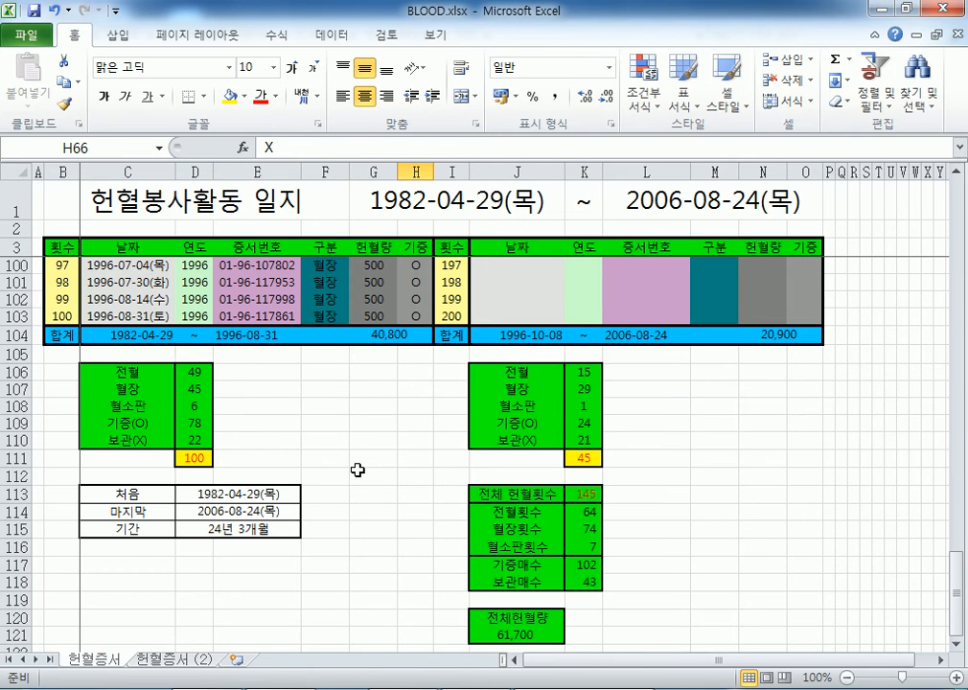
scroll(357, 470, up, 4)
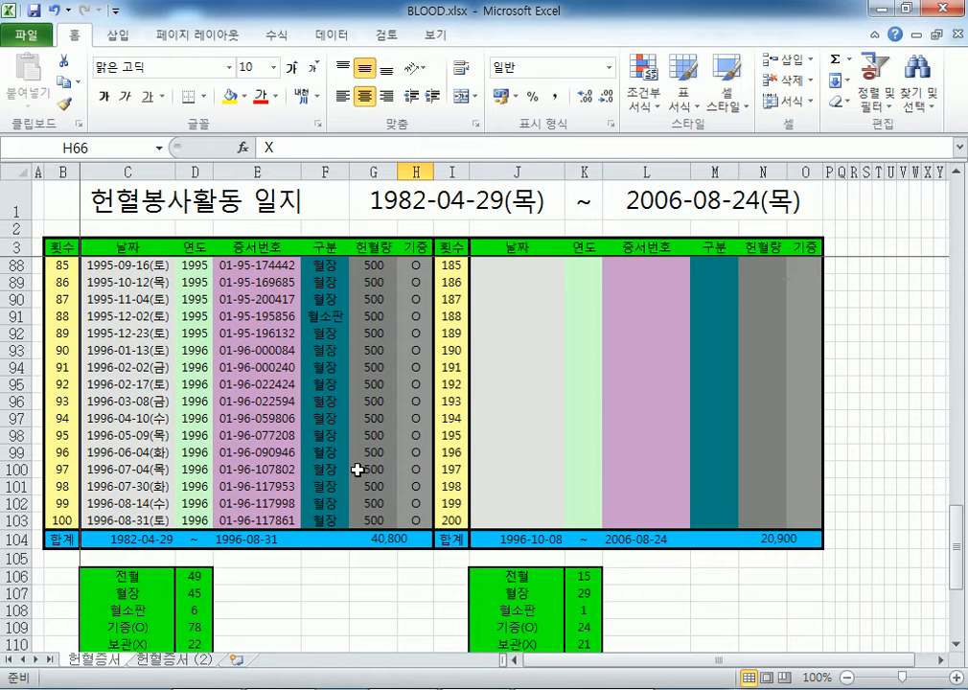
click(958, 36)
click(462, 374)
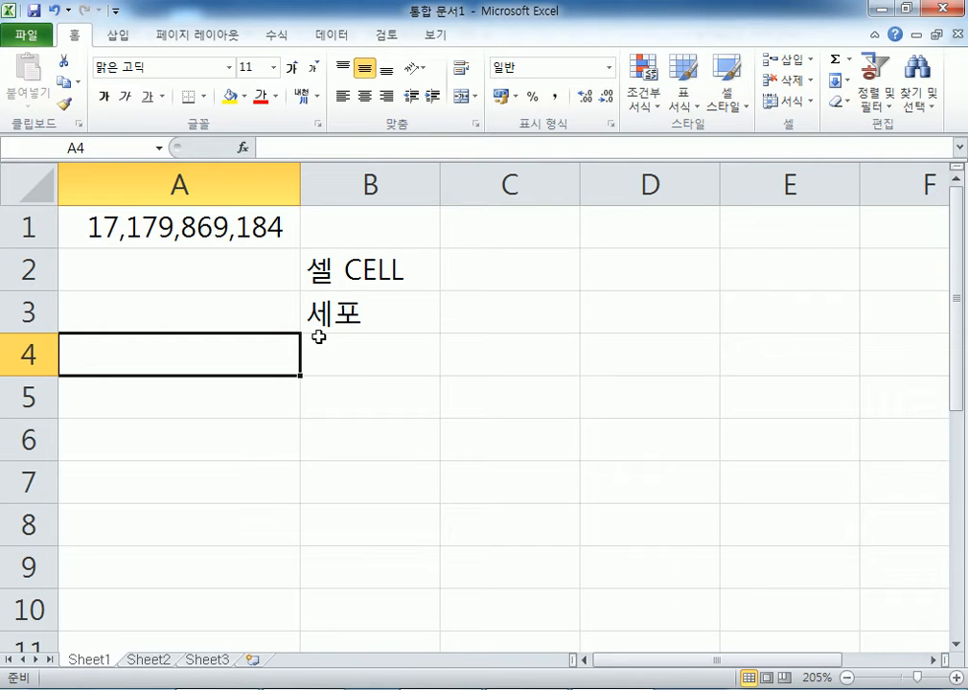
- View details of WEDDING[지출비용].HWP and WEDDING[모시는 글].HWP, then open 가훈.hwp
click(222, 688)
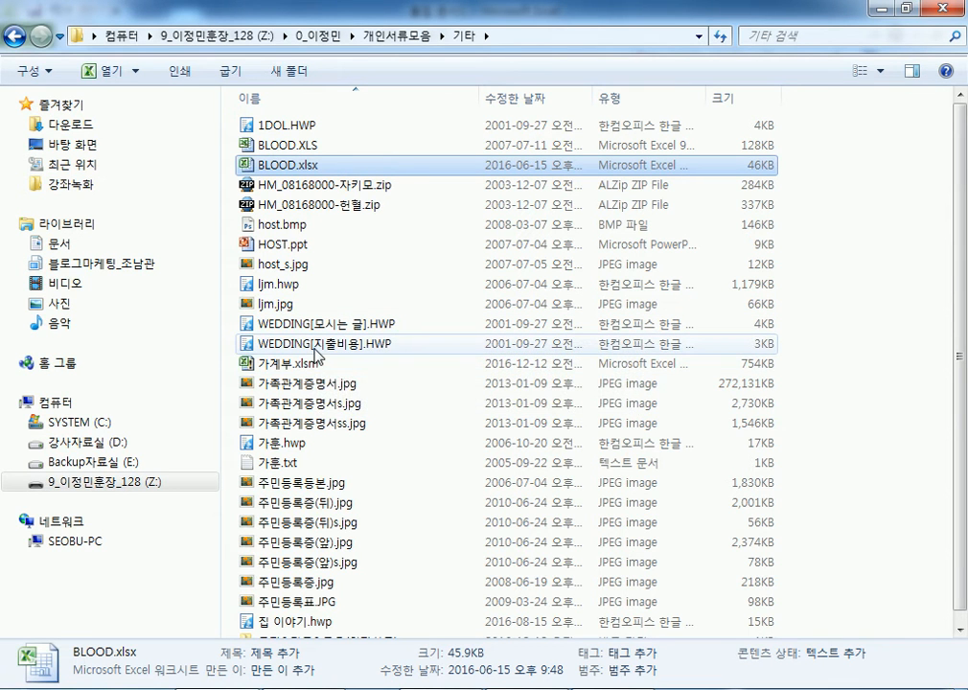
click(290, 347)
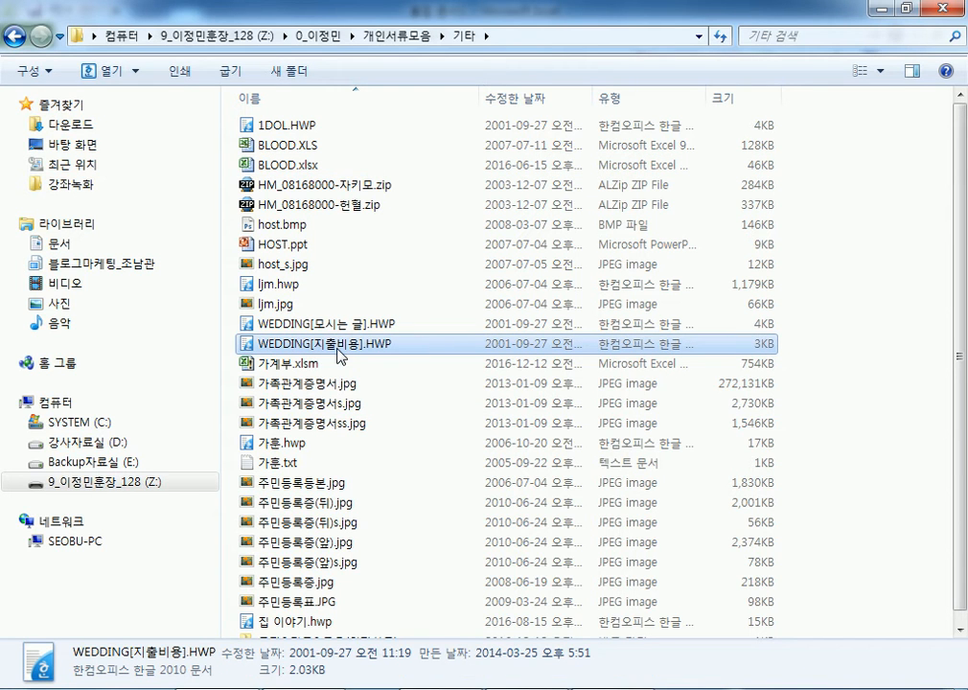
scroll(340, 355, down, 1)
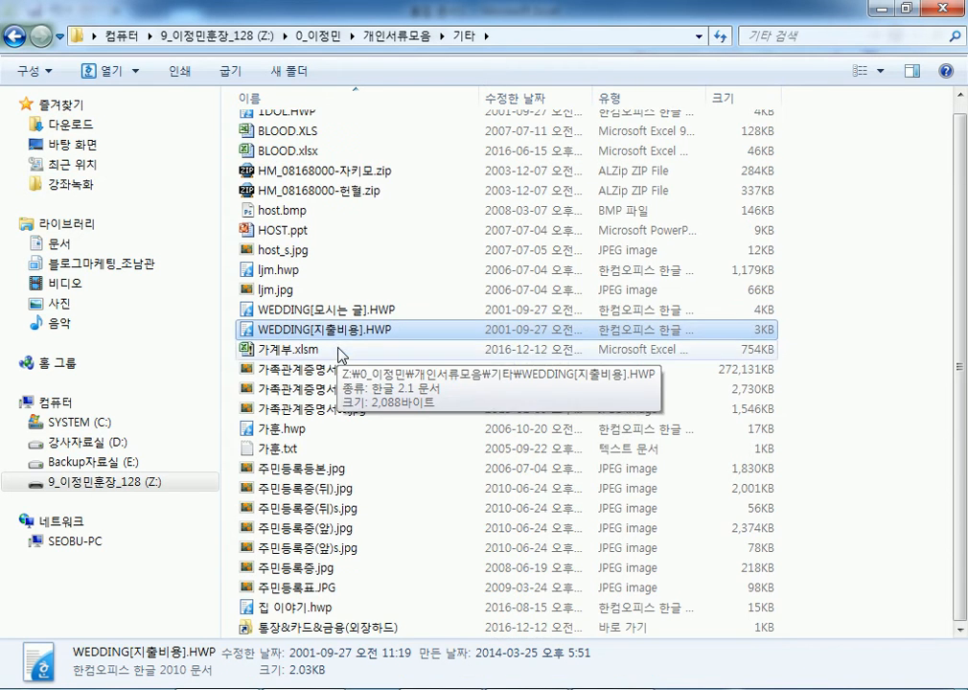
click(320, 318)
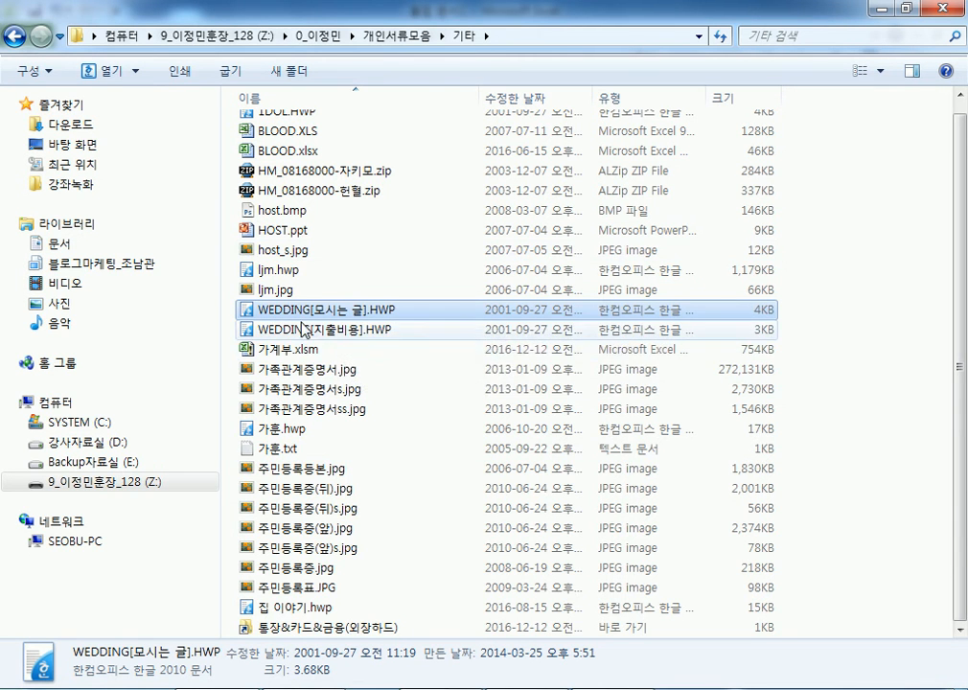
scroll(296, 320, up, 1)
scroll(295, 309, down, 1)
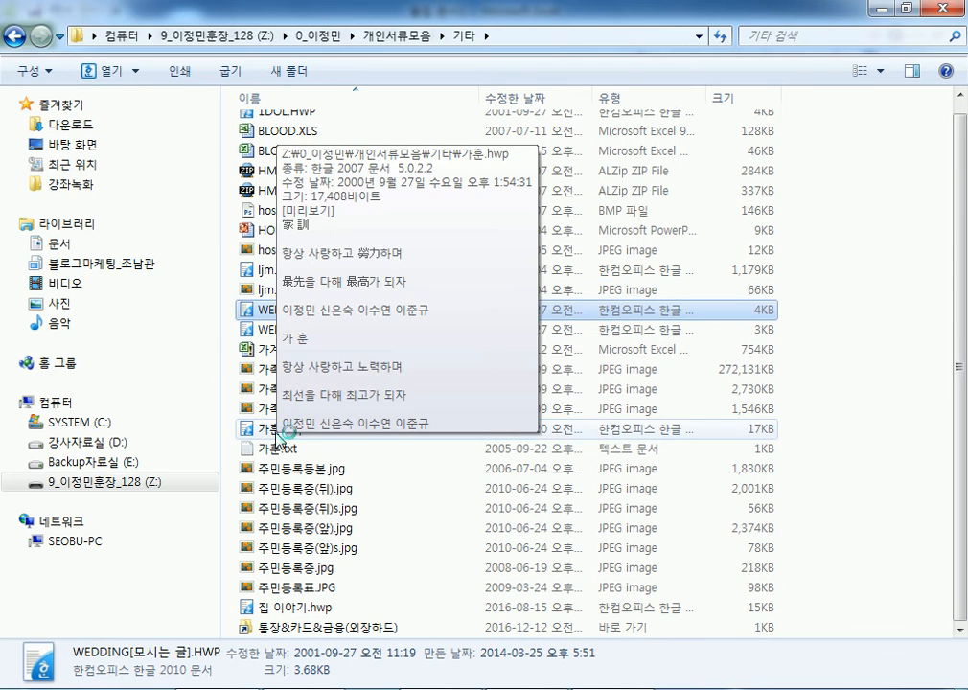
double_click(278, 432)
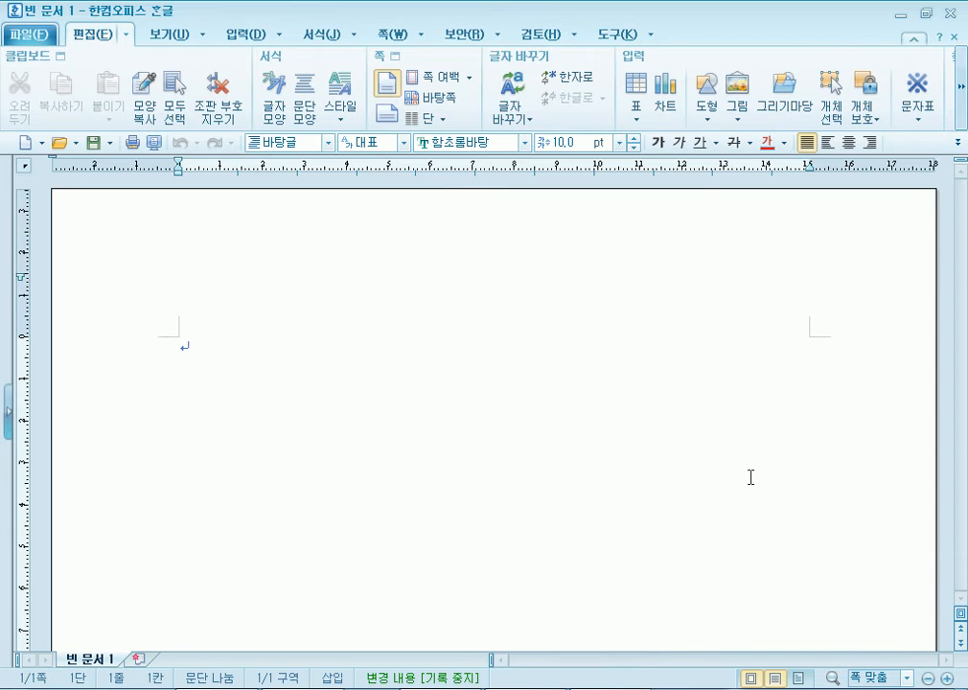
- Read through 가훈.hwp, highlight 항상 사랑 in the motto, and close the document
scroll(786, 479, up, 3)
scroll(786, 482, down, 5)
scroll(747, 482, up, 1)
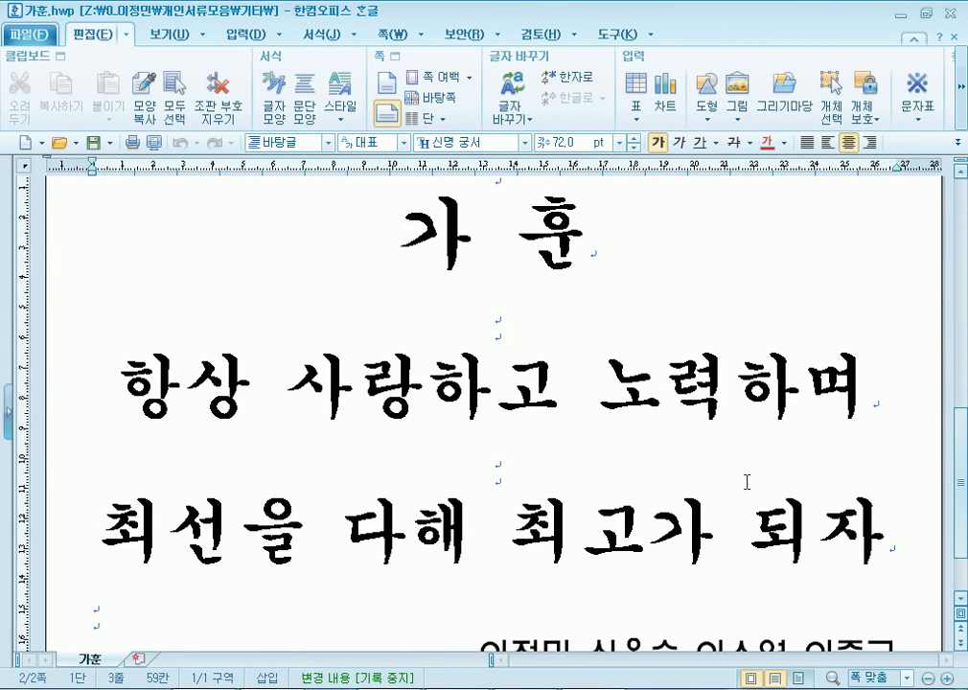
scroll(706, 558, up, 1)
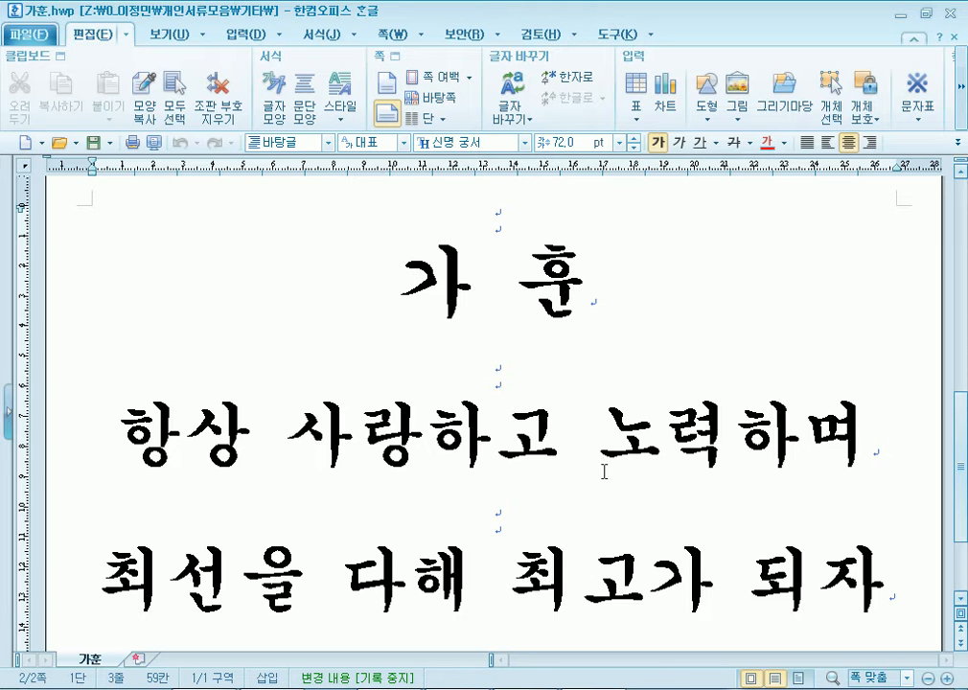
click(520, 572)
drag(130, 421, 430, 422)
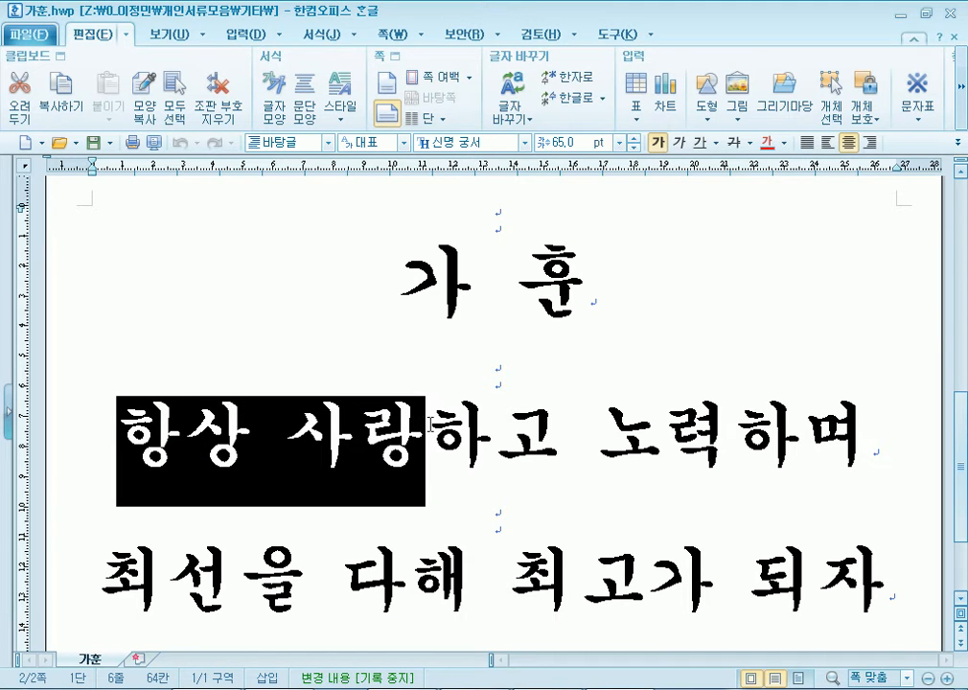
click(950, 13)
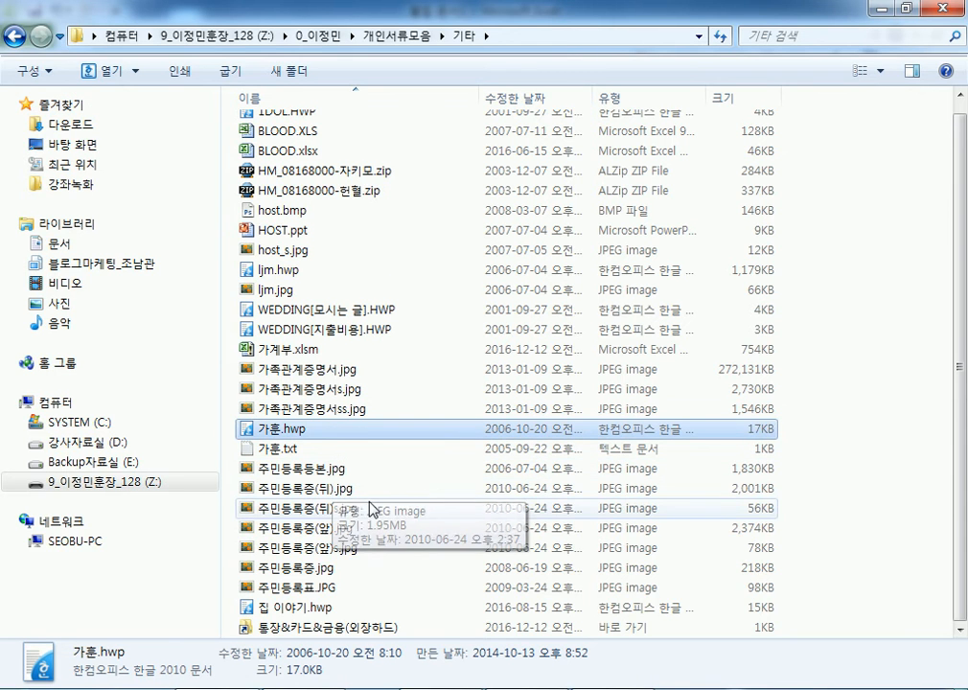
- Open 1DOL.HWP and submit a document password
scroll(374, 533, up, 1)
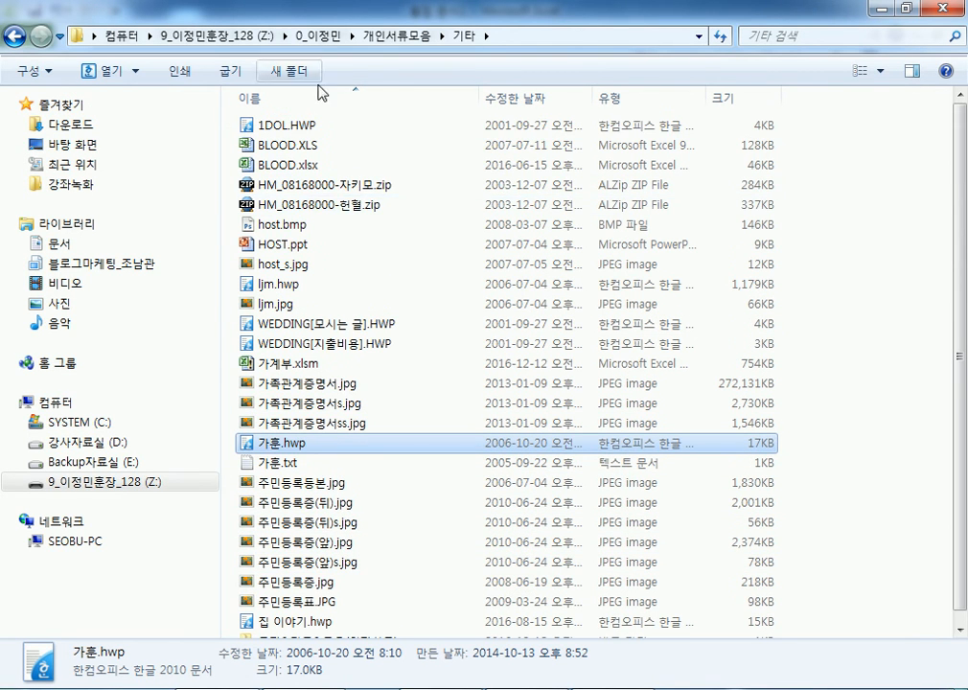
double_click(302, 127)
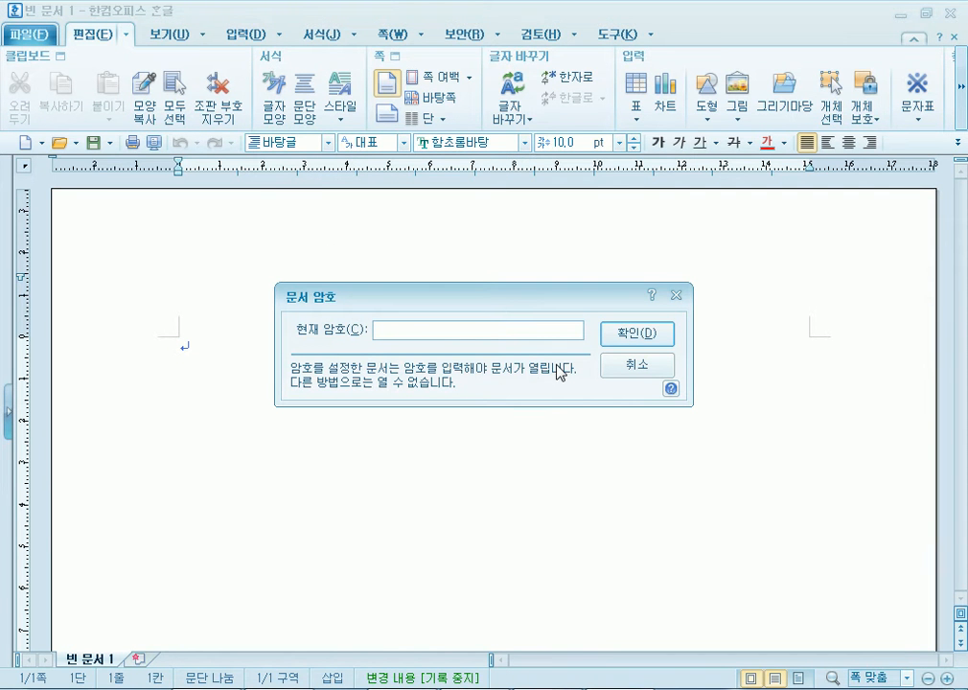
text(********)
key(Return)
key(Return)
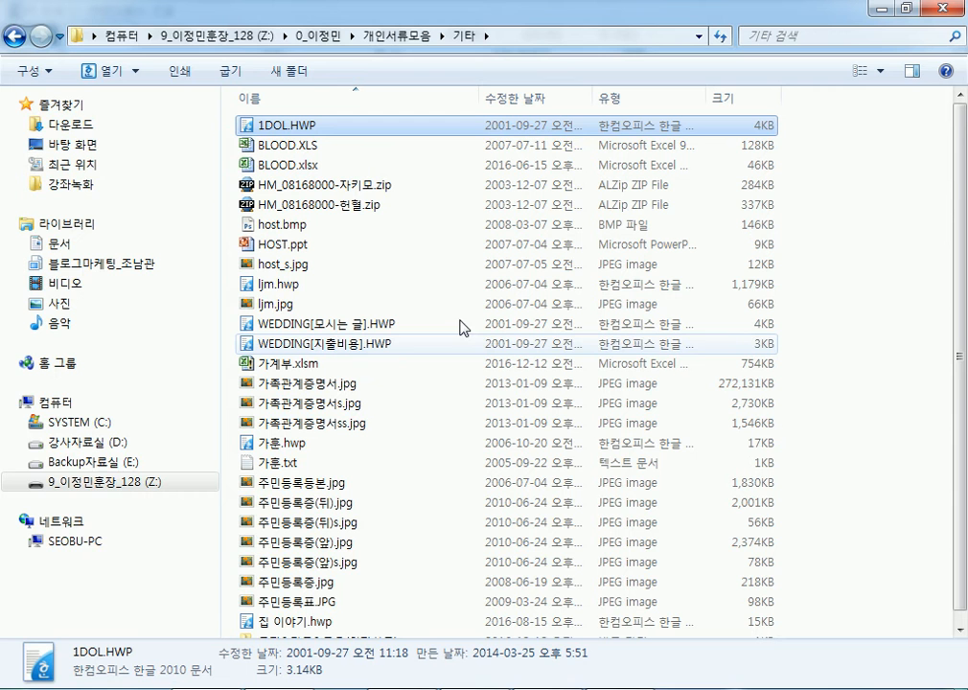
- Retry 1DOL.HWP with another password, dismiss the read error, and reopen it for a third attempt
double_click(298, 126)
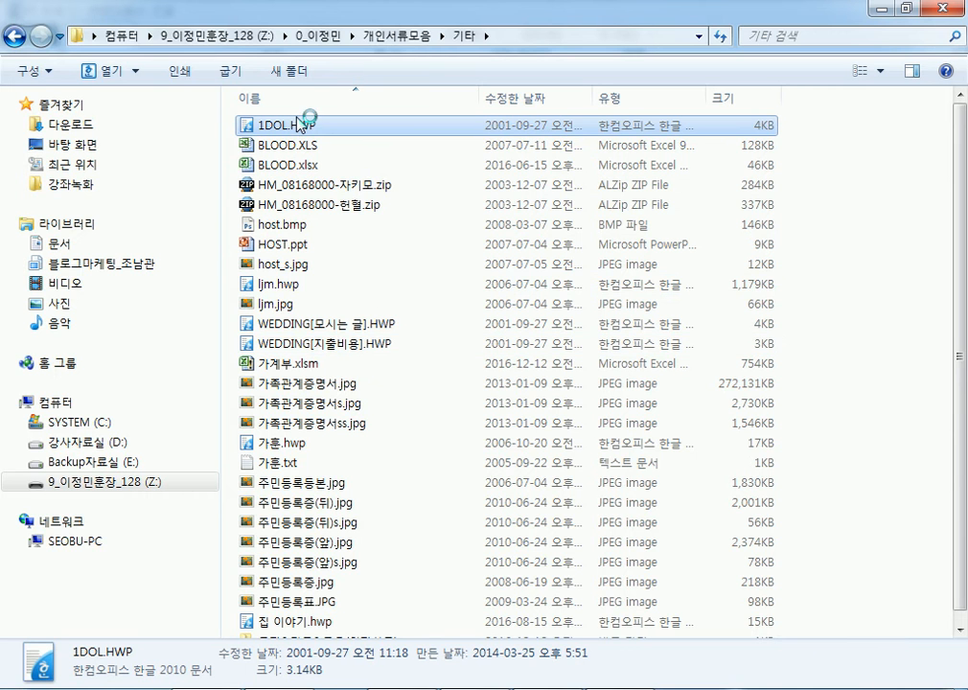
text(********)
key(Return)
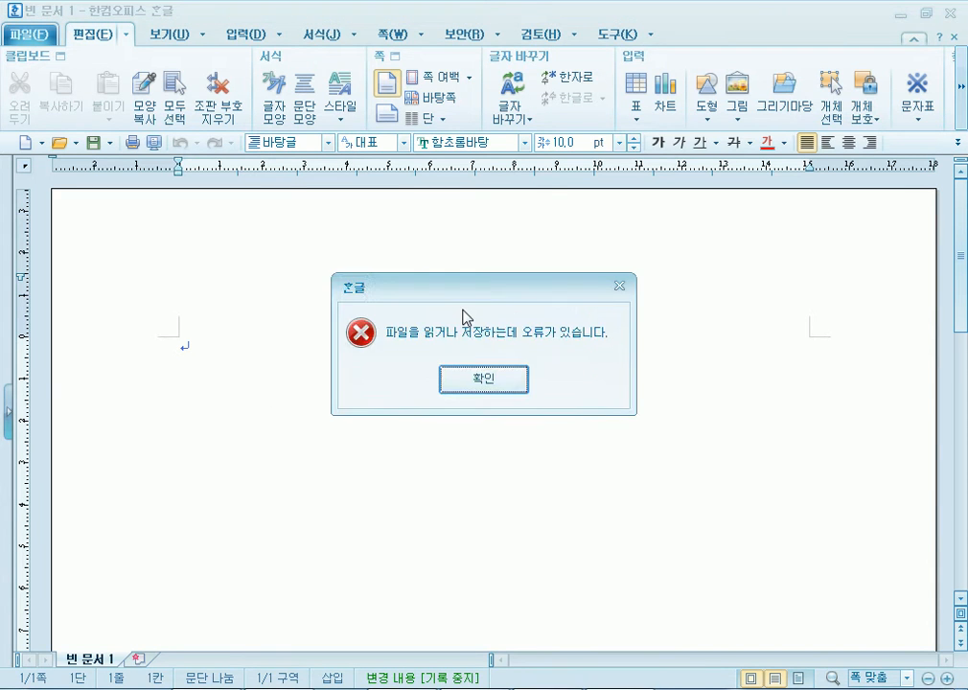
key(Return)
key(alt+Tab)
double_click(319, 127)
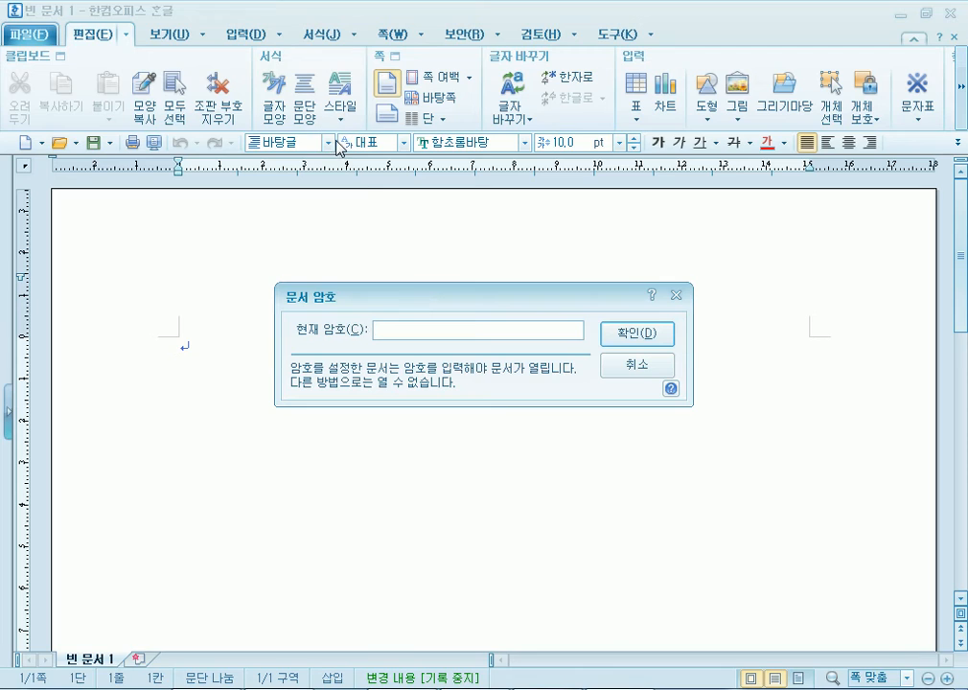
text(***********)
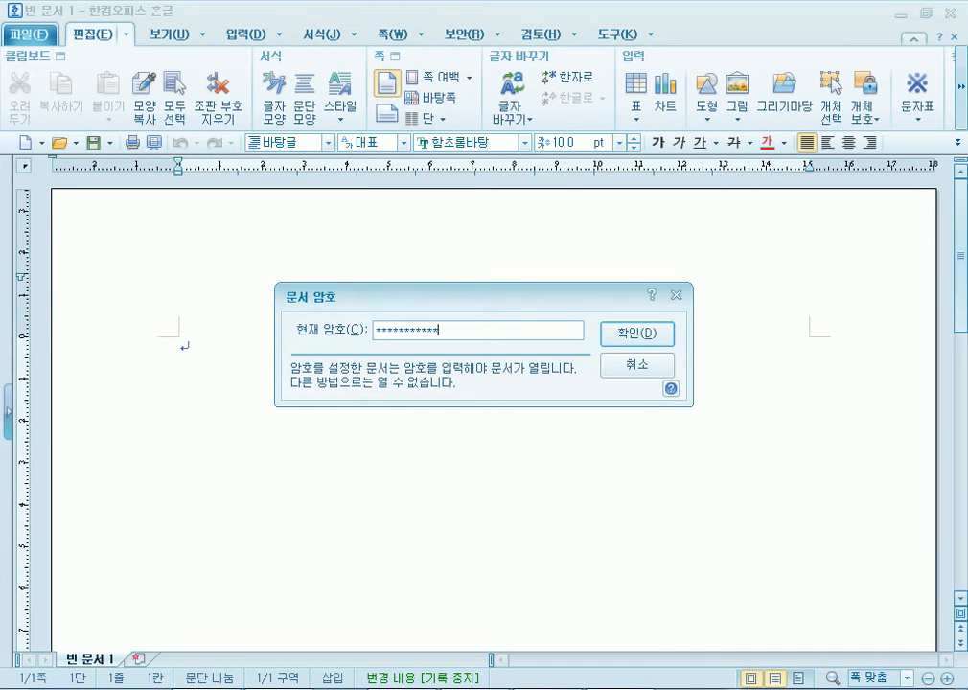
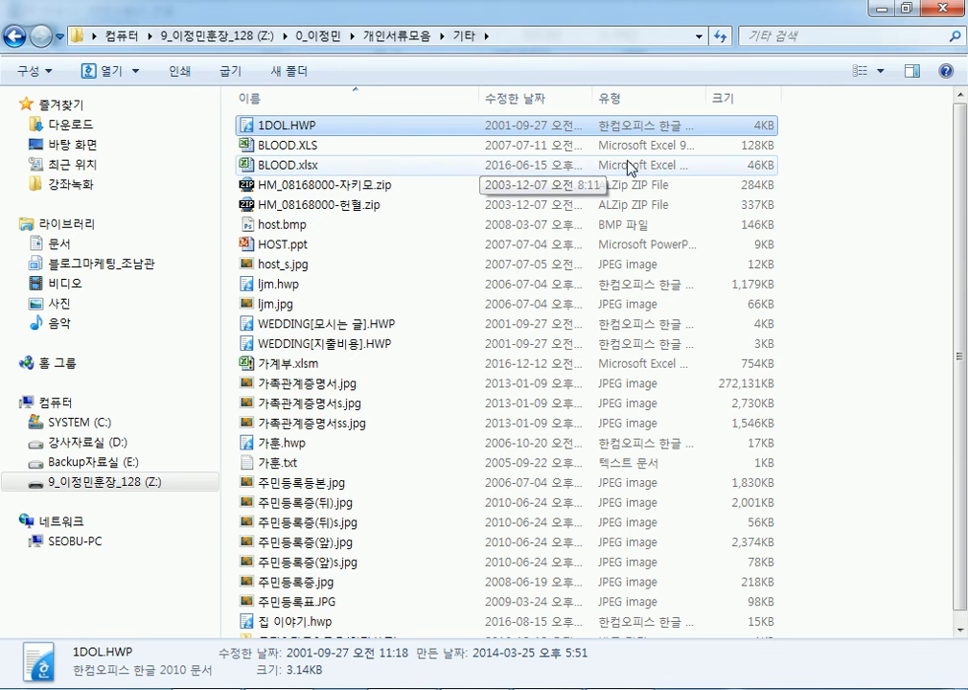
- Close the Windows Explorer window showing the 기타 folder
click(940, 11)
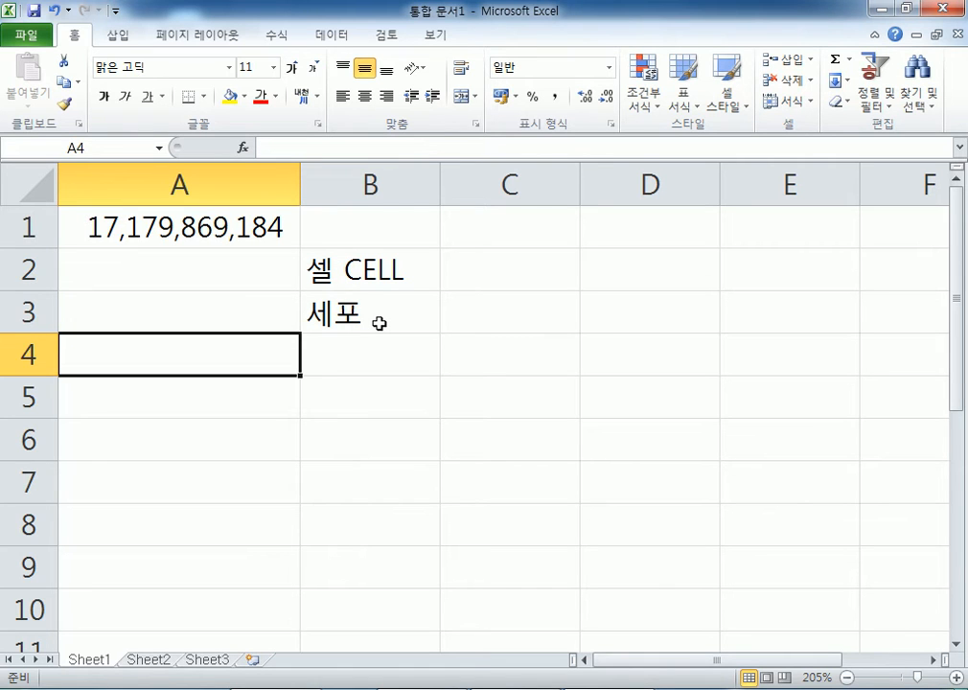
- Enter 654 in A14 and 987 in A15, fixing a stray extra digit
scroll(269, 383, down, 4)
click(219, 268)
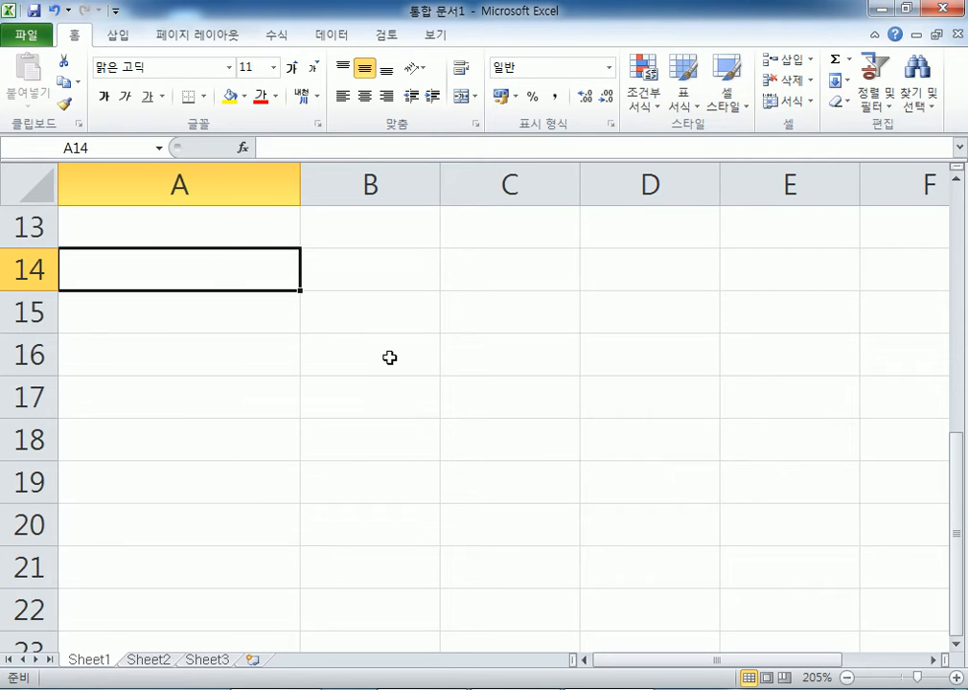
text(654)
key(Return)
text(9879)
key(BackSpace)
key(Return)
- Enter 354, 582 and 657 in A16:A18, then select A14:A18 to see the total
text(354)
key(Return)
text(582)
key(Return)
text(657)
key(Return)
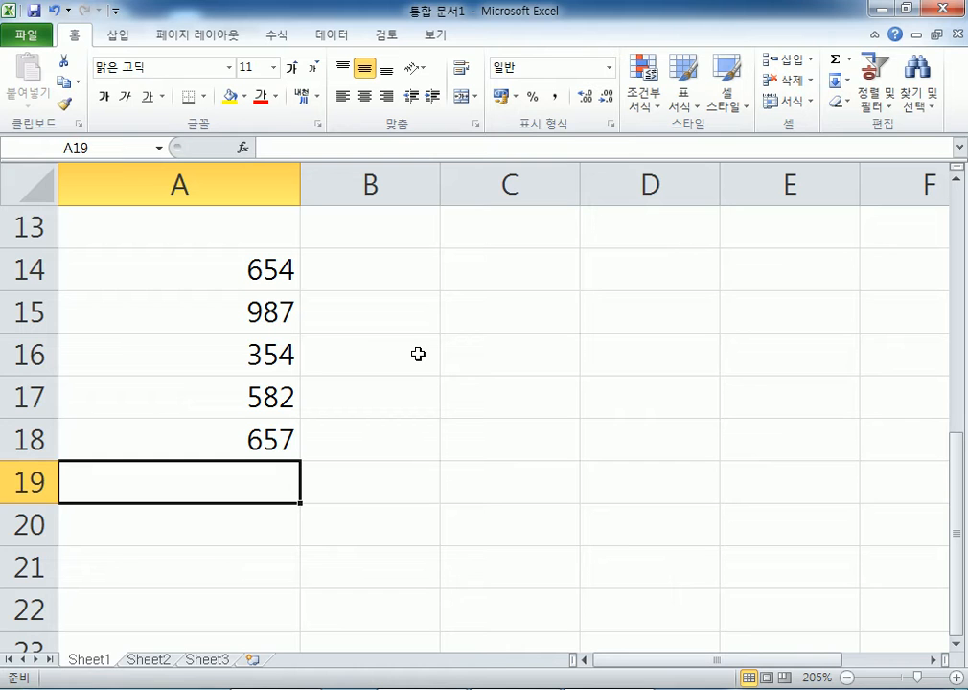
drag(216, 270, 192, 432)
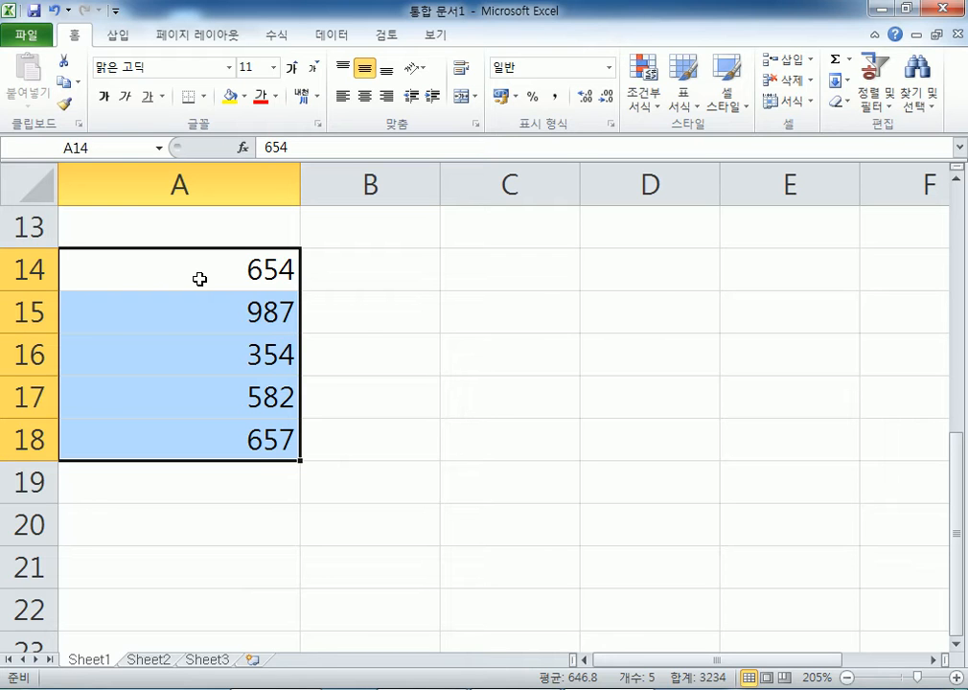
click(410, 287)
drag(240, 261, 221, 434)
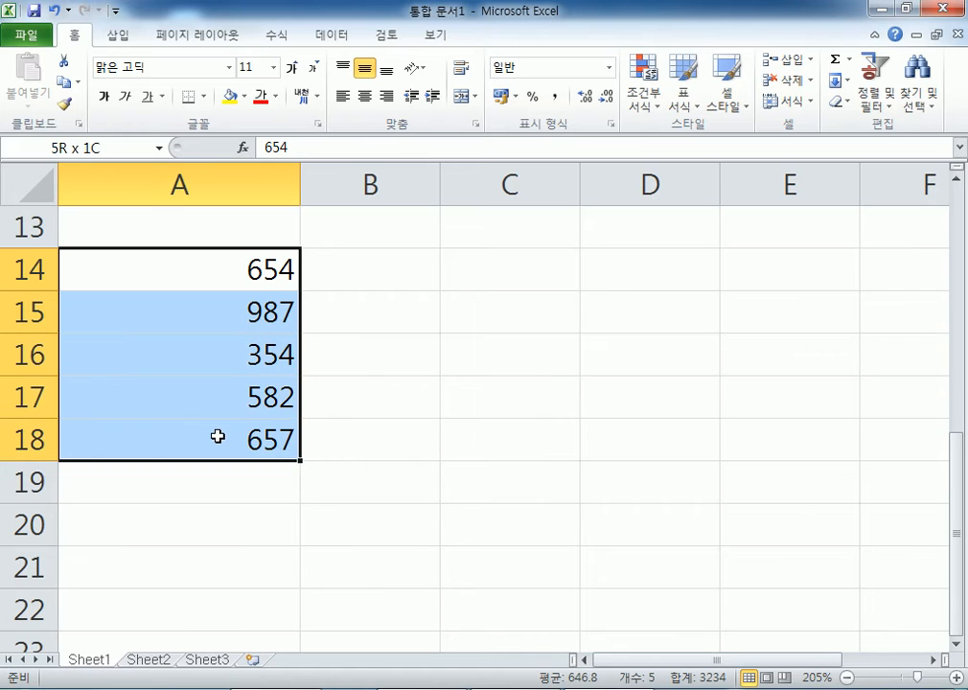
click(562, 409)
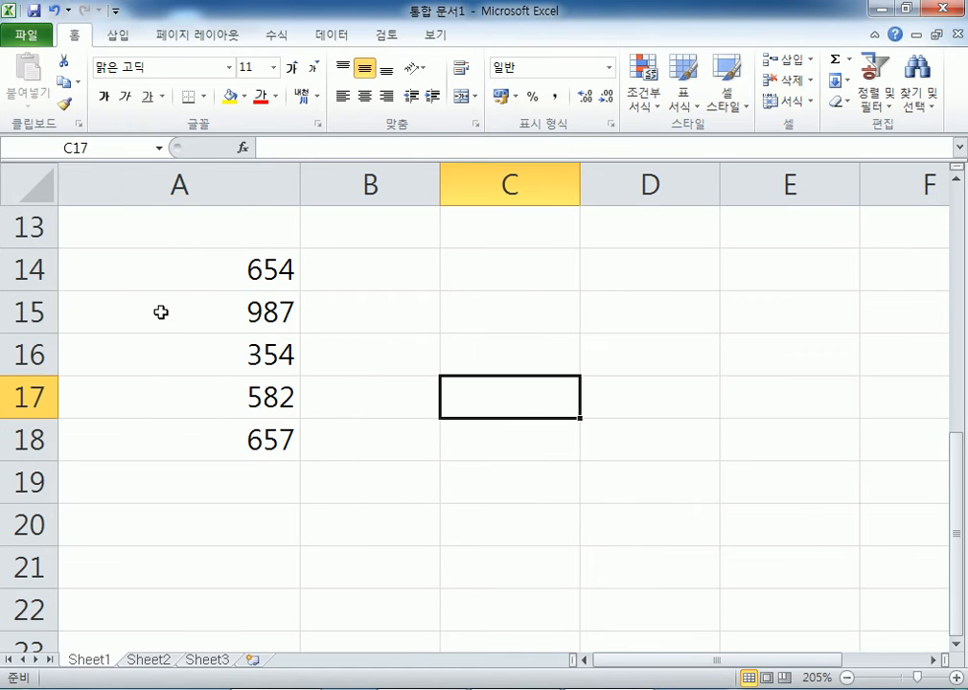
drag(138, 273, 134, 428)
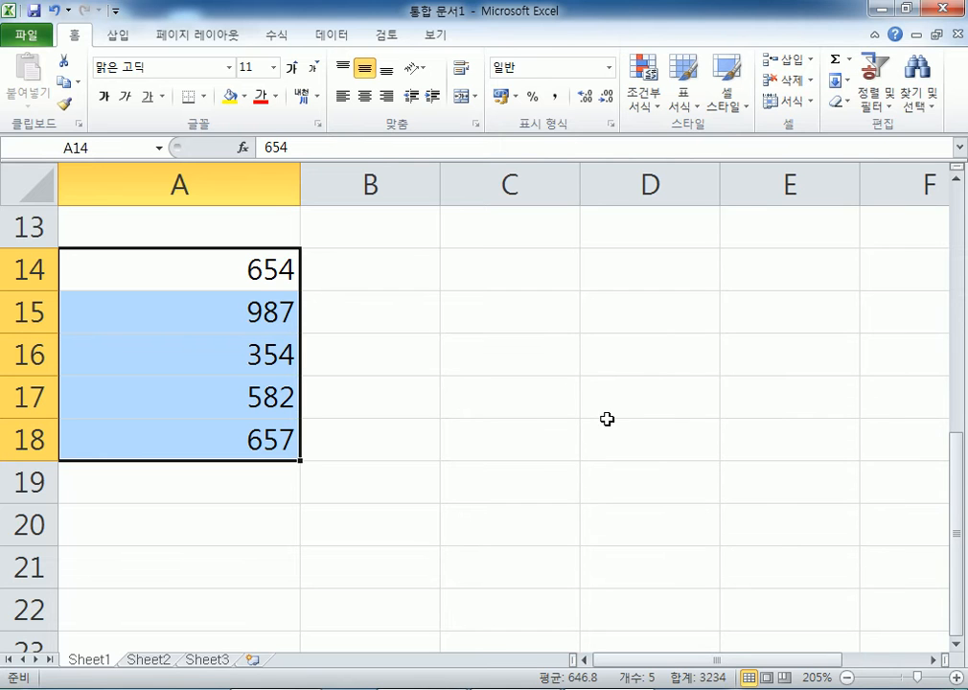
double_click(725, 9)
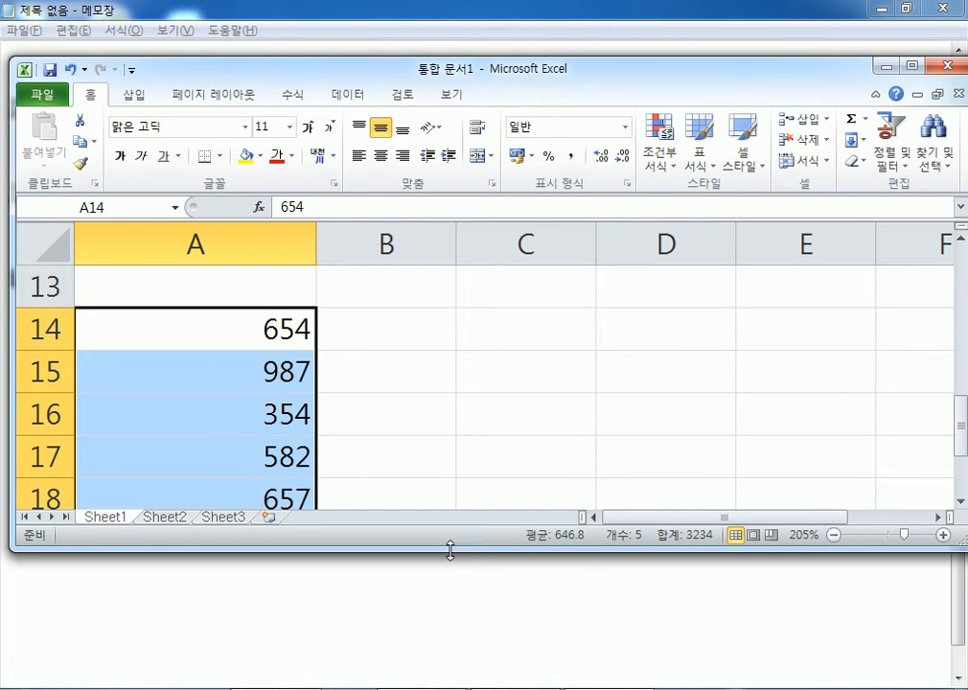
drag(449, 546, 450, 450)
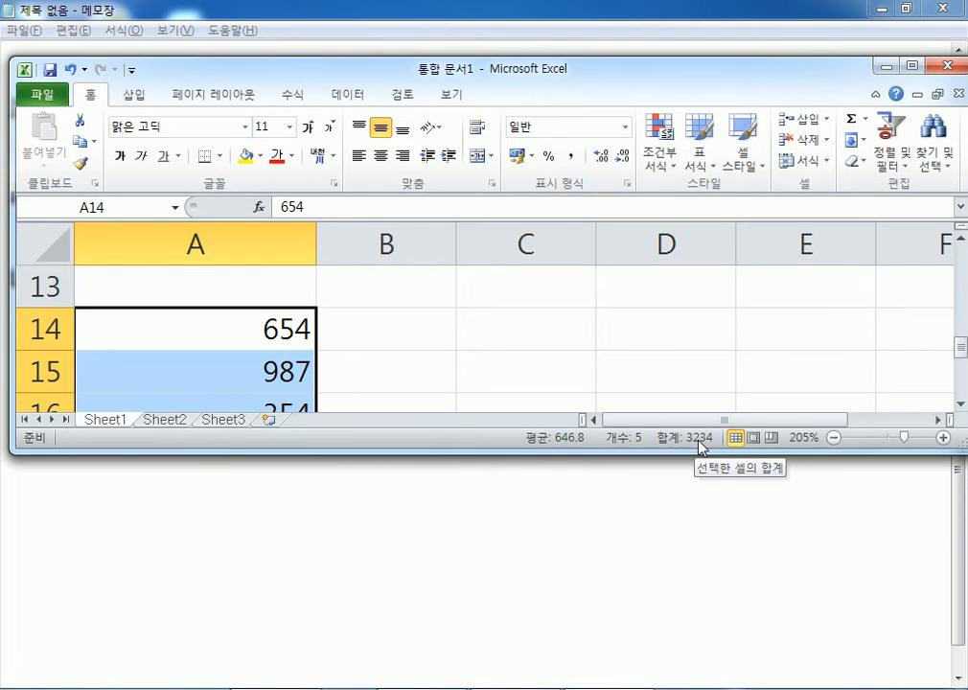
scroll(477, 377, down, 1)
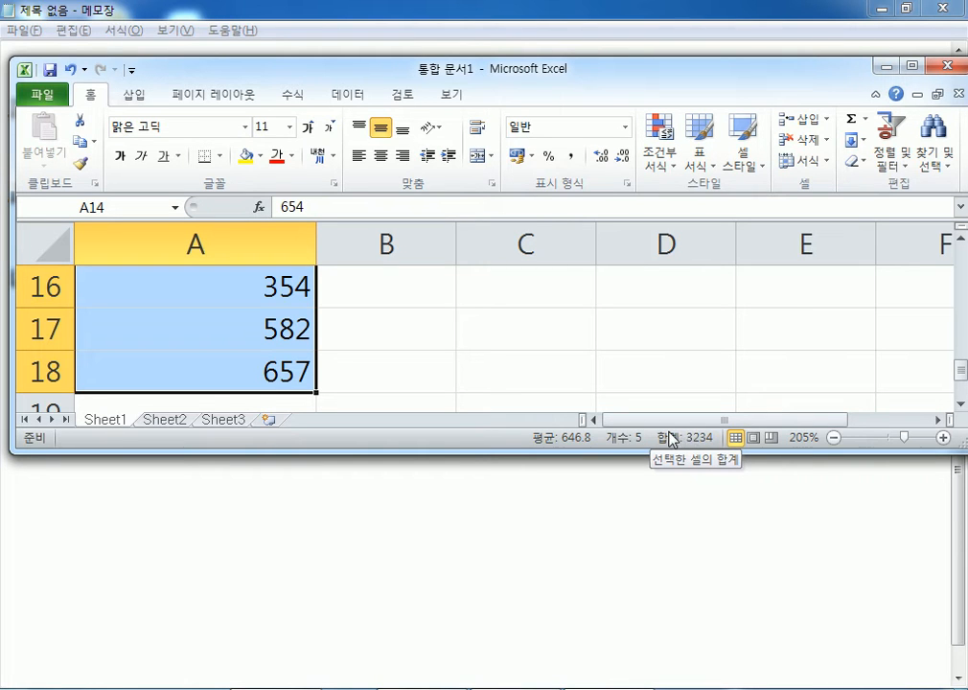
click(911, 67)
scroll(275, 277, up, 2)
scroll(277, 268, down, 1)
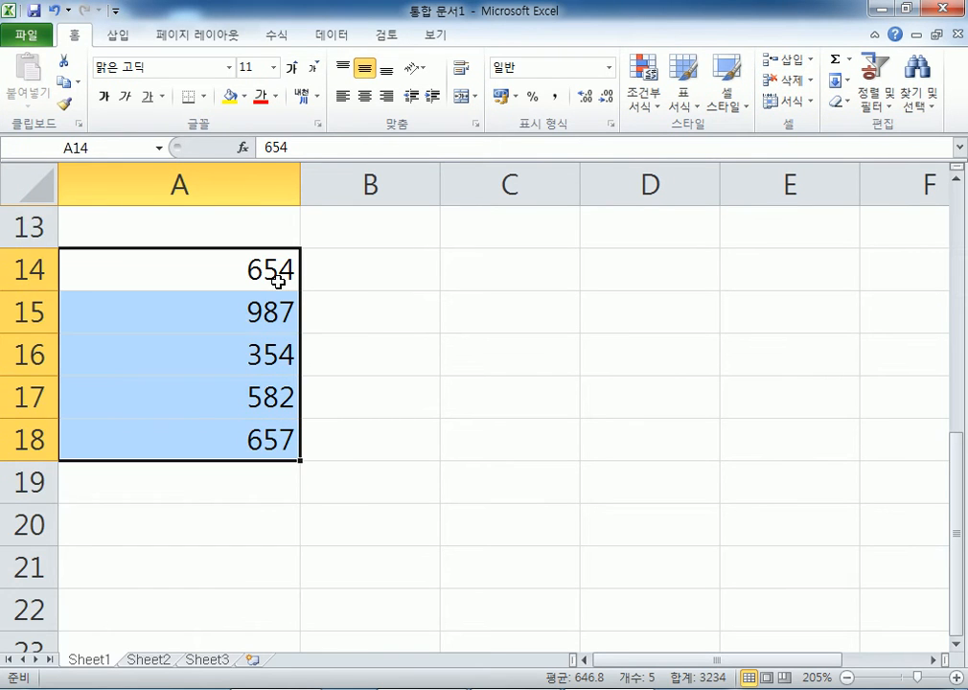
click(408, 300)
- Reselect the numbers in A14:A18 to check their total
drag(228, 272, 212, 423)
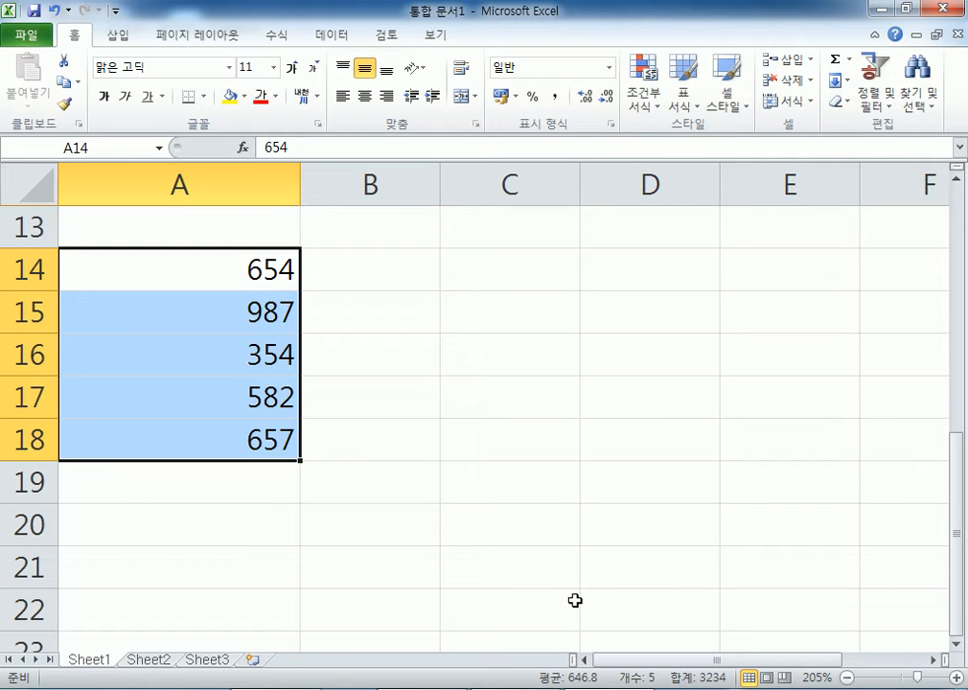
drag(199, 257, 201, 442)
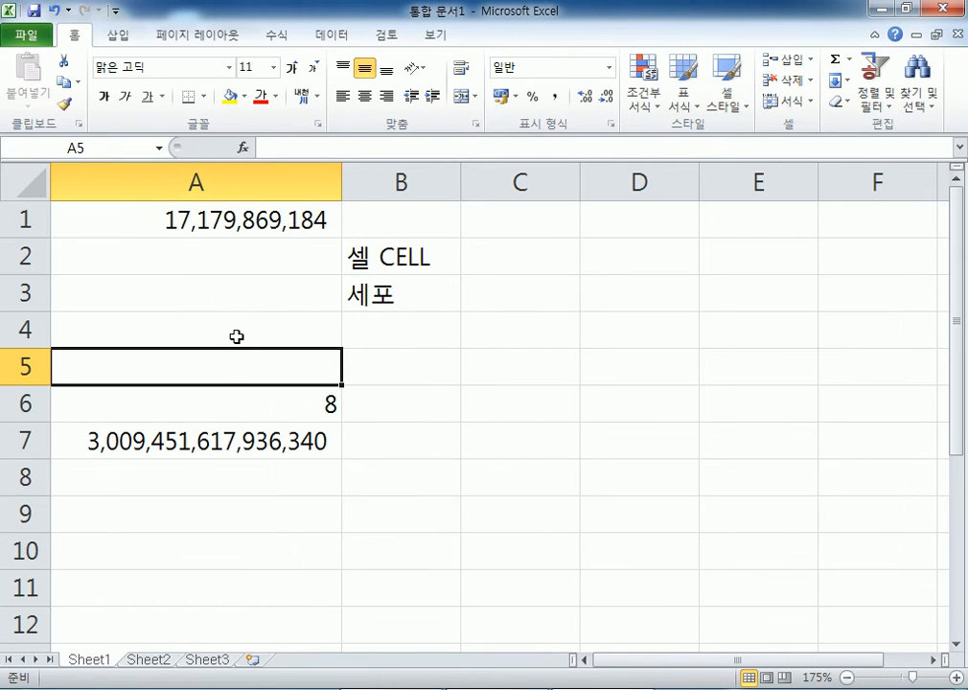
- Restore Excel to a smaller window and flip through Sheet2, Sheet3 and back to Sheet1
click(905, 8)
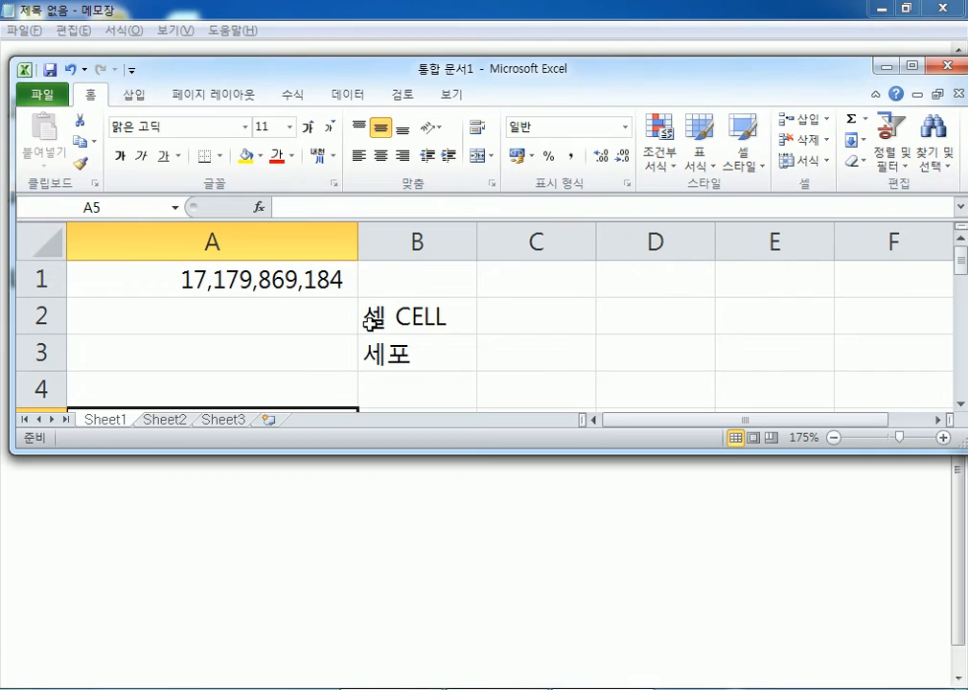
click(167, 422)
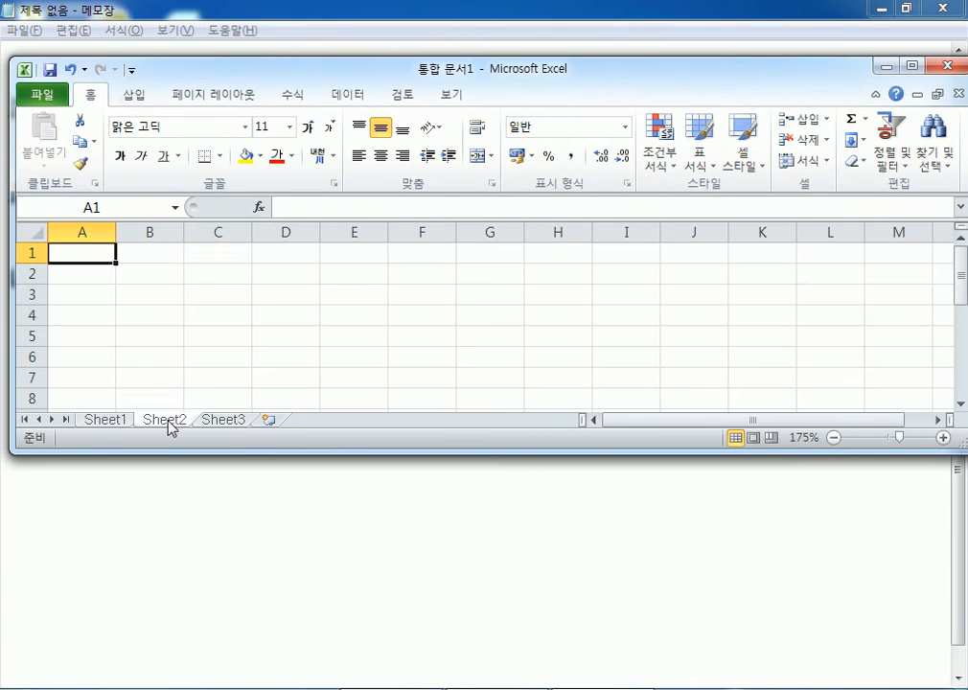
click(215, 422)
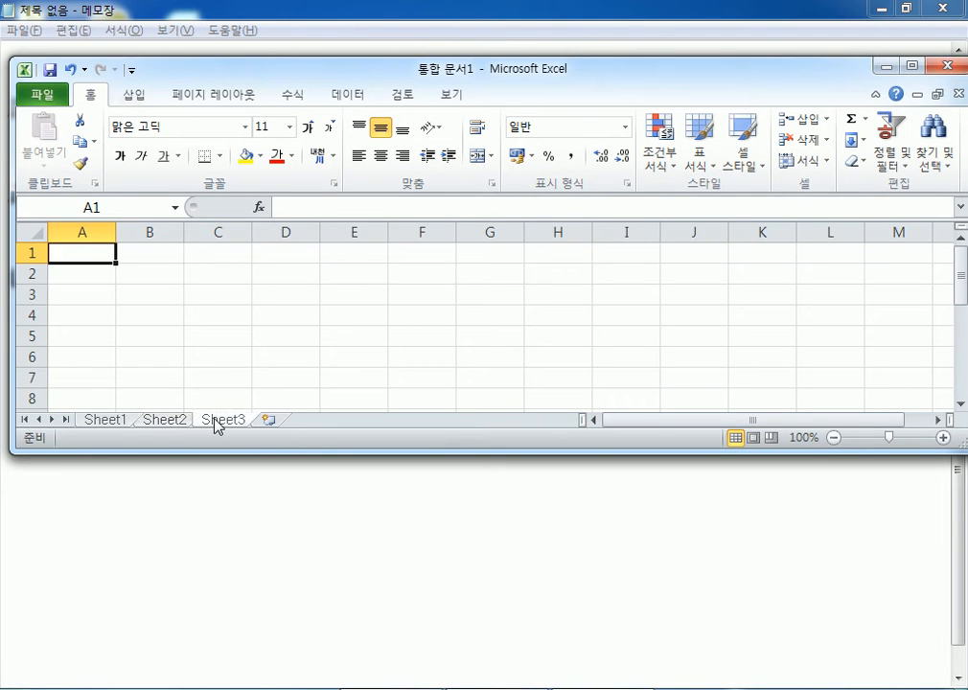
click(119, 422)
- Check Sheet2 again, return to Sheet1, and move the window slightly up and left
scroll(144, 388, down, 2)
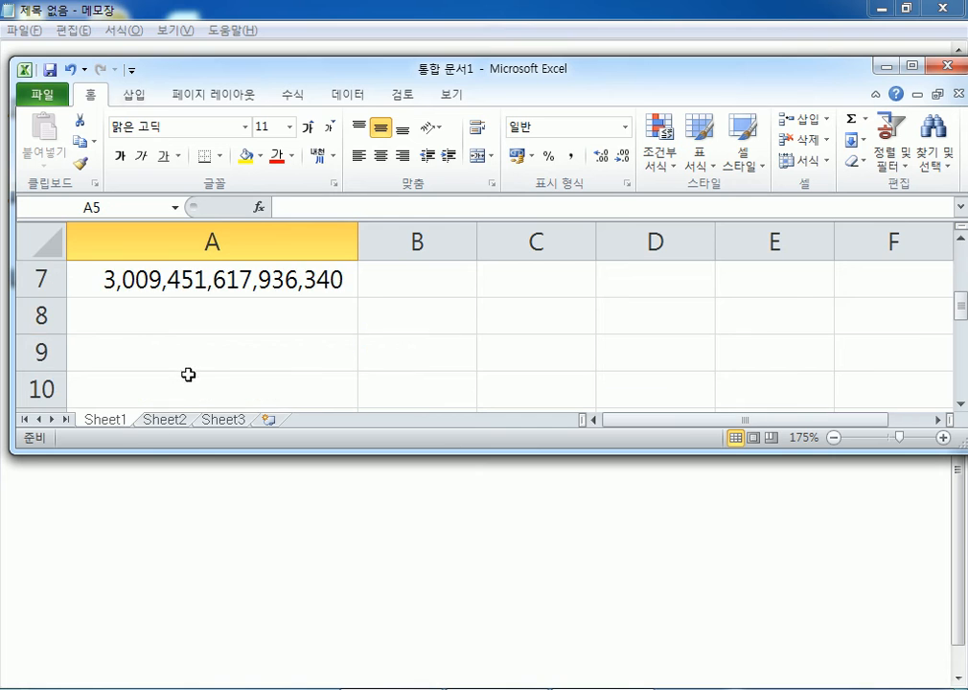
click(170, 424)
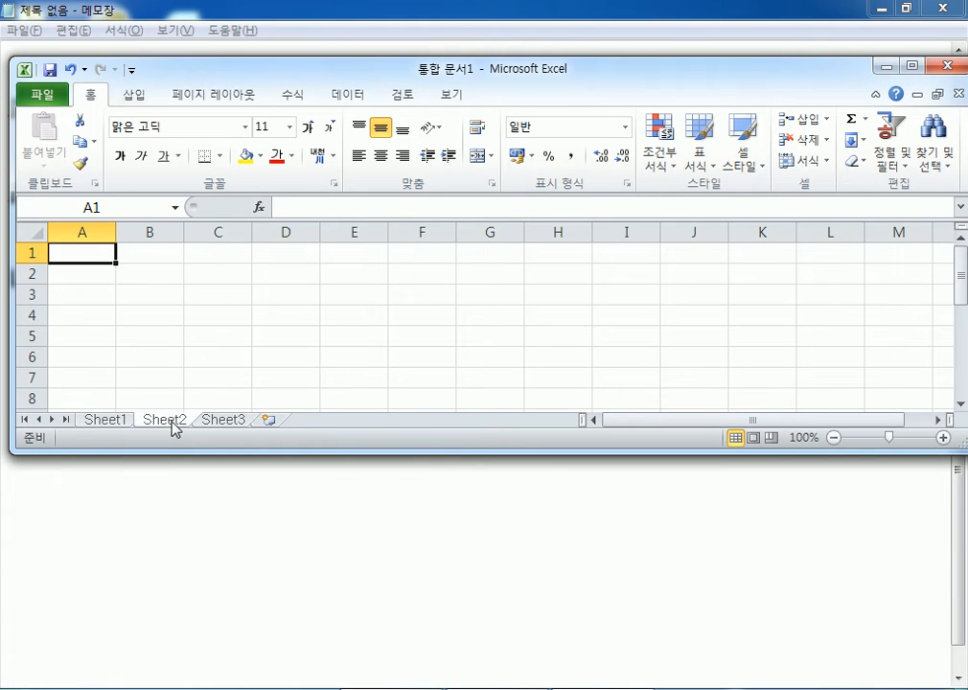
click(118, 421)
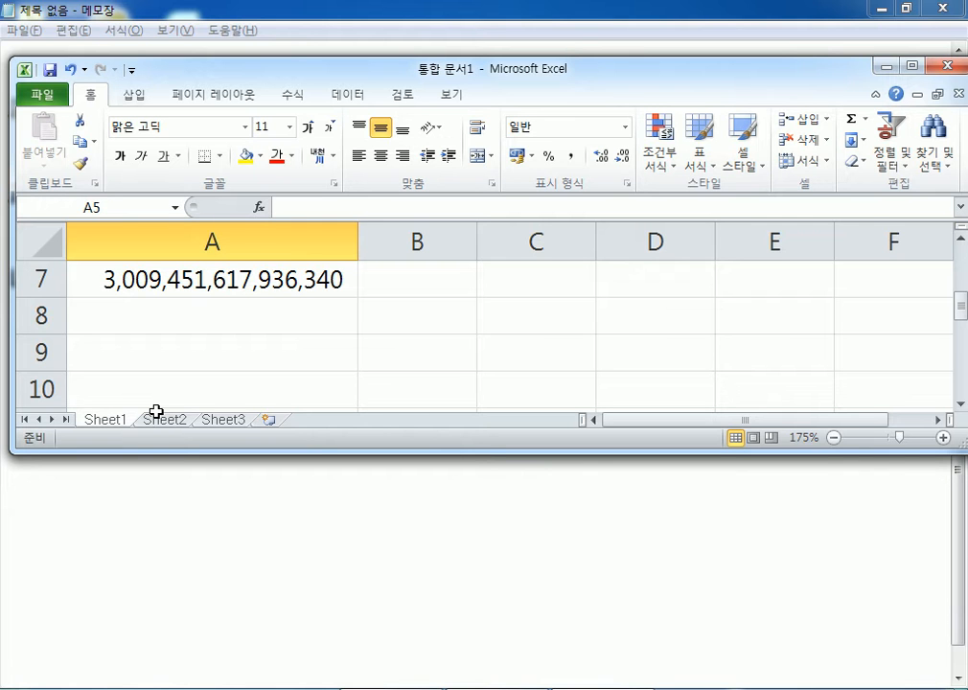
drag(207, 81, 200, 41)
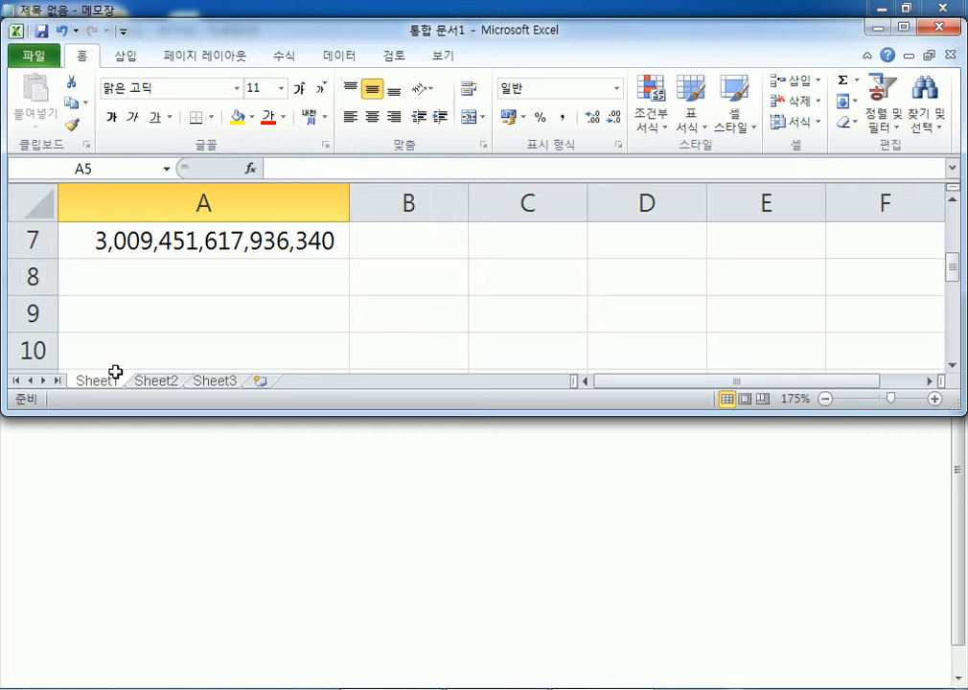
- Delete Sheet2 from the workbook
click(165, 384)
right_click(164, 385)
click(208, 420)
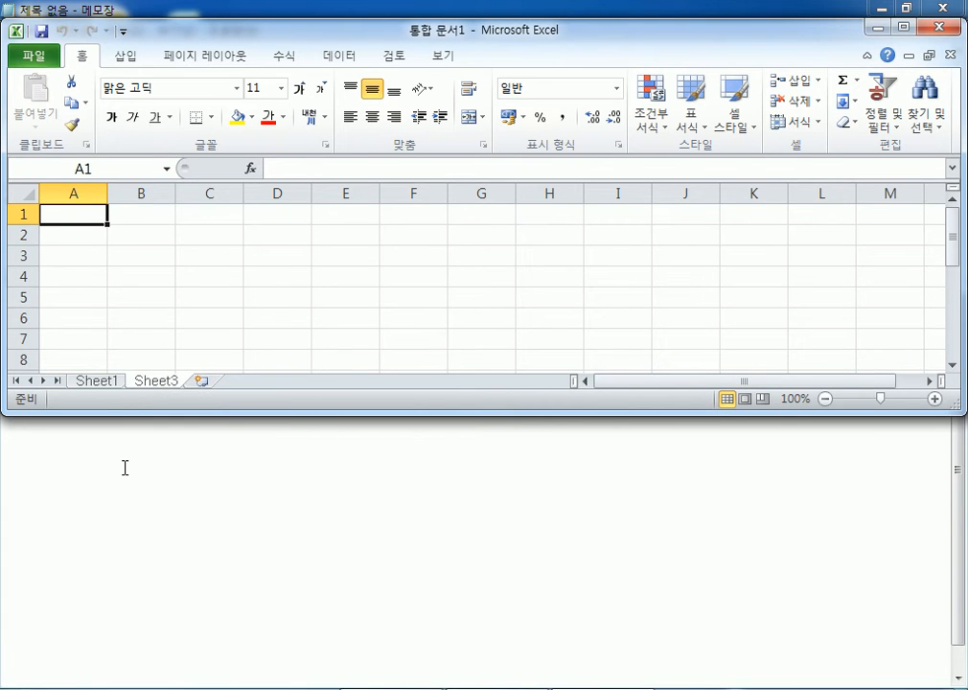
- Insert five new worksheets, Sheet4 through Sheet8
click(203, 383)
click(259, 382)
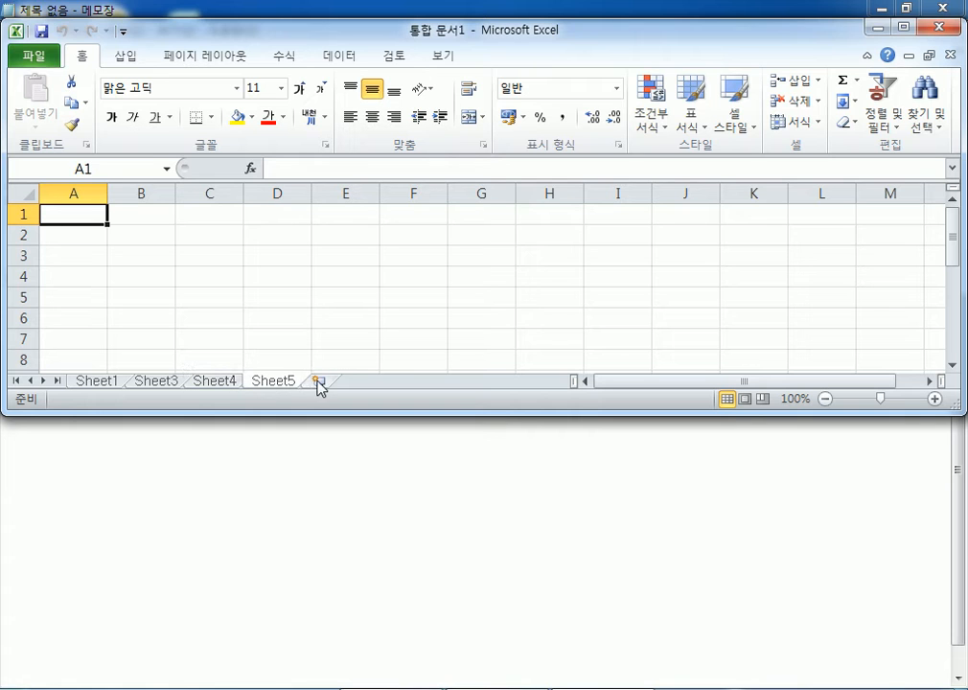
click(317, 381)
click(375, 382)
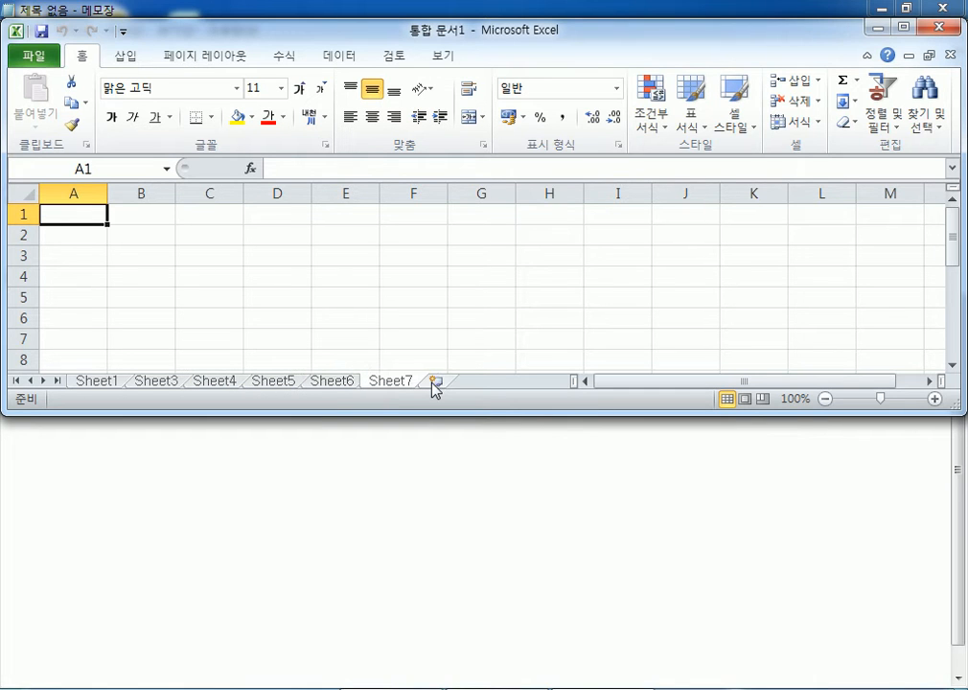
click(433, 383)
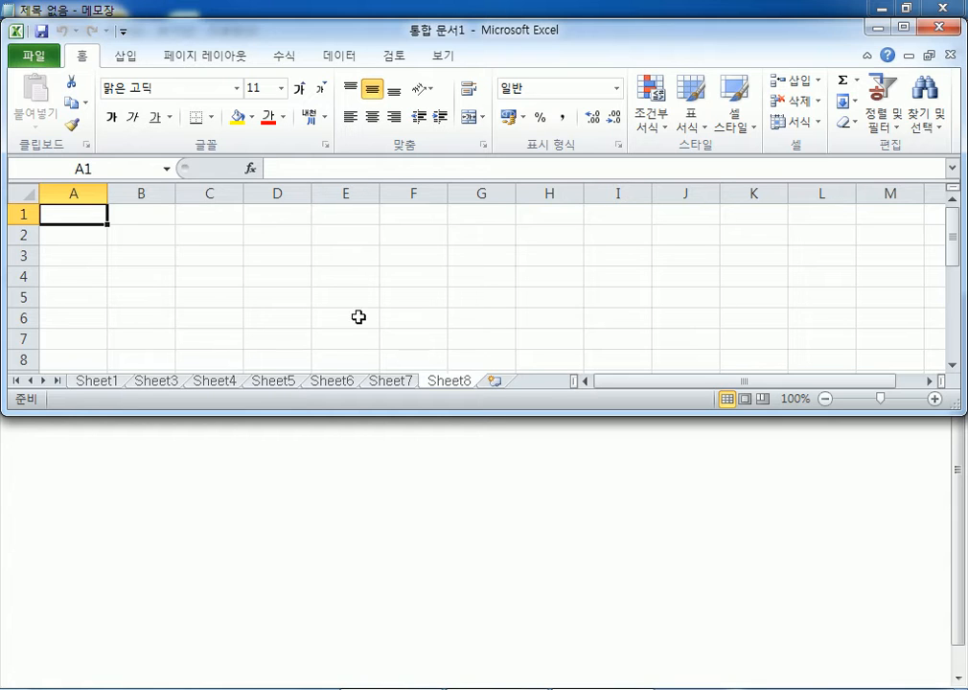
- Delete Sheet8, Sheet7, Sheet6 and Sheet5, then show Sheet3
right_click(447, 385)
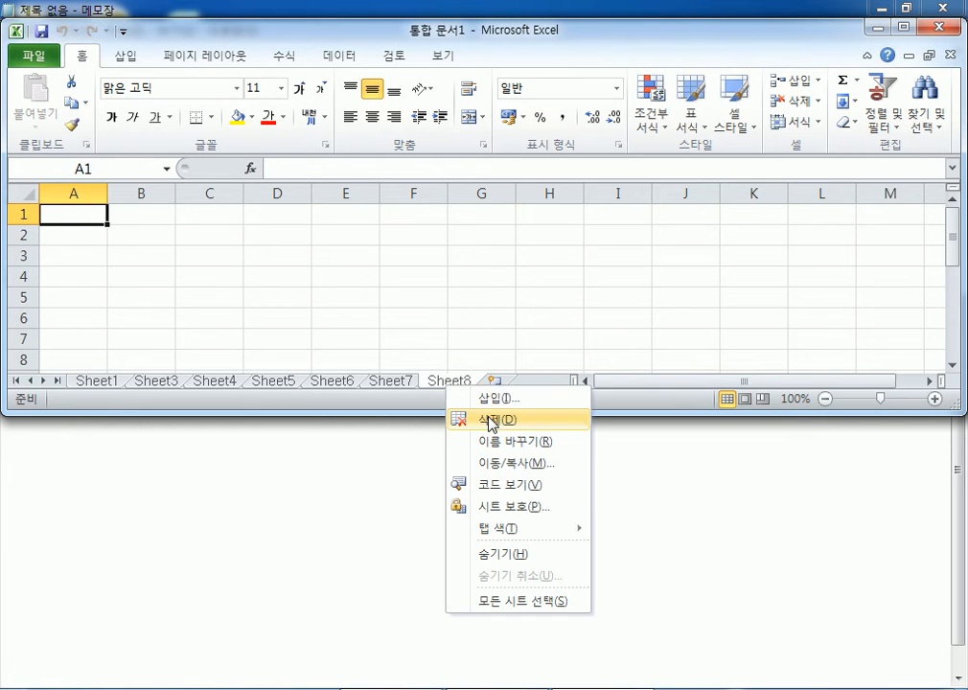
click(491, 422)
right_click(391, 384)
click(410, 413)
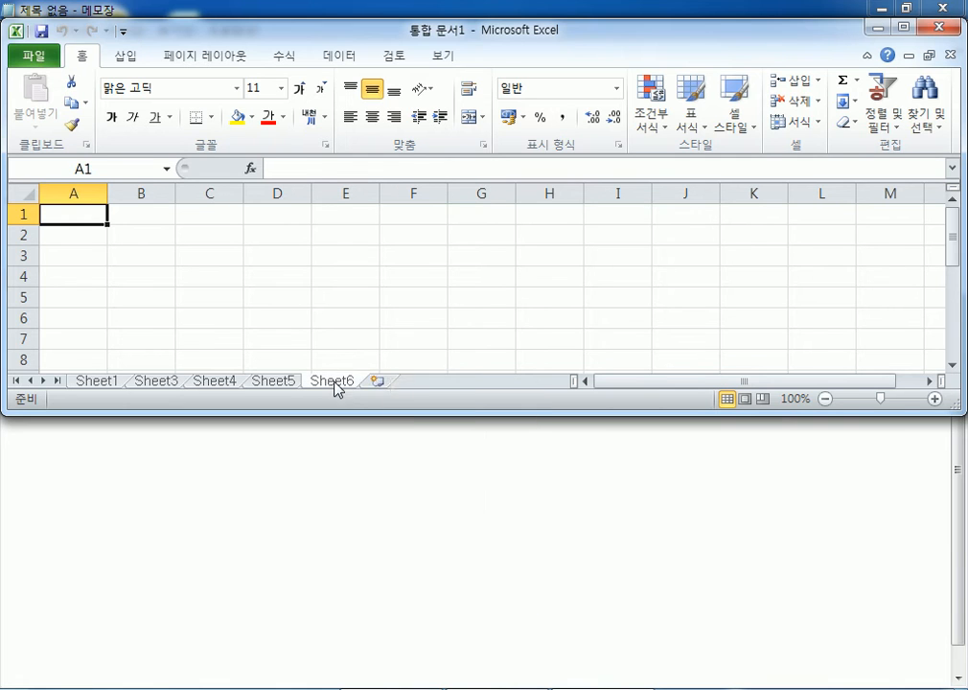
right_click(337, 384)
click(352, 412)
right_click(264, 383)
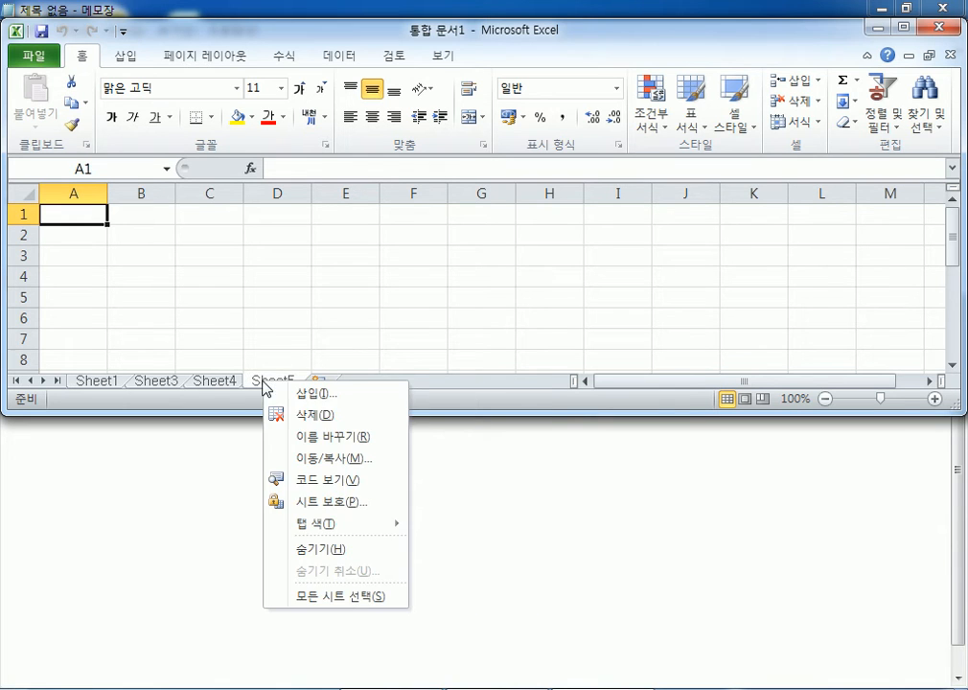
click(302, 420)
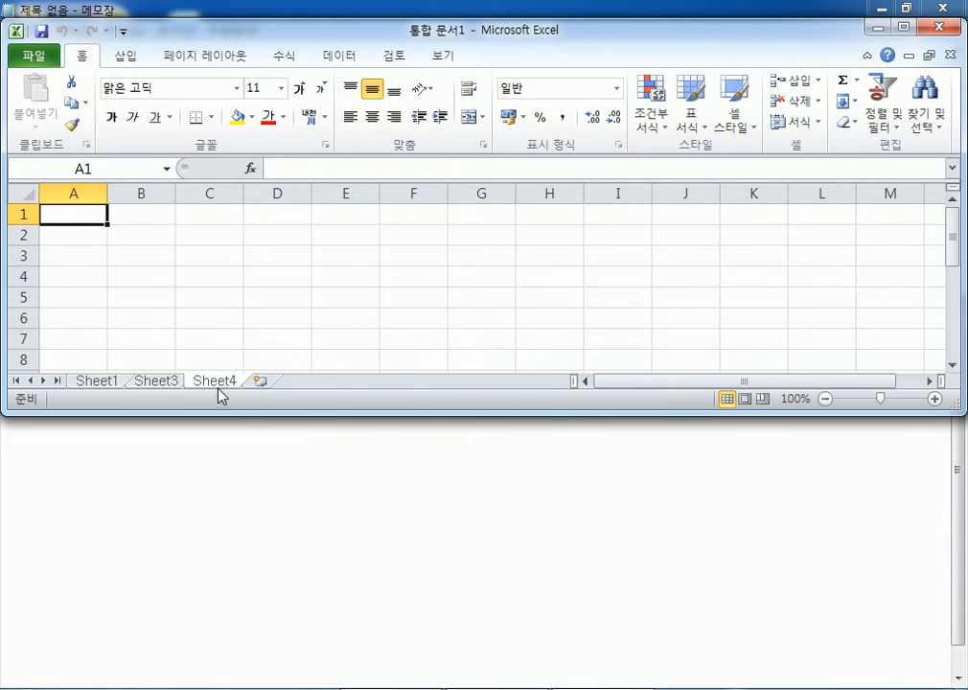
click(154, 382)
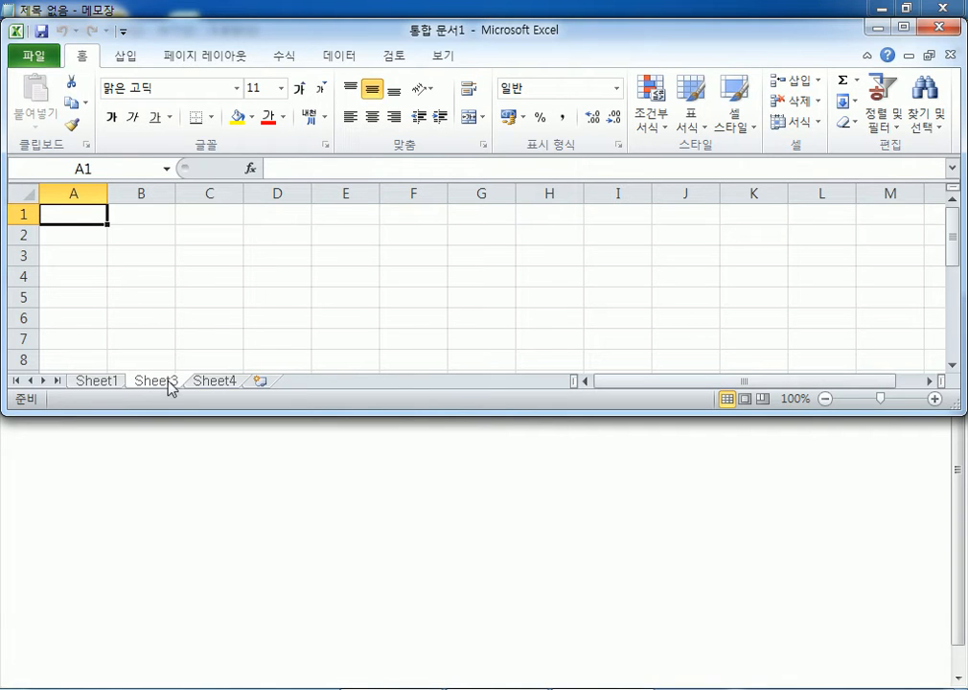
- Move Sheet4 before Sheet3, rename it Sheet2, and maximize the Excel window
drag(215, 389, 151, 389)
double_click(155, 381)
text(Sheet2)
key(Return)
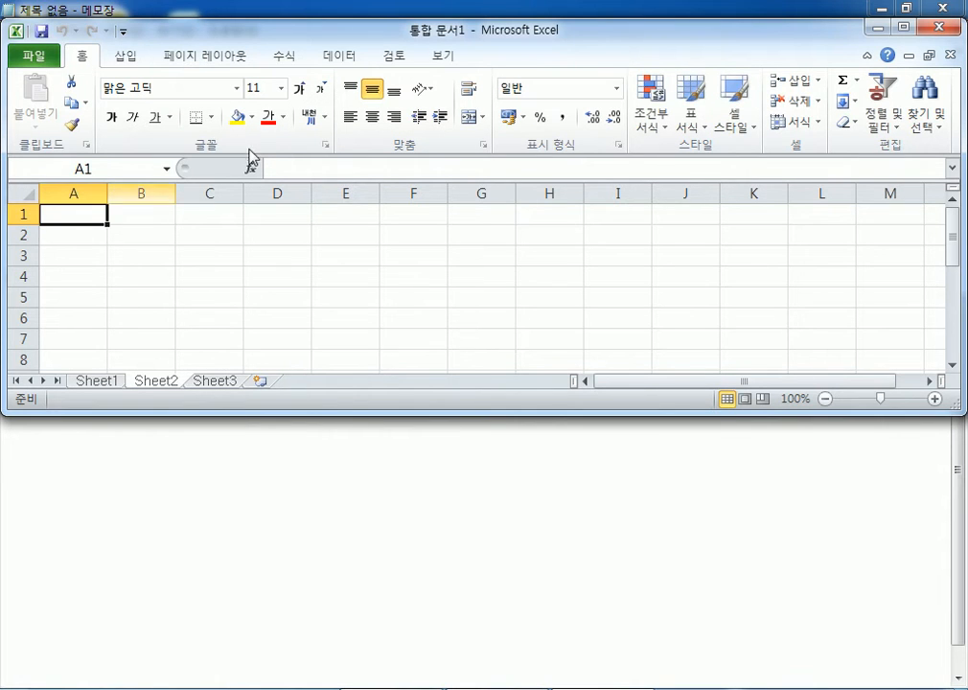
double_click(652, 34)
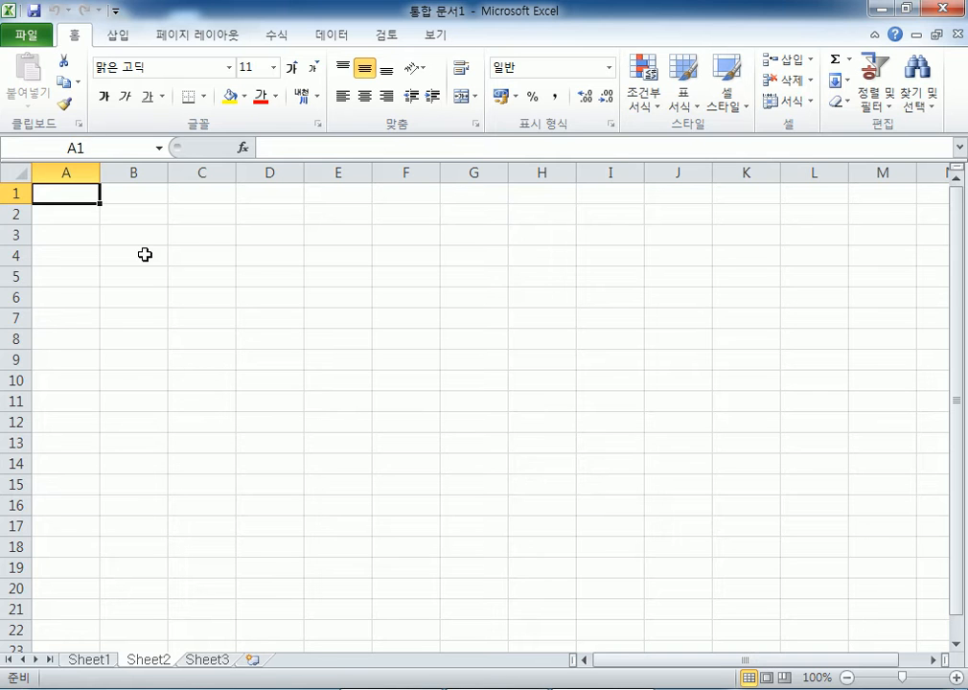
scroll(104, 272, up, 11)
- Put the title 1일 지출내역 in A1, correcting the mistyped character
click(106, 267)
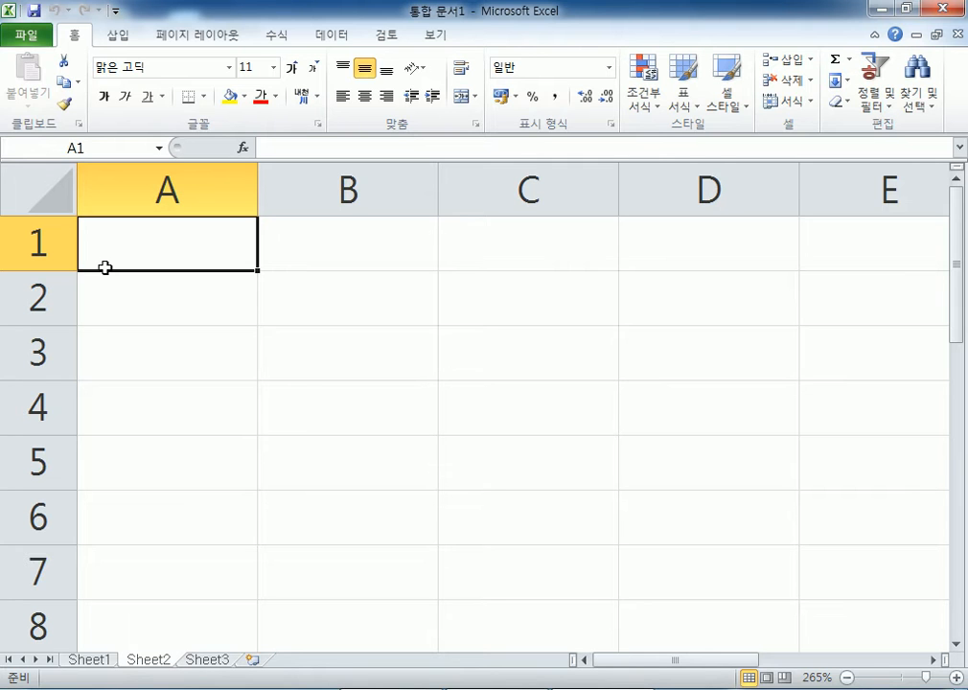
text(1)
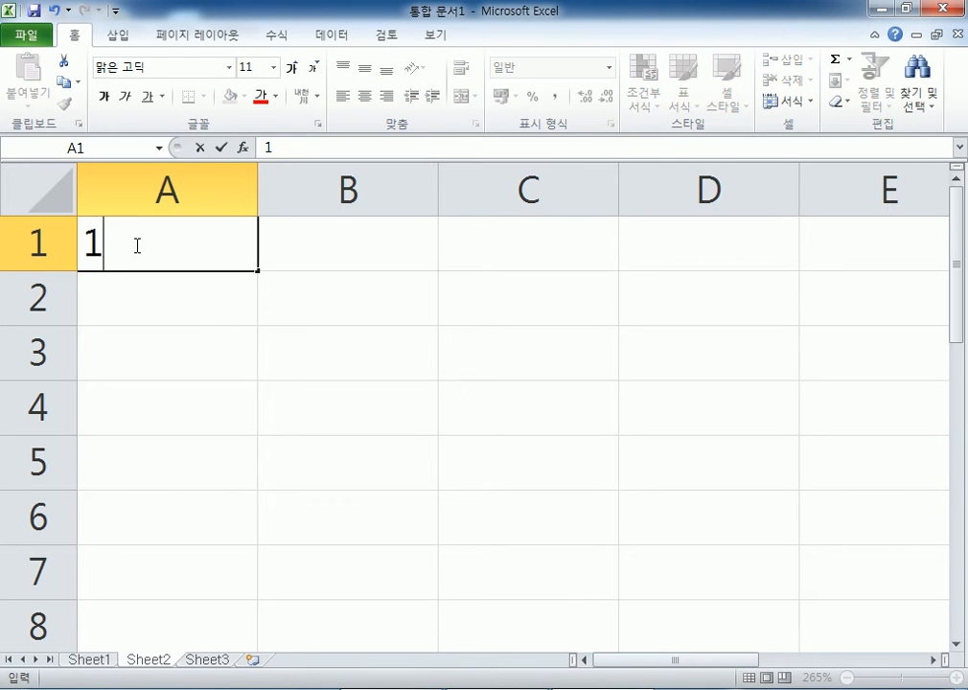
text(위ㄹ 지출)
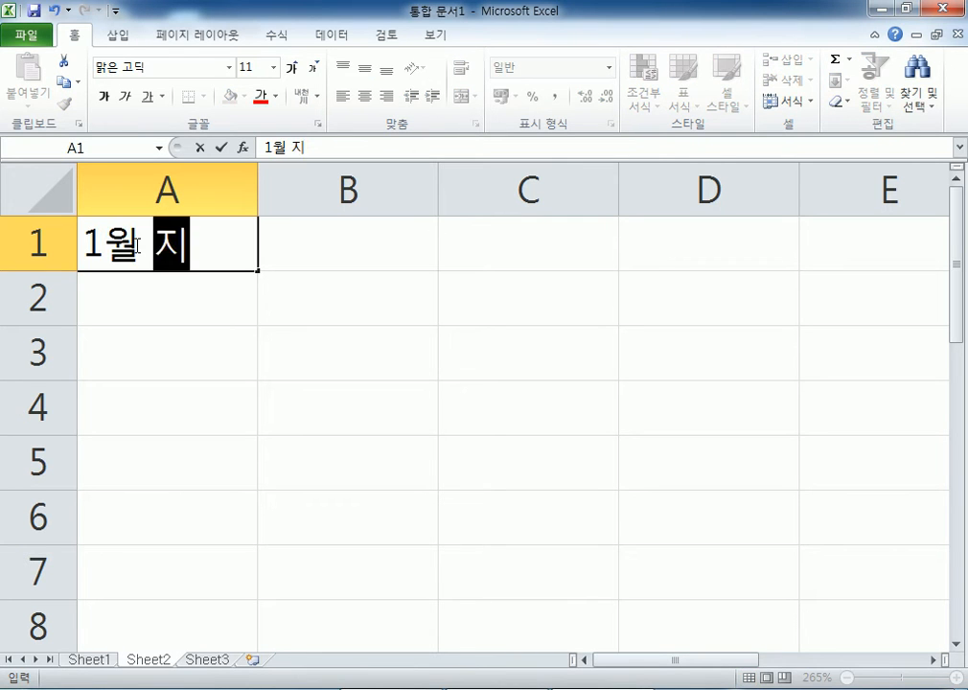
text(내역)
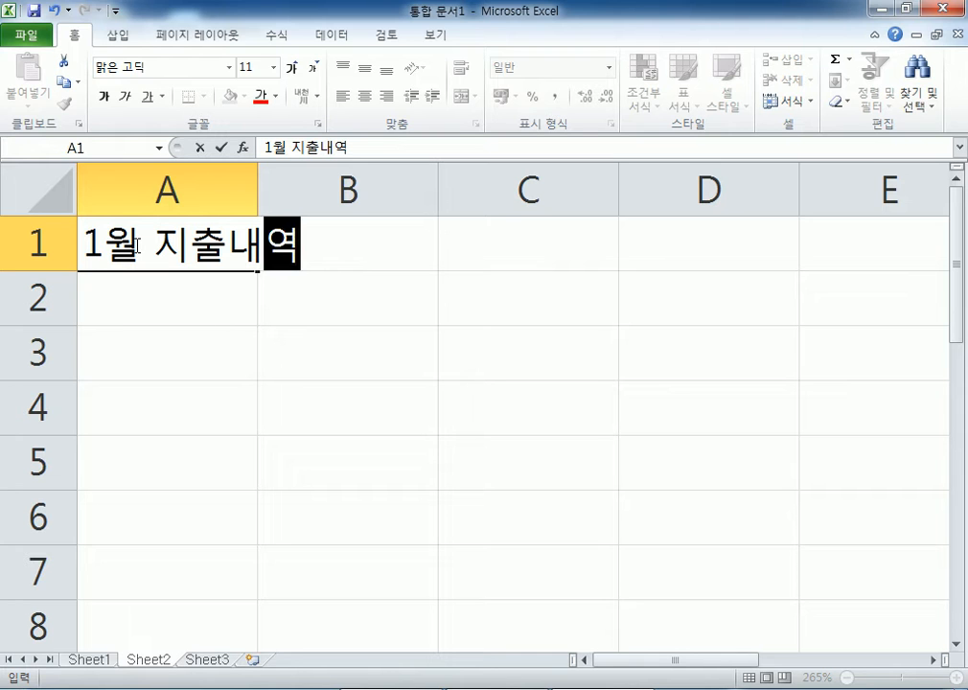
key(F2)
key(Home)
key(Right)
text(일)
key(Delete)
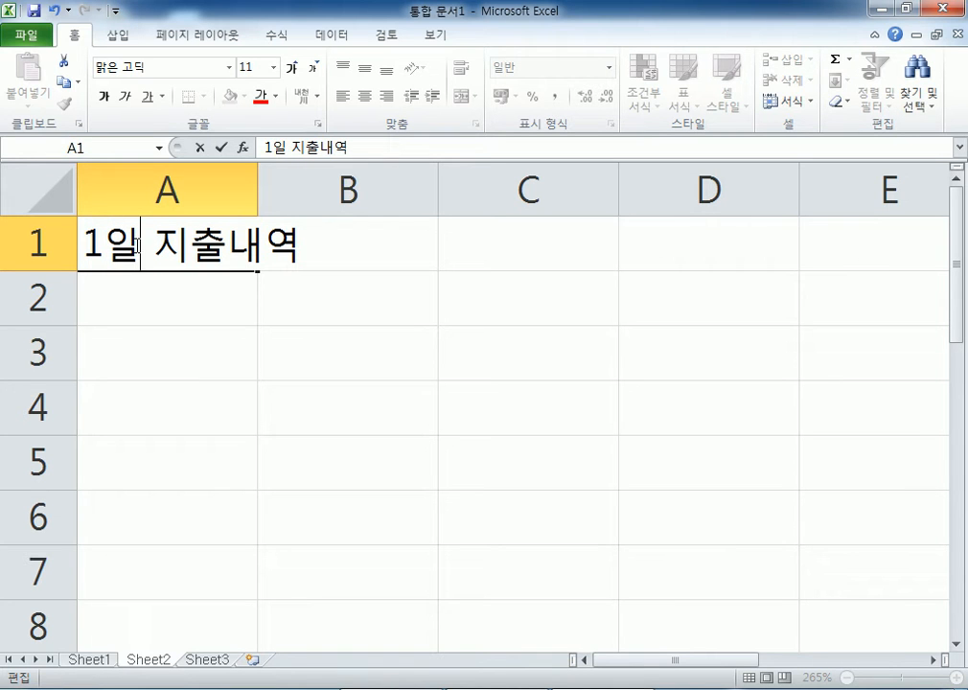
key(Return)
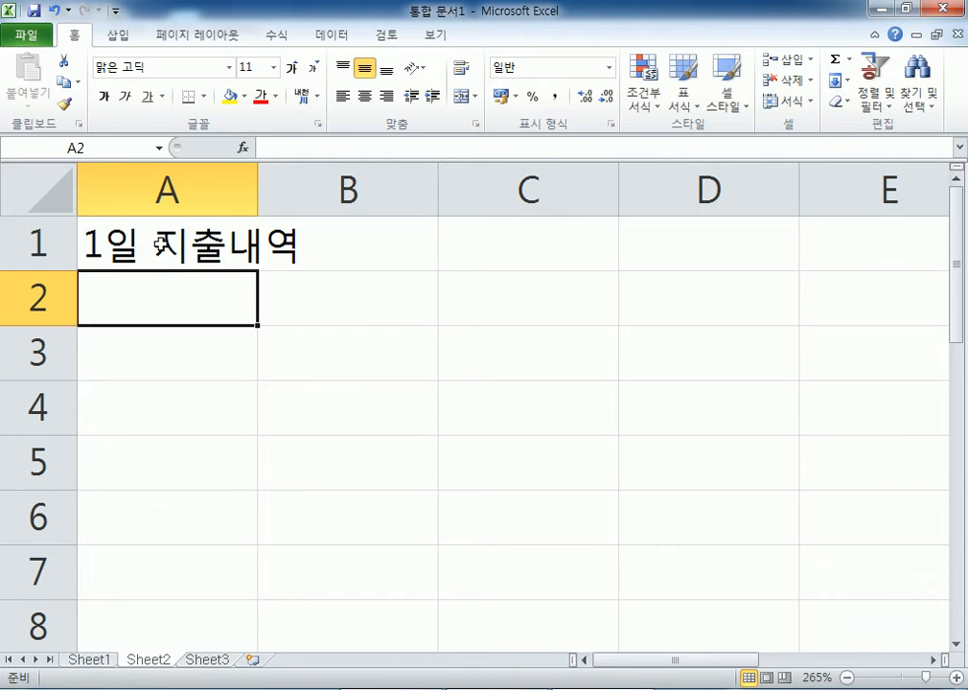
double_click(256, 247)
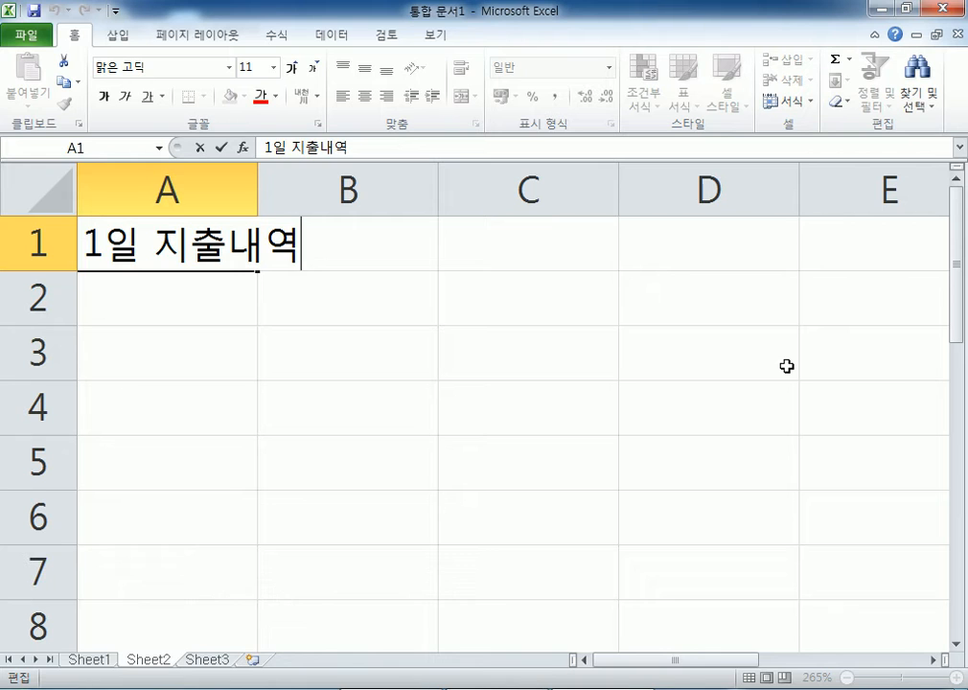
key(Return)
key(Return)
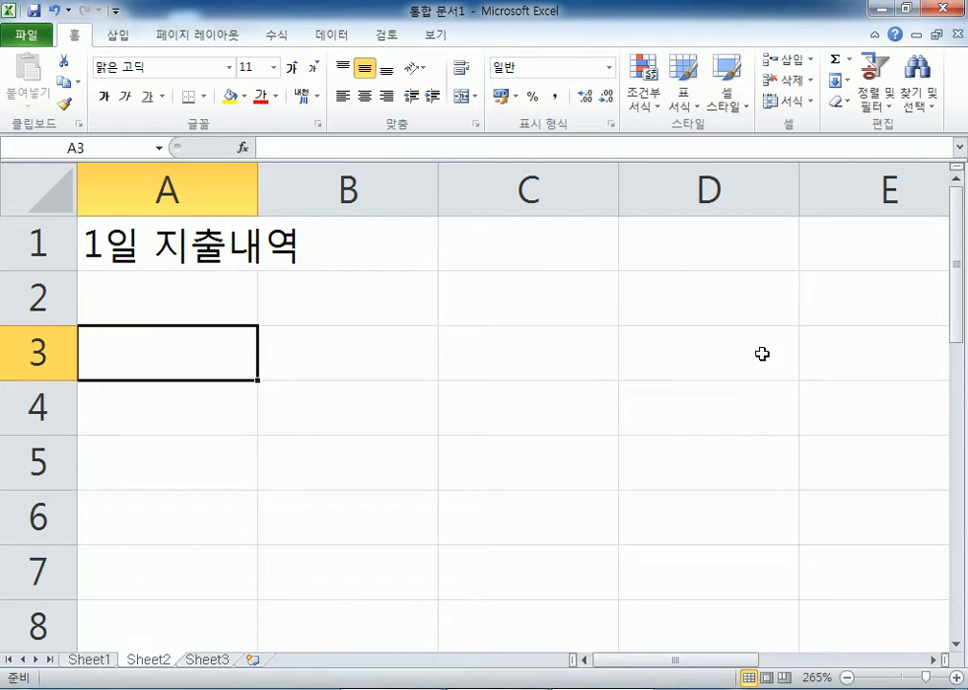
- List 항목, 교통비, 점심 and 영화 down A3:A6
click(60, 242)
click(124, 303)
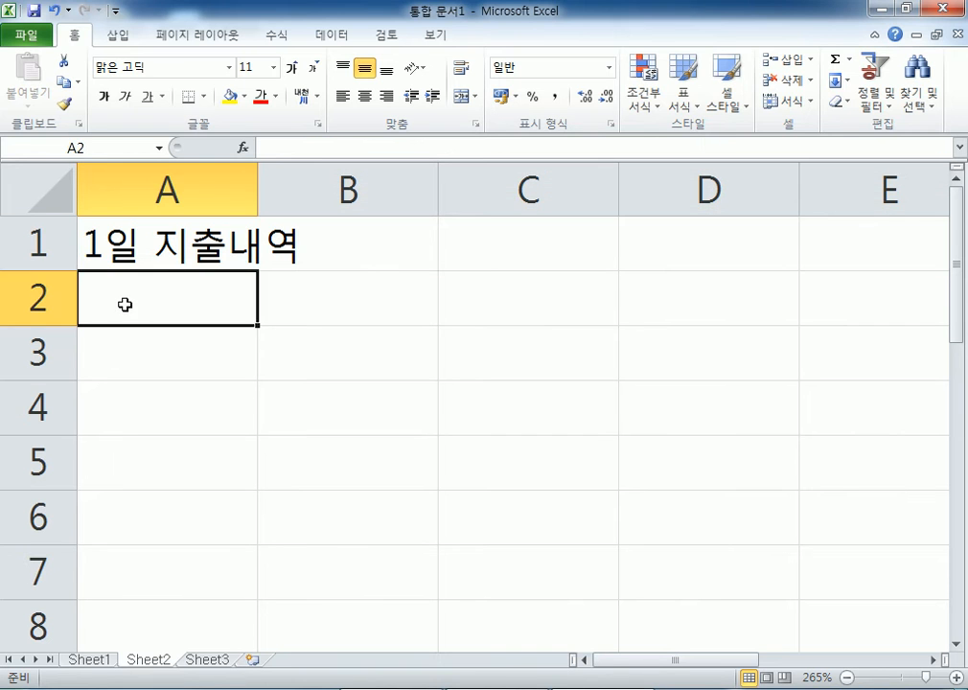
click(128, 347)
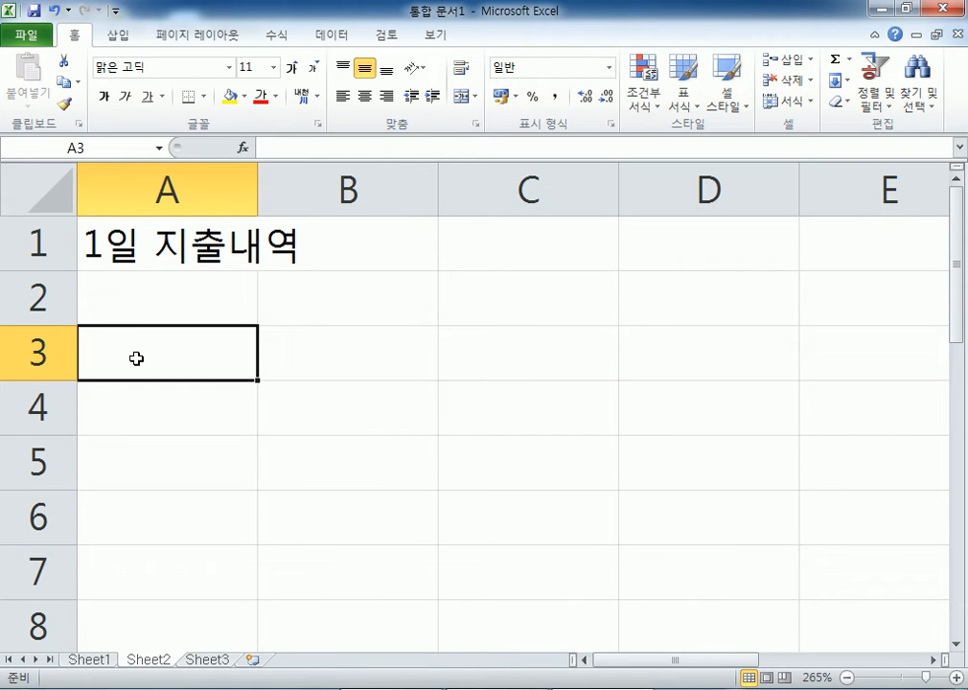
text(항목)
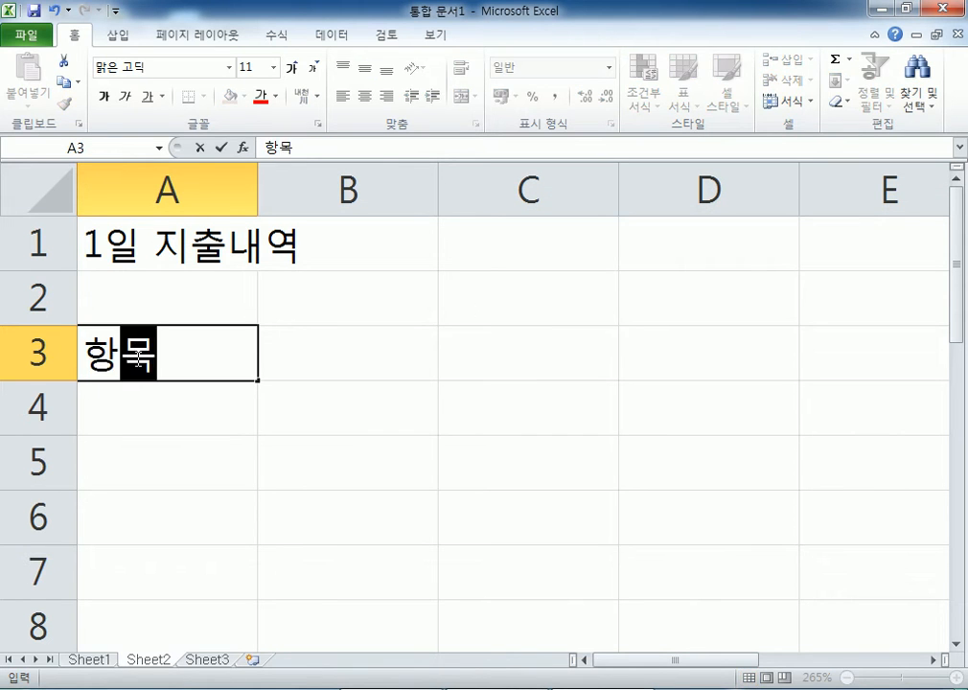
key(Return)
text(교통비)
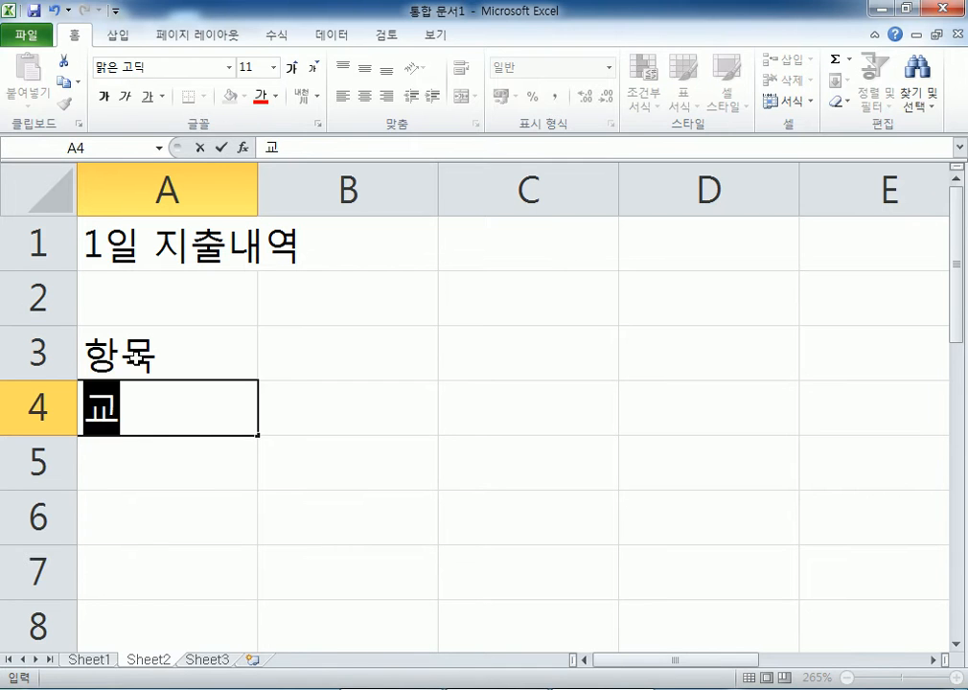
key(Return)
text(점심)
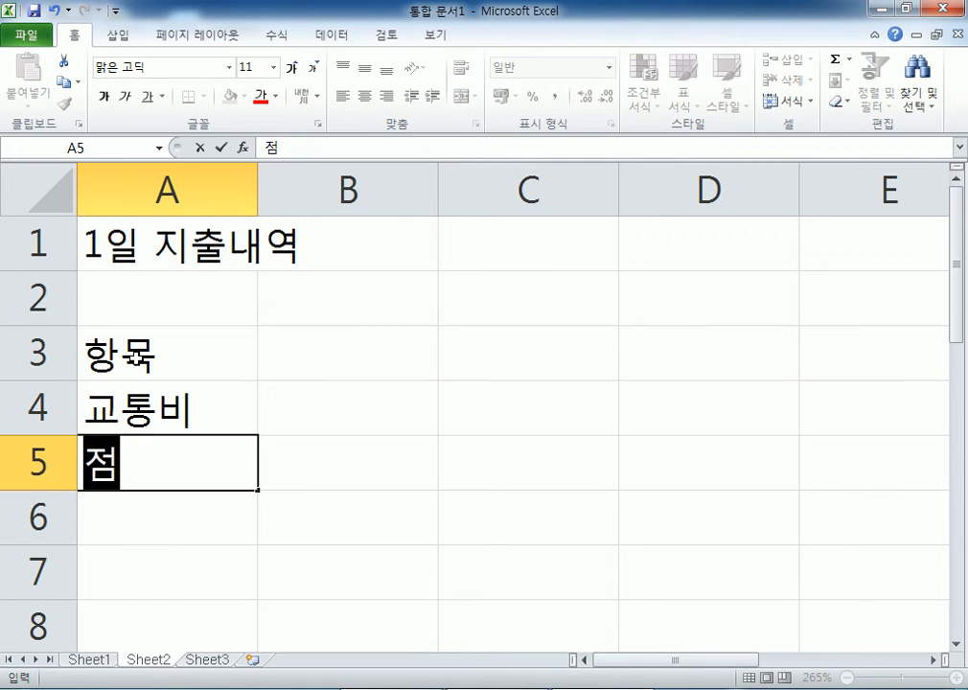
key(Return)
text(영화)
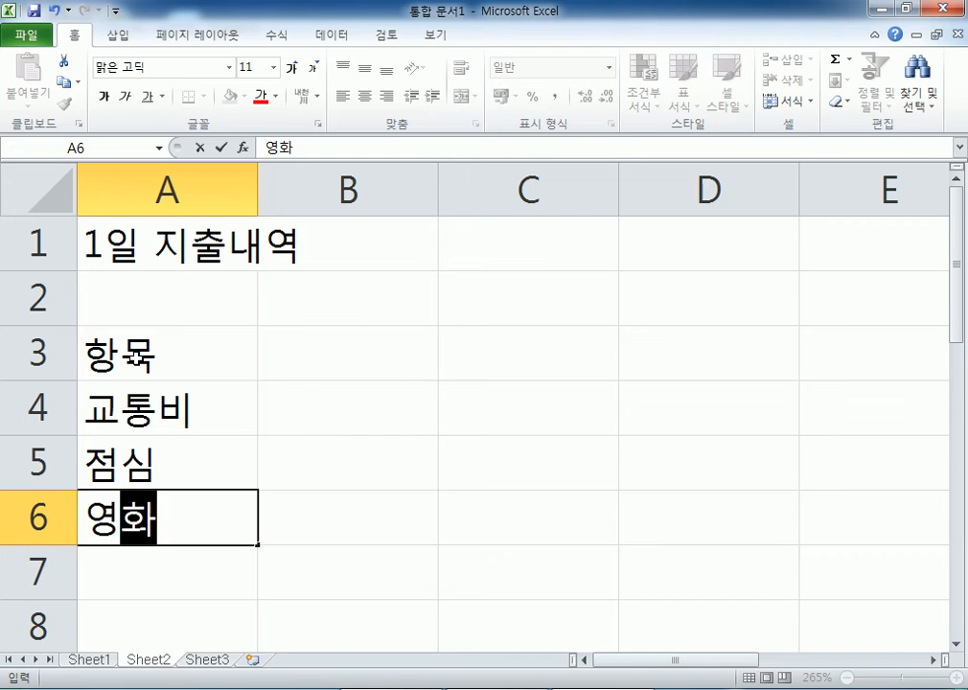
key(Return)
- Add 음료 in A7 and the 금액 header in B3
text(음료)
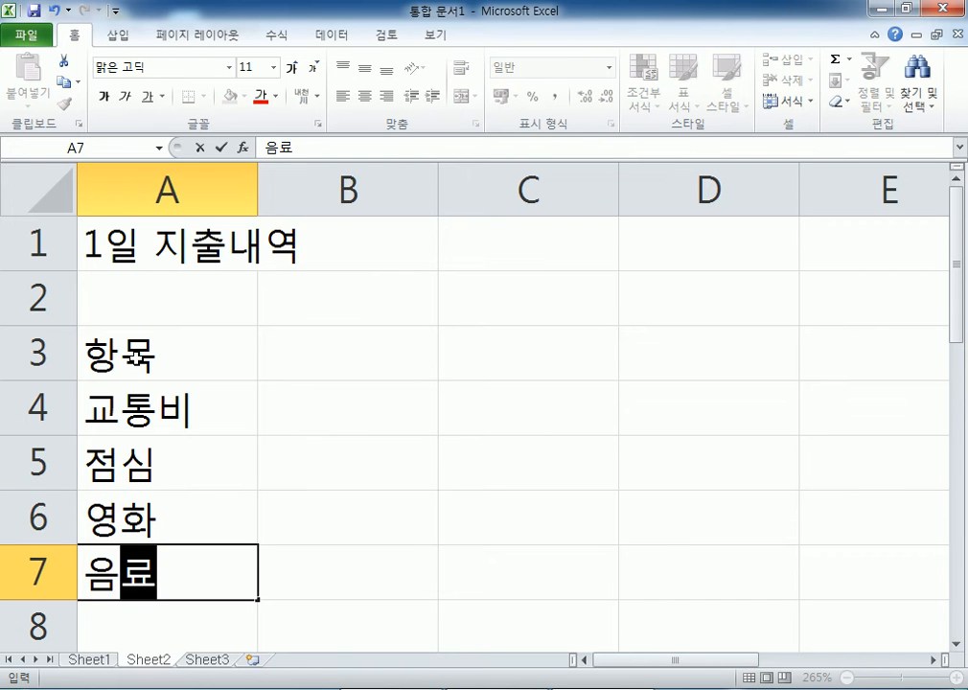
key(Up)
key(Up)
key(Up)
key(Up)
key(Right)
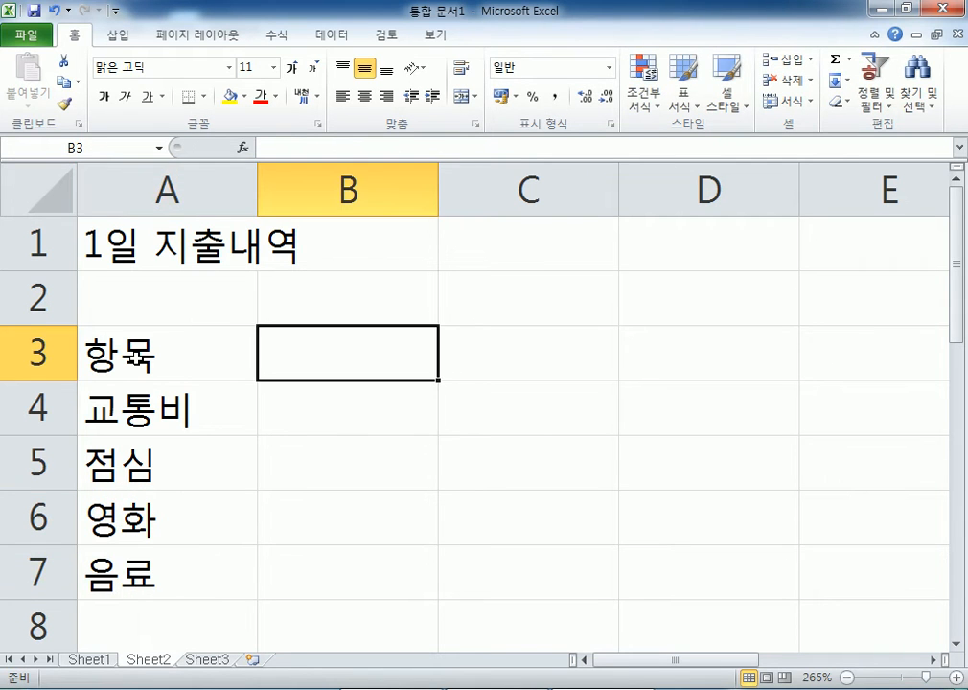
scroll(453, 481, down, 5)
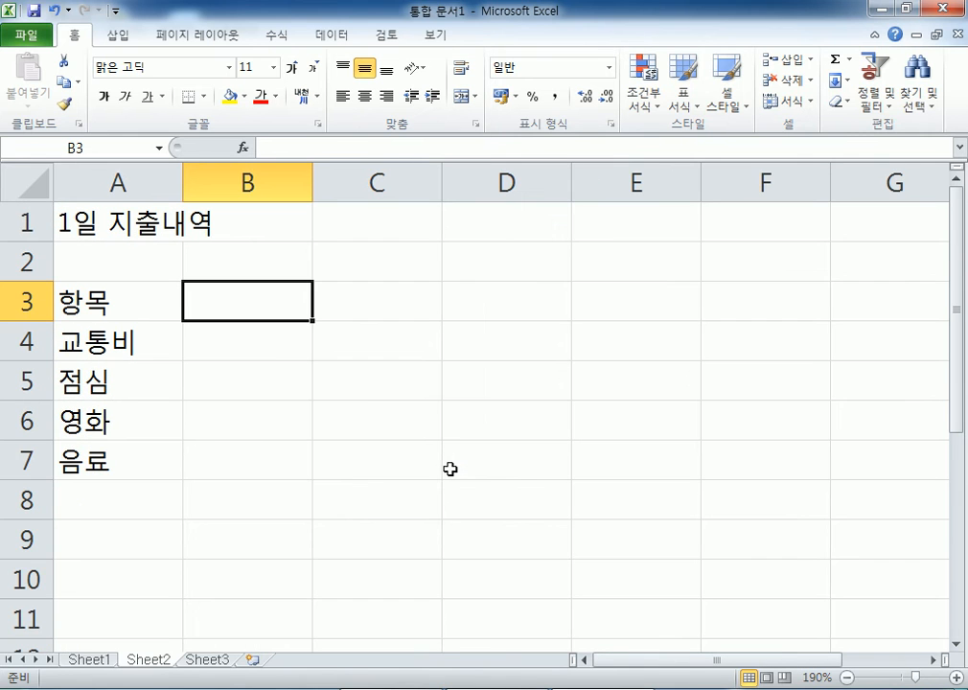
text(그맹)
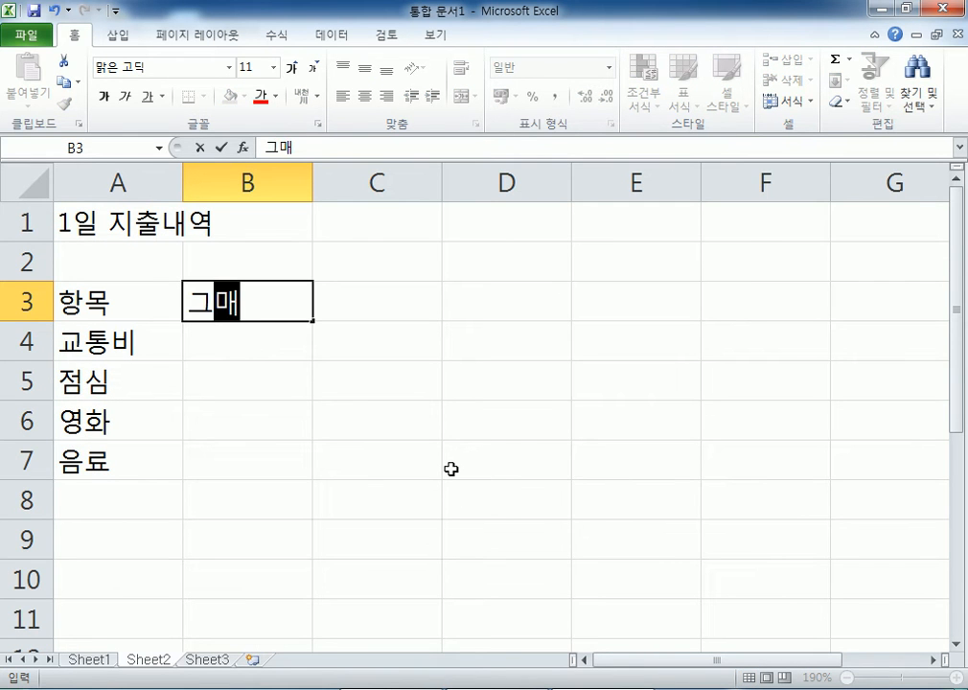
key(BackSpace)
key(BackSpace)
key(BackSpace)
text(ㅁ액)
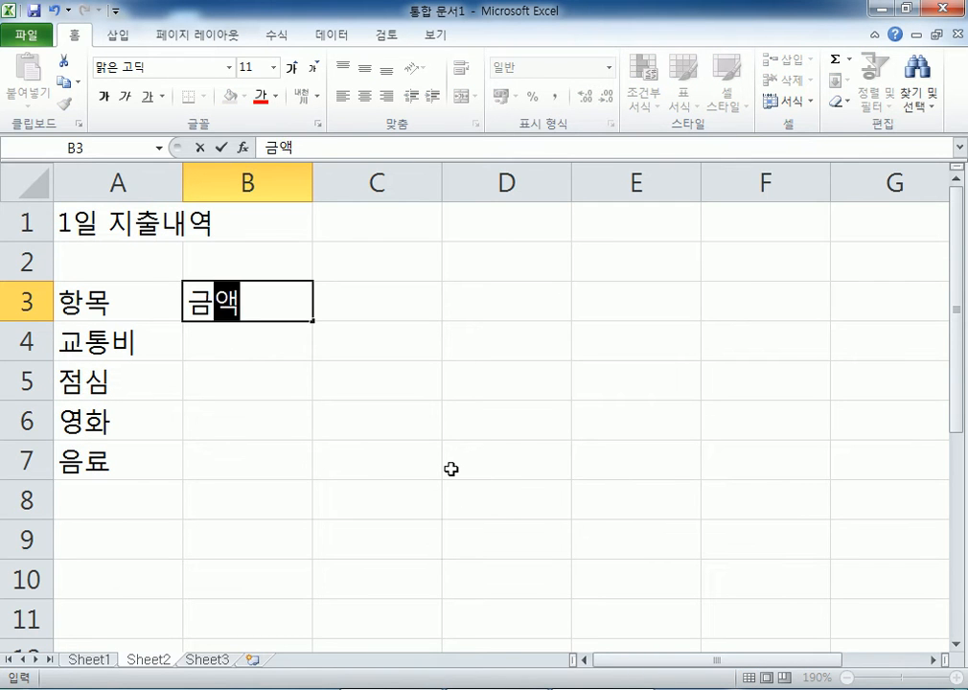
key(Return)
- Enter amounts 5000, 8000, 8000 and 2000 in B4:B7
text(5000)
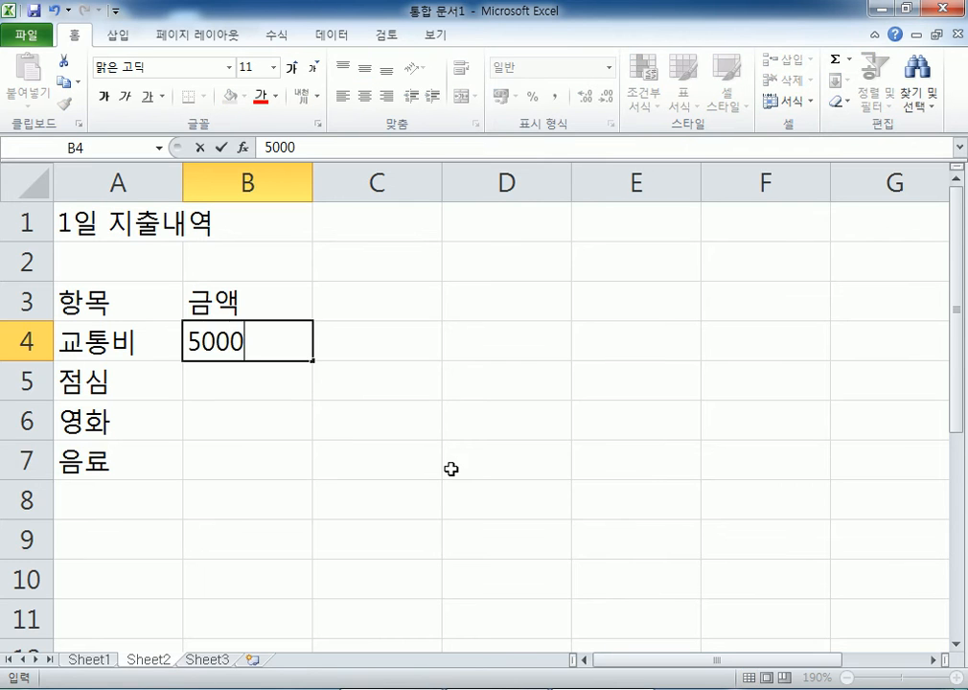
key(Return)
text(8000)
key(Return)
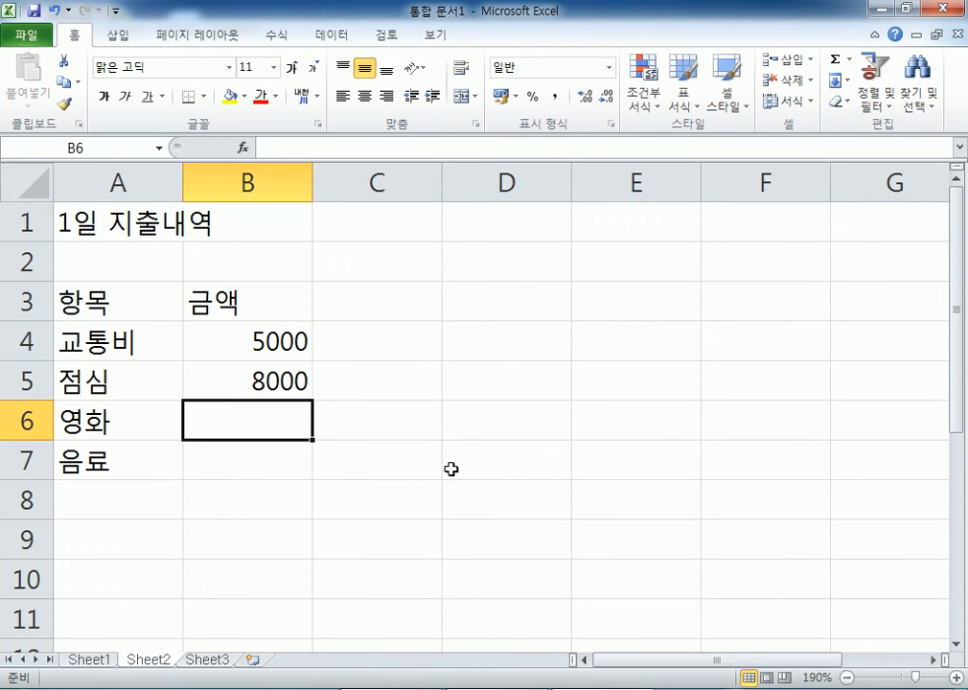
text(8000)
key(Return)
text(2000)
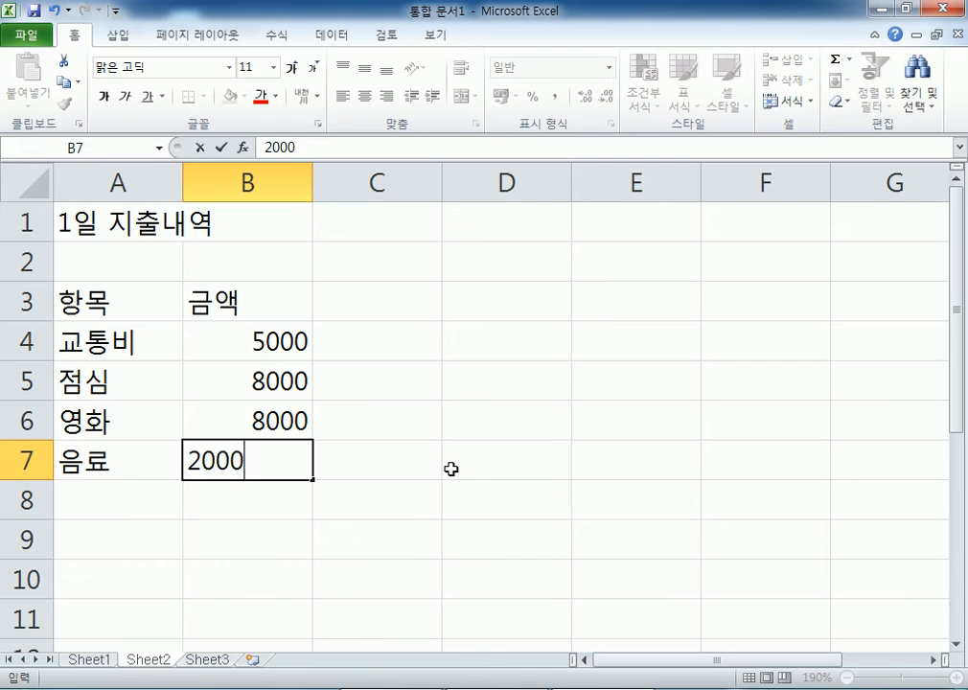
key(Return)
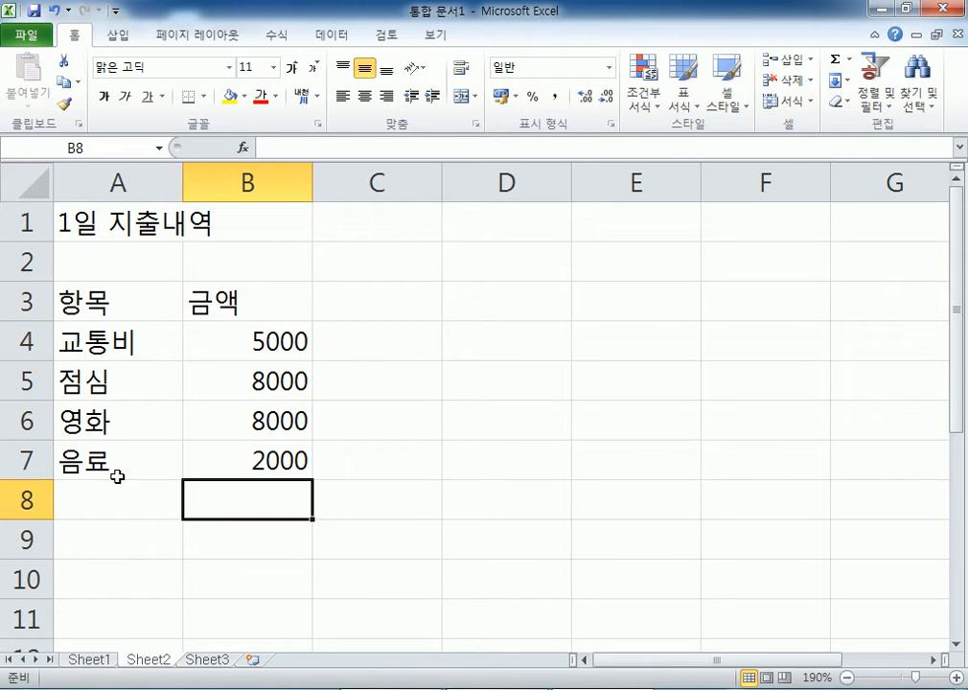
drag(229, 350, 245, 462)
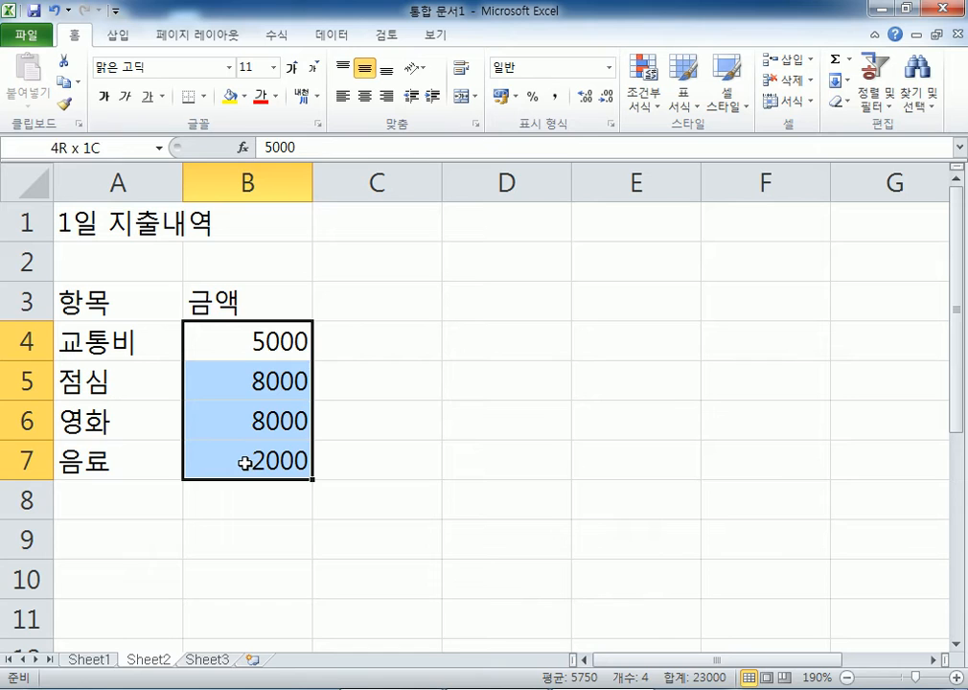
click(108, 484)
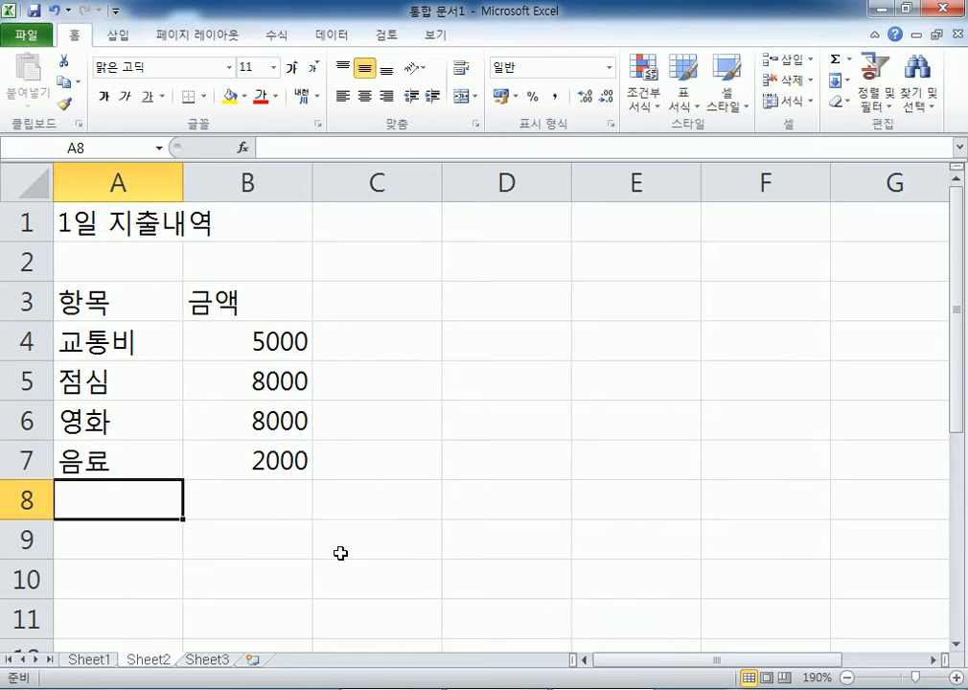
click(275, 501)
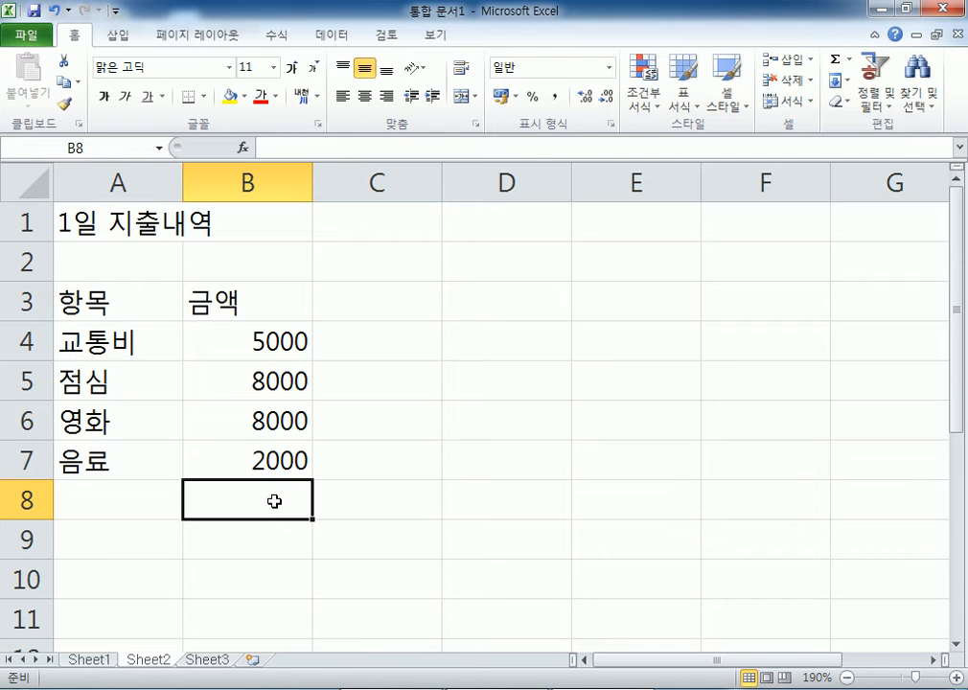
scroll(192, 417, down, 3)
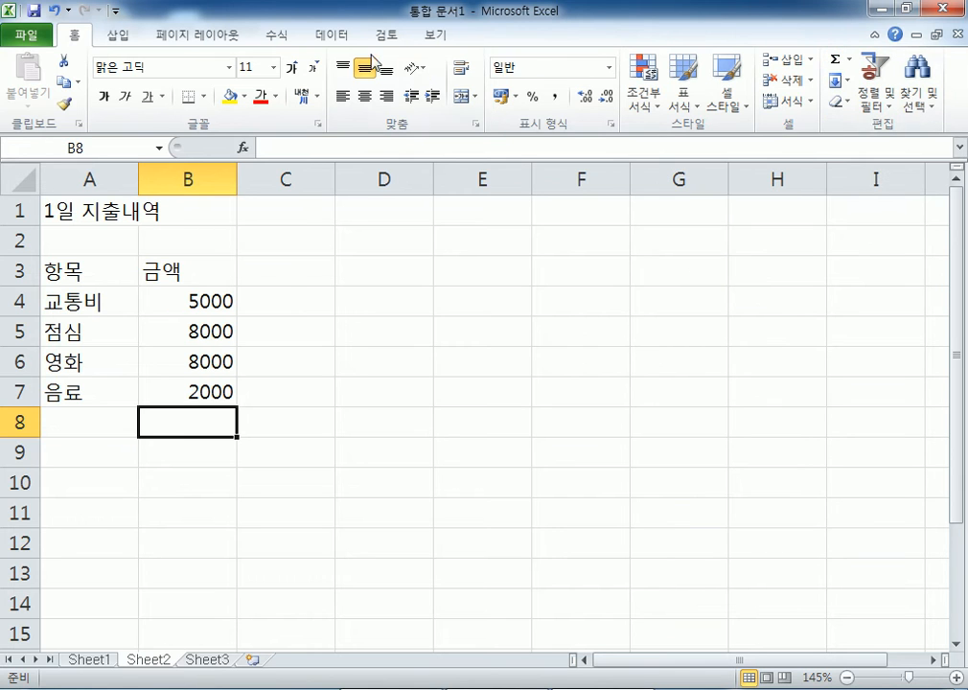
- Use AutoSum to put =SUM(B4:B7) in B8, showing 23000
click(275, 43)
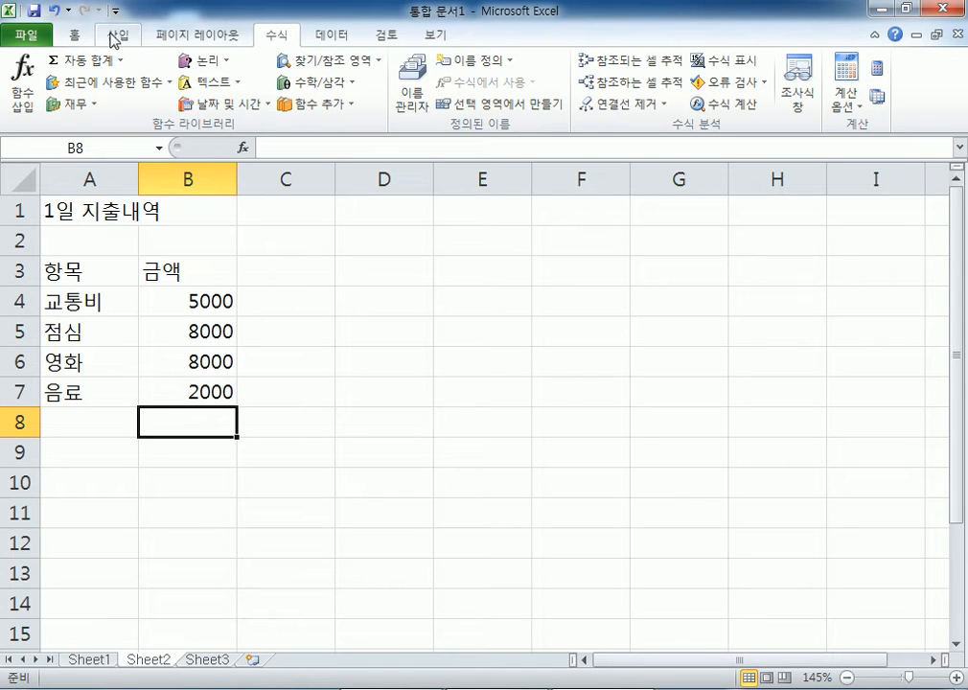
click(76, 36)
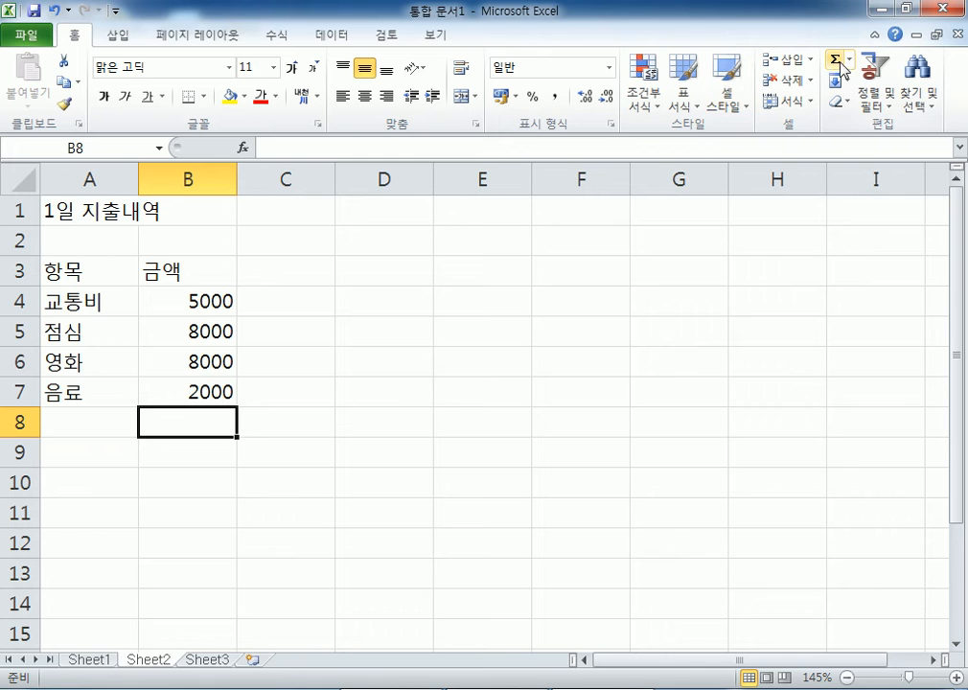
click(837, 63)
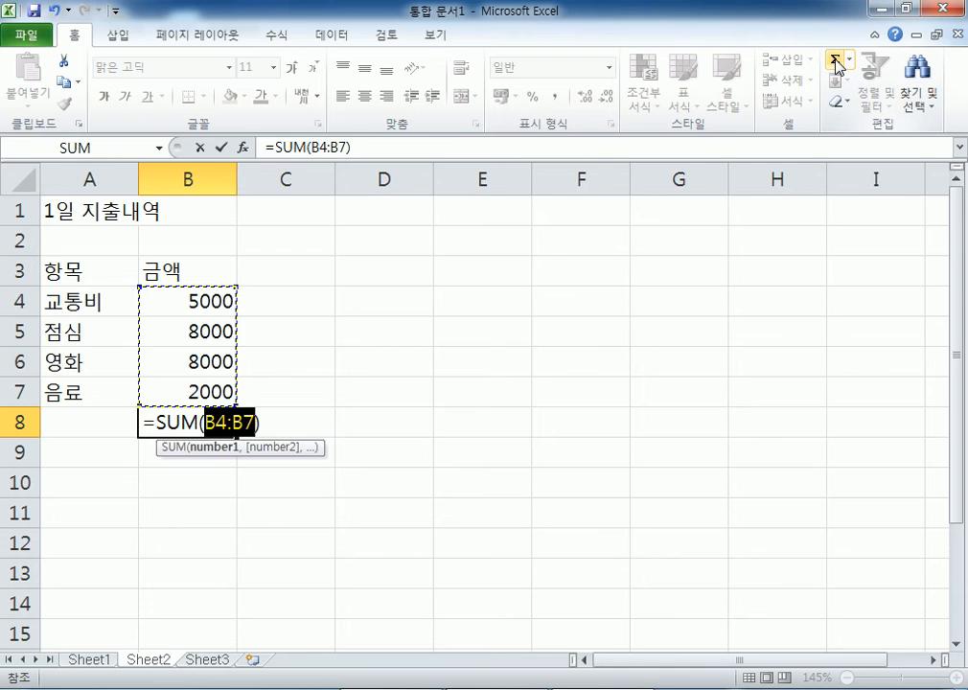
key(Escape)
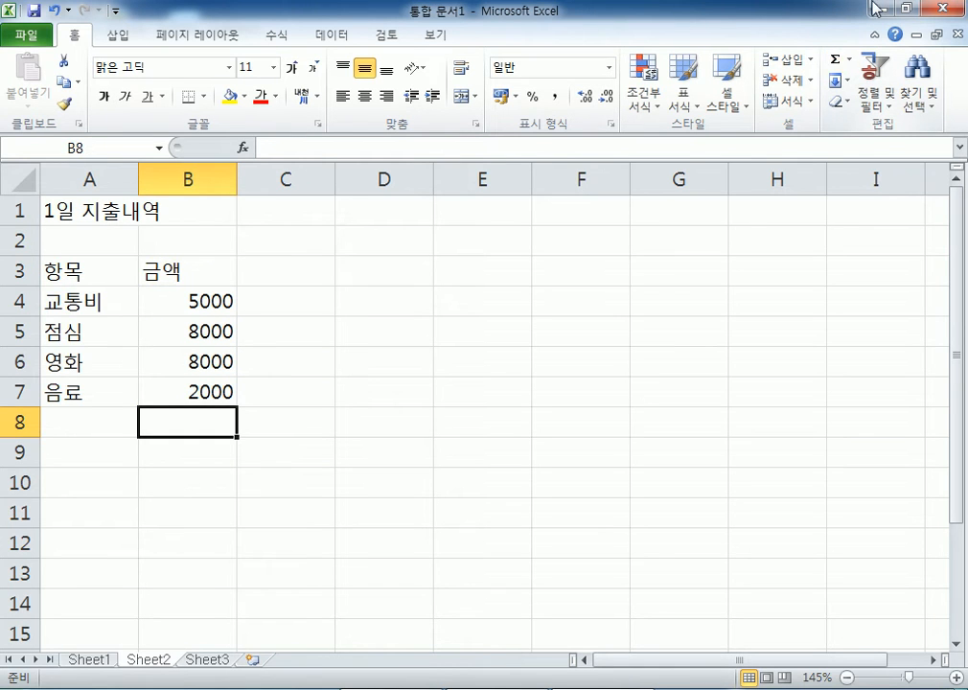
click(837, 63)
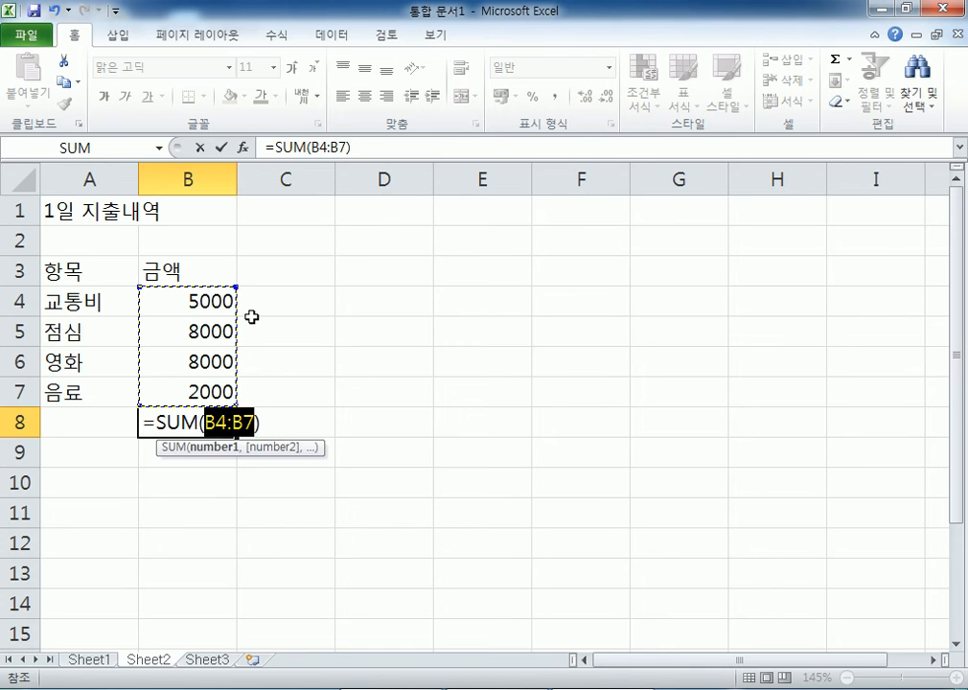
key(Return)
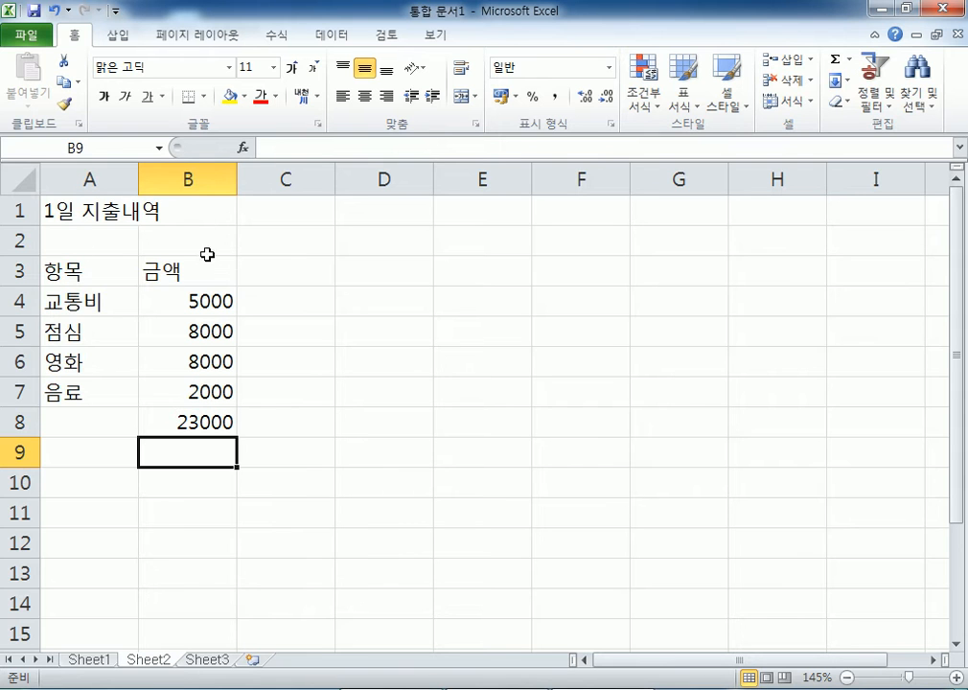
click(203, 659)
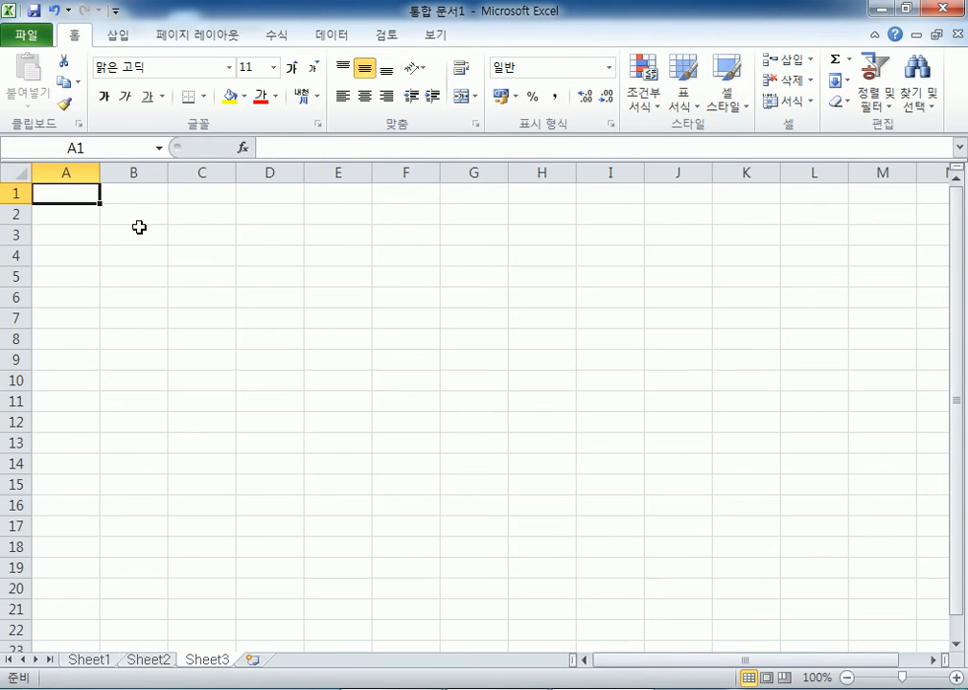
click(150, 659)
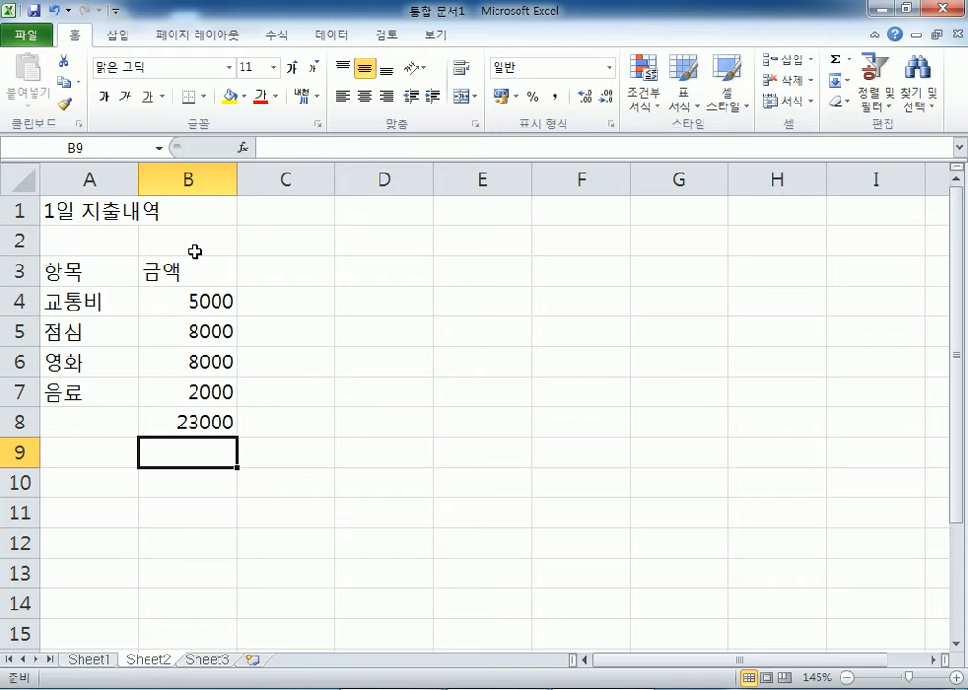
drag(82, 210, 175, 415)
click(211, 661)
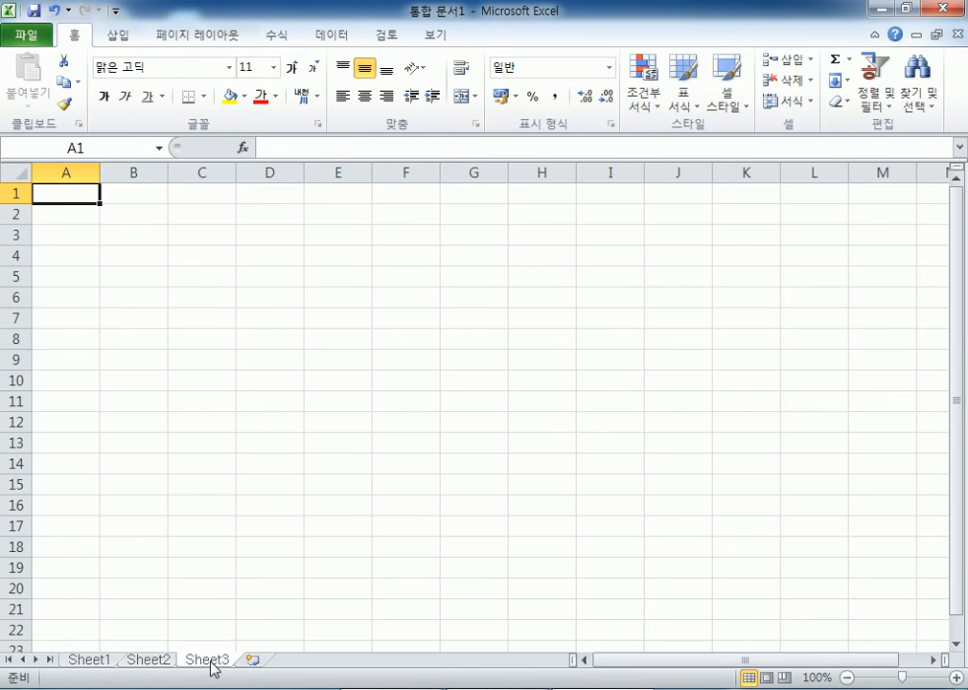
click(149, 661)
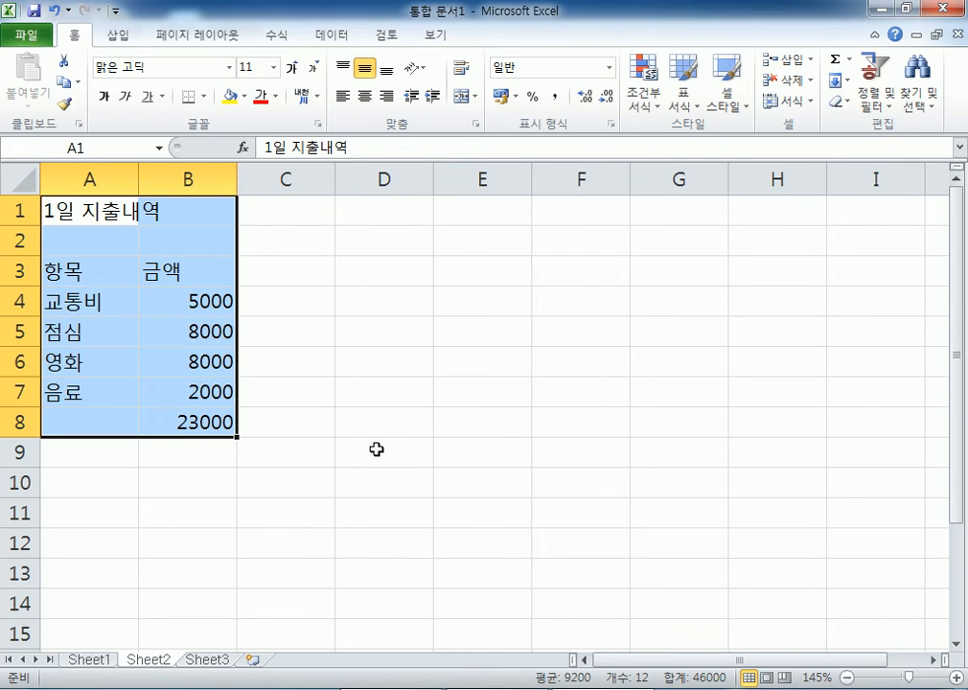
click(377, 450)
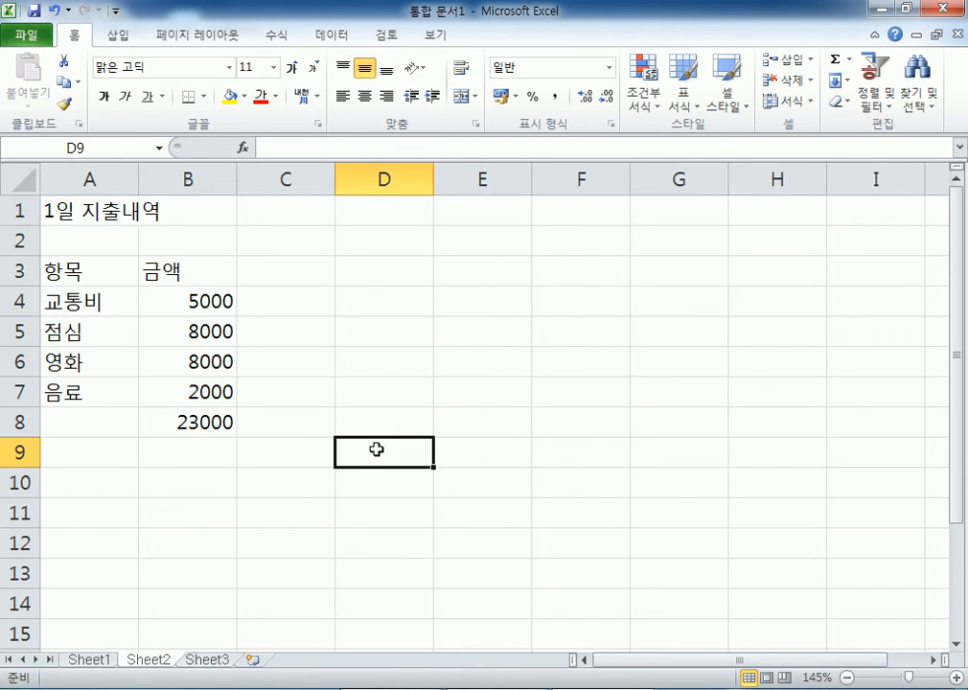
click(59, 211)
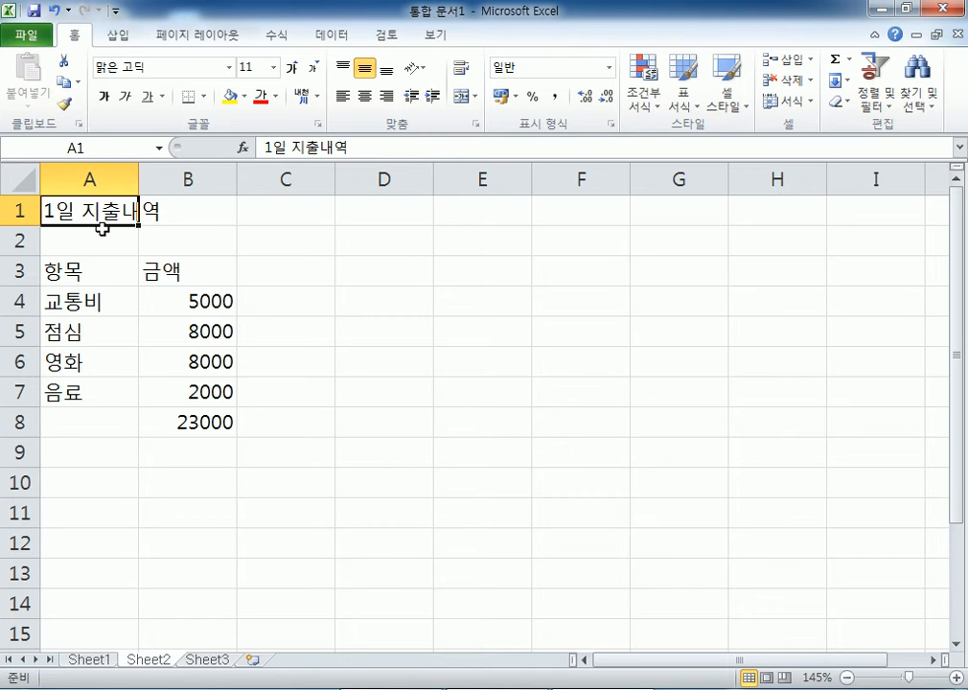
click(367, 219)
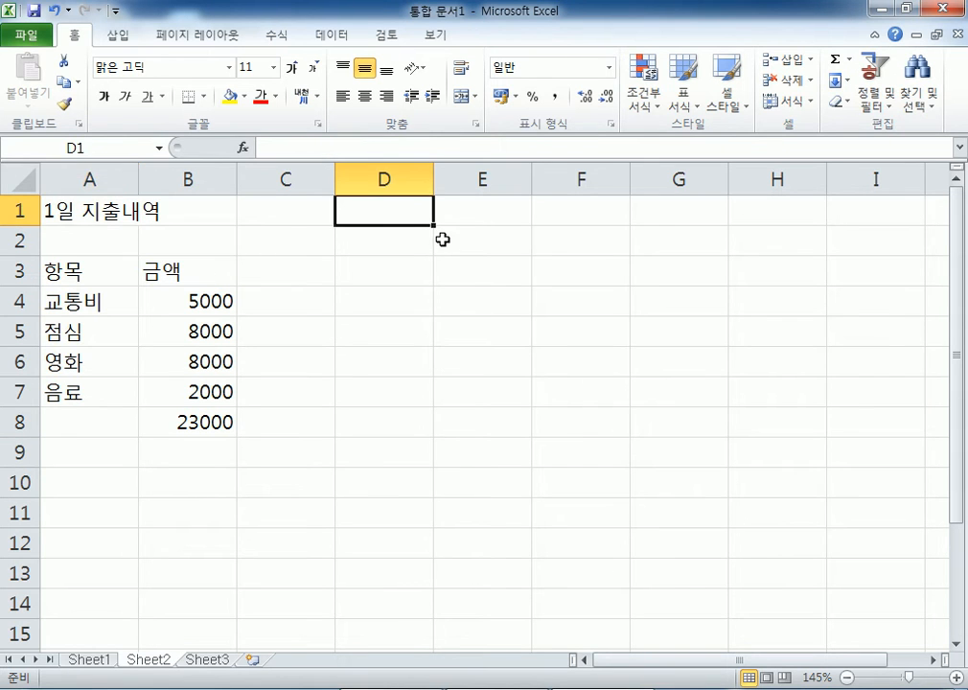
click(654, 213)
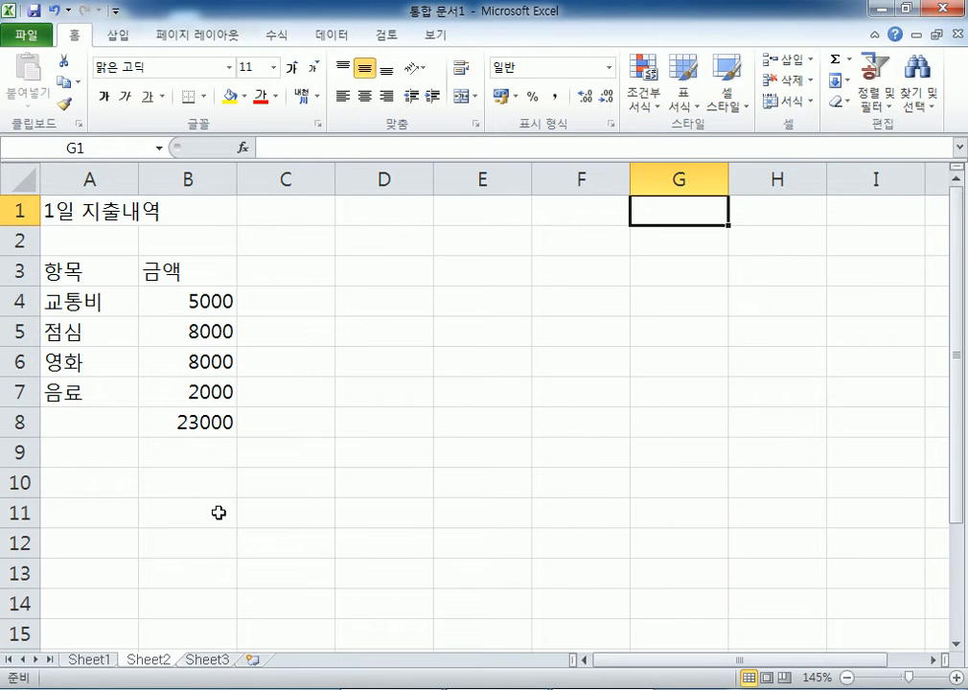
- Title D1 as 1월 2일 and add the 항목 header in D3
click(48, 211)
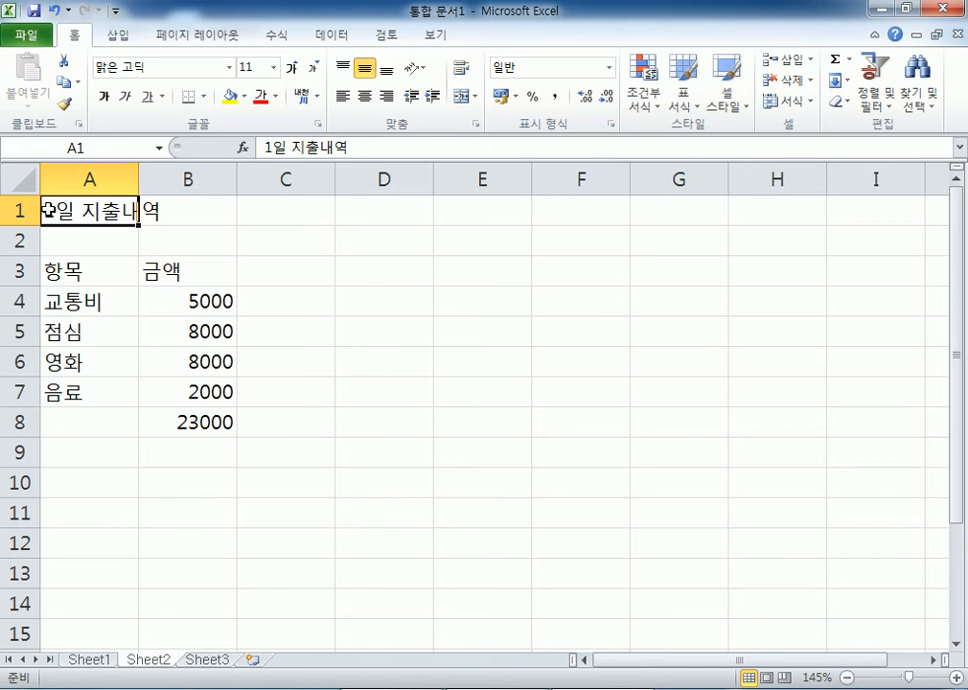
click(360, 212)
text(1월 2일)
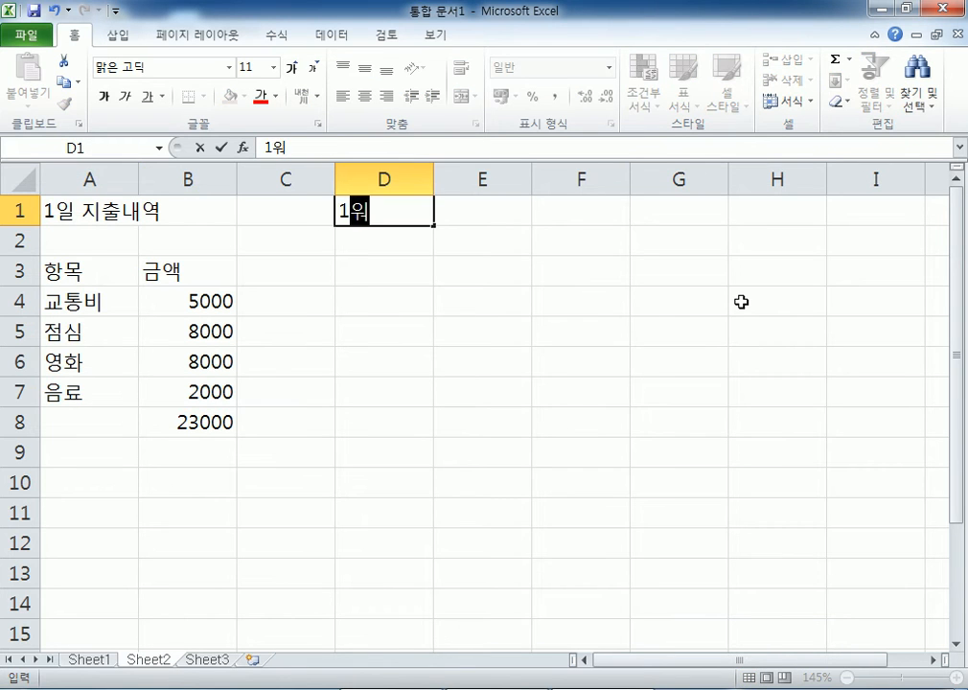
key(Return)
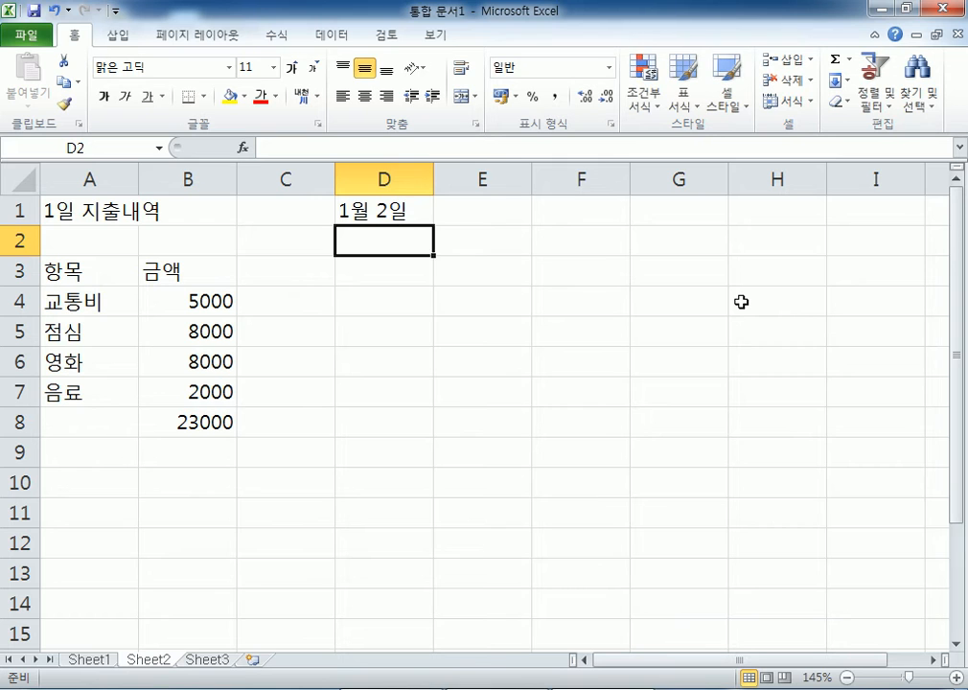
key(Return)
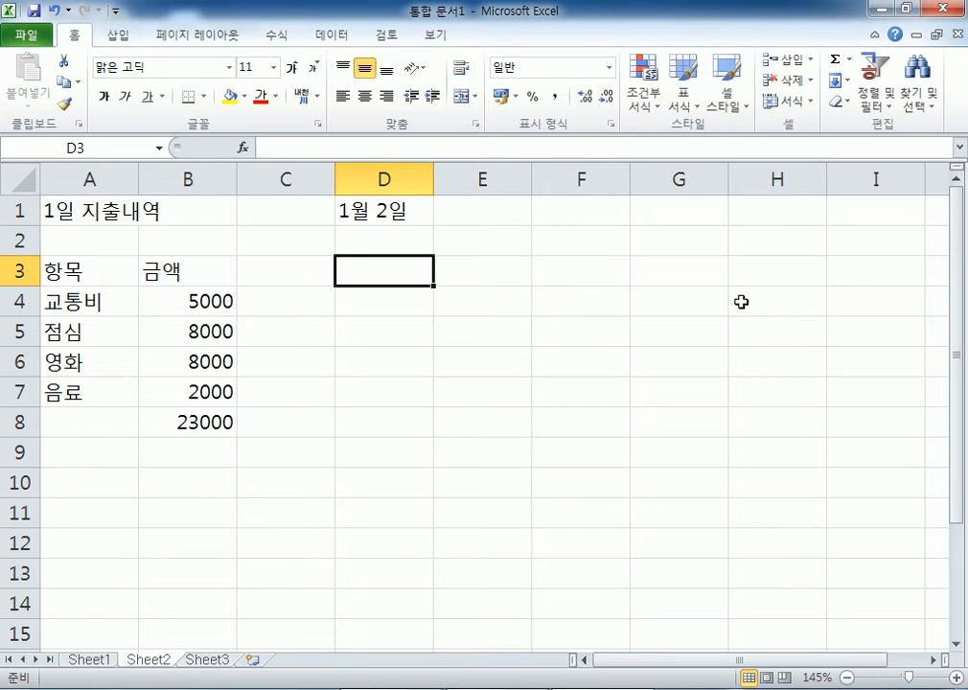
text(항목)
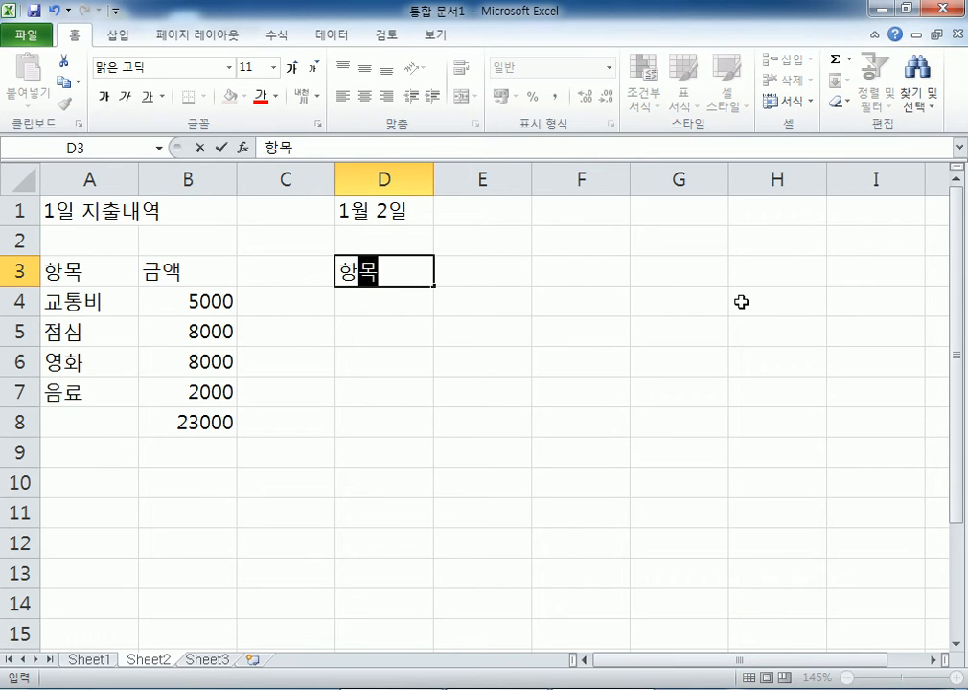
key(Return)
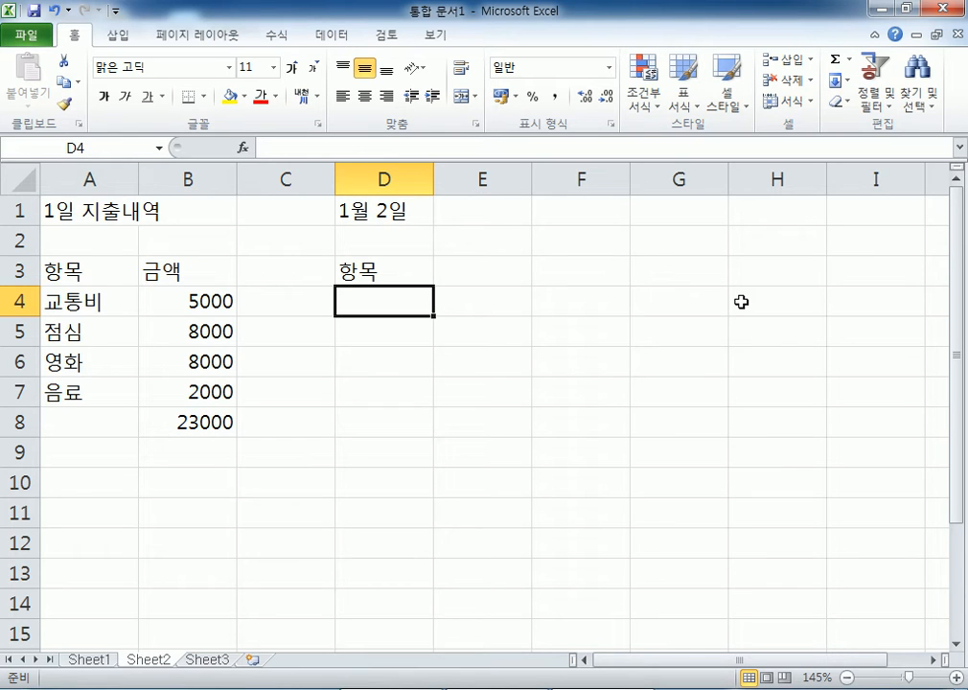
- List 교통비, 저녁, 커피, 회식 and 과자 down D4:D8
text(교통비)
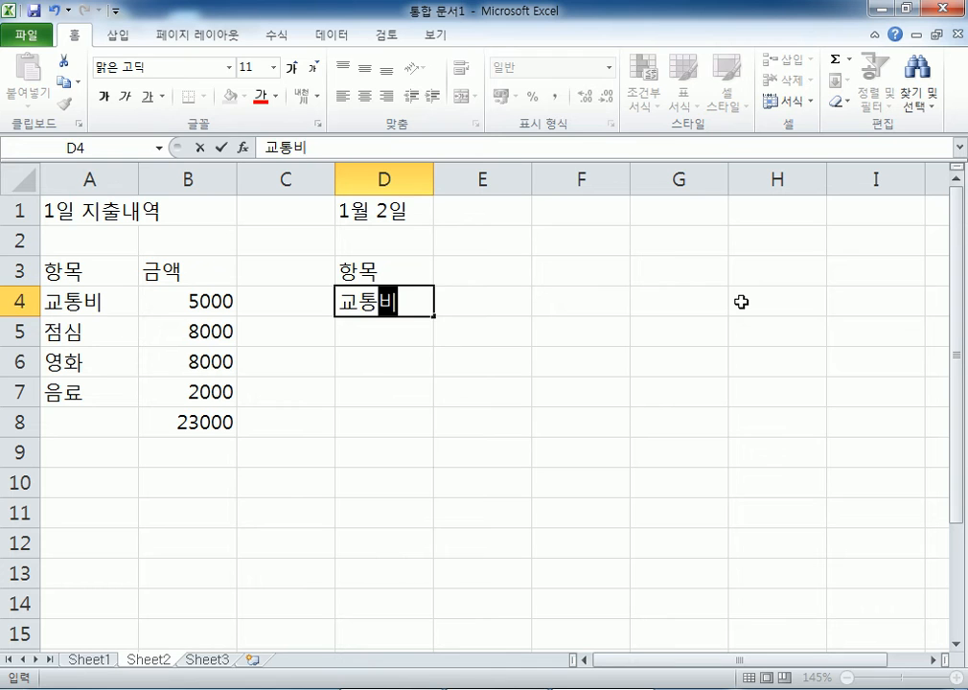
key(Return)
text(저녁)
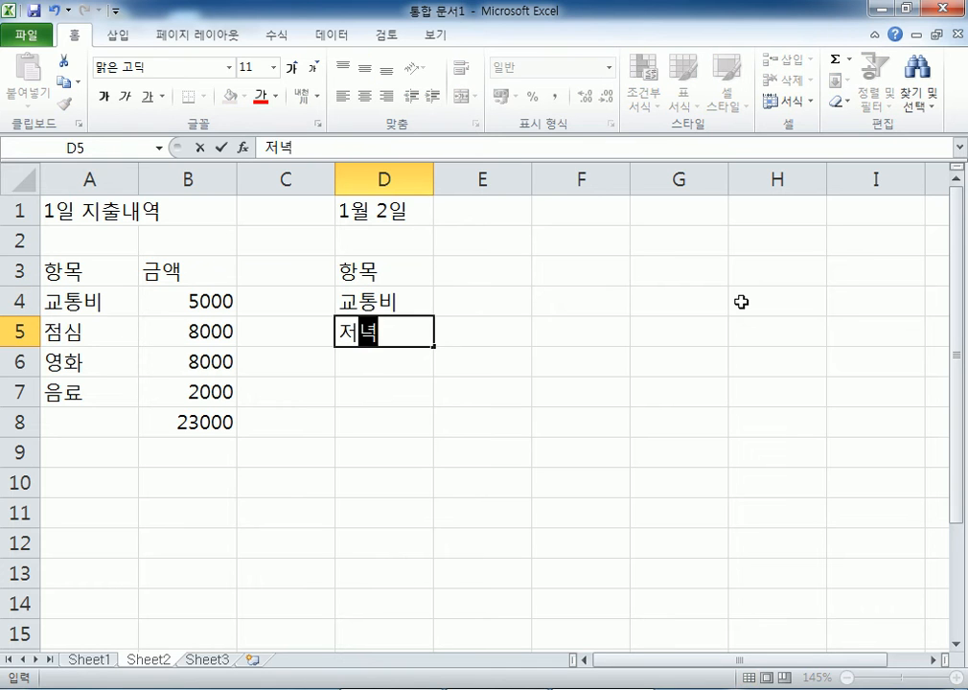
key(Return)
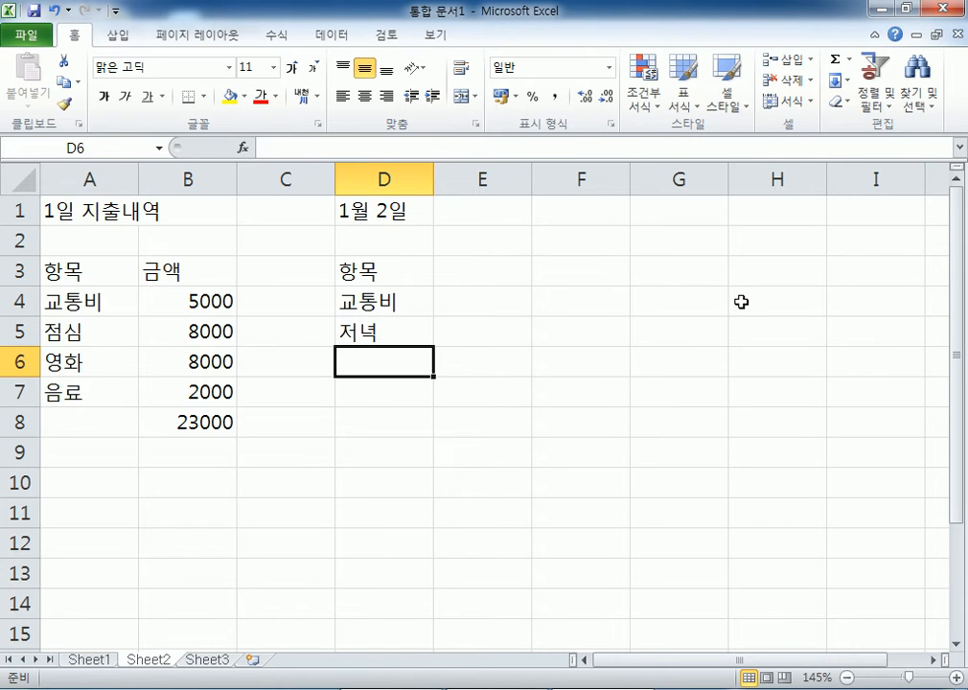
text(컾ㅇ)
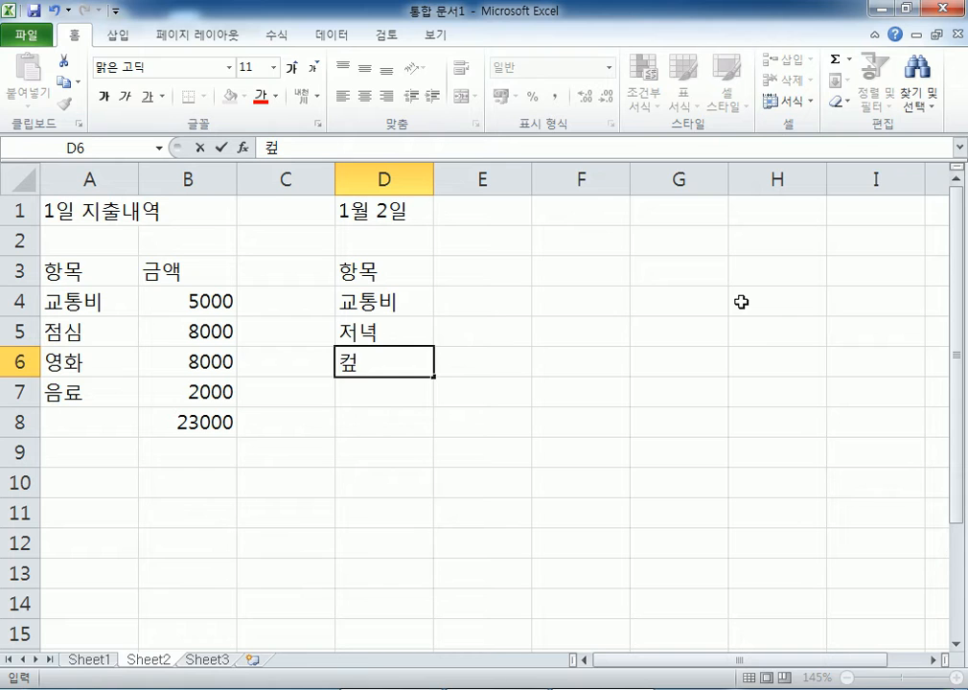
key(BackSpace)
key(BackSpace)
text(커피)
key(Return)
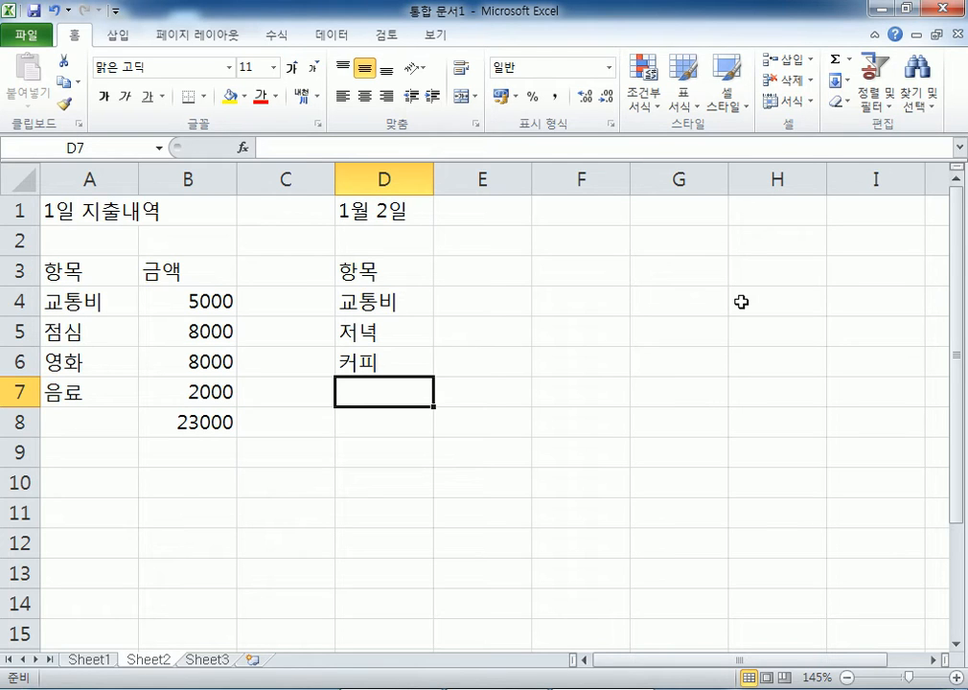
text(회식)
key(Return)
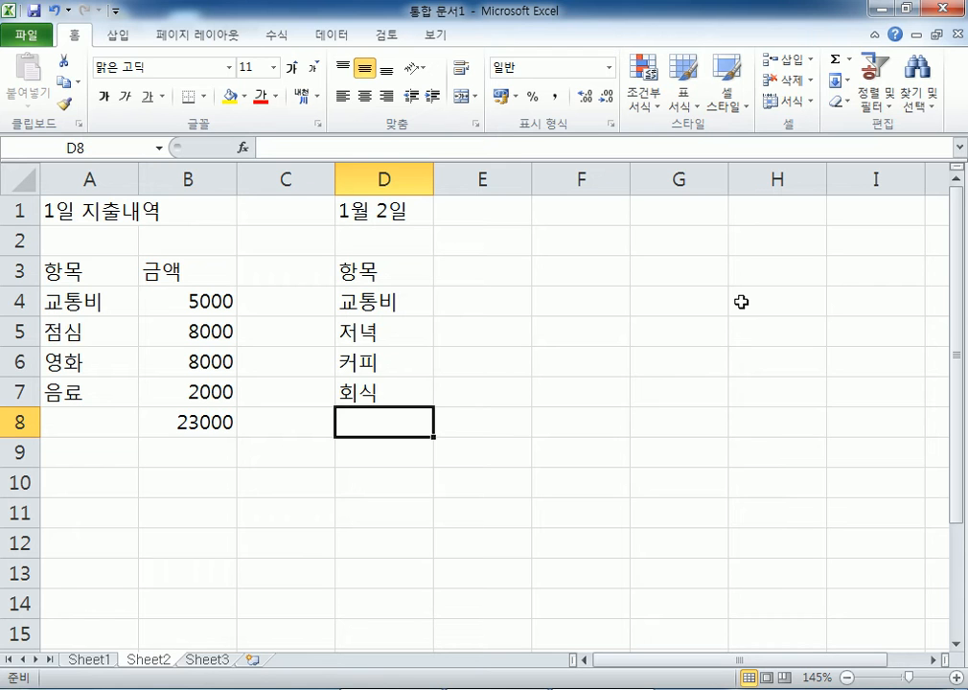
text(과자)
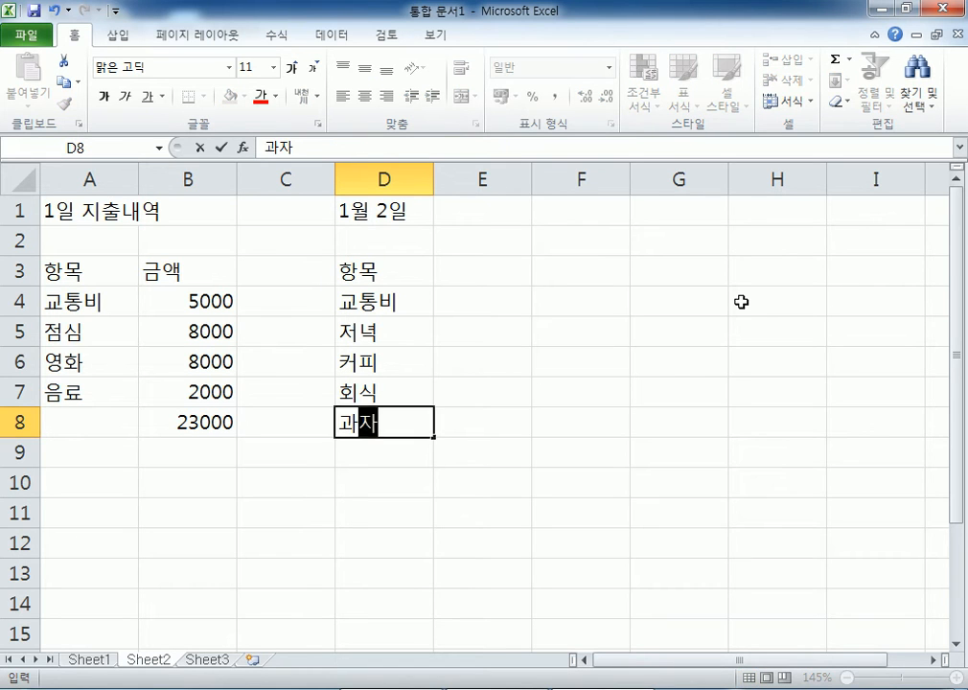
key(Return)
- Add the 금액 header in E3 with 3500 and 6500 in E4:E5
key(Up)
key(Up)
key(Up)
key(Up)
key(Up)
key(Up)
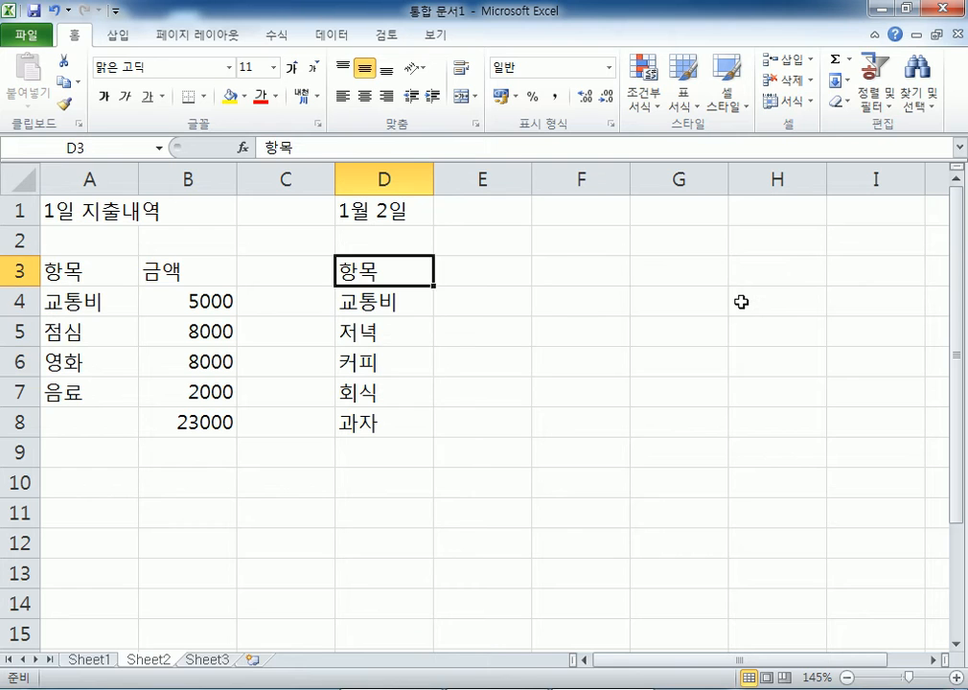
key(Right)
text(그ㅁ액)
key(Return)
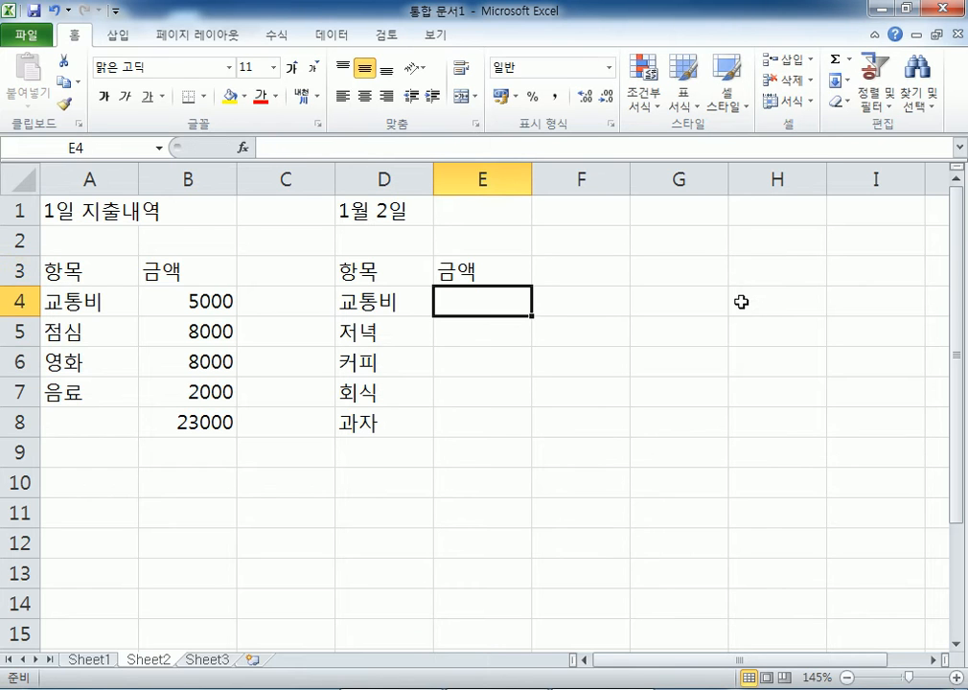
text(3500)
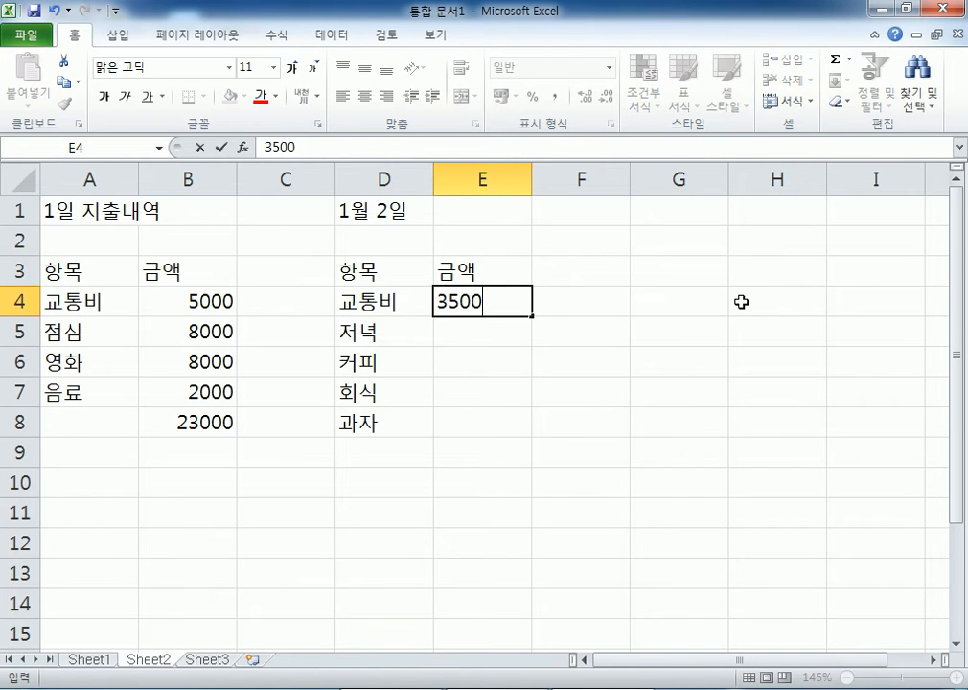
key(Return)
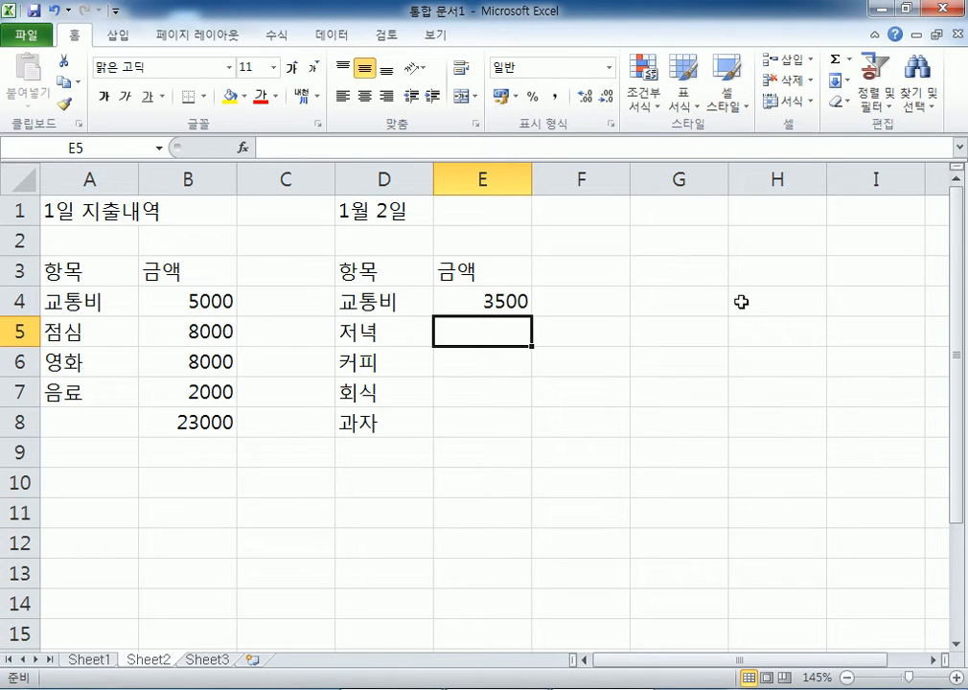
text(6500)
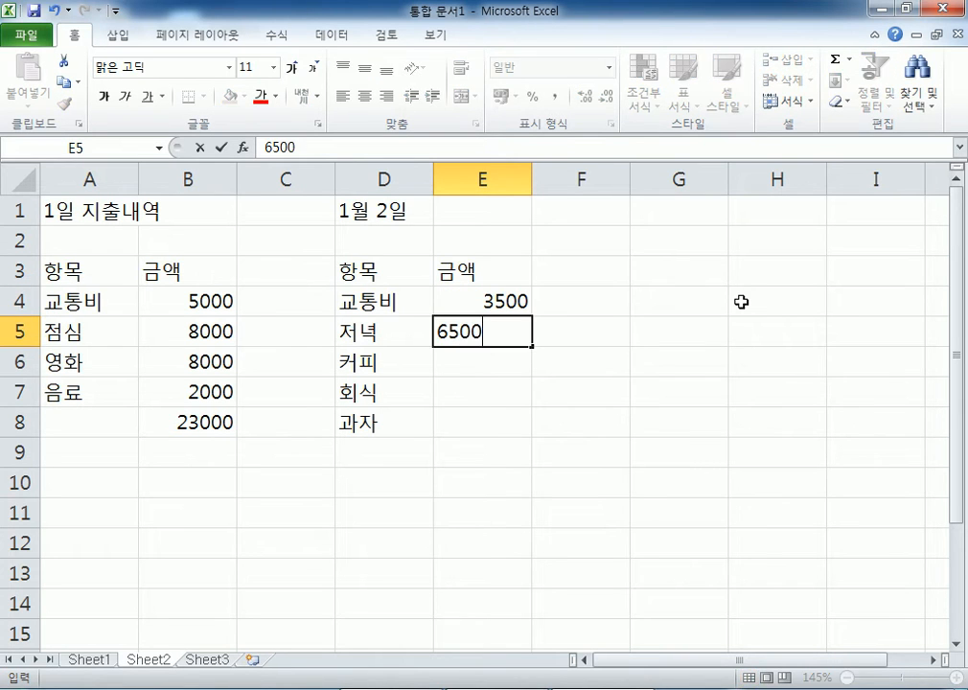
key(Return)
- Enter 1500, 32000 and 2700 in E6:E8
text(1500)
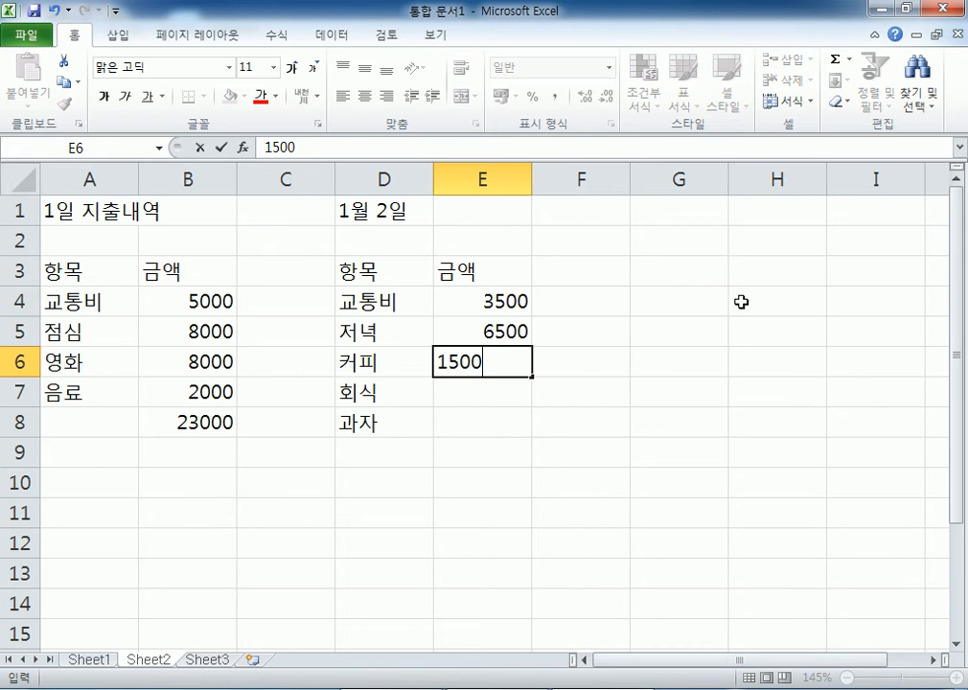
key(Return)
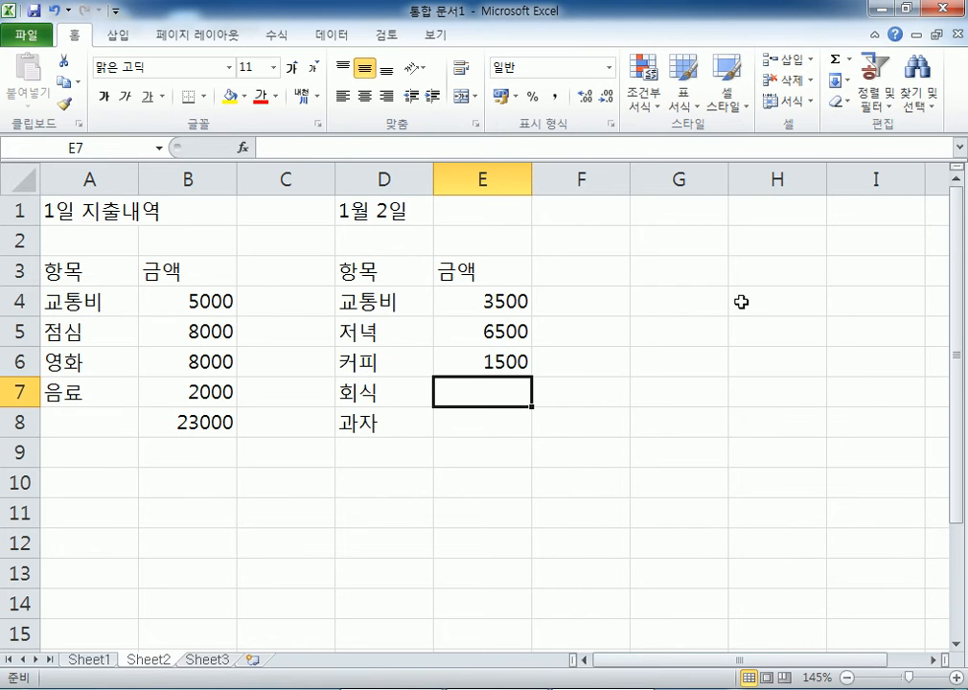
text(32000)
key(Return)
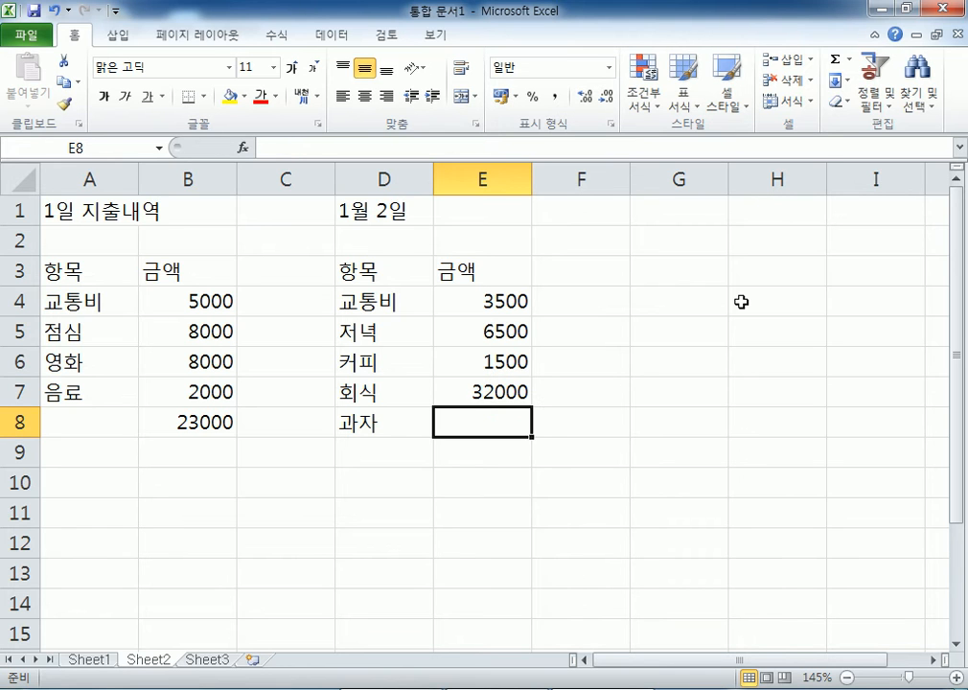
text(2700)
key(Return)
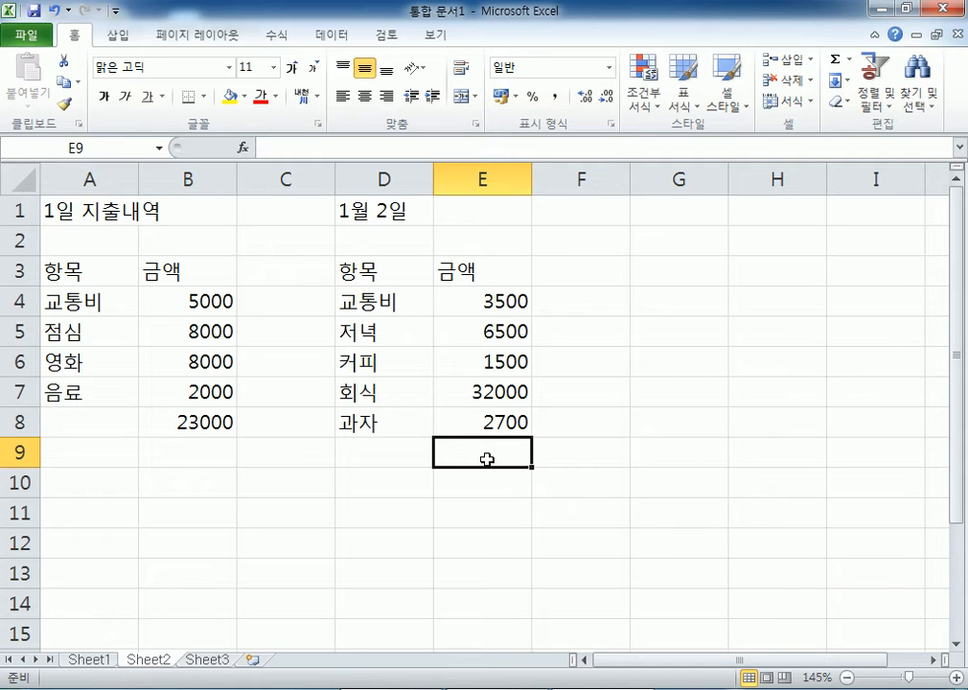
- AutoSum E4:E8 into E9 (46200), then start a third-day block with 1월 3일, 항목 and 금액
click(832, 64)
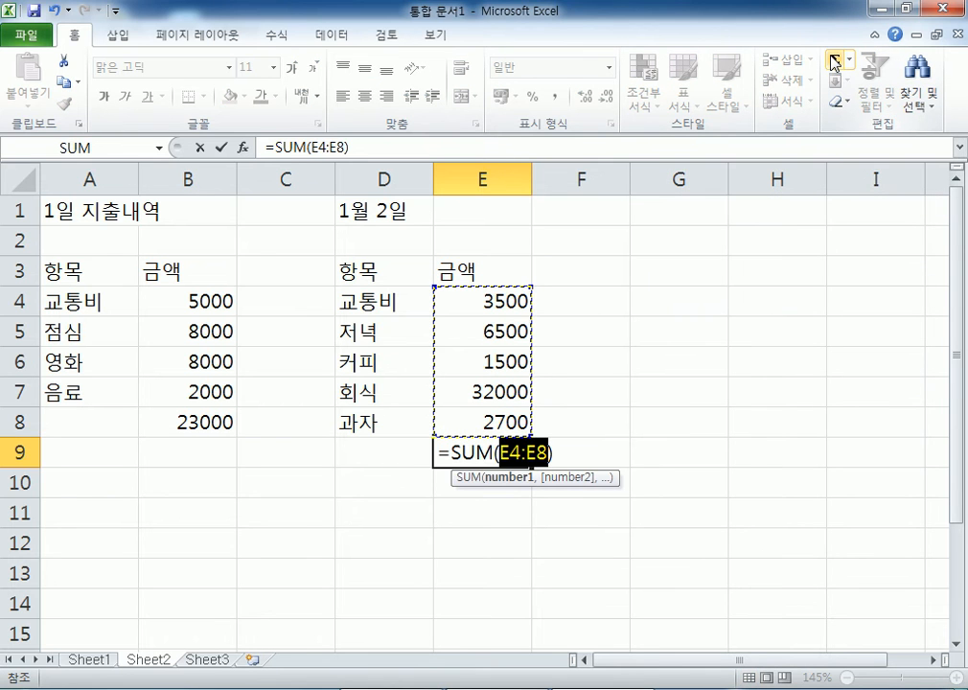
key(Return)
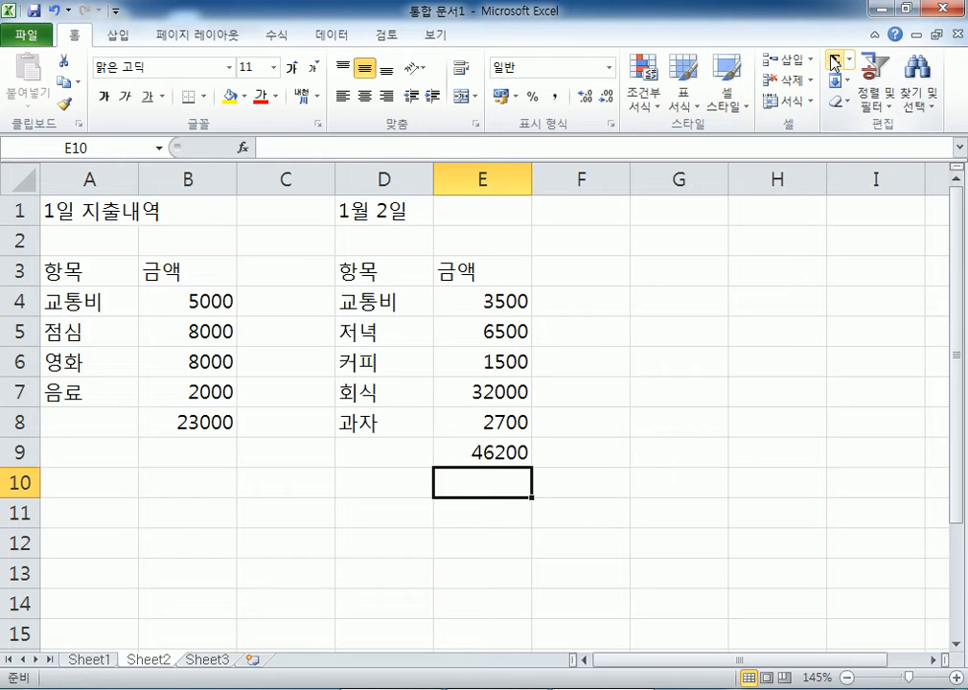
click(674, 205)
text(1월 3일)
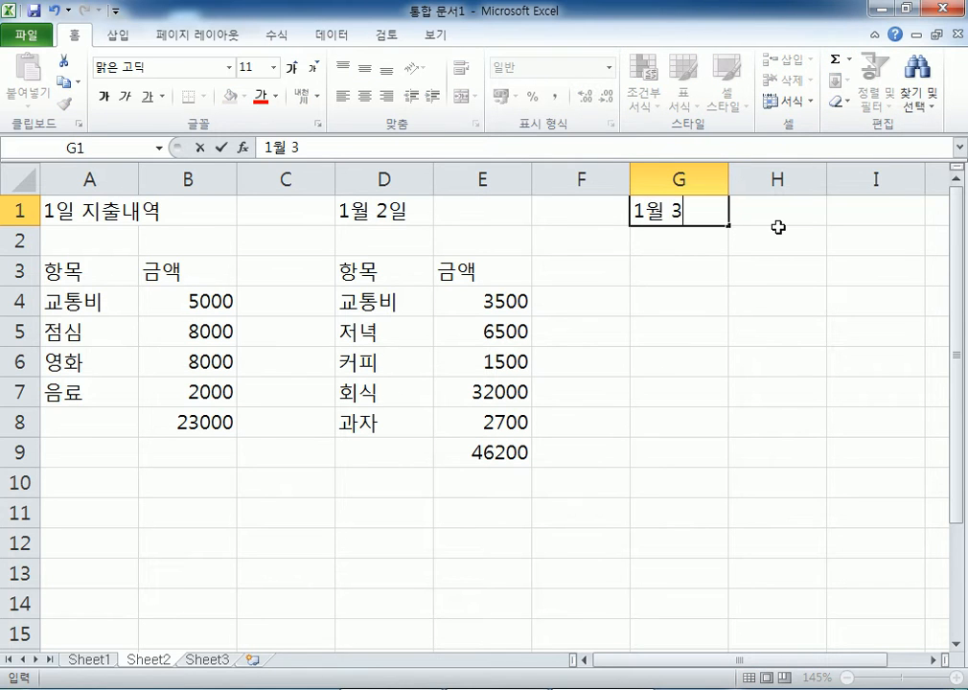
key(Return)
key(Return)
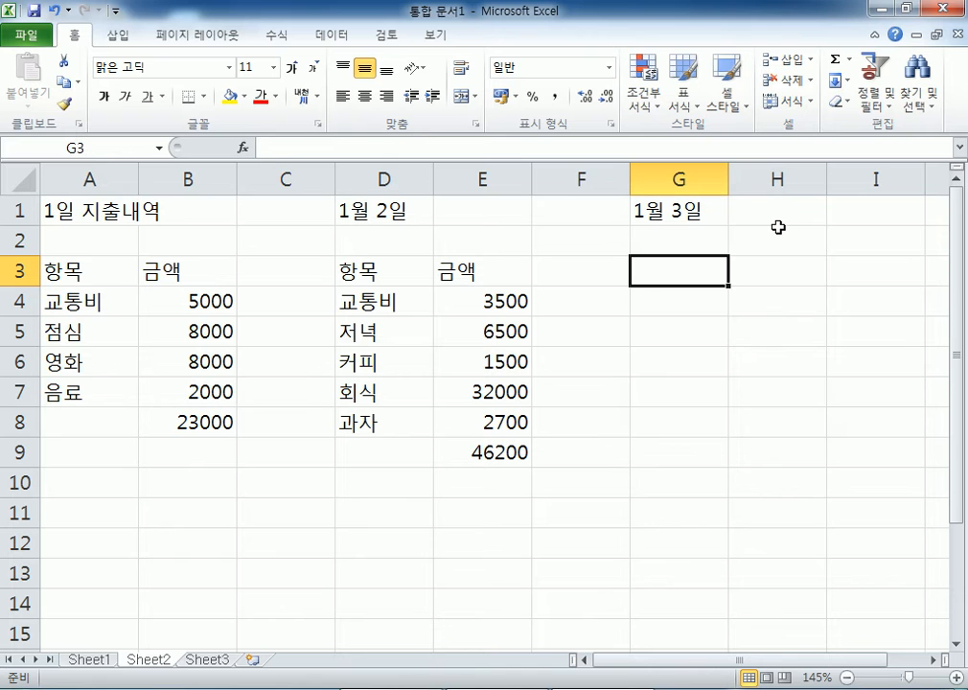
text(항모ㄱ)
key(Tab)
text(금액)
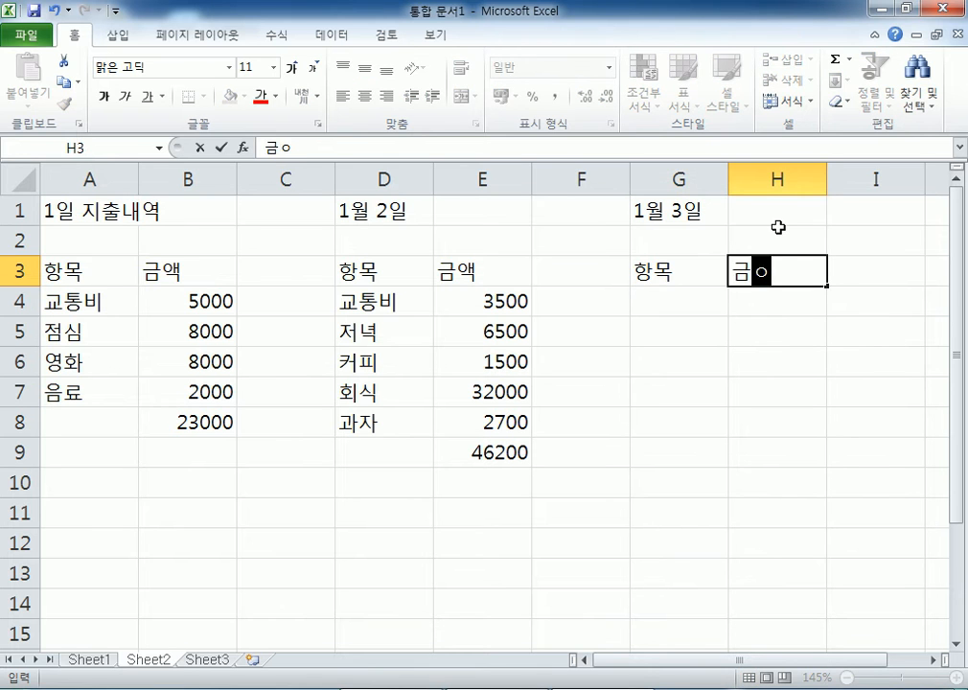
key(Return)
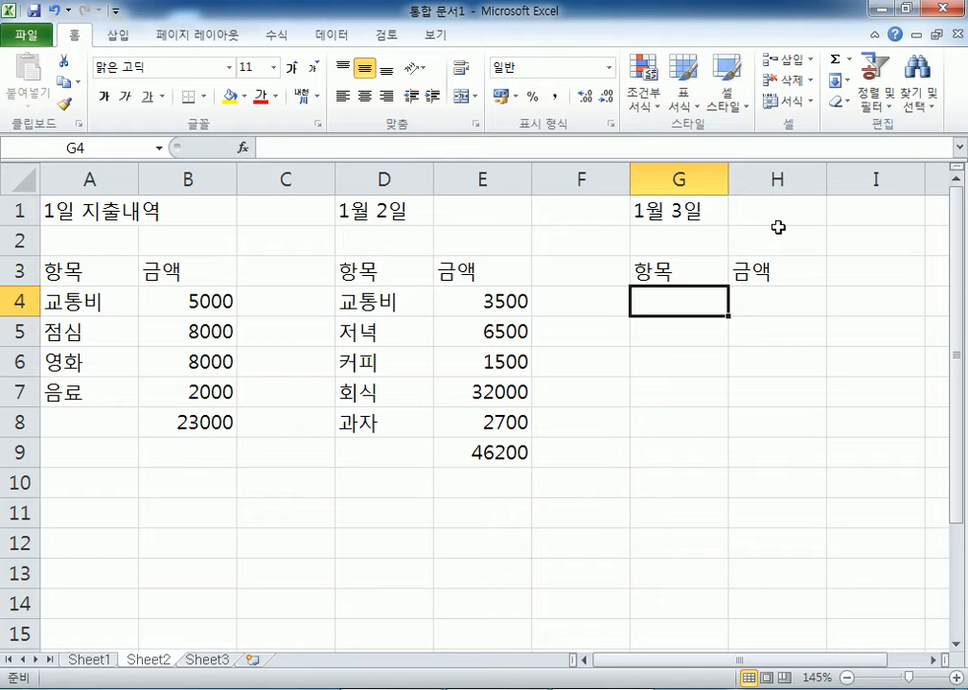
key(Home)
key(Down)
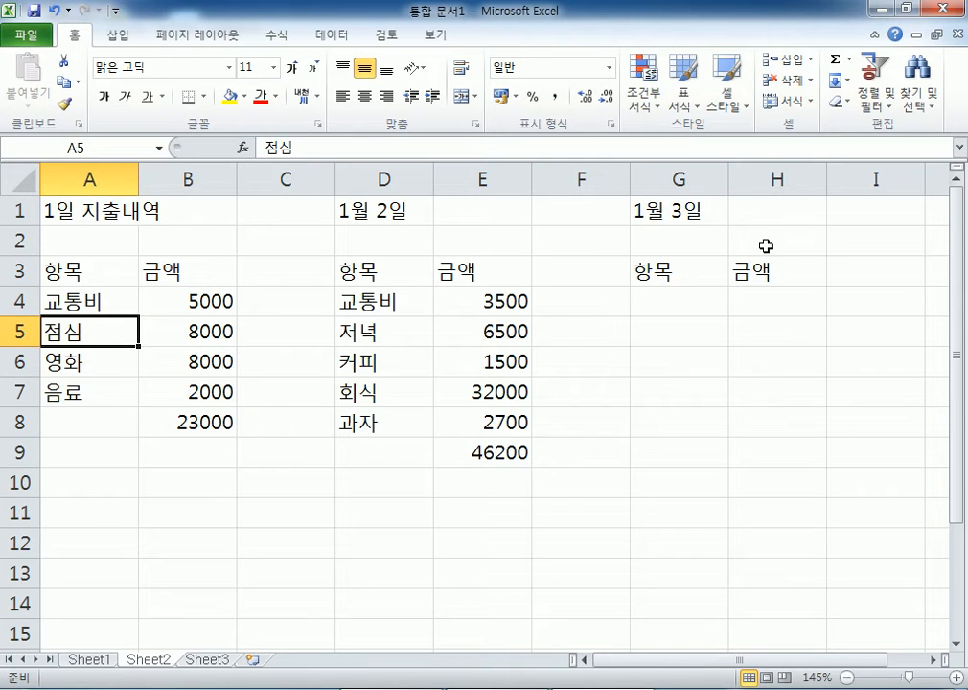
- Enter the headings 날짜, 수익, 지출 and 내용 across A12:D12
scroll(163, 403, down, 2)
click(112, 358)
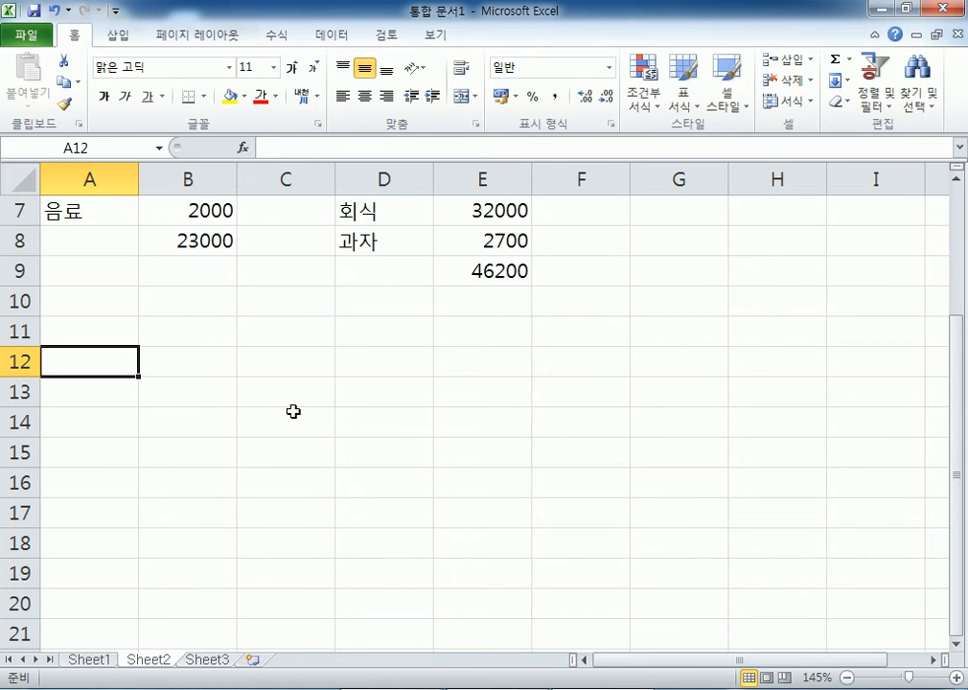
text(날짜)
key(Tab)
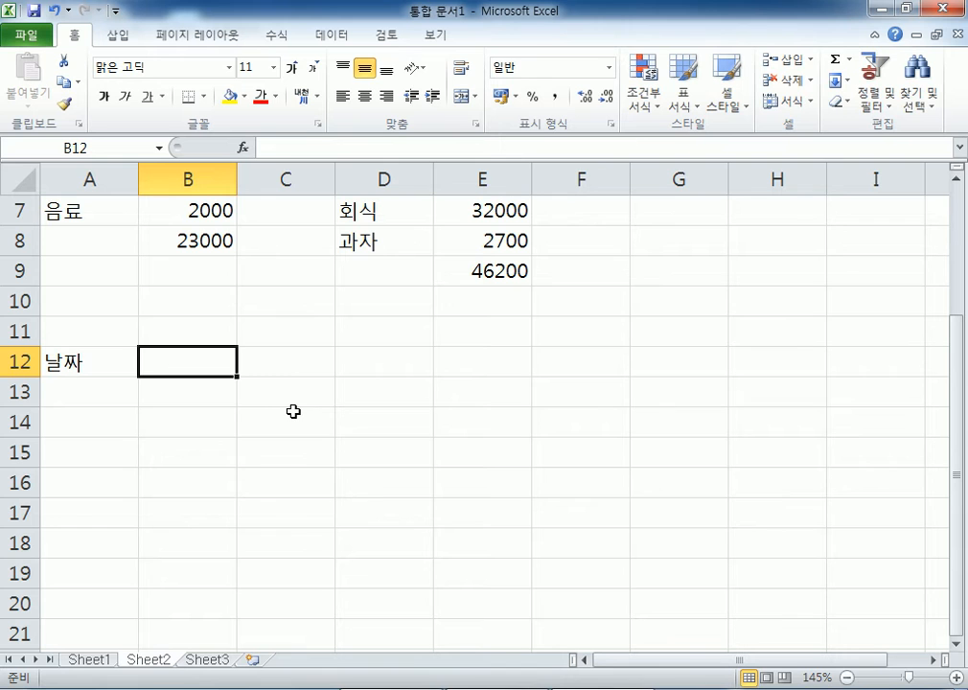
text(수익)
key(Tab)
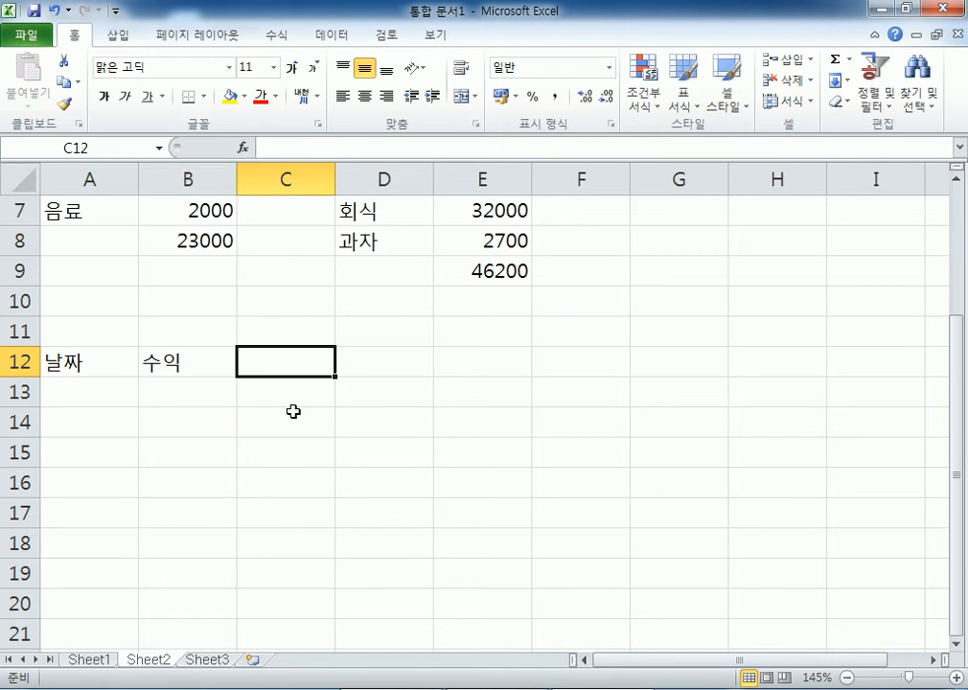
text(지출)
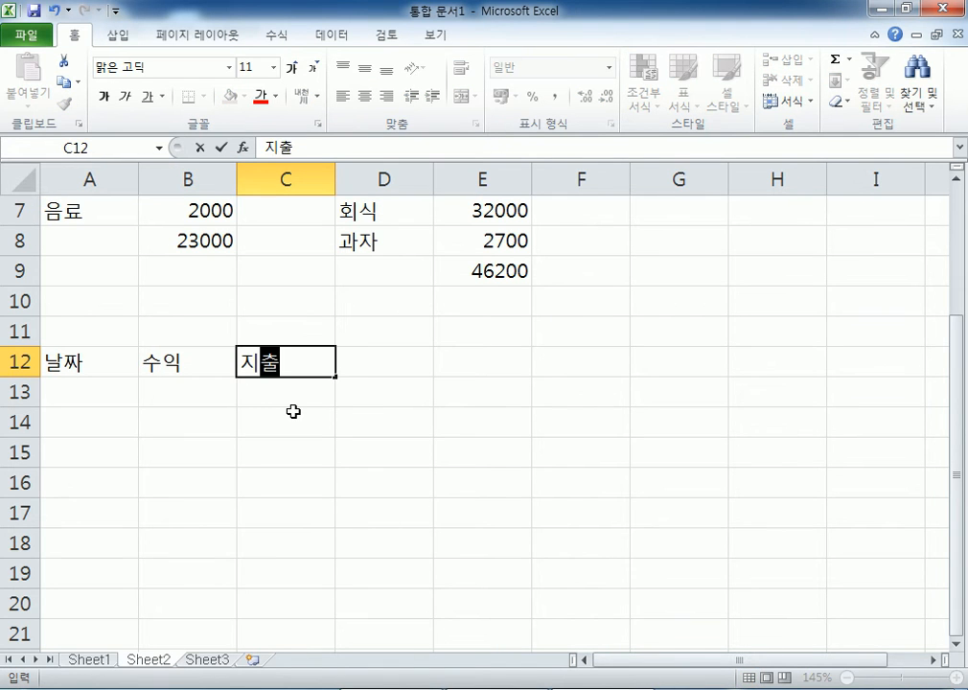
key(Tab)
text(내용)
key(Return)
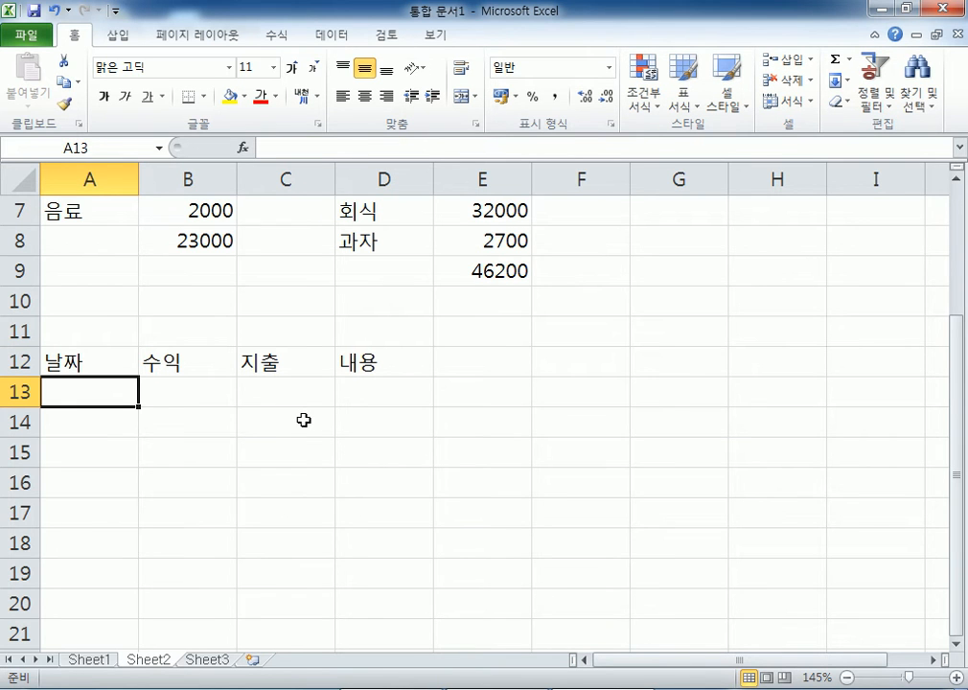
- Enter 1-1 in A13 so it shows the date 01월 01일
scroll(306, 418, up, 2)
scroll(269, 378, down, 1)
scroll(266, 378, down, 1)
text(1-1)
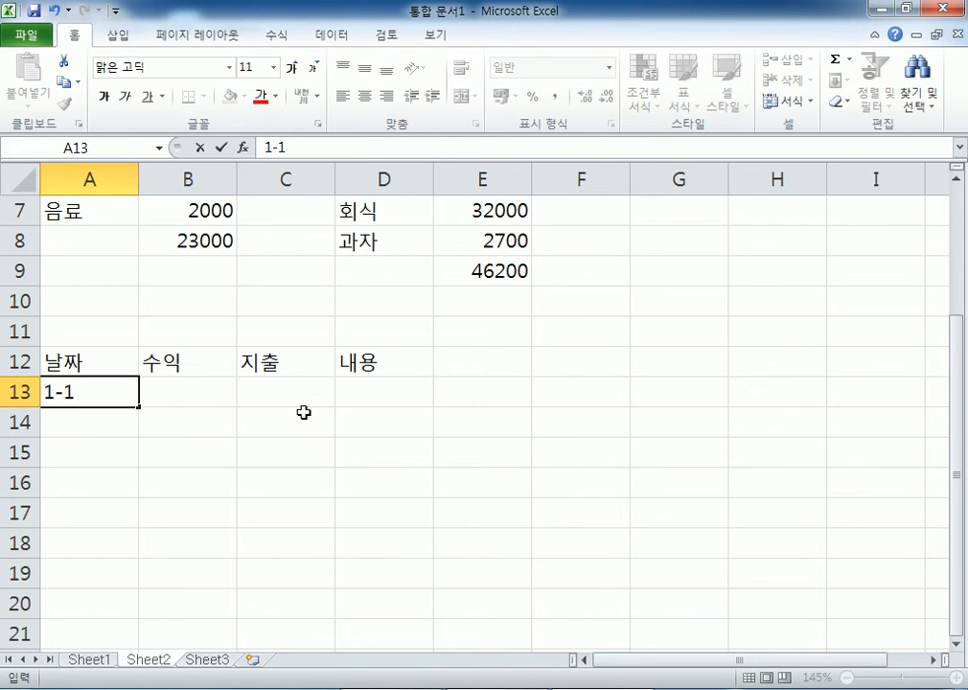
key(Tab)
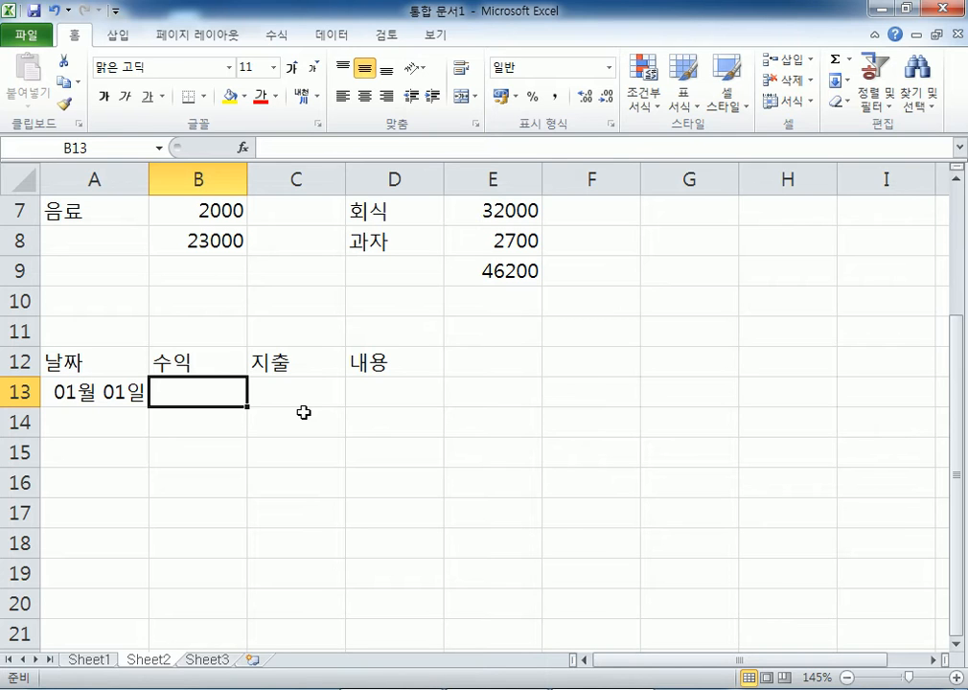
- Record an 8000 expense described as 점심 in row 13
key(Tab)
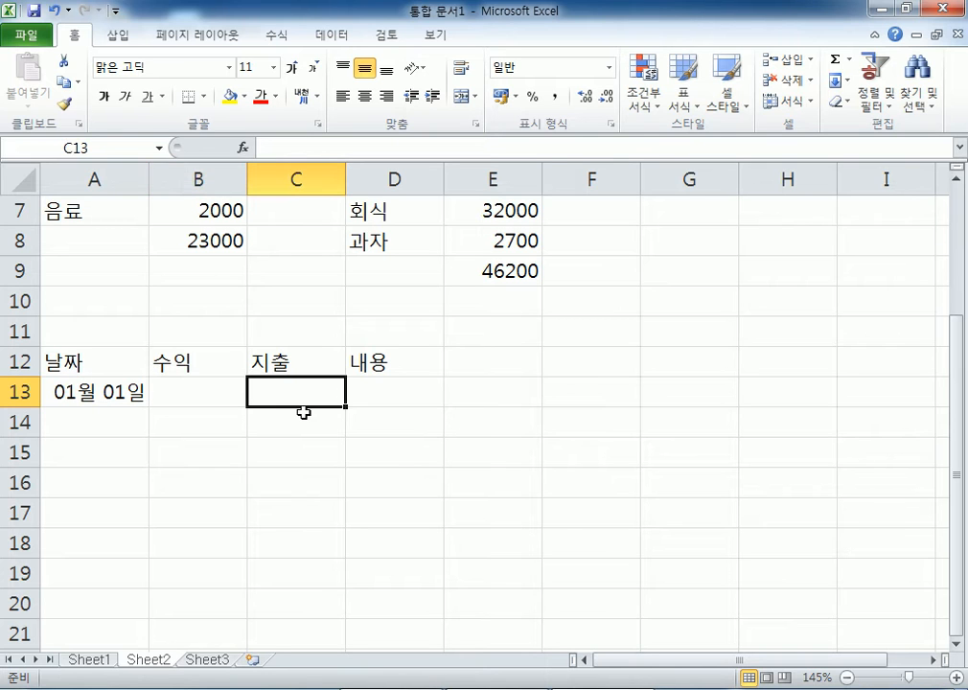
text(80000)
key(BackSpace)
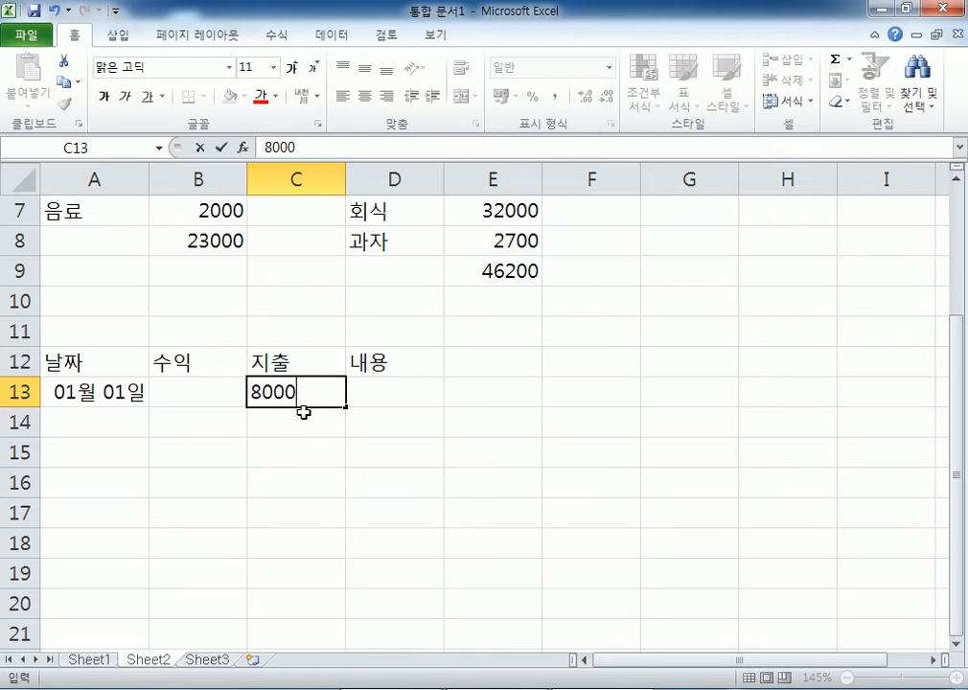
key(Tab)
text(점심)
click(303, 412)
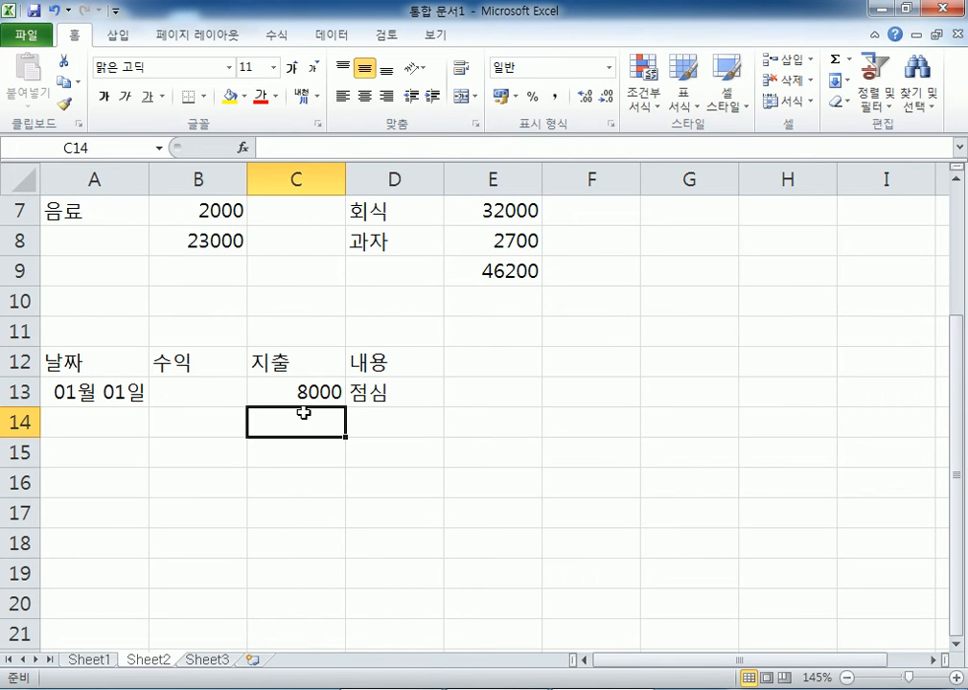
- Review the first day's amounts B4:B8 and the new row-13 entry
scroll(240, 316, up, 2)
drag(43, 307, 84, 425)
drag(197, 302, 225, 412)
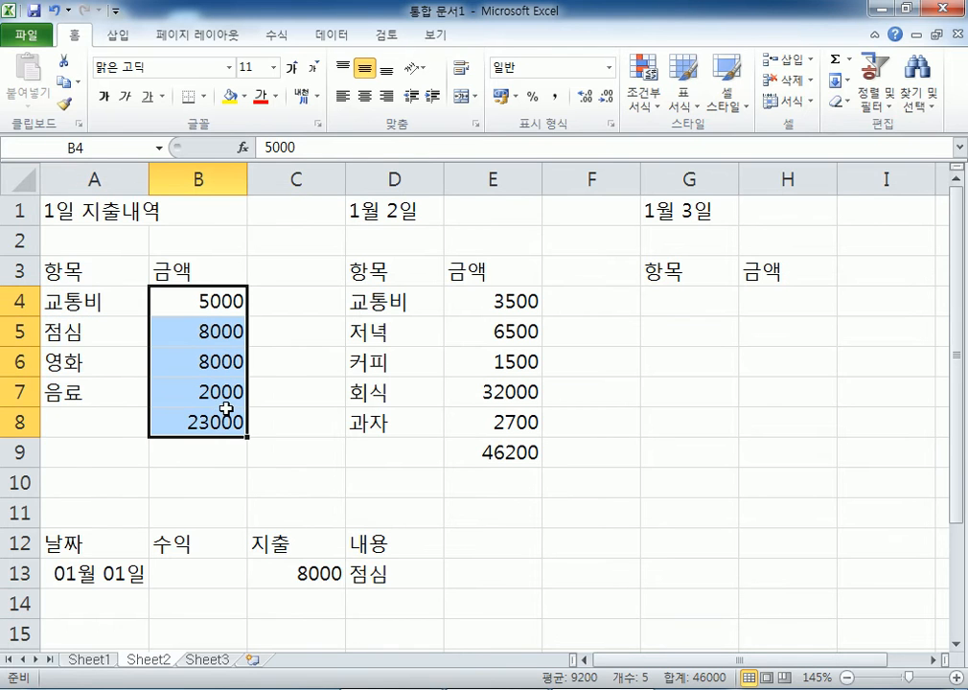
scroll(230, 407, down, 2)
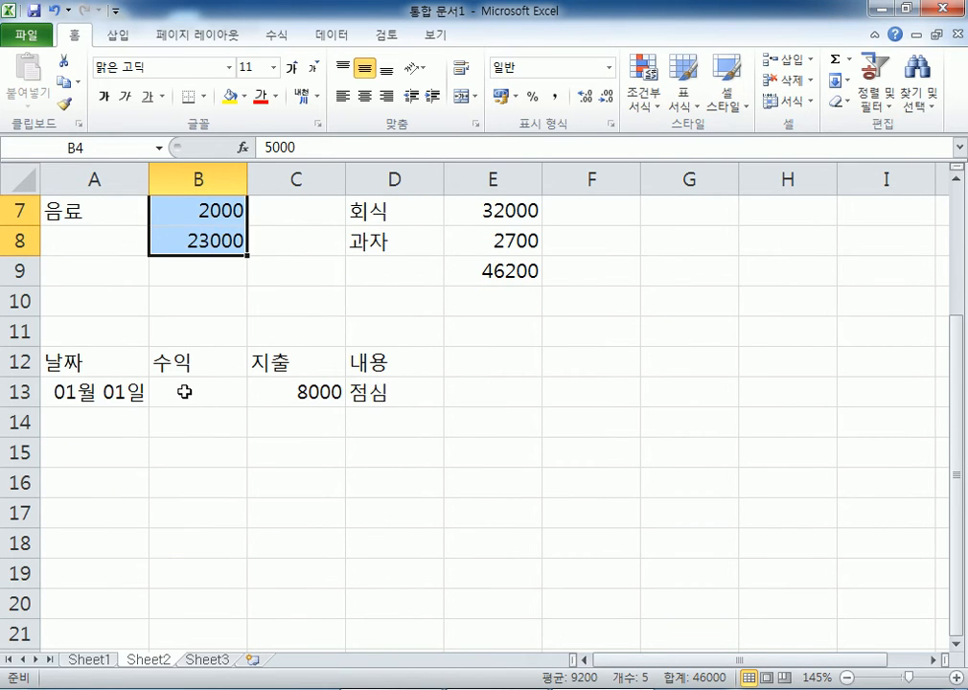
click(185, 391)
click(294, 384)
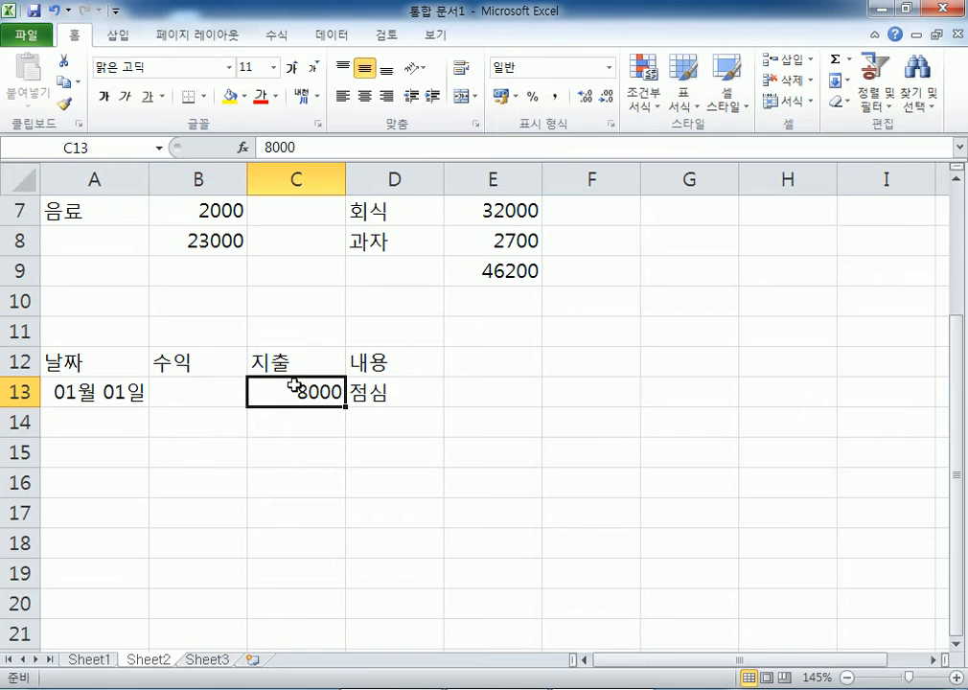
click(401, 391)
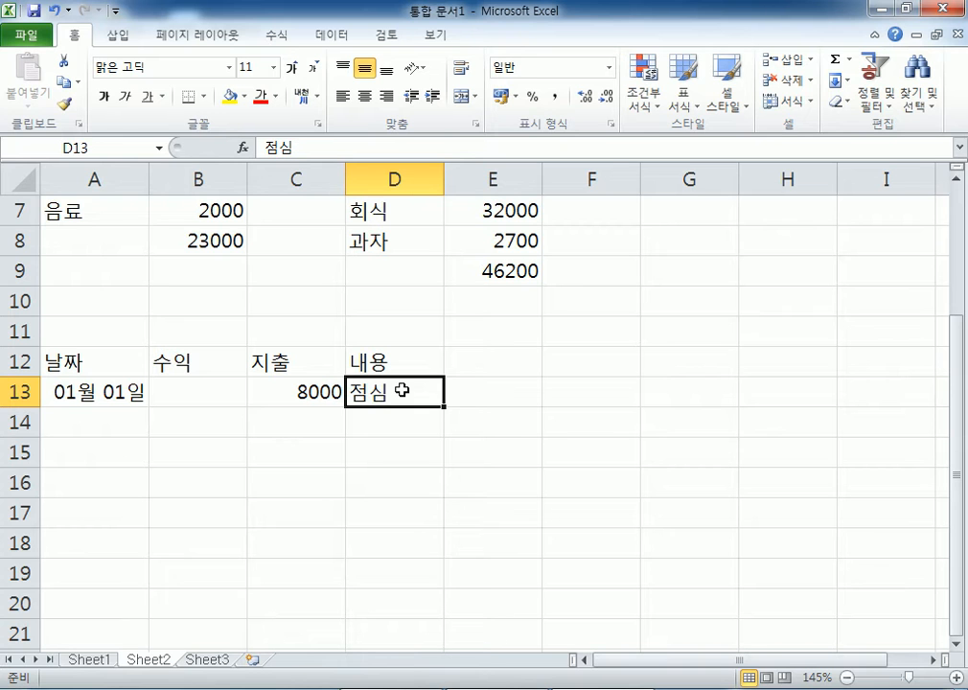
- Add a 01월 01일 row with 1000000 income and the description 수수료
click(104, 421)
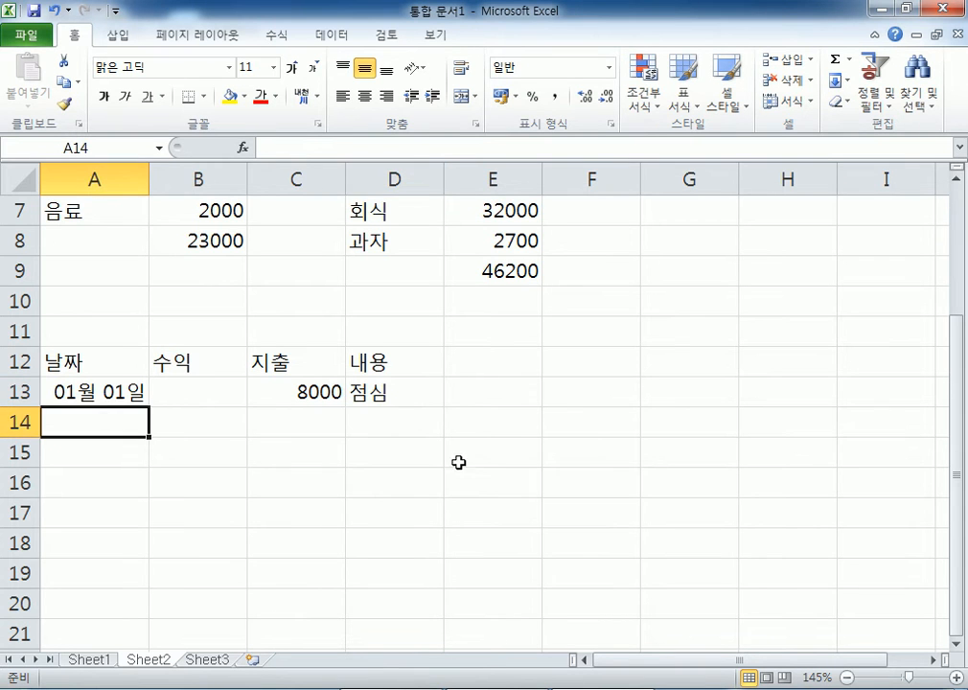
text(1-1)
key(Tab)
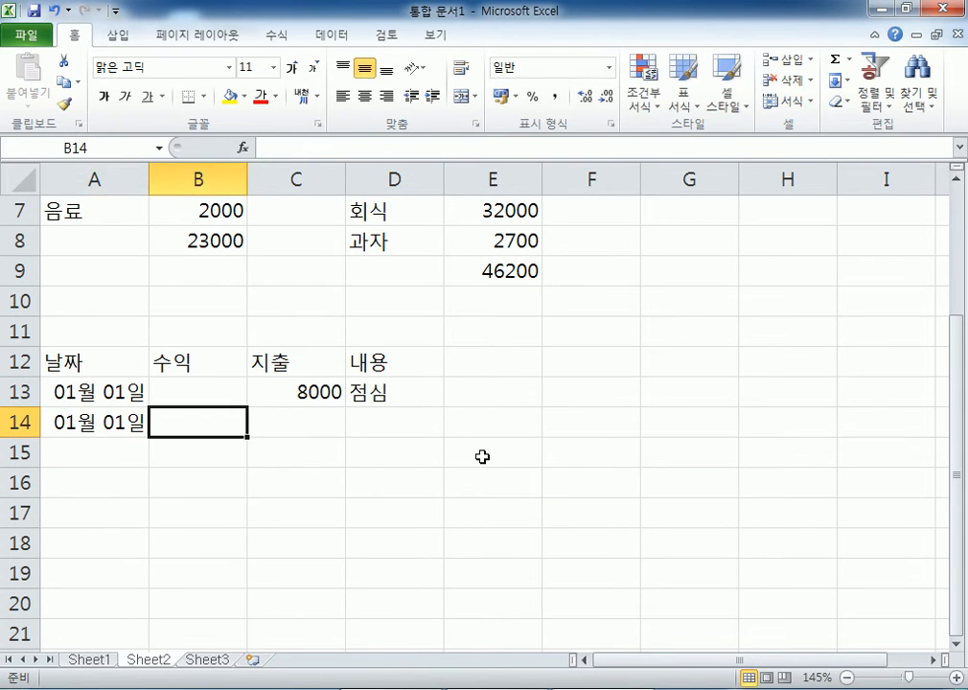
text(1000000)
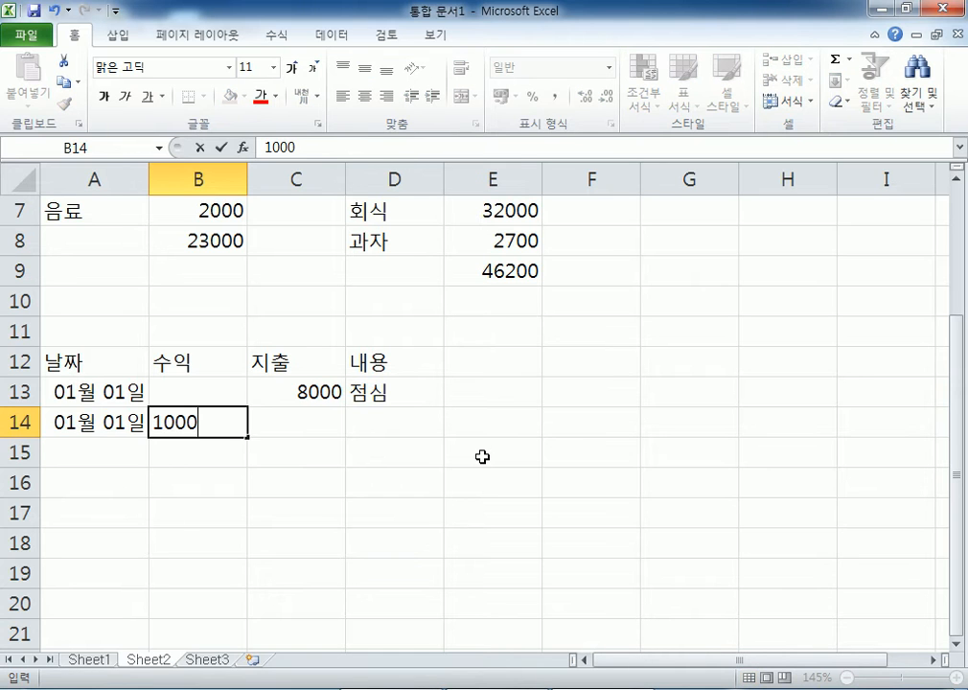
key(Tab)
key(Tab)
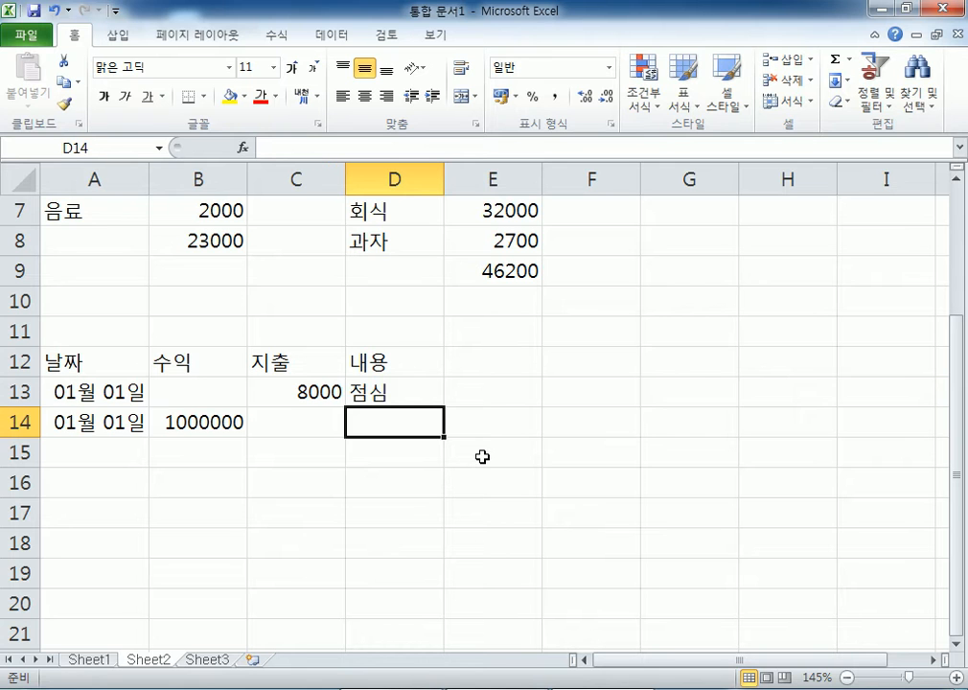
text(수수료)
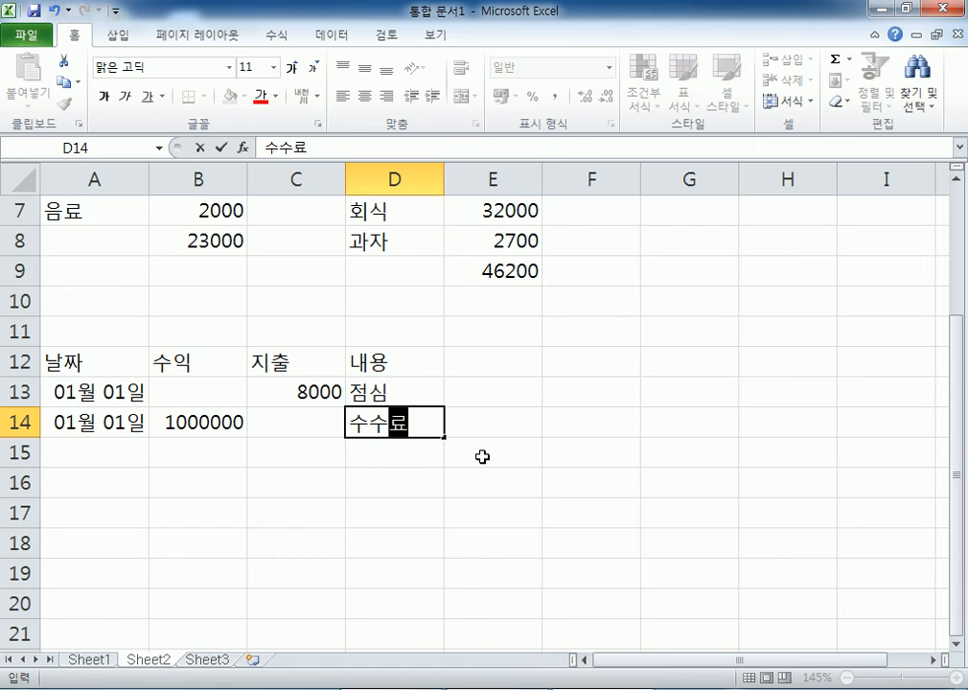
key(Return)
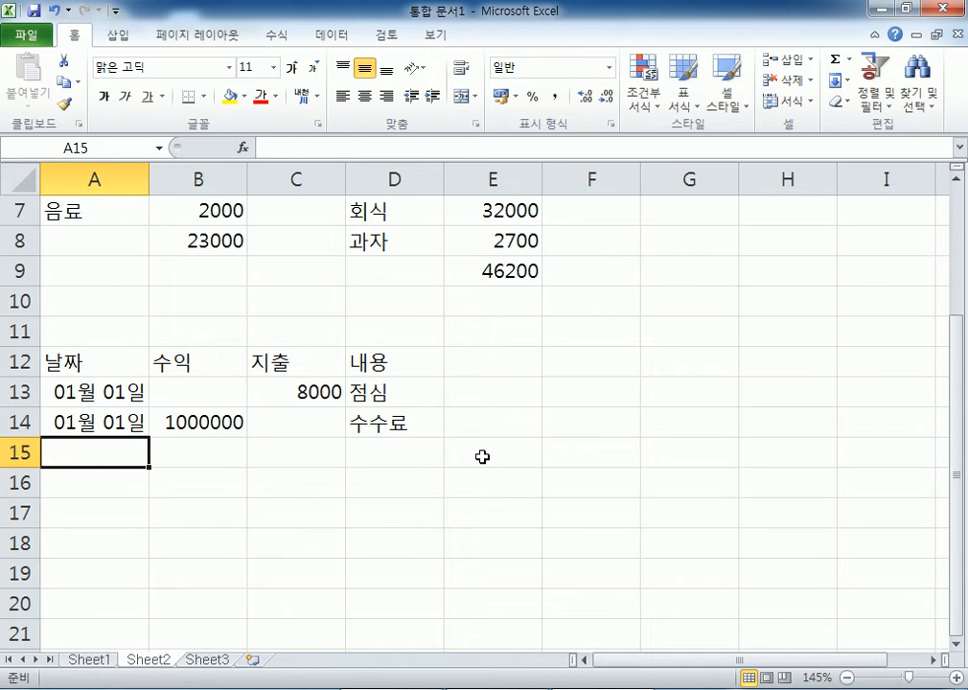
click(239, 424)
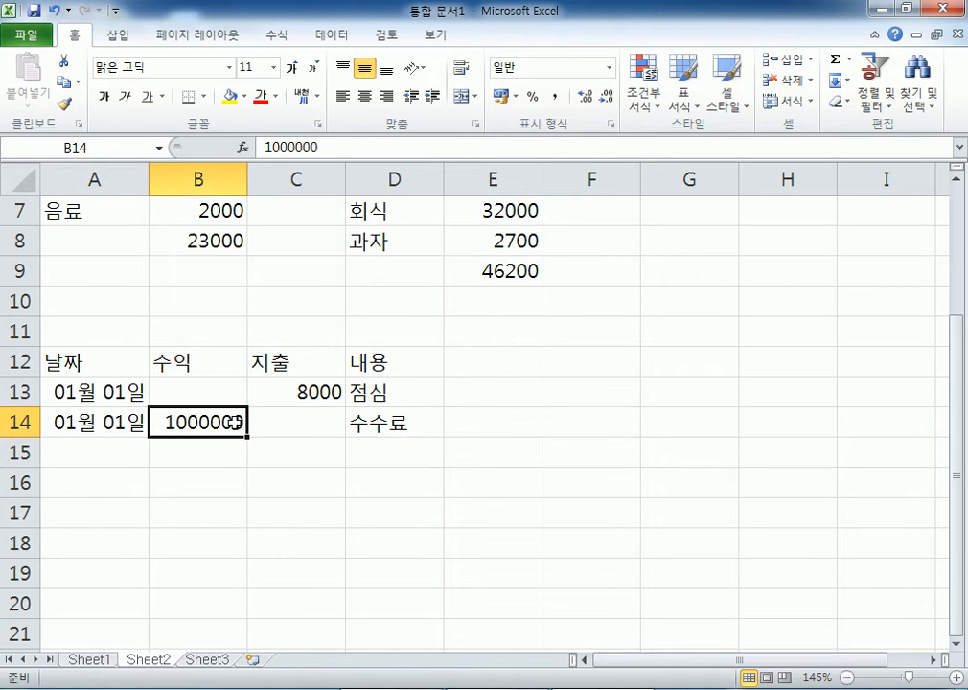
- Add a 01월 01일 row with a 50000 expense described as OO보험료
click(134, 443)
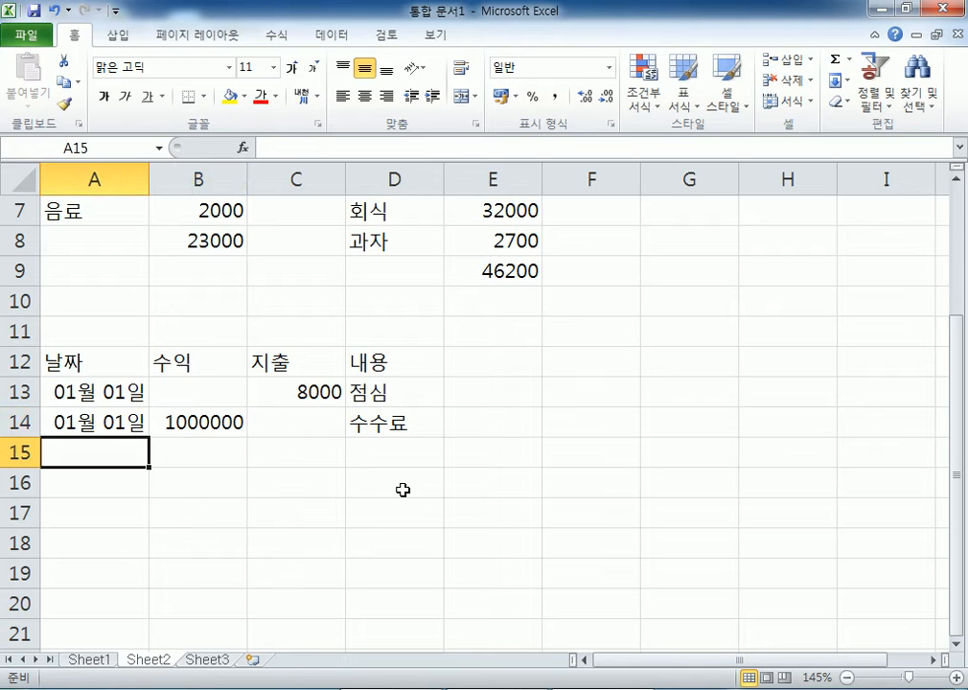
text(1-1)
key(Tab)
key(Tab)
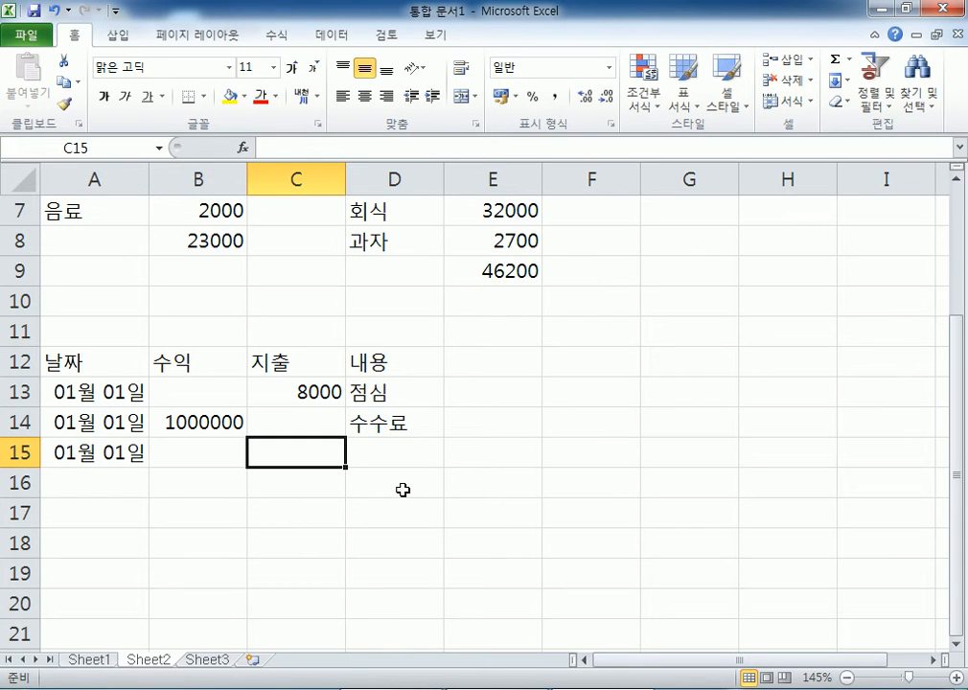
text(50000)
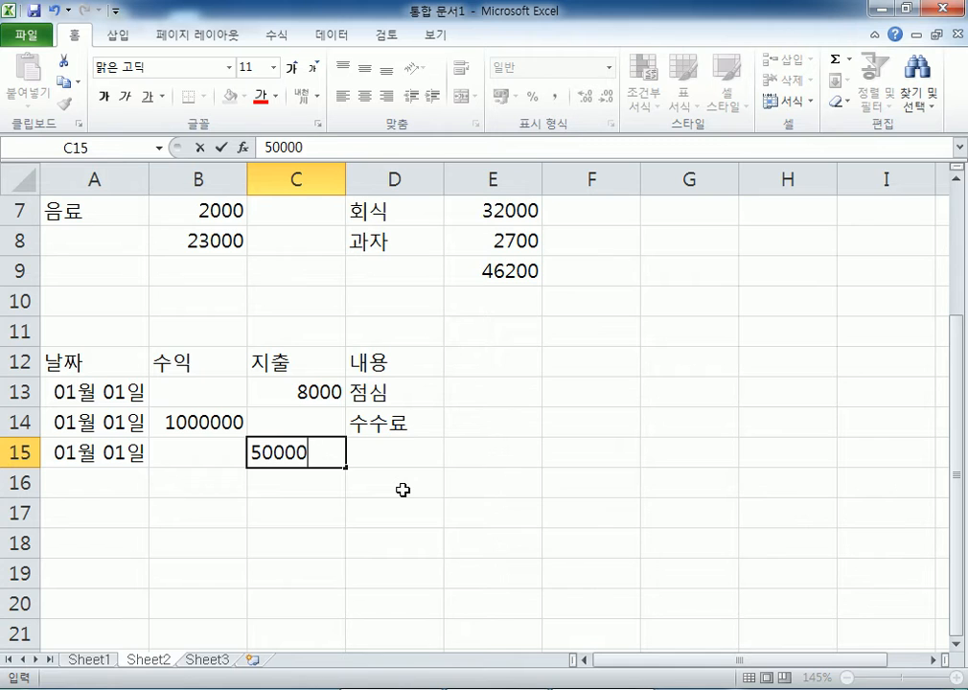
key(Tab)
scroll(495, 441, down, 1)
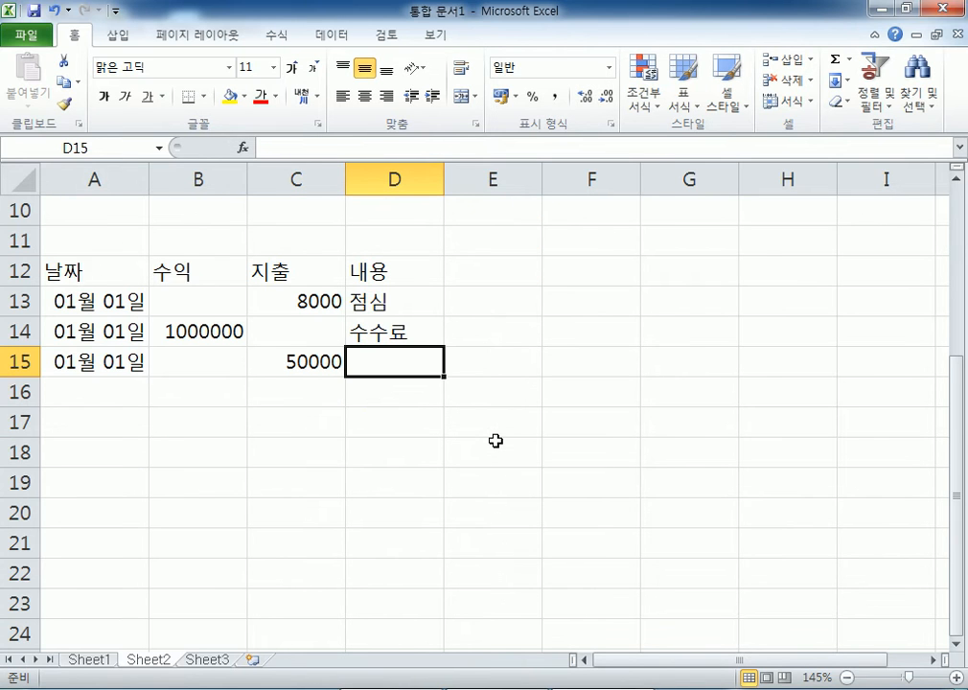
text(보)
key(BackSpace)
key(BackSpace)
text(ㅂㅂ)
key(BackSpace)
key(BackSpace)
text(OO보험료)
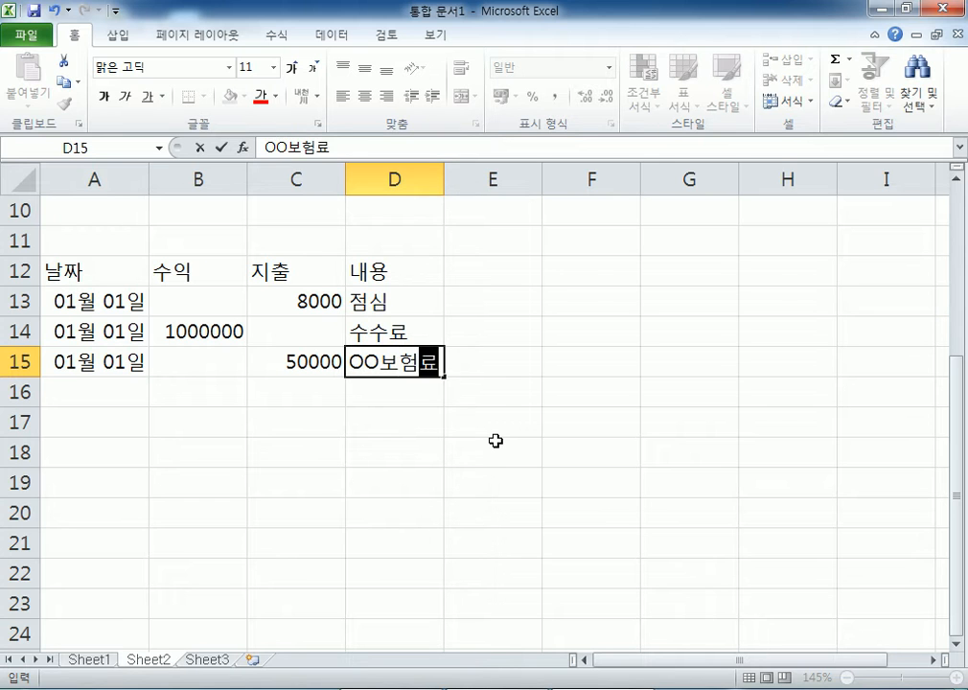
key(Return)
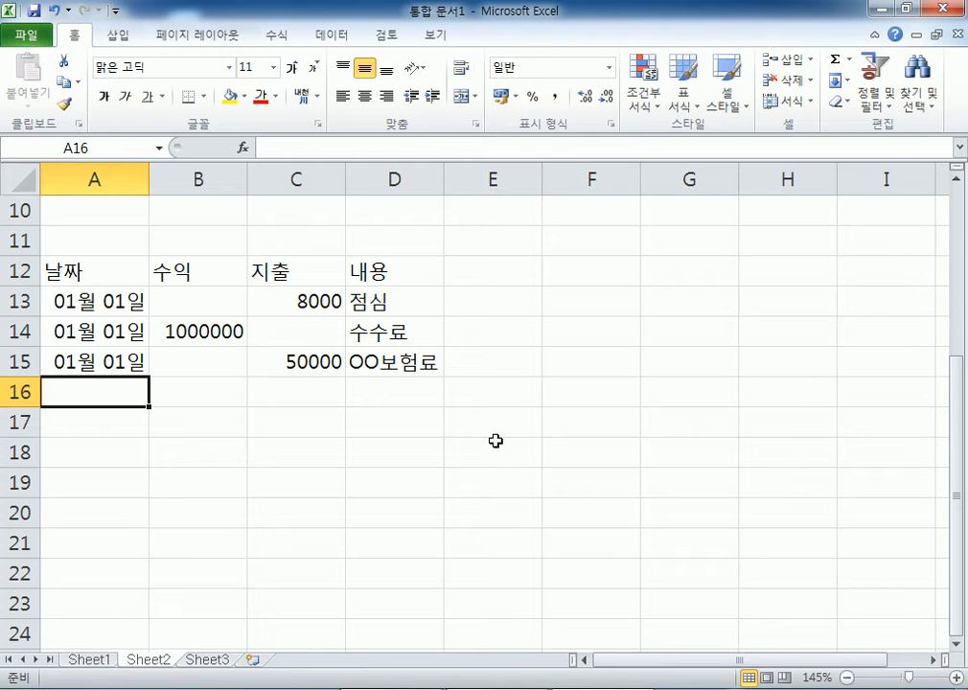
- Add the column heading 기타 in E12
click(503, 278)
text(기타)
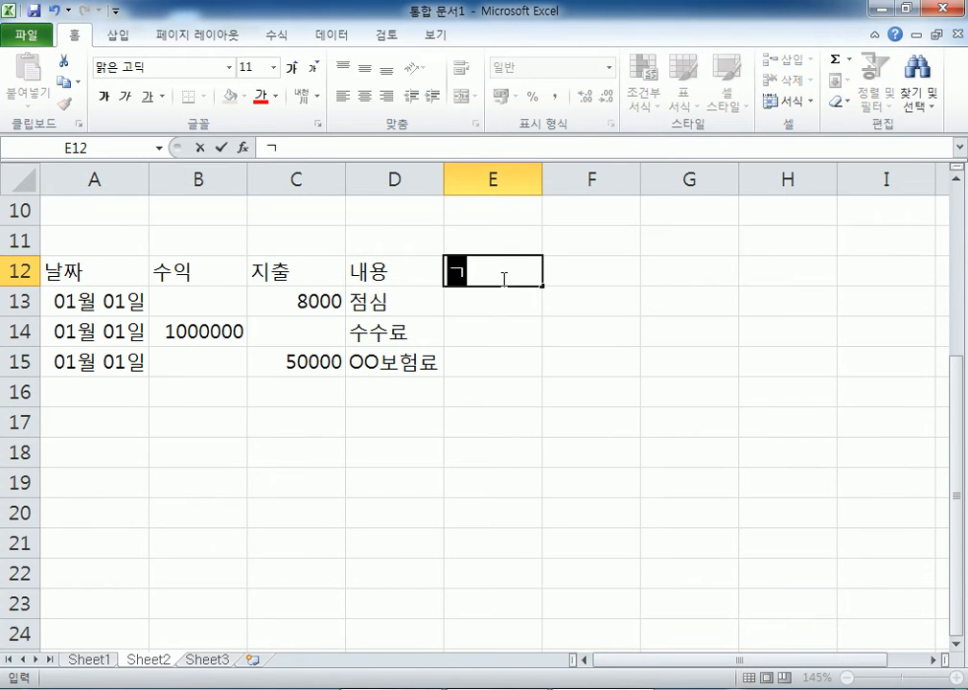
key(Return)
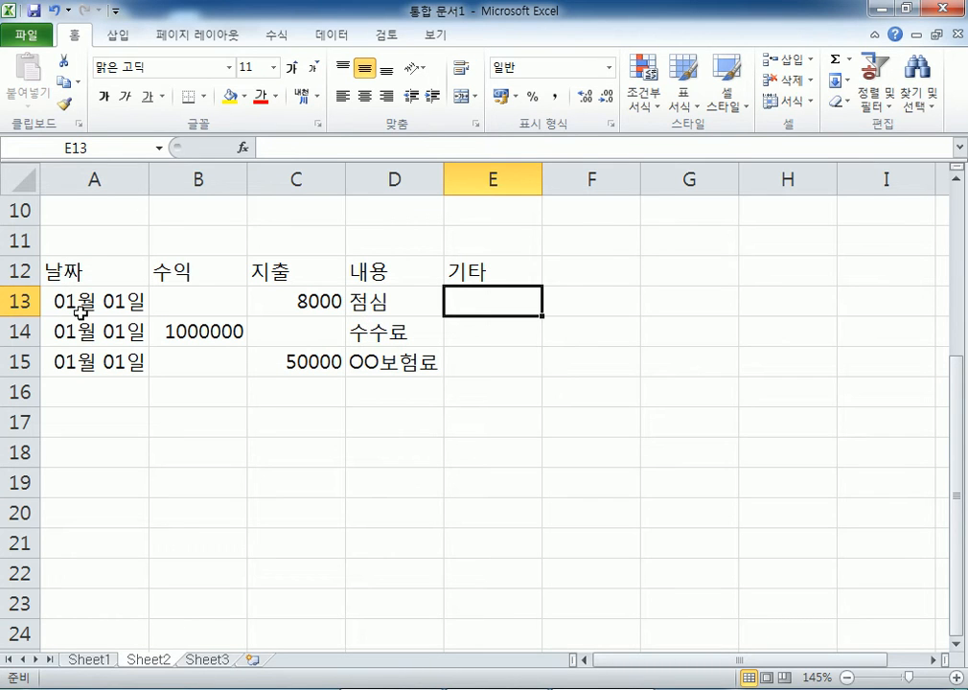
- Select the ledger's 수익/지출 amounts and the 1월 2일 amounts E4:E9
scroll(136, 305, up, 3)
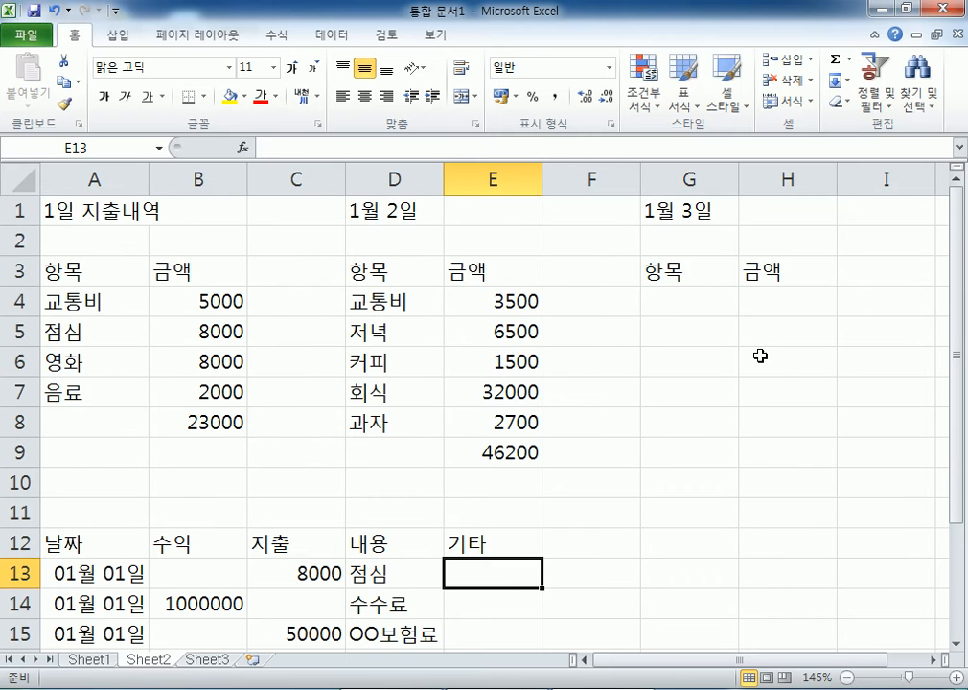
scroll(741, 491, down, 2)
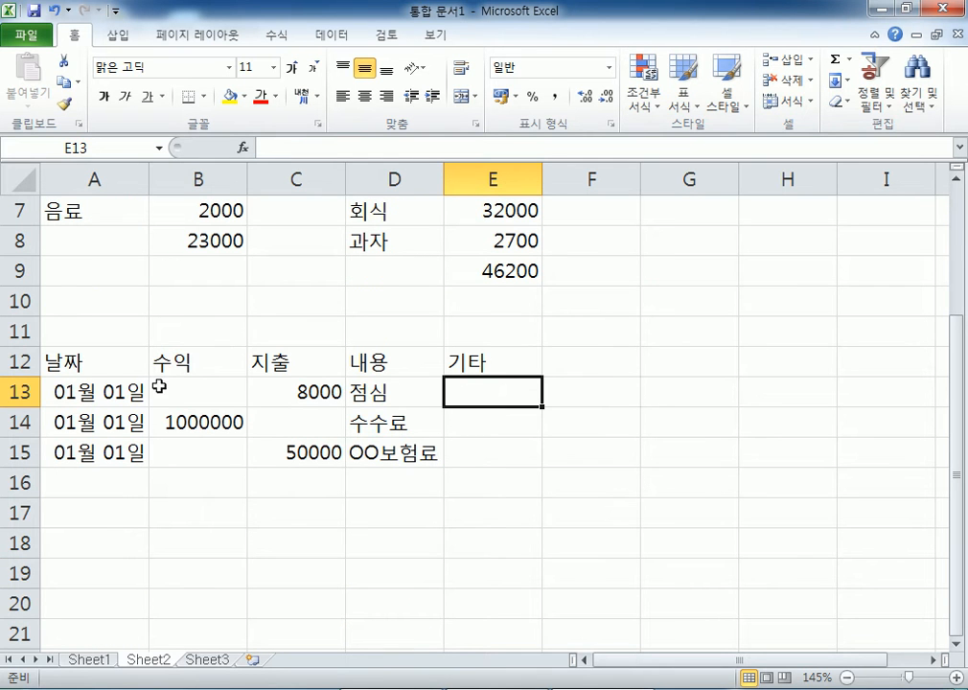
drag(188, 381, 293, 450)
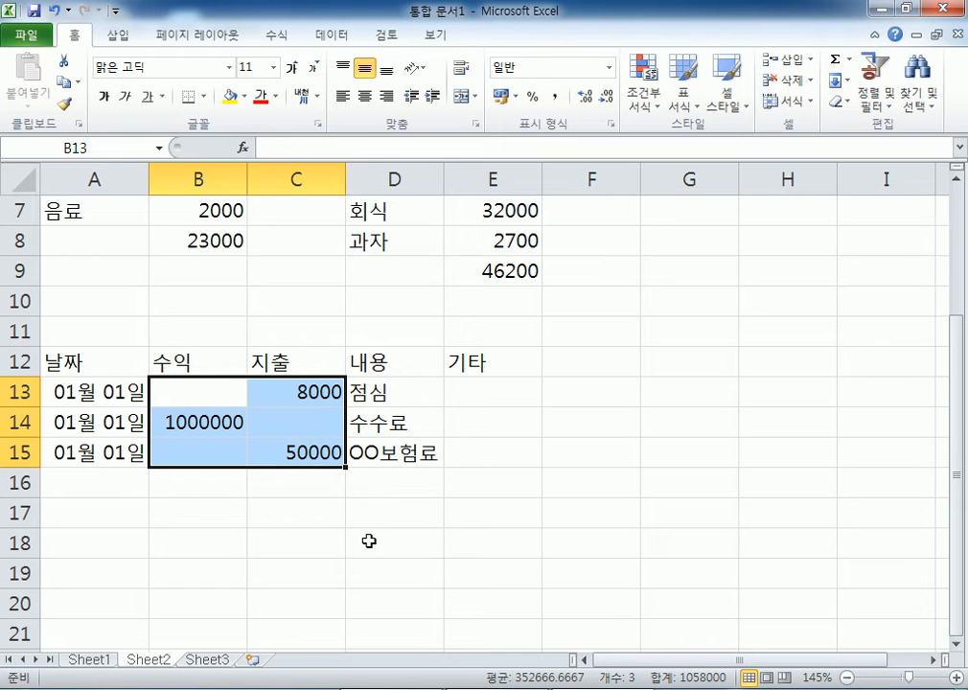
scroll(308, 446, down, 1)
scroll(305, 443, up, 3)
drag(206, 305, 196, 421)
drag(529, 300, 534, 445)
scroll(561, 417, down, 2)
scroll(561, 417, up, 1)
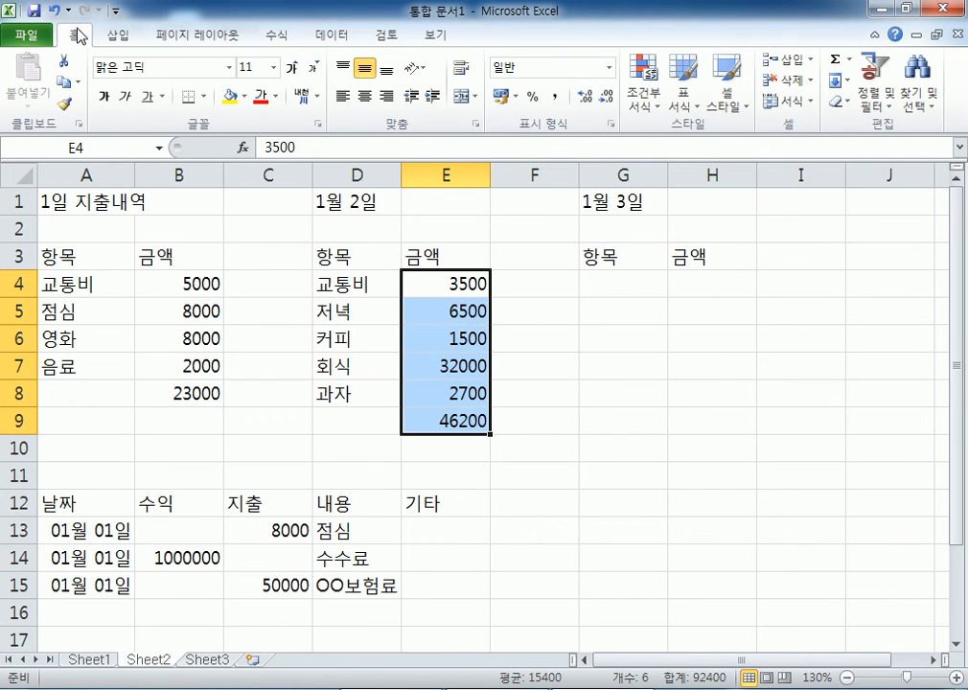
- Apply Comma Style to E4:E9, B4:B8 and the ledger amounts B13:C16
click(557, 100)
drag(190, 278, 189, 390)
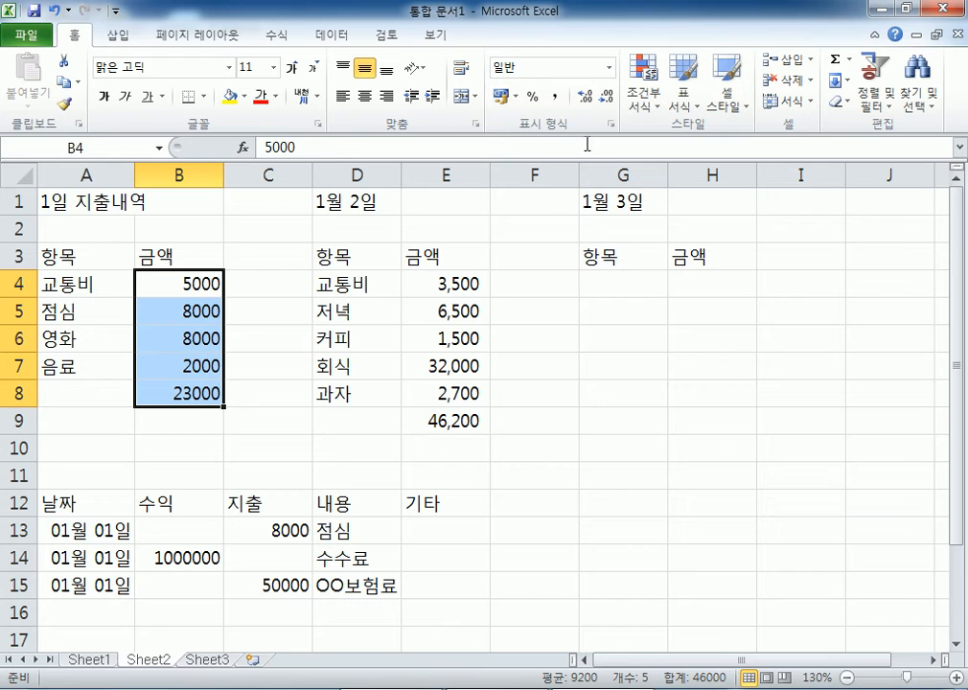
click(557, 100)
scroll(205, 411, down, 2)
drag(188, 362, 262, 439)
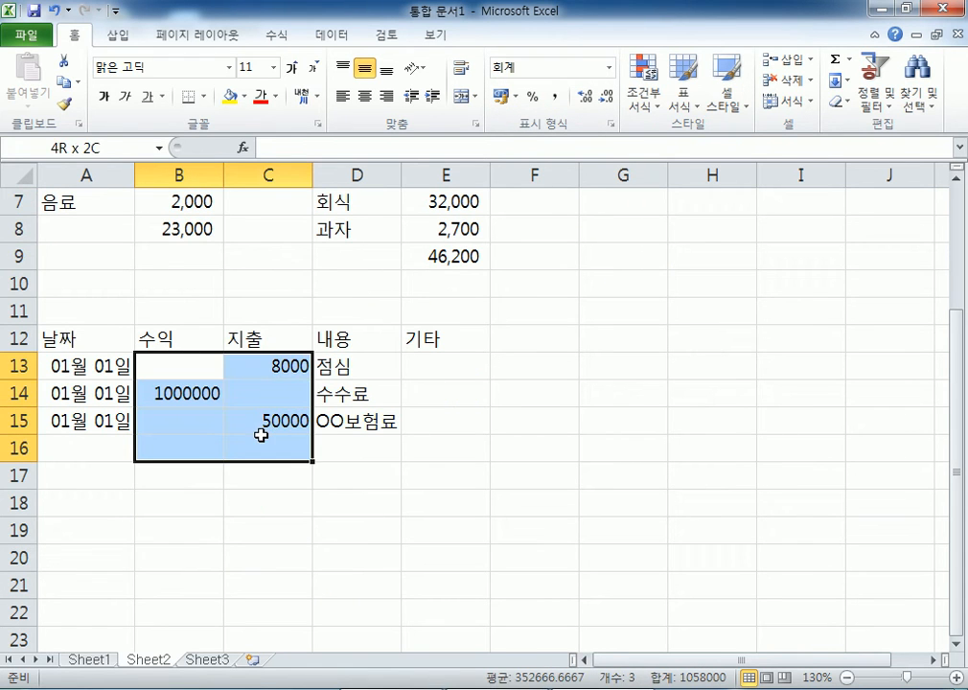
click(556, 100)
click(231, 422)
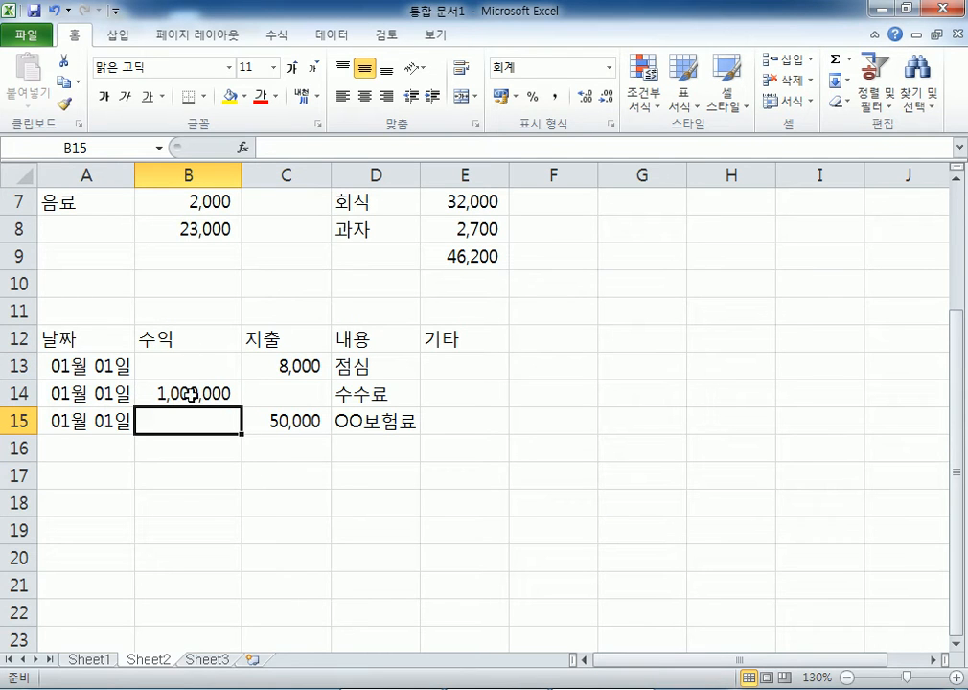
drag(140, 360, 268, 439)
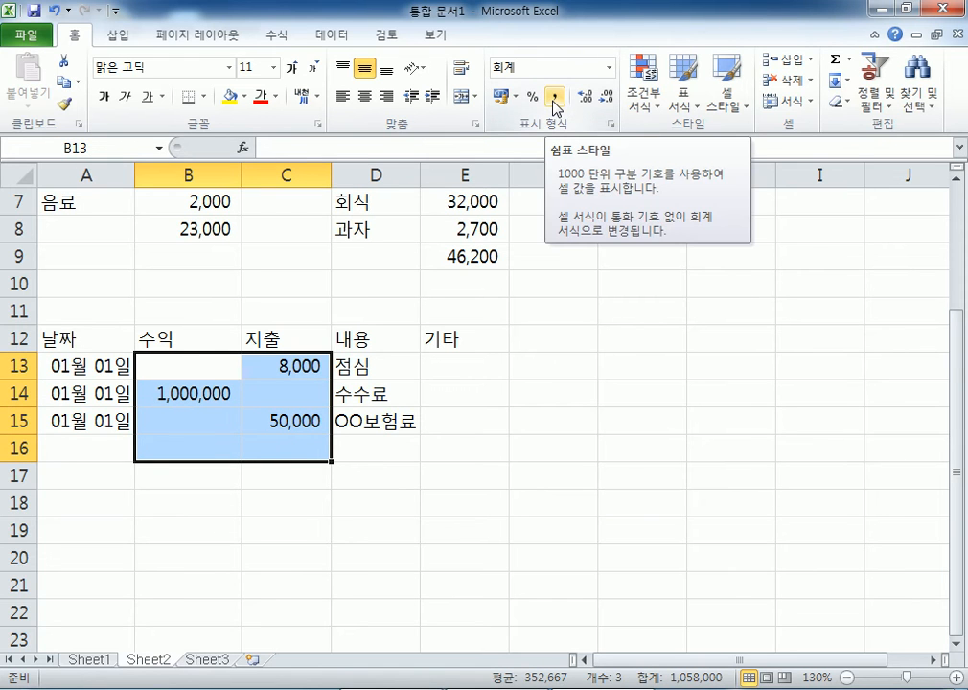
- Add a 01월 02일 row for OO영화, correcting its expense to 16,000
click(104, 442)
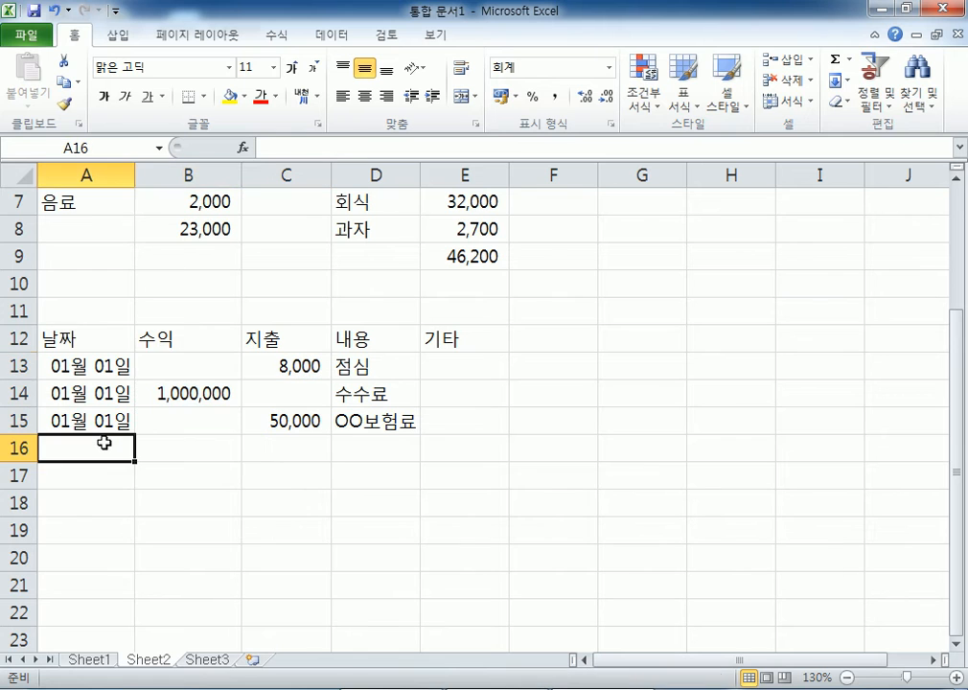
text(1-2)
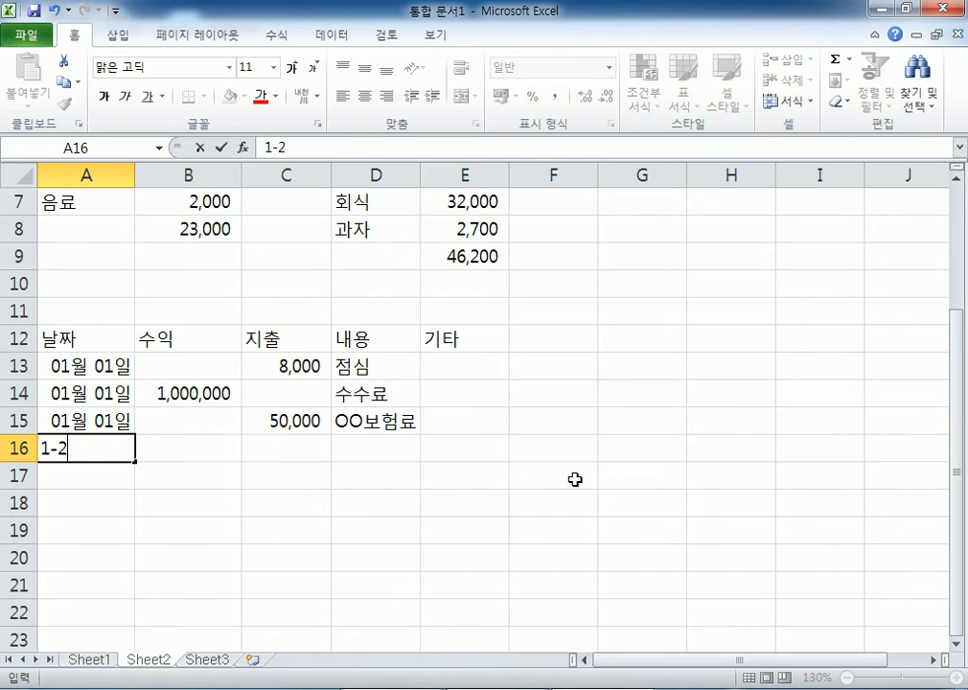
key(Tab)
key(Tab)
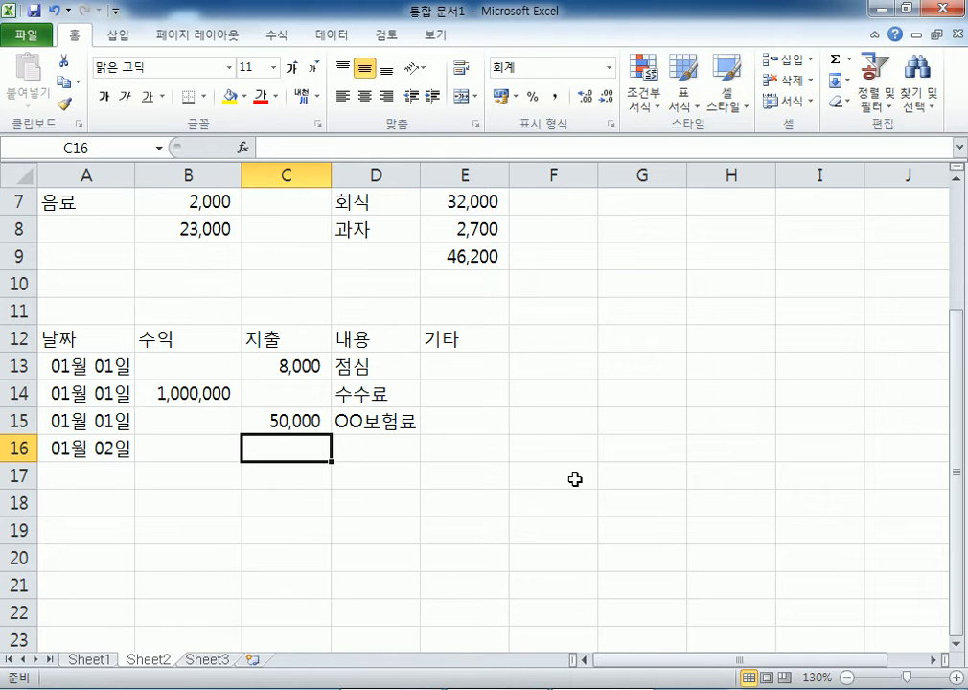
text(25000)
key(Tab)
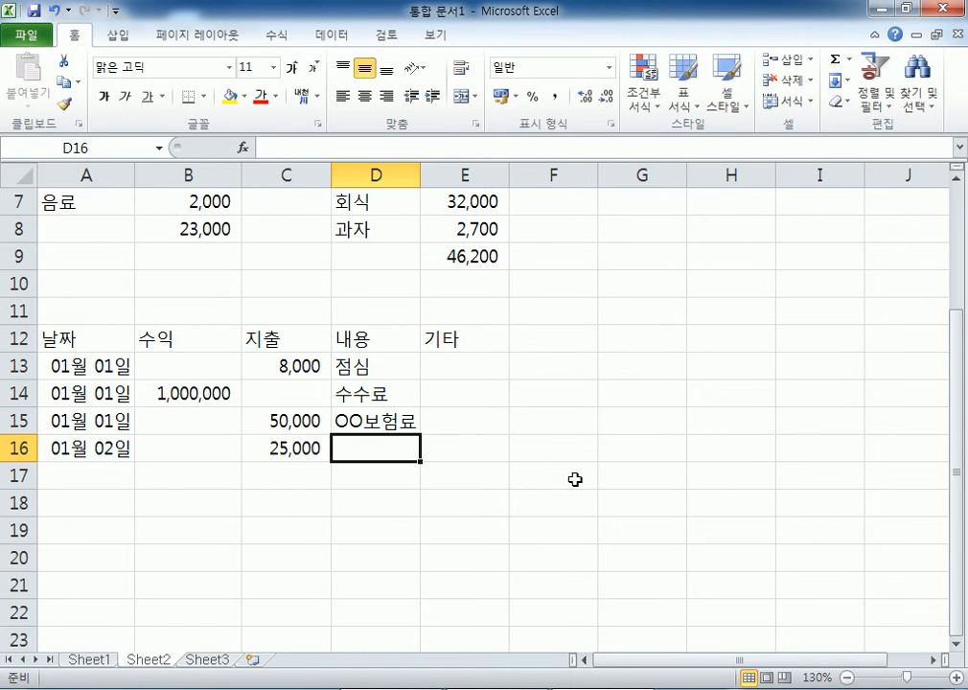
text(OO영호)
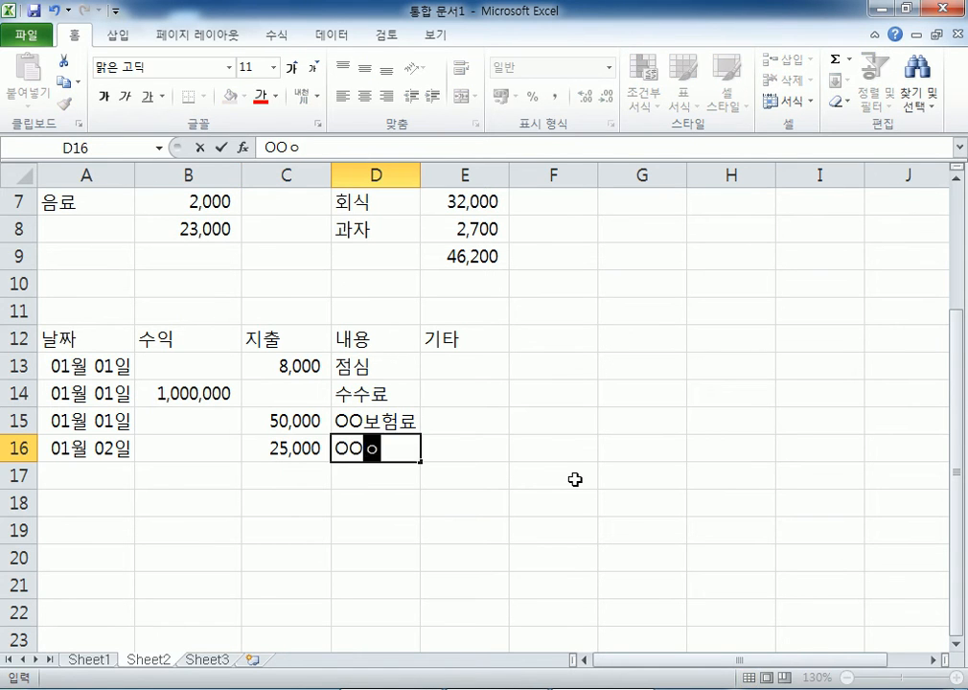
text(ㅏ)
key(Return)
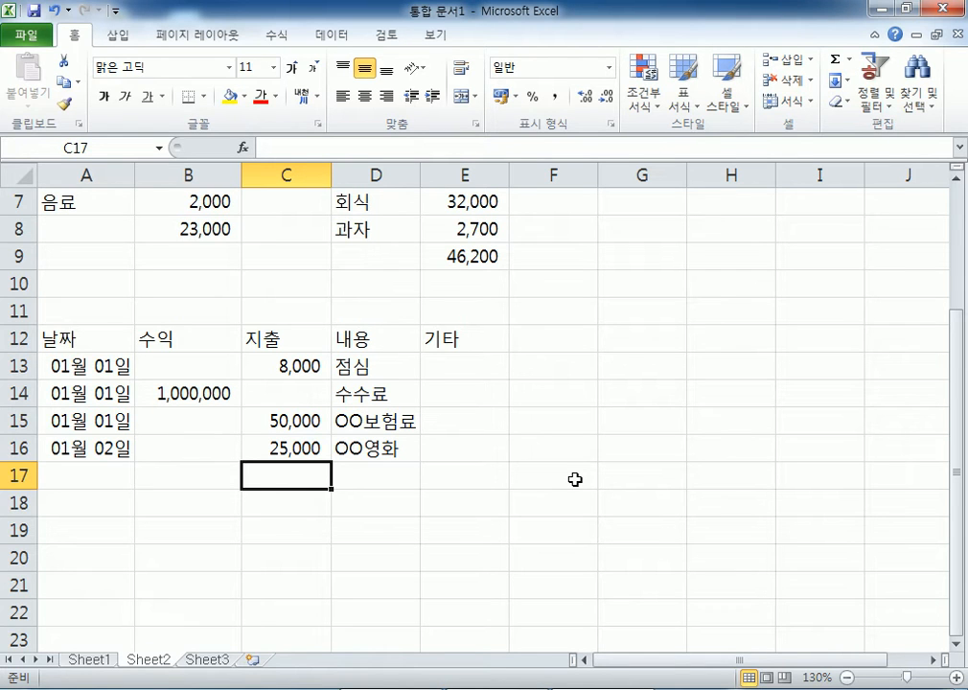
click(303, 446)
text(16,000)
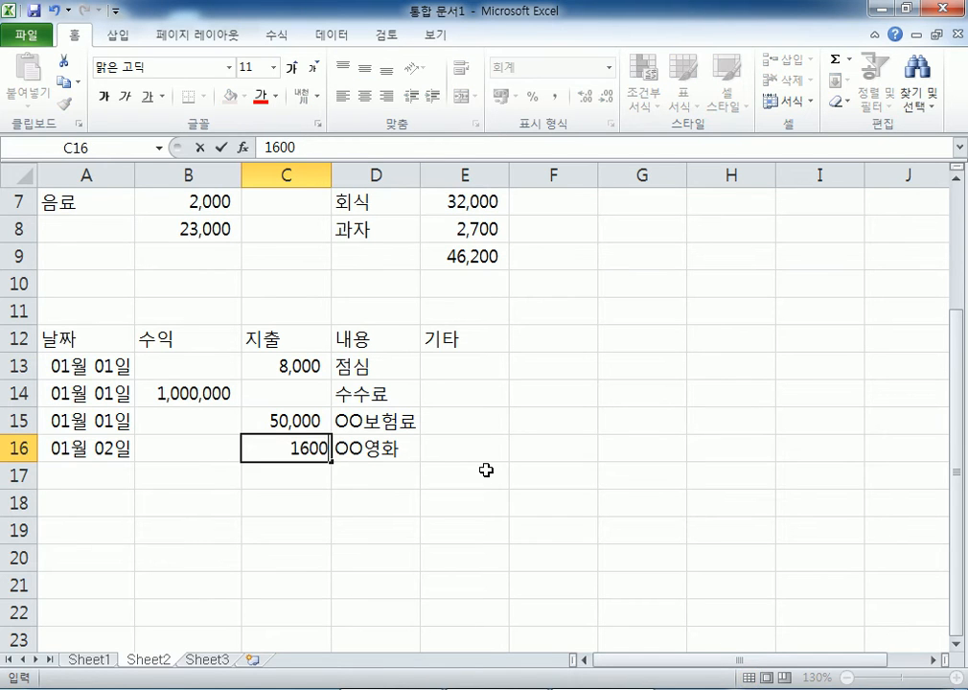
key(Return)
- Add a 01월 02일 row with a 7,500 expense described as 팝콘세트
key(Home)
text(1-2)
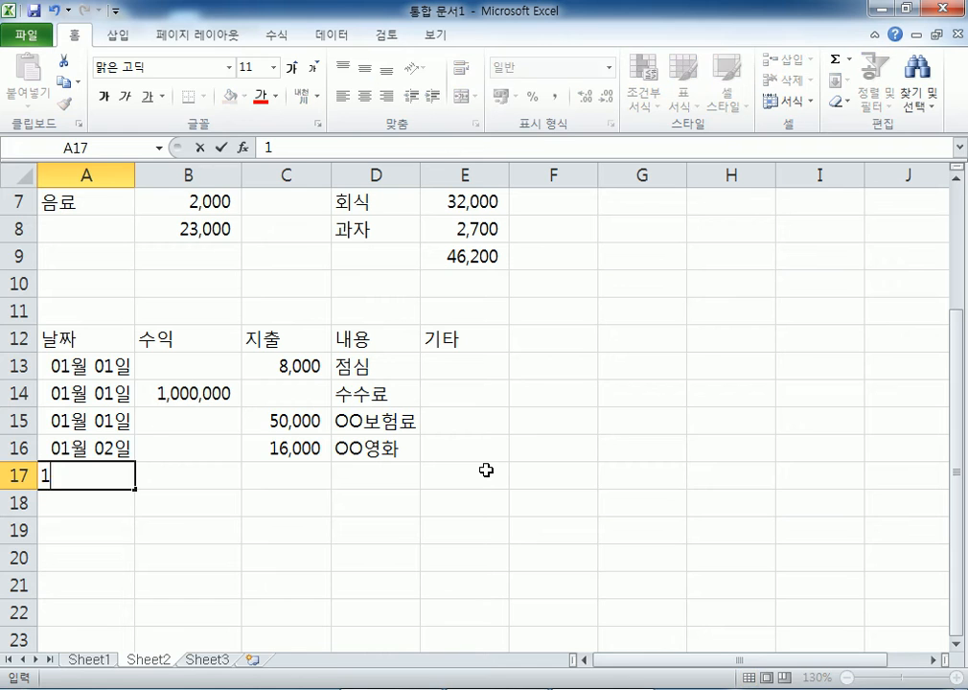
key(Tab)
key(Tab)
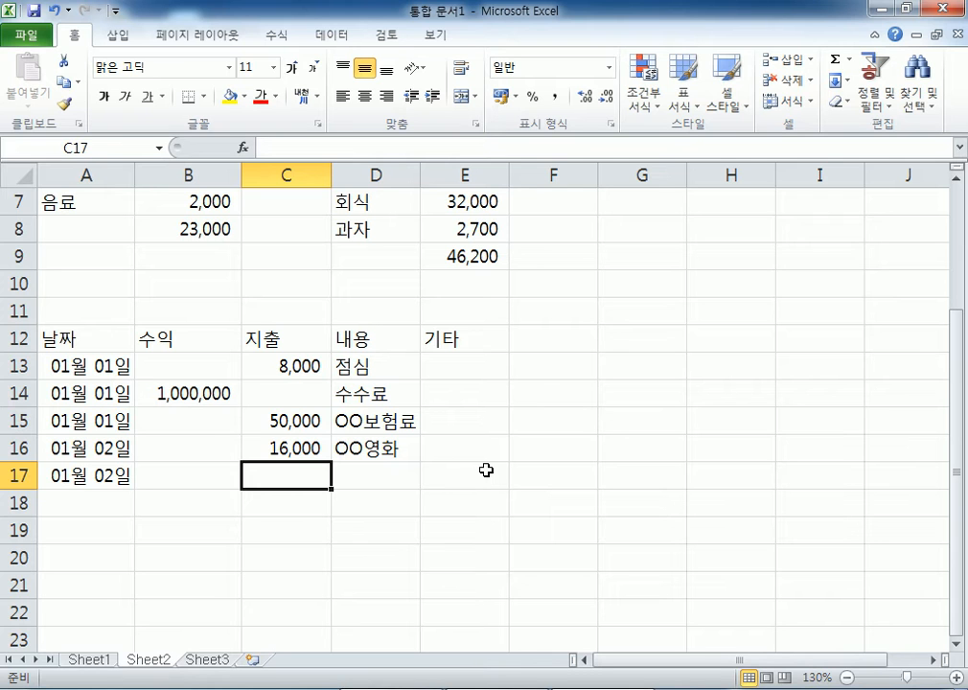
text(7500)
key(Tab)
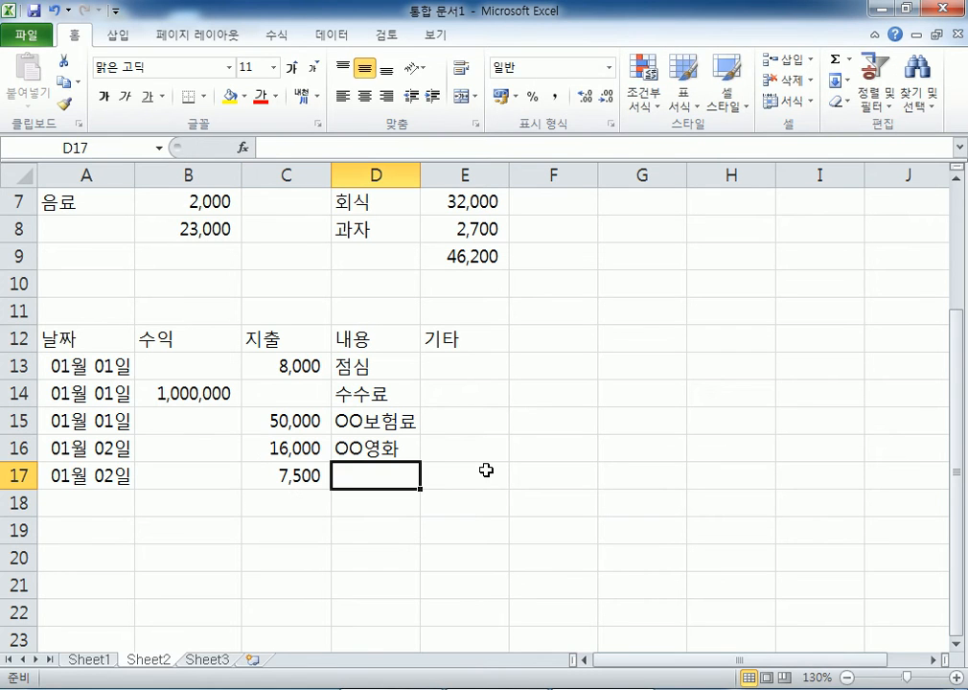
text(팝ㅋ)
key(BackSpace)
text(ㅋㄴ)
key(BackSpace)
text(콘세트)
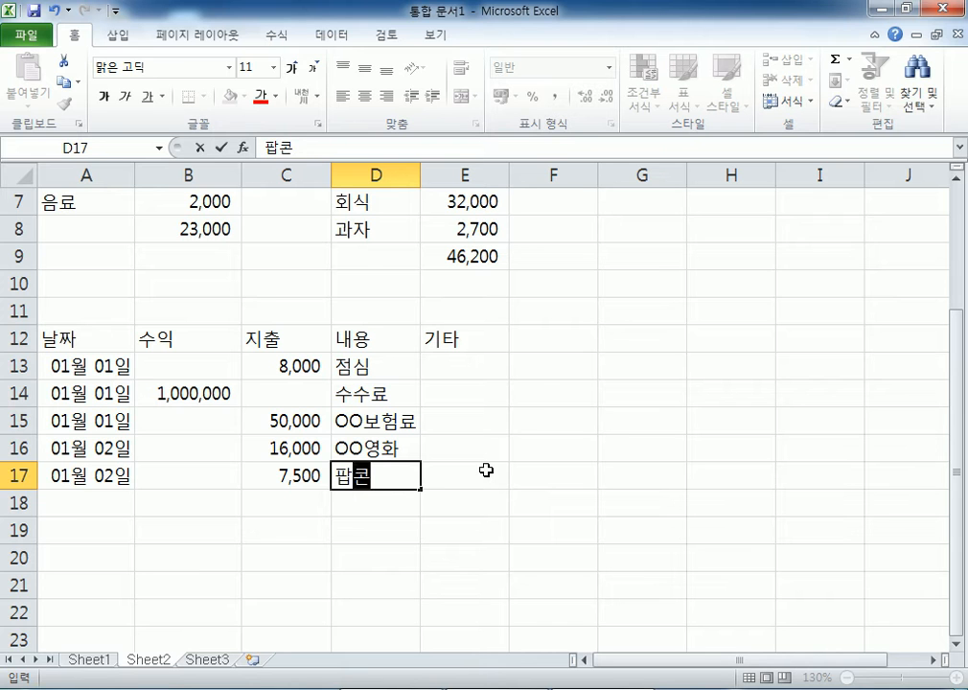
key(Return)
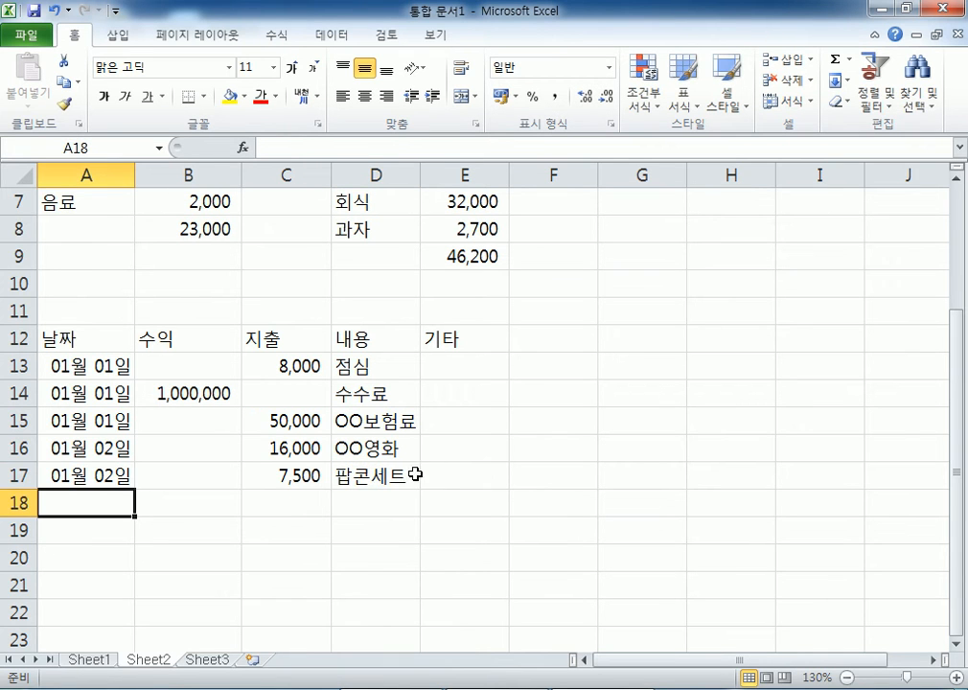
click(408, 477)
scroll(507, 548, down, 1)
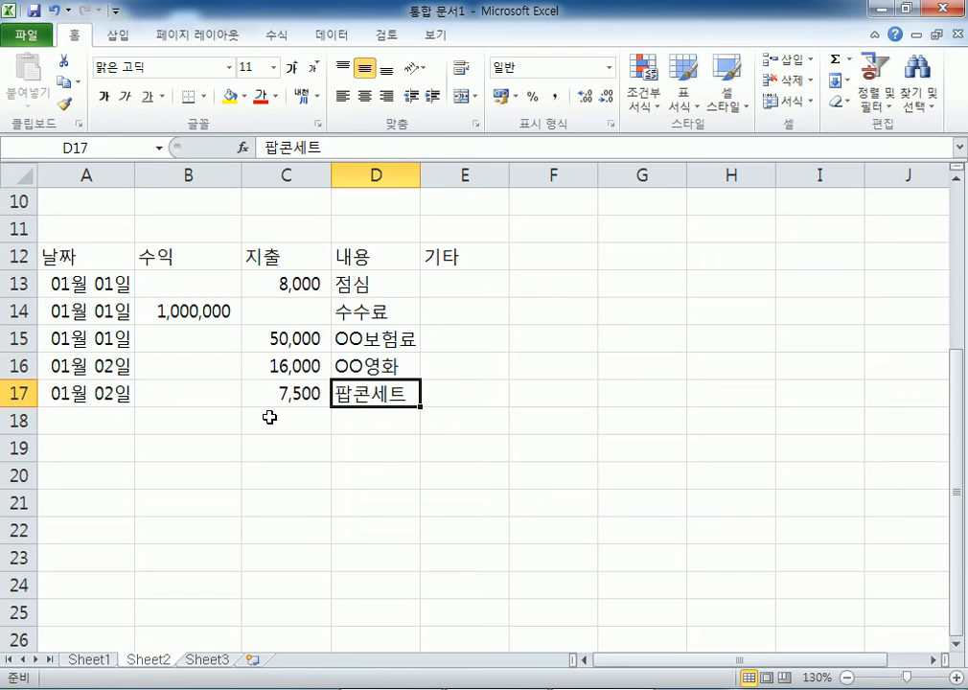
click(166, 498)
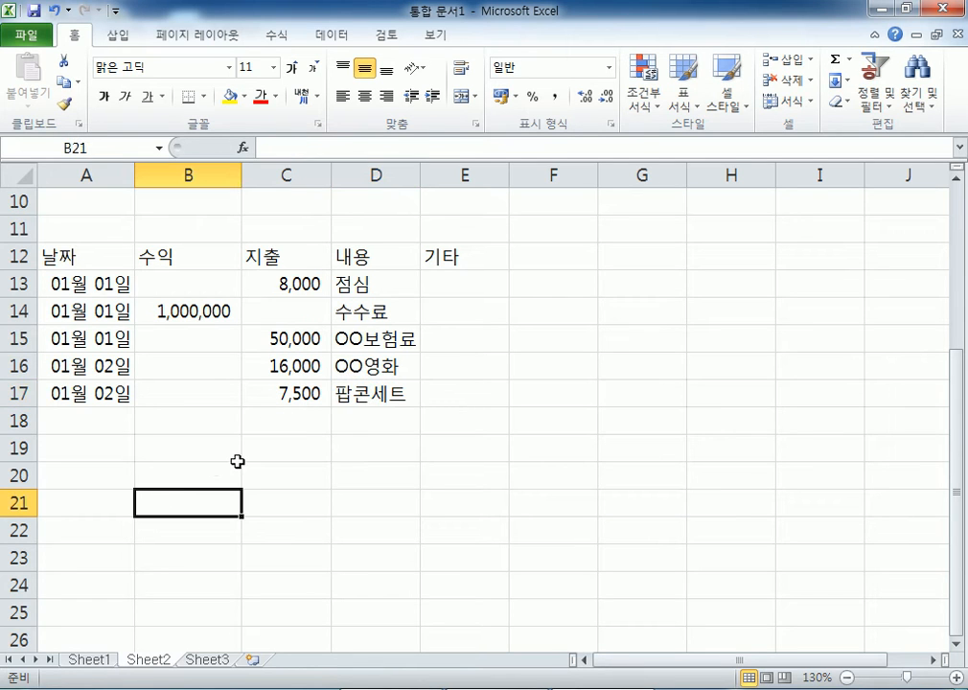
click(300, 507)
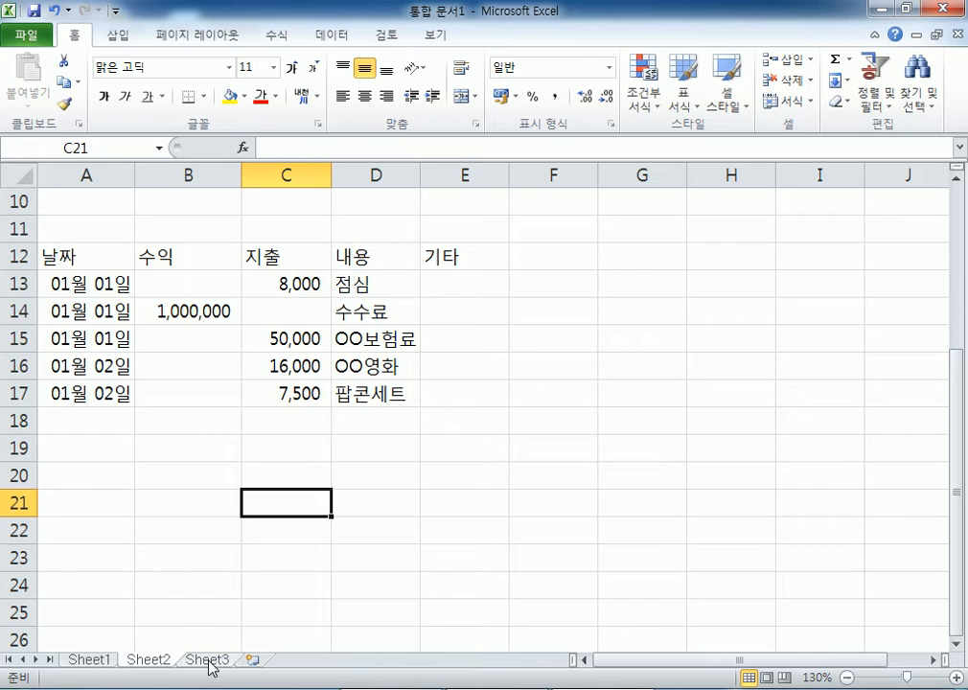
scroll(198, 525, up, 3)
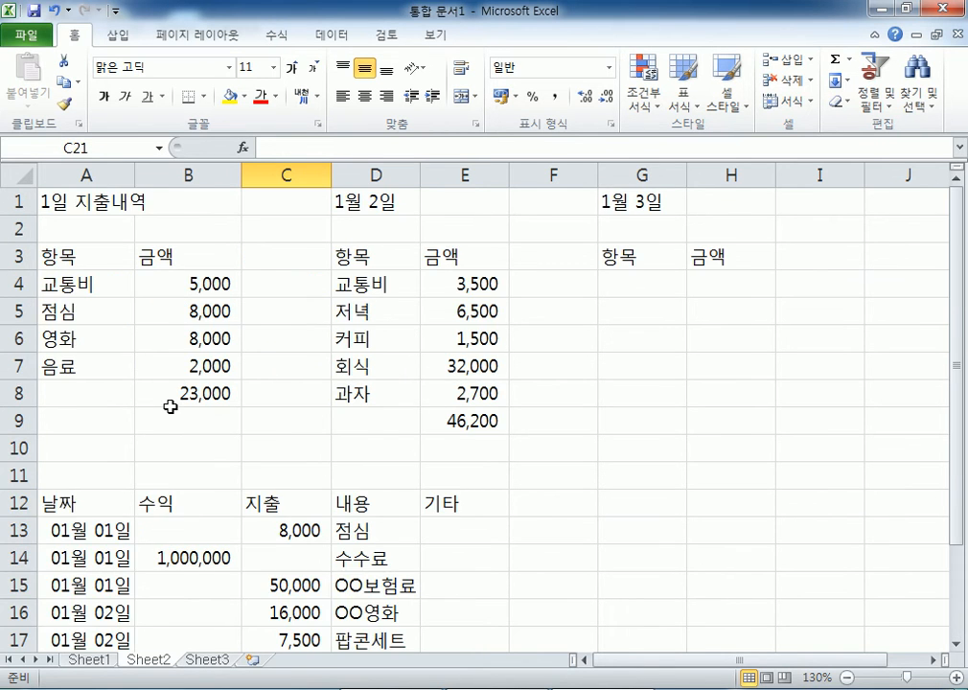
scroll(173, 412, down, 2)
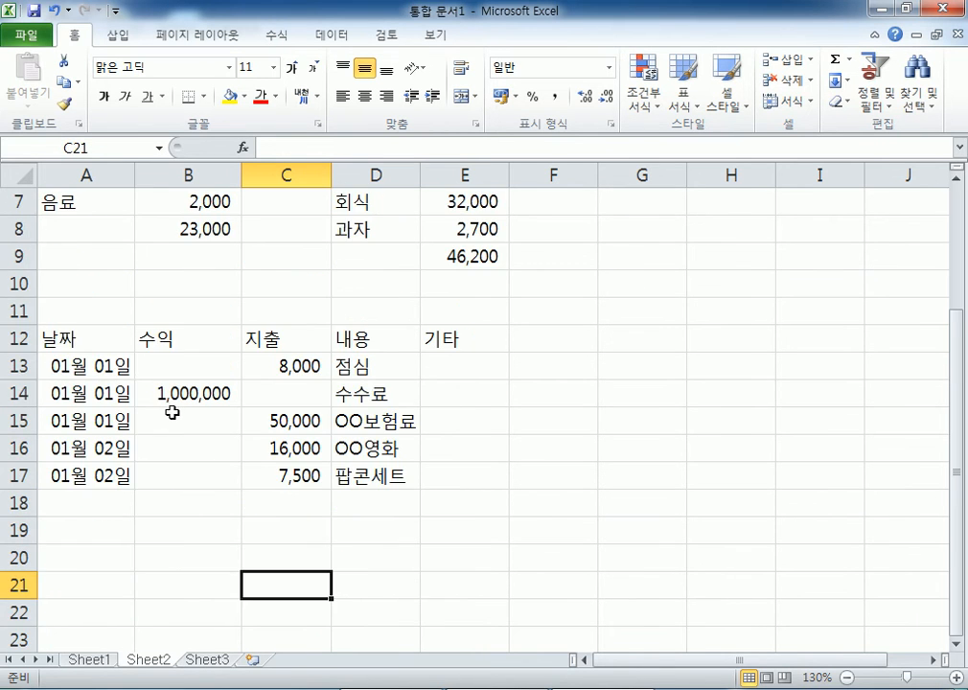
- Switch to Sheet3 and pick cell B2 for the timetable title
click(204, 659)
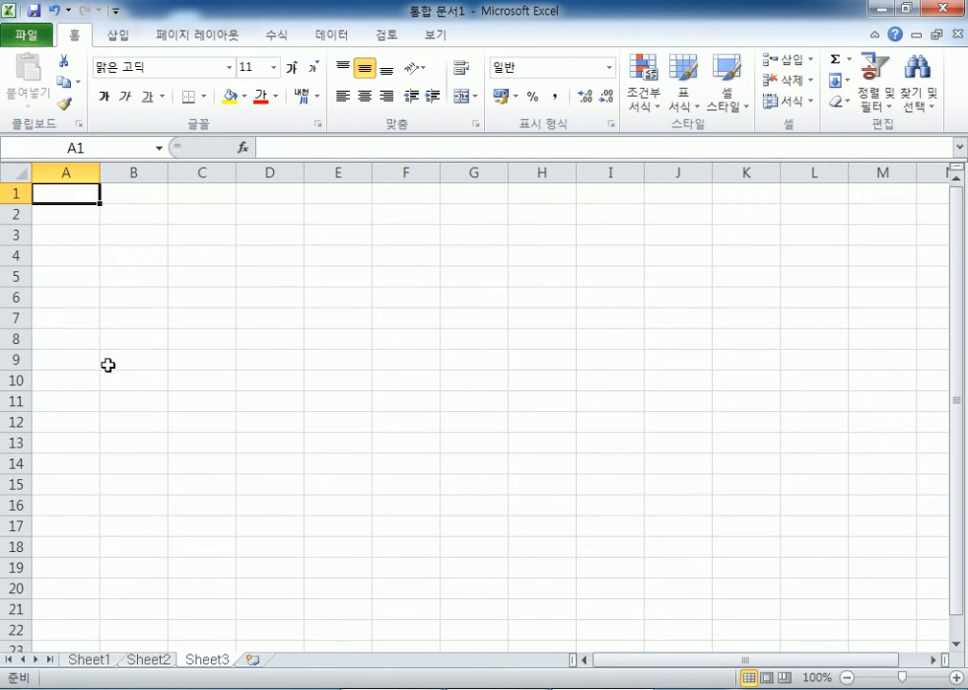
scroll(109, 360, up, 5)
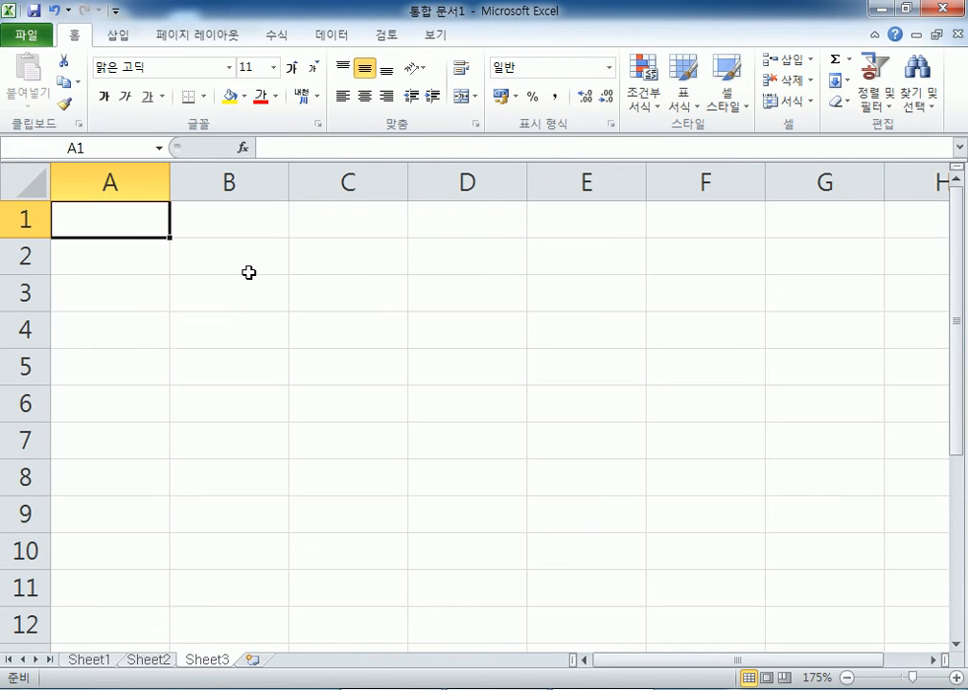
click(247, 259)
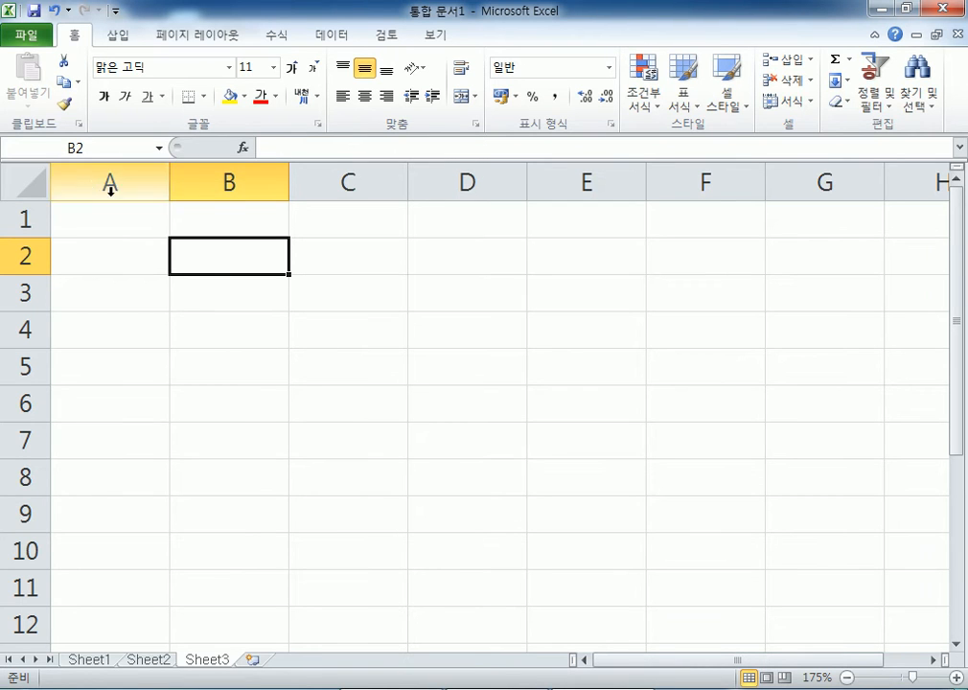
click(162, 184)
click(202, 180)
click(450, 182)
click(214, 255)
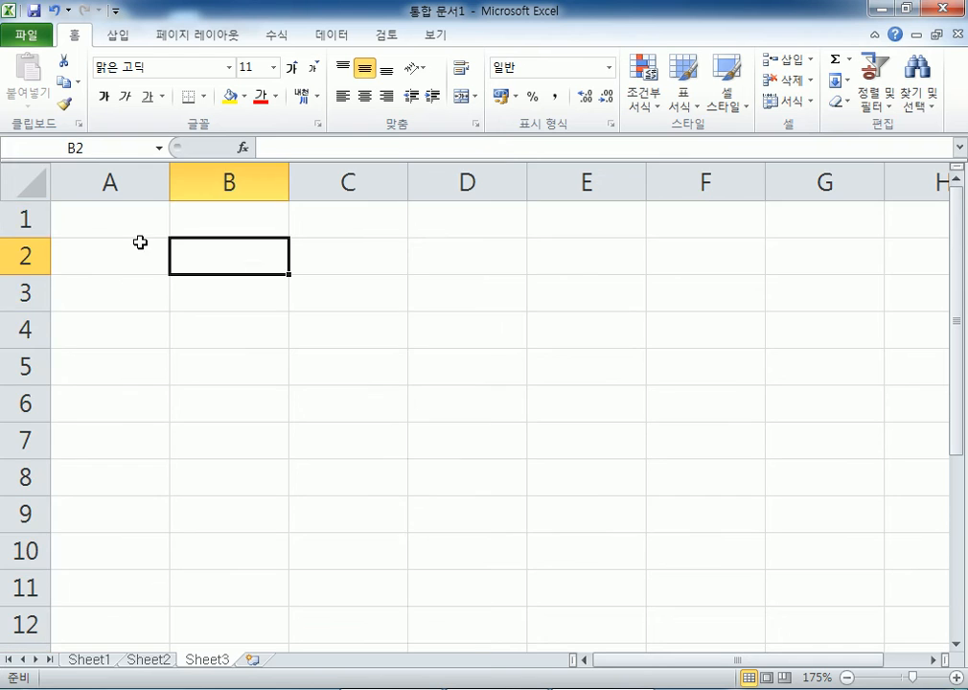
drag(24, 219, 22, 328)
click(219, 257)
- Enter the title 시간표 in B2
text(시간표)
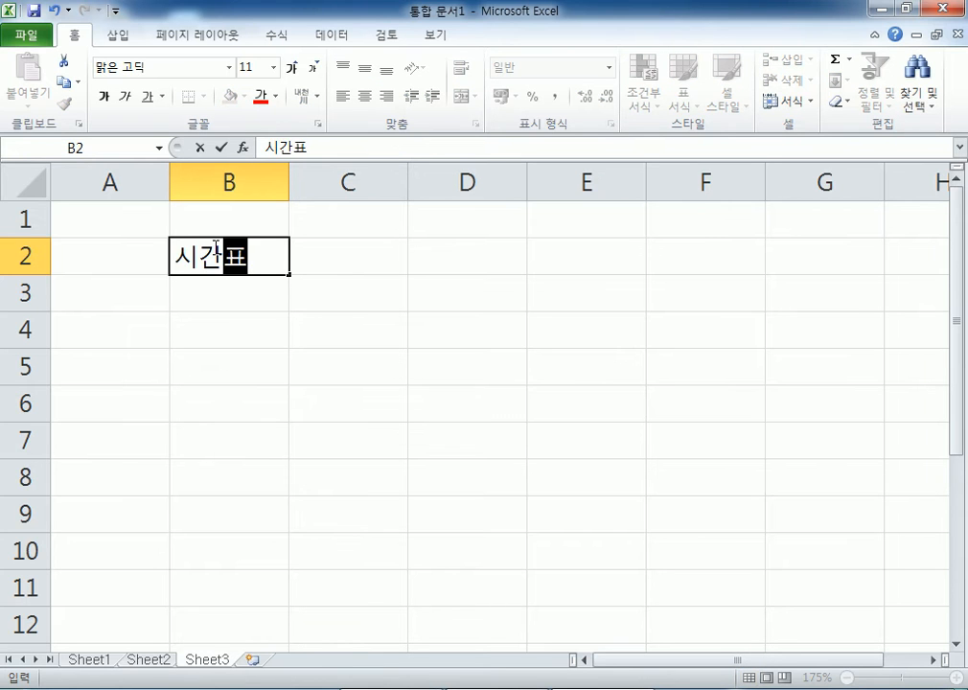
key(Return)
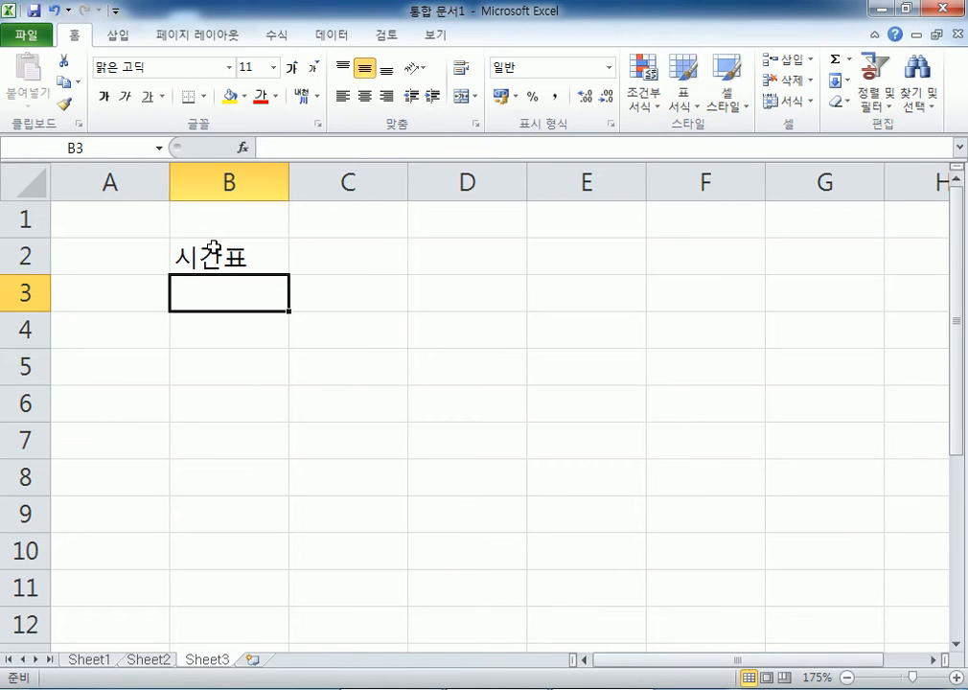
click(144, 219)
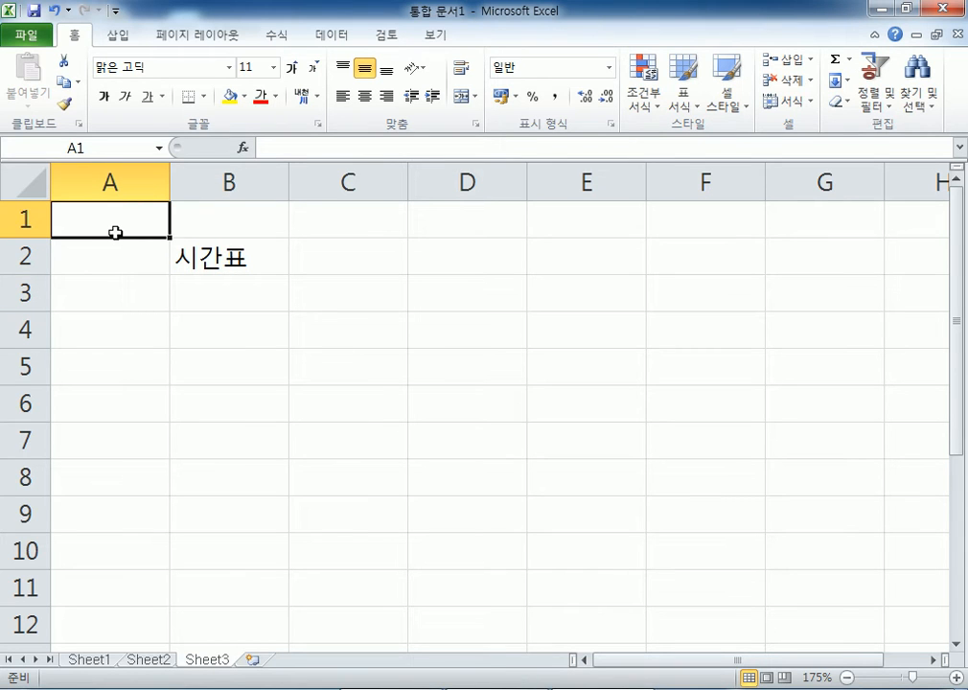
click(210, 254)
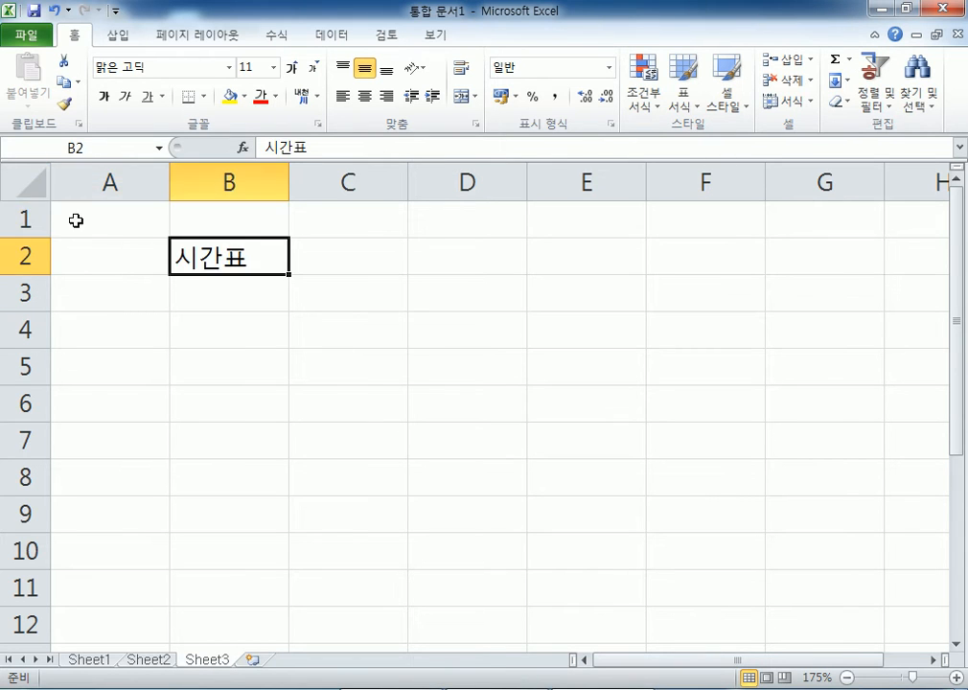
click(34, 220)
click(108, 180)
click(218, 257)
- Shrink column A to a narrow strip about 1.00 wide
click(115, 180)
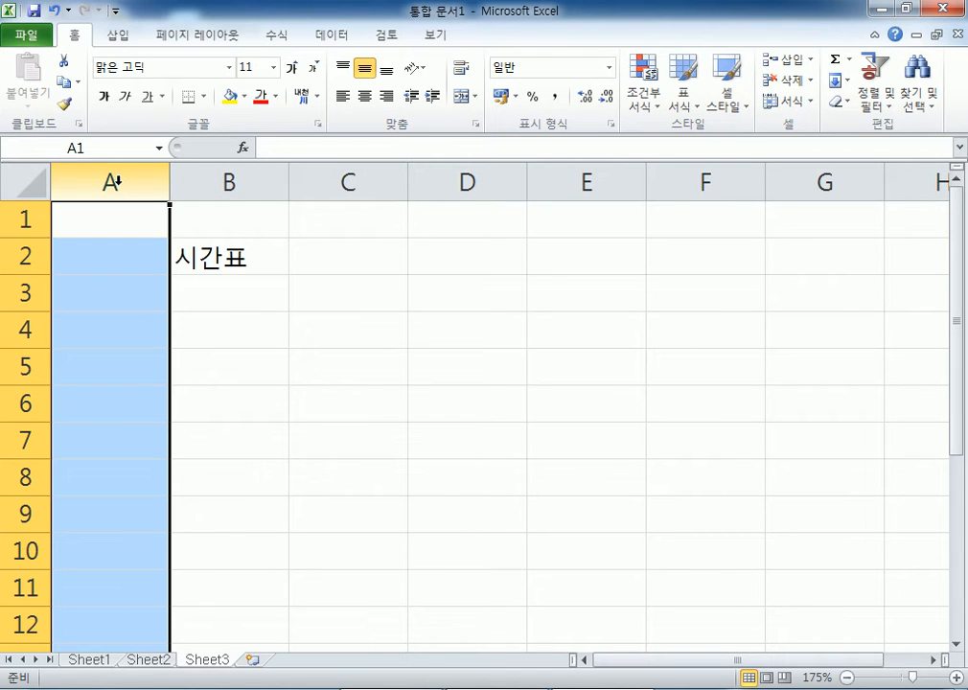
click(245, 280)
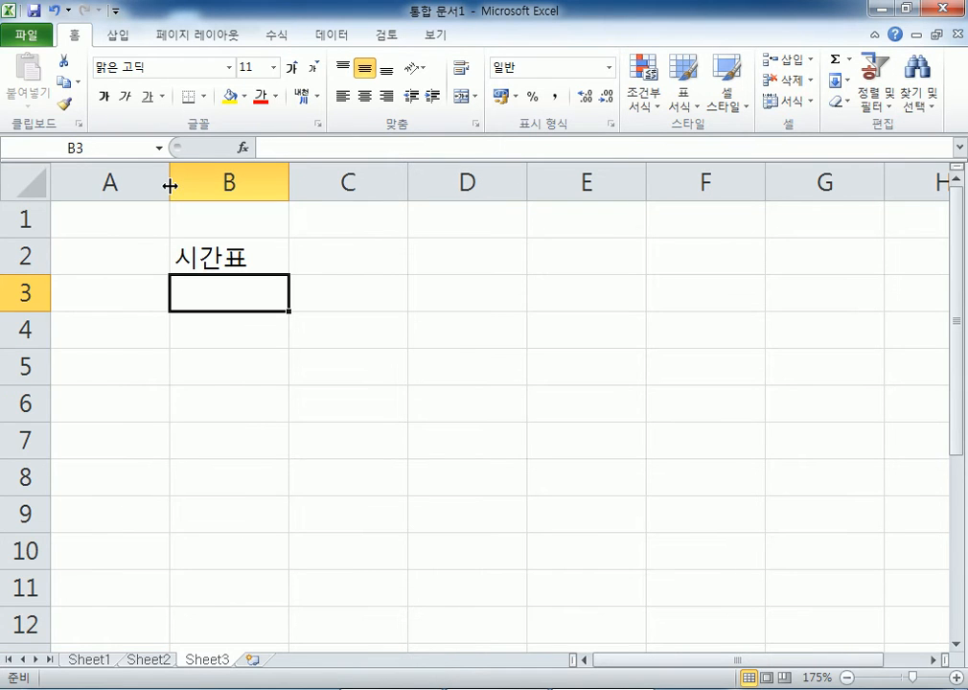
click(134, 179)
click(190, 180)
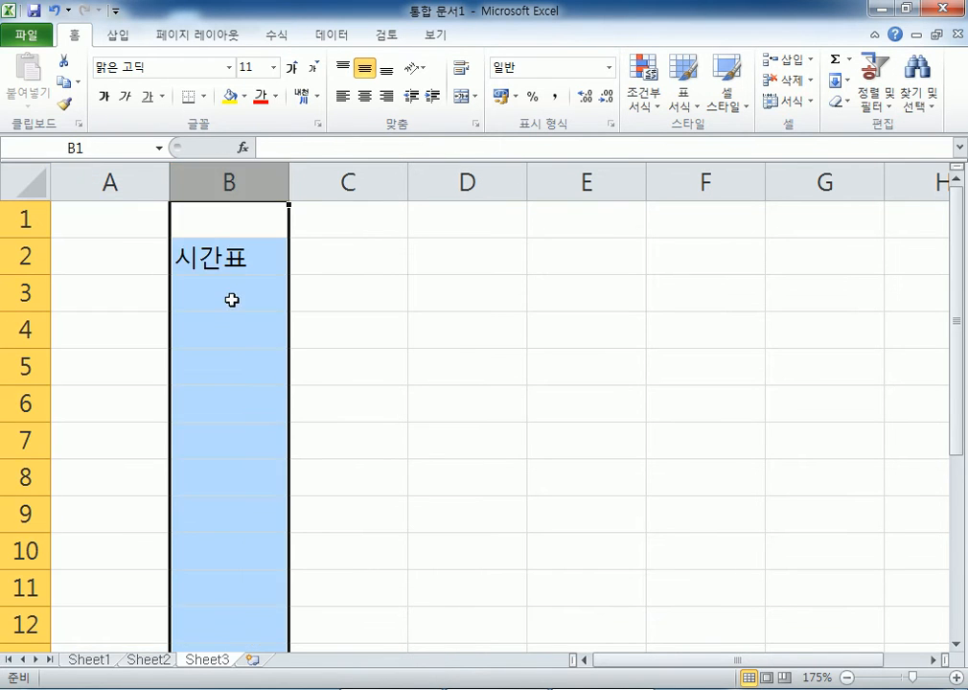
click(231, 300)
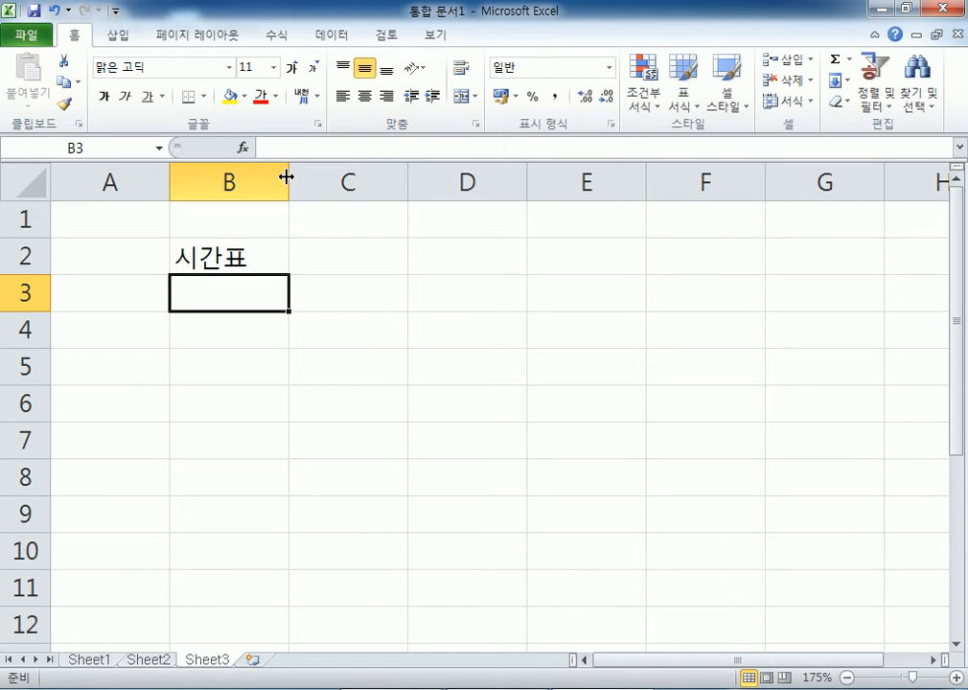
drag(167, 180, 240, 176)
mouse_move(359, 185)
mouse_down()
mouse_move(442, 180)
mouse_move(347, 178)
mouse_up()
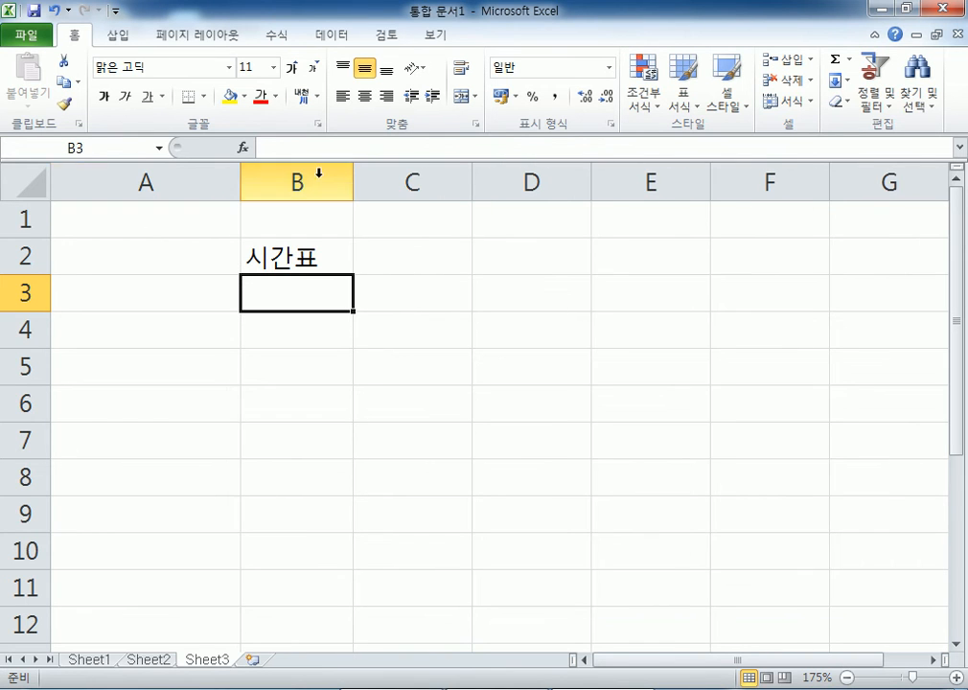
drag(239, 179, 65, 181)
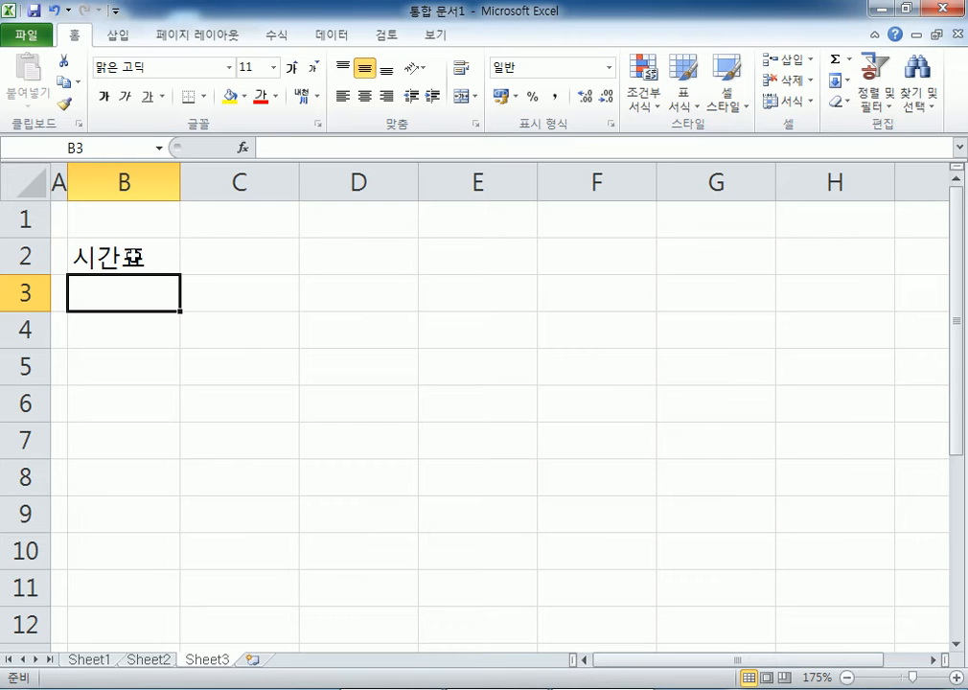
click(133, 256)
mouse_move(67, 184)
mouse_down()
mouse_move(151, 189)
mouse_move(58, 188)
mouse_up()
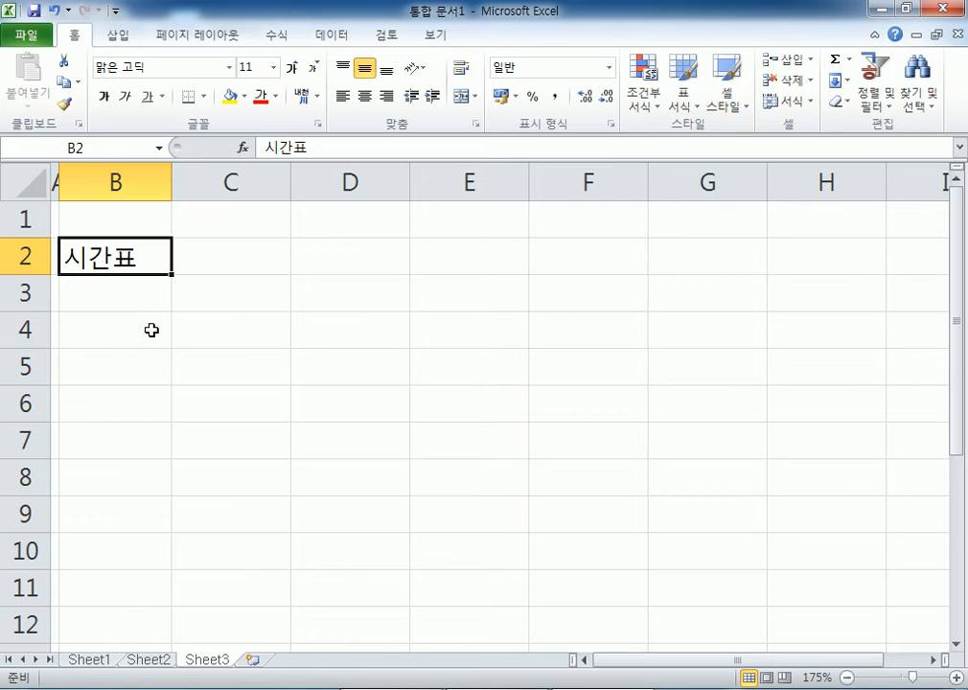
- Enter the weekday header 월 in C4 and the period number 1 in B5
click(233, 322)
text(ㅇ월)
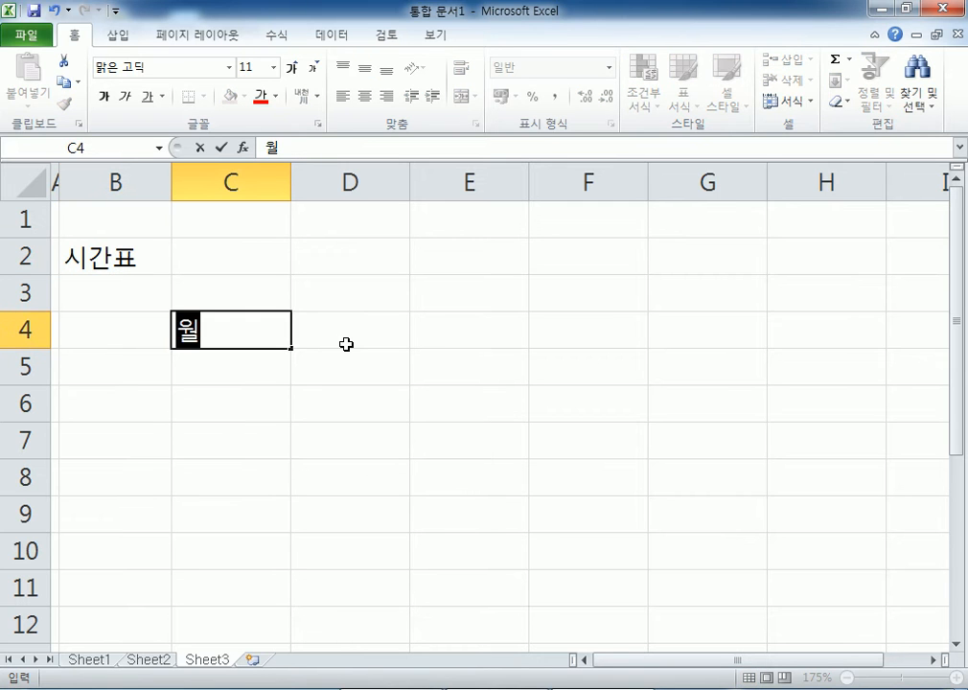
key(Return)
key(Left)
text(1)
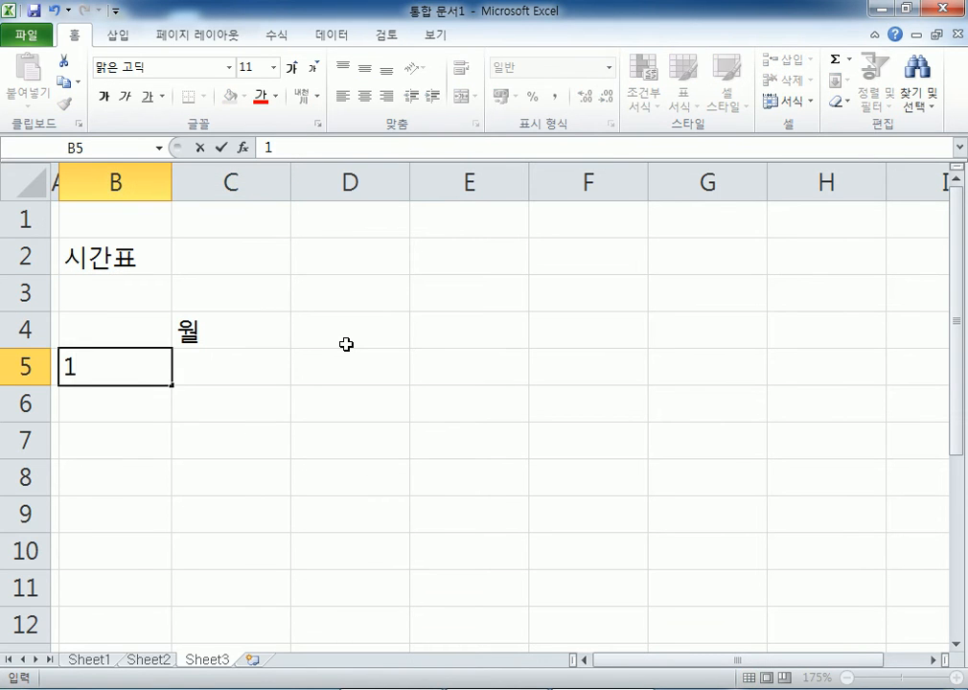
key(Return)
- Select parts of the timetable area around B4:G12 to check the layout
click(259, 339)
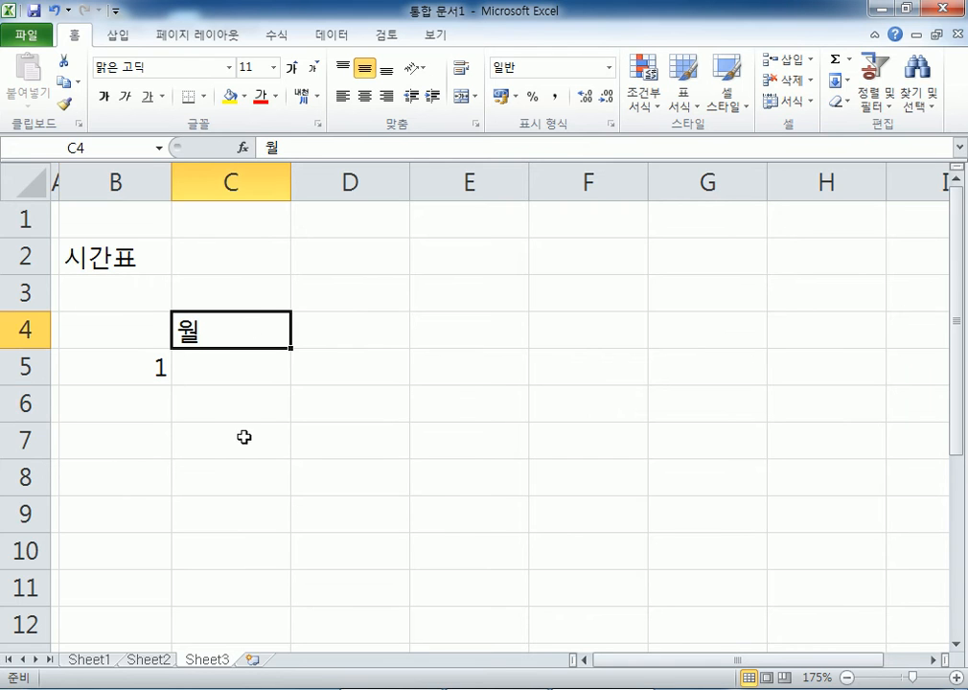
scroll(244, 426, down, 2)
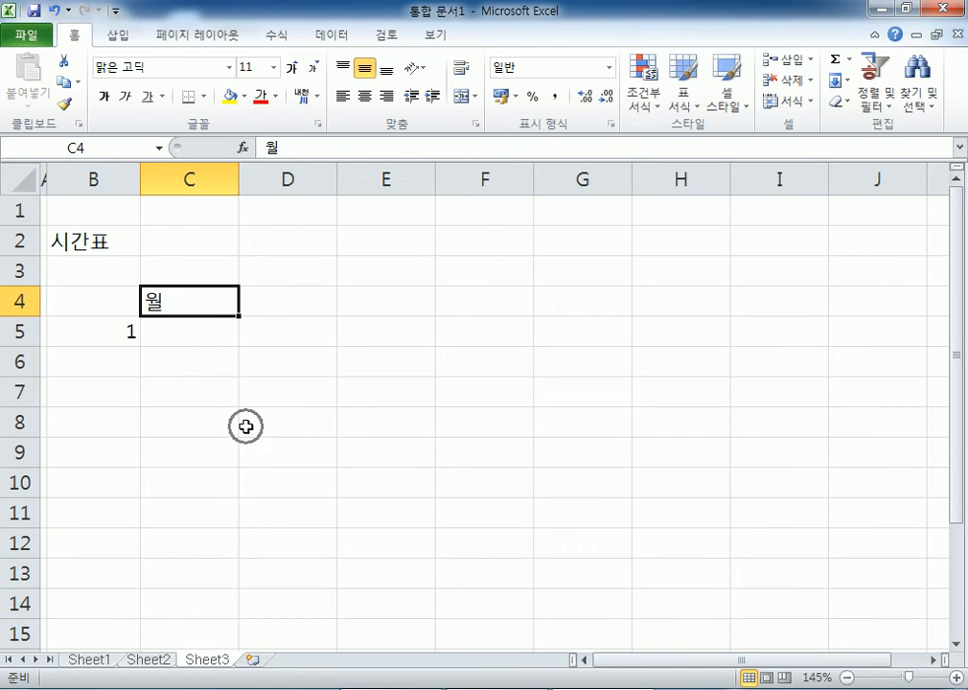
click(80, 308)
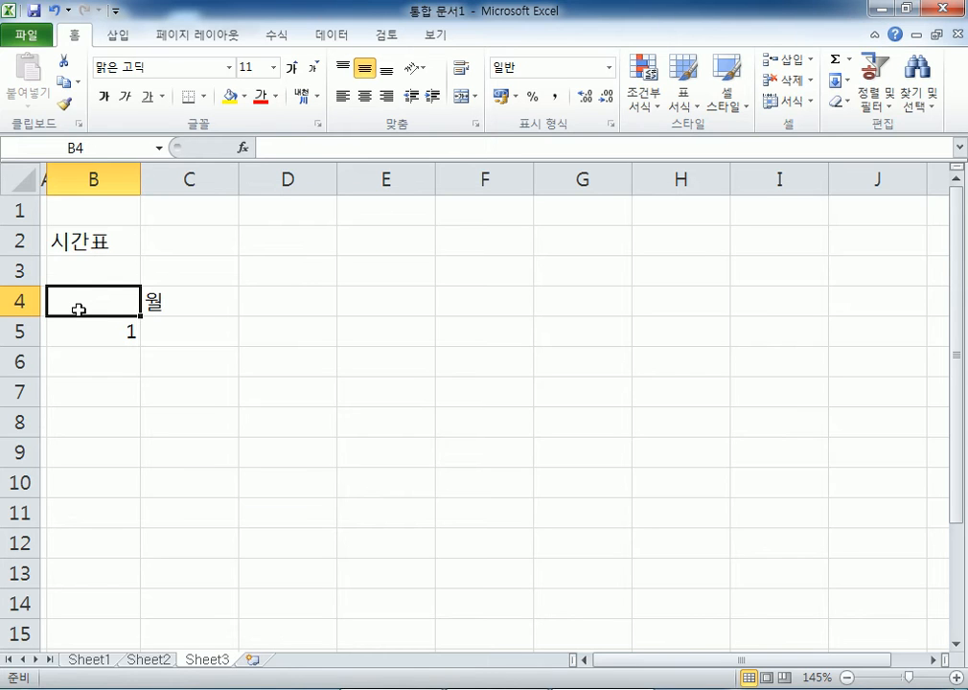
click(210, 303)
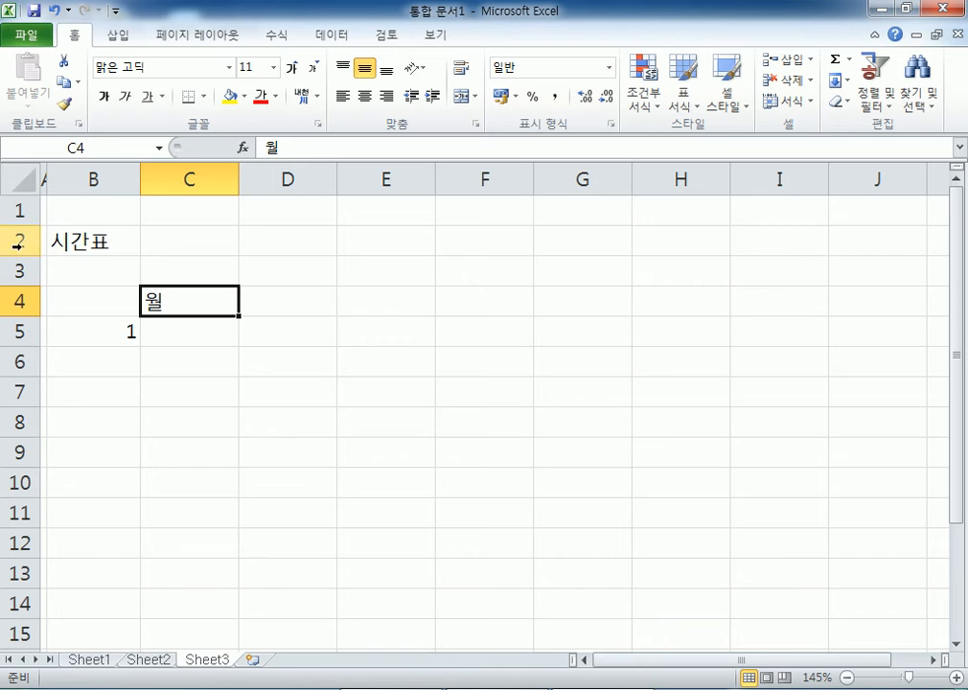
drag(103, 304, 562, 543)
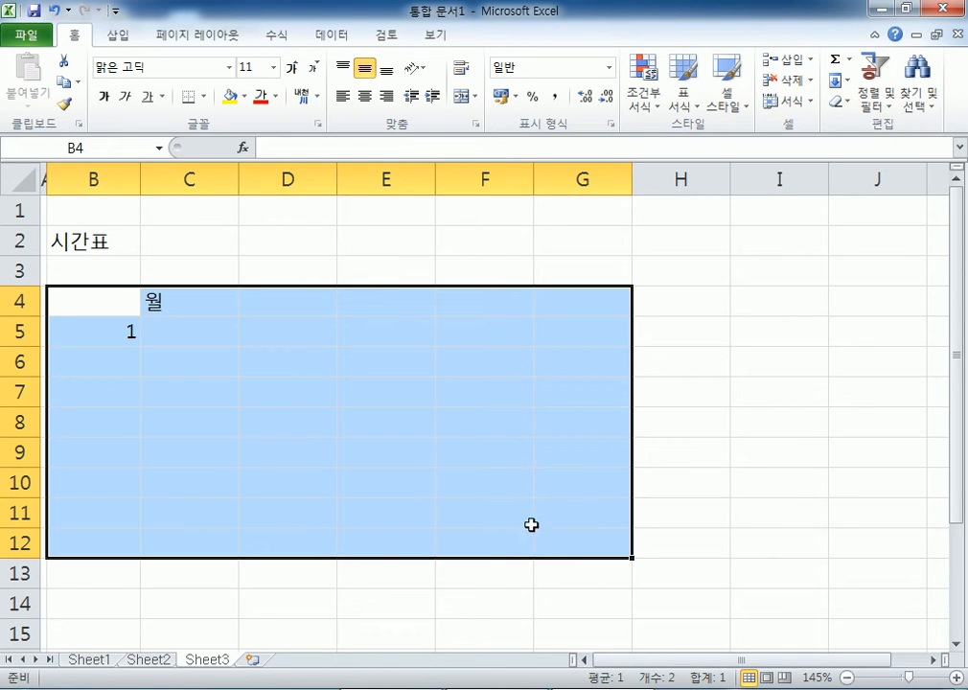
click(87, 242)
drag(74, 306, 529, 508)
click(19, 270)
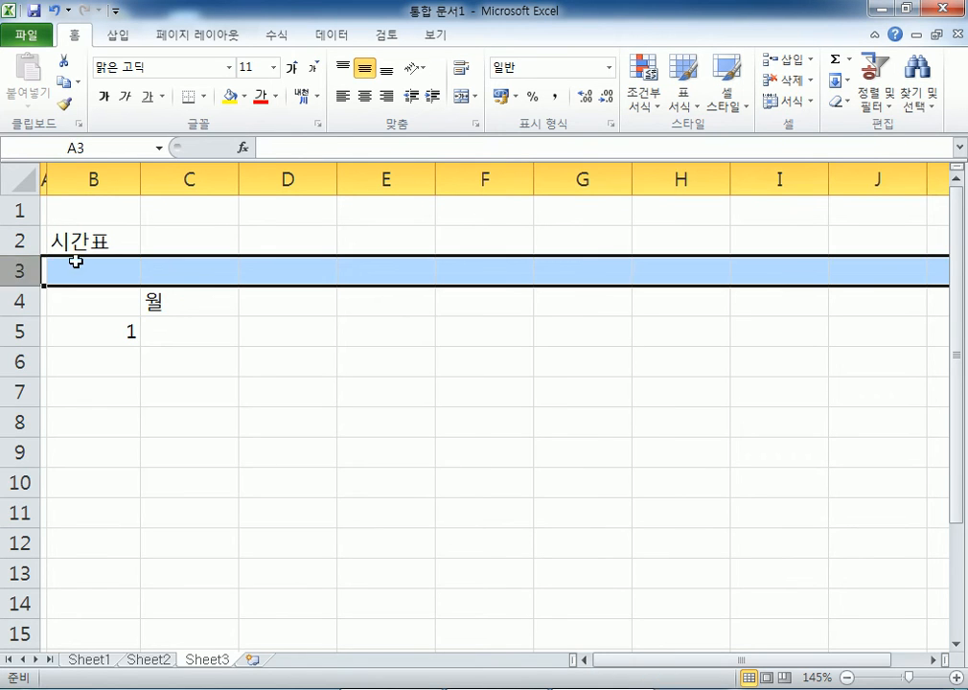
click(197, 301)
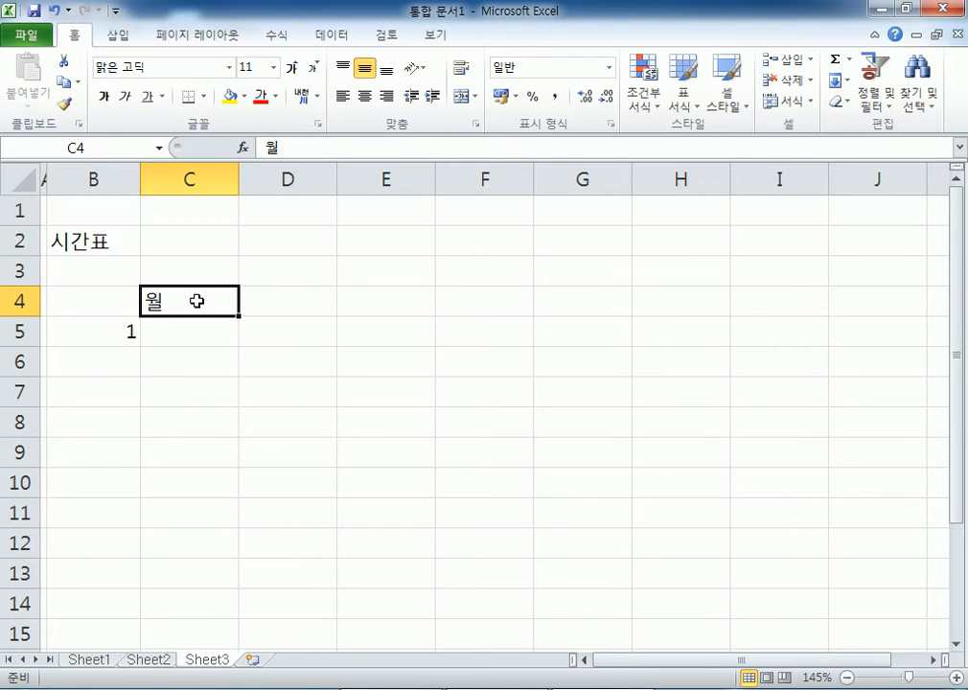
- Start typing 화 in D4 and cancel it, then check cells B6–B8 and return to C4
click(296, 301)
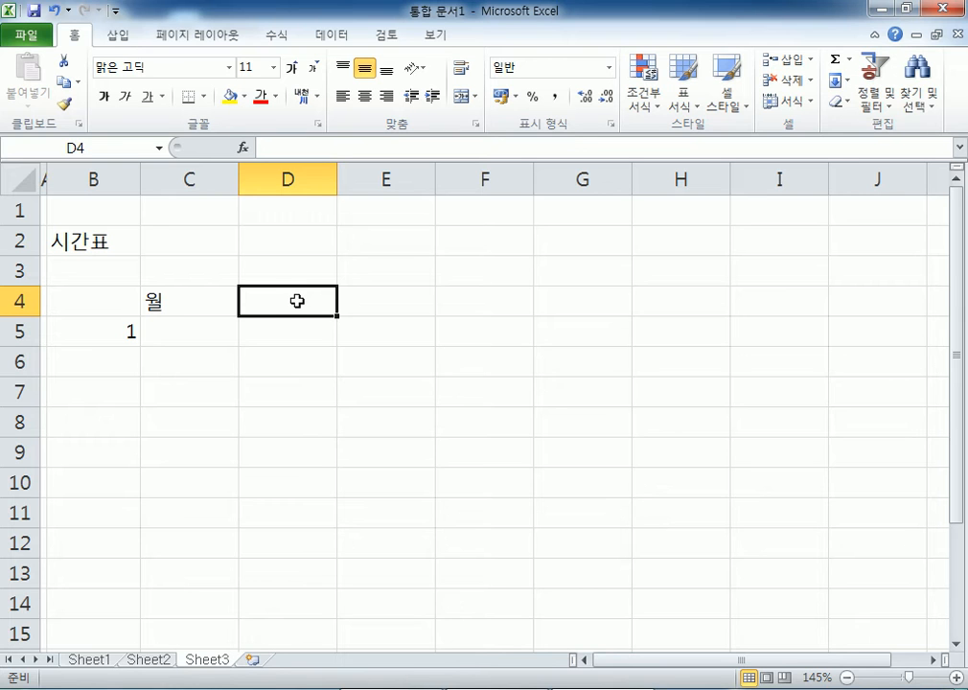
text(화)
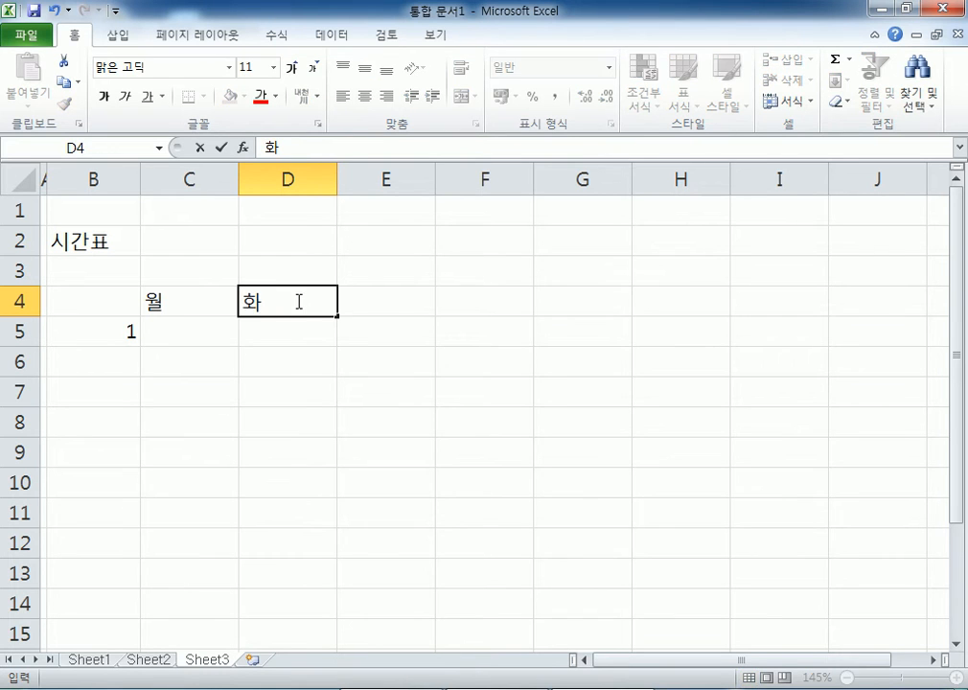
key(Escape)
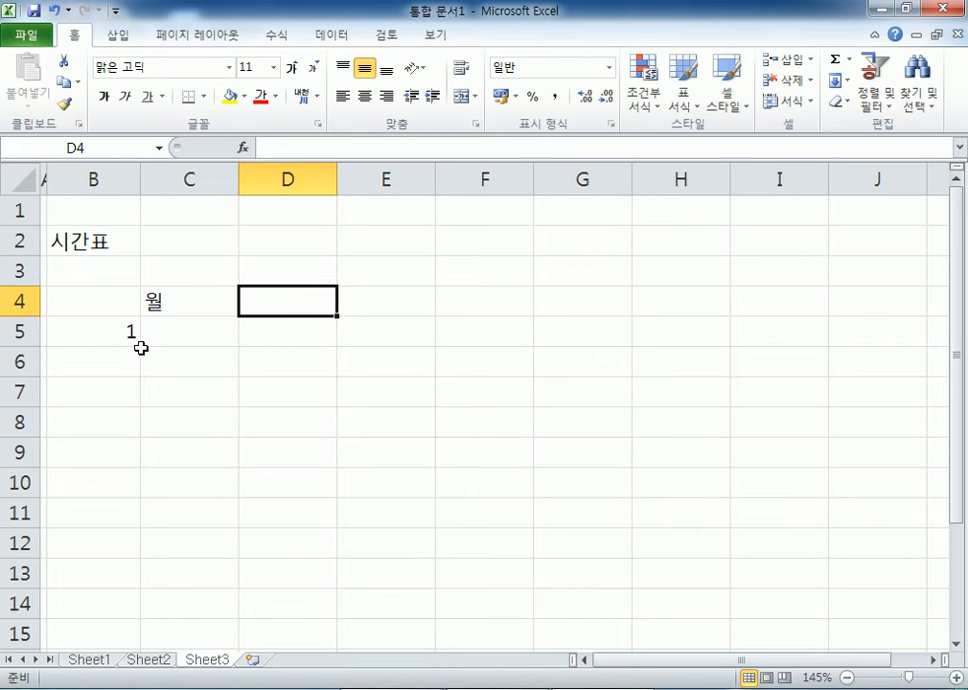
click(105, 357)
click(109, 391)
click(112, 425)
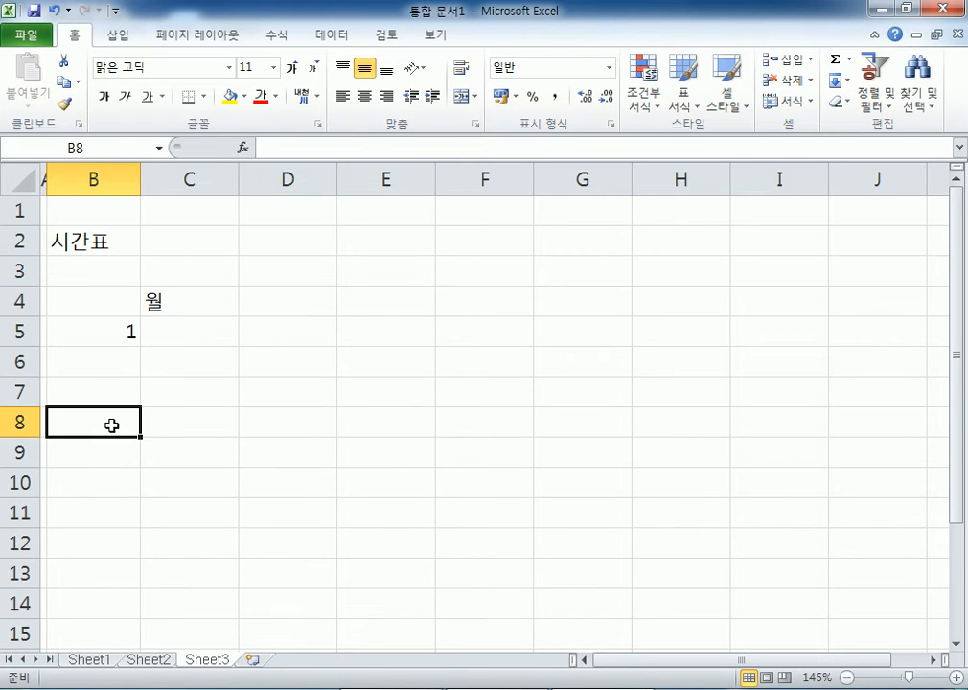
click(191, 301)
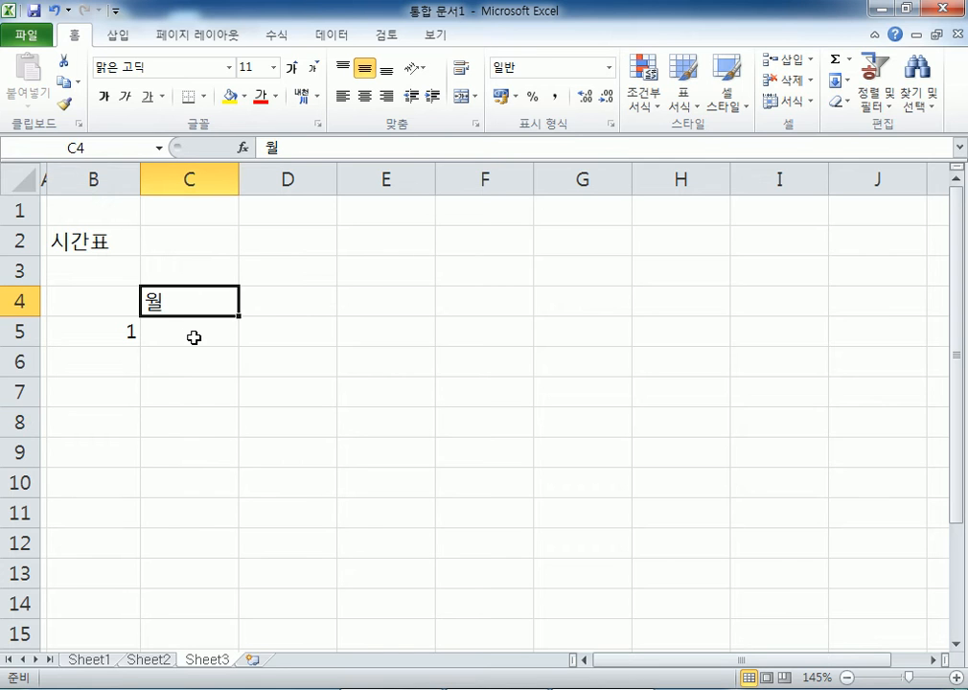
- Auto-fill the weekday series from 월 in C4 across to I4, giving 월 through 일
click(469, 303)
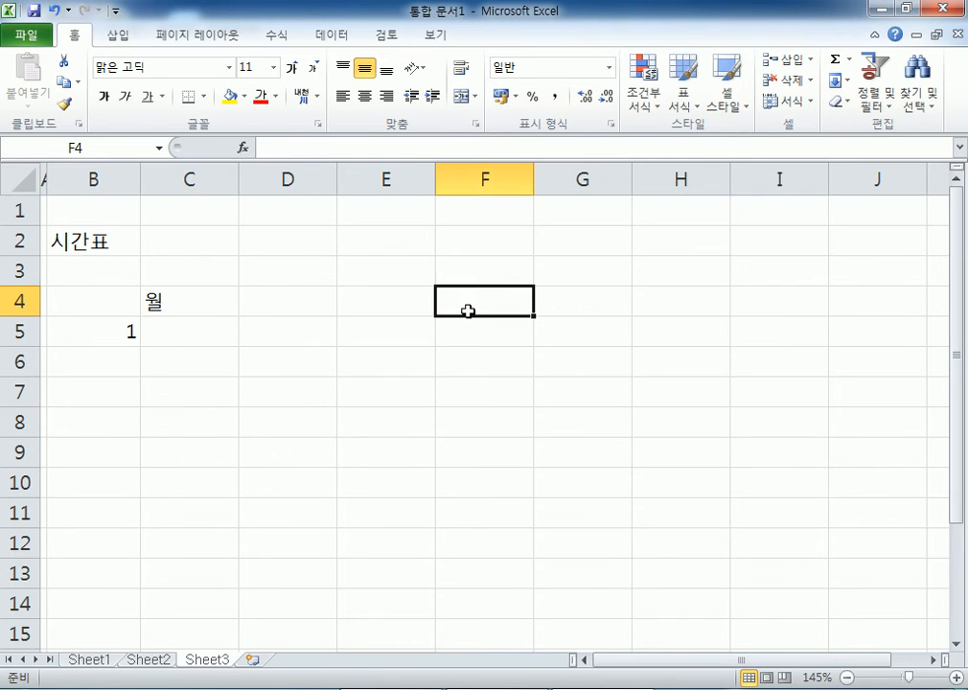
click(305, 292)
click(410, 300)
click(352, 247)
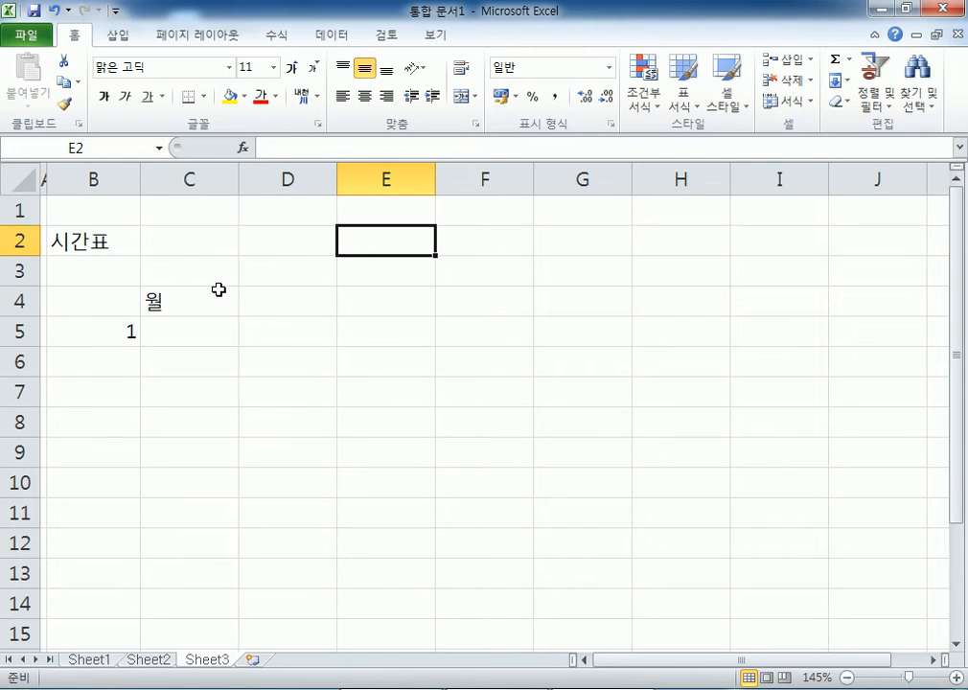
click(227, 290)
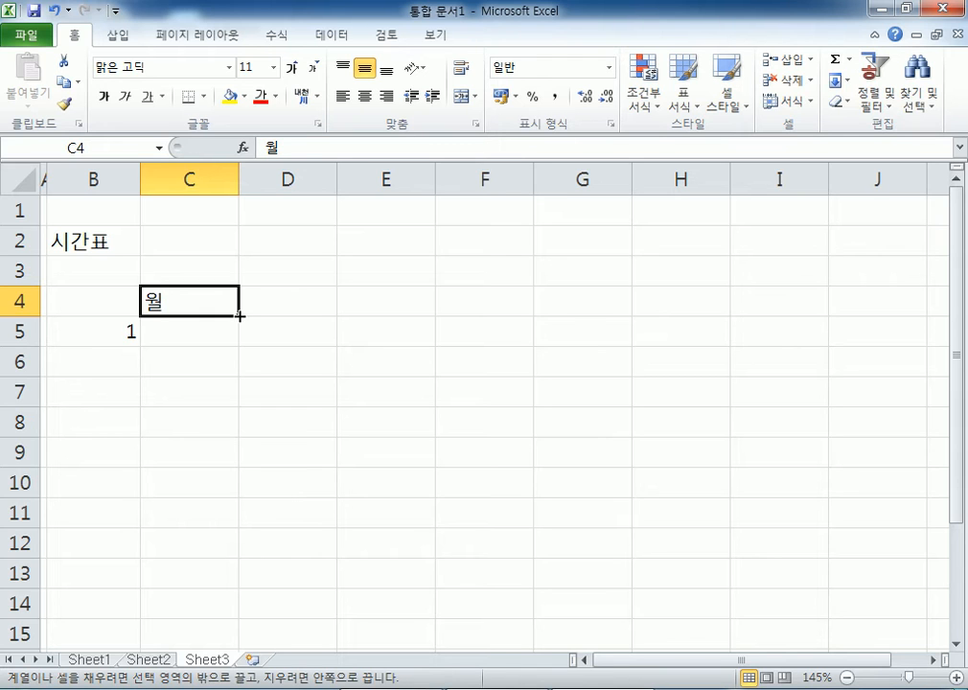
drag(244, 315, 806, 315)
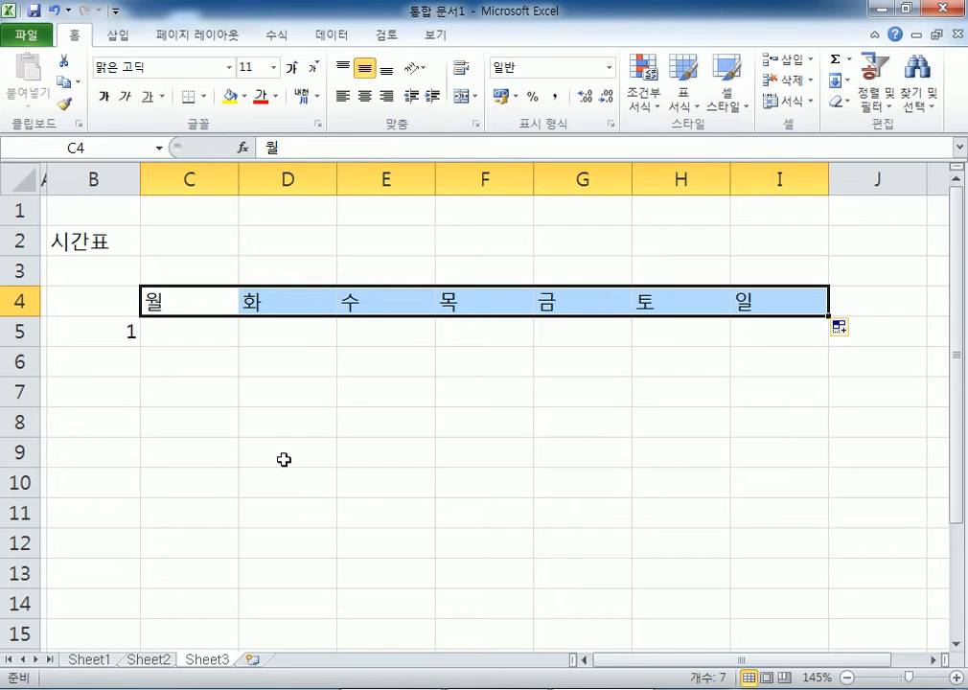
- Fill B5's period number 1 down to row 12, then undo the repeated 1s
click(88, 330)
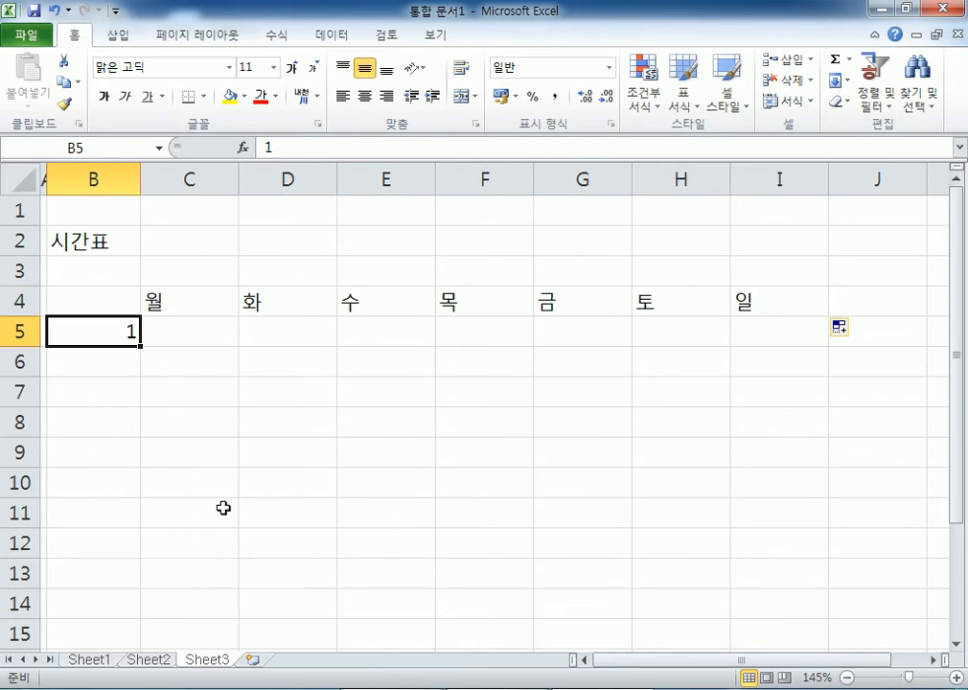
scroll(225, 508, down, 1)
scroll(224, 510, up, 1)
click(955, 644)
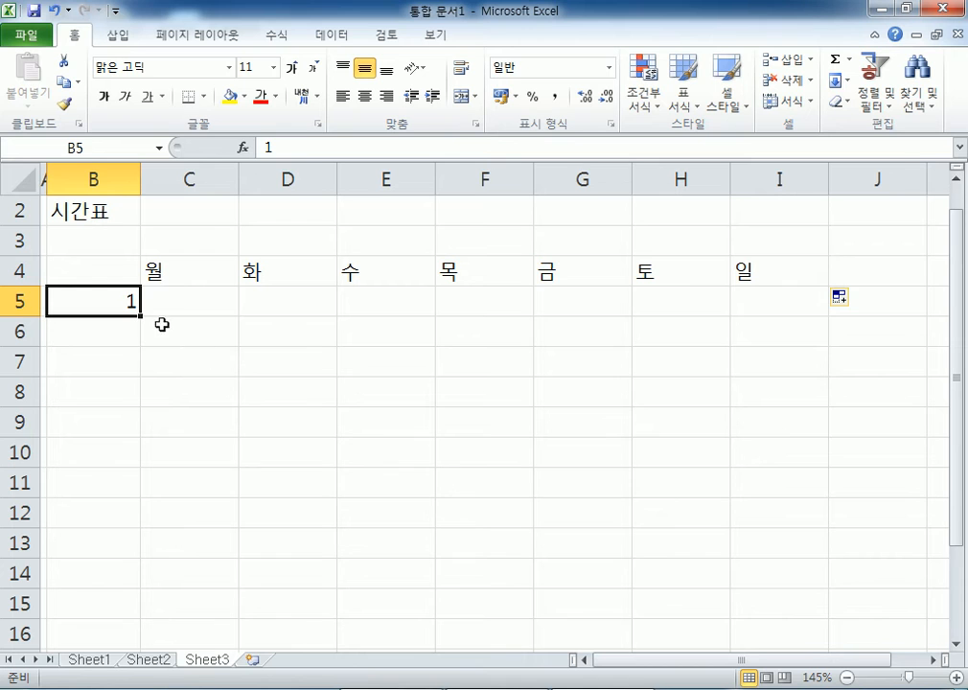
drag(140, 317, 142, 524)
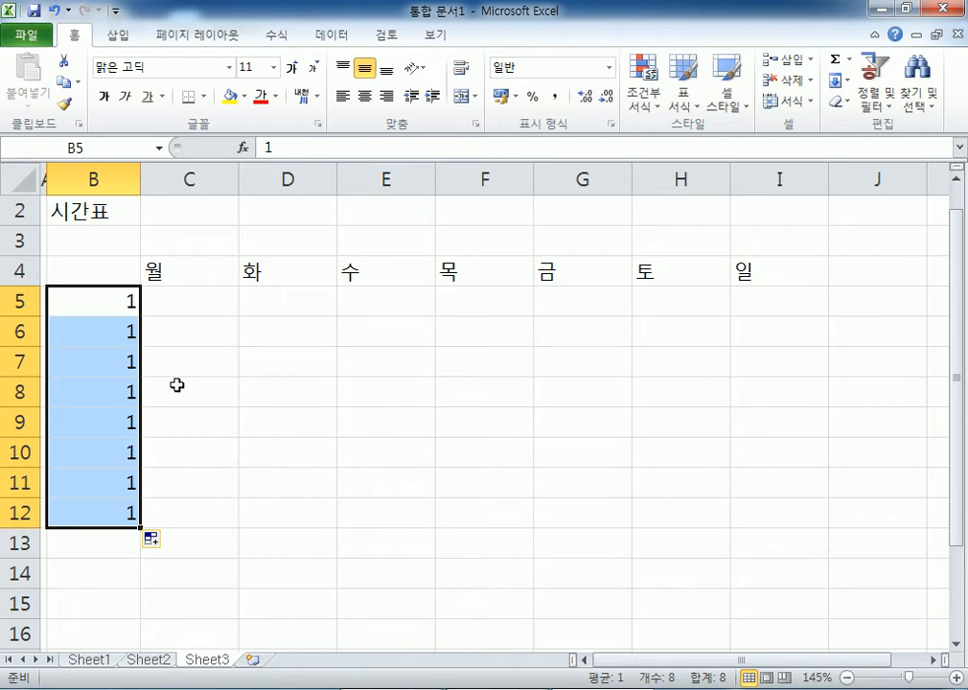
key(ctrl+z)
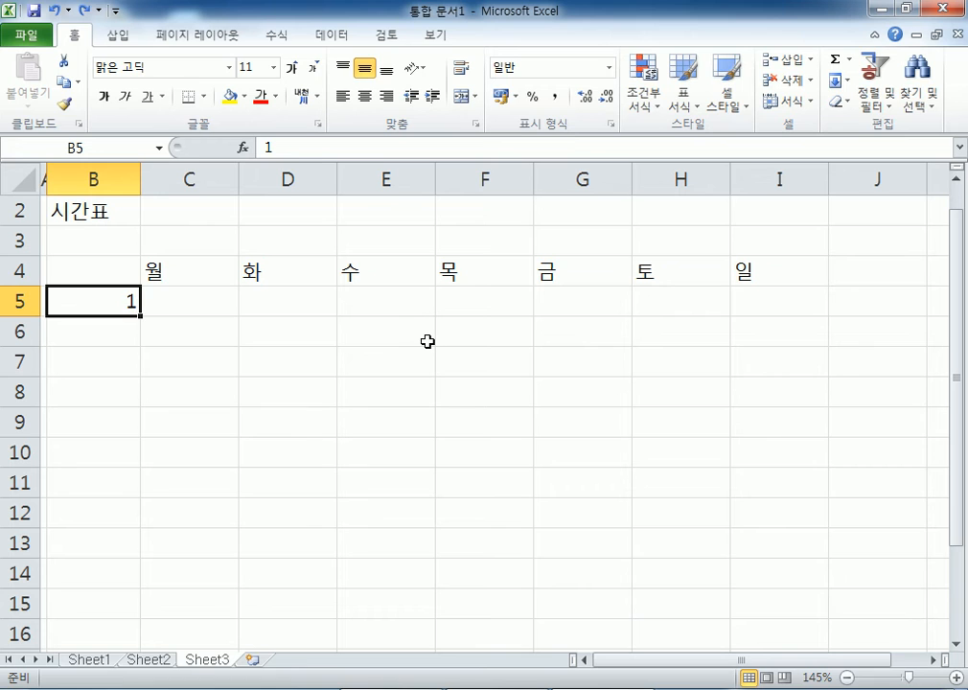
- Change B5 to 1교시 and fill labels 1교시 through 8교시 down to B12
key(F2)
text(교시)
key(Return)
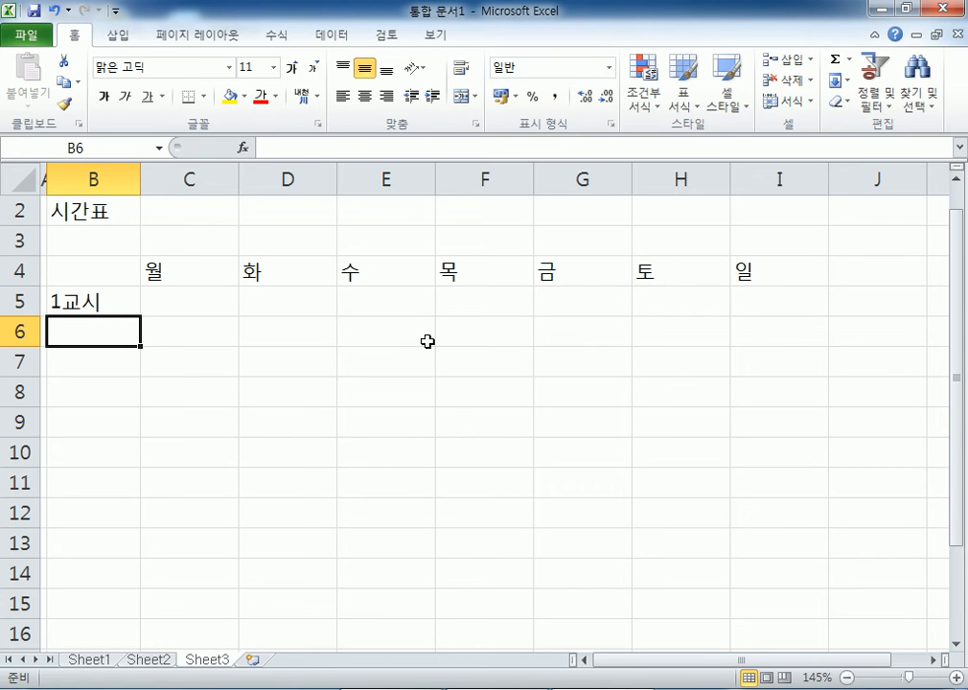
click(110, 309)
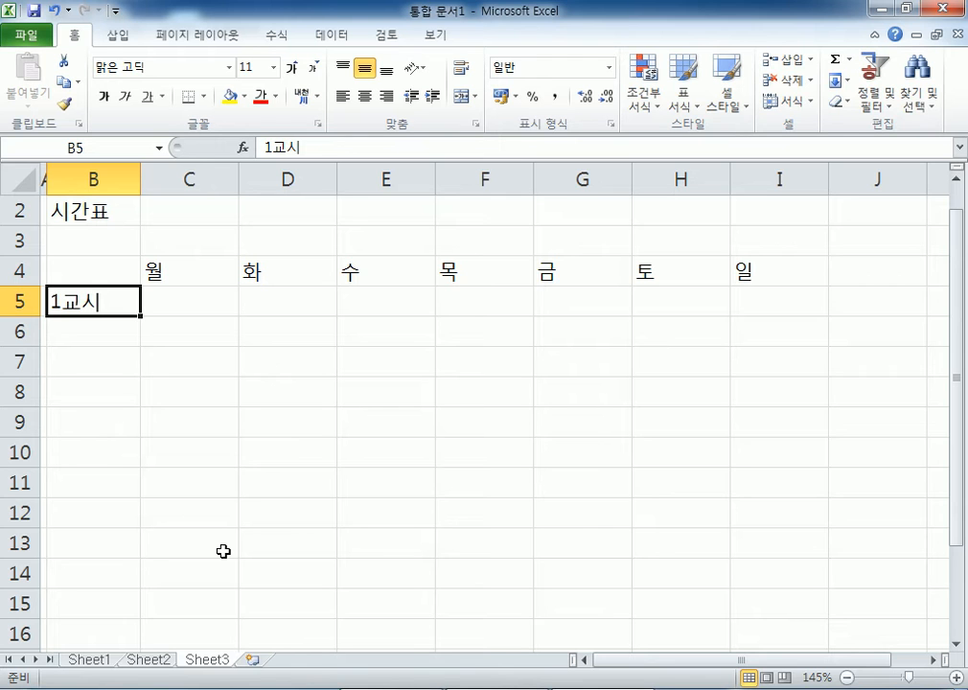
text(1)
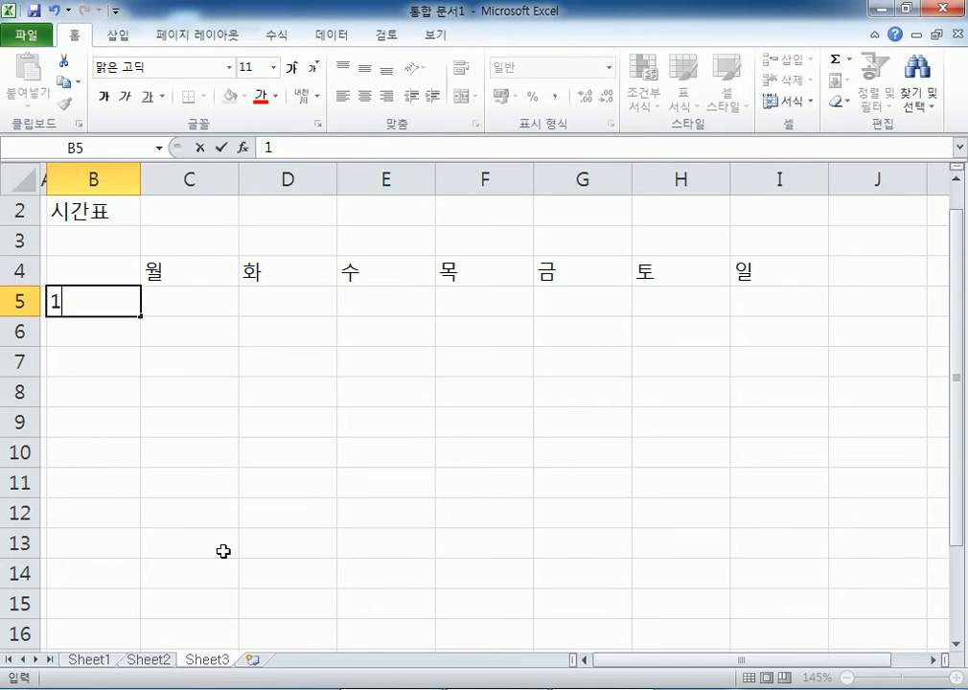
key(Escape)
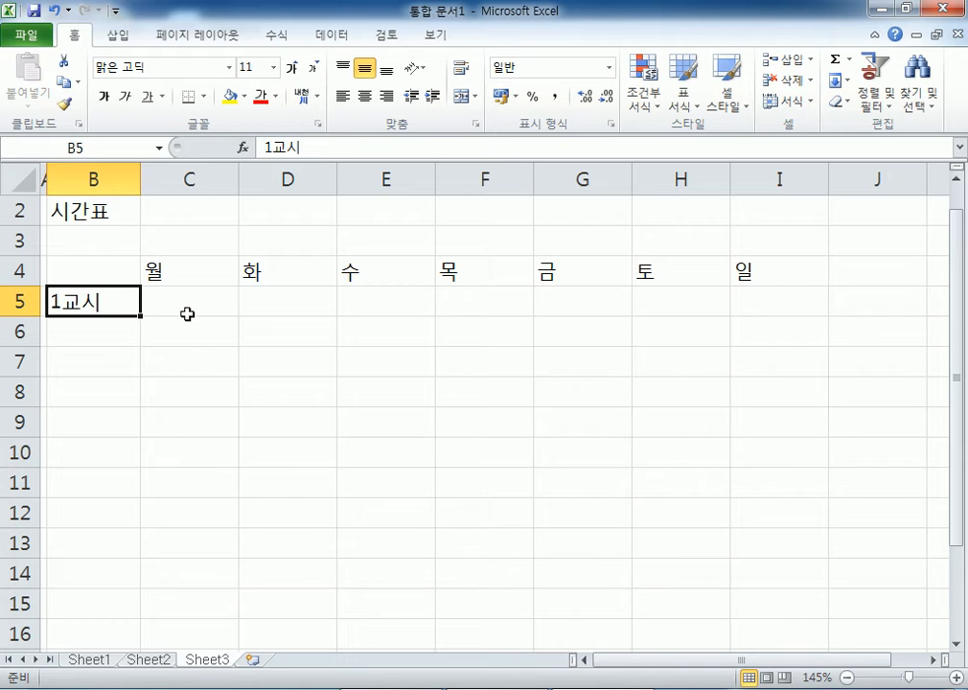
drag(142, 316, 119, 528)
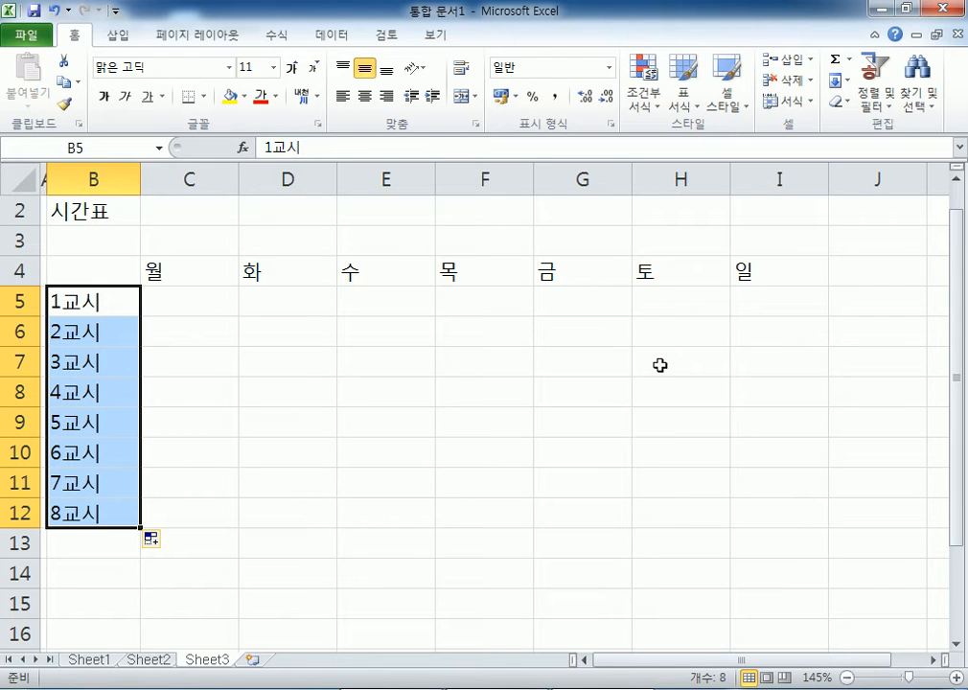
click(92, 295)
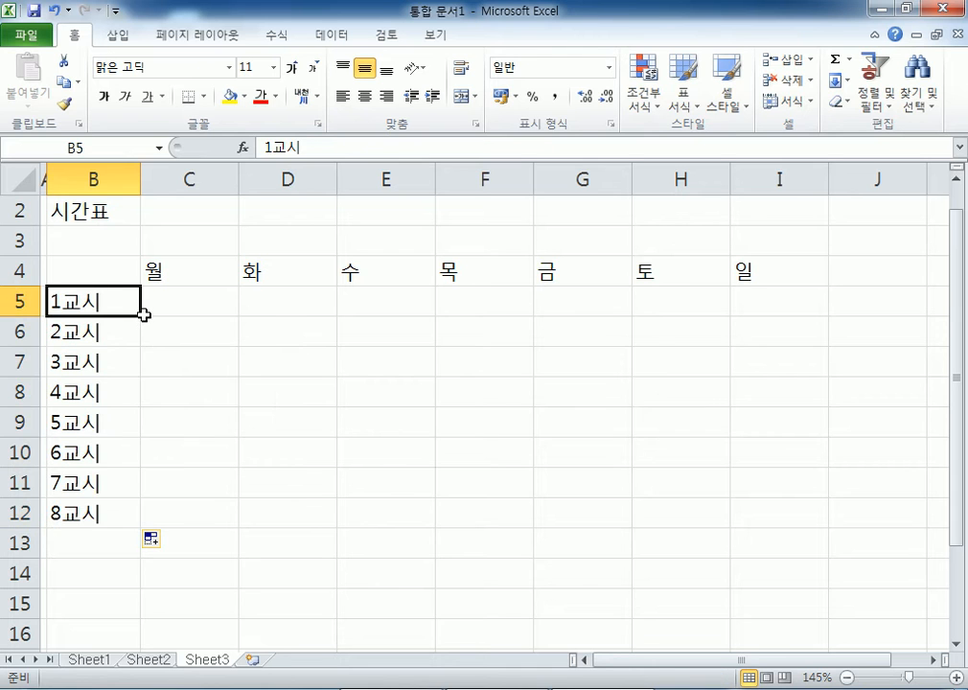
drag(139, 316, 142, 518)
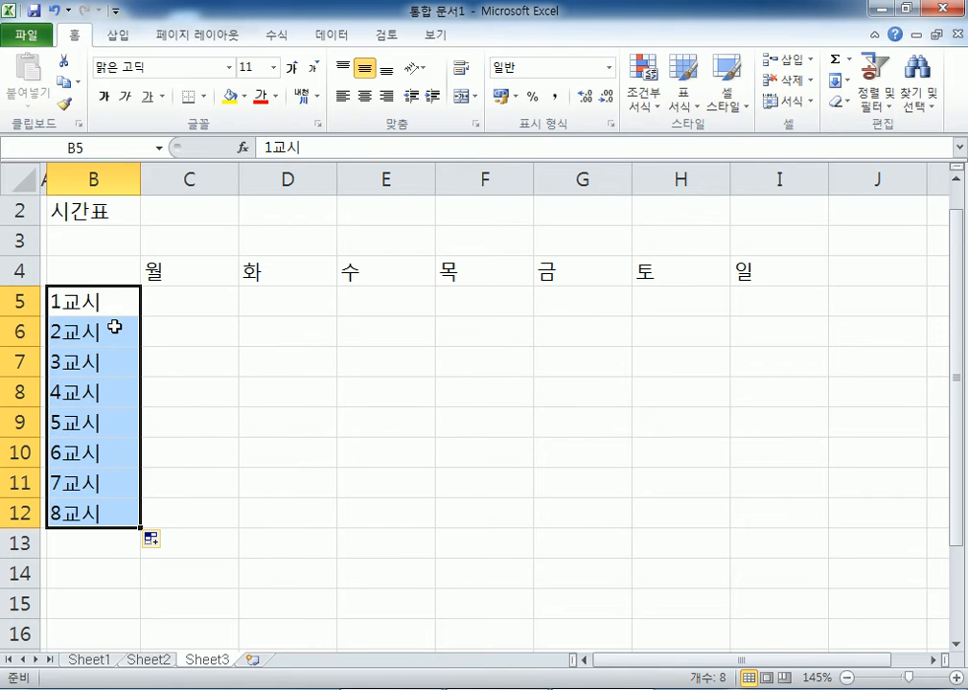
drag(112, 326, 105, 502)
key(Delete)
click(101, 336)
text(2)
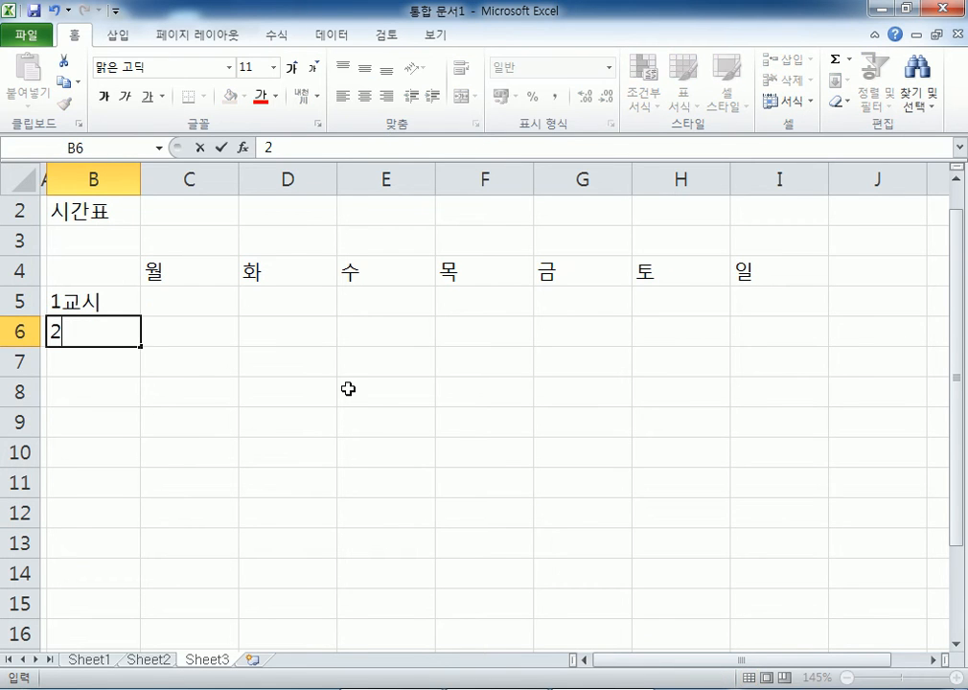
key(BackSpace)
text(2교시)
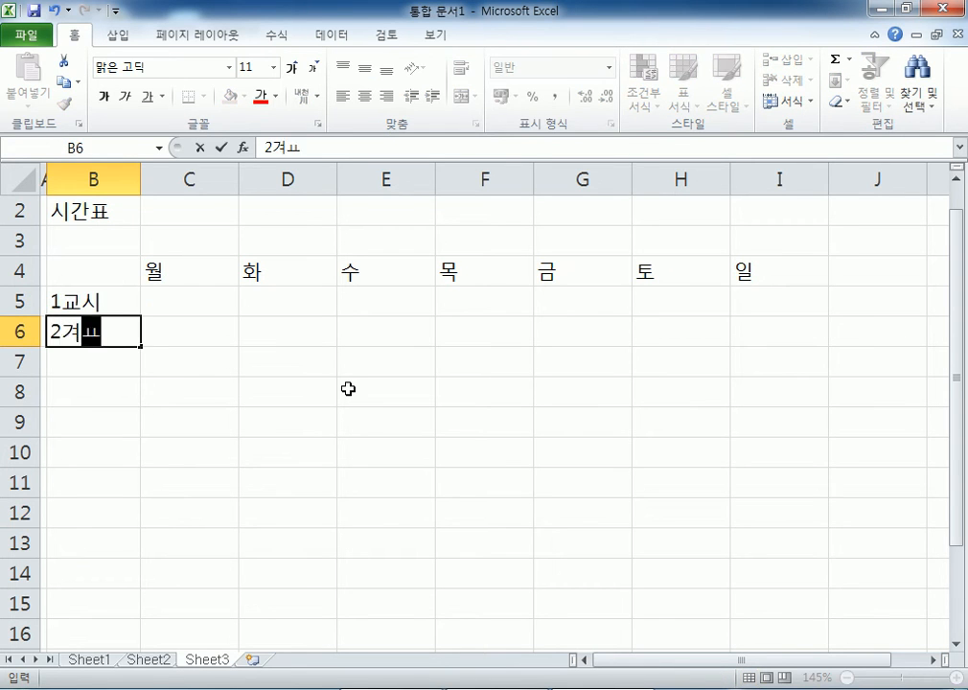
key(Return)
text(3교시)
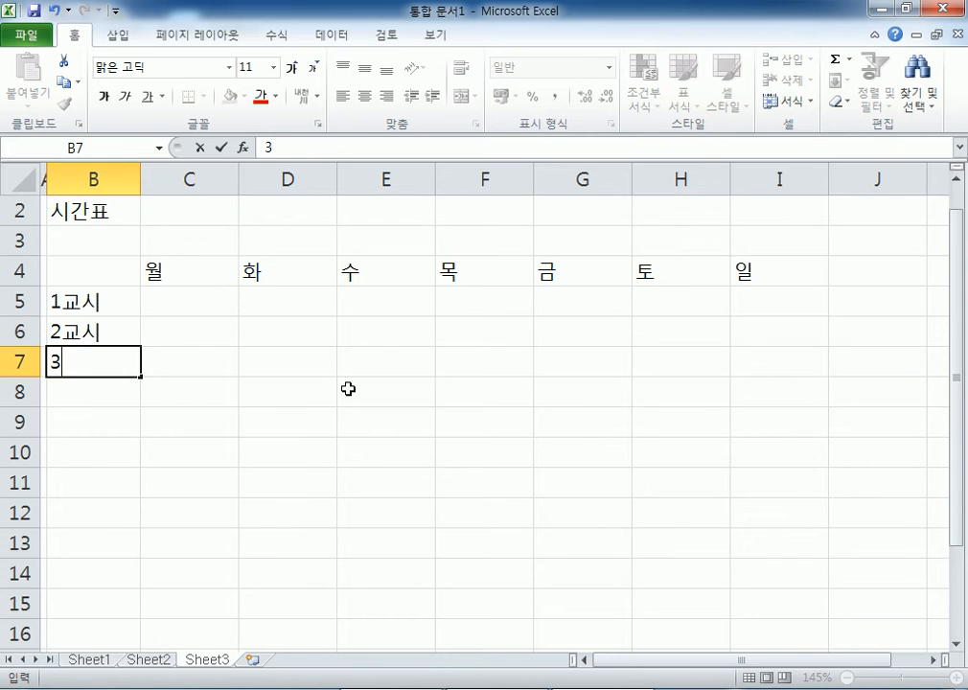
key(Return)
text(4교시)
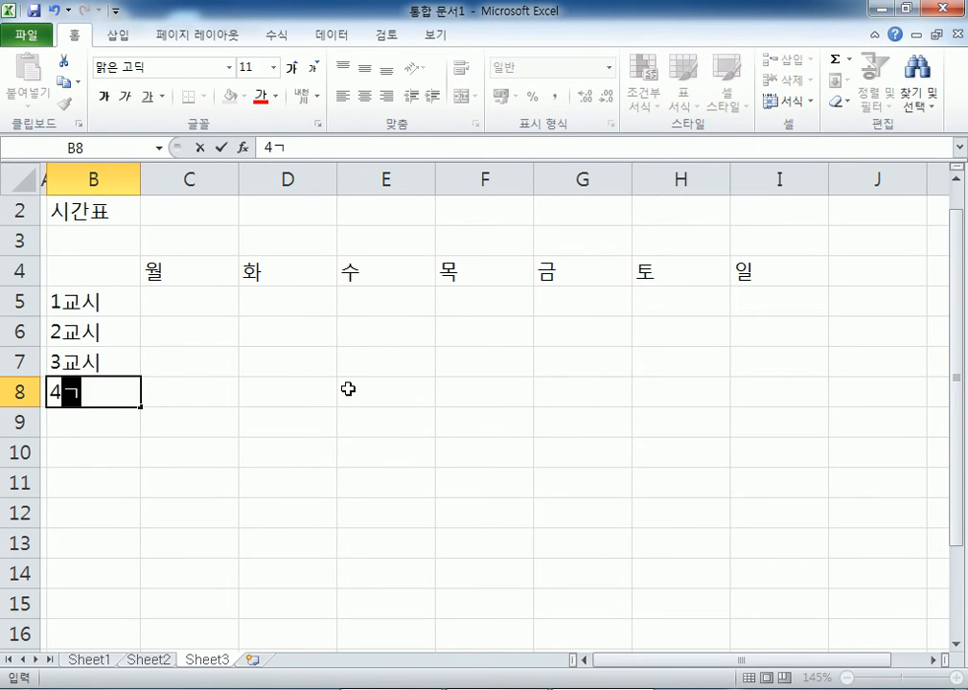
key(Return)
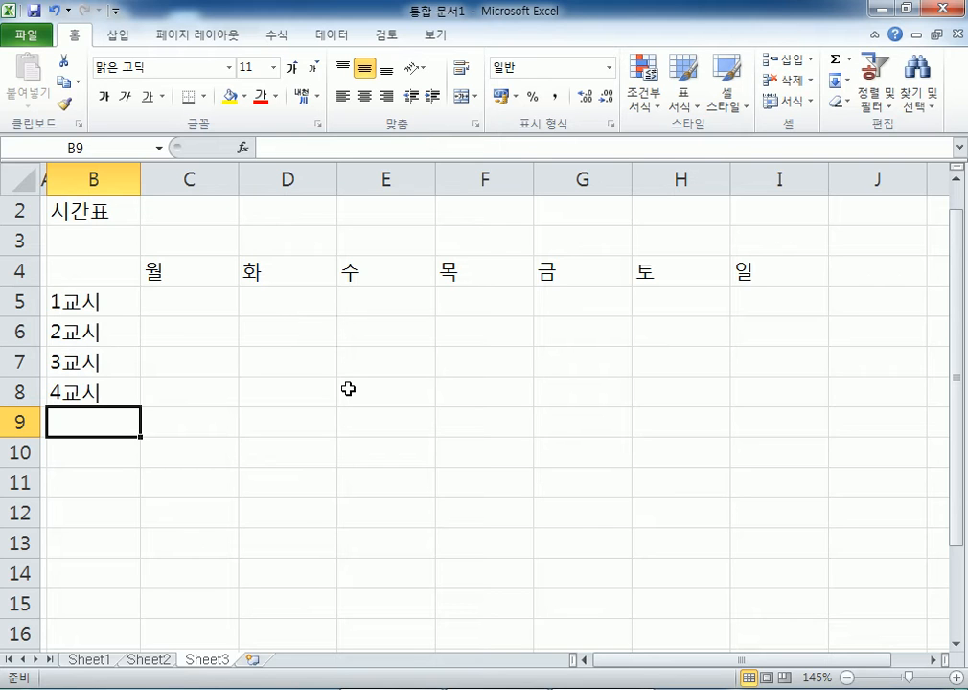
click(128, 401)
drag(115, 335, 108, 379)
key(Delete)
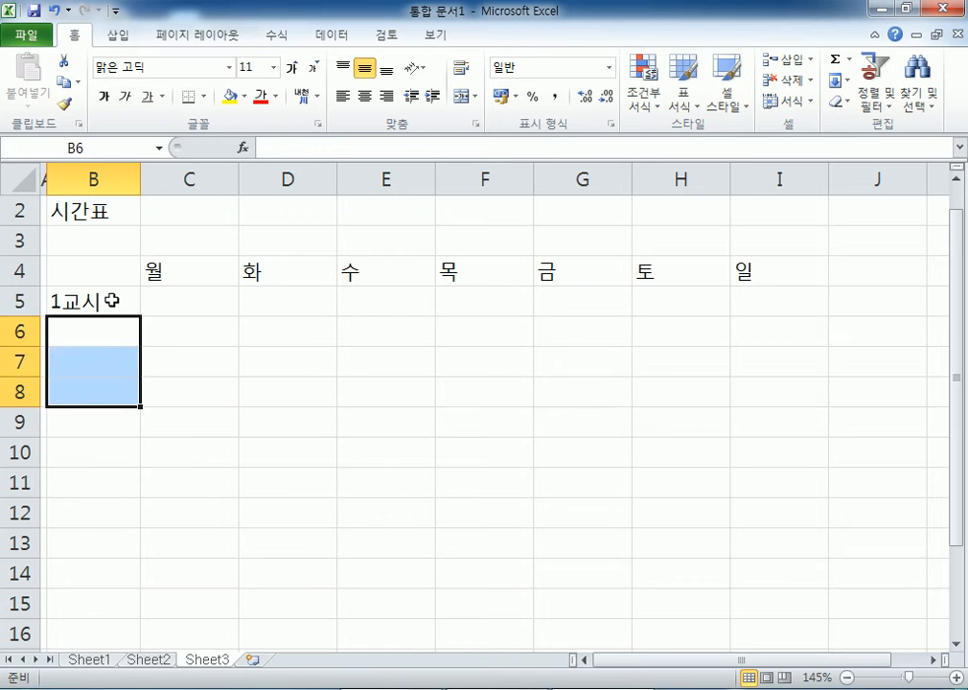
click(112, 309)
drag(140, 314, 138, 527)
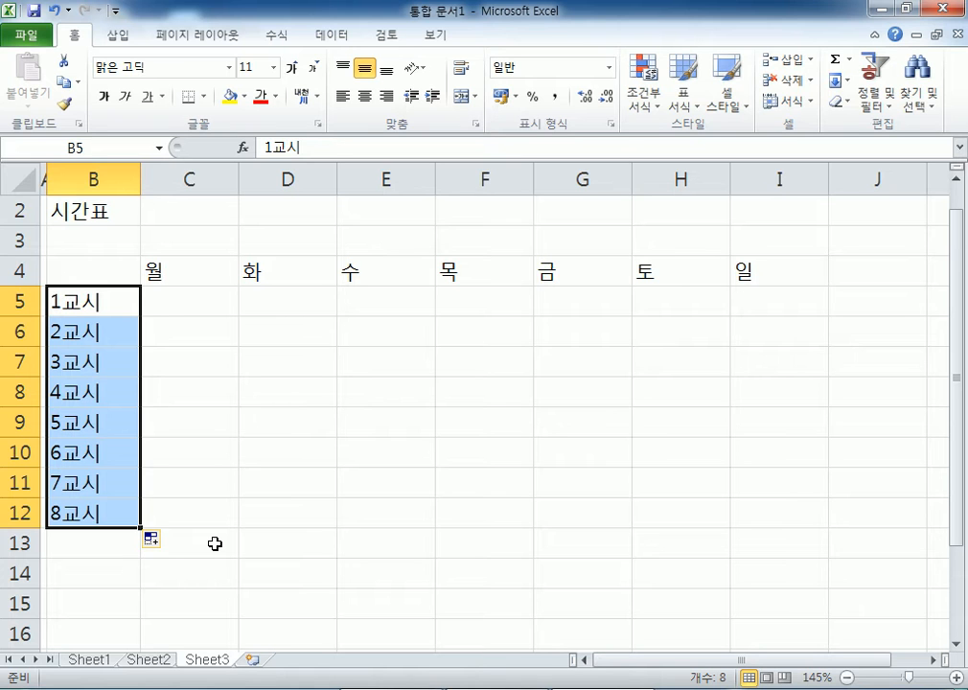
click(190, 299)
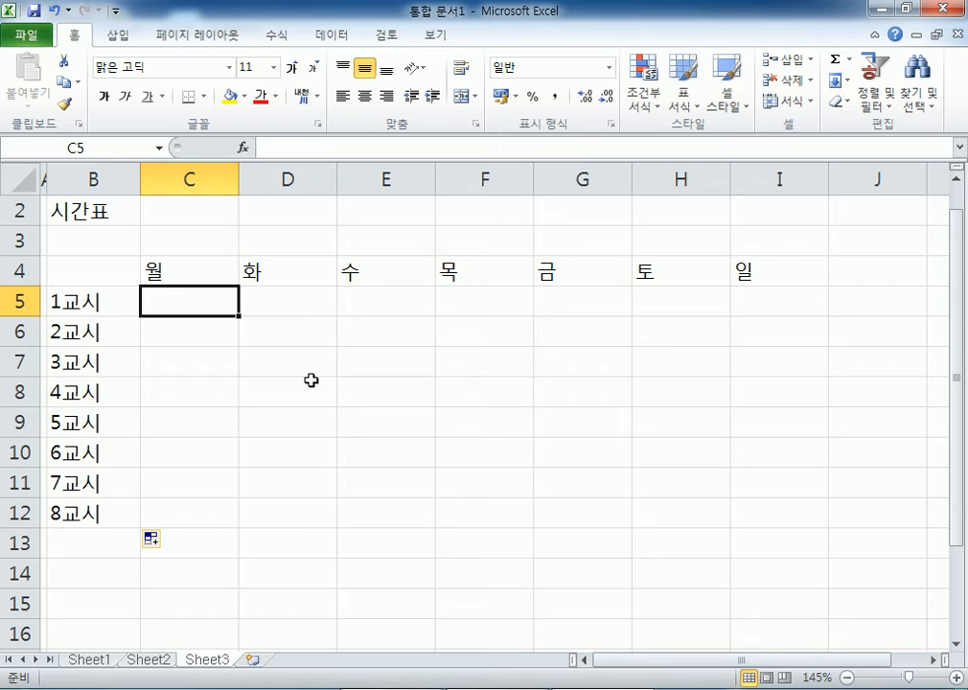
- Enter 음악 in C5:C8 and 체육 in C9:C12 for Monday's periods
text(음악)
key(Return)
text(음아ㄱ)
key(Return)
text(음악)
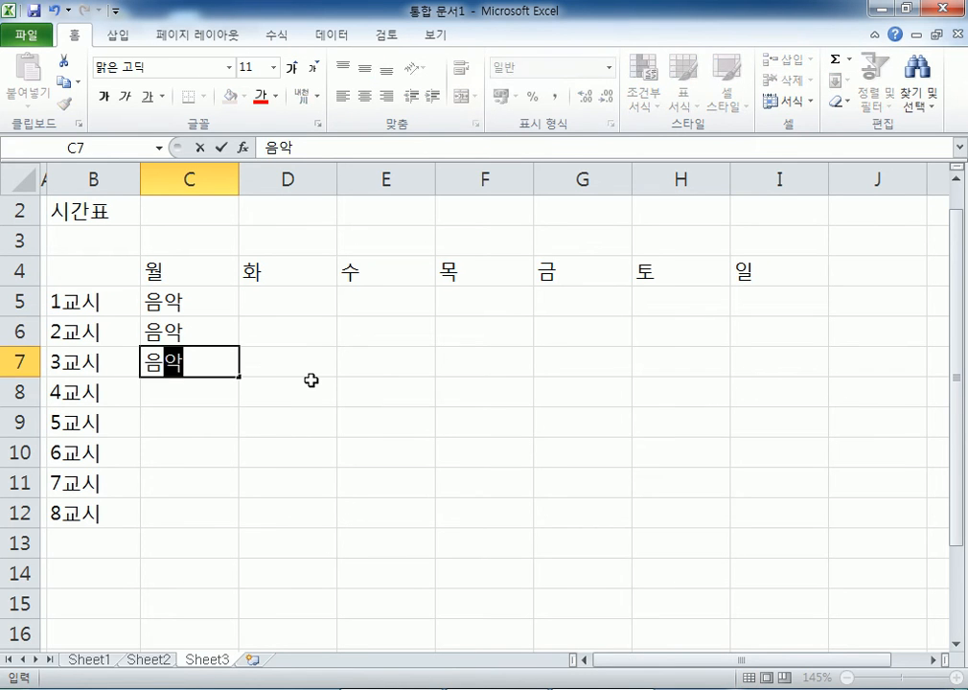
key(Return)
text(음악)
key(Return)
text(체육)
key(Return)
text(체육)
key(Return)
text(ㅊㅔ육)
key(Return)
text(체육)
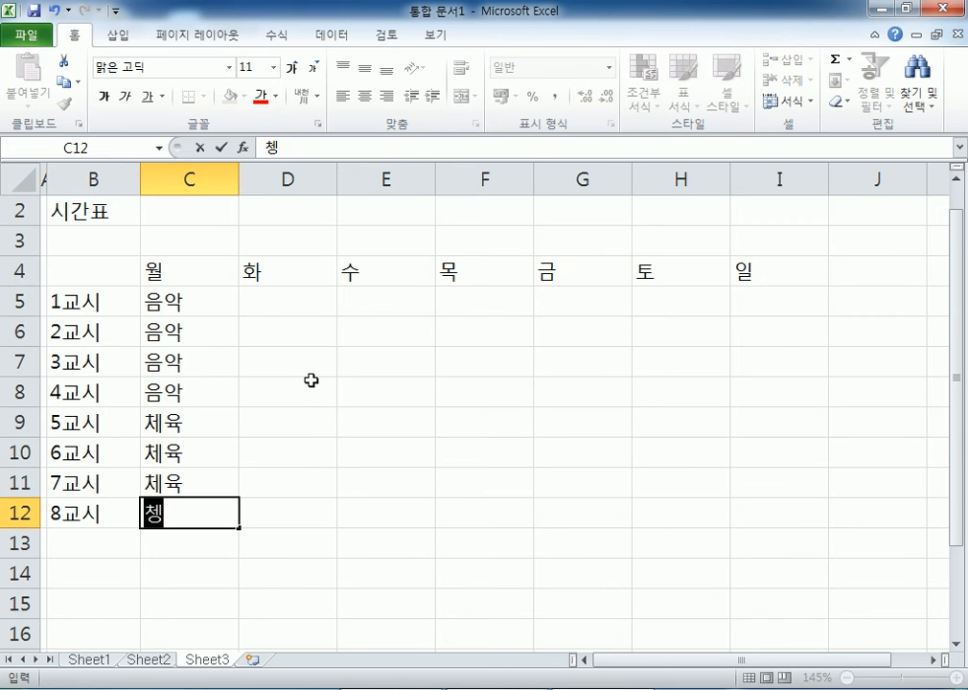
key(Return)
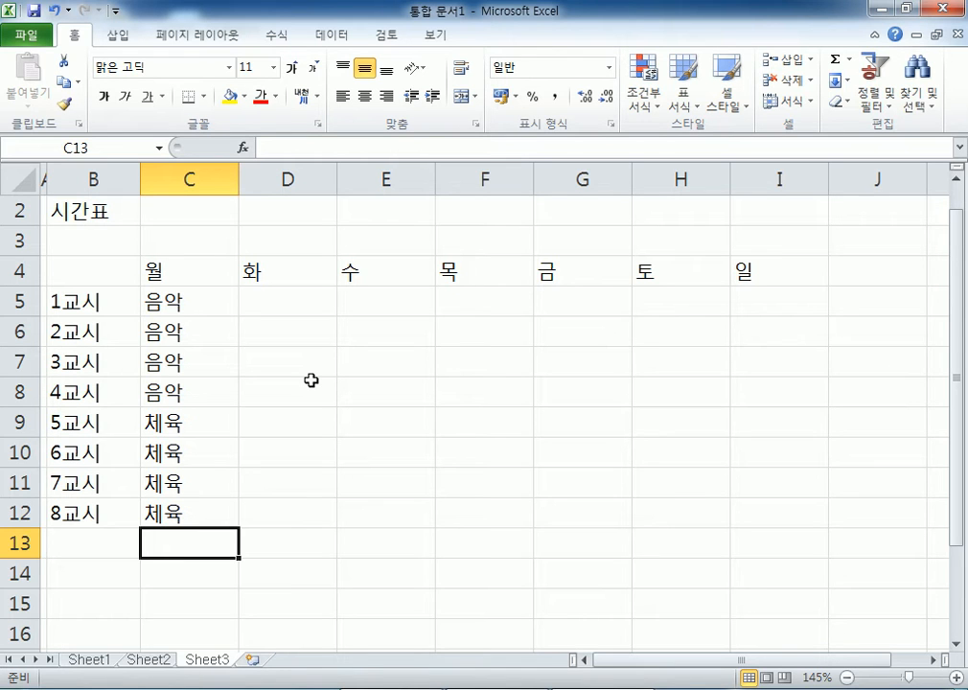
- Type 국어 in D5 and convert it to the Hanja 國語
click(330, 303)
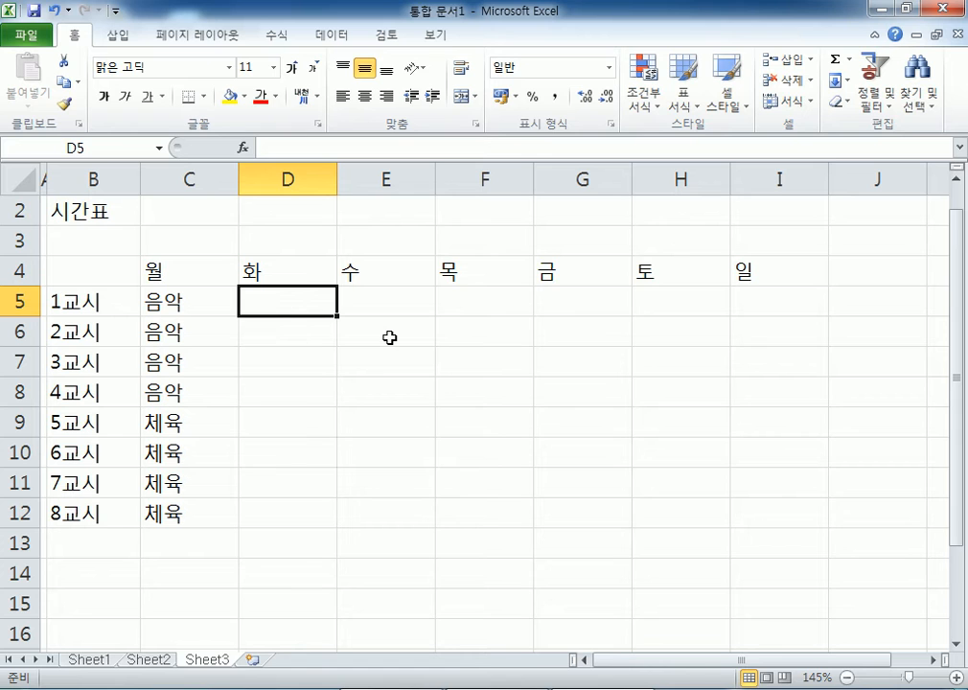
text(ㄷ두)
key(BackSpace)
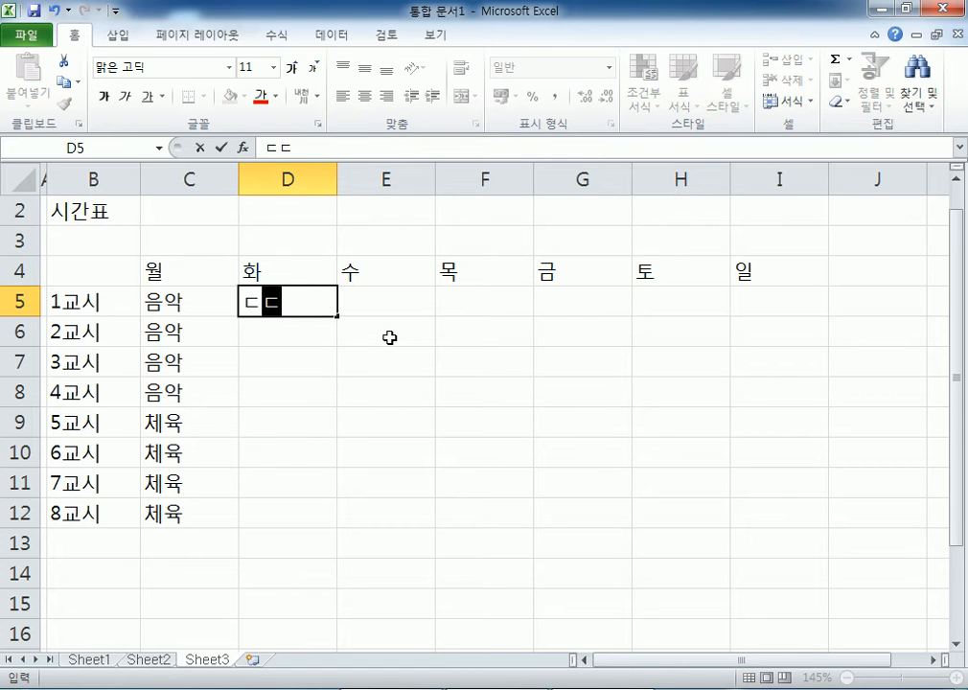
key(BackSpace)
key(BackSpace)
text(국어)
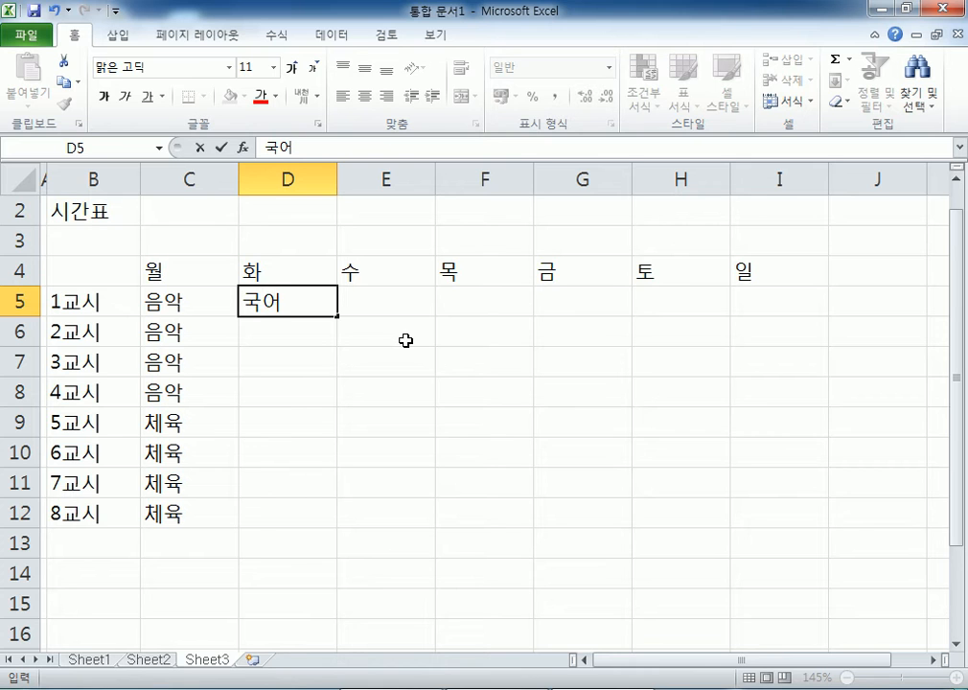
click(296, 297)
key(BackSpace)
text(아)
key(BackSpace)
text(어)
key(Hangul_Hanja)
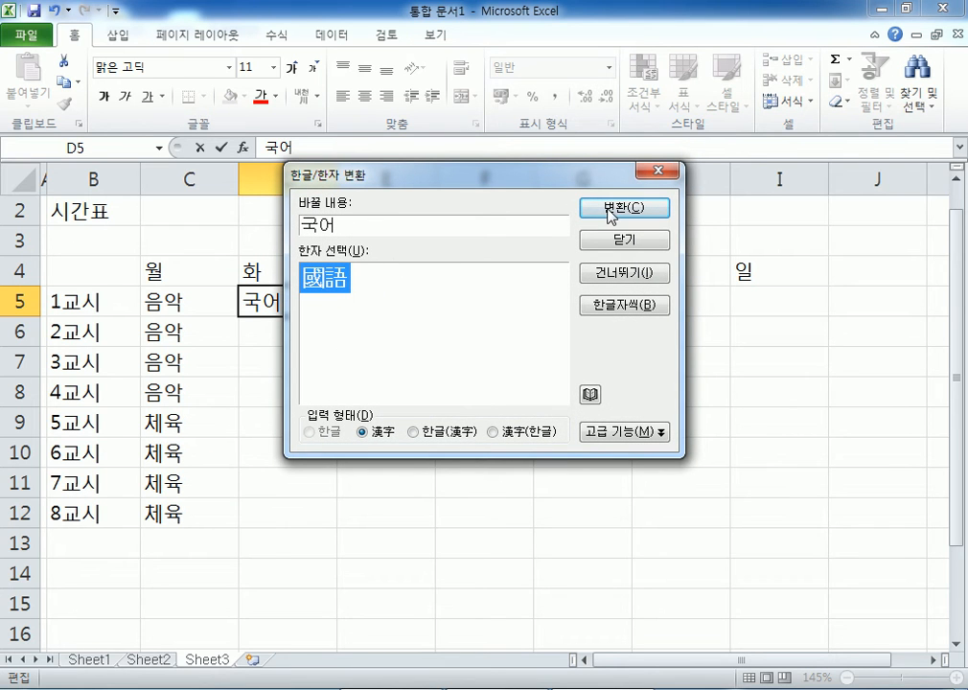
drag(503, 176, 615, 135)
click(728, 180)
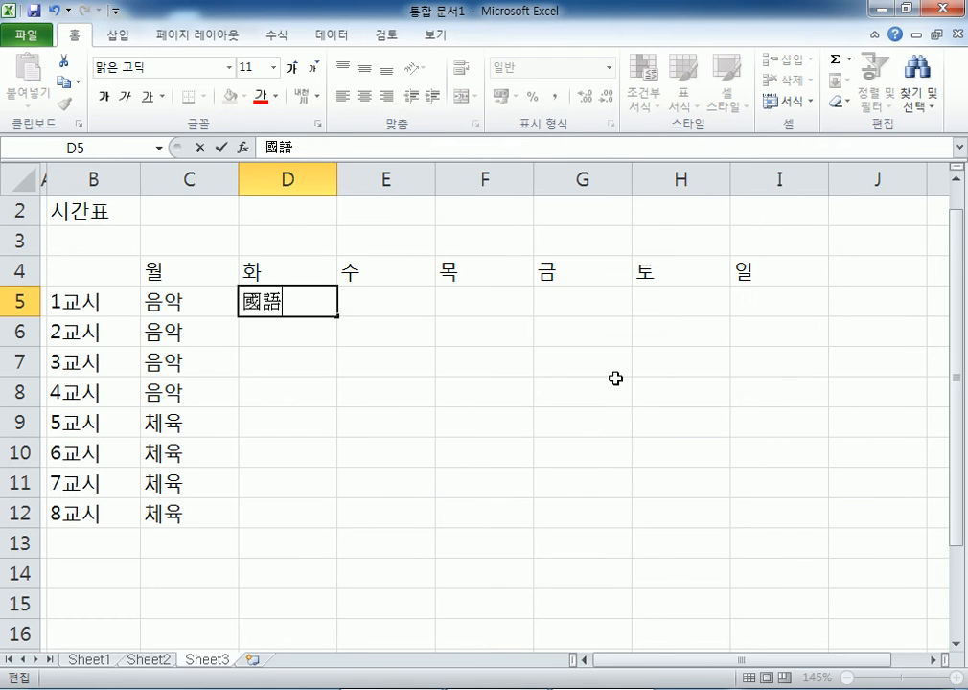
key(Return)
- Type 영어 in D6 and convert it to the Hanja 英語
text(영어)
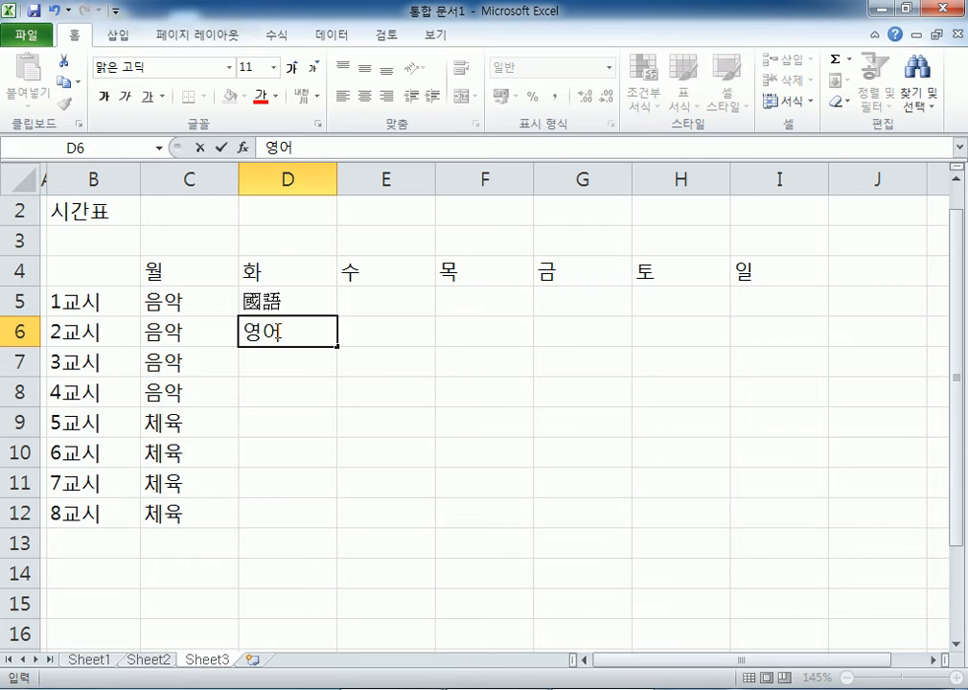
click(302, 337)
key(shift+Home)
key(Hangul_Hanja)
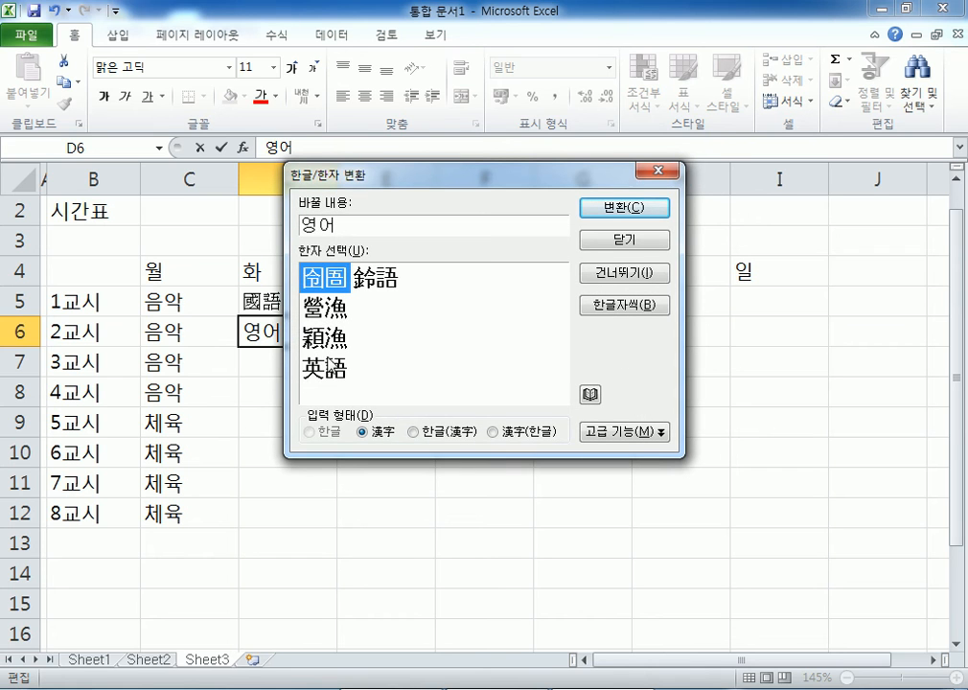
click(326, 369)
click(623, 207)
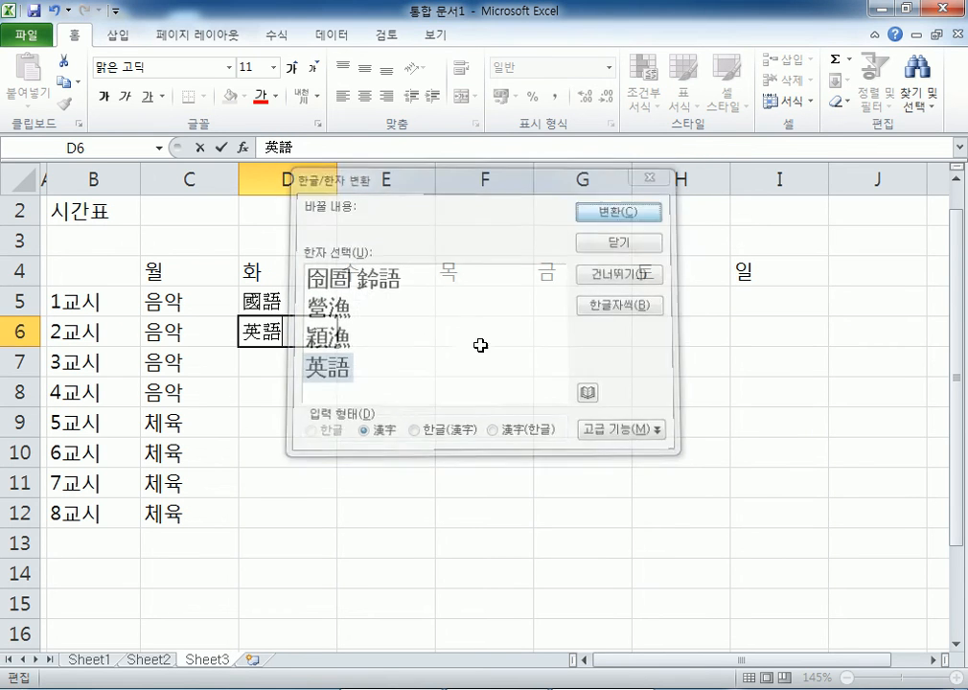
click(313, 364)
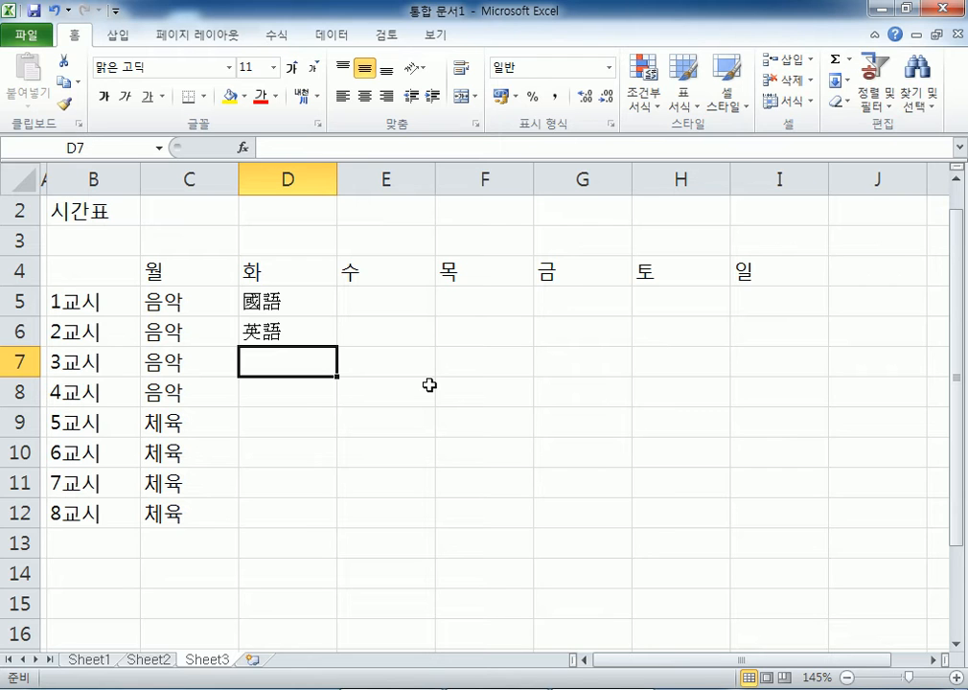
- Type 수학 in D7 and convert the whole word to the Hanja 數學
text(수학)
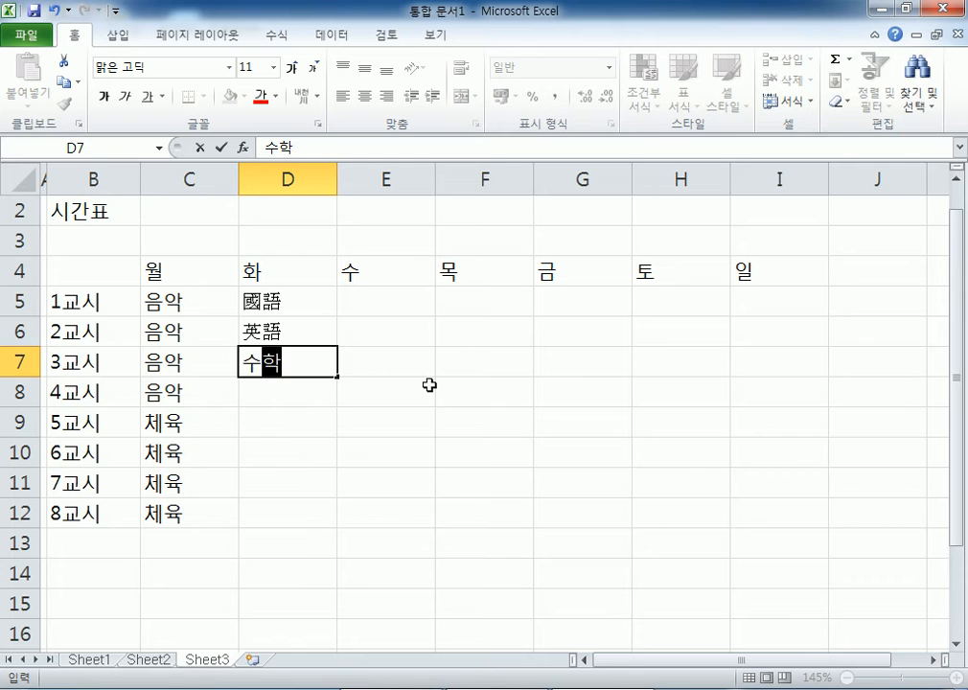
key(Hangul_Hanja)
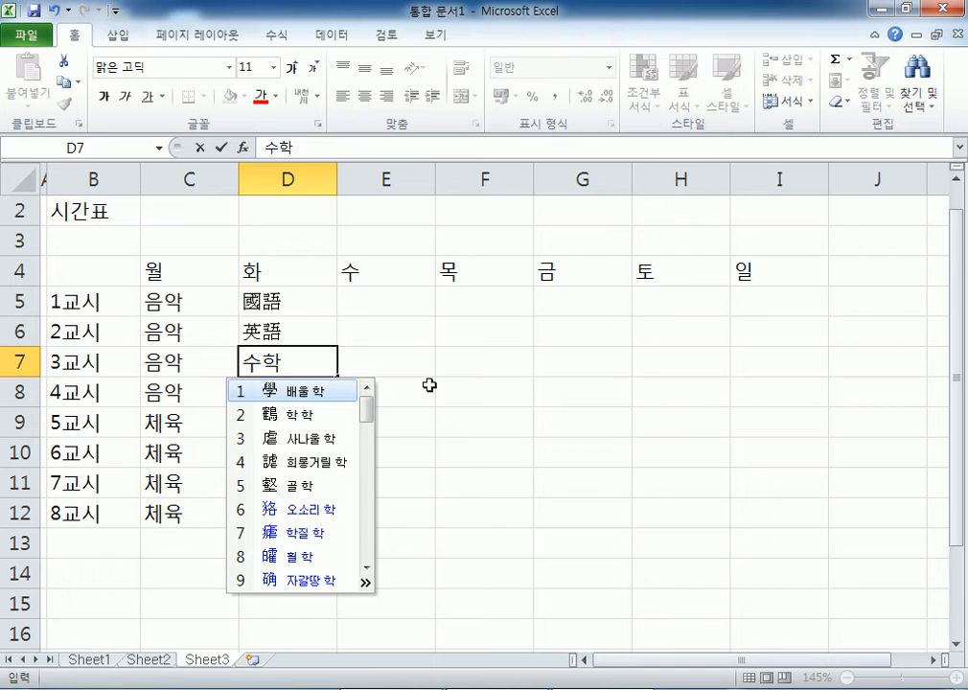
key(Escape)
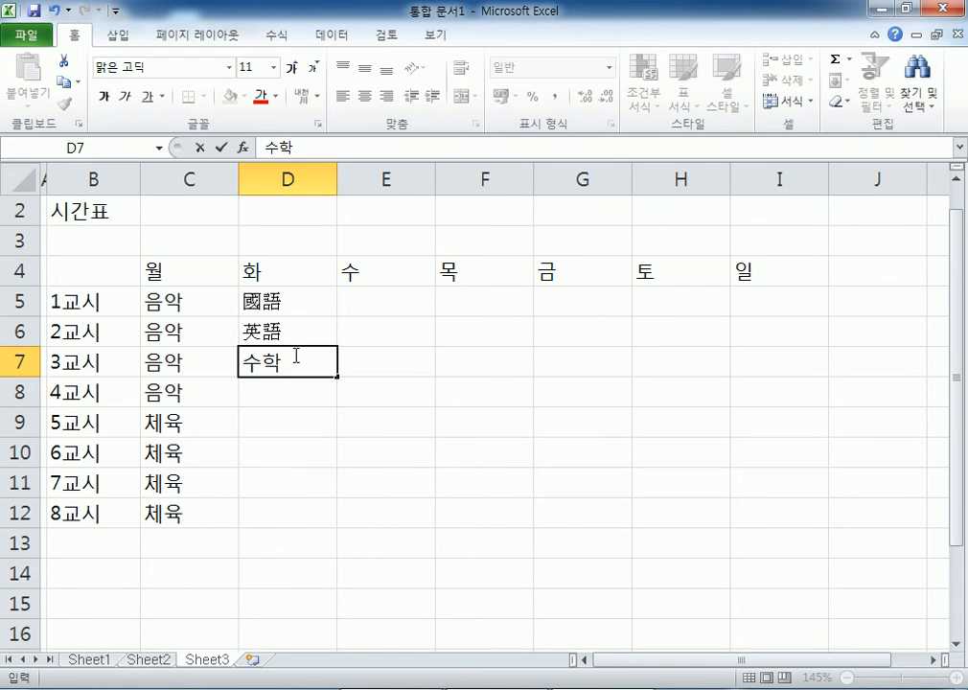
key(Hangul_Hanja)
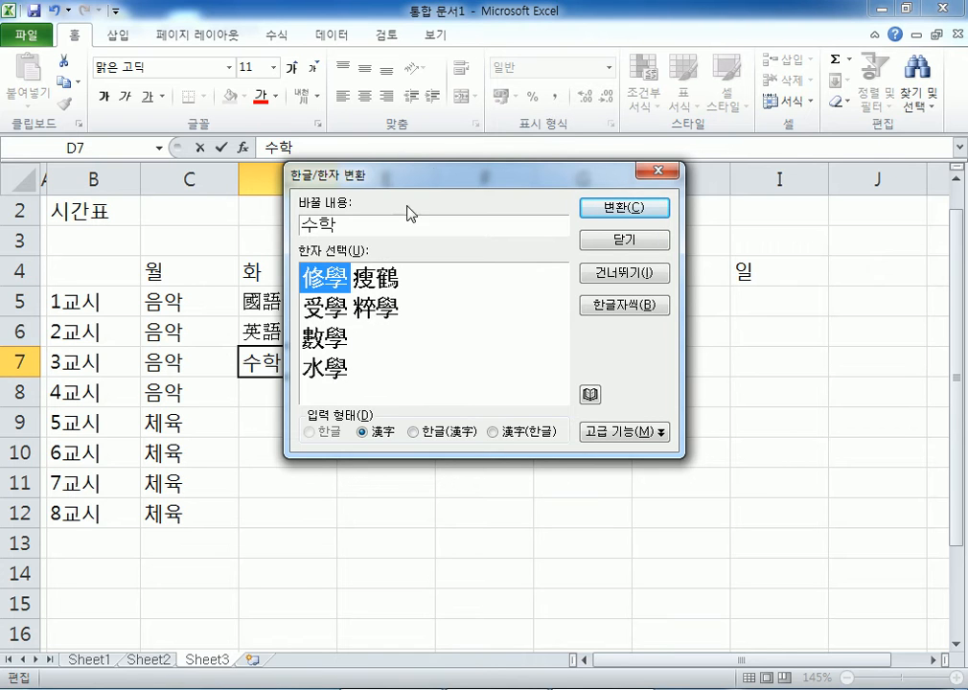
drag(434, 176, 534, 158)
click(423, 314)
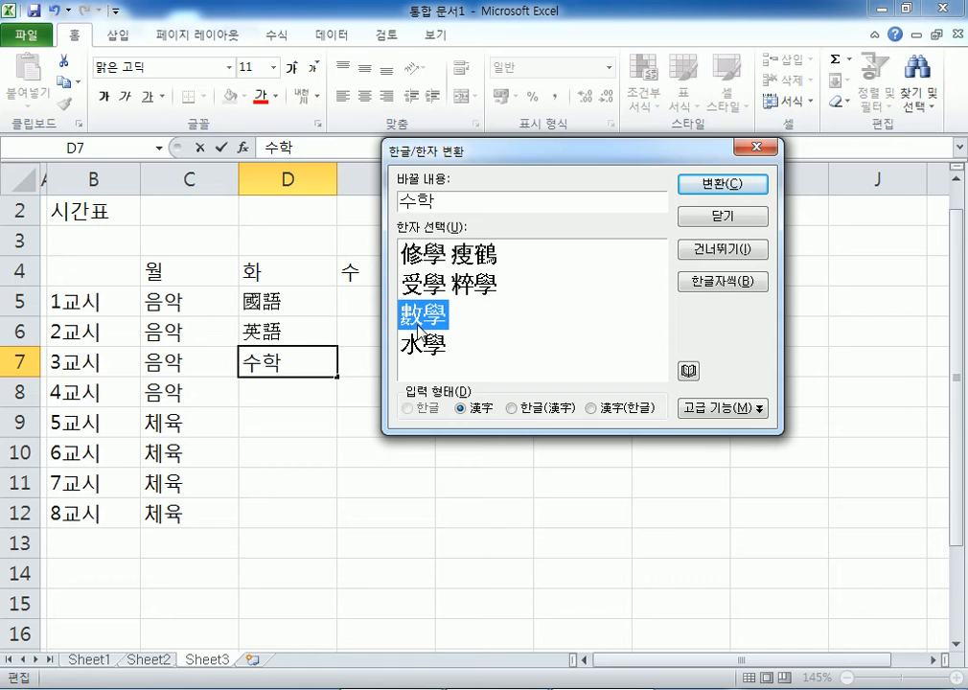
click(689, 371)
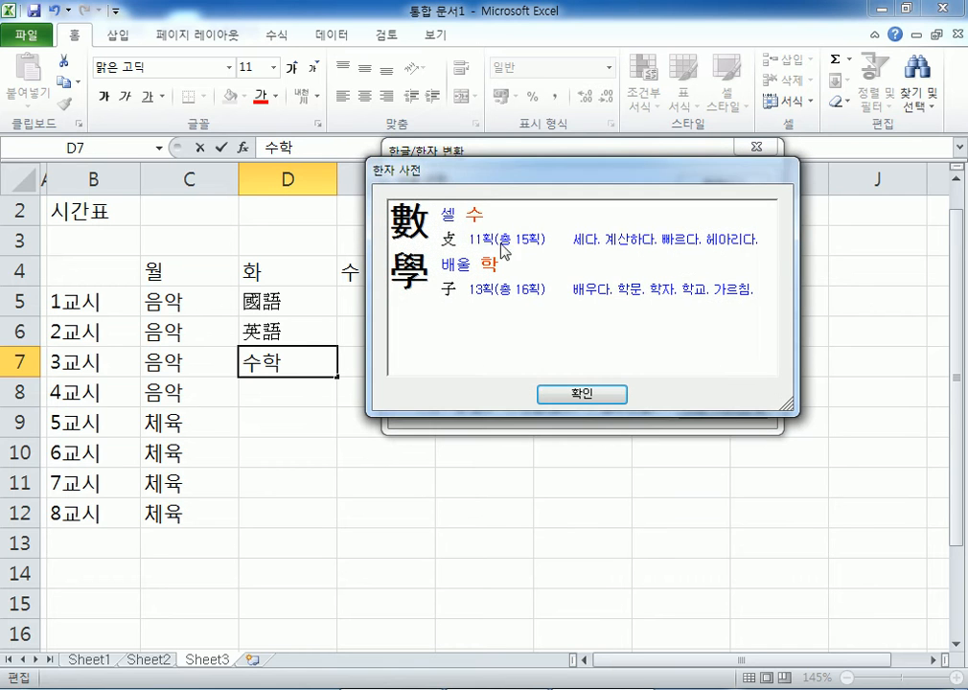
click(581, 394)
click(437, 317)
click(712, 185)
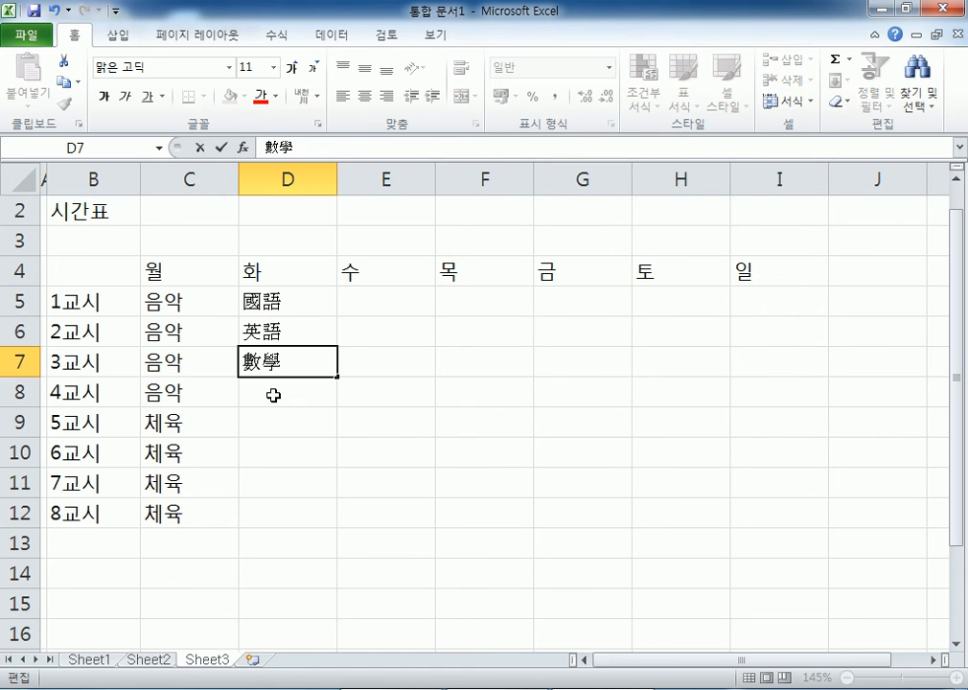
click(272, 393)
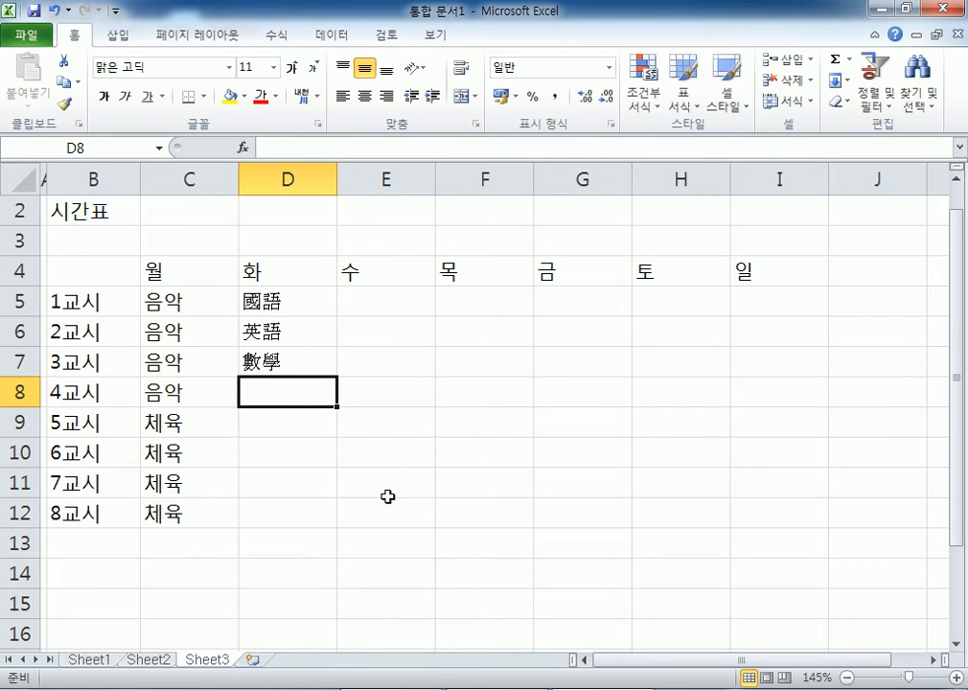
- Type 과학 in D8 and convert it to the Hanja 科學
text(과학)
key(Hangul_Hanja)
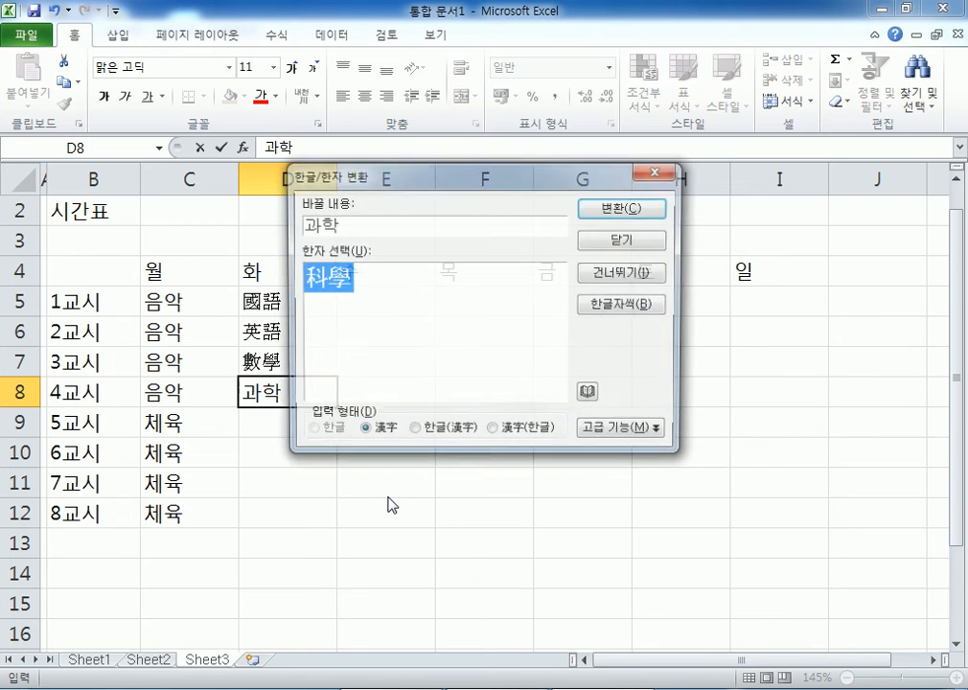
click(603, 208)
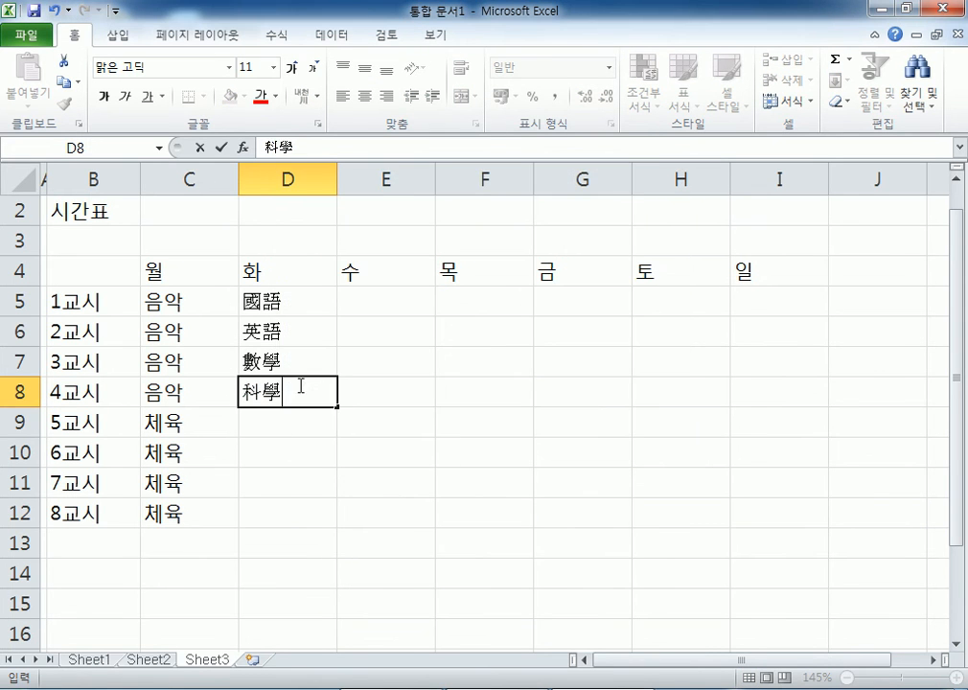
key(Return)
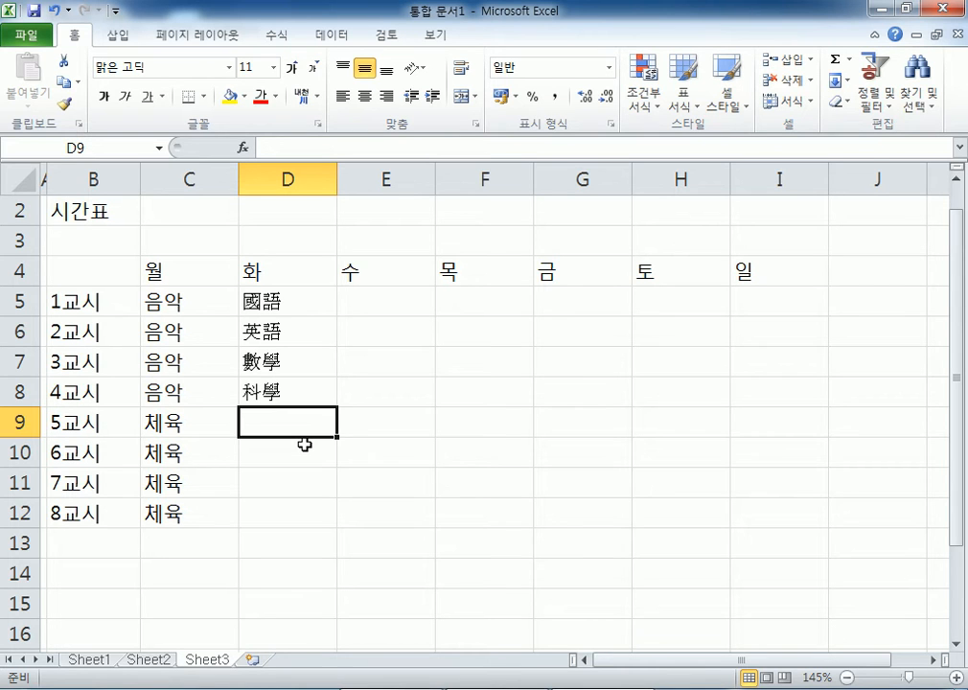
text(홍)
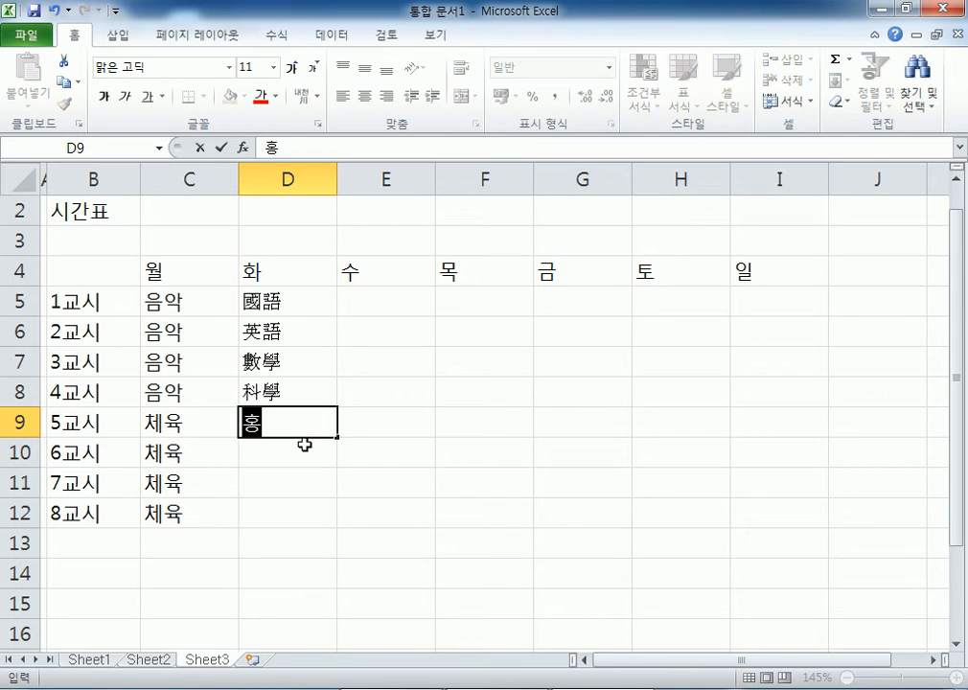
key(Hangul_Hanja)
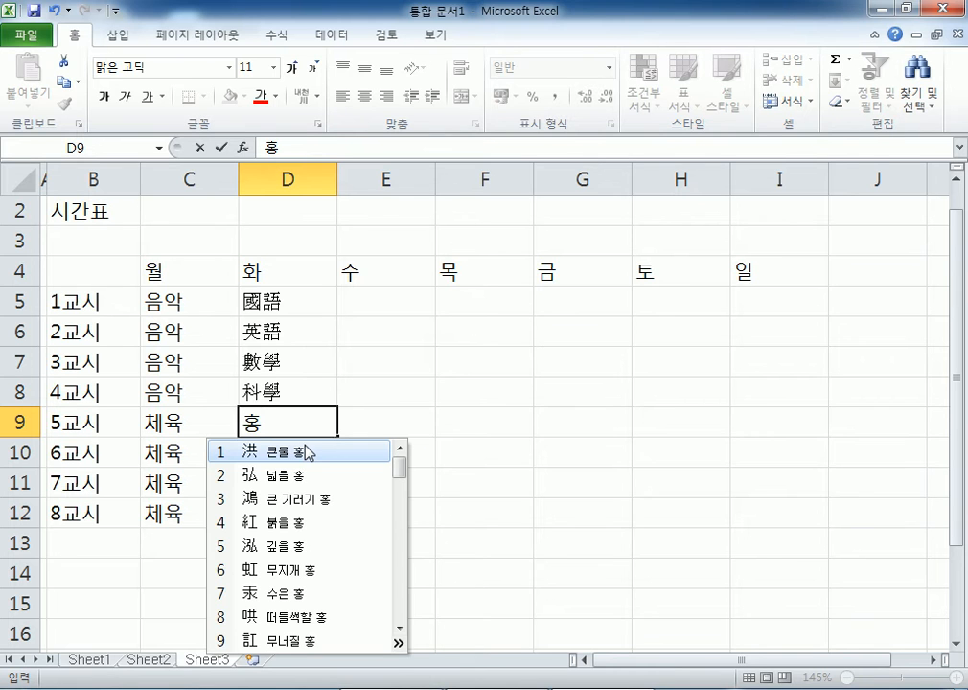
click(308, 455)
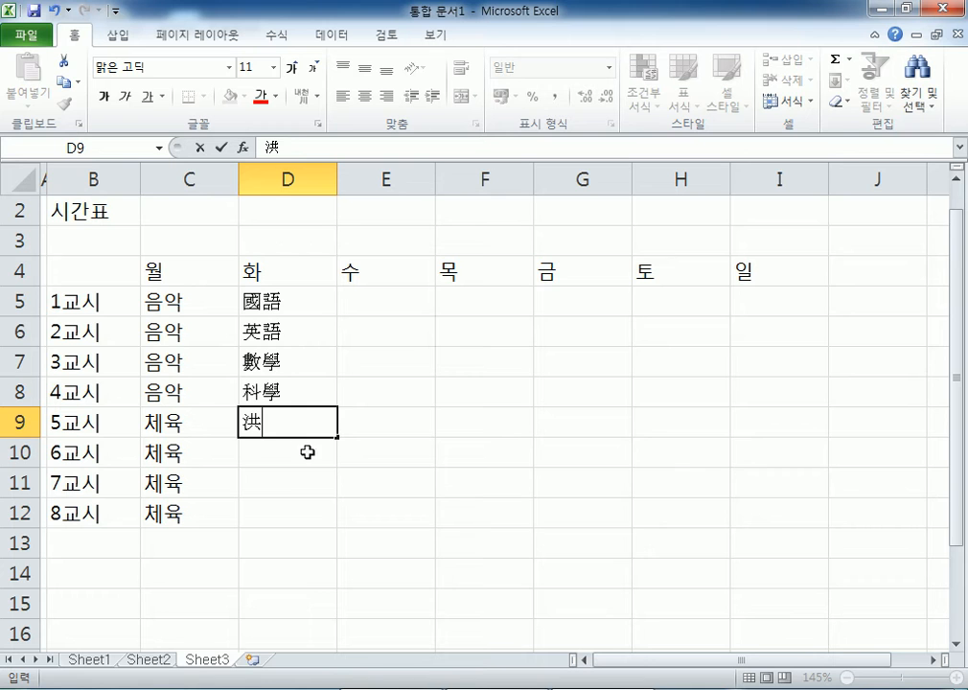
double_click(253, 423)
key(BackSpace)
scroll(396, 435, down, 2)
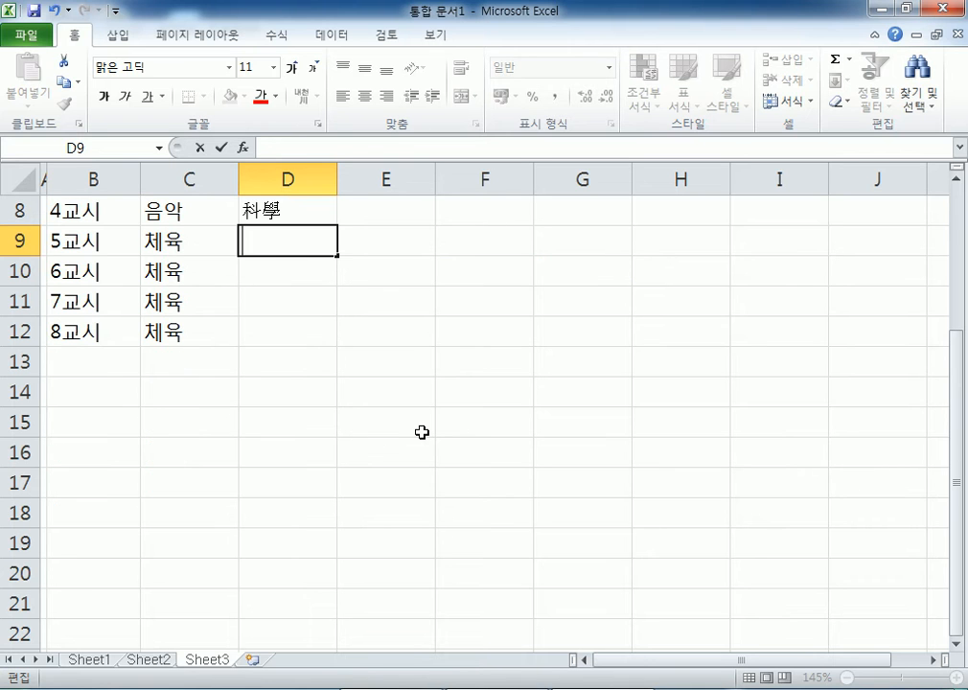
text(대한)
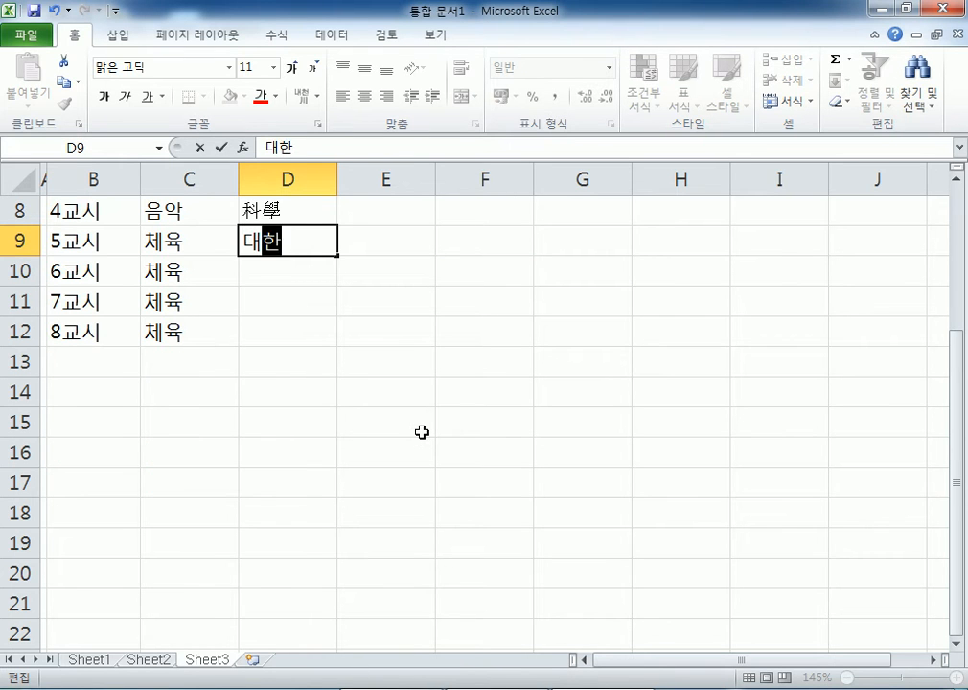
text(민국)
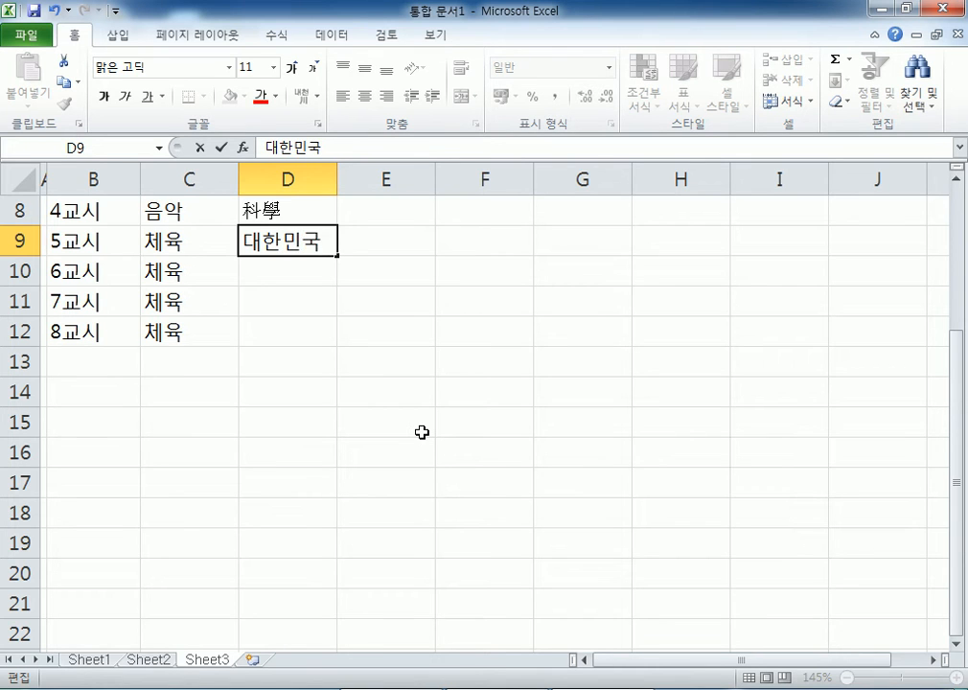
key(Hangul_Hanja)
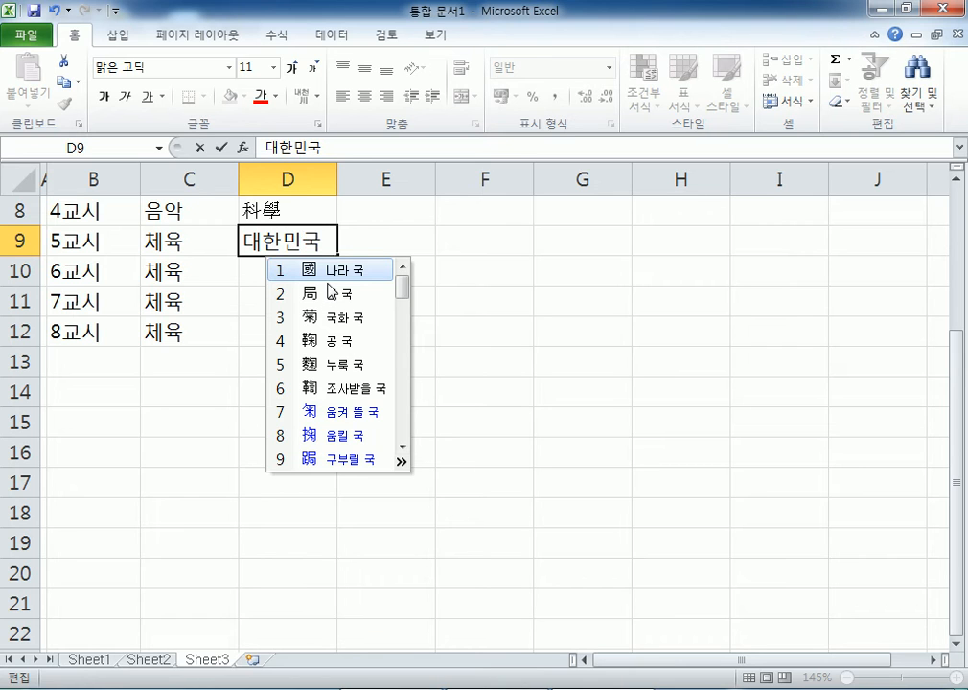
key(Escape)
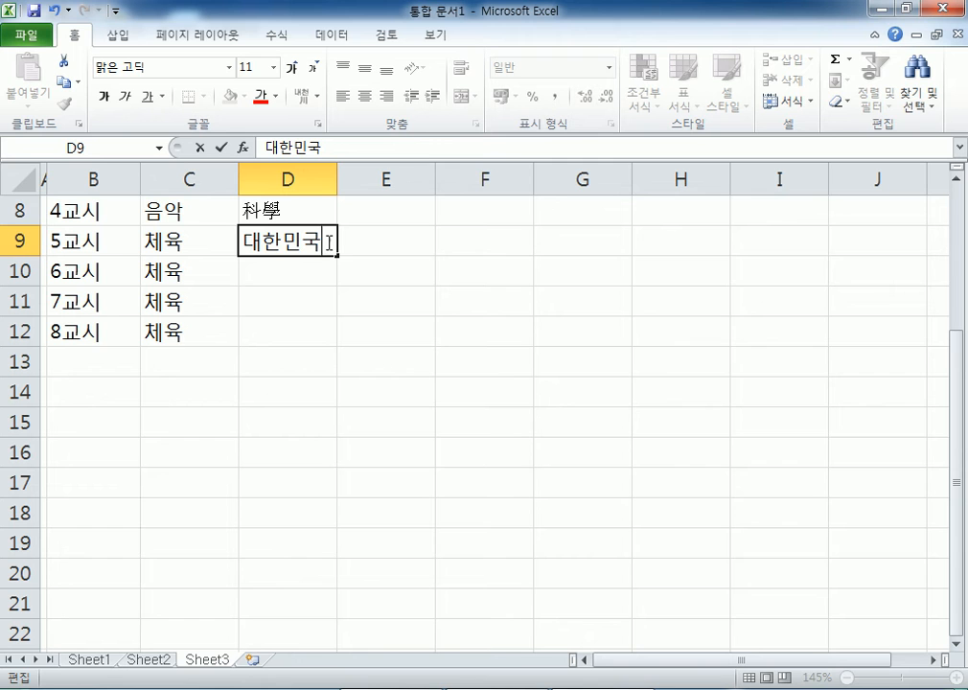
key(Hangul_Hanja)
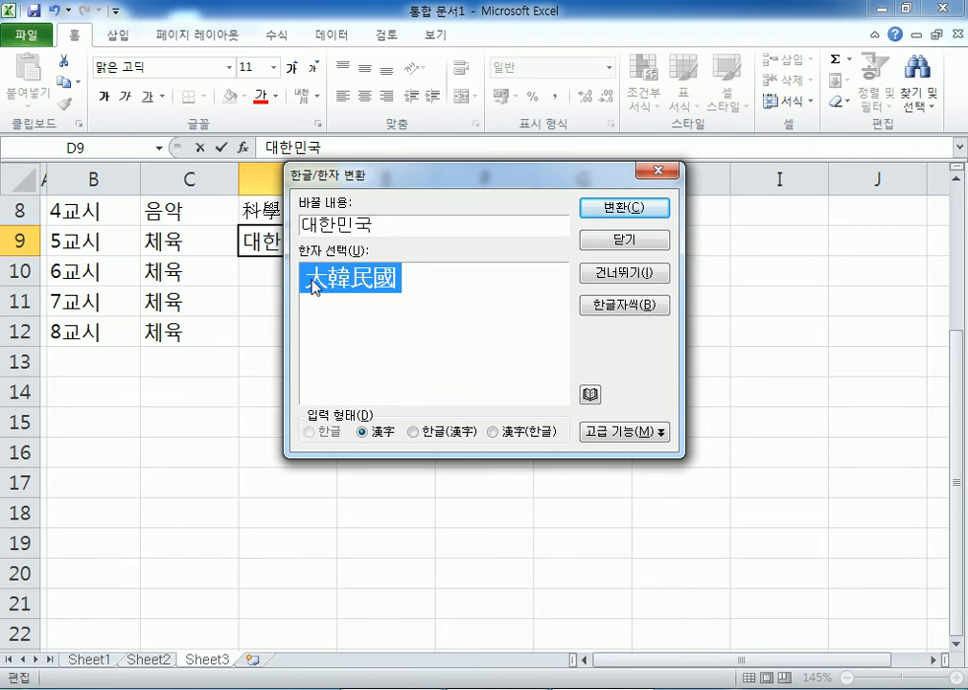
click(620, 209)
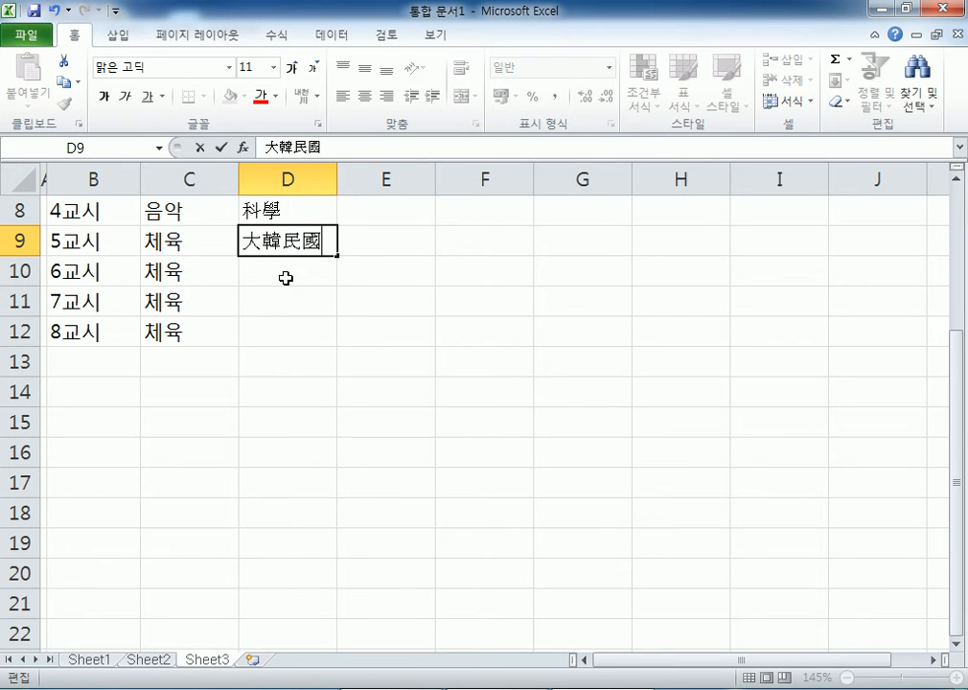
key(Escape)
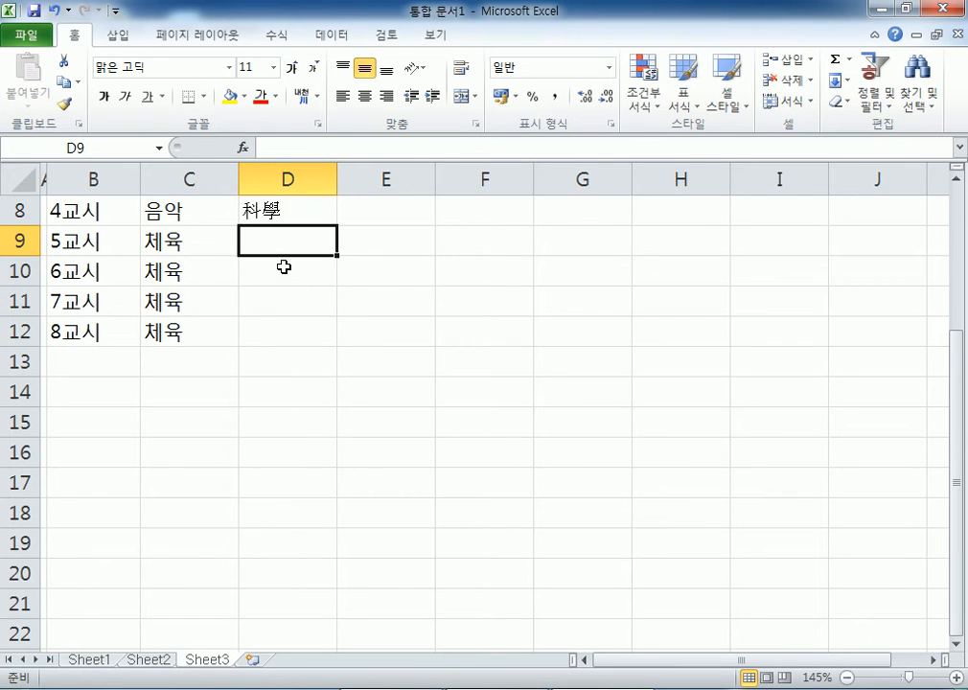
scroll(430, 315, up, 3)
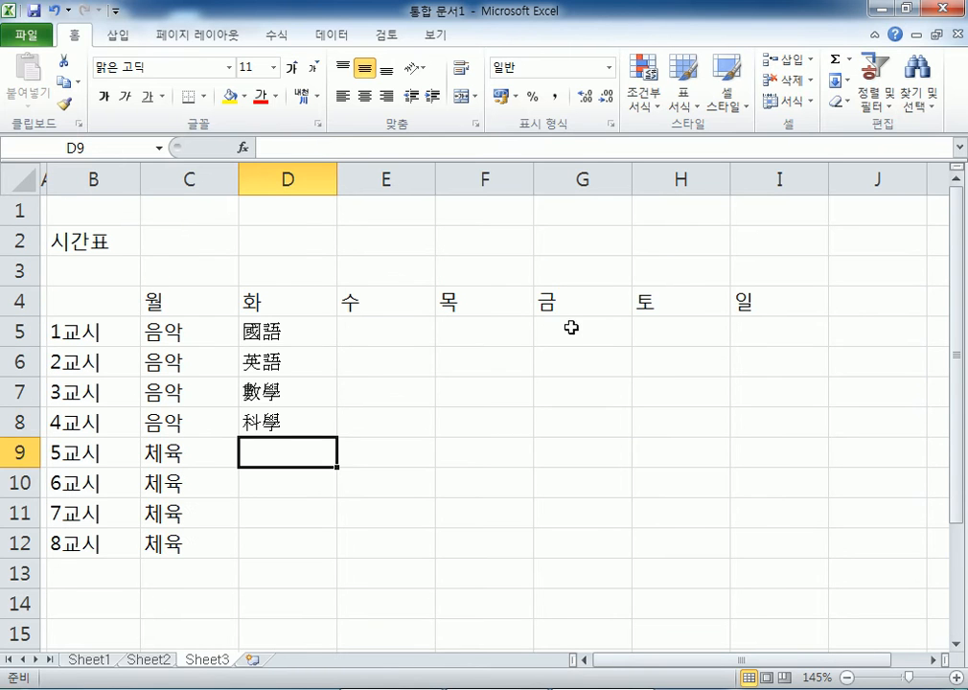
- Clear the 토 and 일 headers from H4:I4
drag(649, 300, 760, 300)
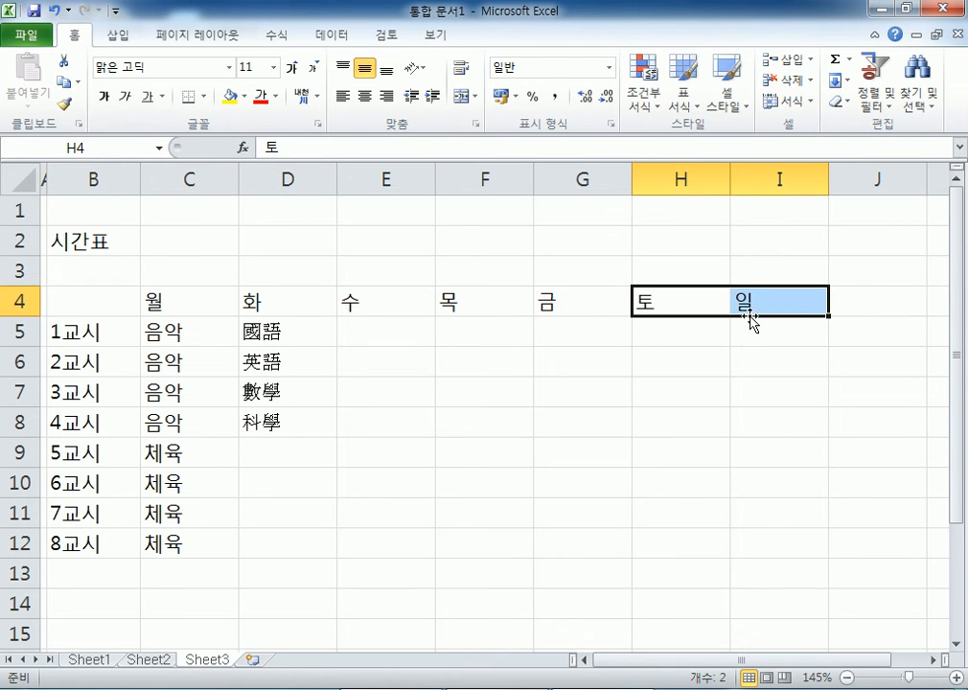
key(Delete)
key(Left)
key(Down)
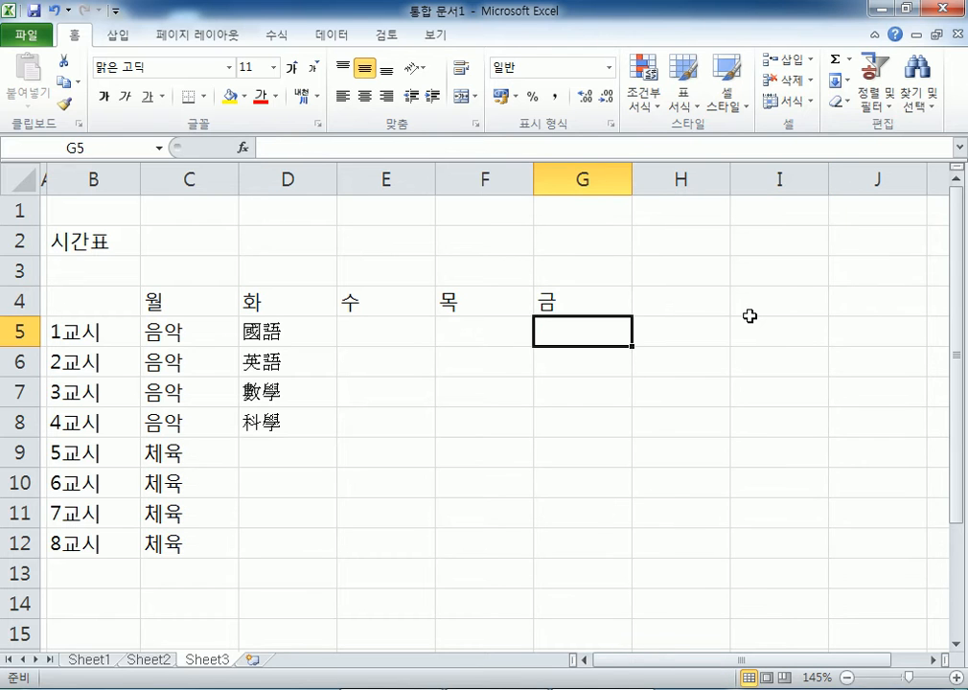
key(Down)
key(Down)
- Enter Friday's periods 3–5: 지리 in G7, 중국어 in G8, 문학 in G9
text(지리)
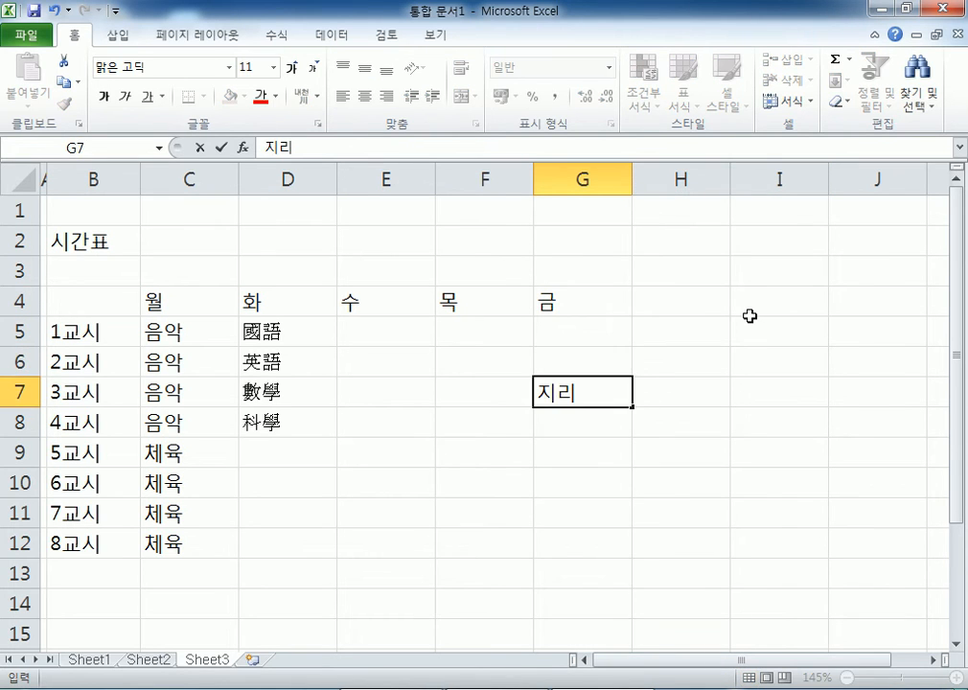
key(Return)
text(중국어)
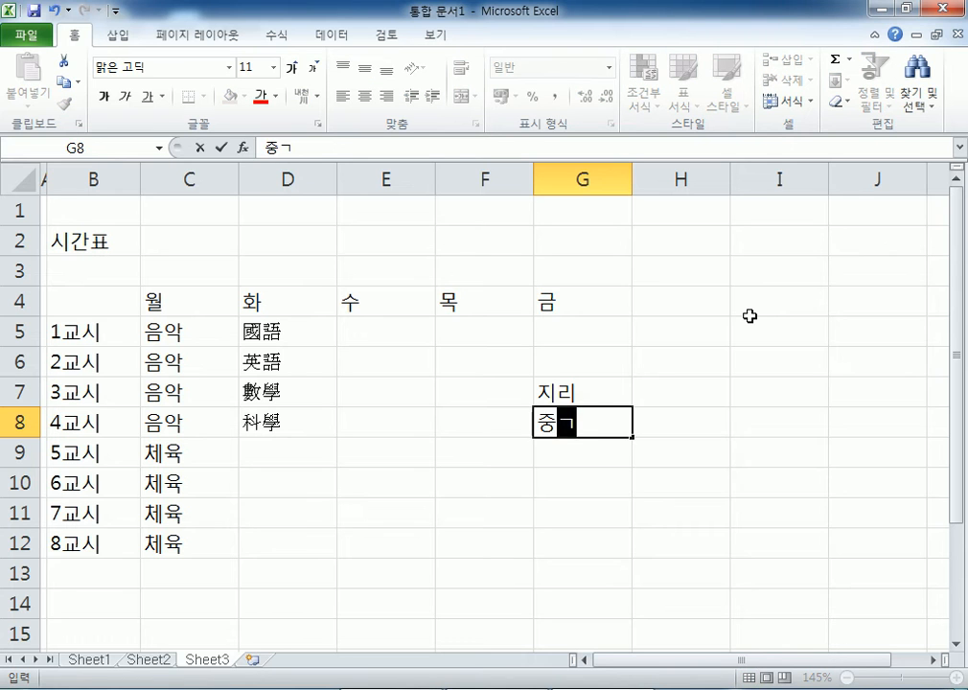
key(Return)
text(ㅁ)
text(학)
key(Return)
- Enter 윤리 in E9, Wednesday's fifth period
key(Left)
key(Left)
key(Left)
key(Left)
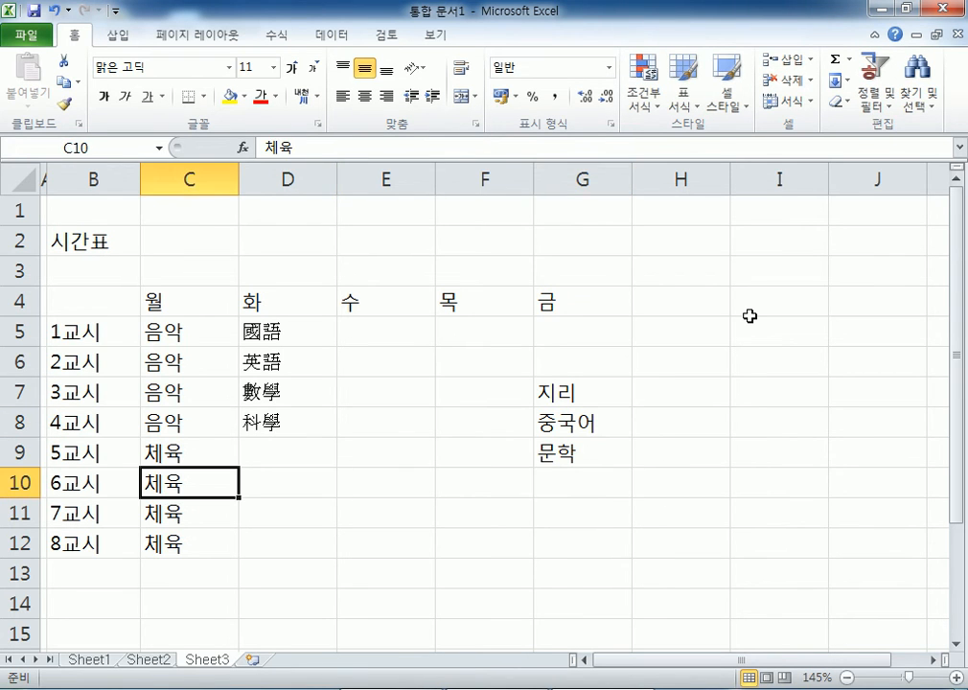
key(Up)
key(Right)
key(Right)
text(윤리)
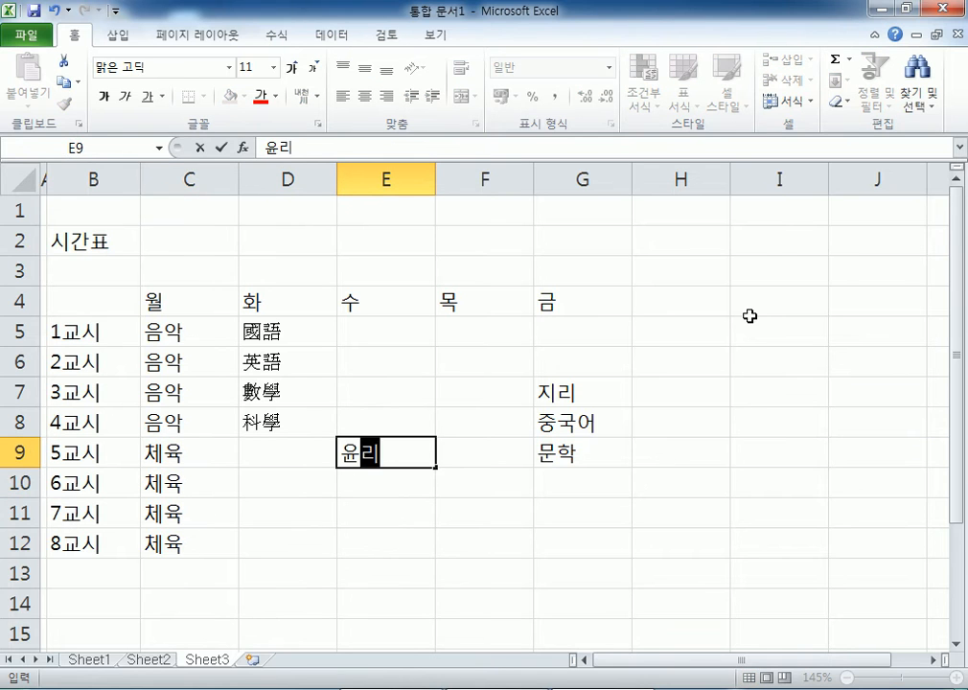
key(Return)
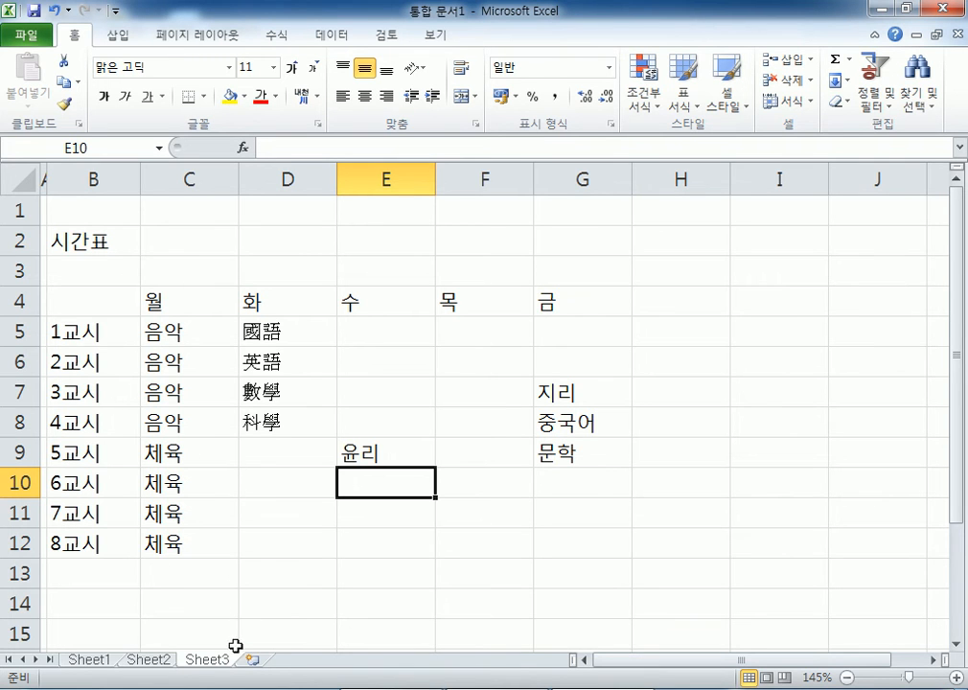
click(150, 661)
scroll(192, 316, up, 2)
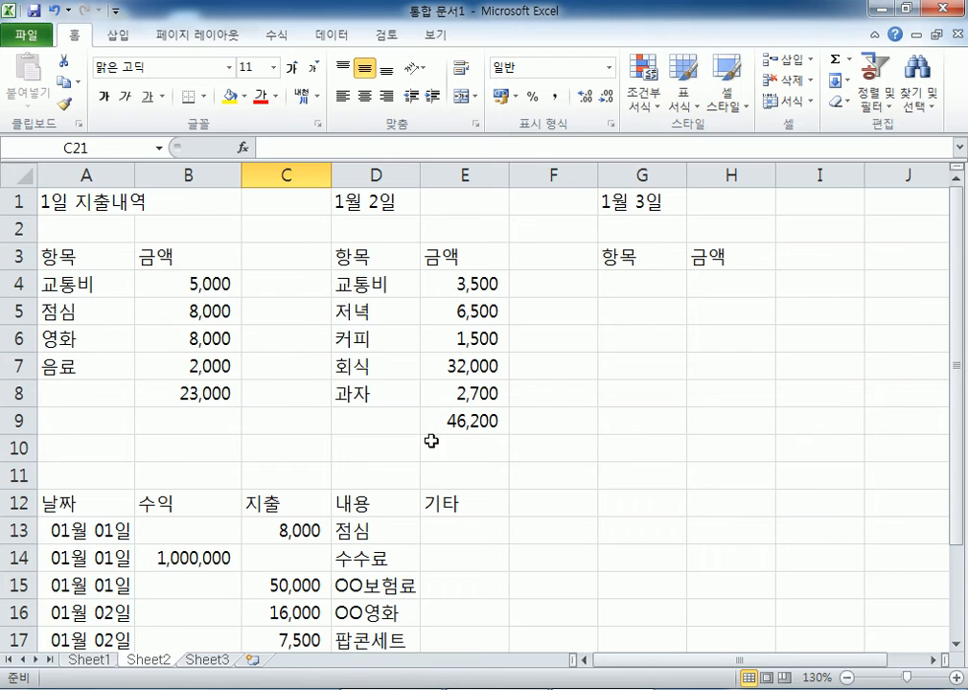
scroll(435, 441, down, 3)
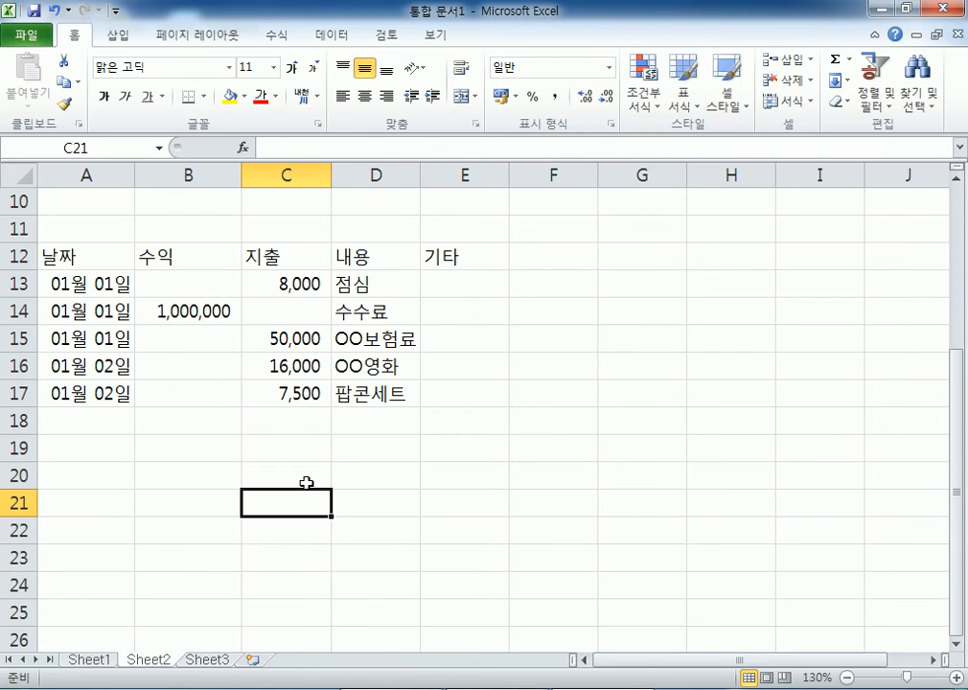
click(207, 661)
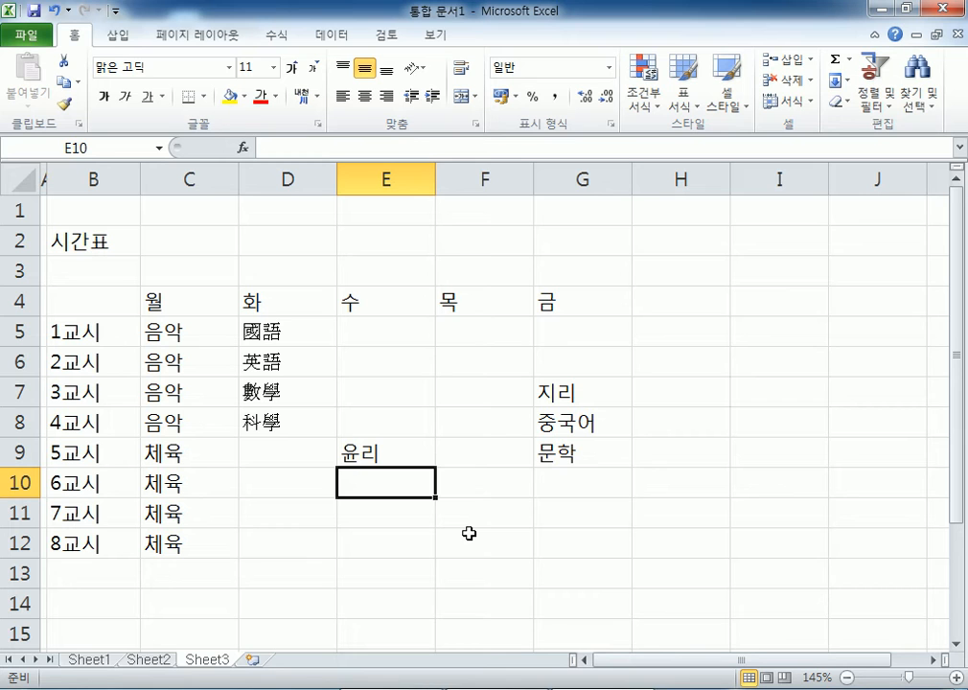
click(955, 644)
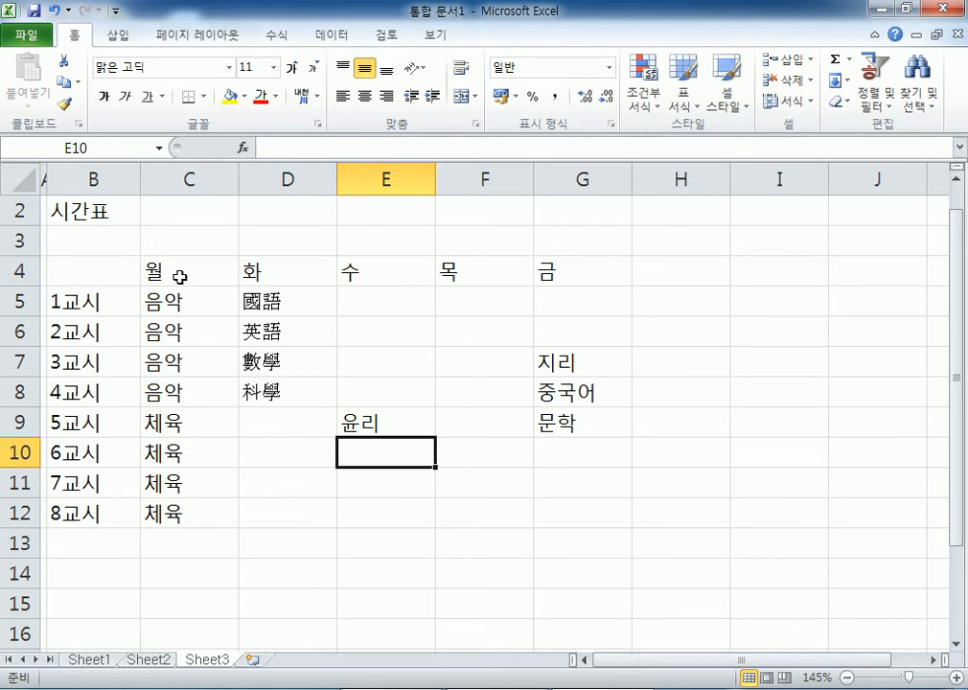
- Clear D4:G4 and refill the weekday headers from 월 across to G4 (월–금)
click(219, 273)
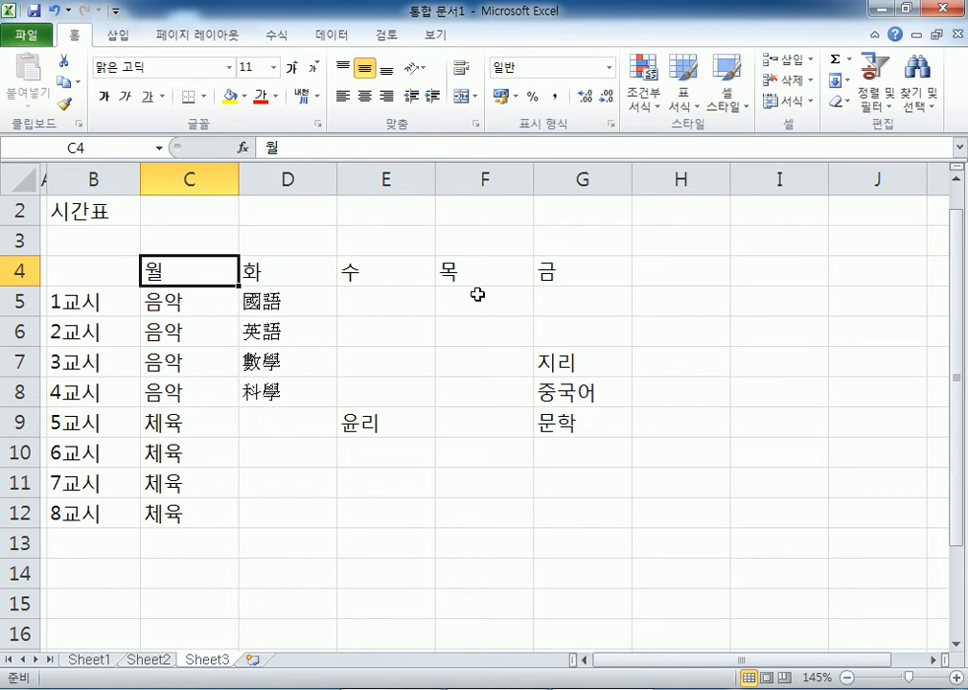
drag(253, 273, 546, 272)
key(Delete)
click(192, 271)
drag(237, 285, 585, 282)
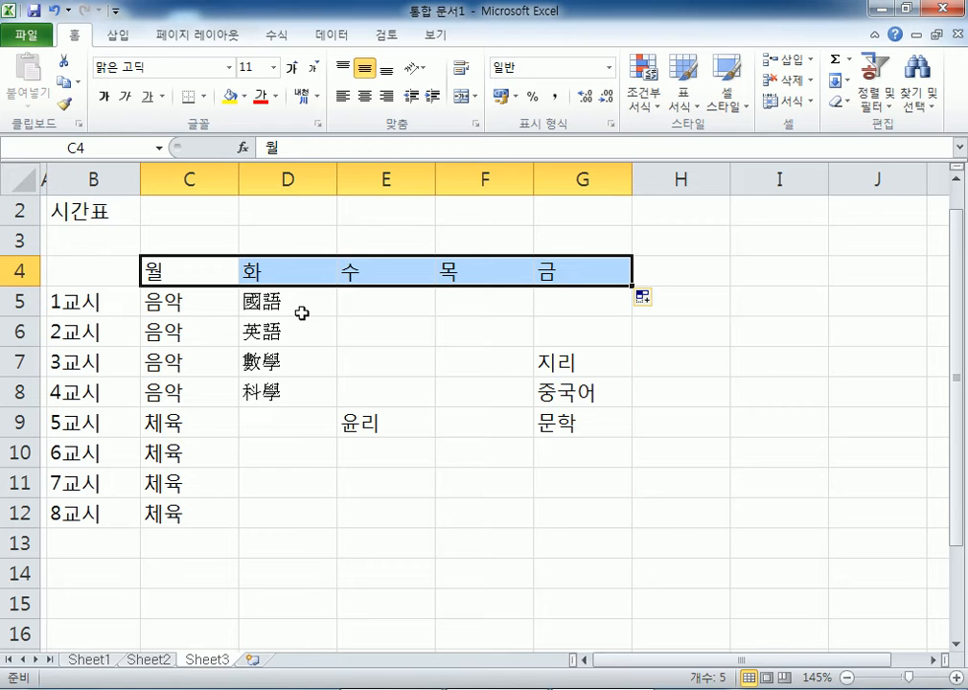
click(302, 240)
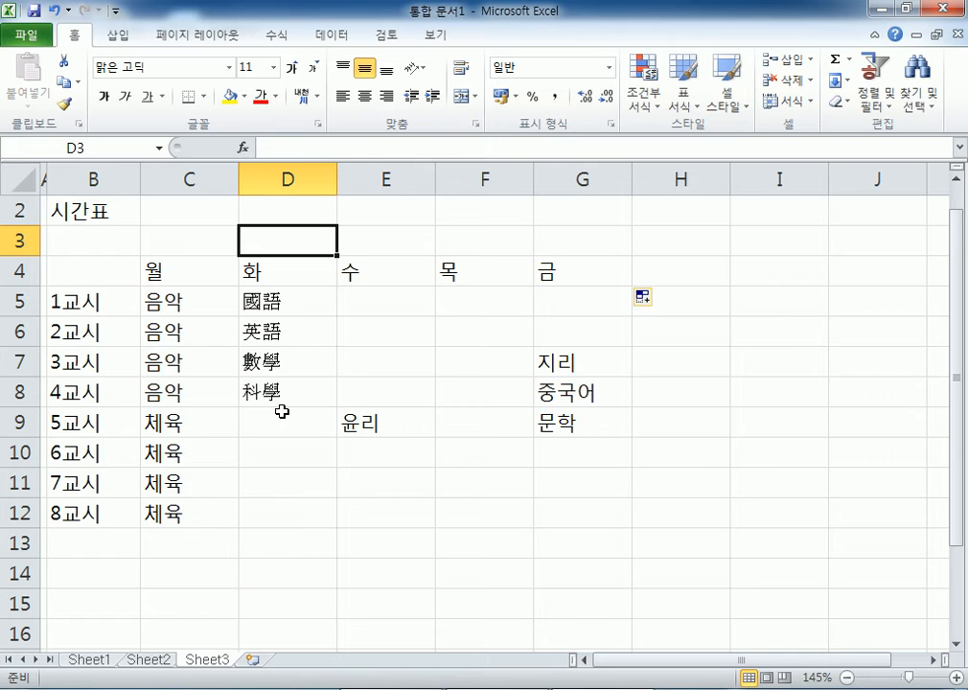
- Select the title row B2:G2 and try Merge & Center, then undo it
click(86, 209)
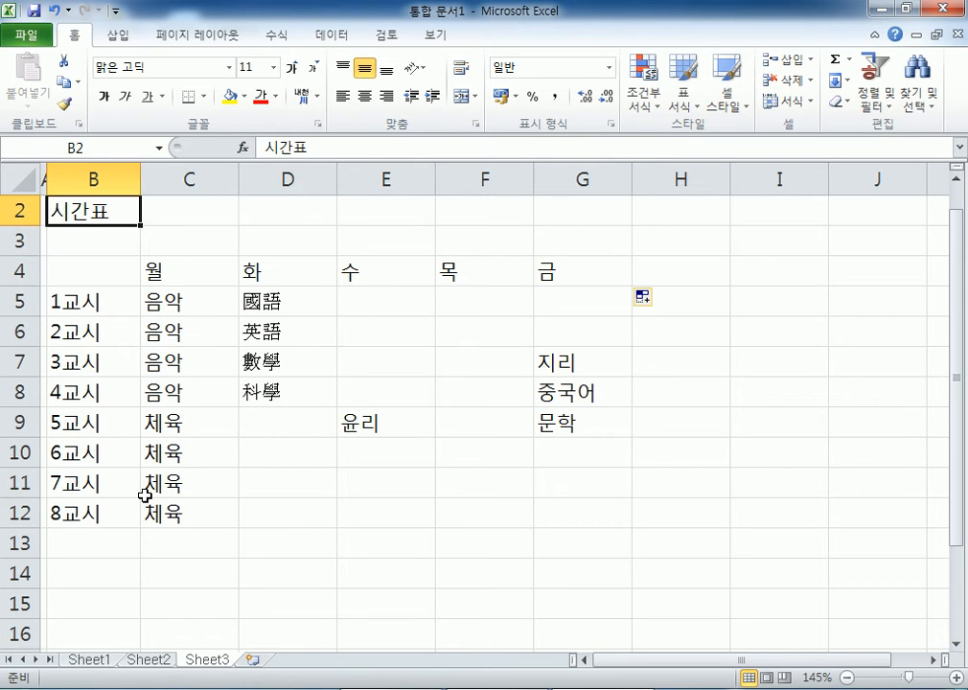
scroll(139, 431, up, 1)
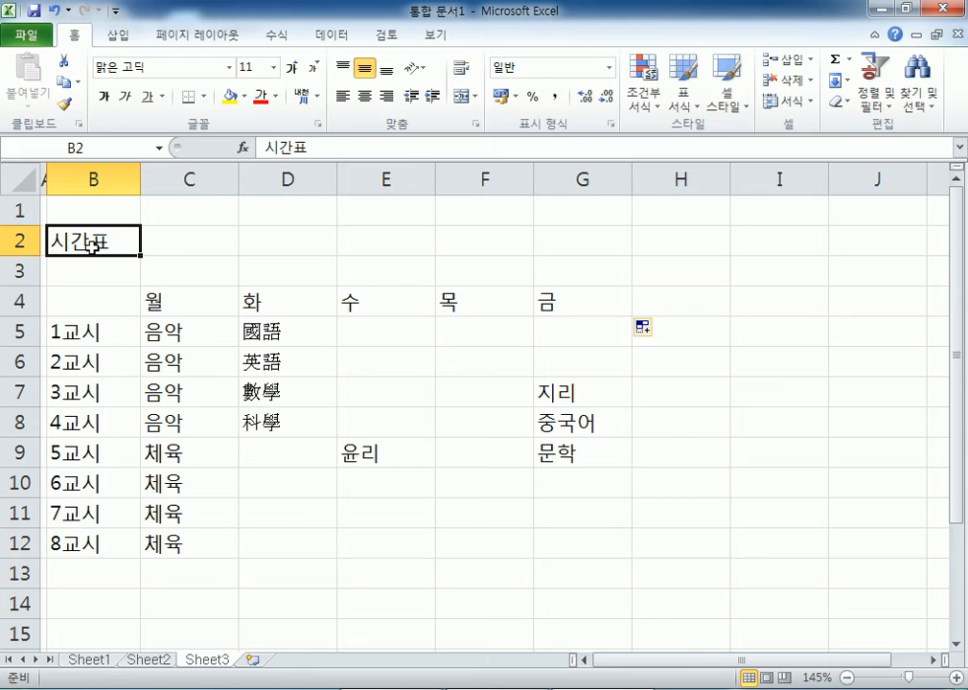
drag(93, 243, 623, 242)
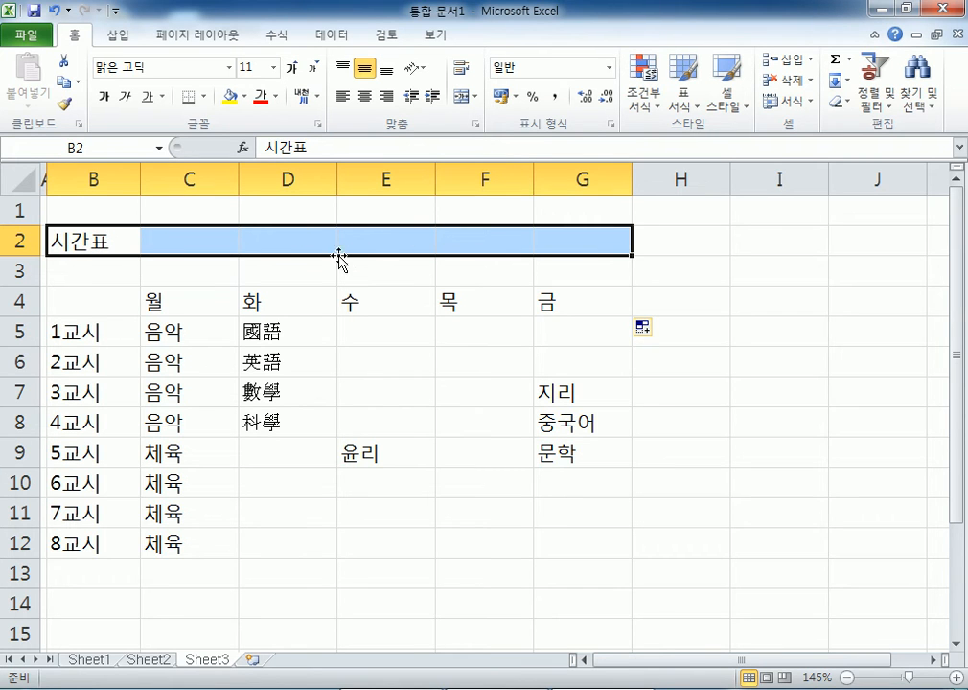
drag(269, 420, 257, 395)
drag(82, 245, 580, 241)
click(91, 232)
drag(99, 326, 96, 305)
drag(96, 235, 573, 248)
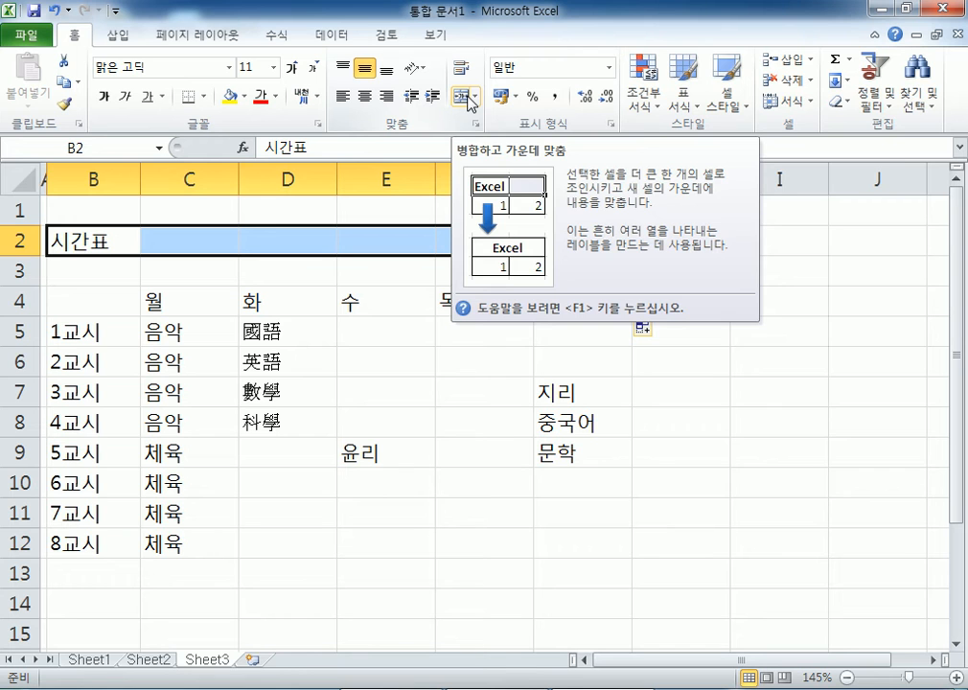
click(467, 95)
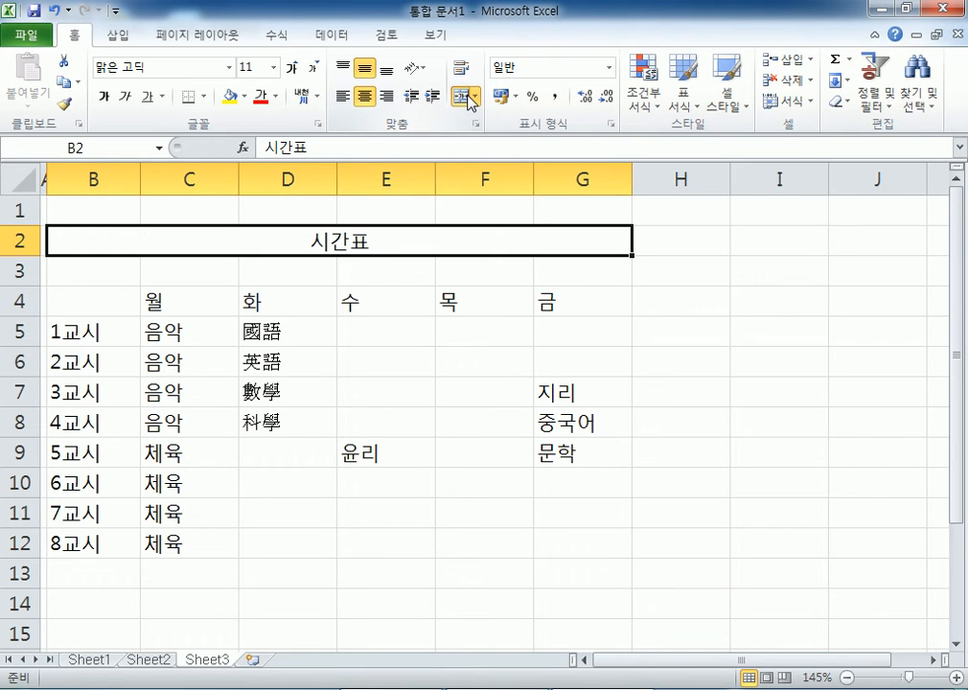
click(468, 96)
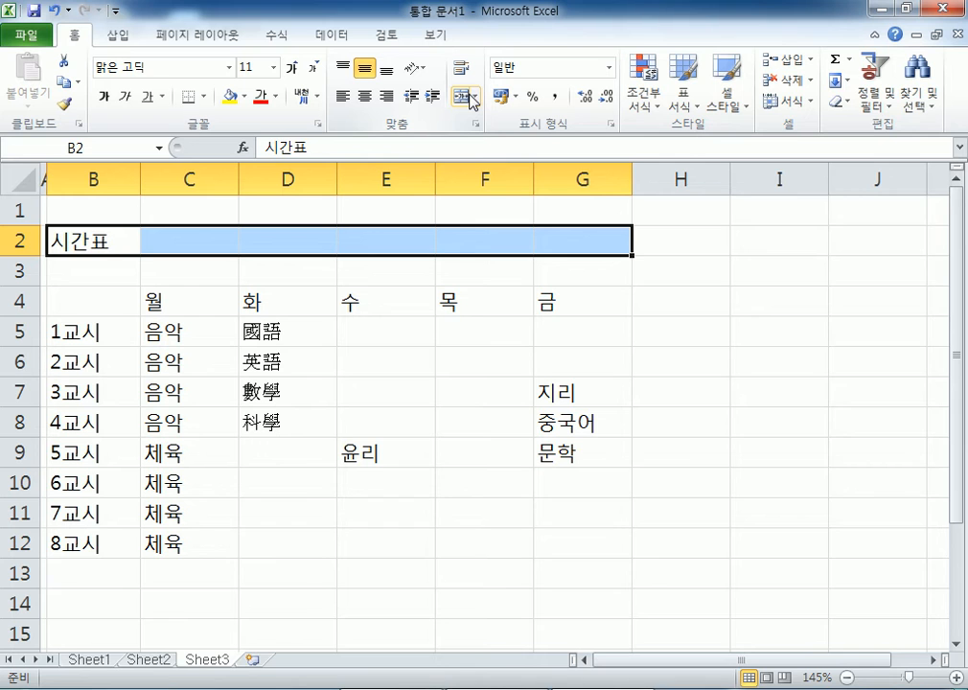
- Merge and centre the 시간표 title across B2:G2
drag(96, 241, 350, 237)
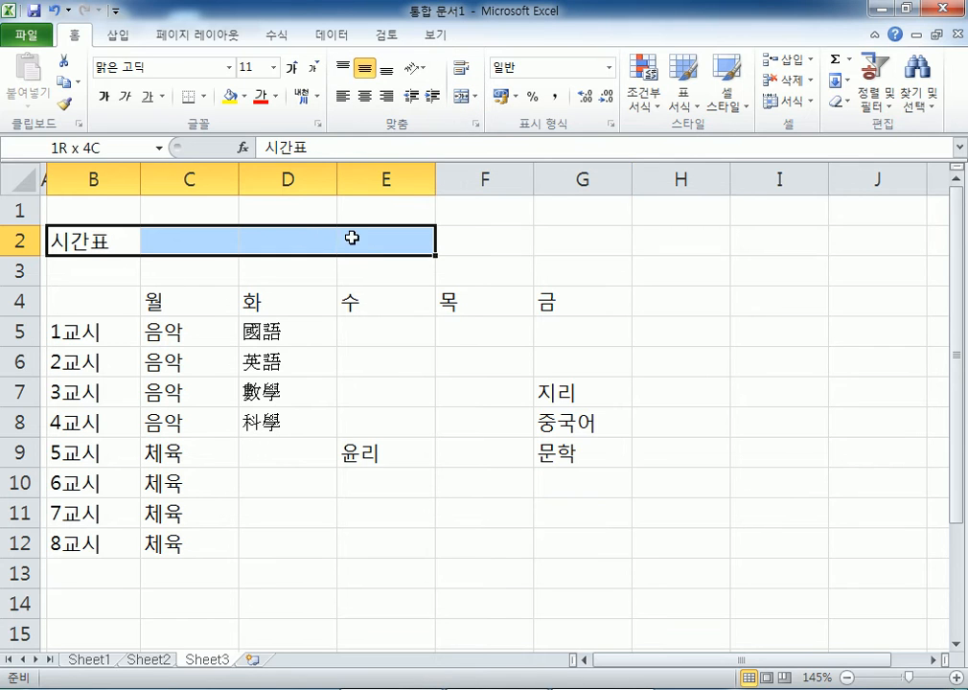
click(468, 96)
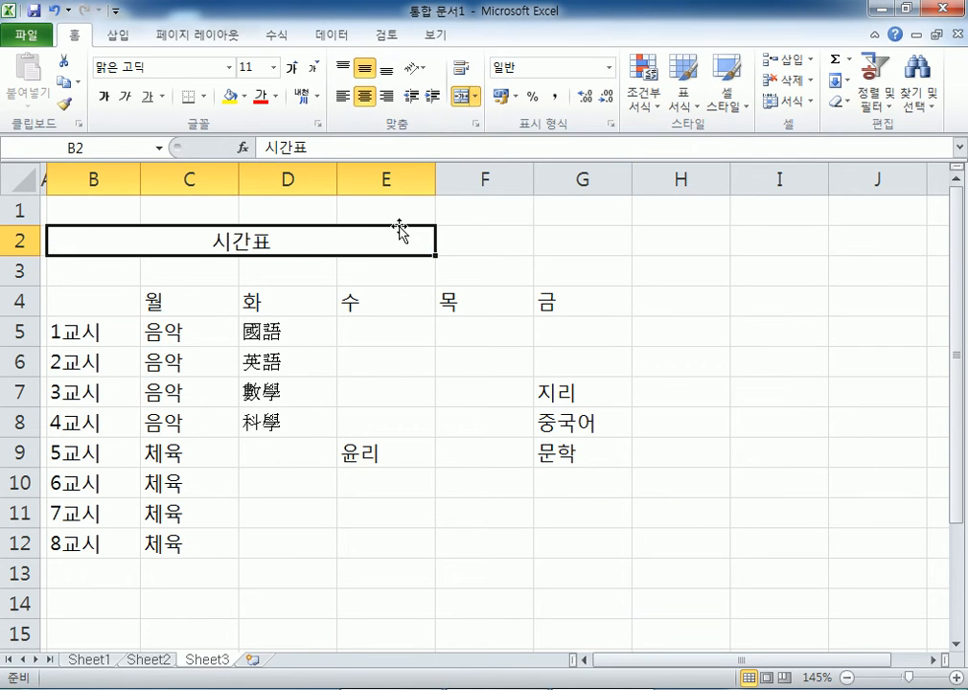
drag(150, 242, 544, 235)
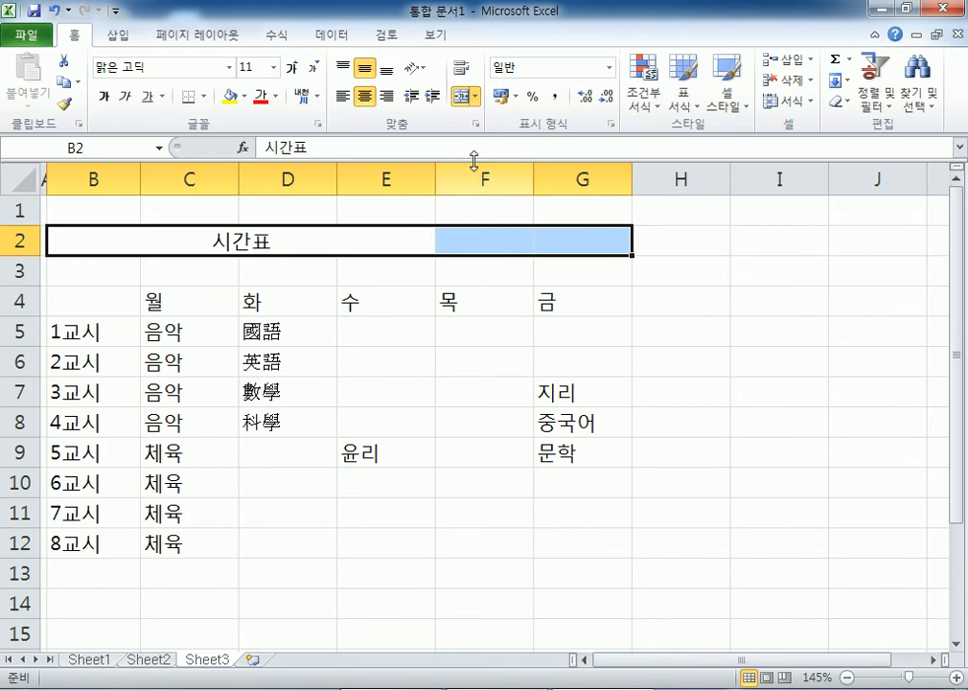
click(462, 97)
click(462, 97)
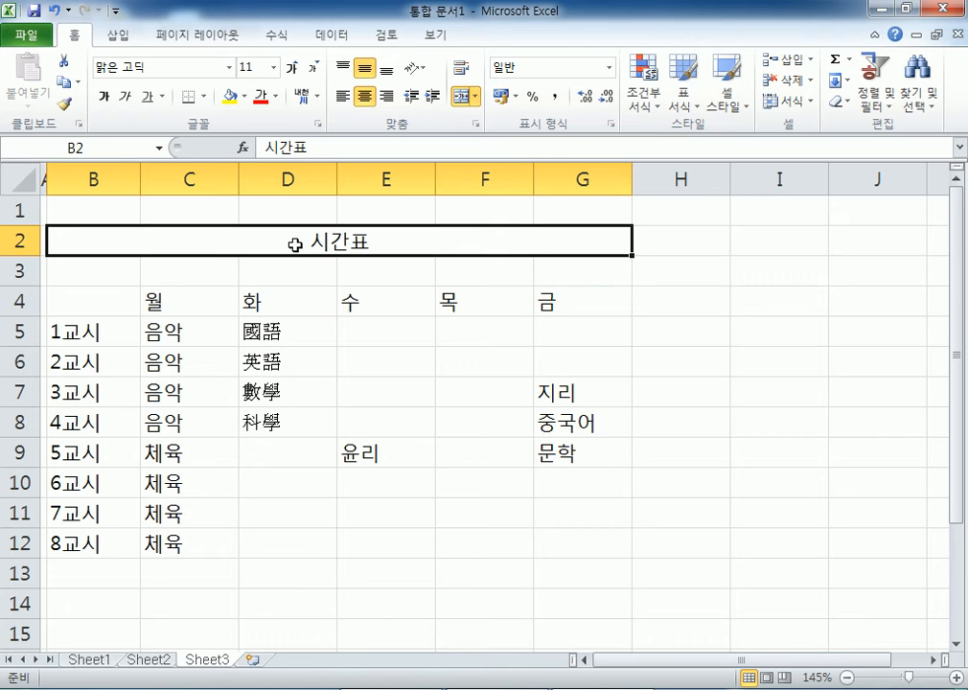
- In Notepad, add a new line reading 자료 : 문자( under the first sentence
click(386, 688)
scroll(344, 461, up, 4)
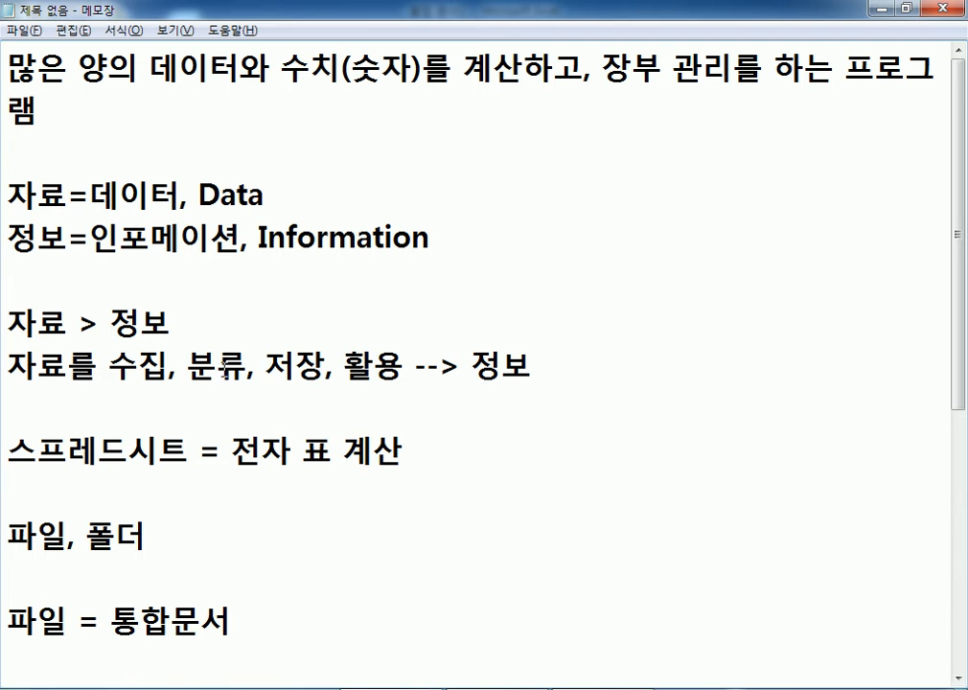
drag(11, 67, 240, 67)
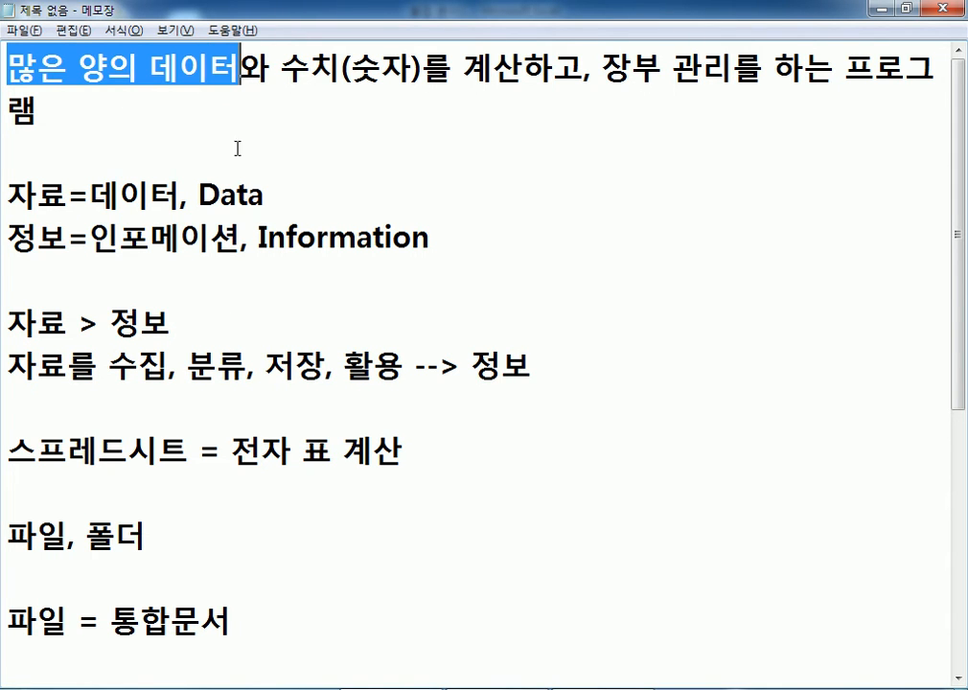
click(165, 140)
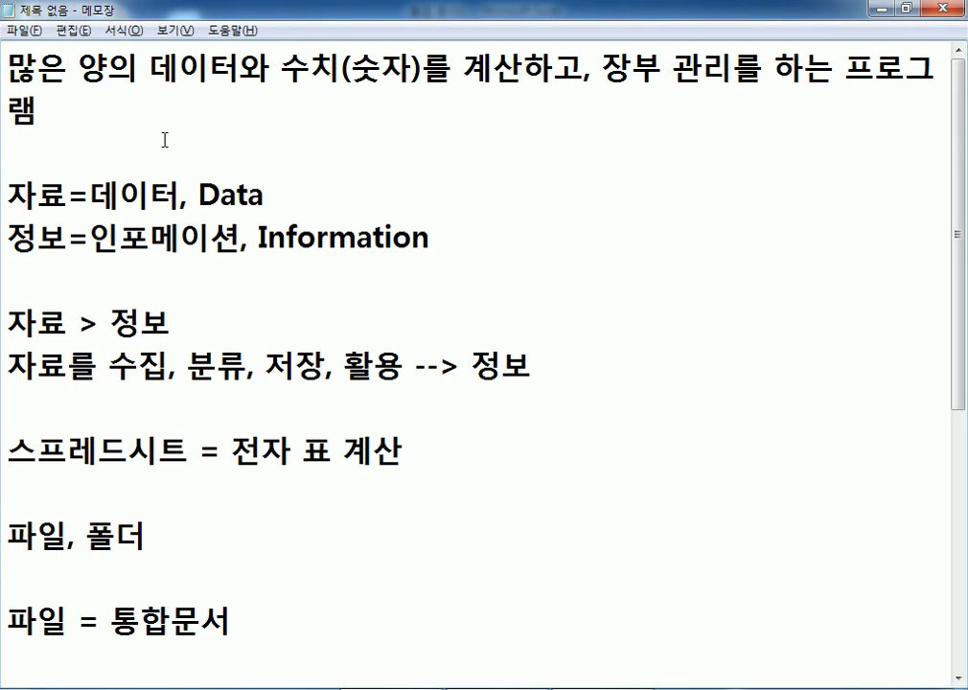
key(Return)
key(Up)
text(자료)
text( : 문자)
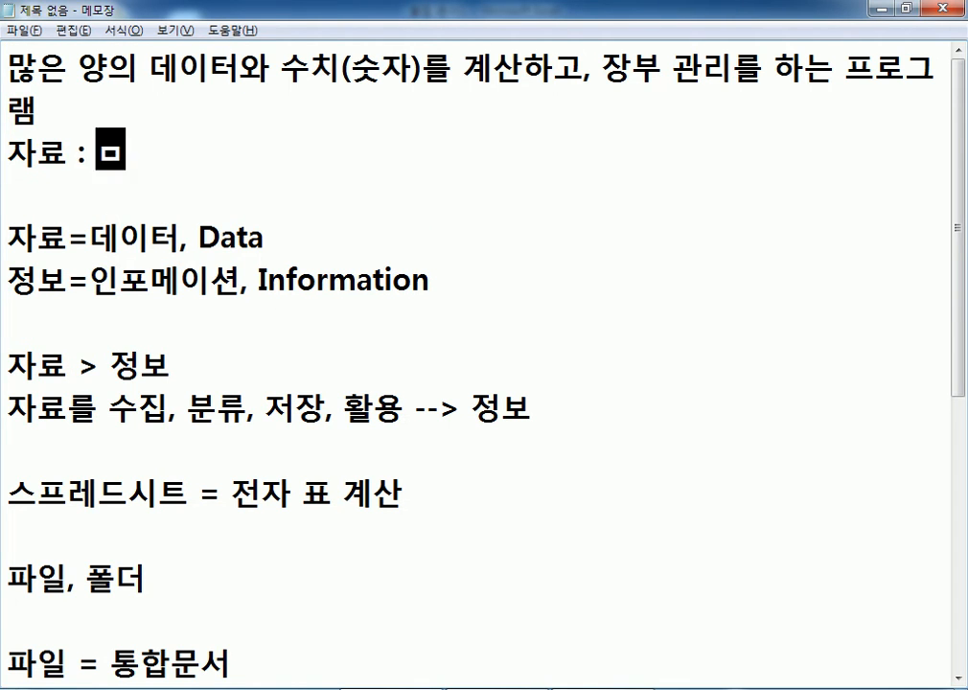
text(()
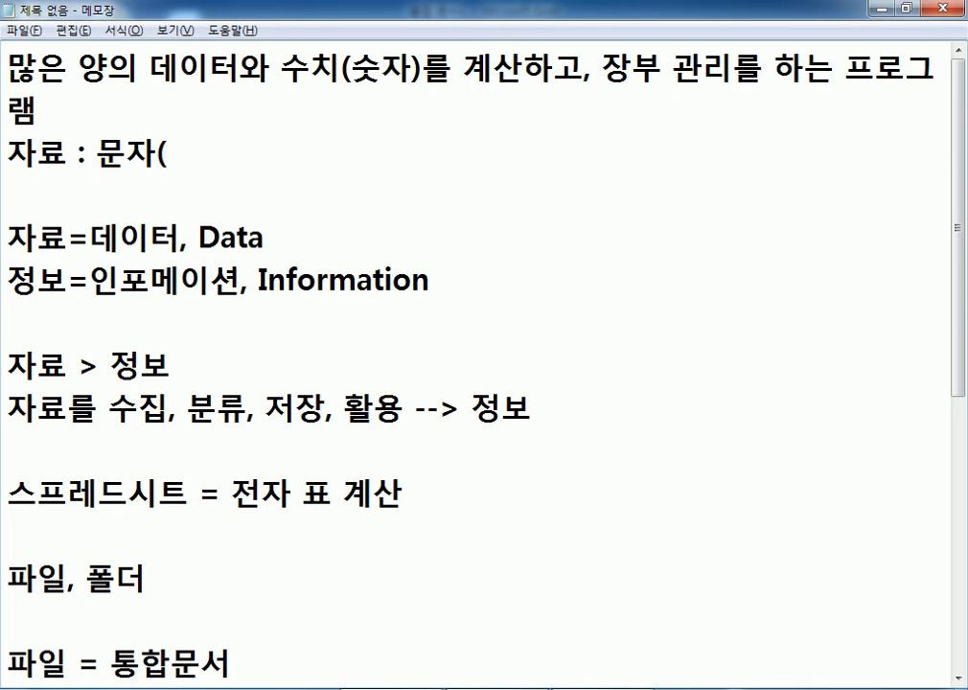
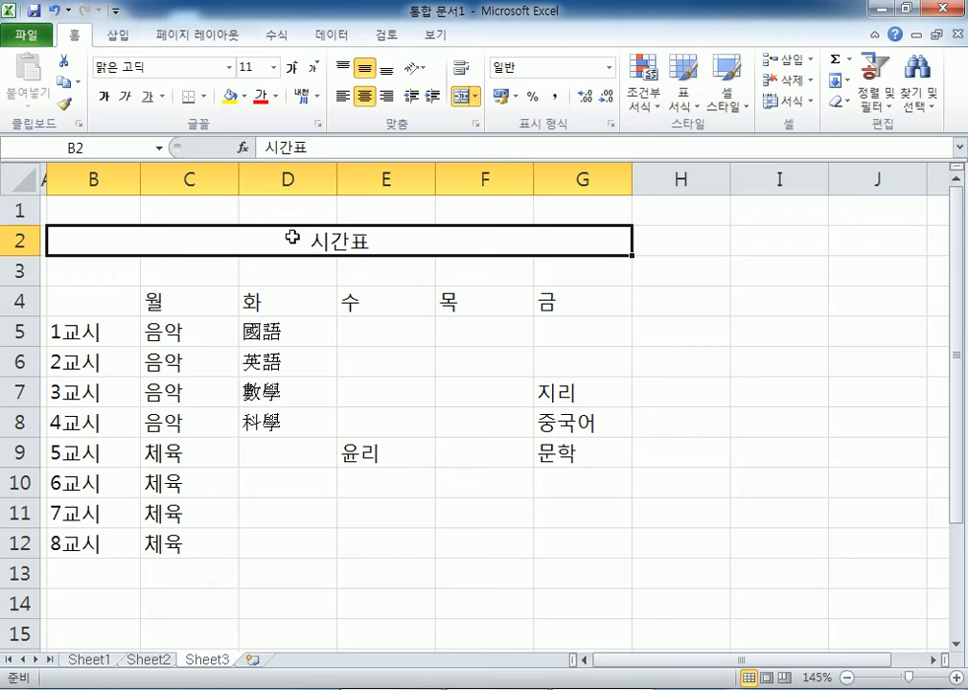
- Insert the ◐ symbol in front of the 시간표 title using ㅁ plus the Hanja key
double_click(277, 243)
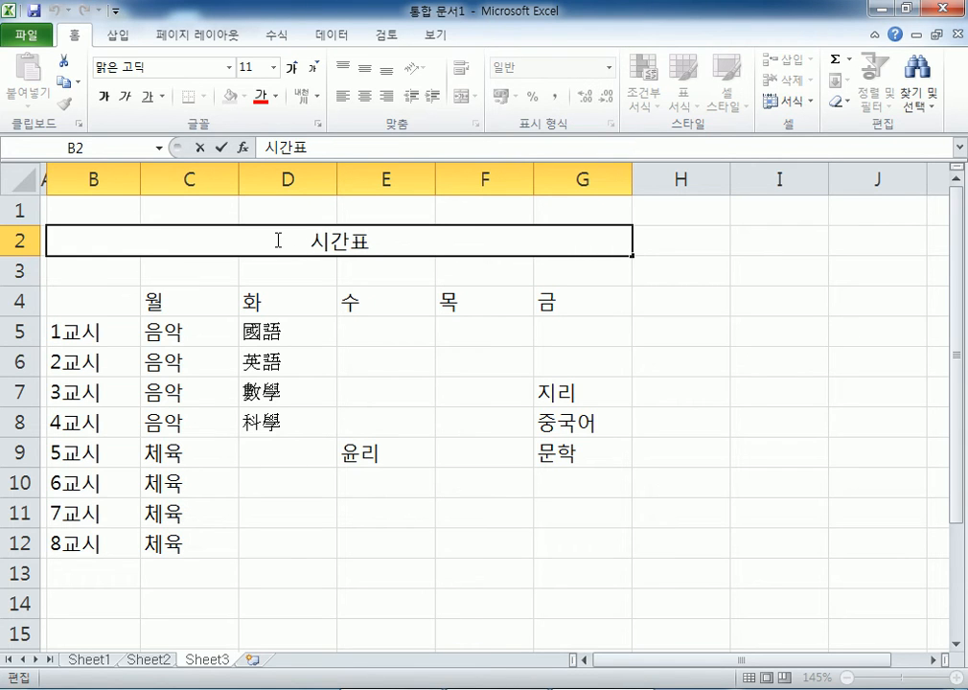
text(ㅁ)
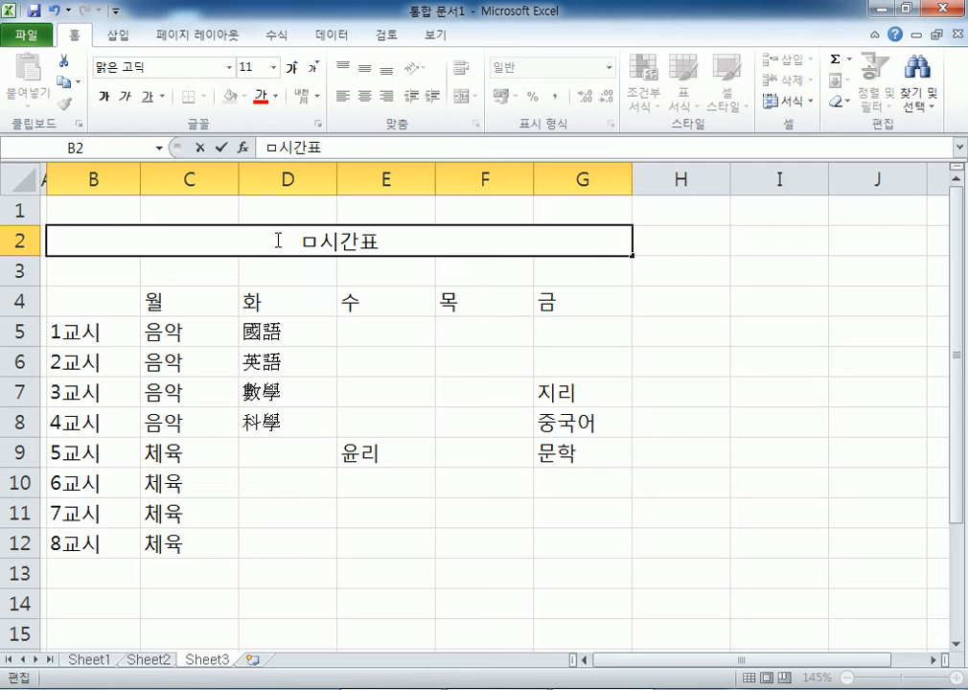
key(Hangul_Hanja)
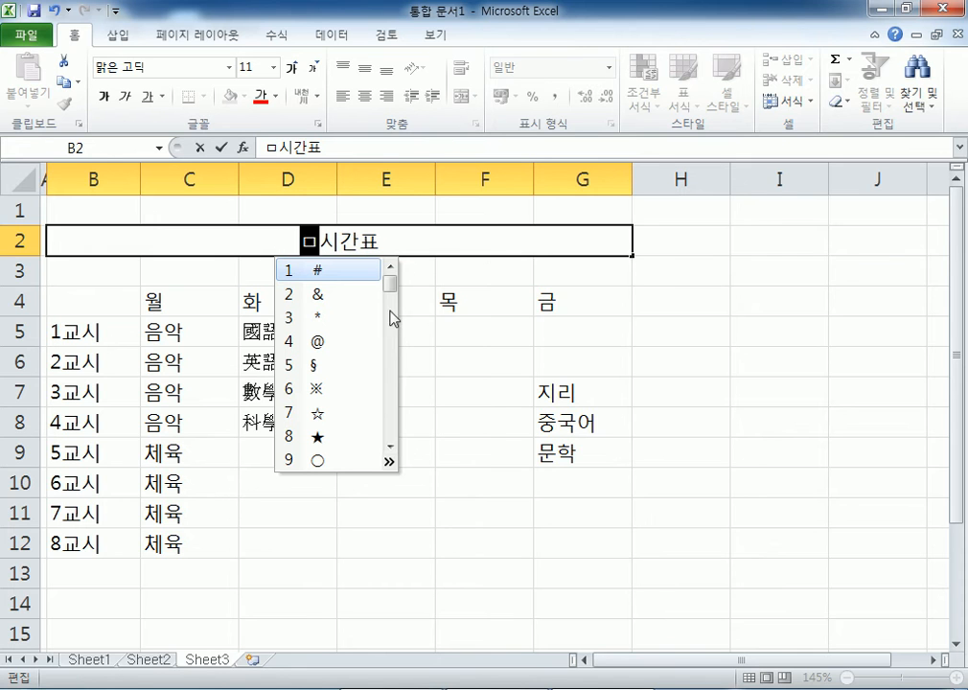
mouse_move(390, 292)
mouse_down()
mouse_move(403, 364)
mouse_move(406, 290)
mouse_up()
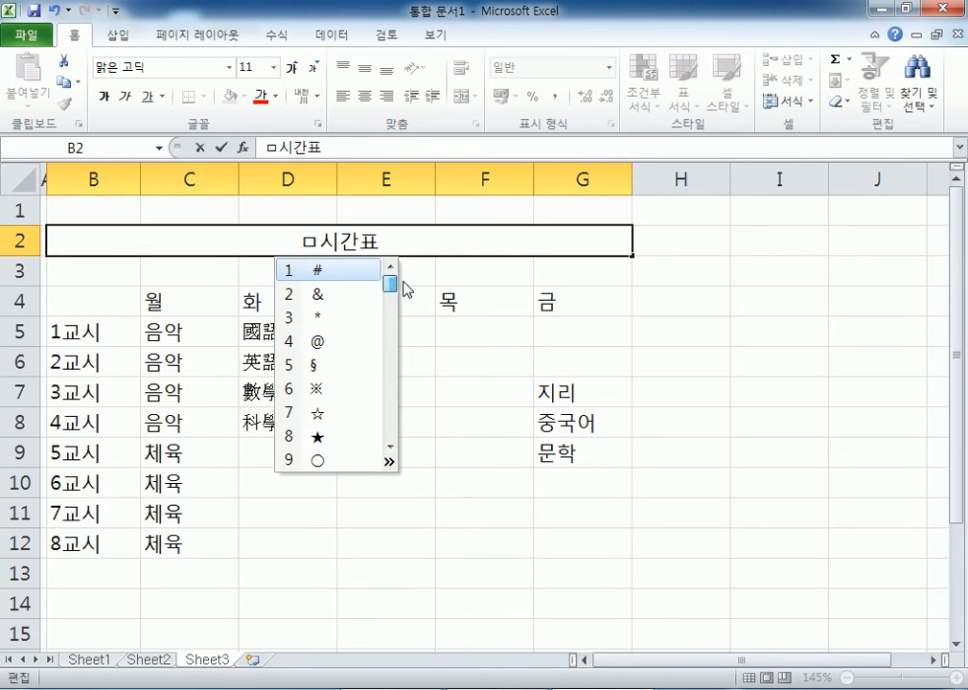
click(389, 462)
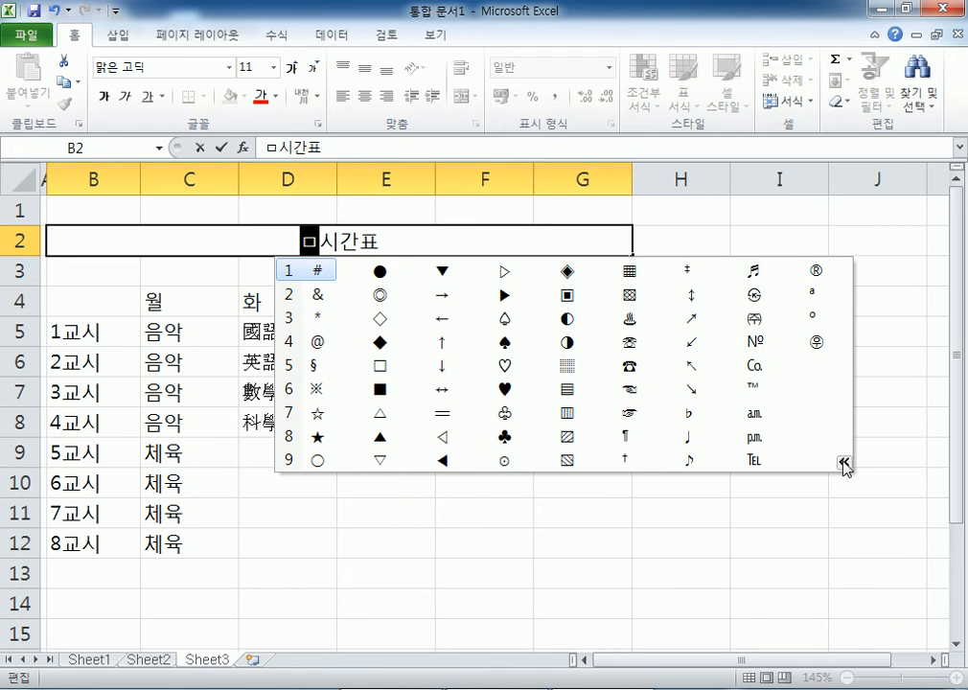
click(842, 461)
click(389, 462)
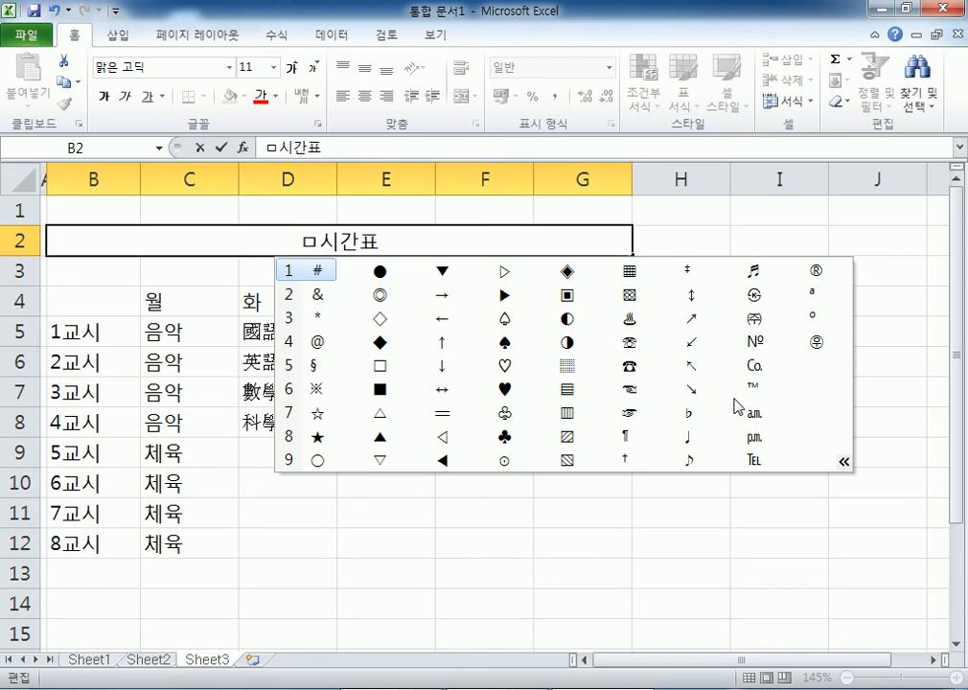
click(565, 320)
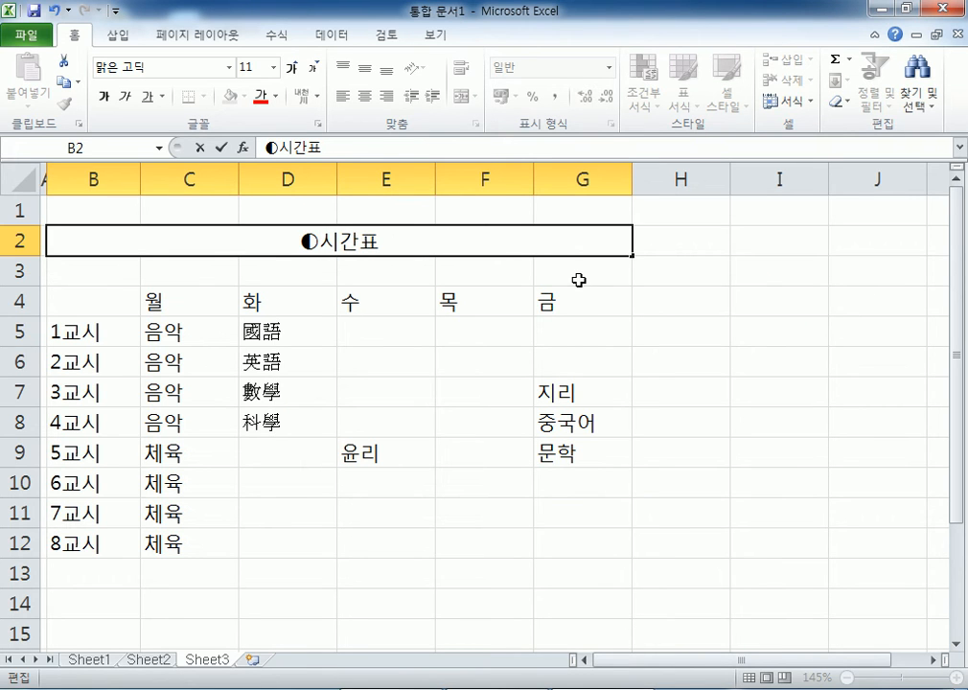
- Add the ◑ symbol after the title so it reads ◐시간표◑
text(ㅁ)
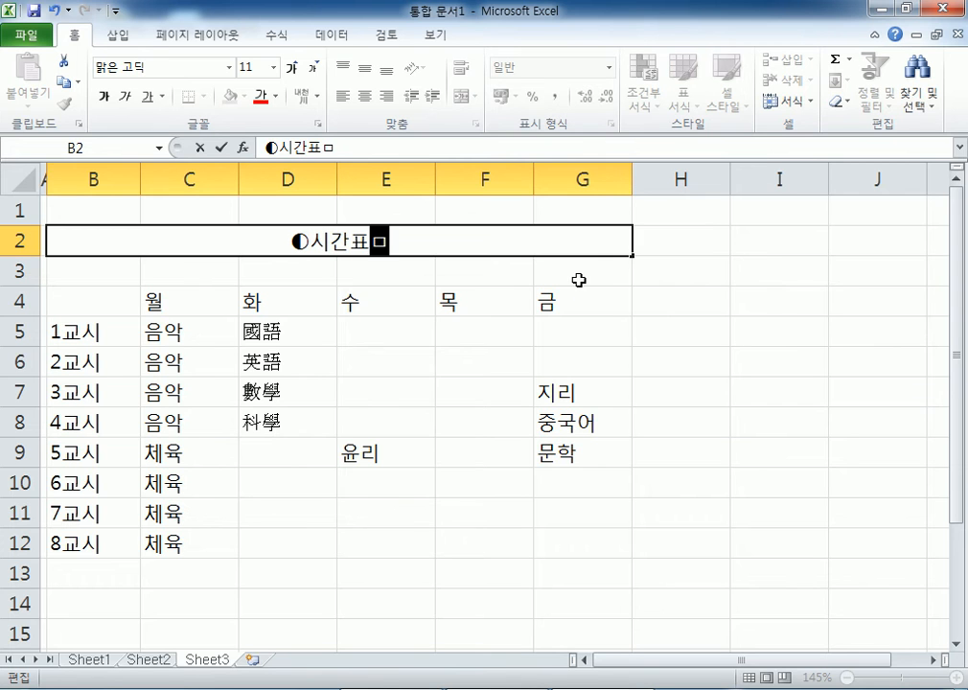
key(Hangul_Hanja)
key(Tab)
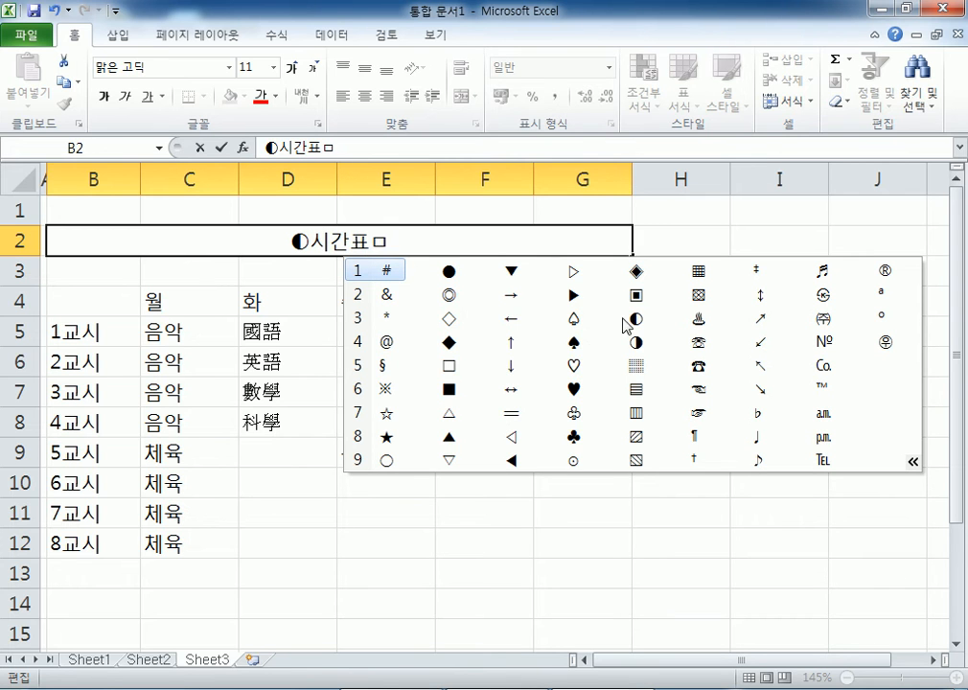
click(636, 340)
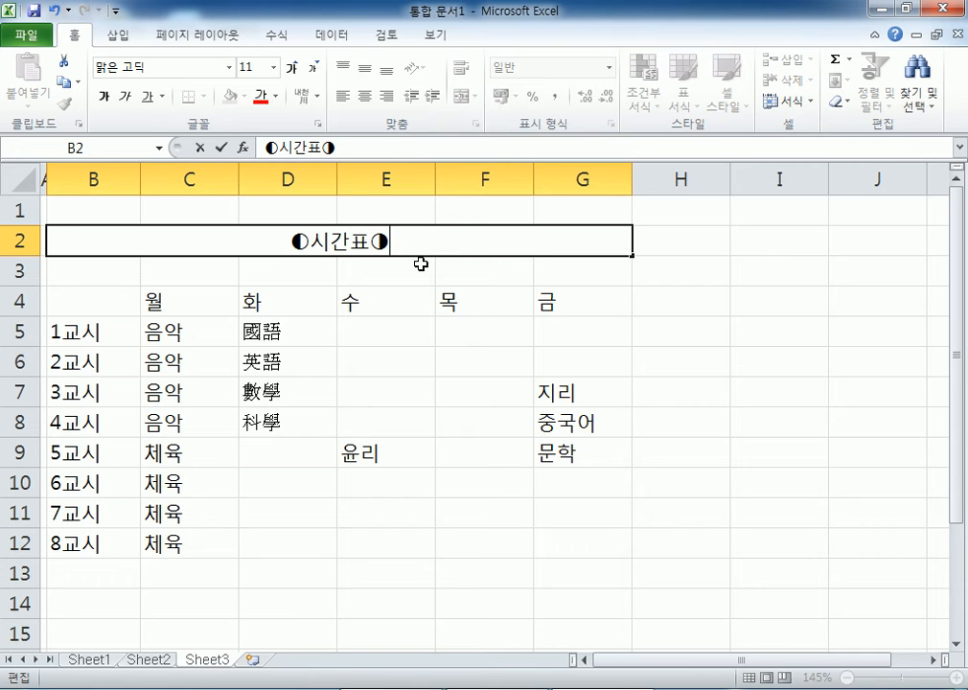
click(193, 352)
- Delete the ◐ and ◑ from the title in the formula bar so it reads 시간표
click(116, 242)
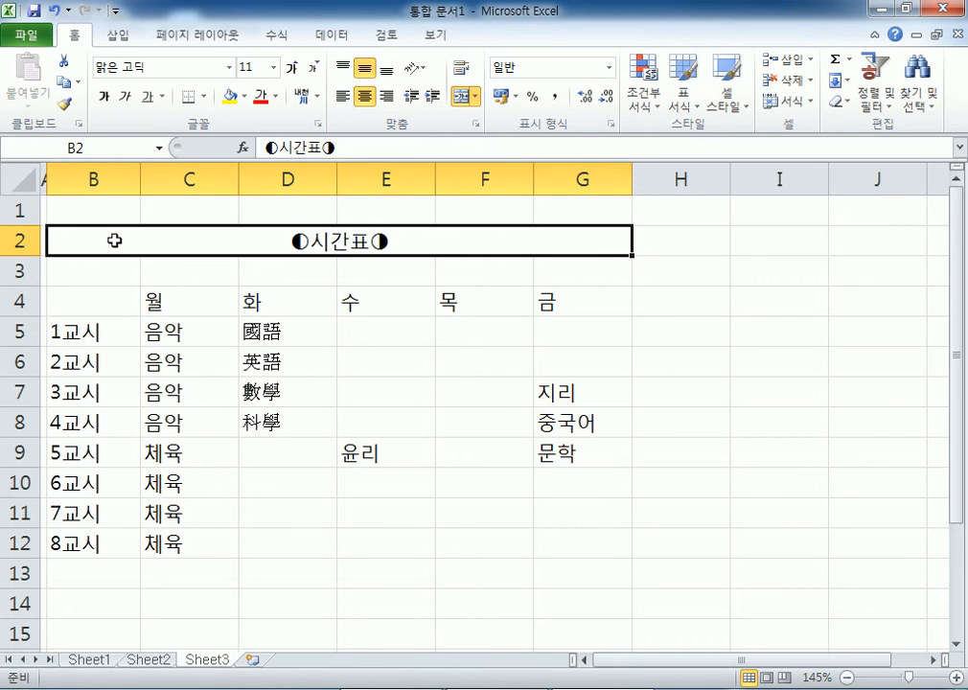
click(267, 147)
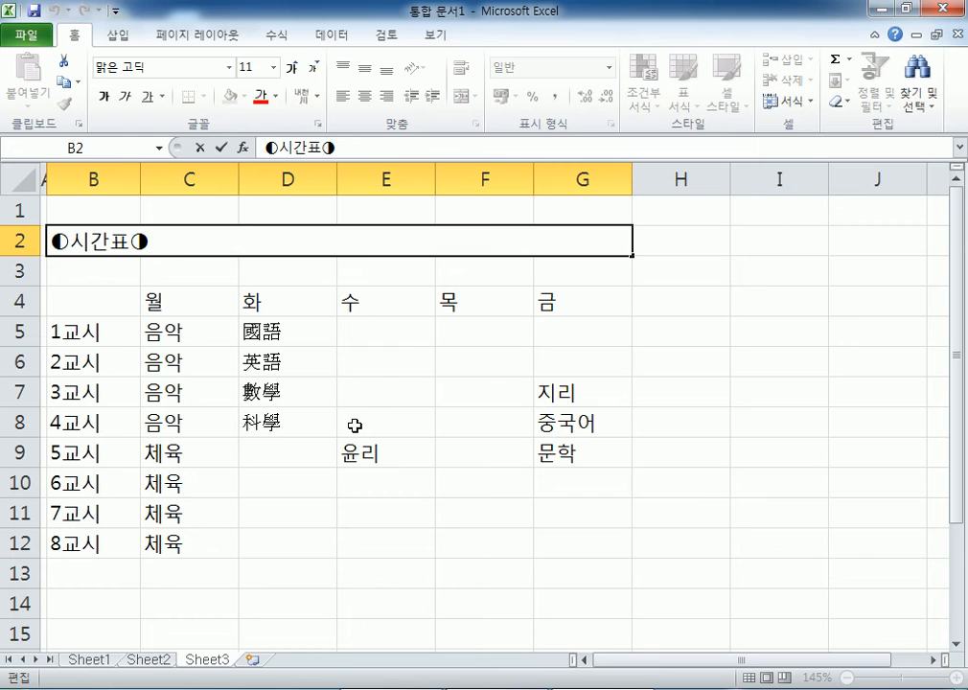
key(BackSpace)
key(BackSpace)
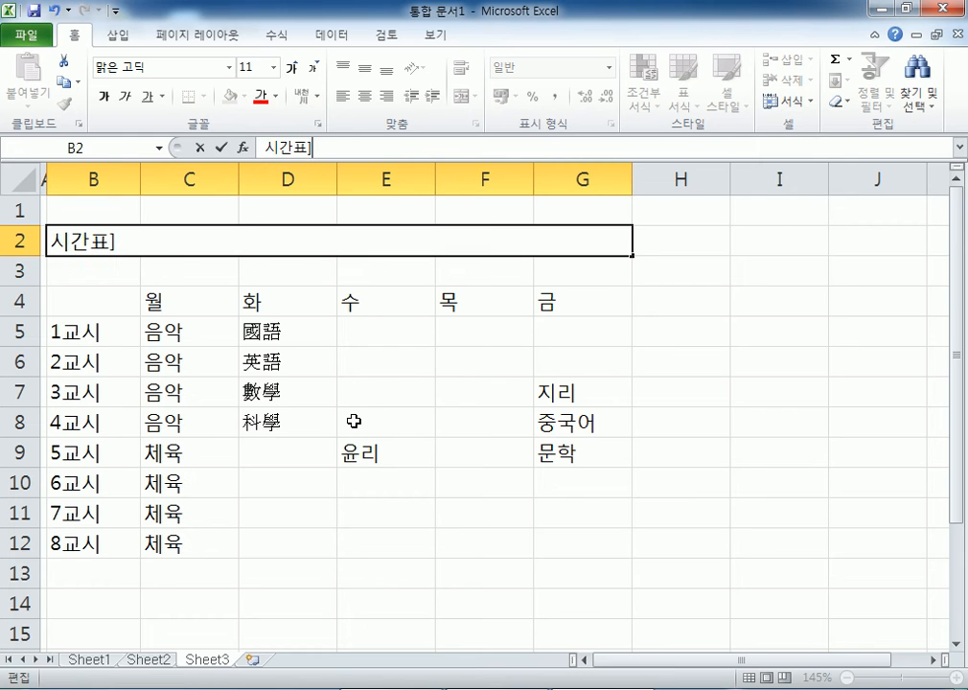
key(Return)
- Practise entering and cancelling edit mode on the title via the formula bar and double-click
click(282, 245)
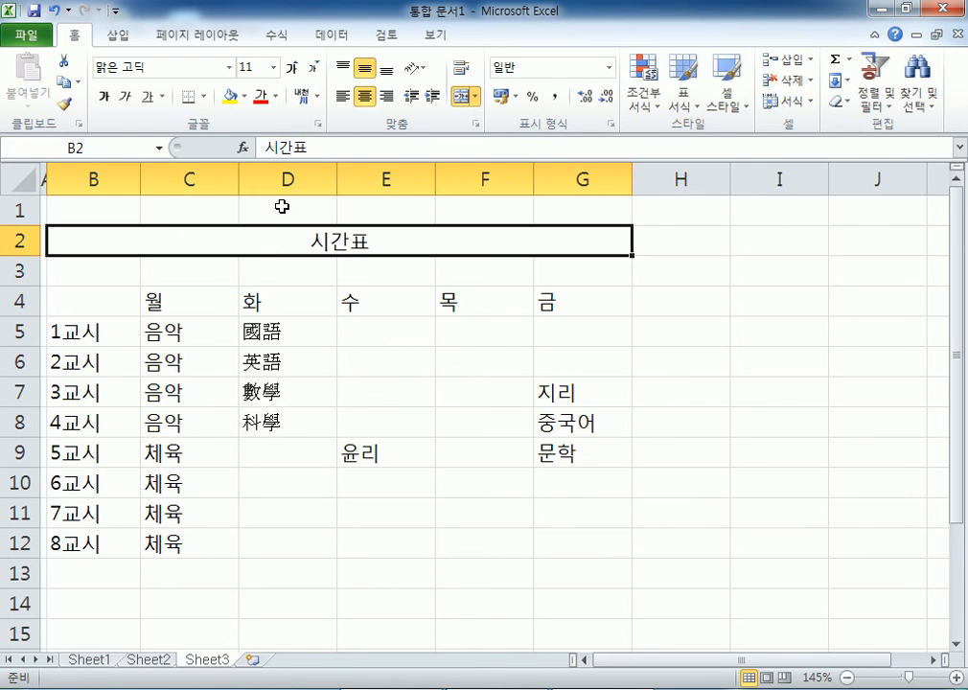
click(263, 147)
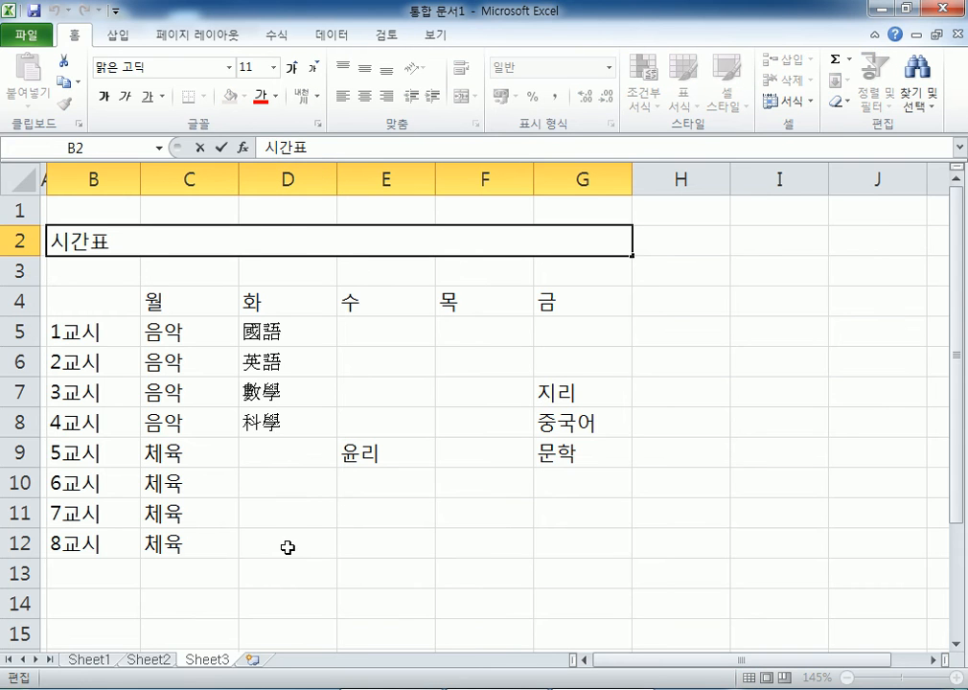
key(Escape)
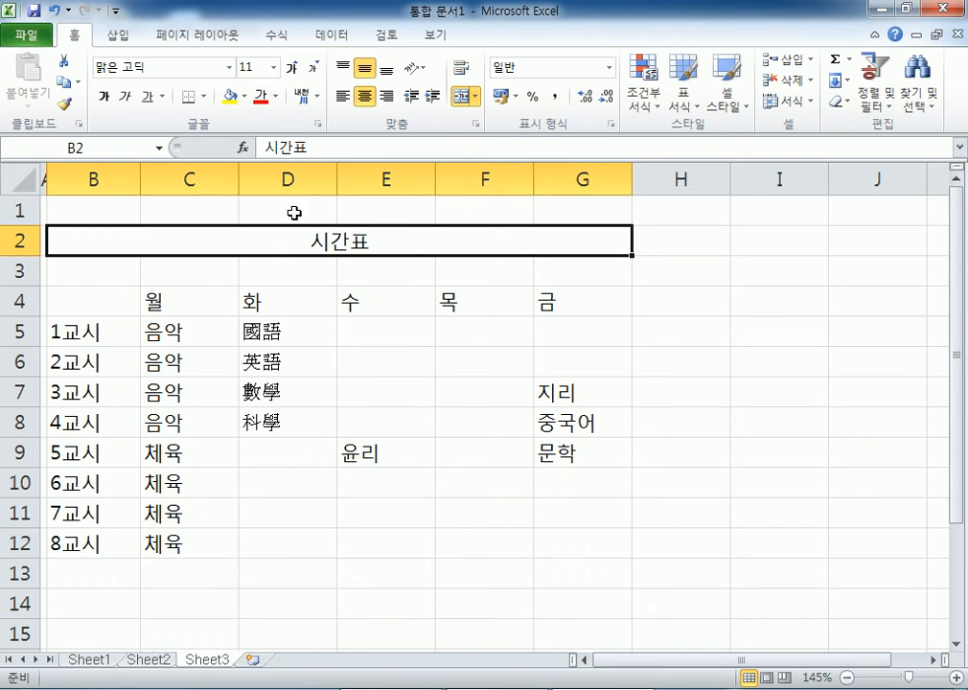
click(265, 147)
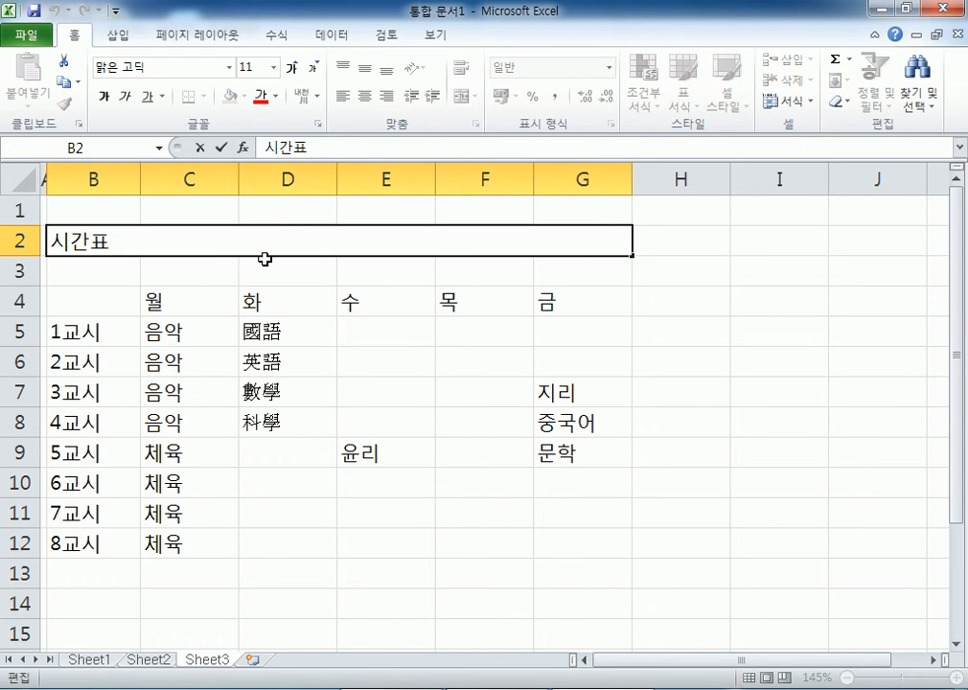
key(Escape)
double_click(294, 238)
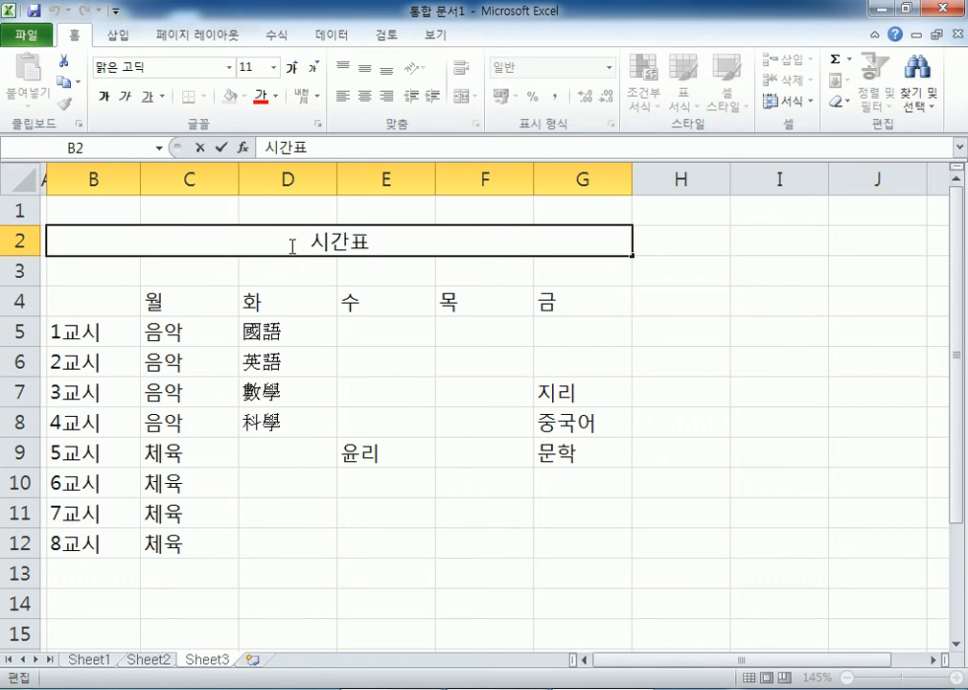
key(Escape)
- In Notepad, add the heading '셀의 내용을 수정하는 방법' under the Excel question line
key(alt+Tab)
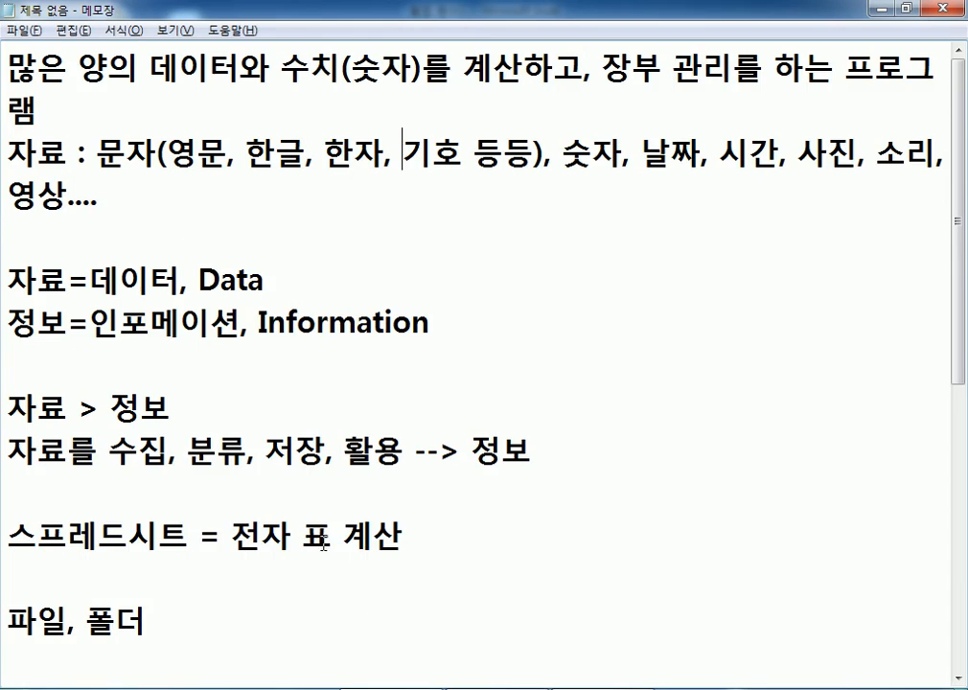
scroll(273, 448, down, 3)
scroll(273, 448, down, 2)
click(122, 320)
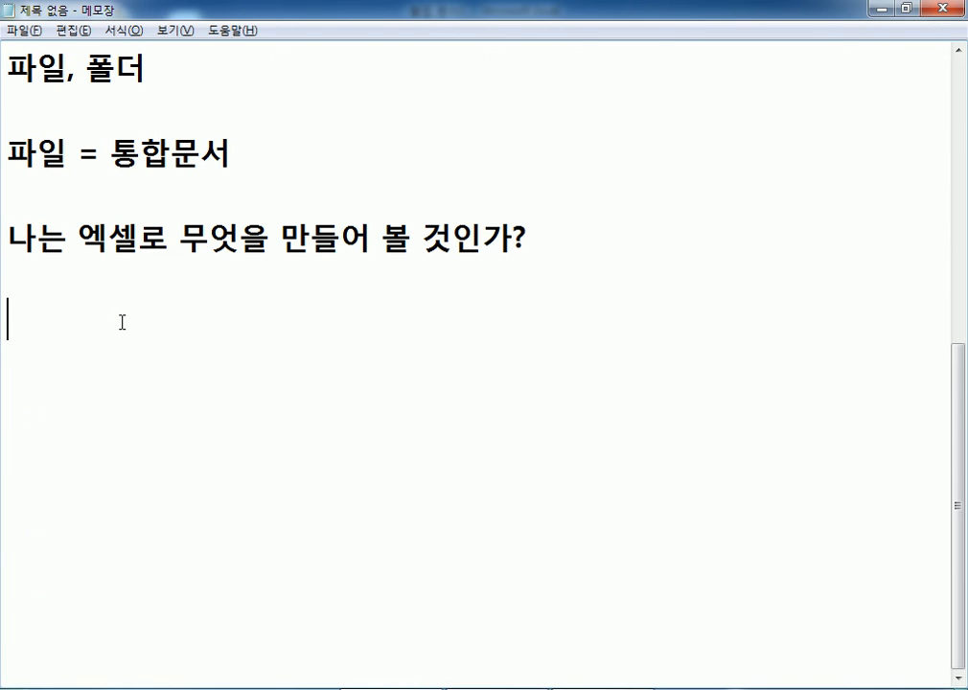
key(Return)
key(Return)
key(Return)
key(Return)
key(Return)
key(Return)
key(Return)
key(Return)
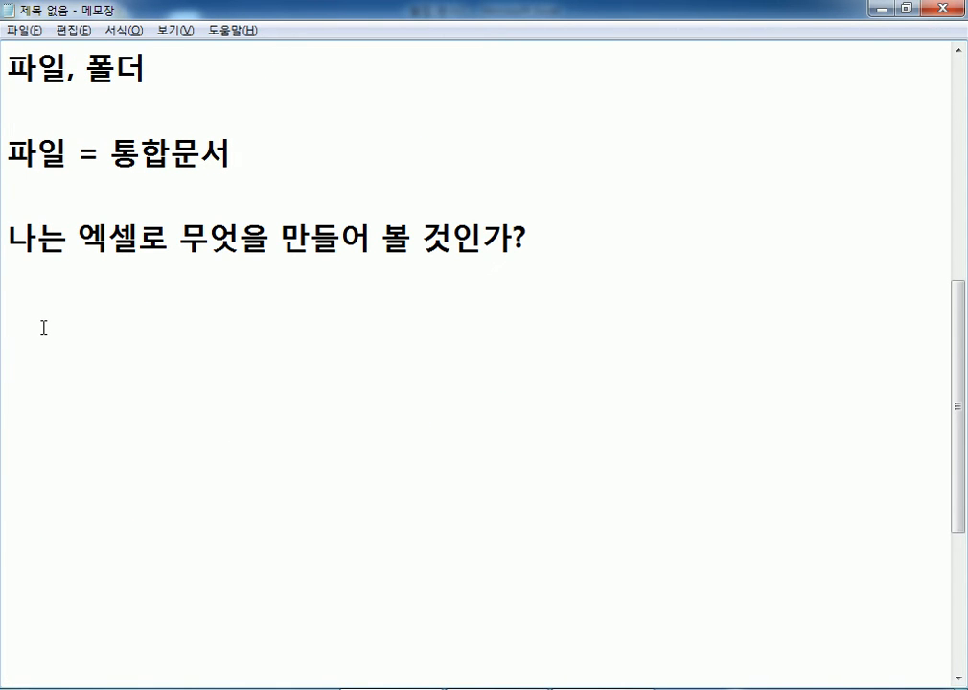
scroll(43, 327, down, 1)
click(43, 198)
text(셀의 내)
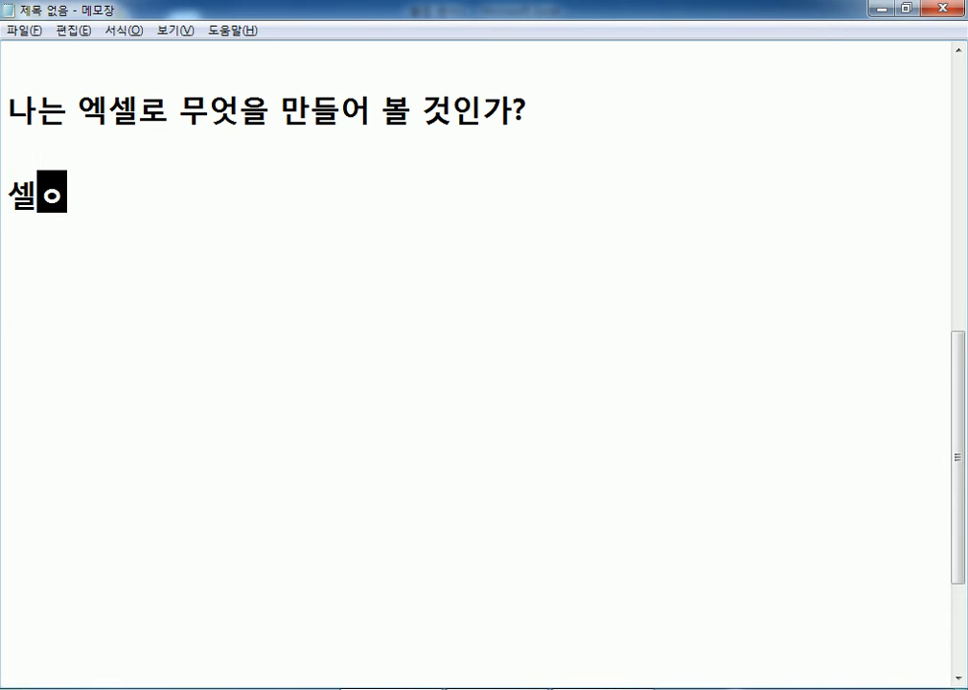
text(용을 수정한)
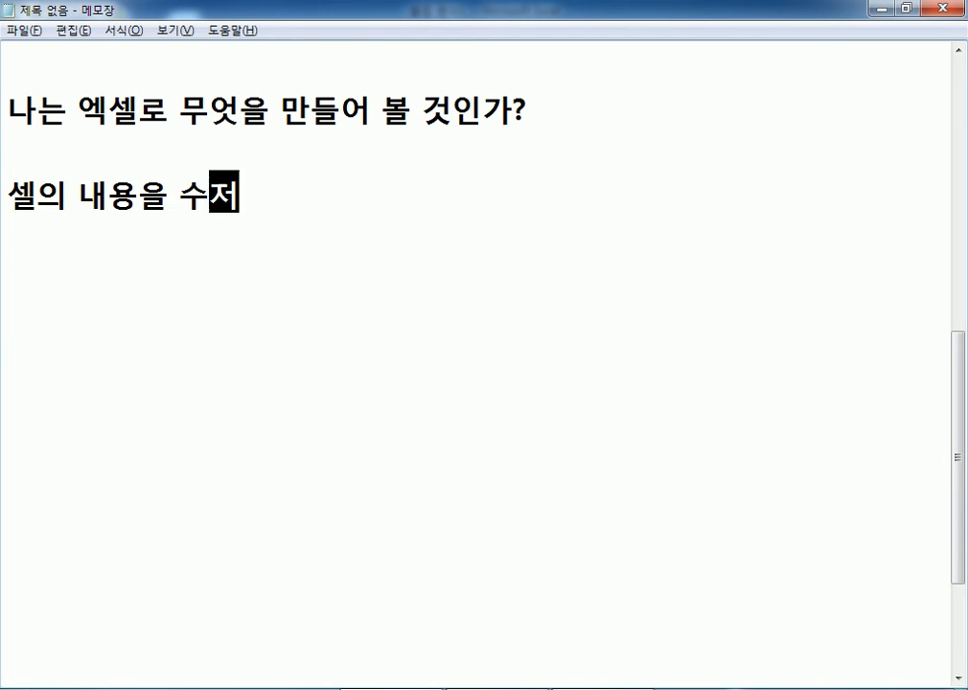
text(는 방법)
key(Return)
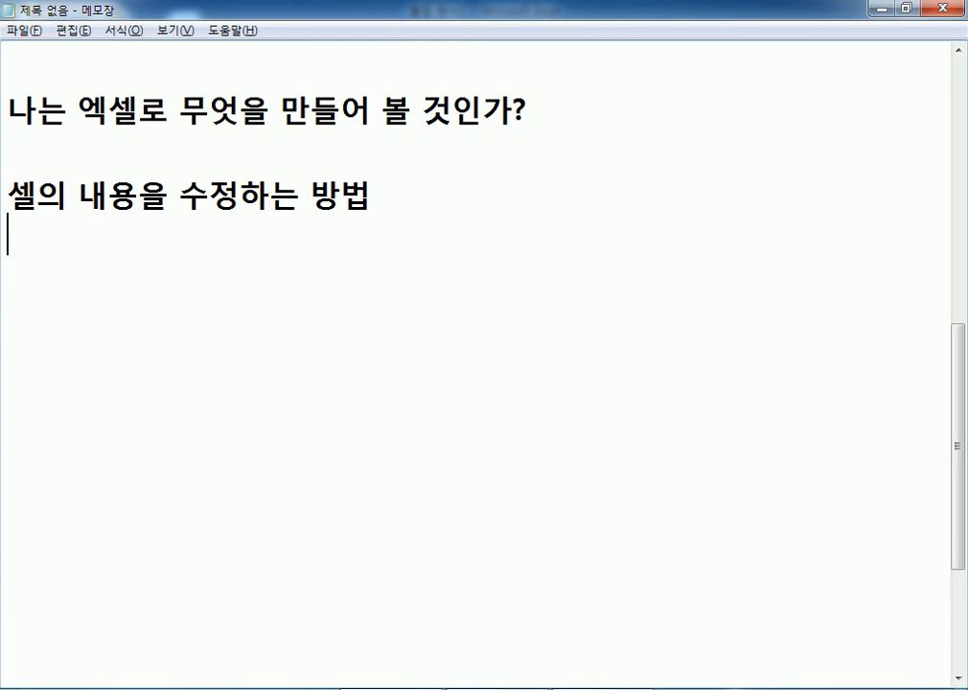
- List item 1 (셀을 더블클릭하여 수정) and item 2 (수식입력줄을 클릭하여 수정)
text(1. 셀을 더)
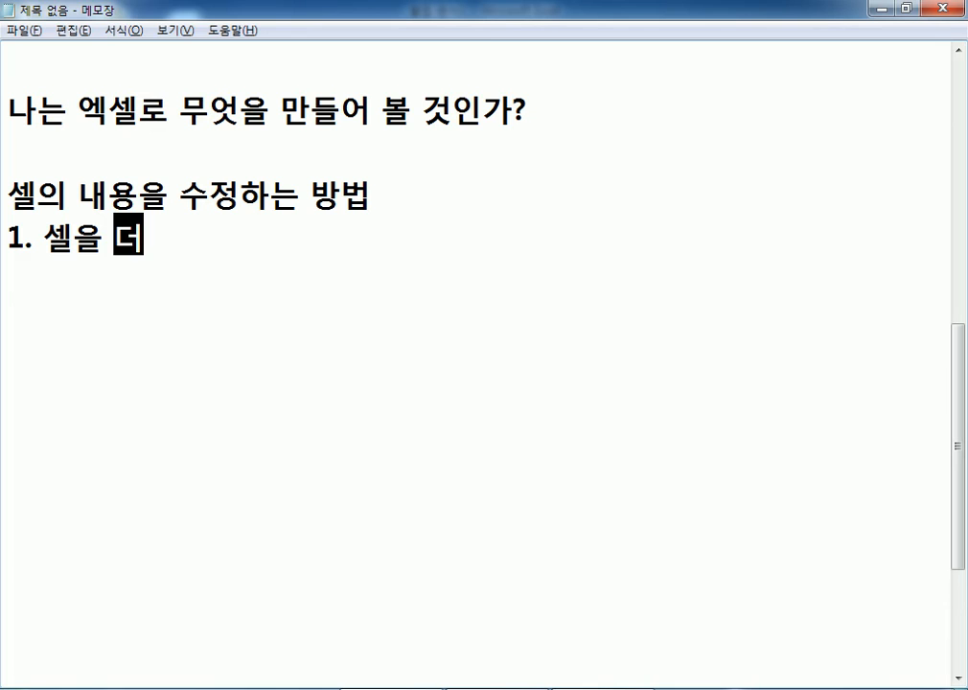
text(브ㄹ클)
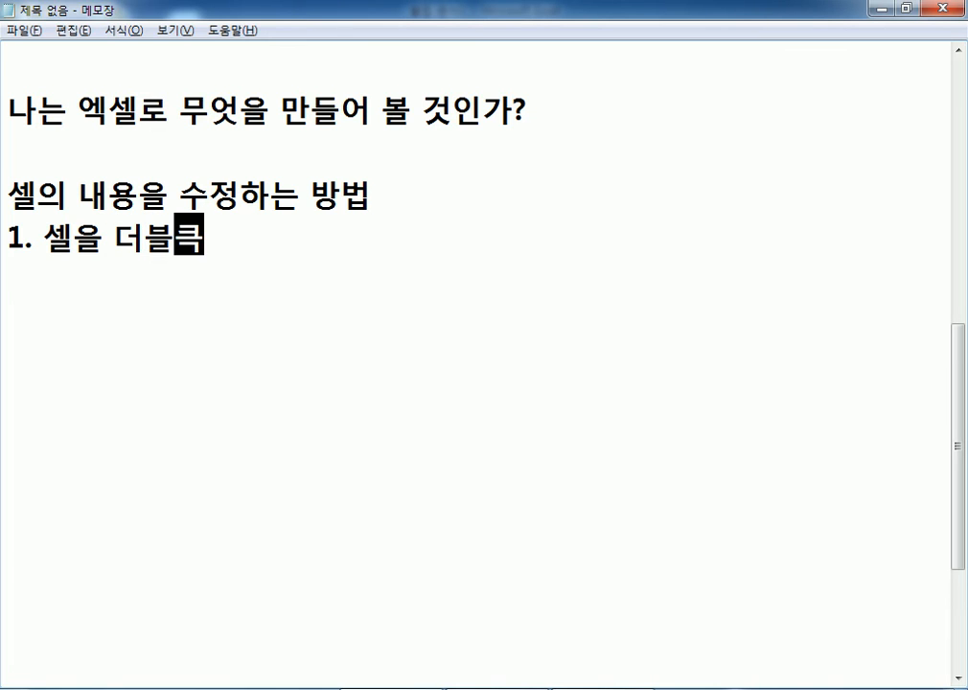
text(릭하여 )
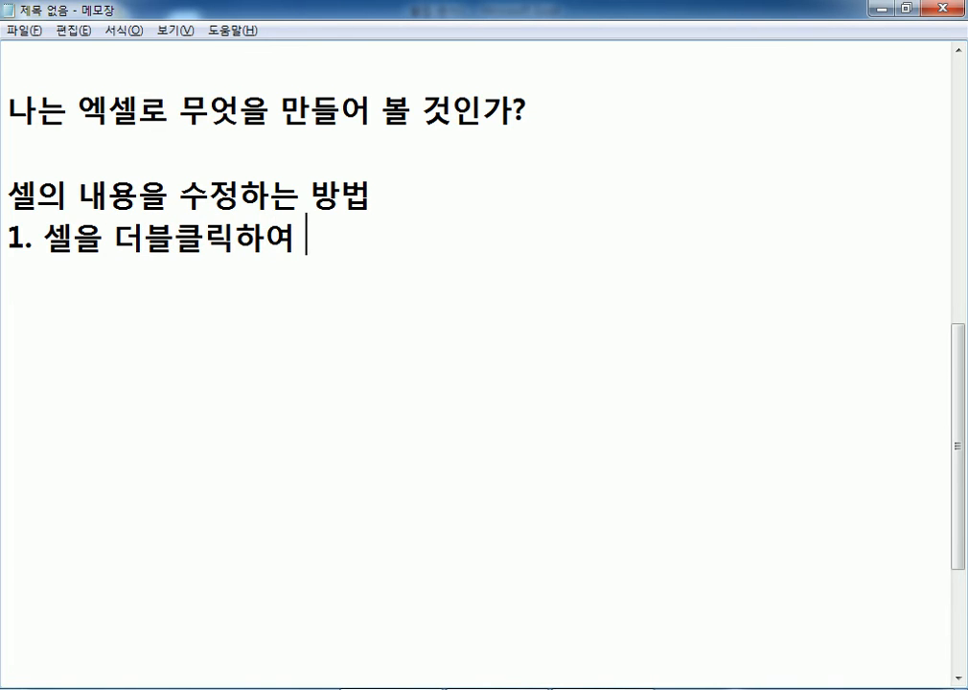
text(ㅅㅜ정)
key(Return)
text(2. )
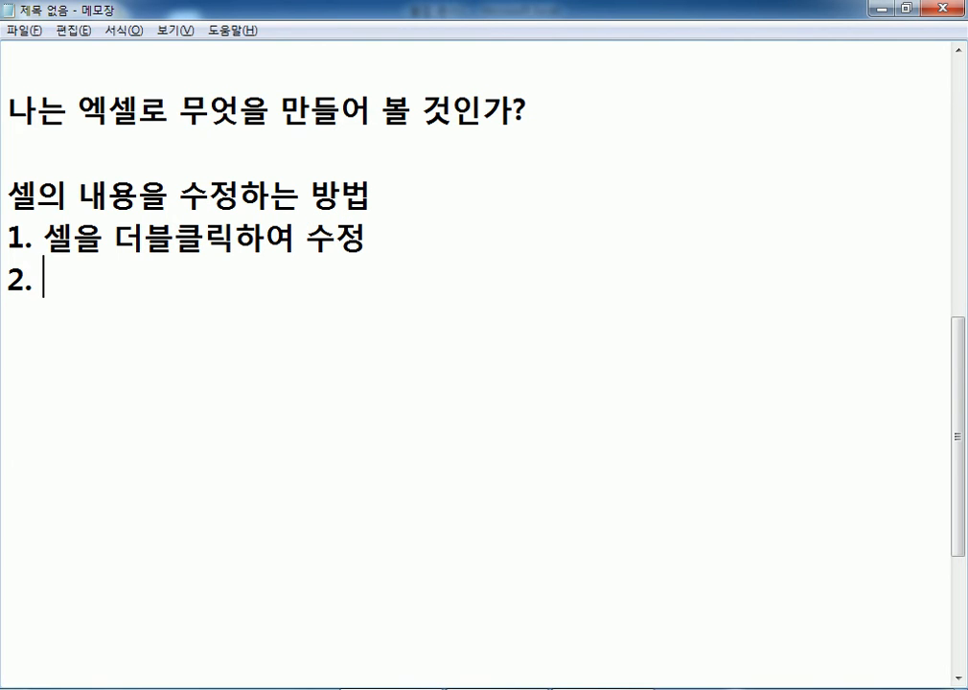
text(수식입ㄹ)
text(ㅕㄱ줄을 클리)
text(ㄱ하여 수정)
key(Return)
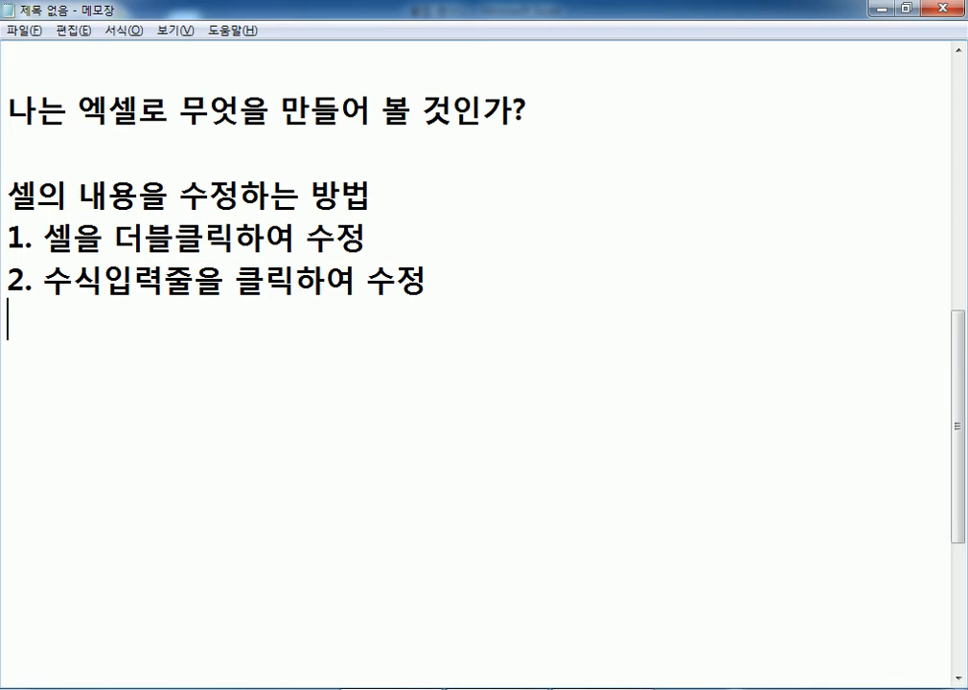
- Add item '3. F2키를 눌러서 수정' and return to the Excel timetable
text(3. F2ㅋ)
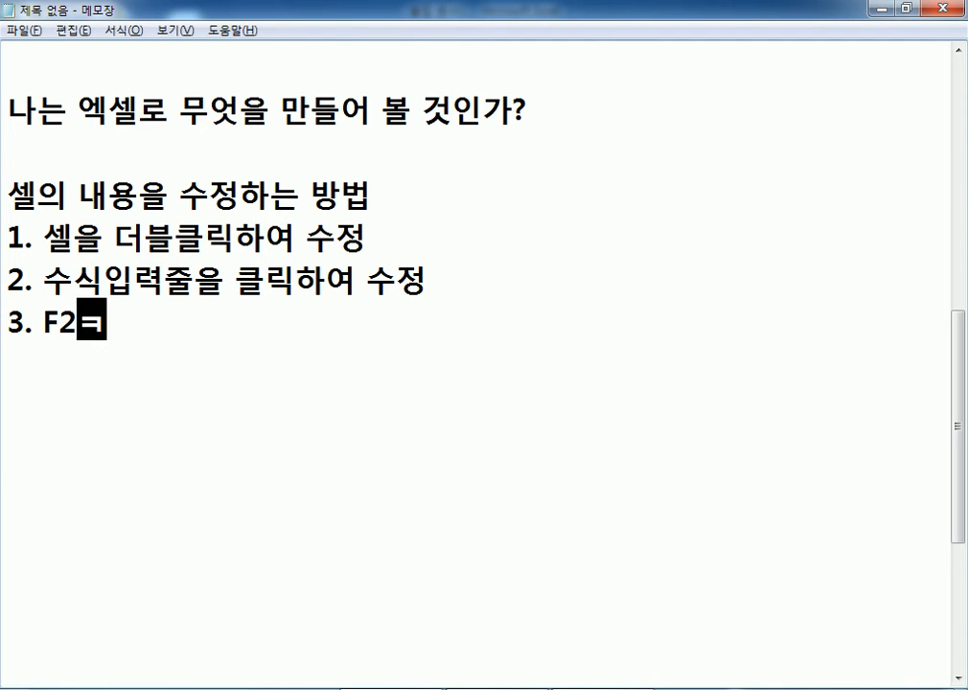
text(ㅏ)
key(BackSpace)
text(ㅣ)
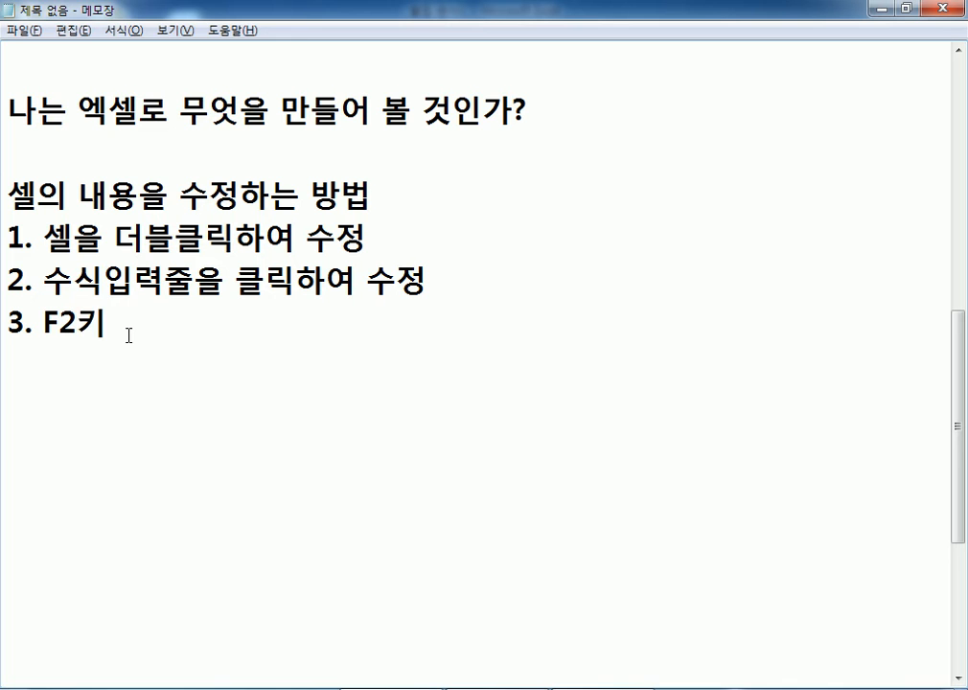
text(를 누ㄹ러서 수정)
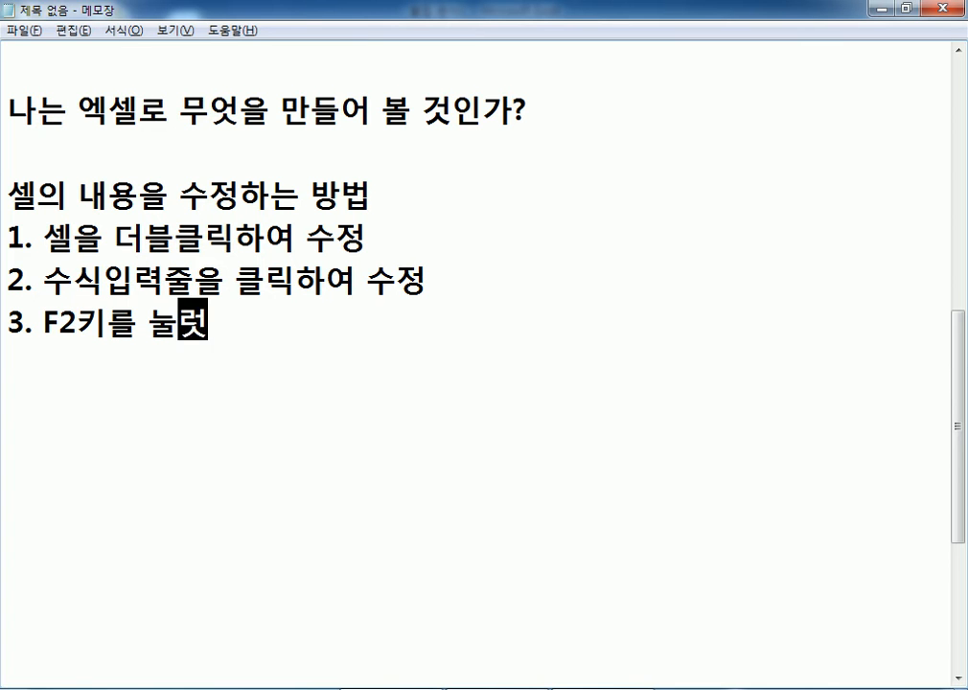
key(Return)
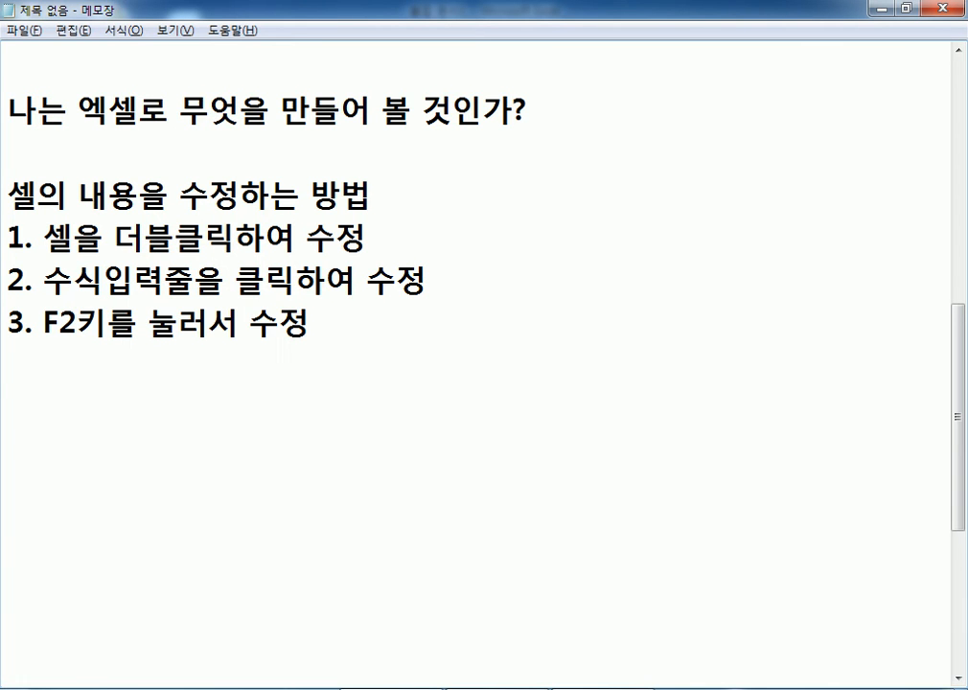
key(alt+Tab)
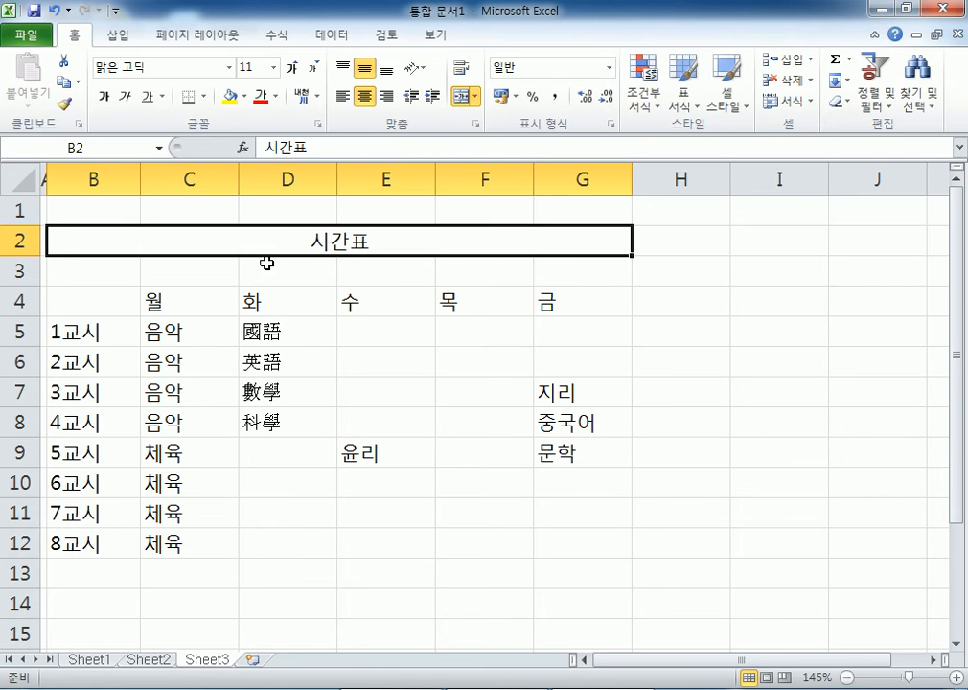
- Edit B2 with F2 and insert ◐ at the start of the title
key(F2)
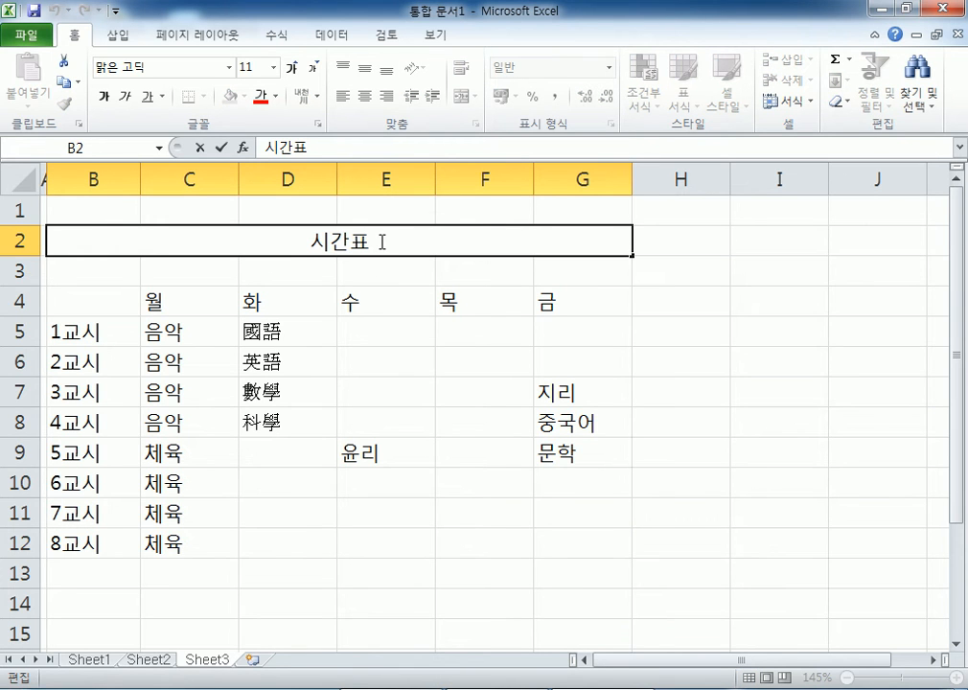
key(Home)
text(ㅁ)
key(Hangul_Hanja)
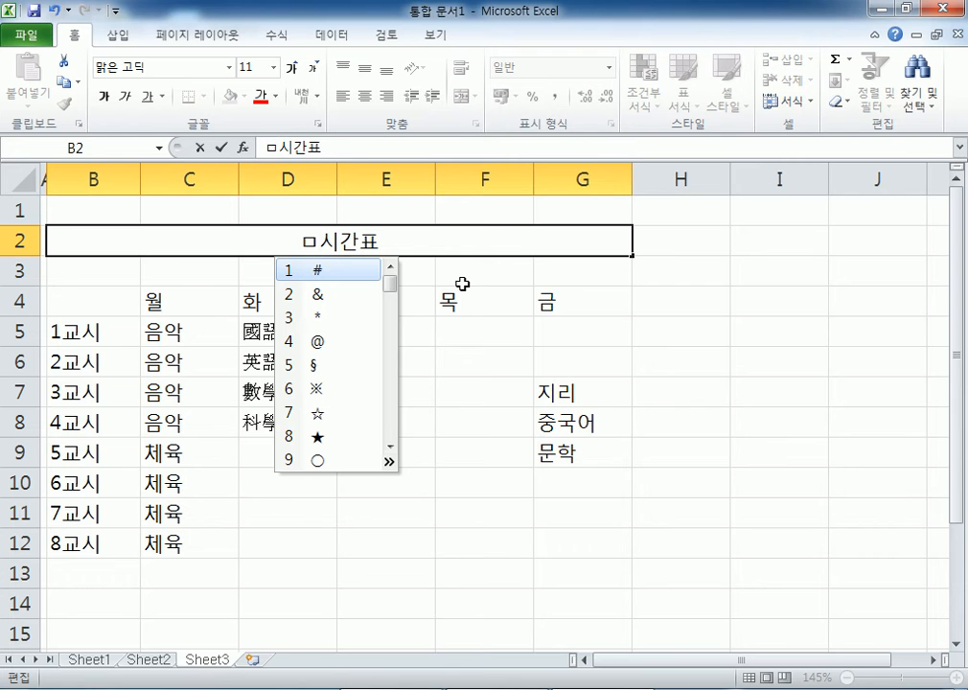
click(390, 462)
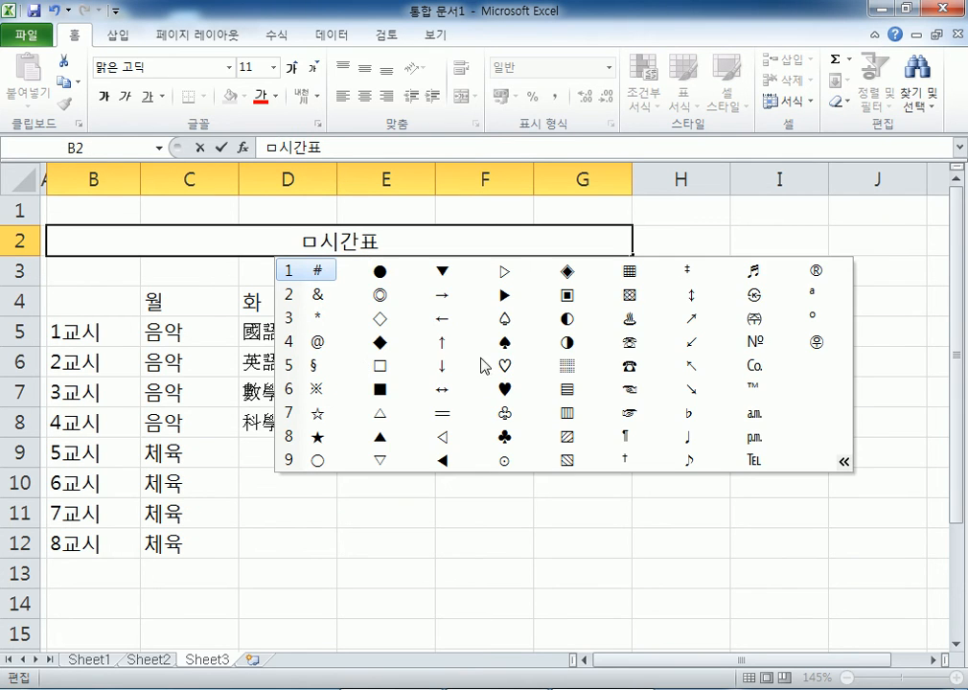
click(568, 320)
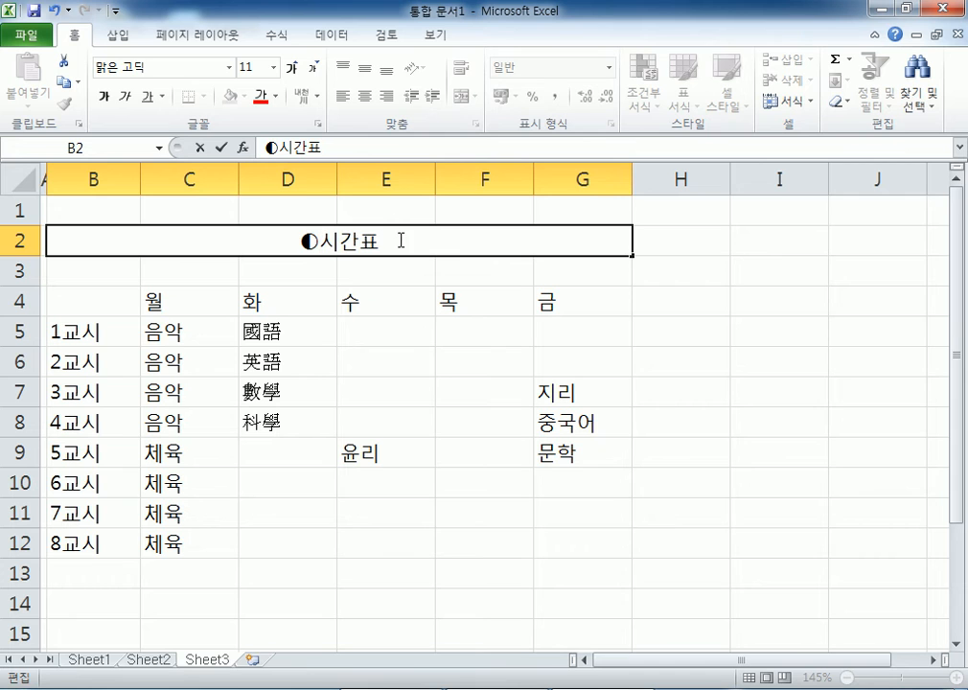
- Append ◑ after the title and confirm it as ◐시간표◑
text(ㅁ)
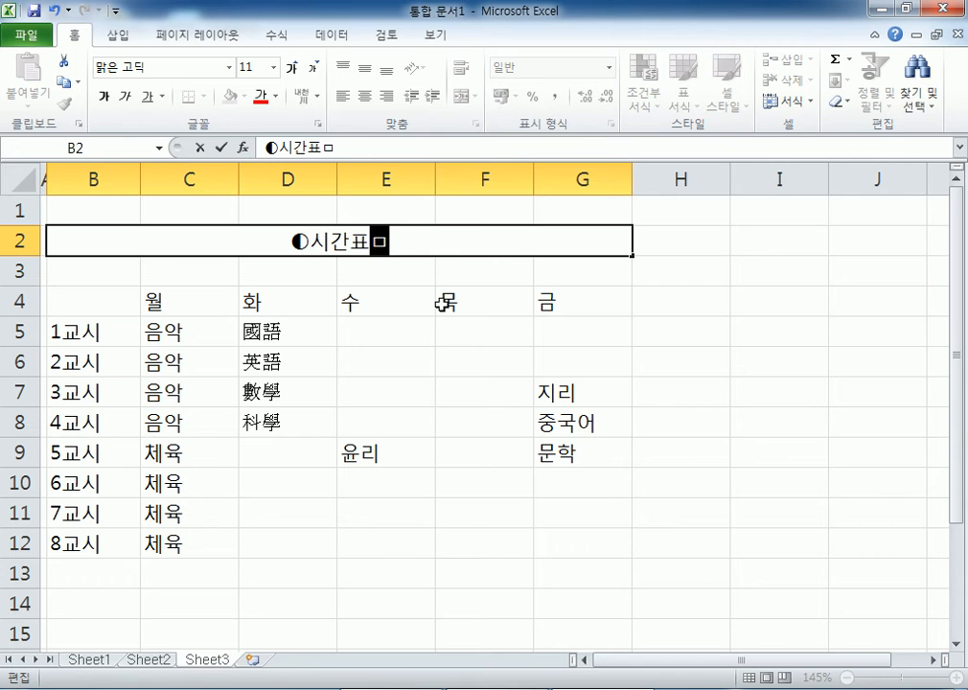
key(Hangul_Hanja)
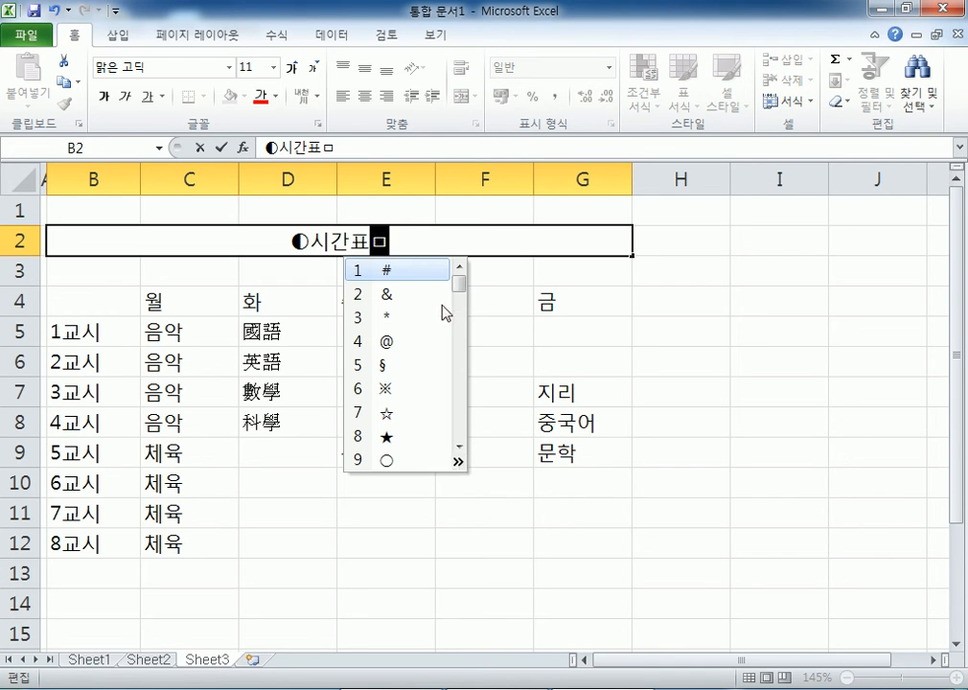
click(457, 466)
click(631, 344)
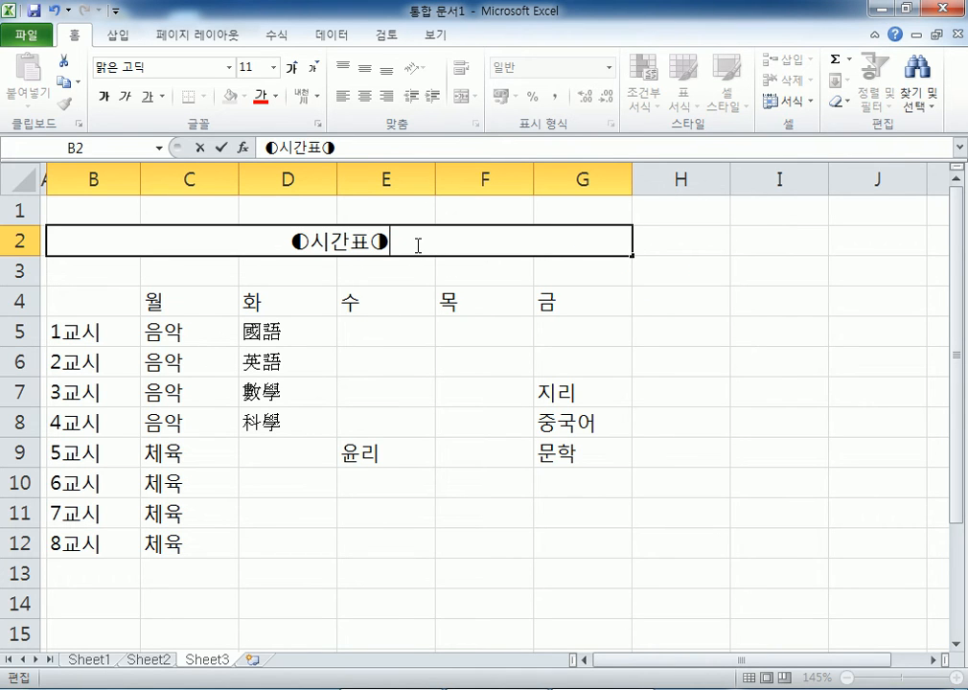
key(Return)
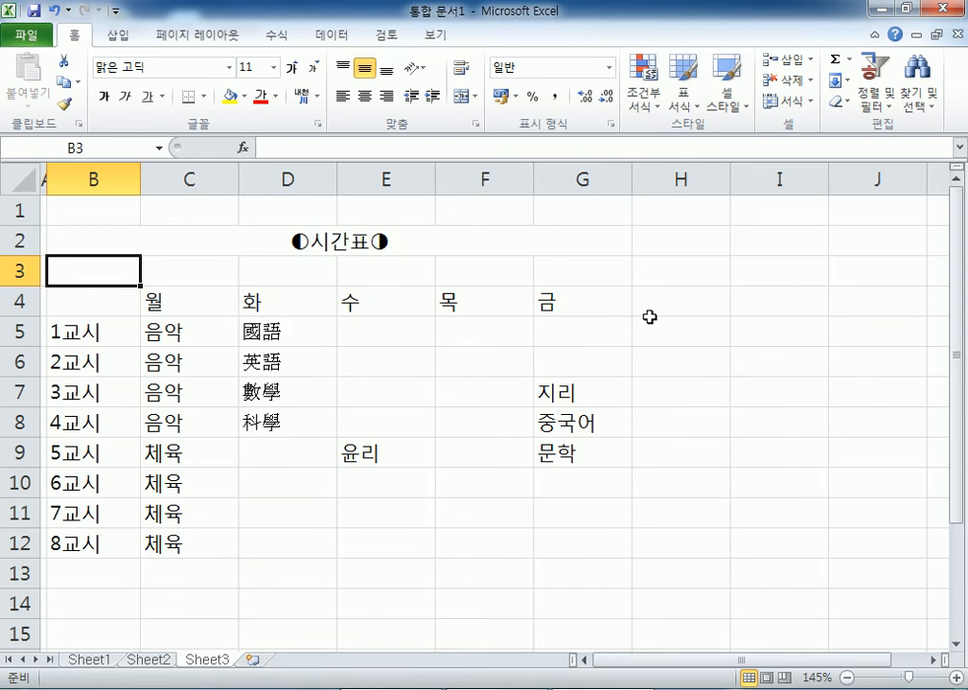
scroll(575, 312, down, 4)
click(273, 301)
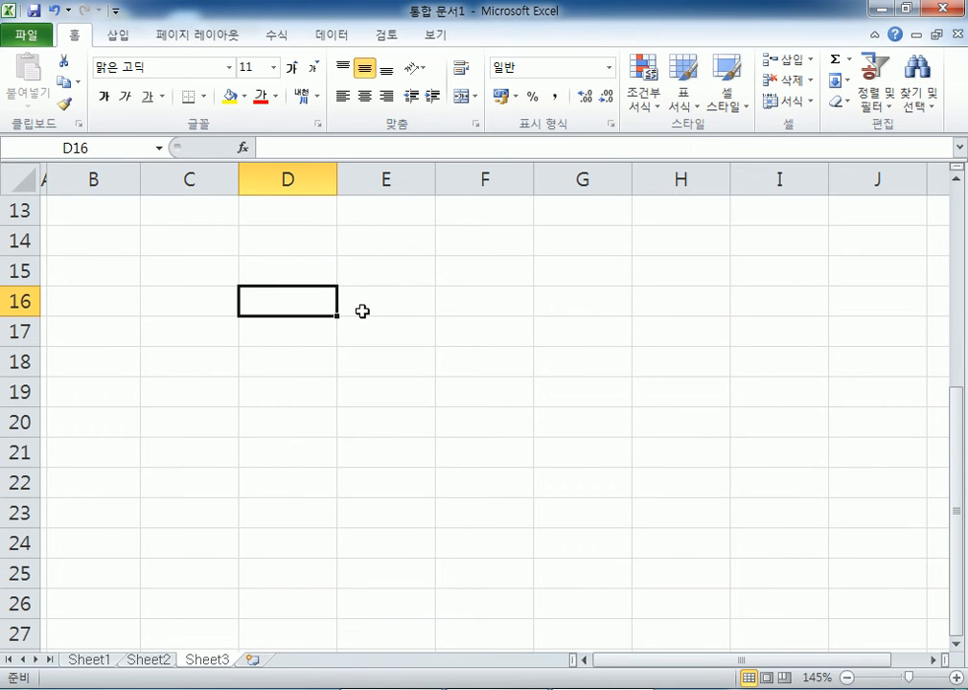
text(ㄹ)
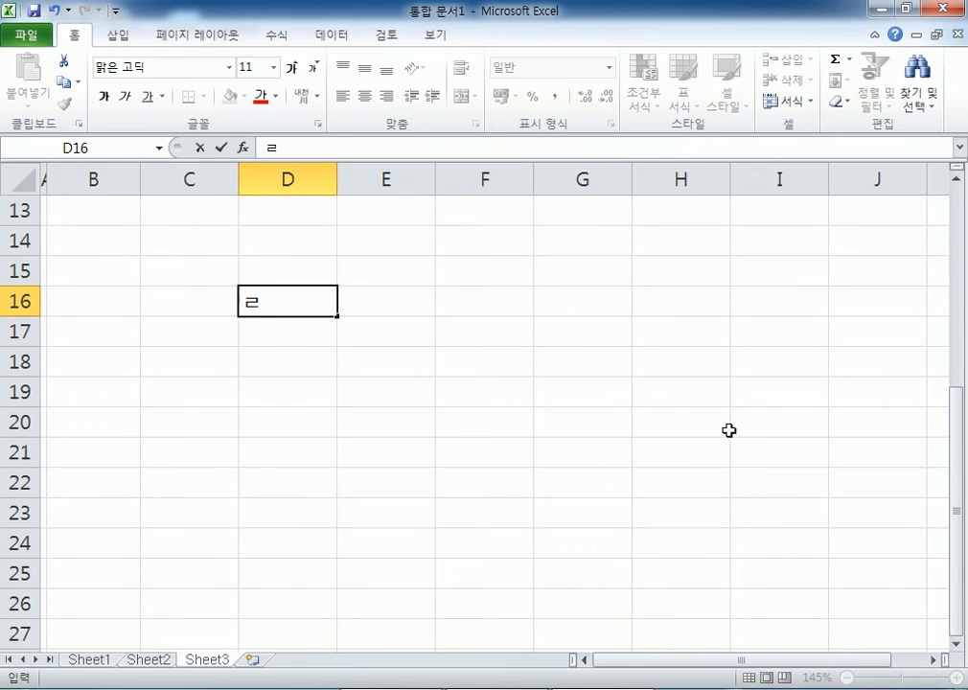
key(Hangul_Hanja)
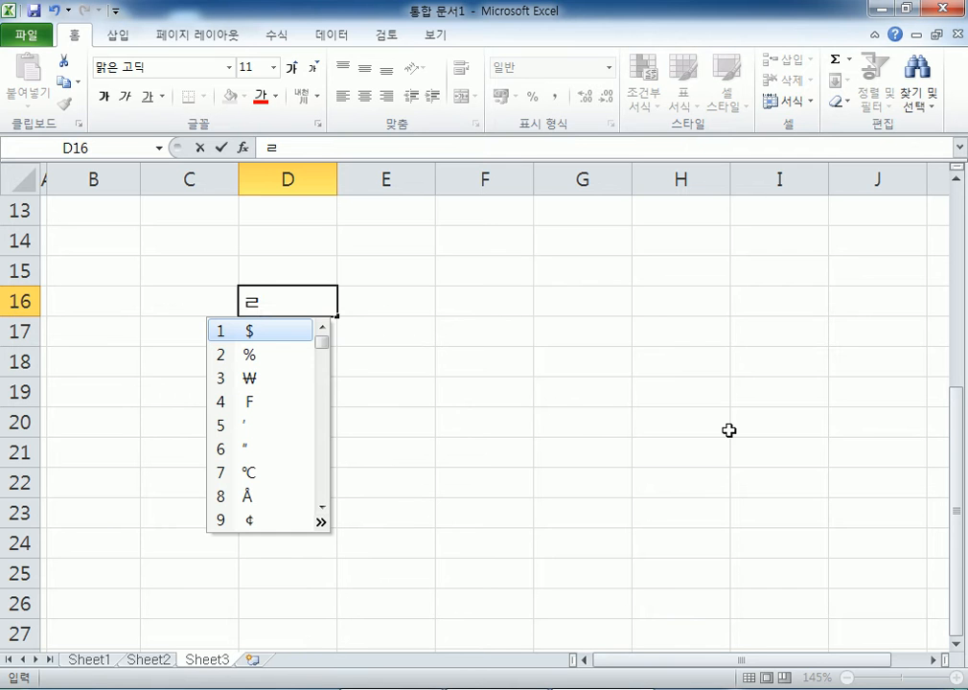
click(321, 523)
drag(449, 534, 427, 552)
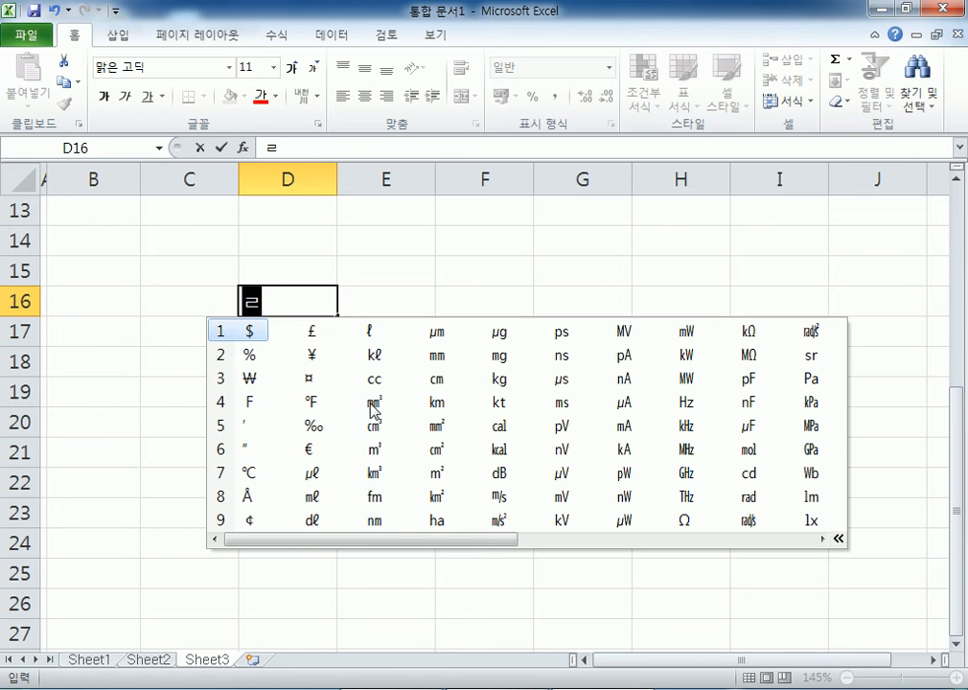
click(288, 297)
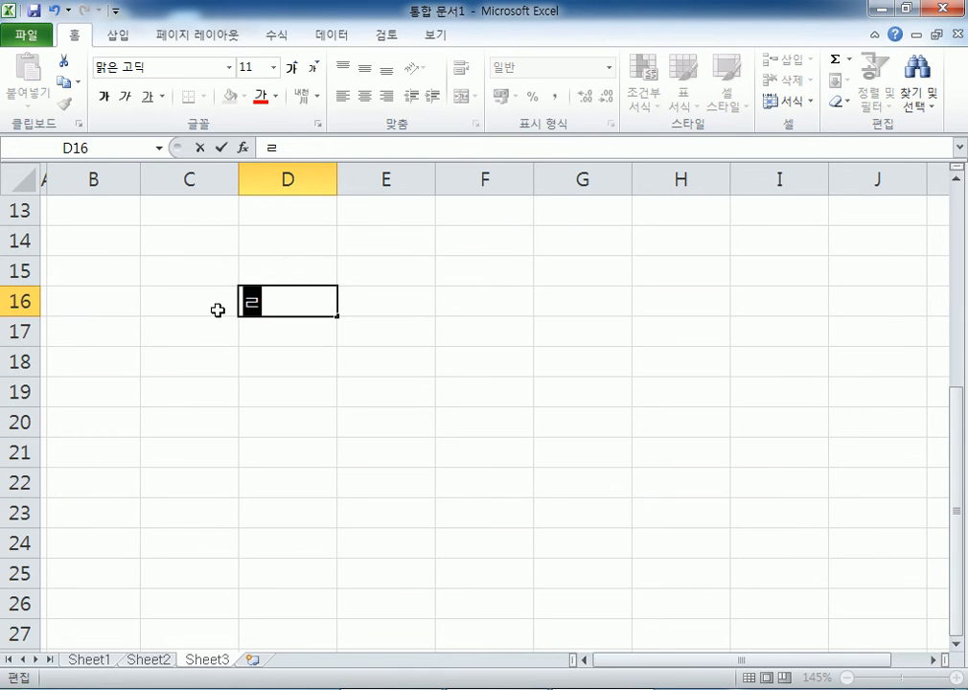
key(BackSpace)
text(ㅇ)
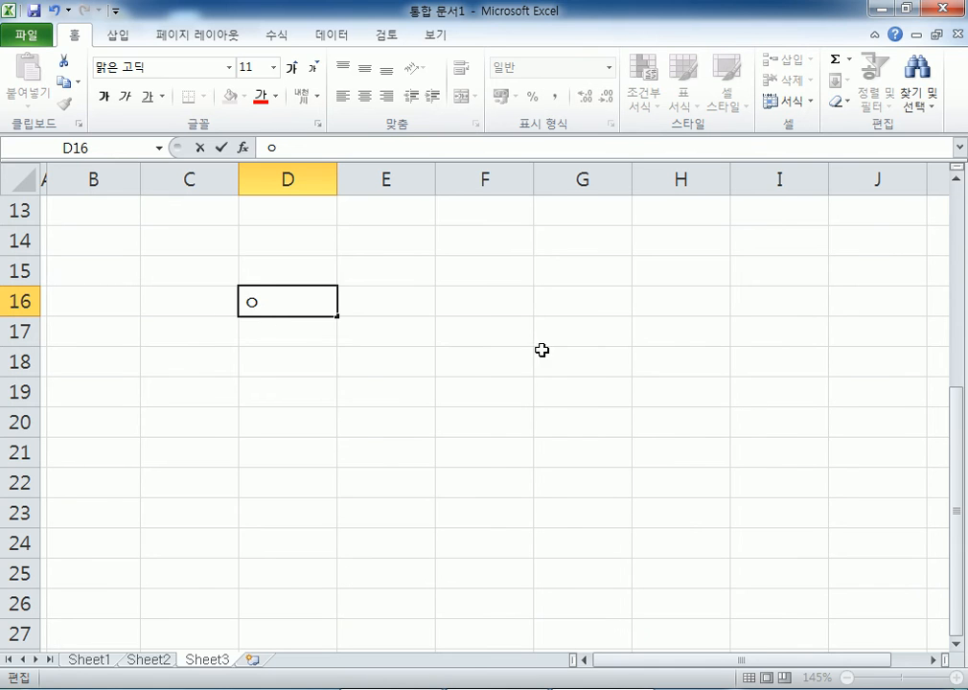
key(Hangul_Hanja)
key(Tab)
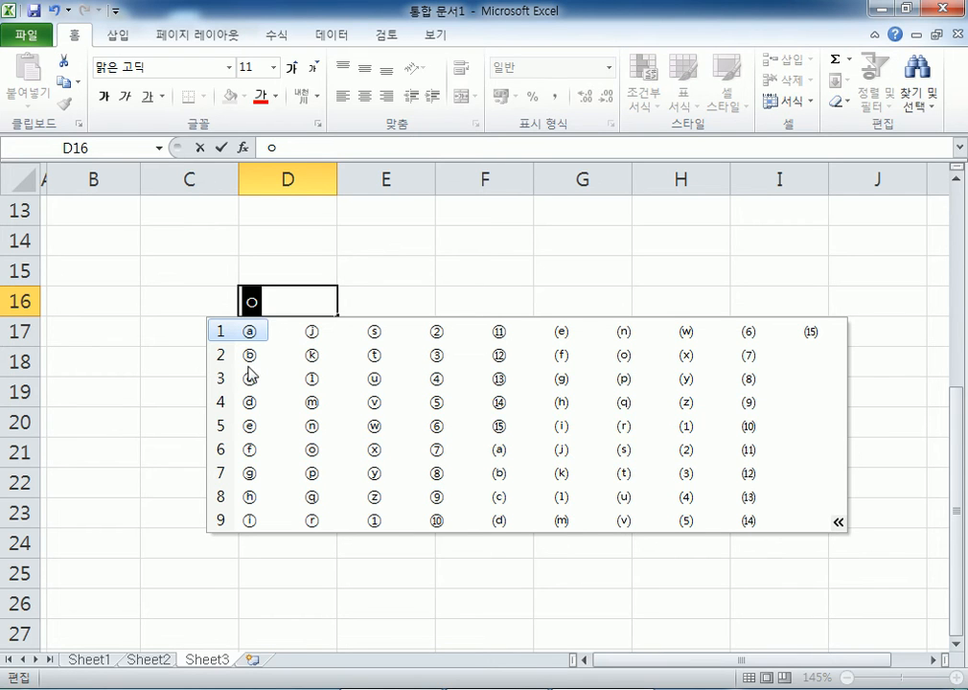
key(Escape)
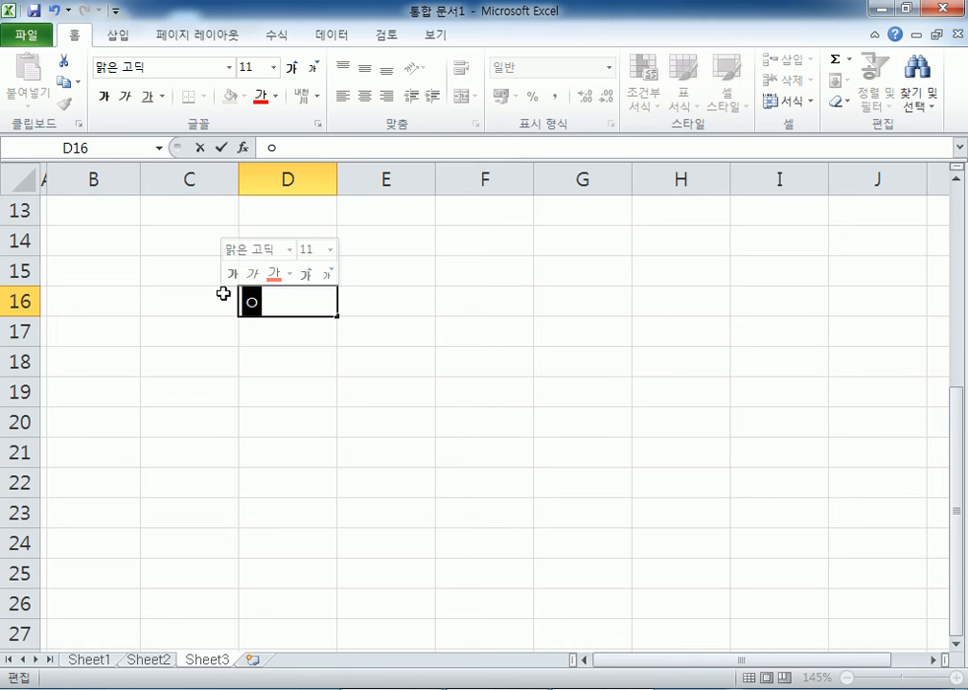
key(BackSpace)
text(ㄷ)
key(Hangul_Hanja)
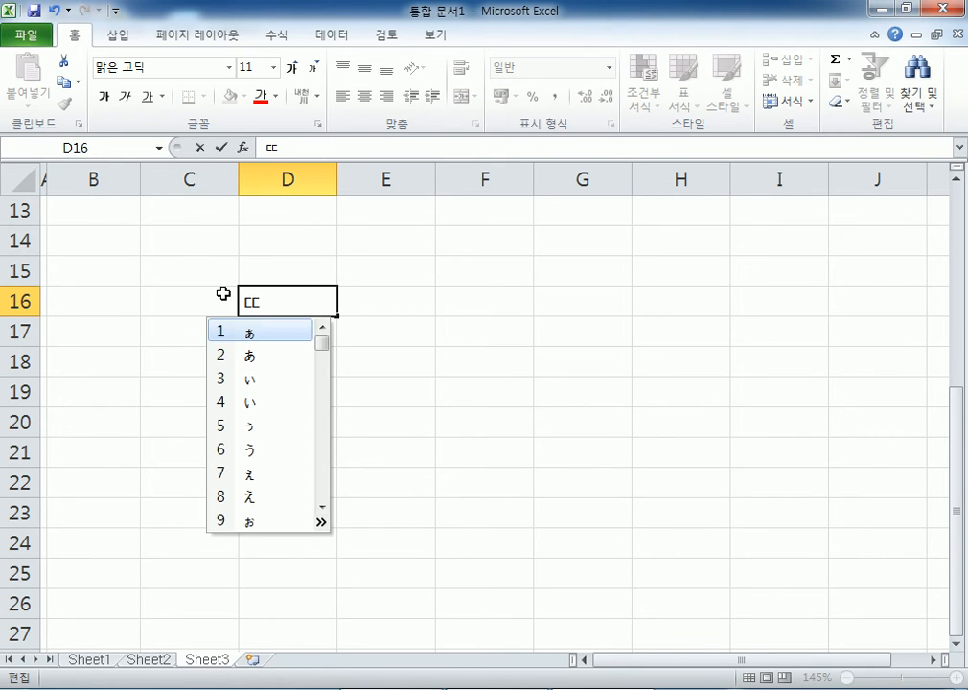
key(Tab)
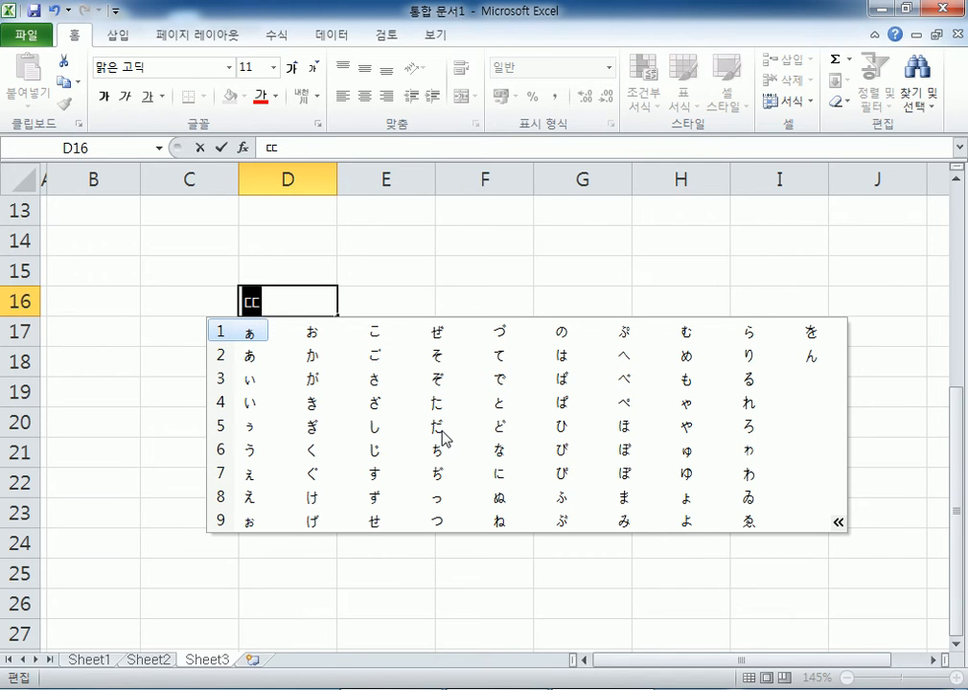
key(Escape)
text(ㅃ)
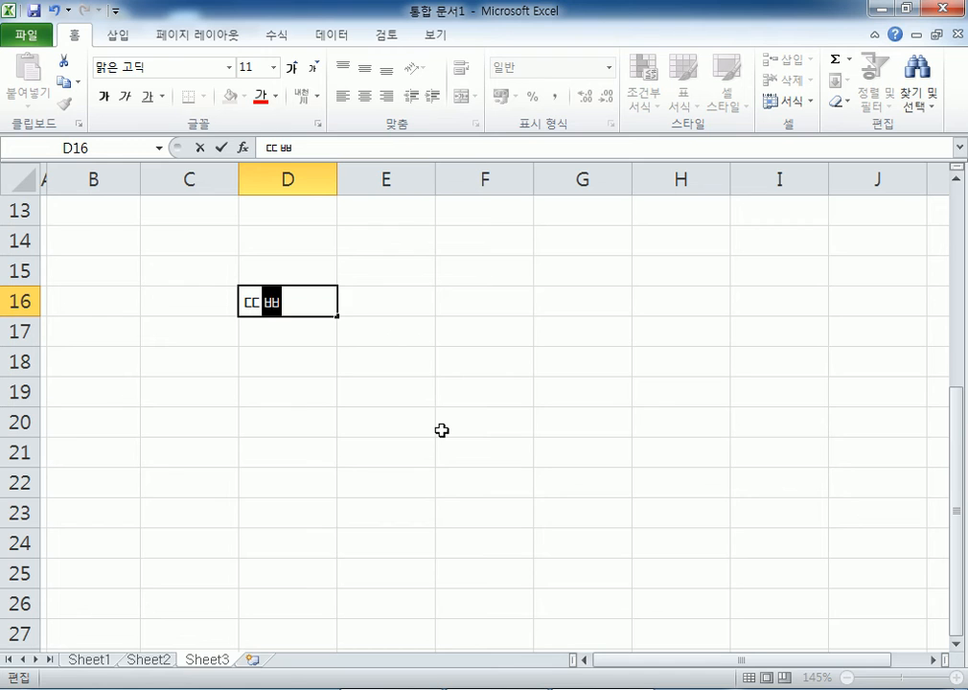
key(Hangul_Hanja)
key(Tab)
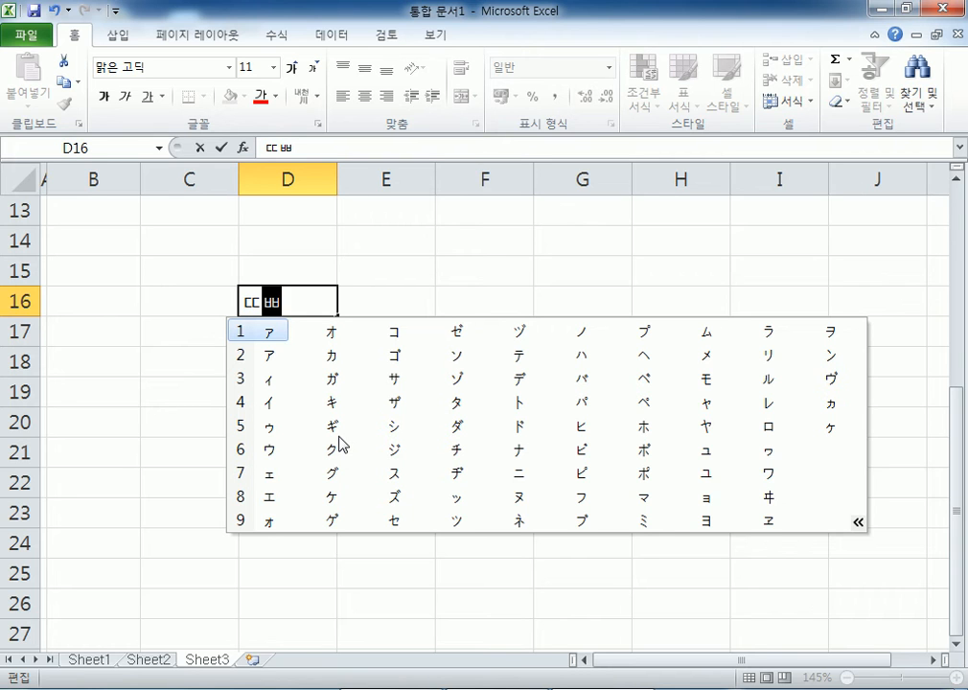
key(Escape)
key(Escape)
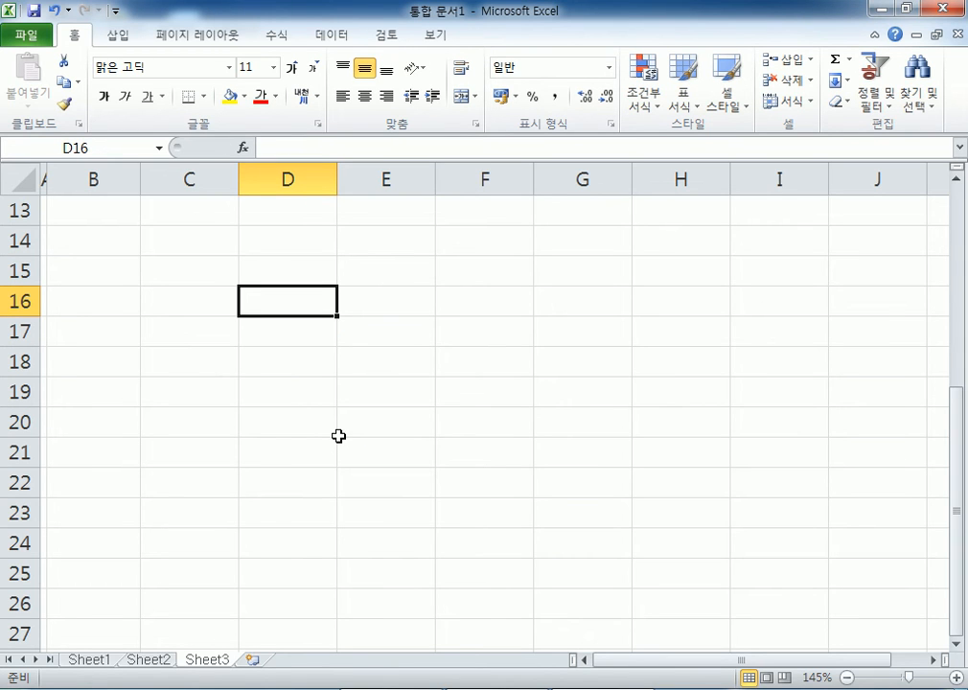
scroll(345, 429, up, 4)
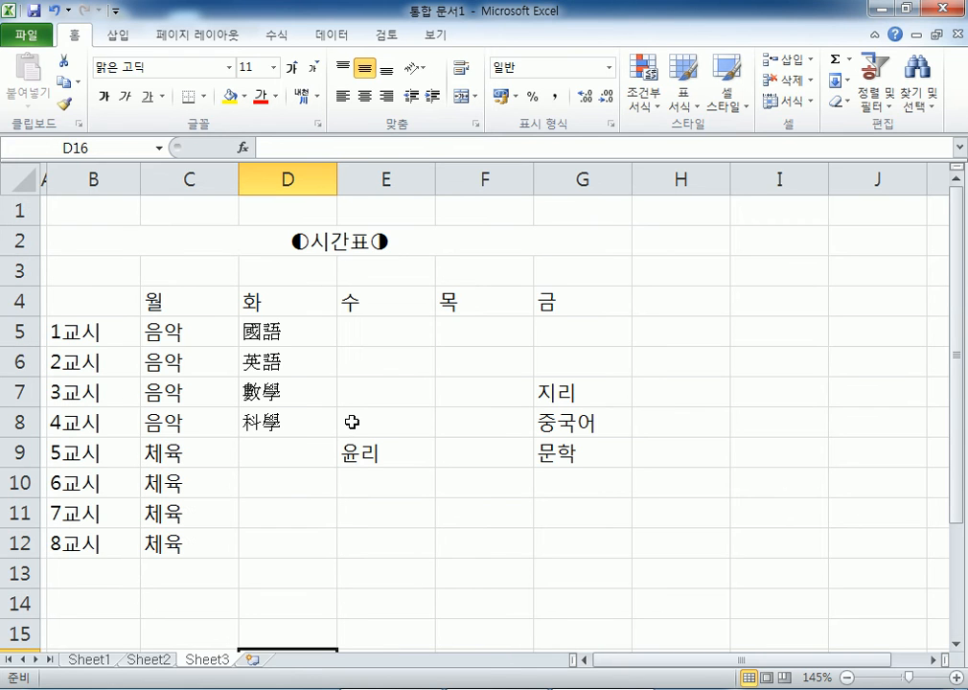
click(201, 211)
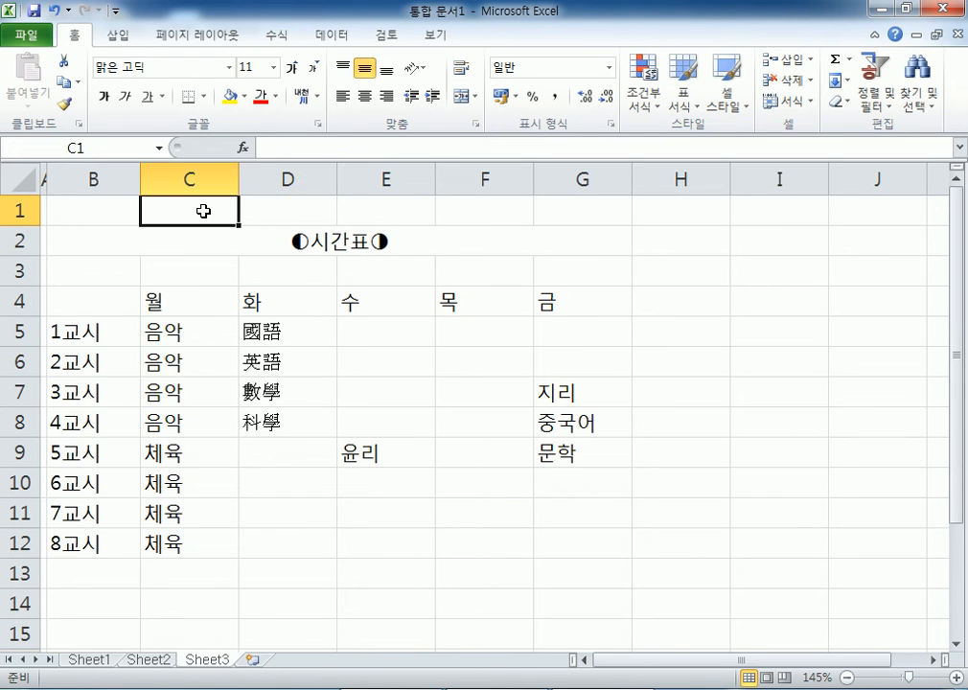
click(116, 38)
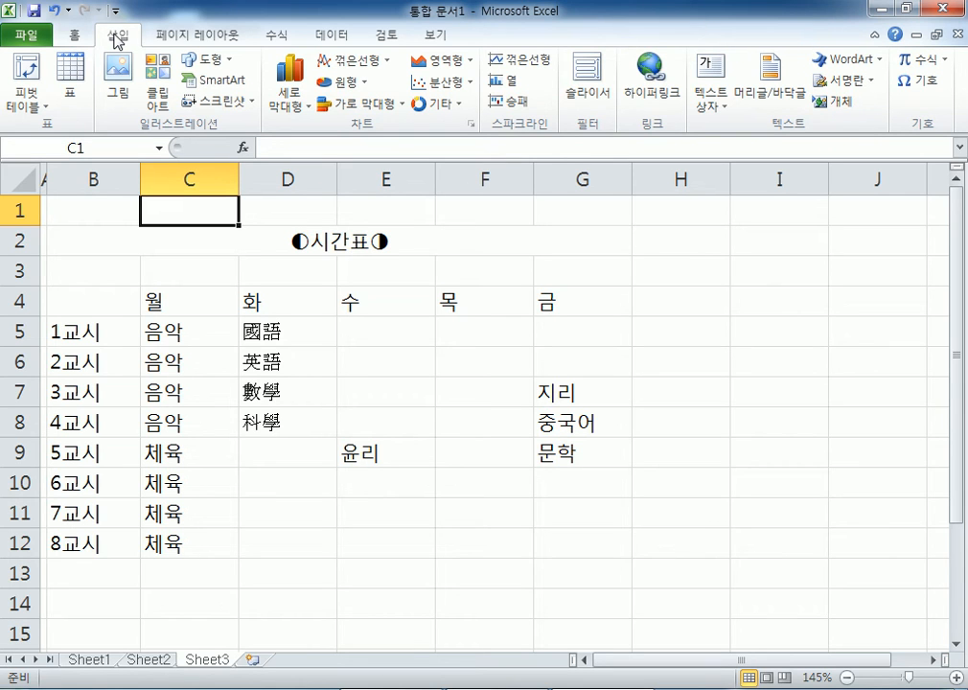
click(926, 86)
drag(534, 59, 363, 94)
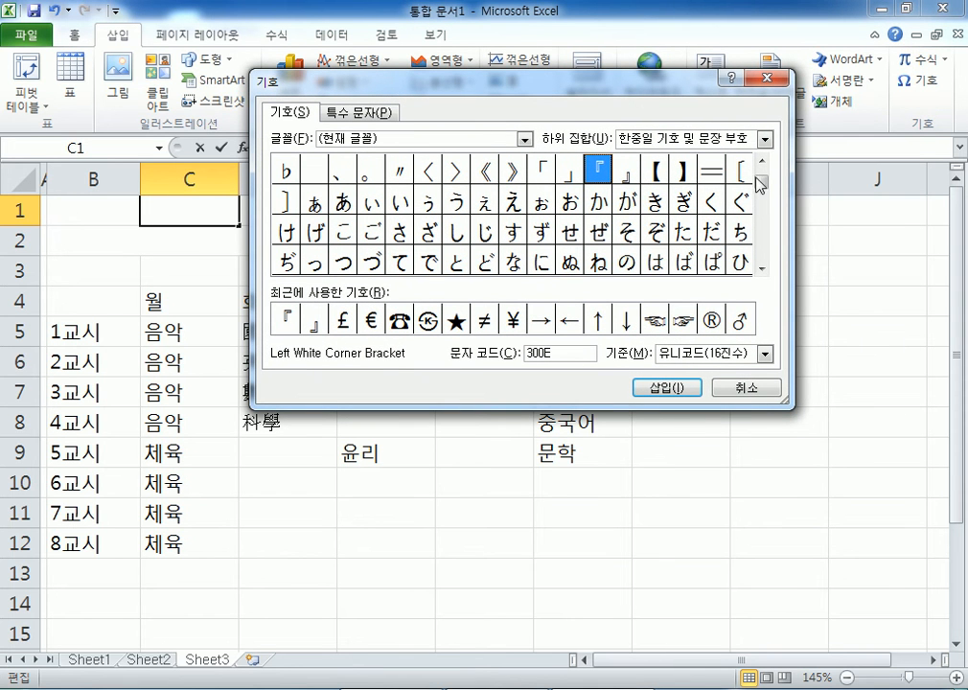
click(762, 269)
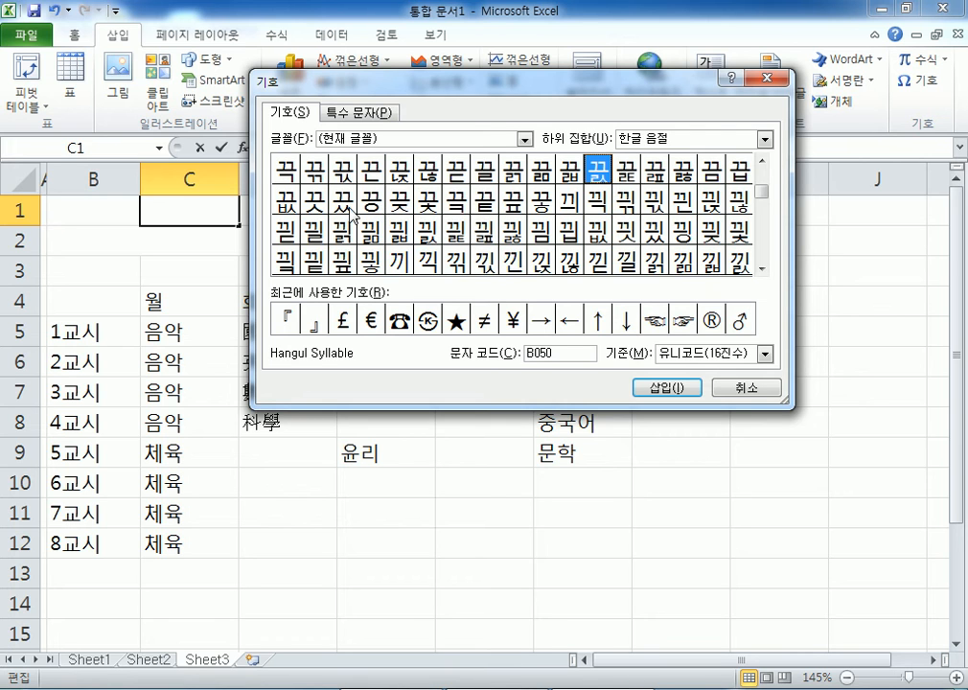
click(743, 389)
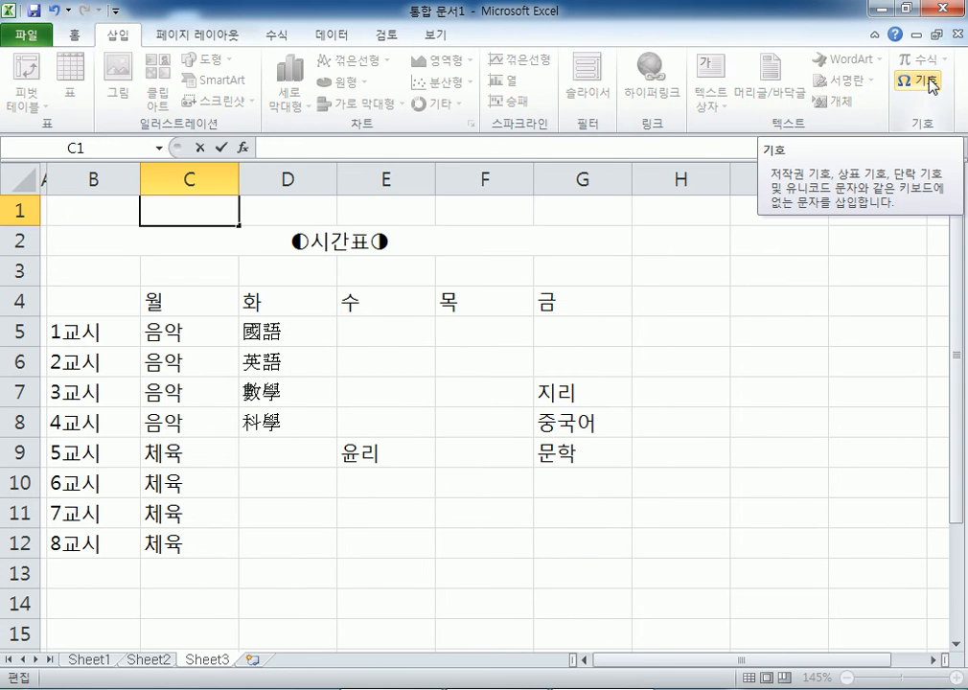
click(931, 84)
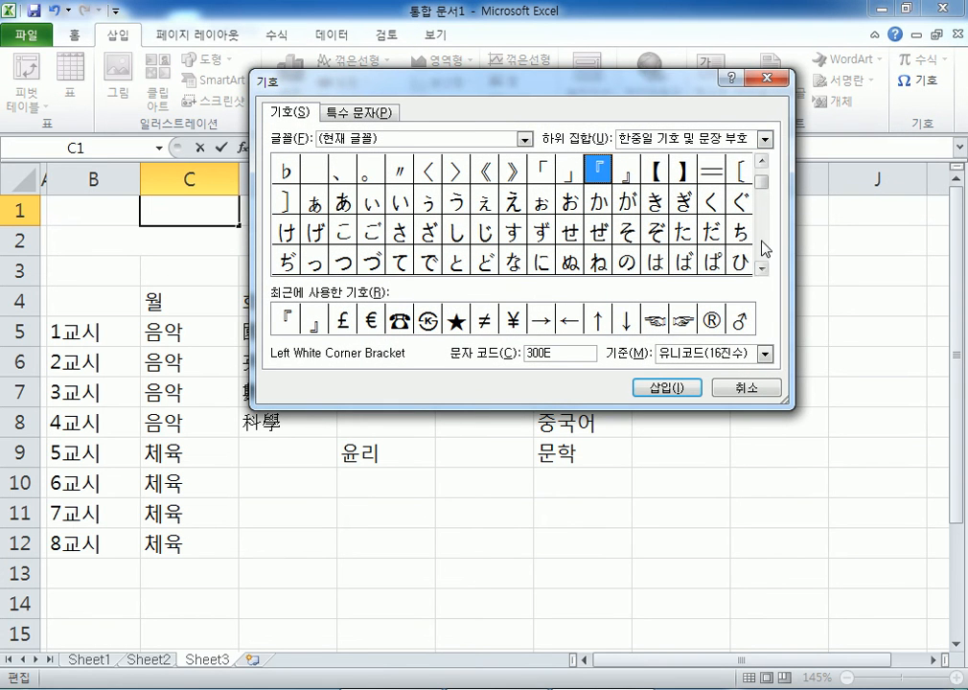
drag(761, 180, 758, 267)
click(762, 266)
click(578, 210)
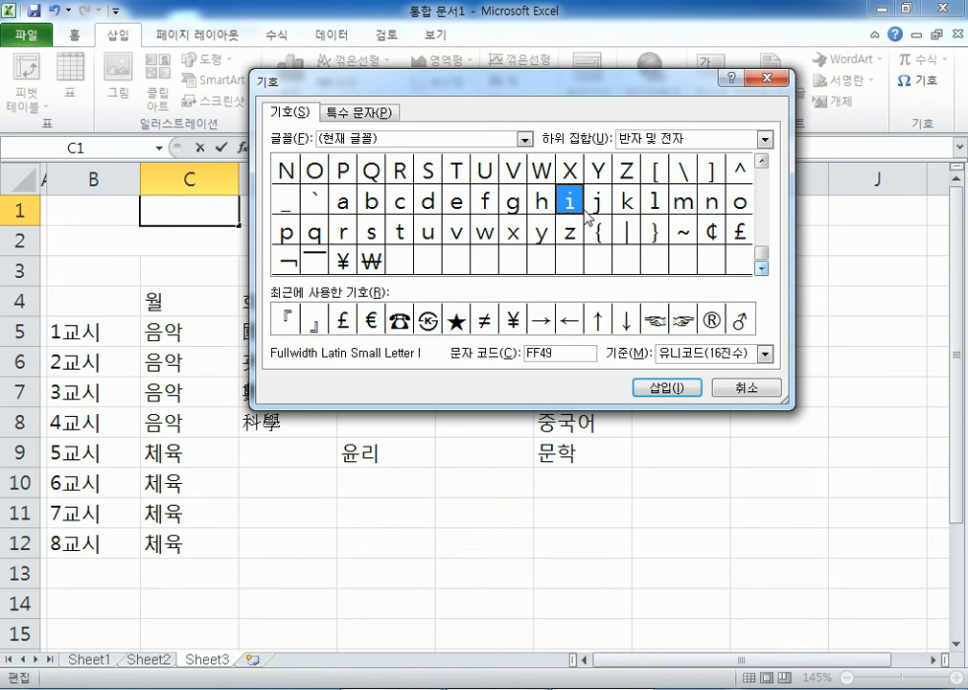
click(683, 139)
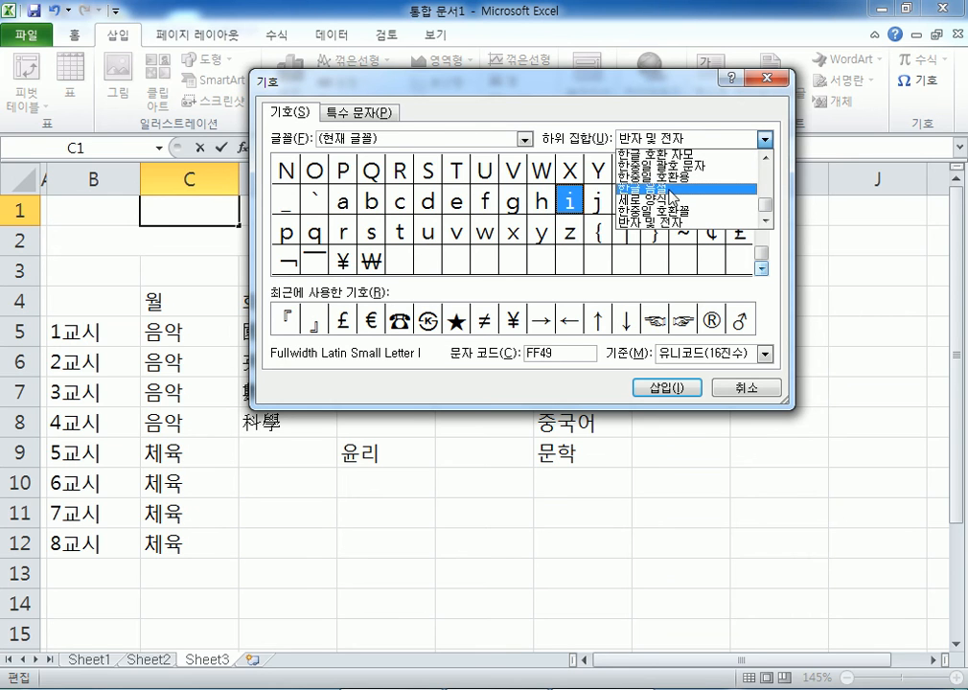
click(669, 190)
click(757, 142)
scroll(692, 190, up, 1)
click(668, 168)
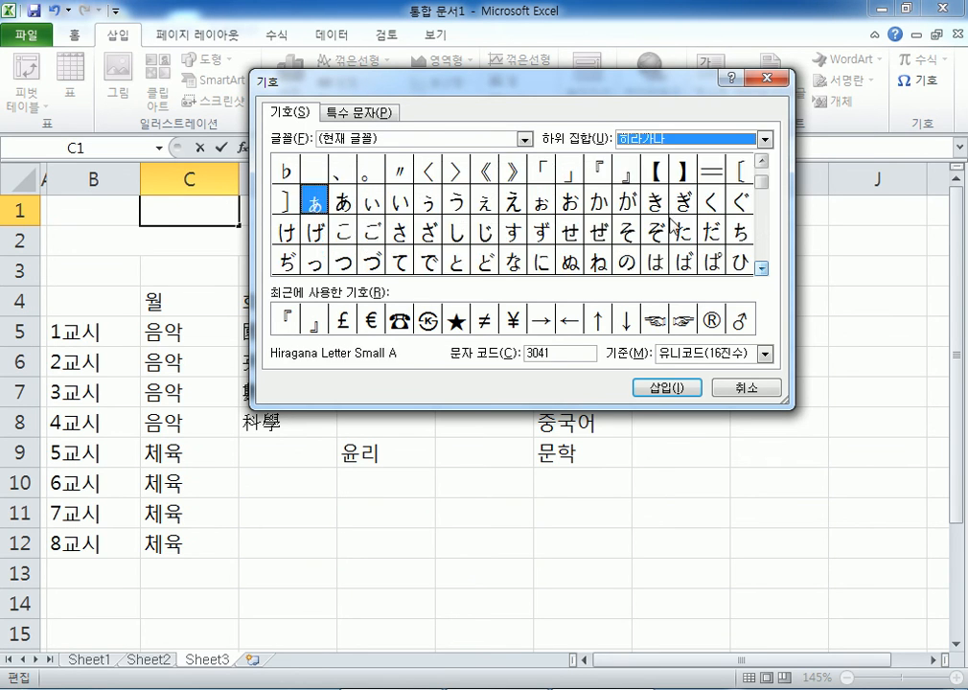
click(763, 140)
click(705, 182)
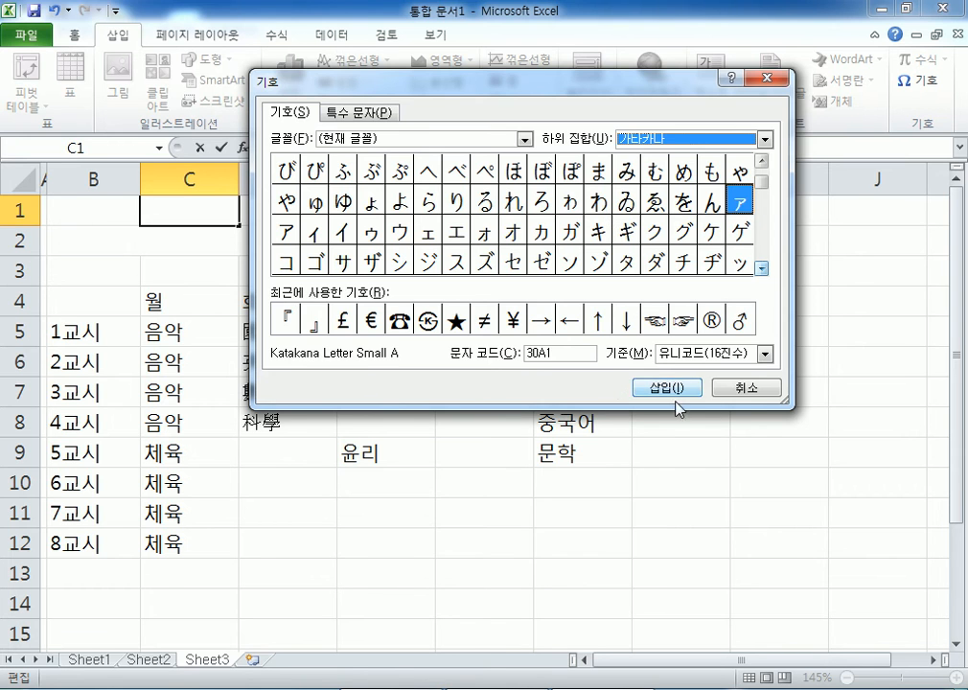
click(747, 389)
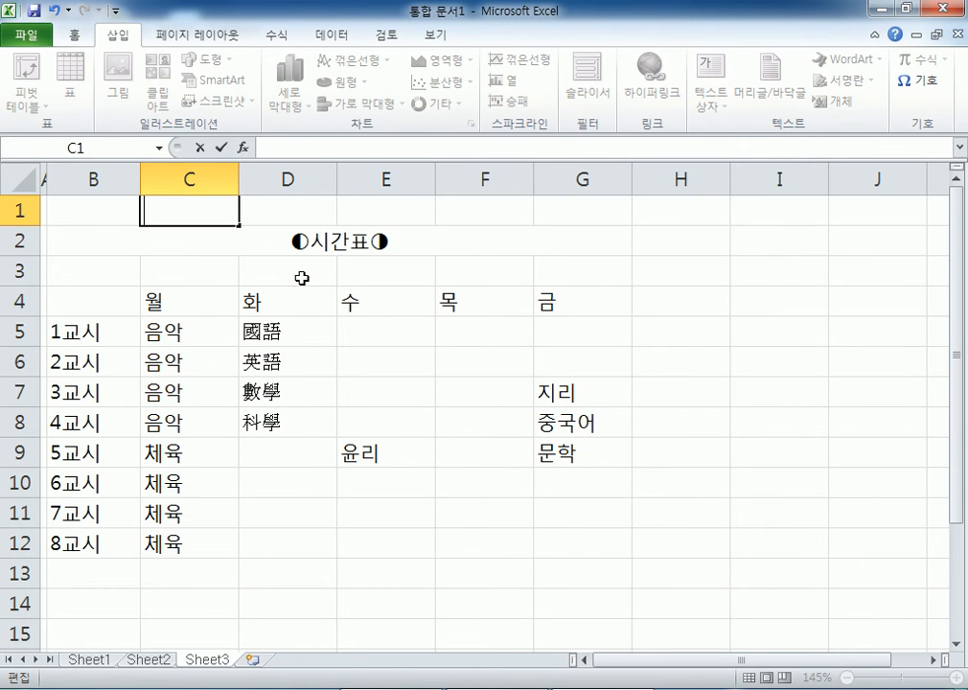
click(194, 237)
click(191, 210)
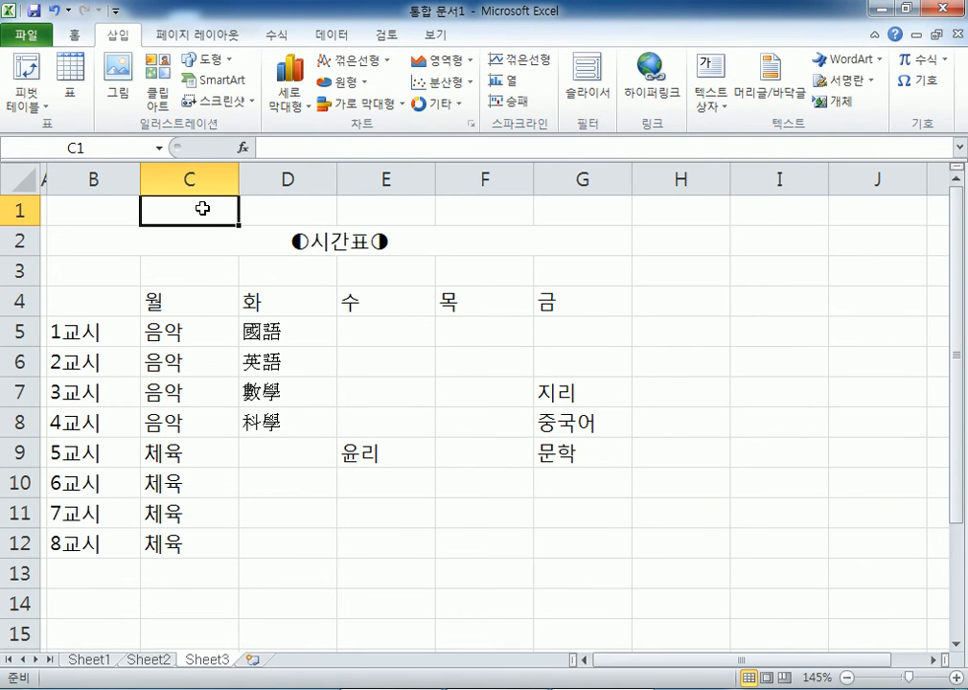
text(ㅁ)
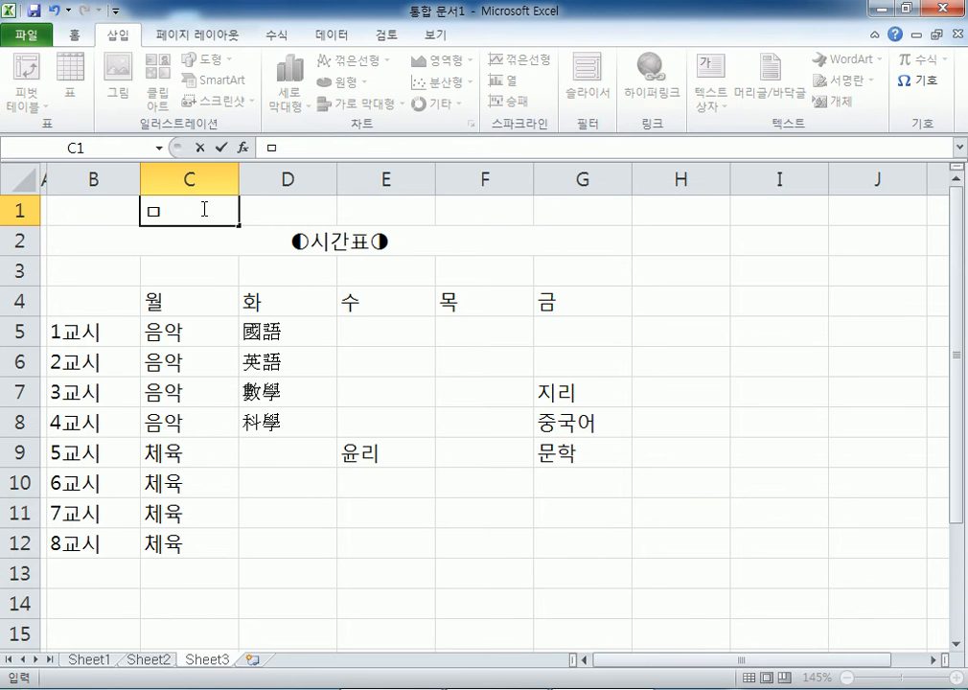
key(Hangul_Hanja)
key(Tab)
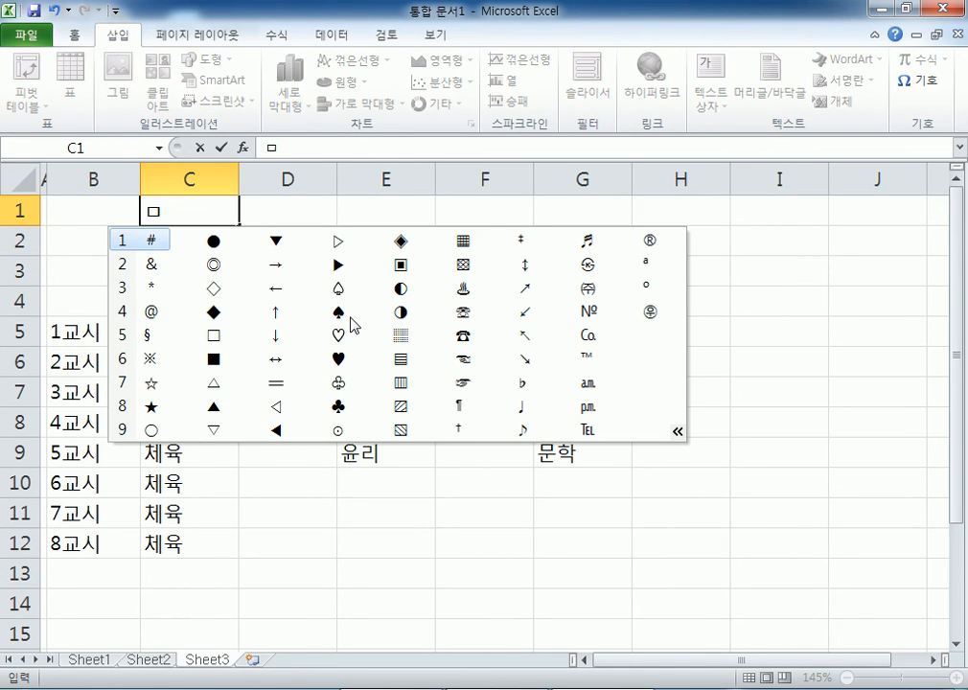
key(Escape)
key(Escape)
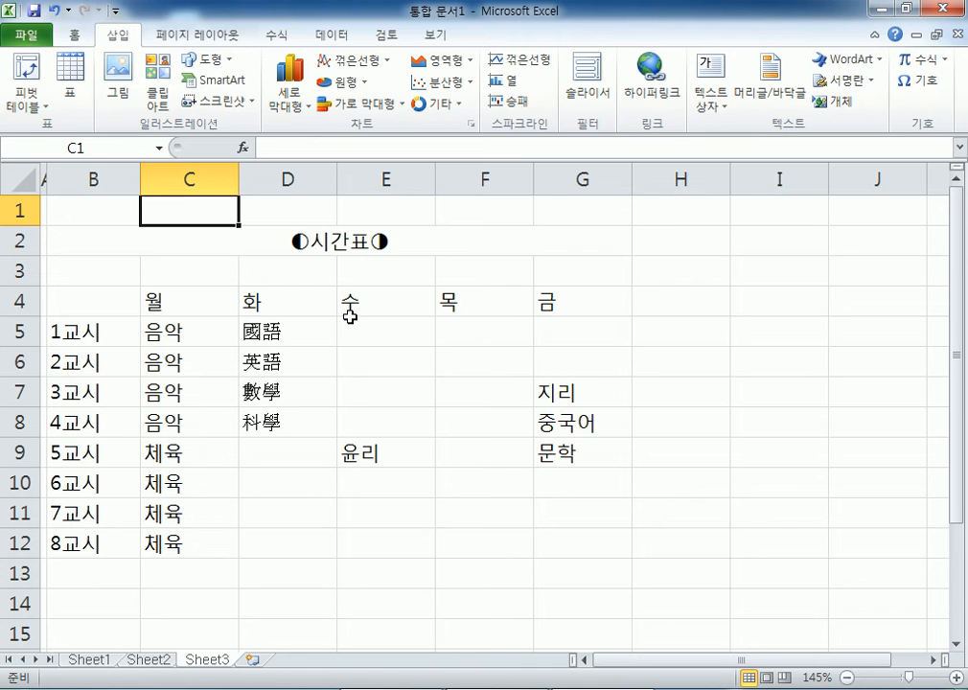
- In Notepad, add the 한자로 변환 heading with items 1 (윈도우에서 제공하는) and 2 (엑셀에서 제공하는)
key(alt+Tab)
scroll(572, 439, down, 2)
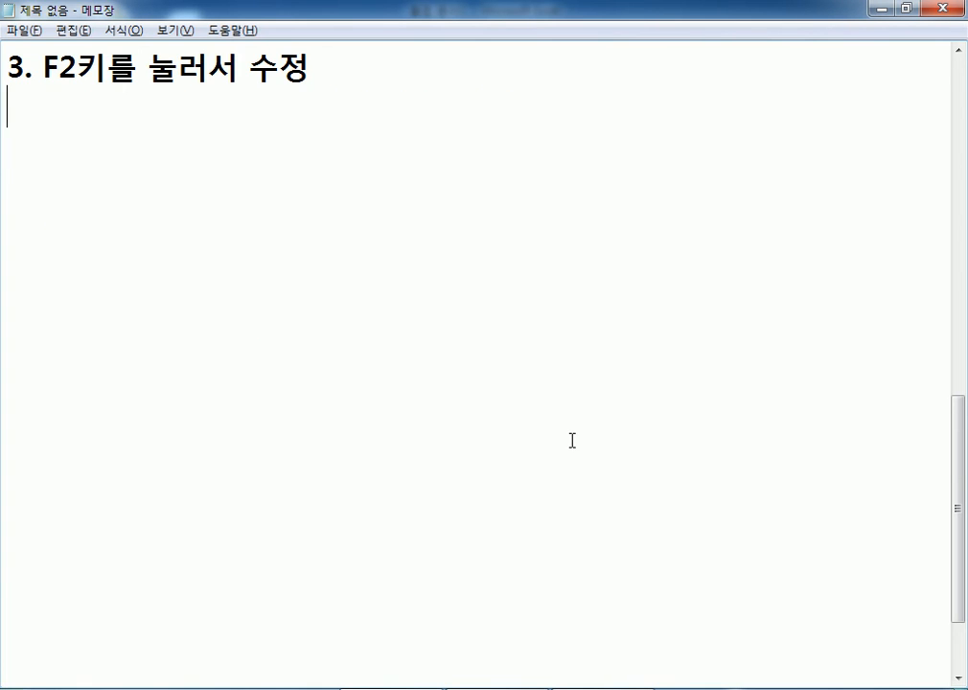
key(Return)
key(Return)
text(한)
text(자로 변환)
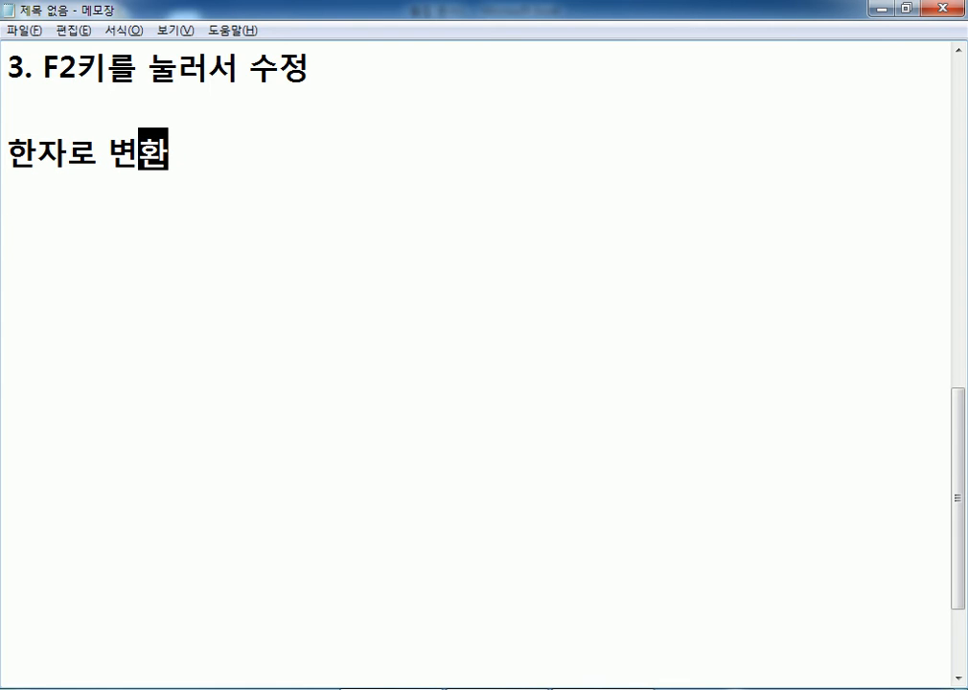
key(Return)
text(1. 윈도우에서 제공하는 한)
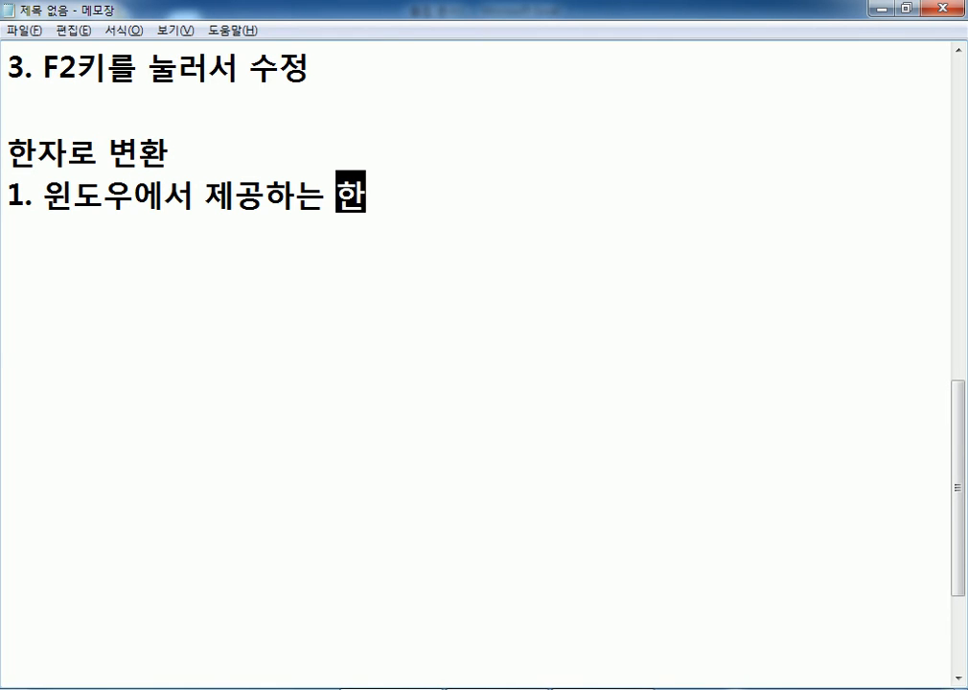
text(자로 변겨ㅇ)
key(Return)
text(2. 엑셀에서 제공하는 한자로 변경)
key(Return)
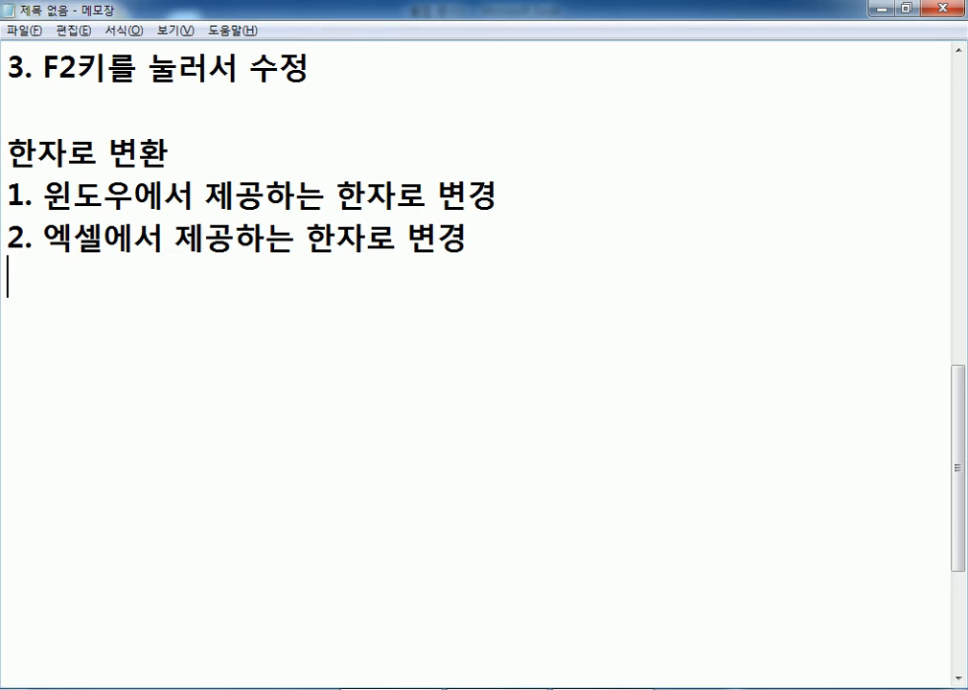
- Add explanation lines under both items on pressing the 한자 key after typing the characters
key(Up)
key(Return)
key(Up)
key(Return)
key(Up)
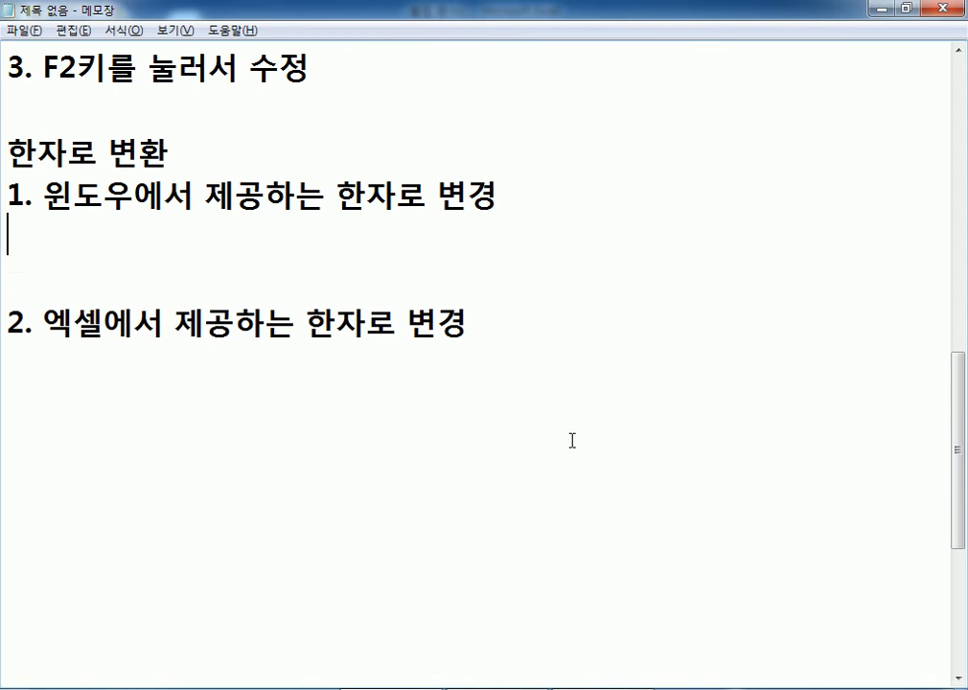
text(- 나)
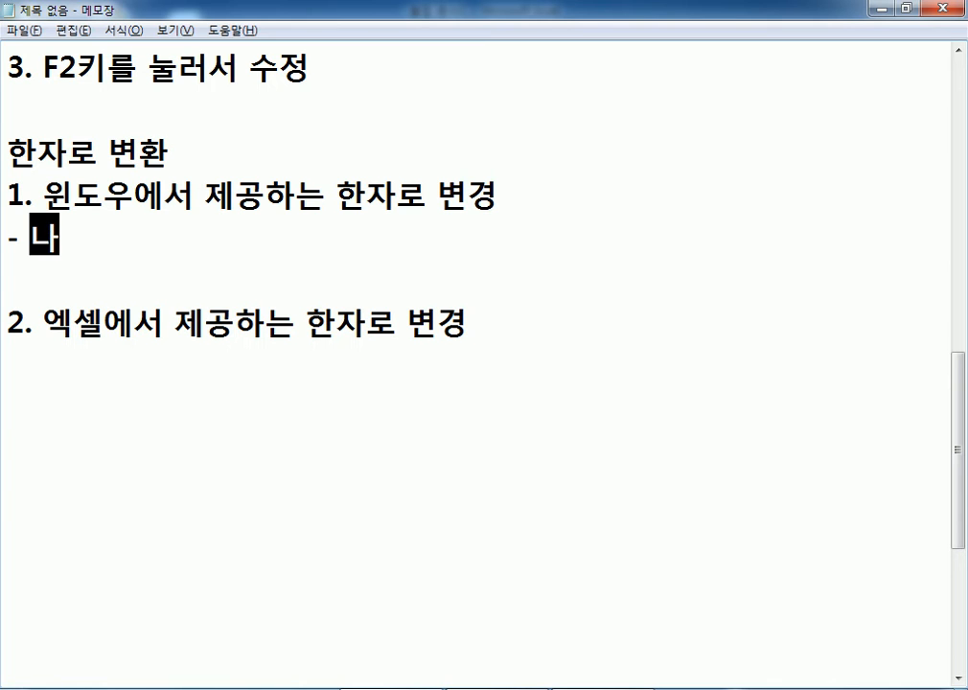
text(ㅌㅈ)
text(글자를 입력)
text(한 후에 한자)
text(키를 누른)
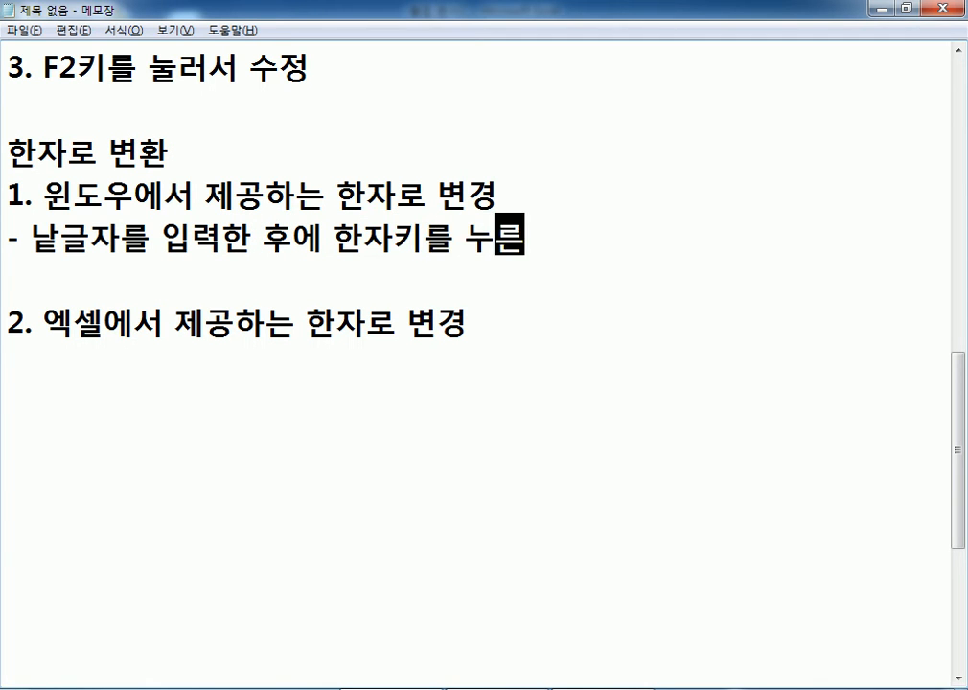
text(다.)
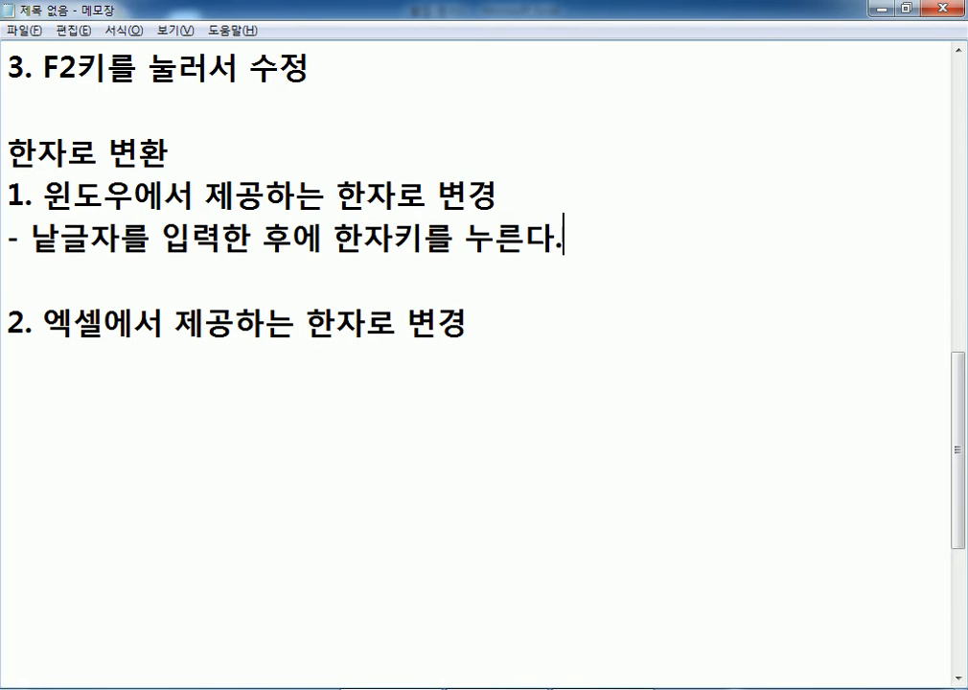
key(Down)
key(Down)
key(Down)
text(- 글자를 입)
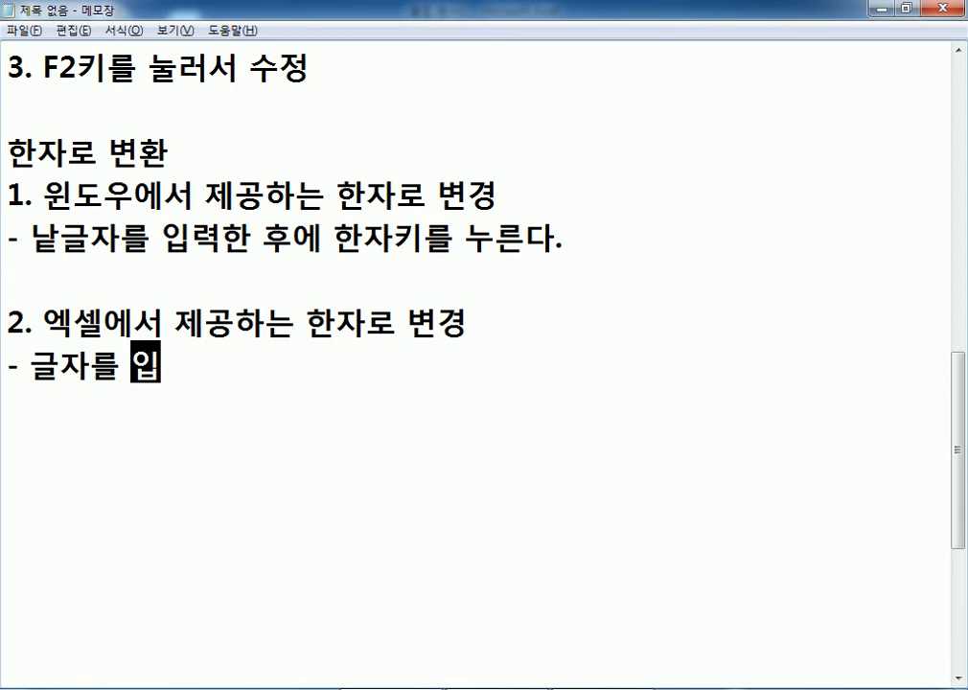
text(력하고 마)
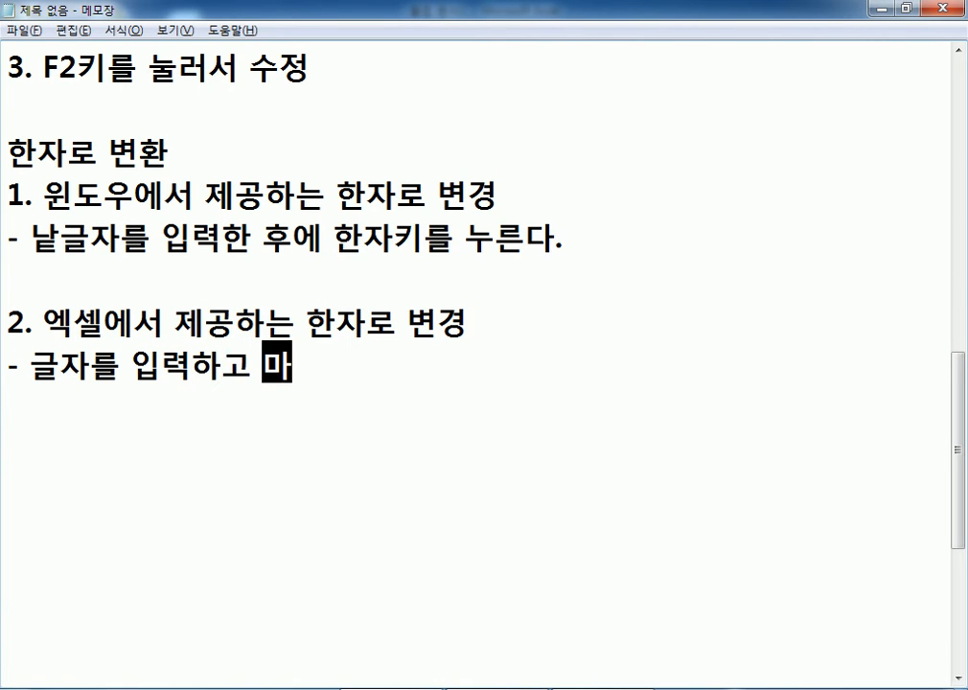
text(직막)
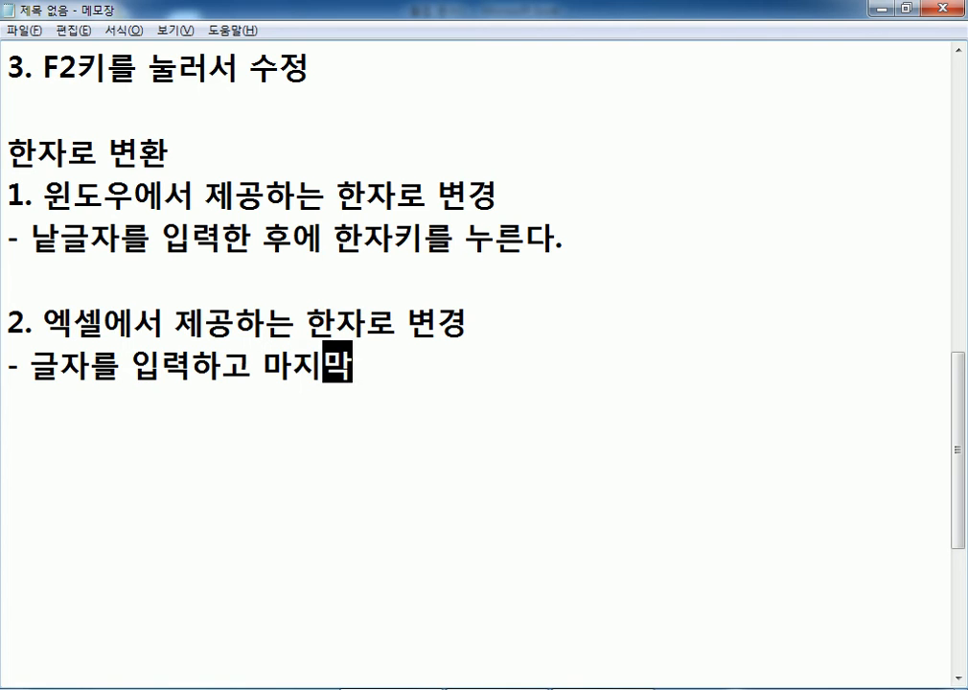
text( 글ㅈ자에)
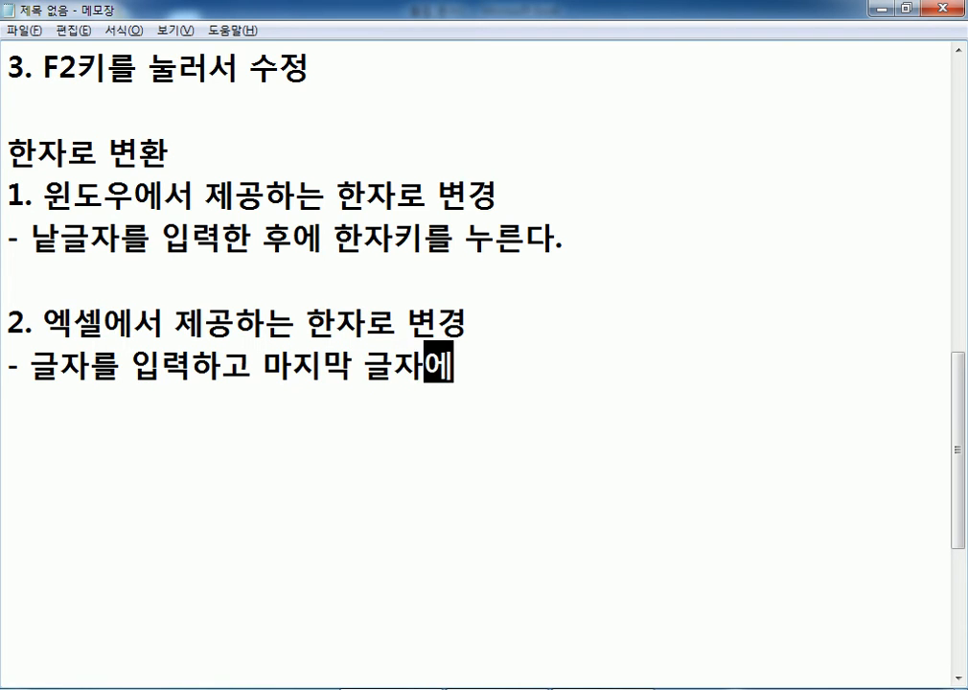
text( 클리ㄱ하고, ㅎ)
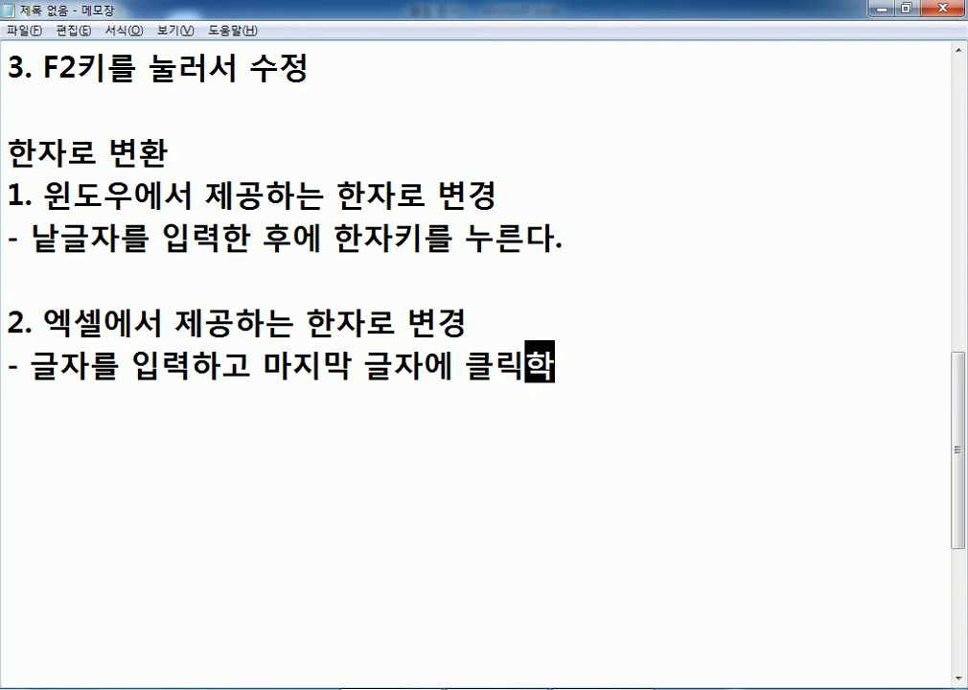
text(ㅏㄴ자키를 누)
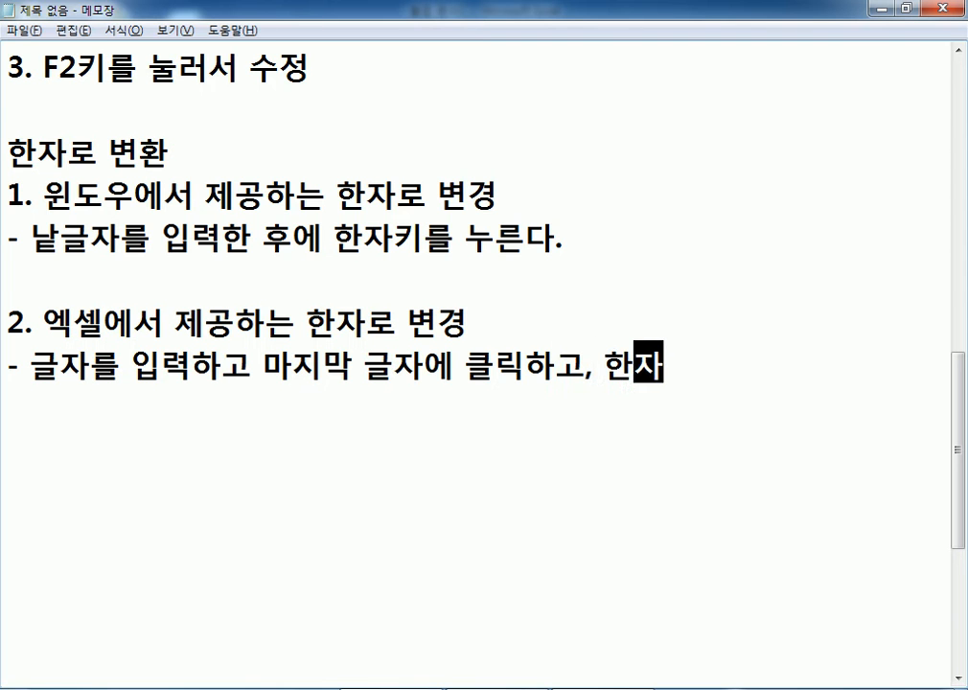
text(른다.)
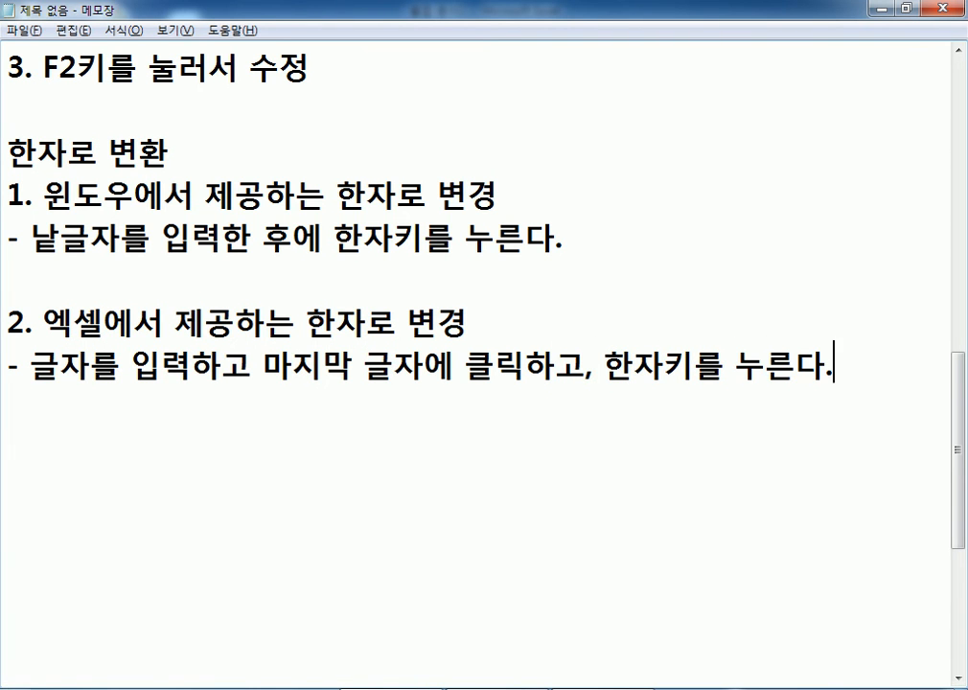
key(alt+Tab)
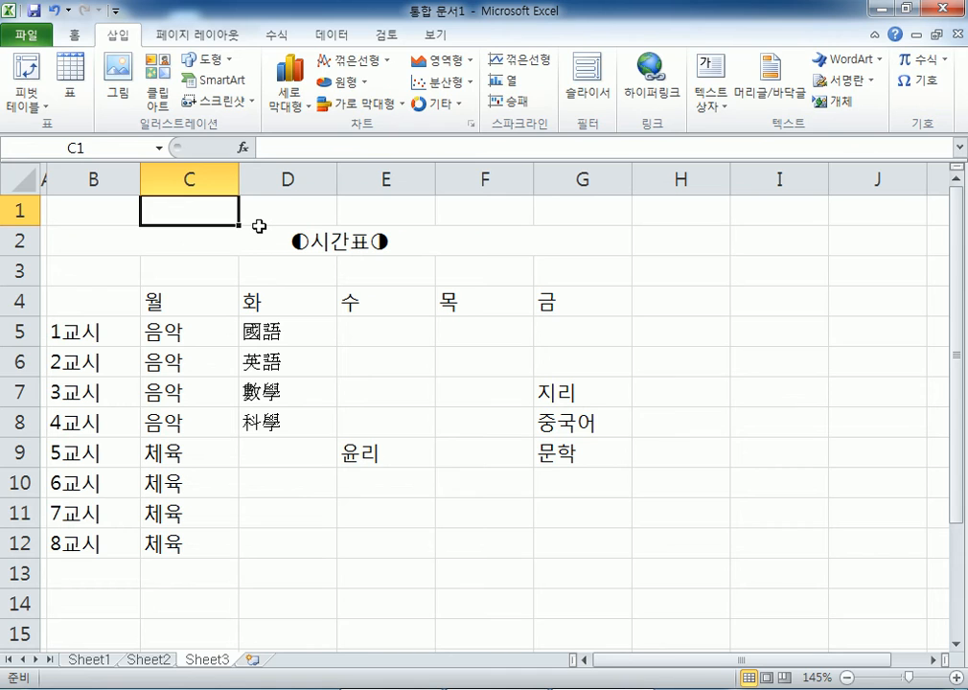
- Type 시간표 in C1, then select only 표 and open its Hanja conversion dialog
text(시간표)
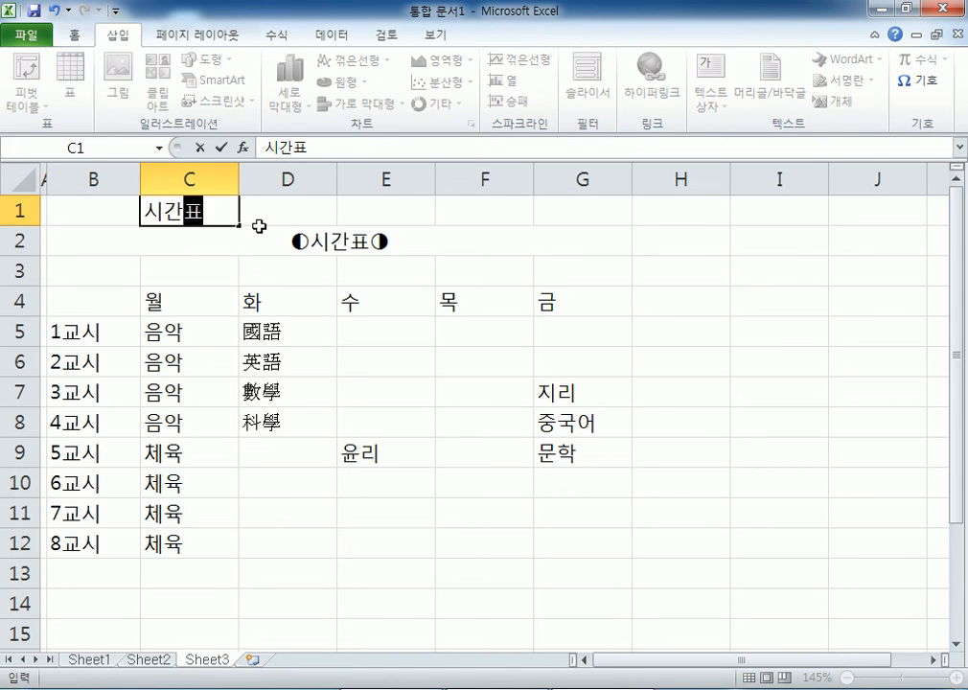
key(Hangul_Hanja)
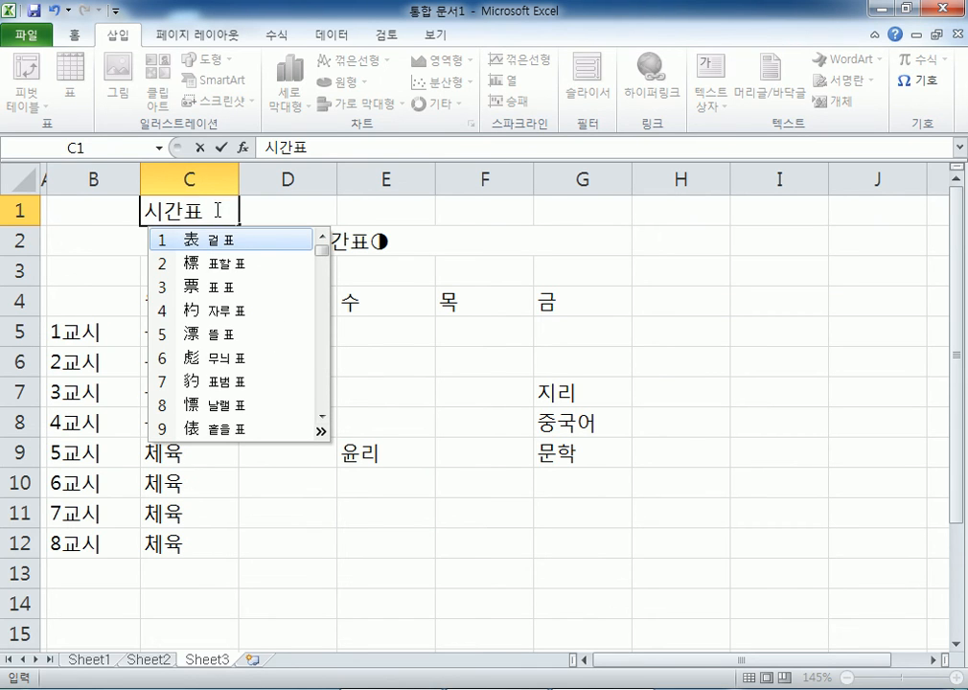
click(202, 216)
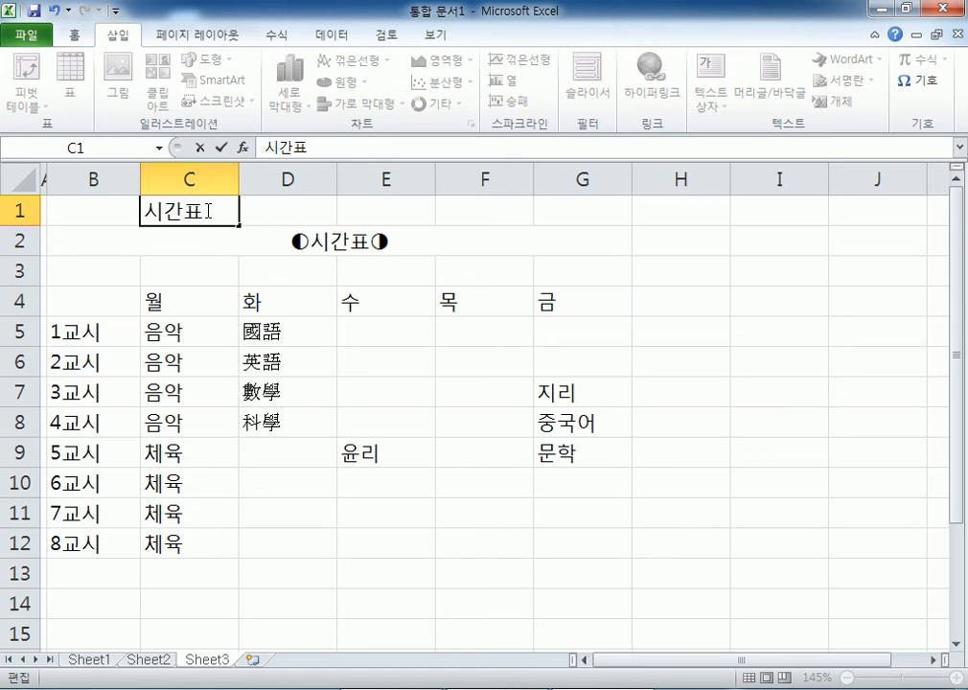
key(Hangul_Hanja)
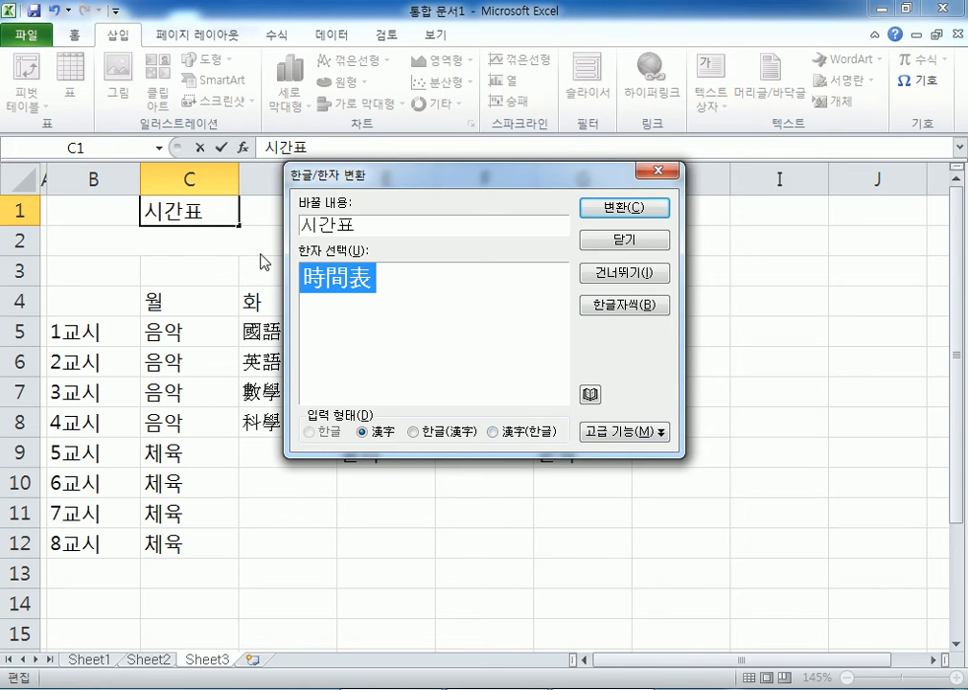
key(Escape)
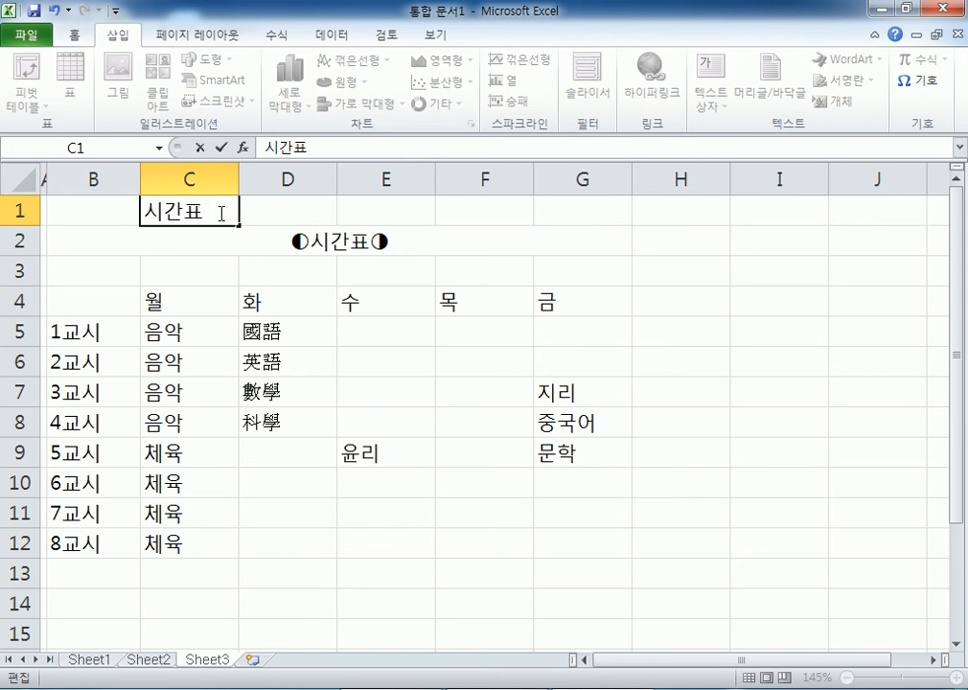
key(Hangul_Hanja)
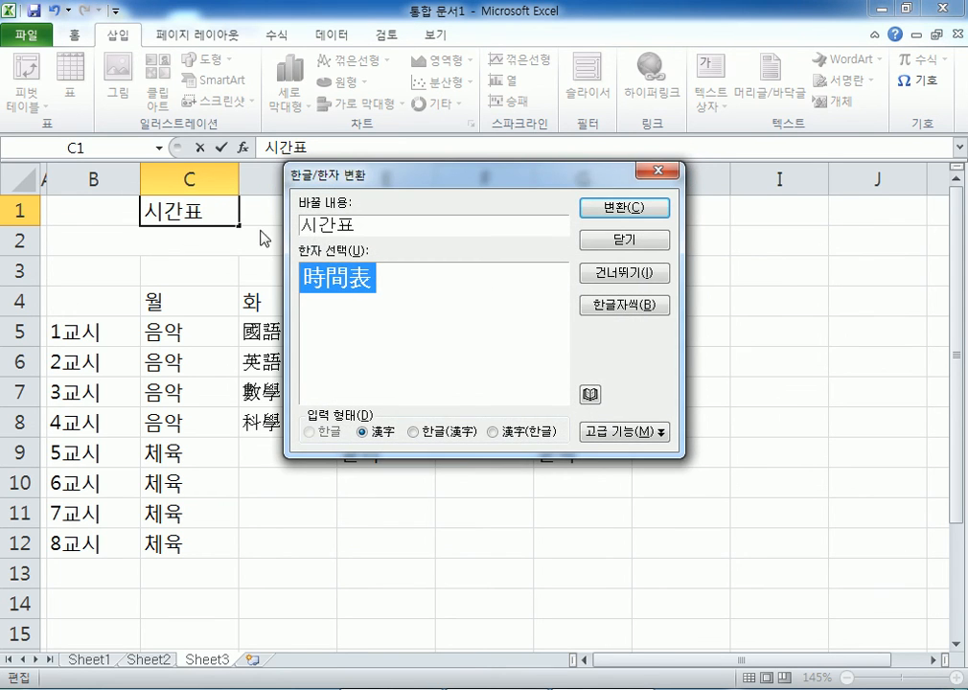
key(Escape)
drag(184, 211, 198, 211)
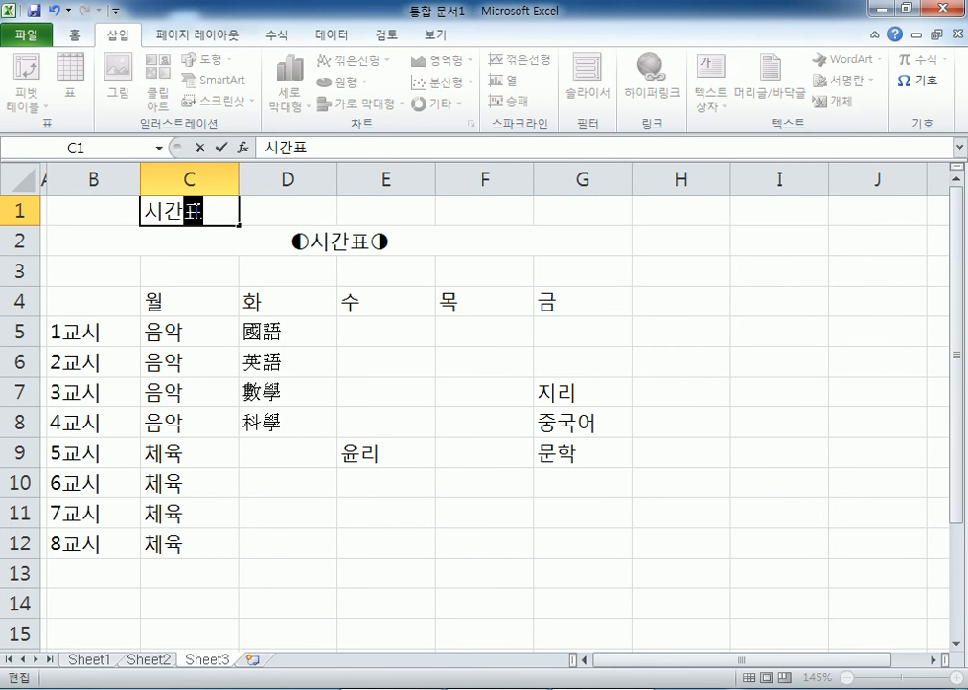
key(Hangul_Hanja)
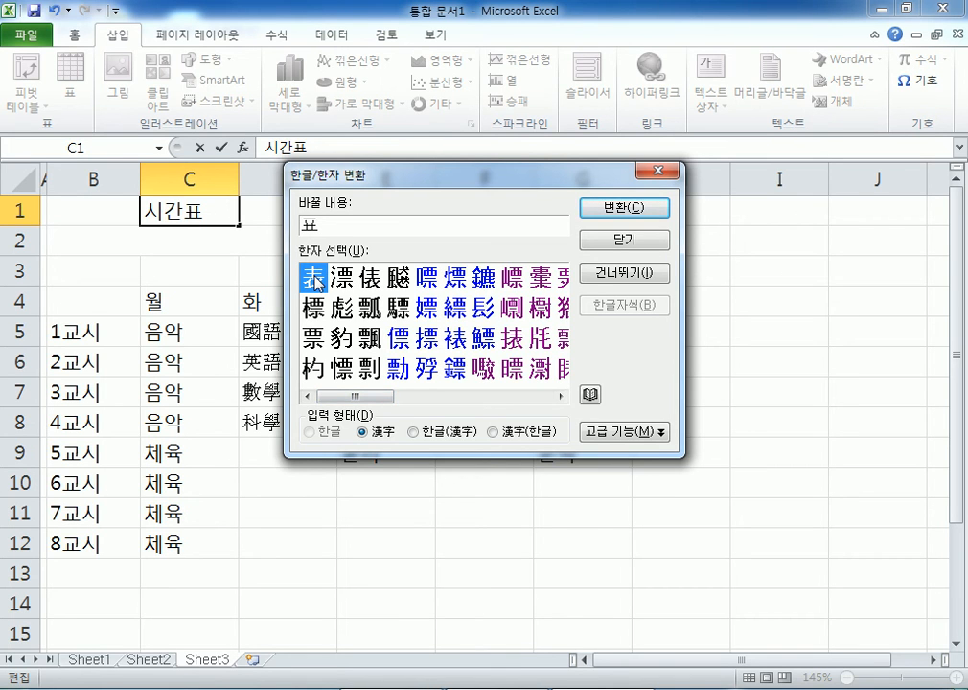
- Look up 表 in the Hanja dictionary, then close the dialog and cancel the C1 entry
click(591, 396)
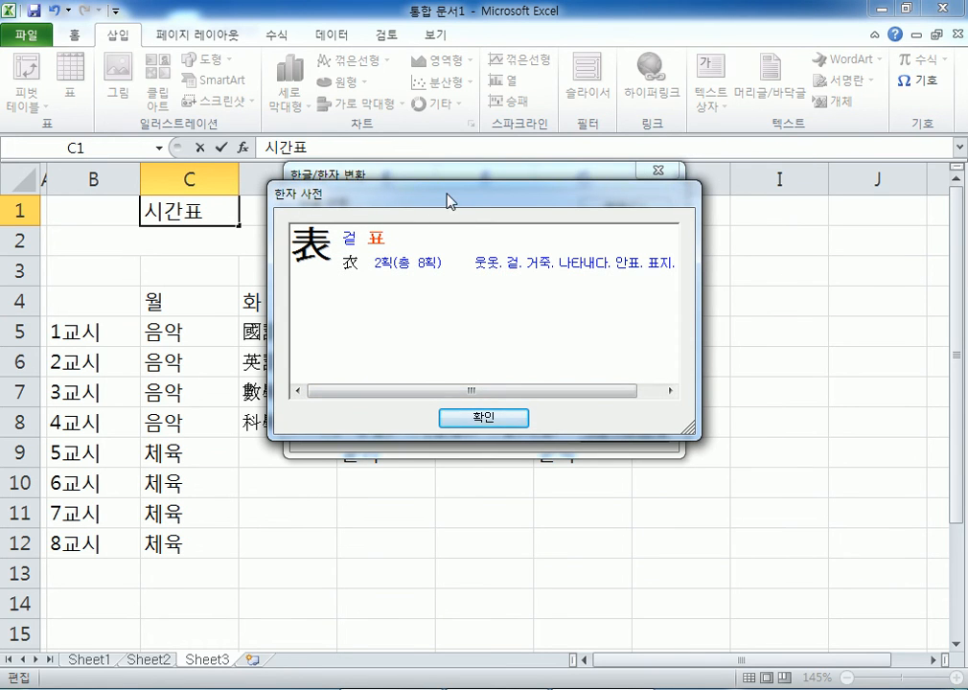
drag(447, 194, 556, 158)
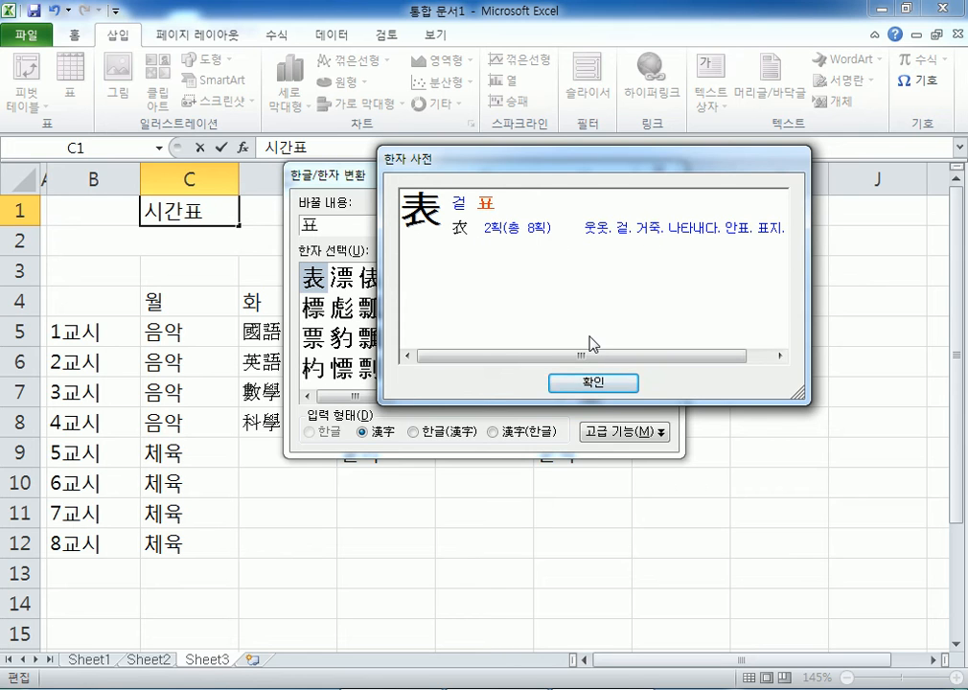
click(603, 383)
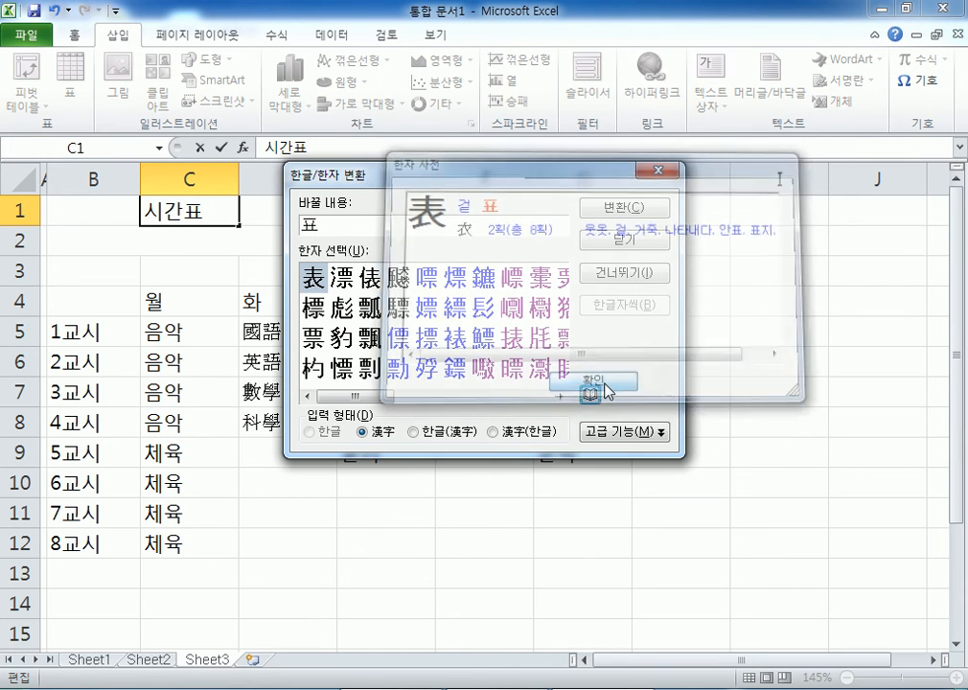
key(Escape)
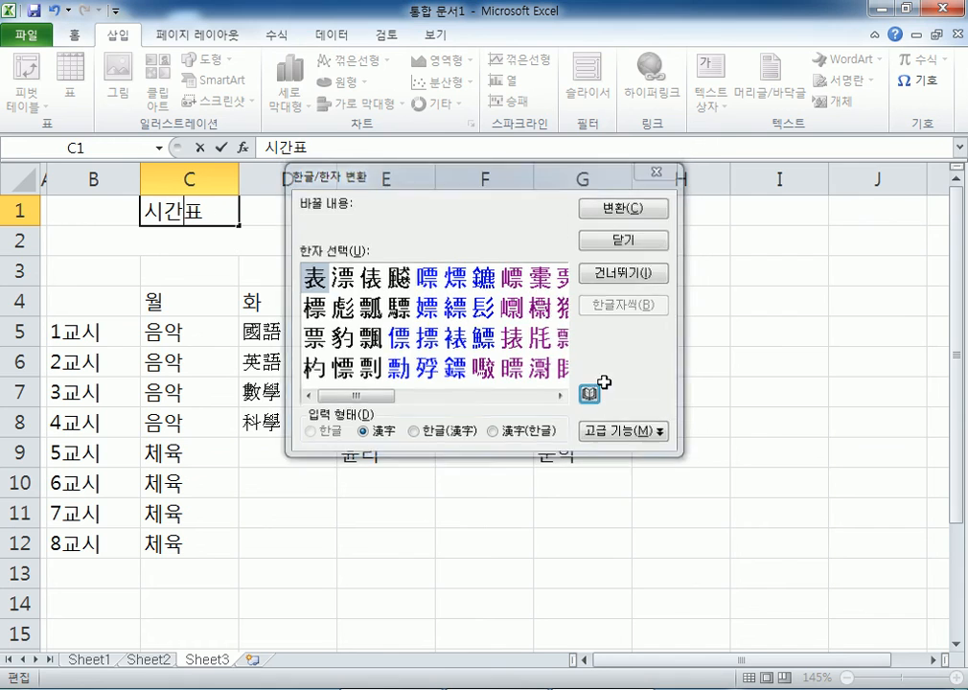
key(Escape)
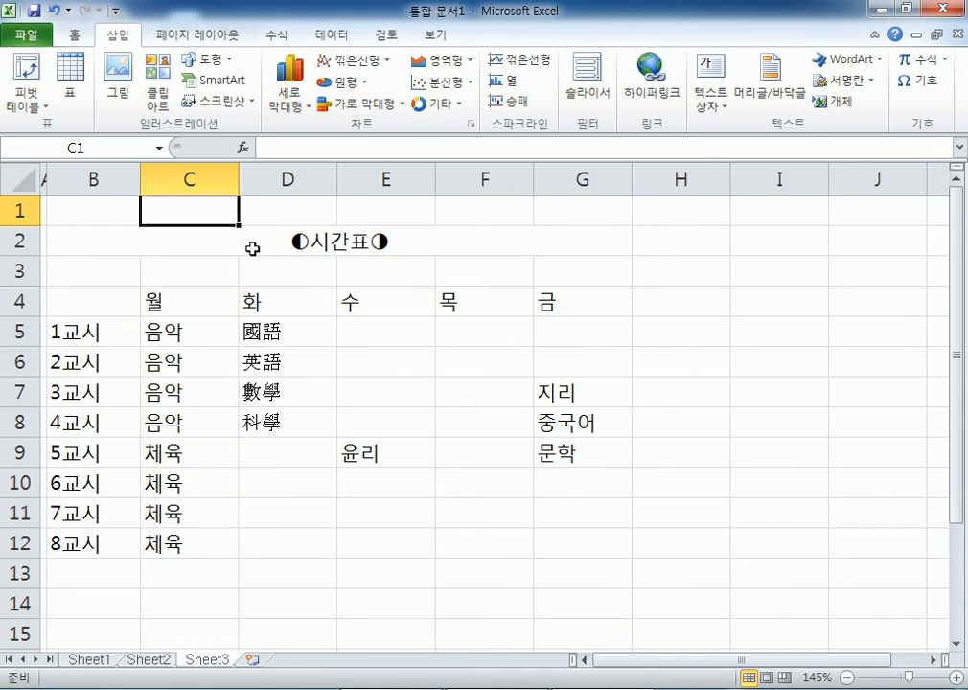
key(alt+Tab)
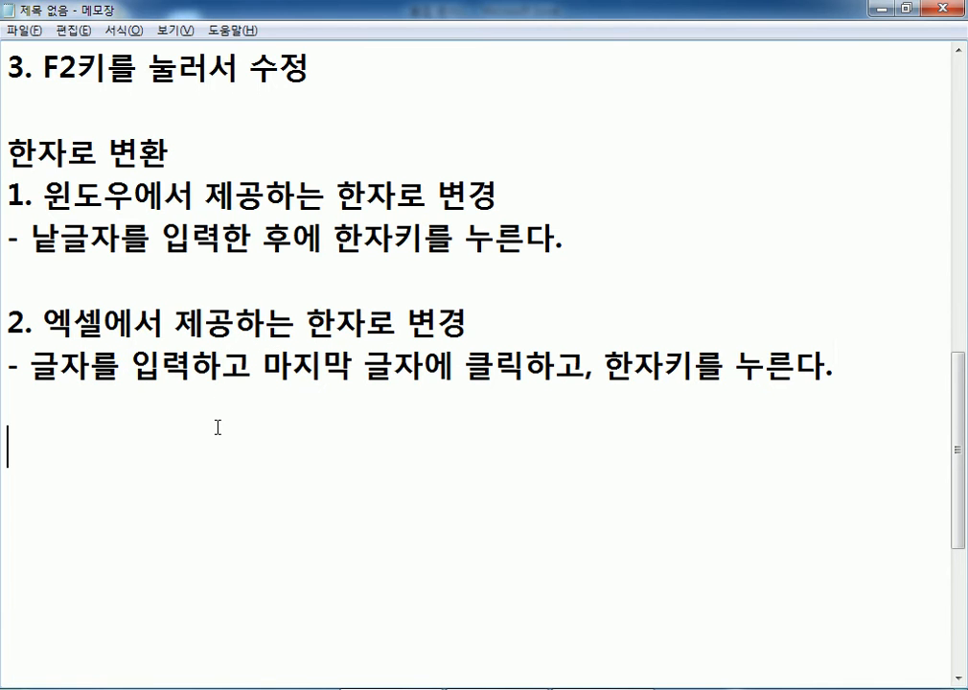
click(219, 431)
drag(46, 202, 335, 198)
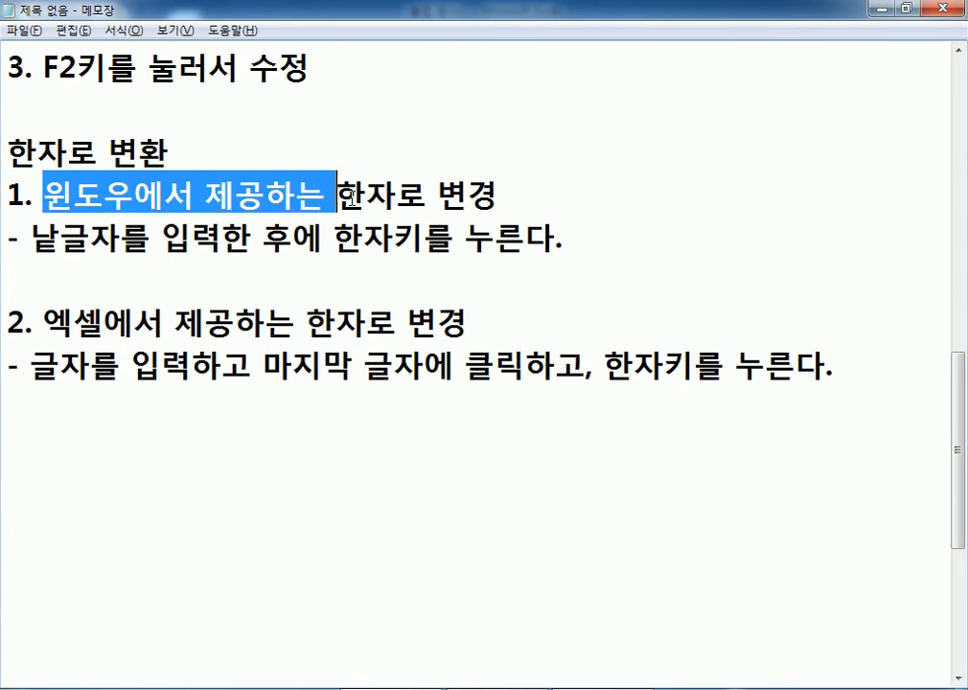
click(71, 479)
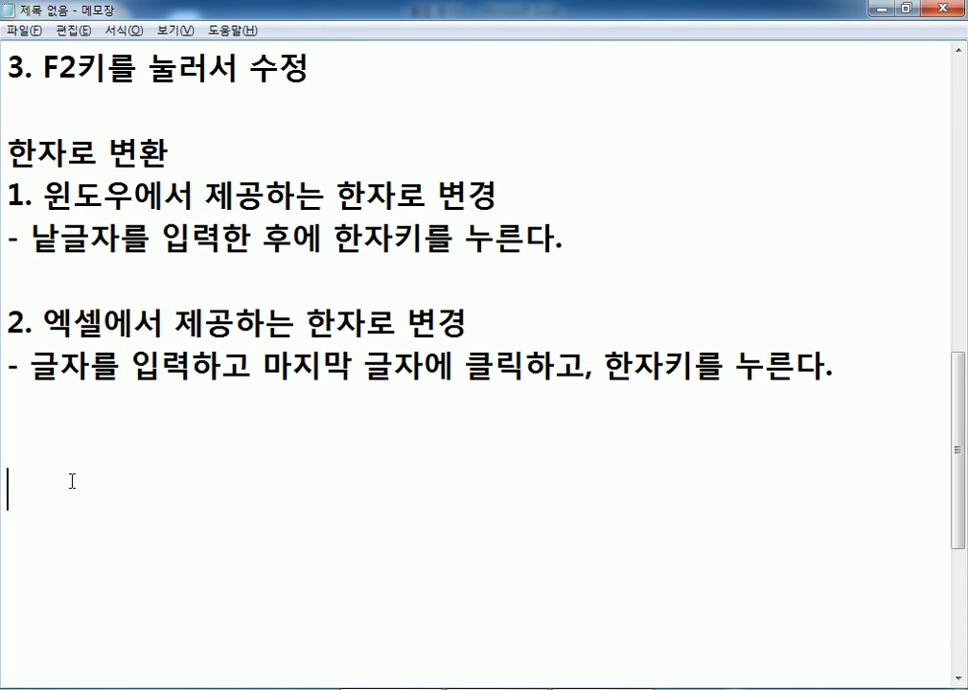
click(62, 454)
click(14, 324)
drag(13, 324, 355, 362)
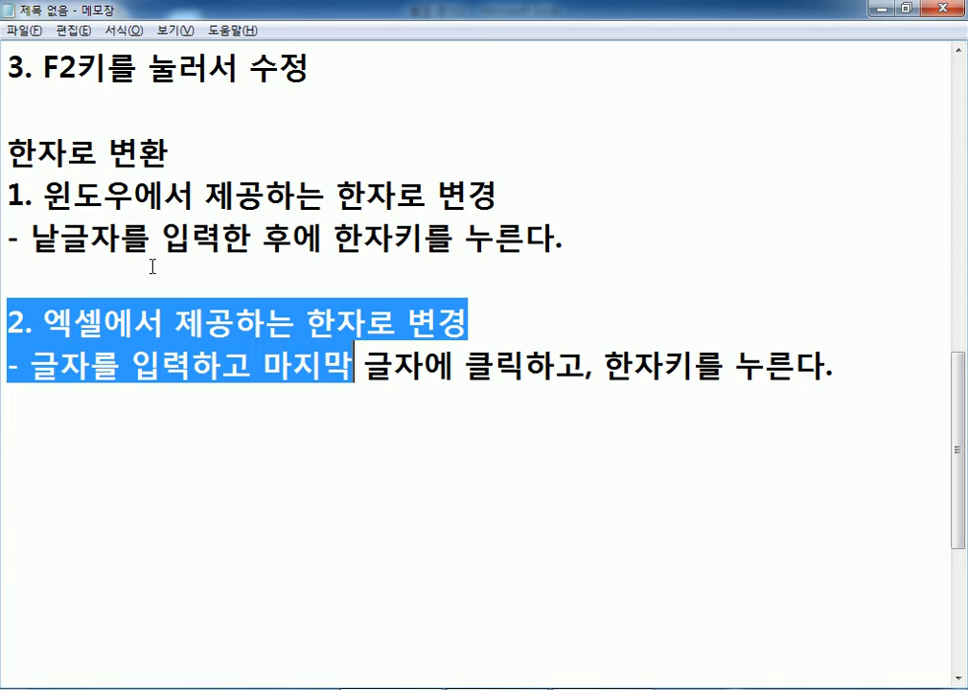
drag(44, 196, 397, 196)
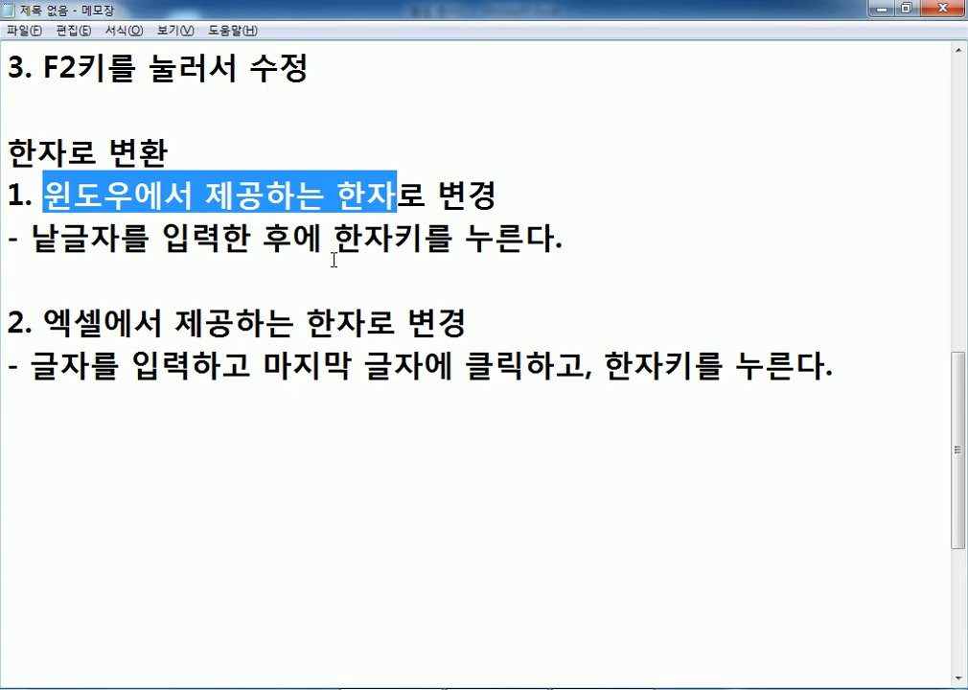
click(103, 320)
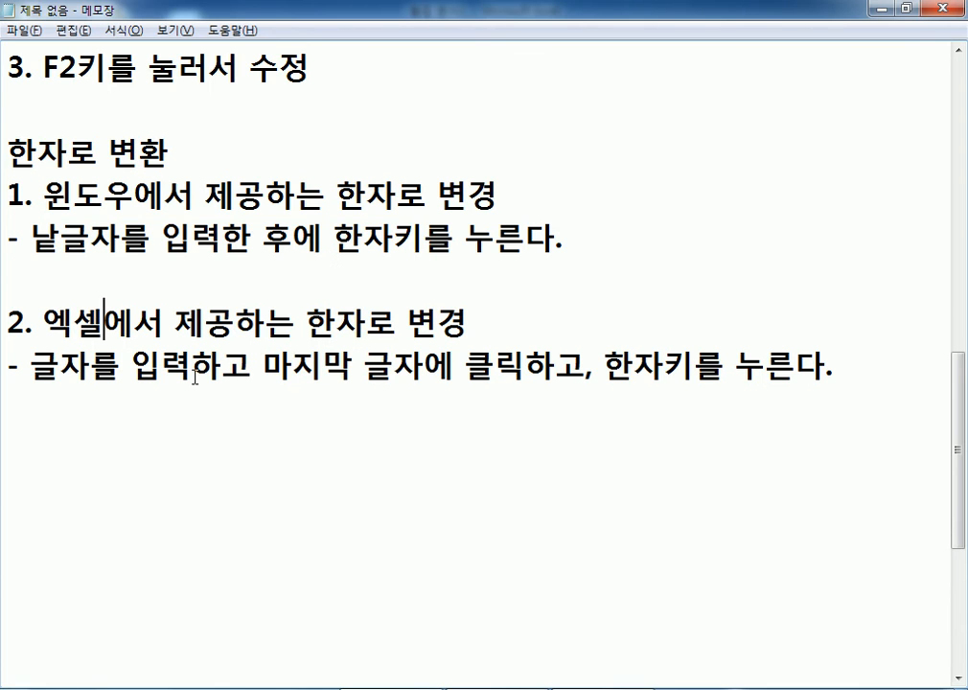
click(159, 430)
key(alt+Tab)
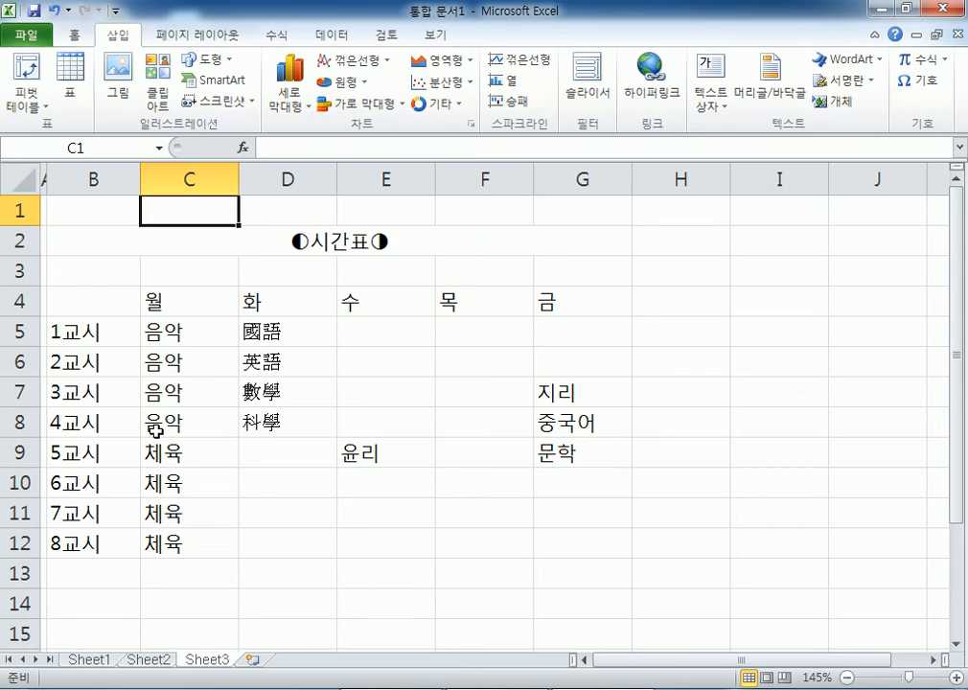
- Add the comment '(재미가 있어요)' to 문학 in G9, then undo it
click(259, 307)
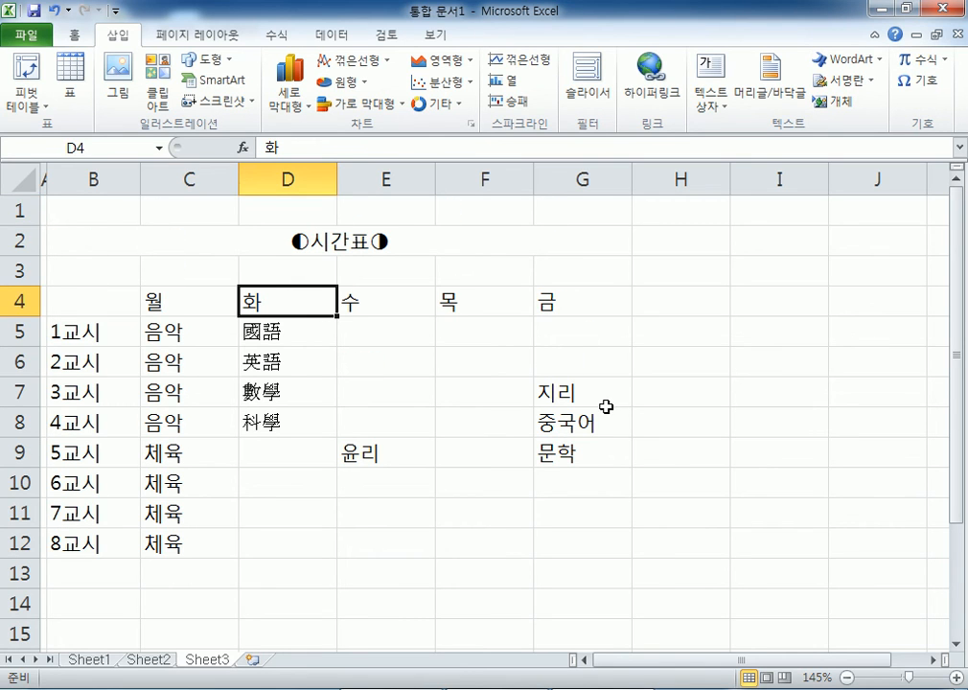
scroll(584, 375, down, 1)
click(582, 364)
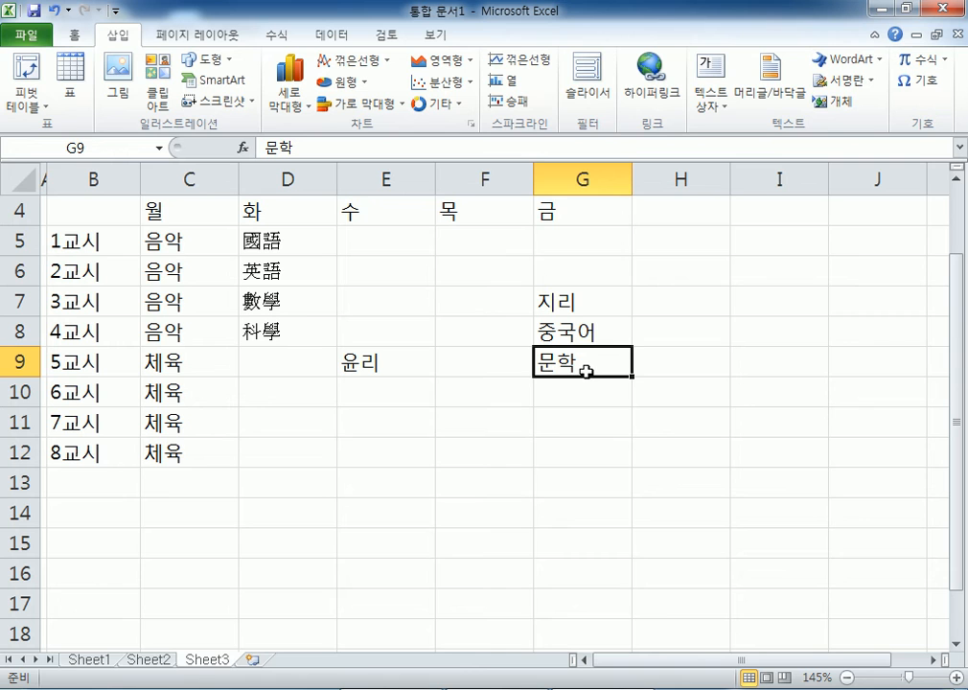
double_click(614, 365)
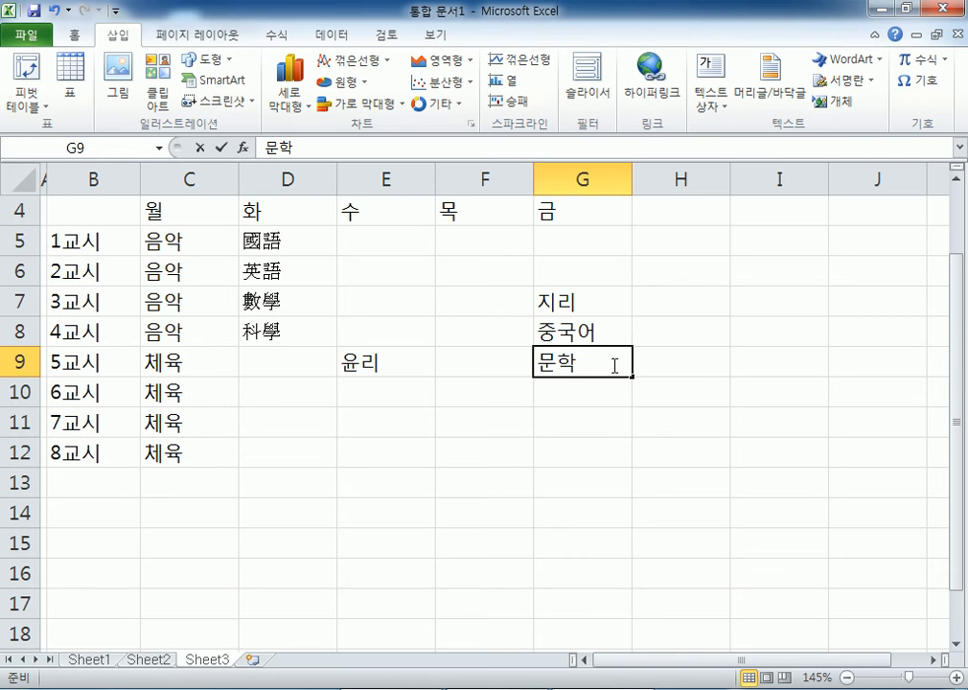
text(()
text(재미가)
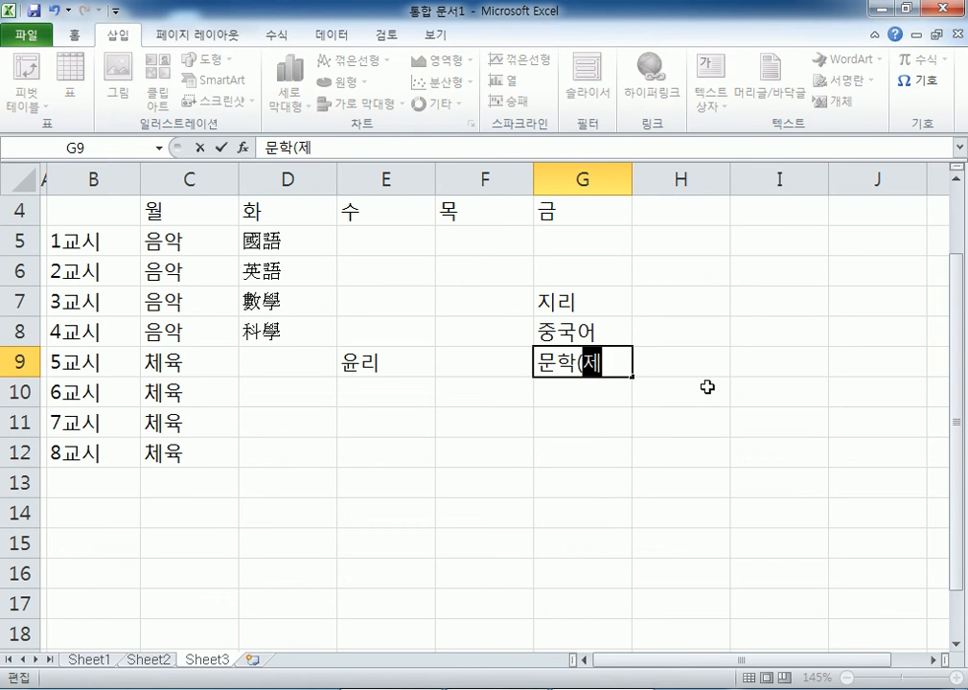
text( 잇영)
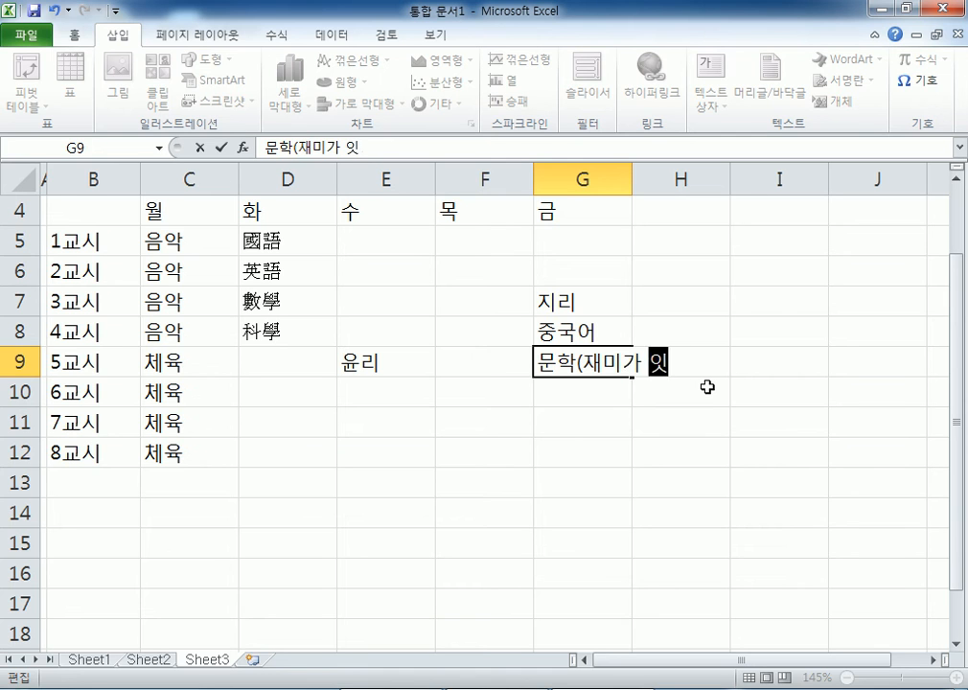
key(BackSpace)
key(BackSpace)
key(BackSpace)
key(BackSpace)
text(이ㅆ어요))
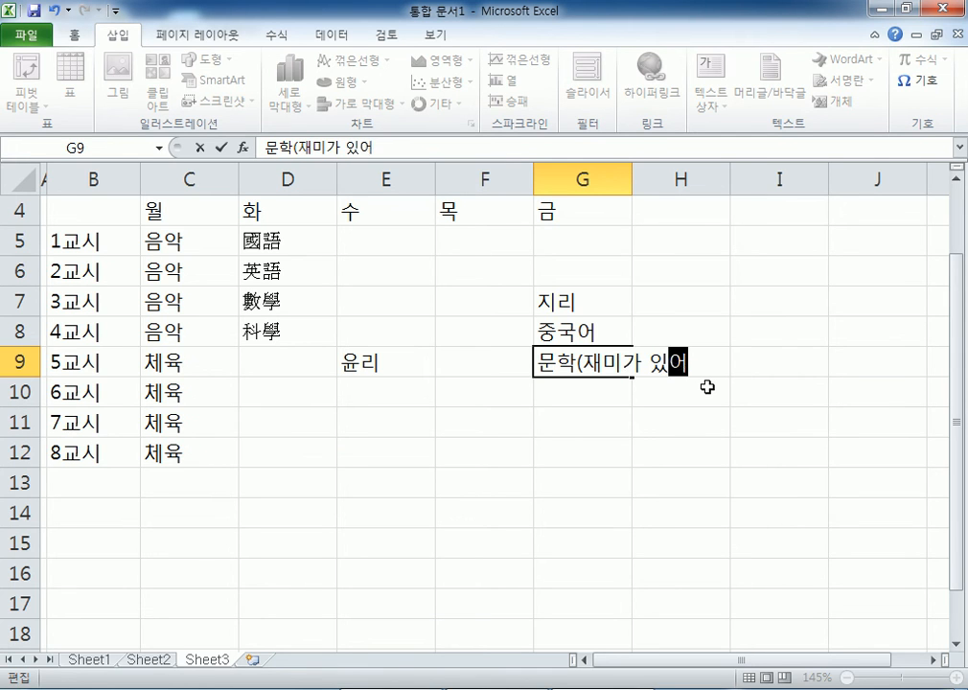
key(Return)
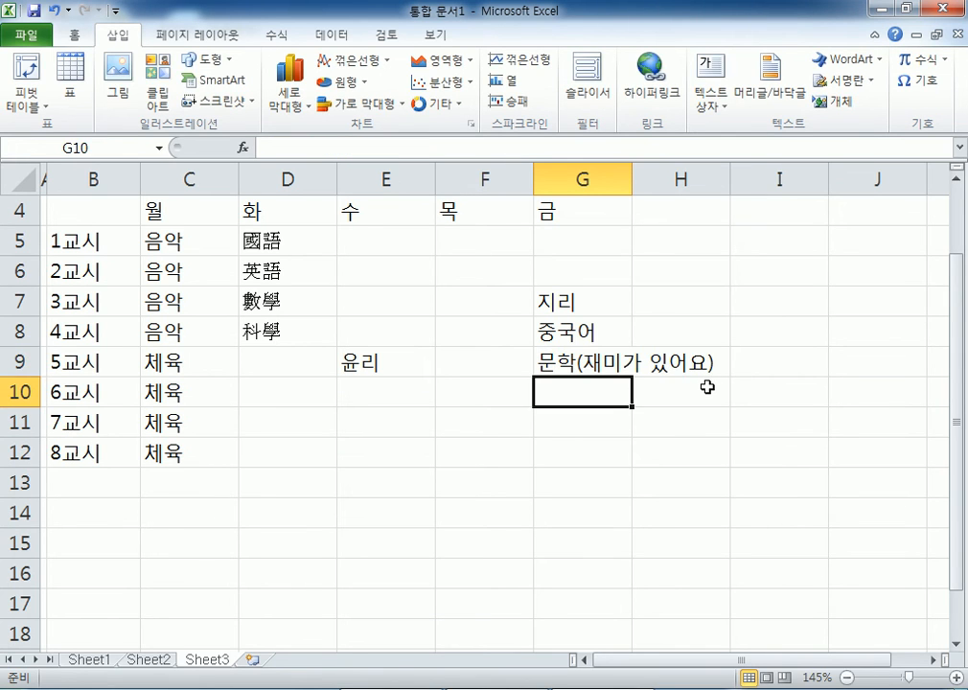
key(ctrl+z)
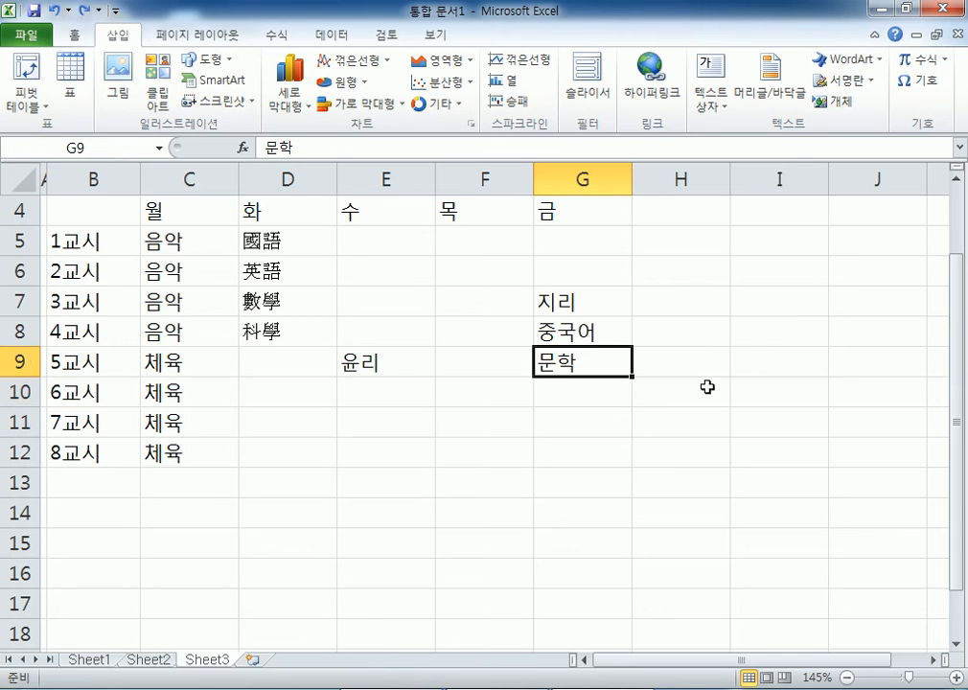
- Browse the ribbon tabs, show the Data commands, and dismiss G9's shortcut menu
click(436, 36)
click(383, 37)
click(329, 36)
click(271, 36)
click(332, 37)
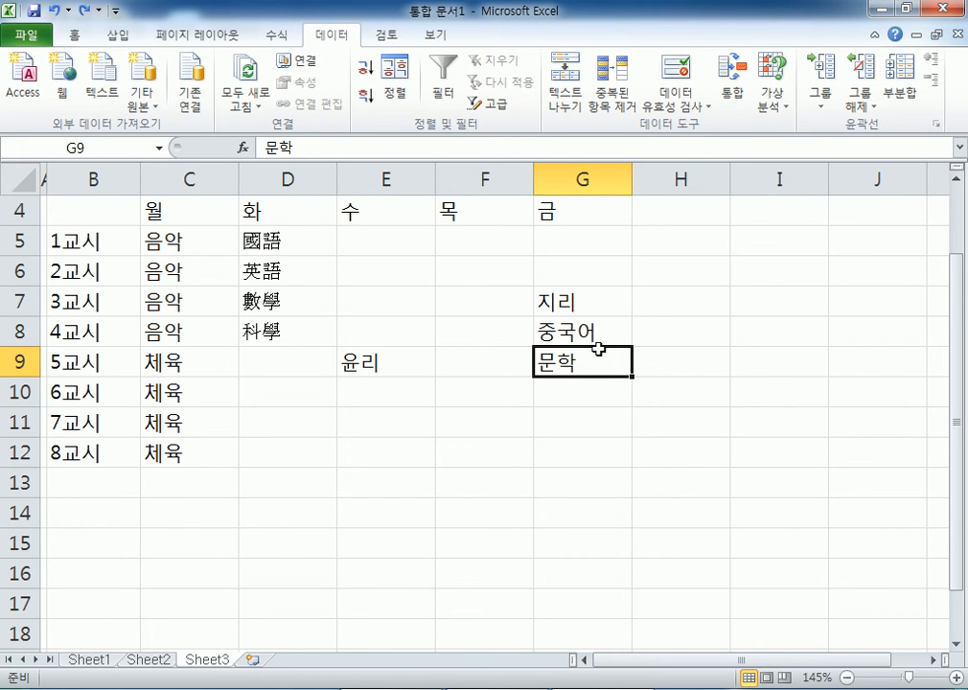
right_click(585, 362)
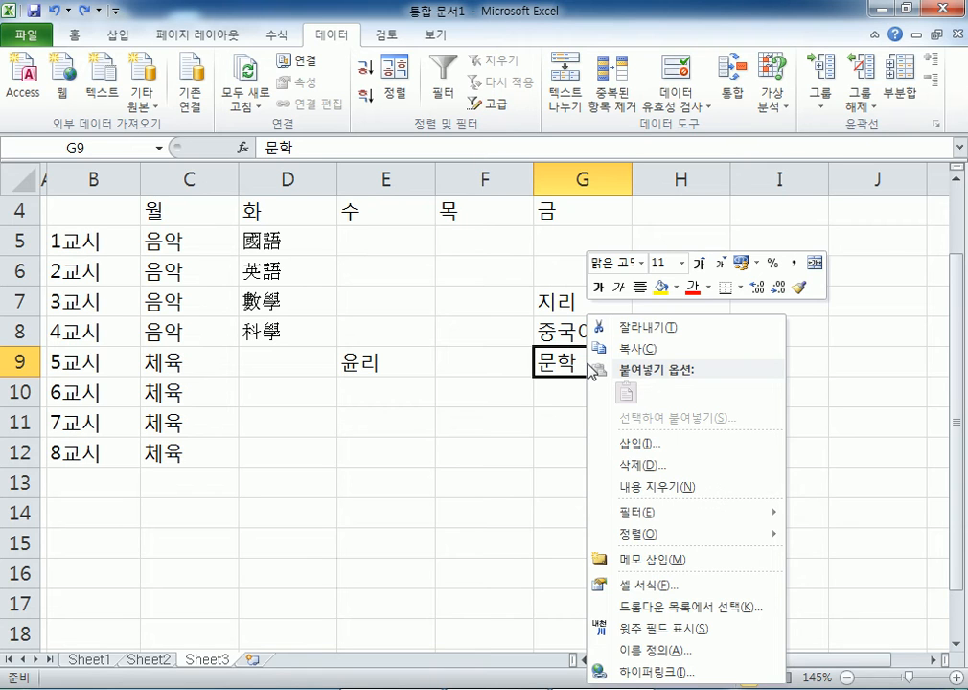
click(556, 360)
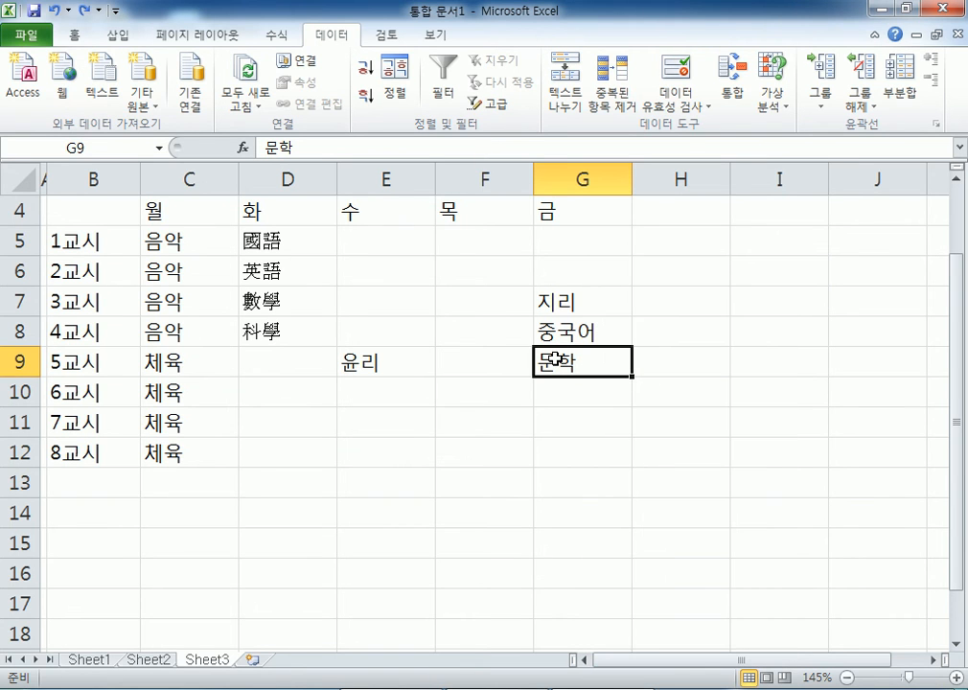
- In Notepad, type the heading '* 마우스의 동작' on the blank line after the notes
click(426, 688)
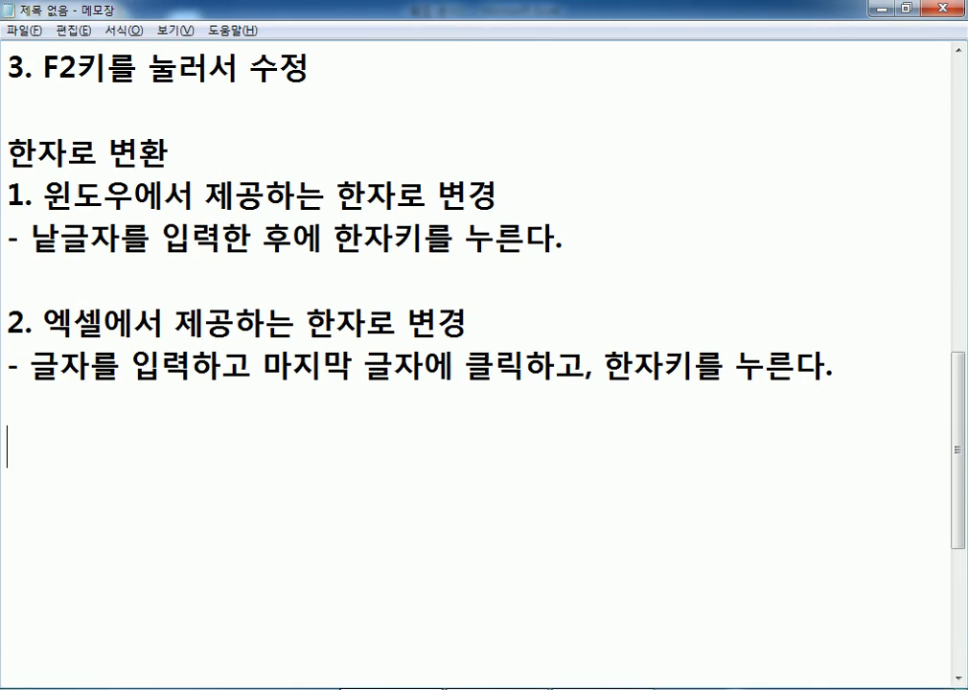
click(233, 449)
scroll(233, 448, up, 8)
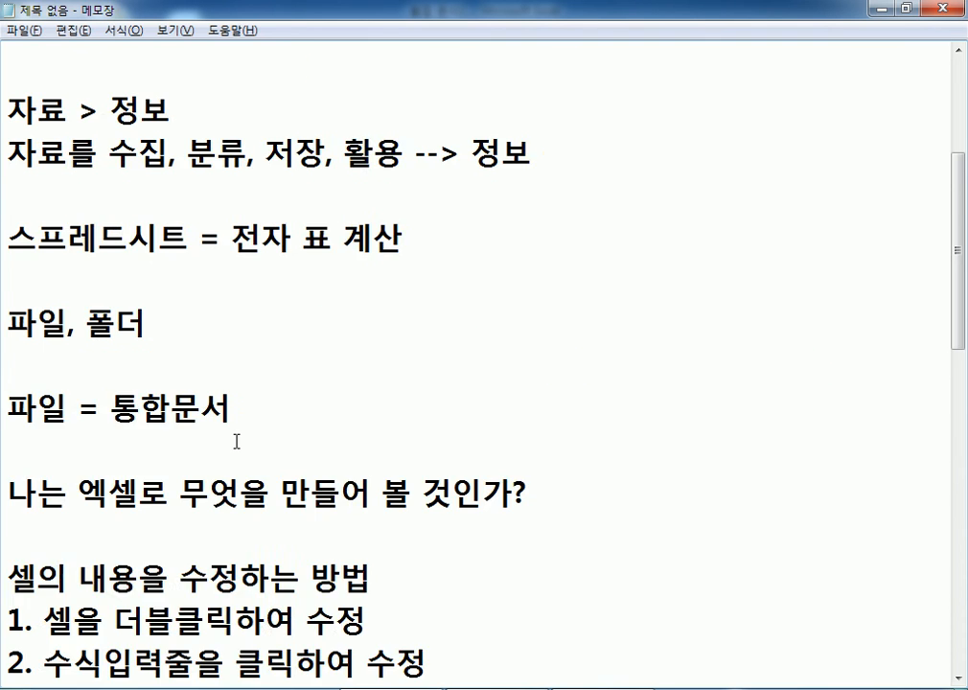
scroll(240, 439, down, 9)
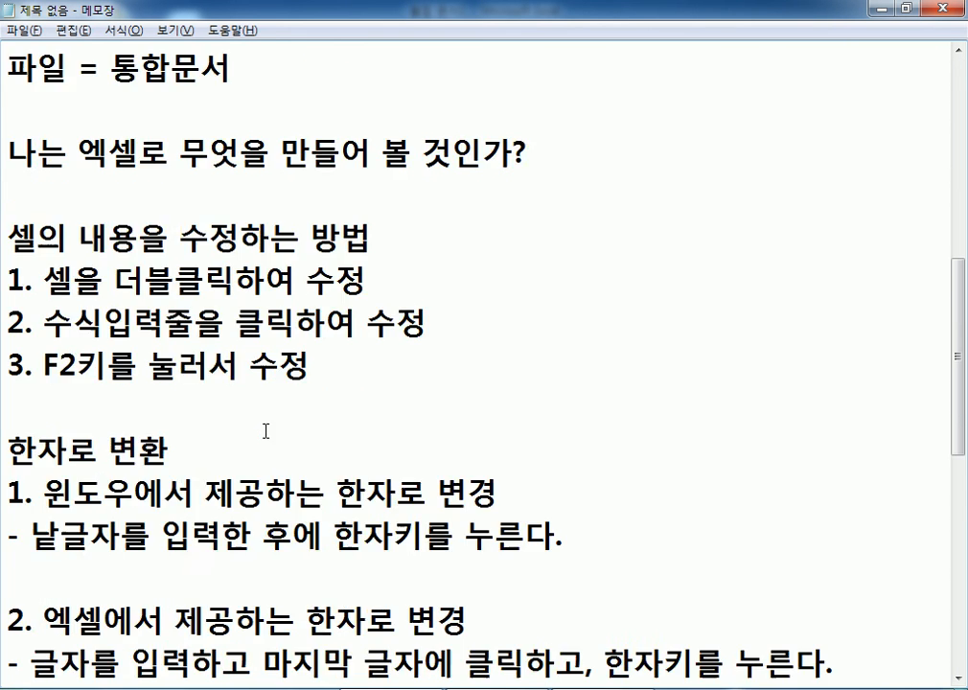
text(*ak)
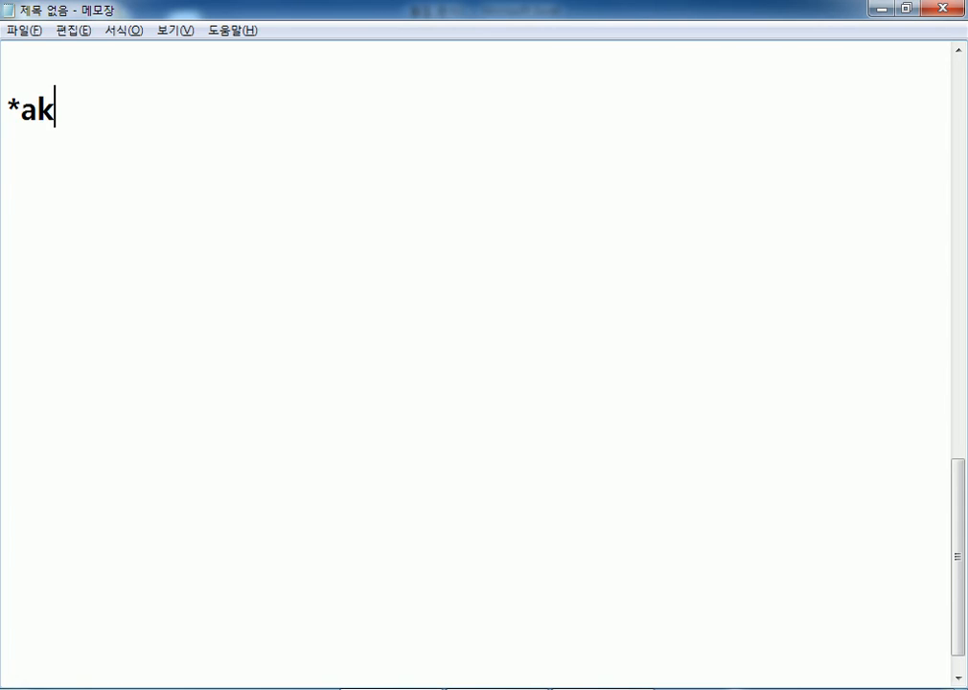
key(BackSpace)
key(BackSpace)
text(ak)
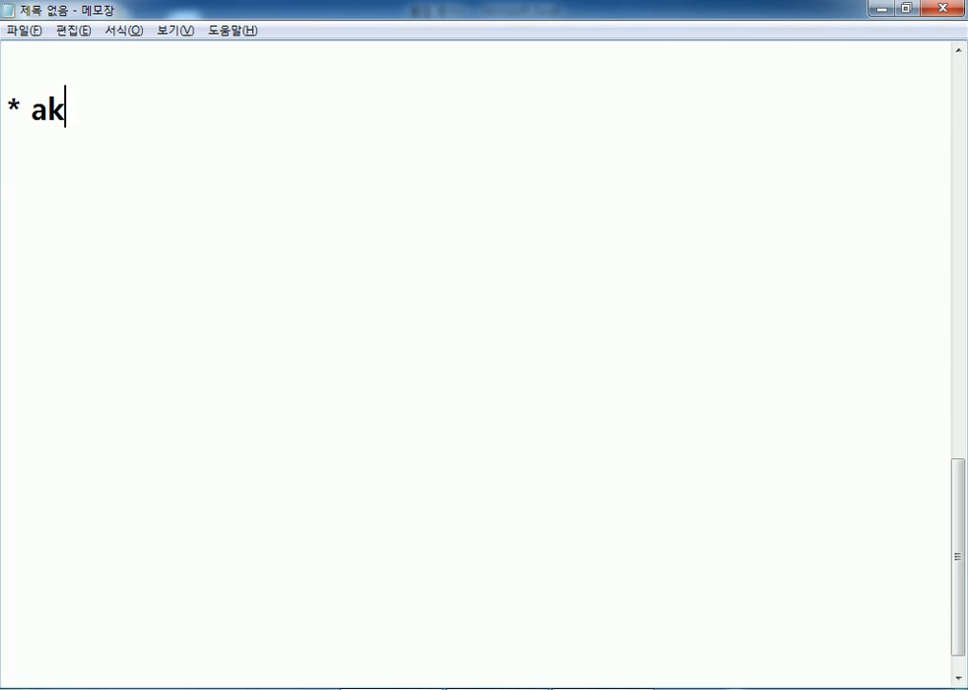
key(BackSpace)
key(BackSpace)
text(마우스의 동자)
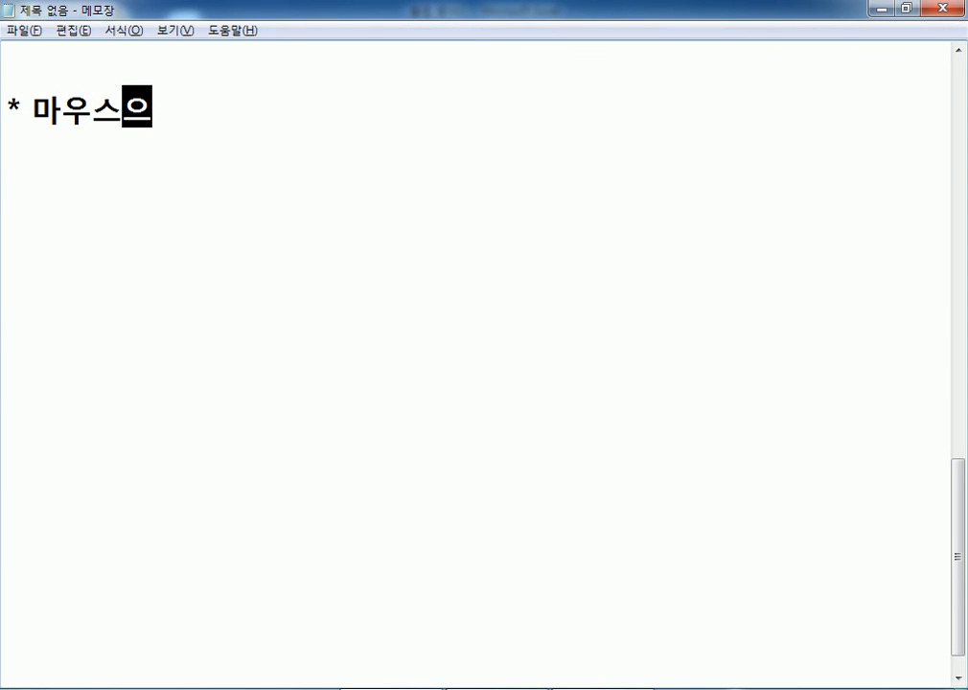
text(ㄱ)
key(Return)
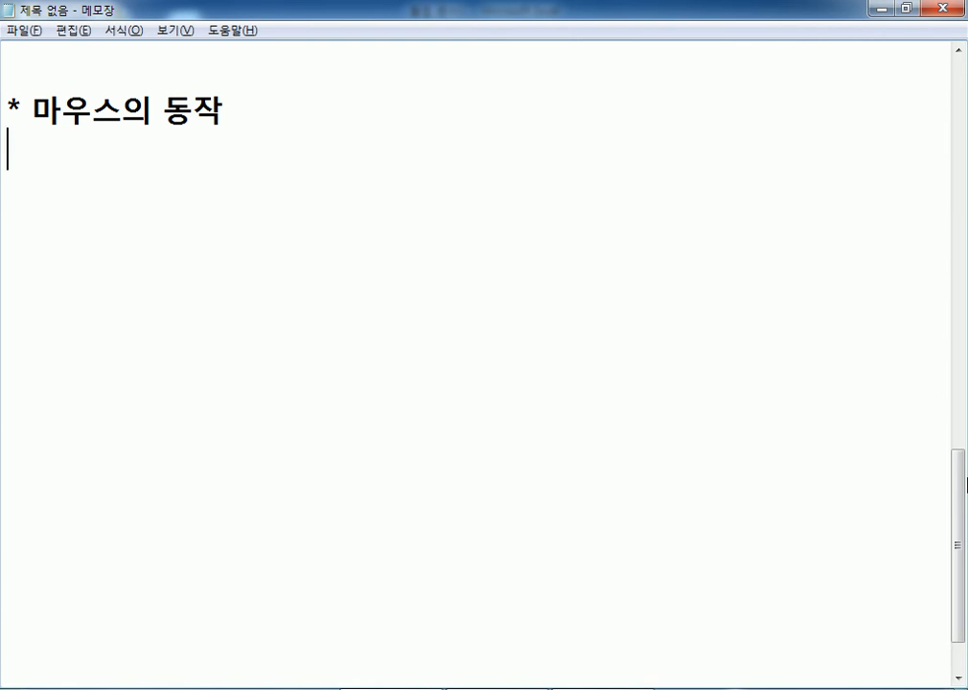
- Type '클릭, 더블클릭, 드래그,' on the line beneath the heading
text(클릭,)
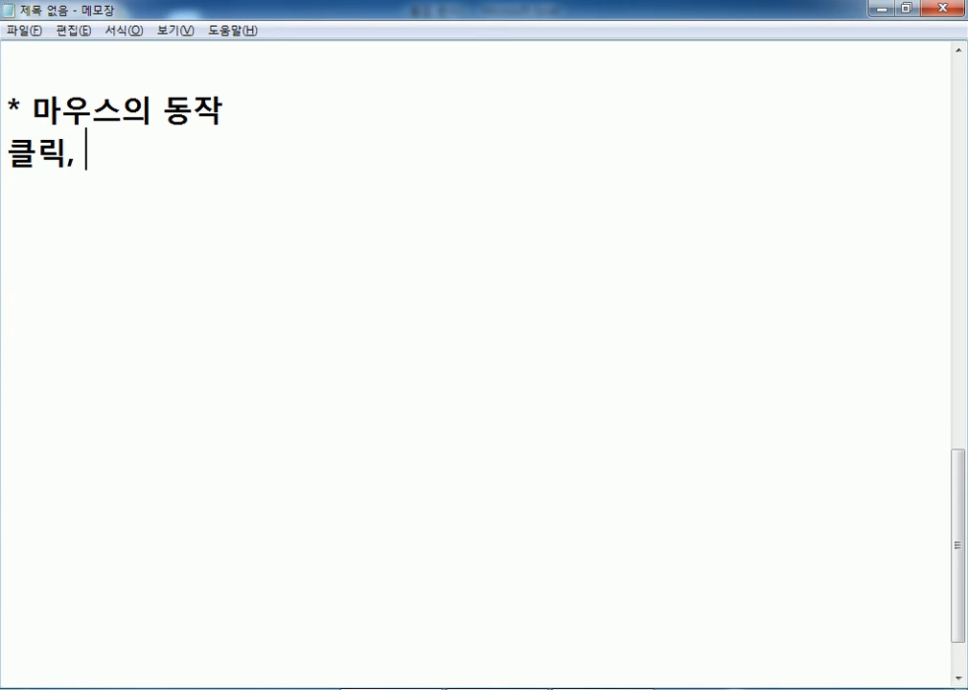
text(더블클릭,)
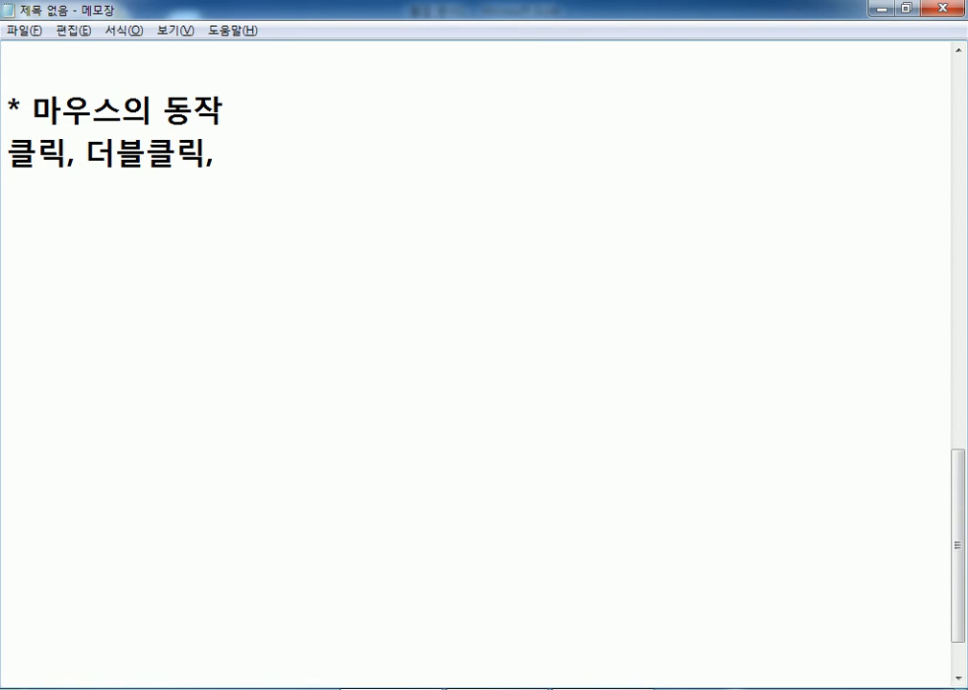
text(드래그)
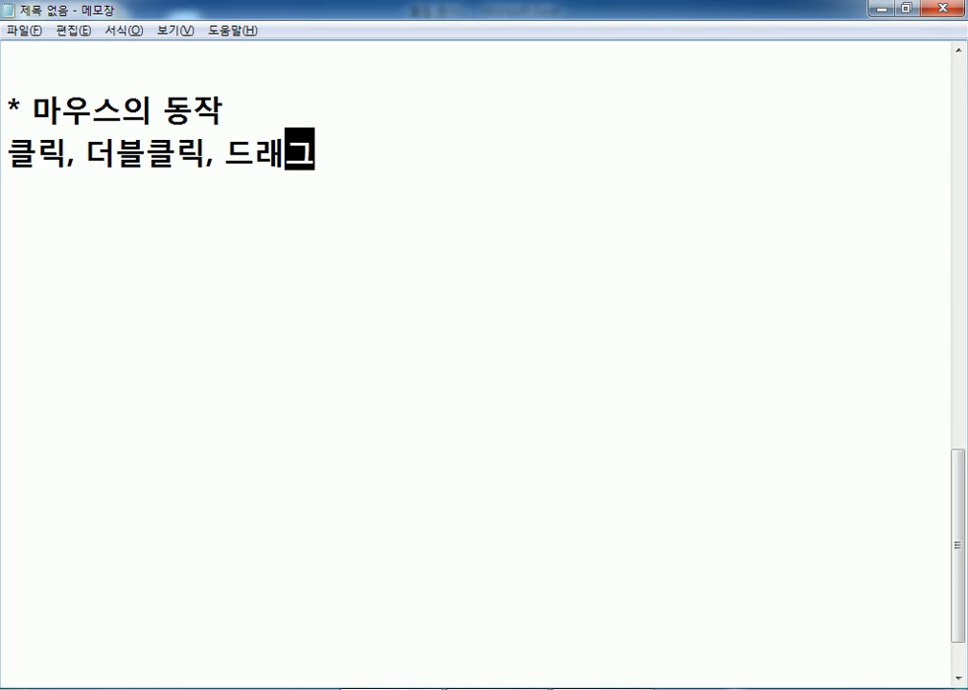
text(,)
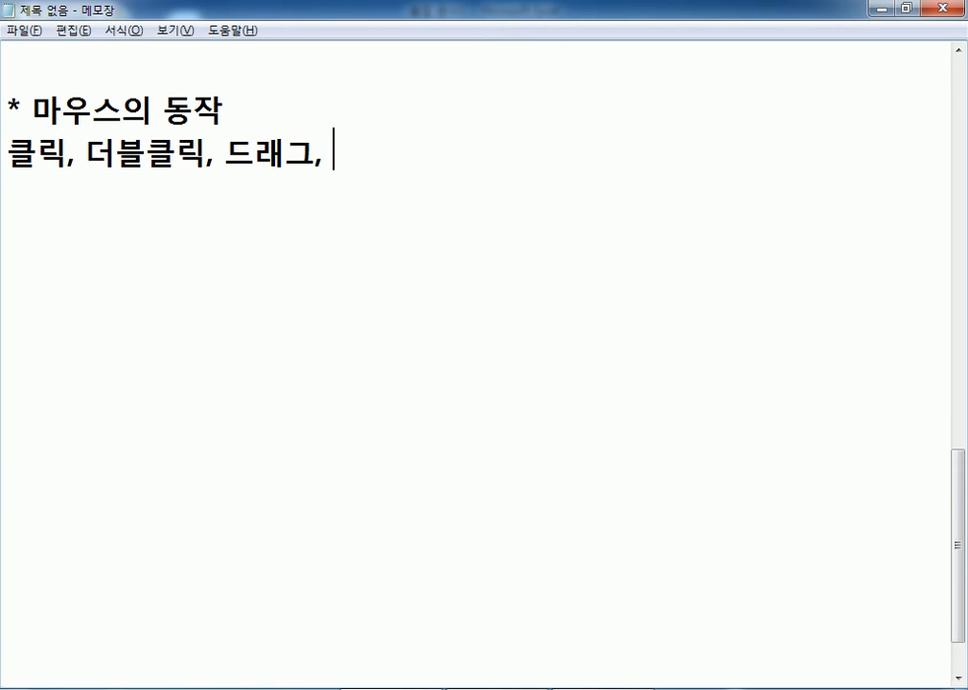
- Continue the line with '바로가기 메뉴(우클릭, 마/오) = Context Menu(컨텍스트 메뉴)'
text(바로가기 메)
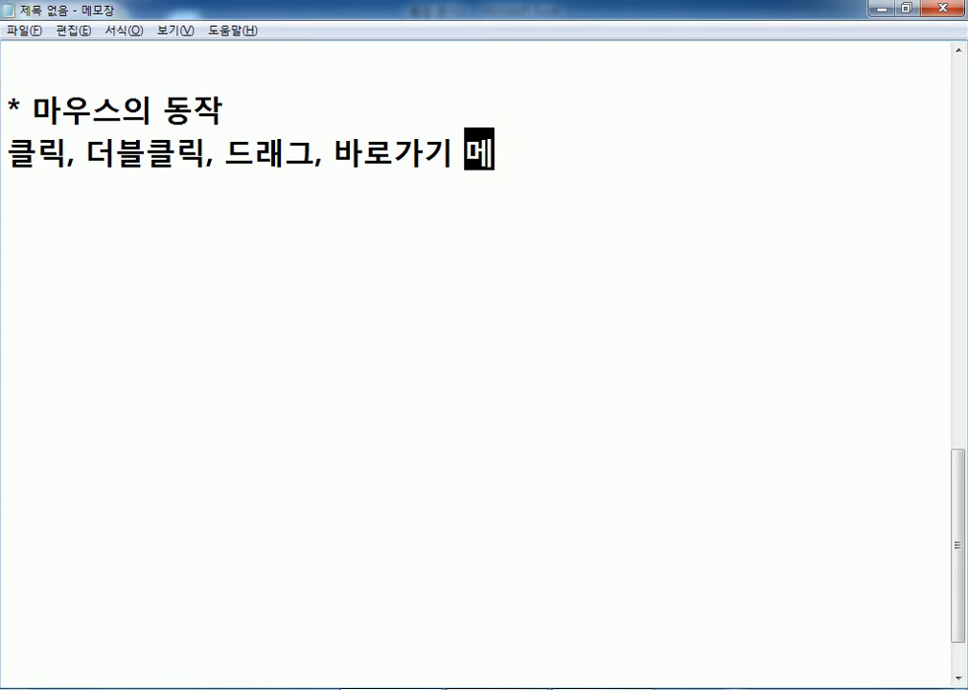
text(뉴()
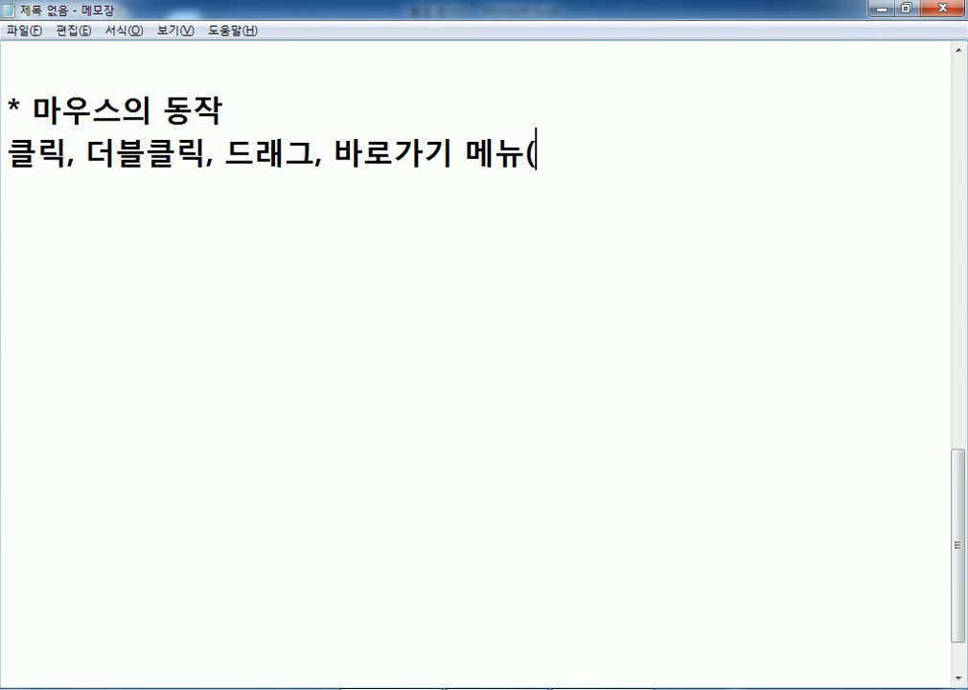
text(우클릭, )
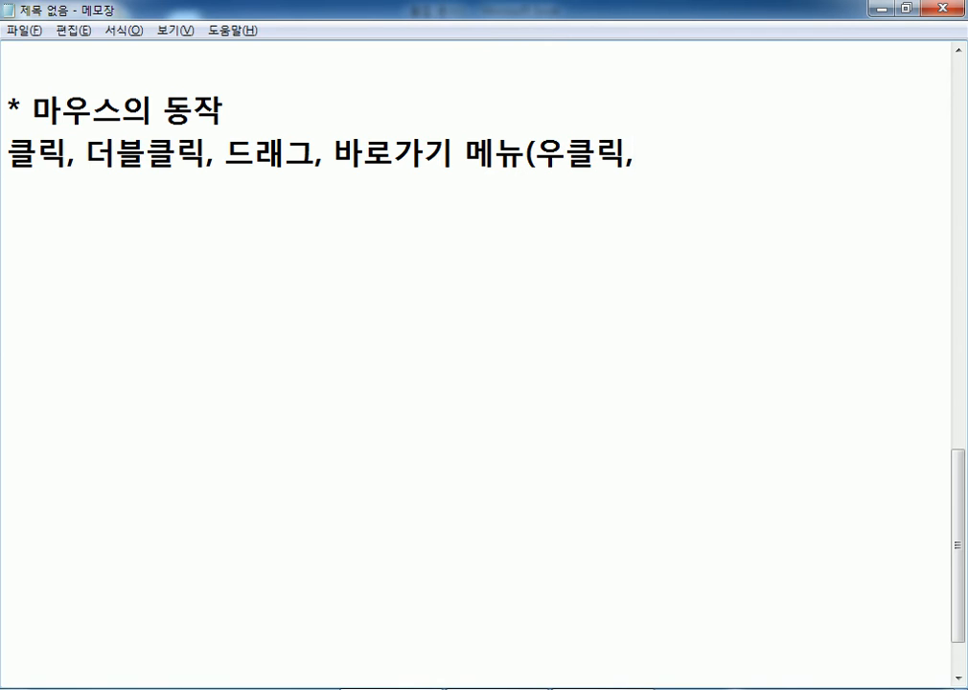
text(마/오)
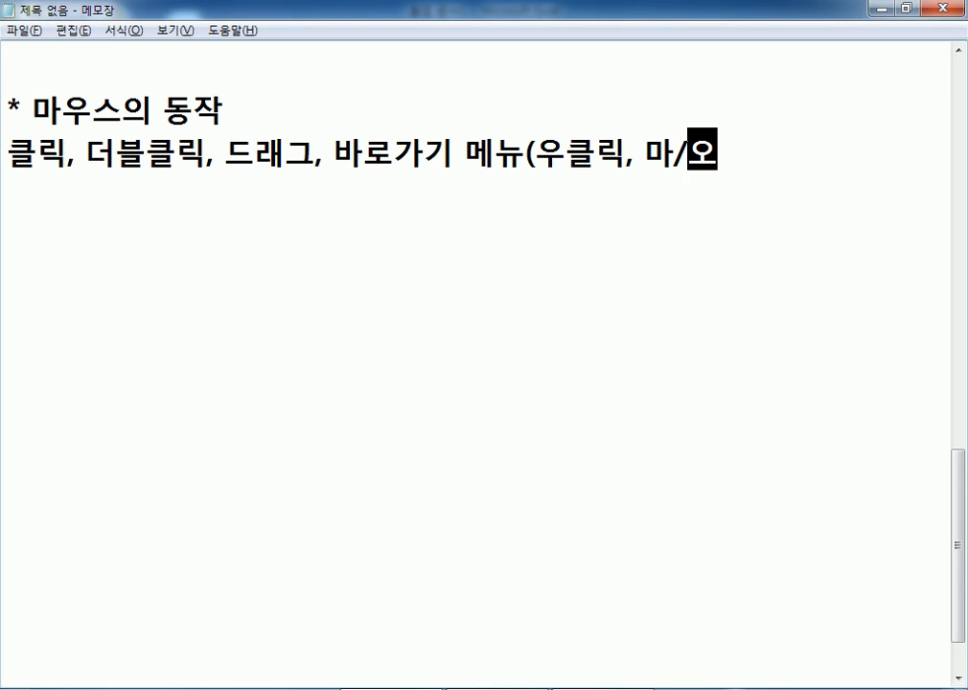
text())
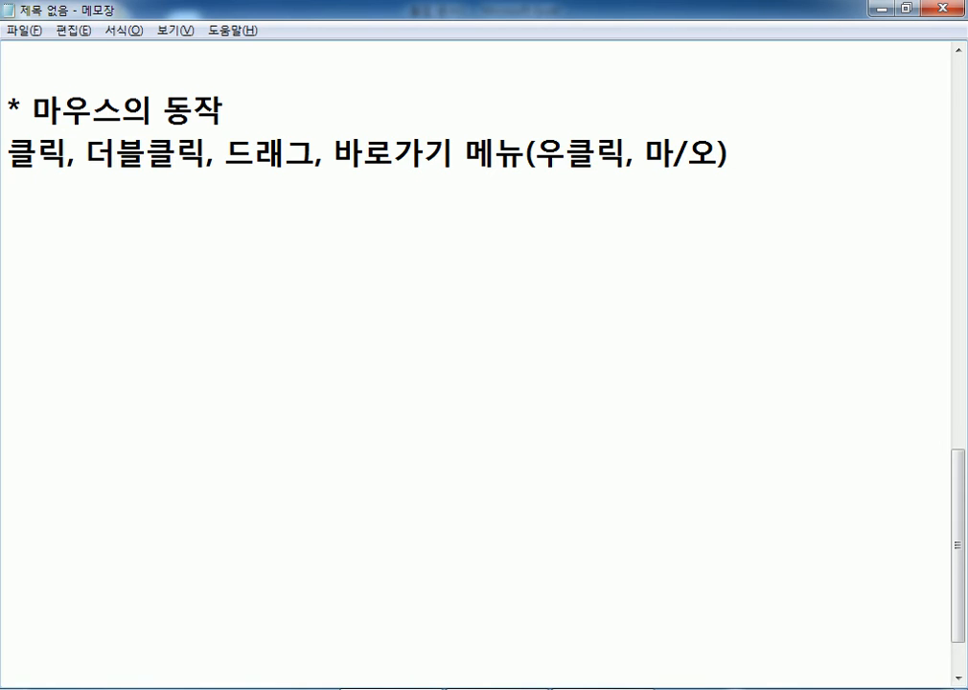
text( = Co)
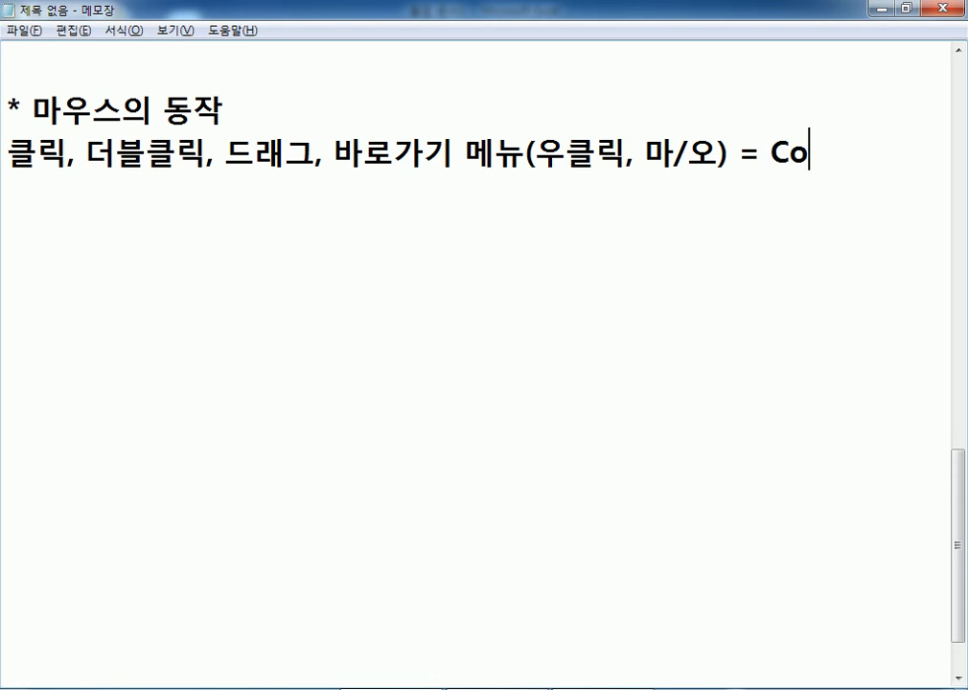
text(ntext Me)
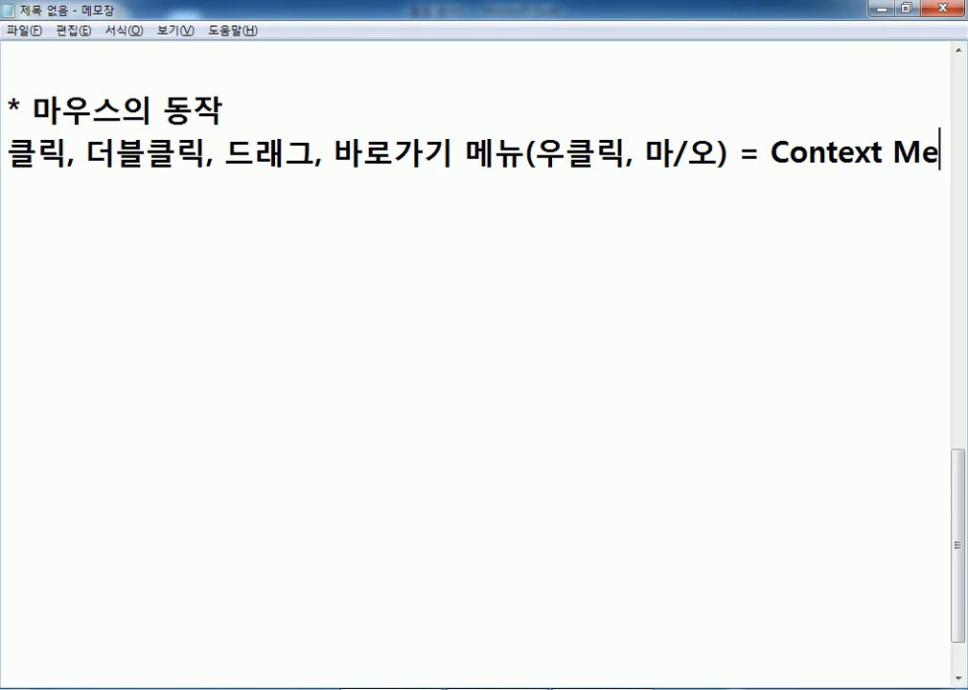
text(nu(컨테ㅐ)
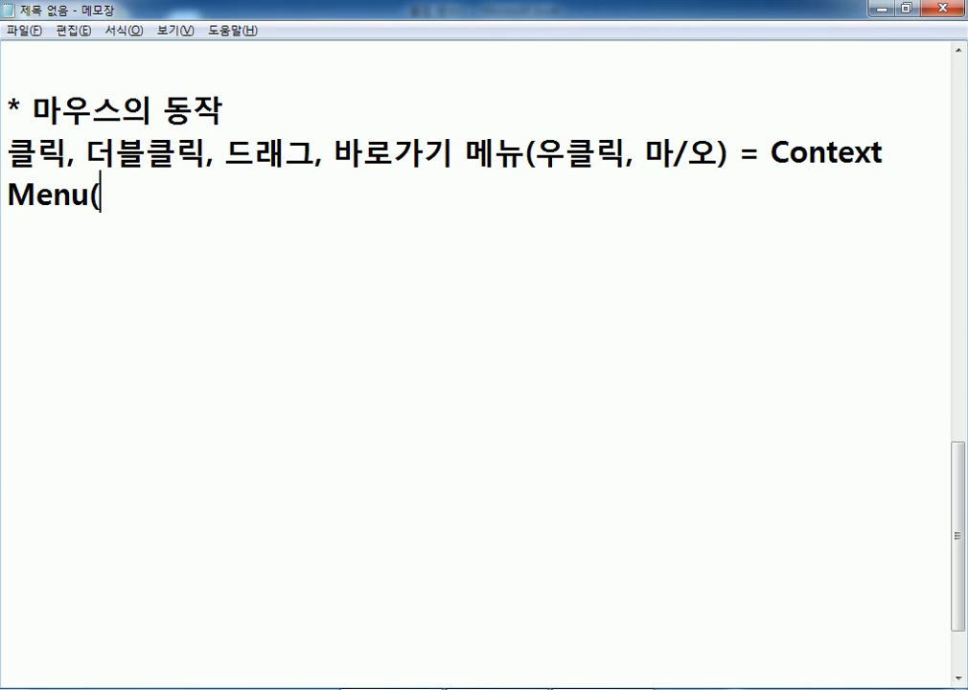
key(BackSpace)
key(BackSpace)
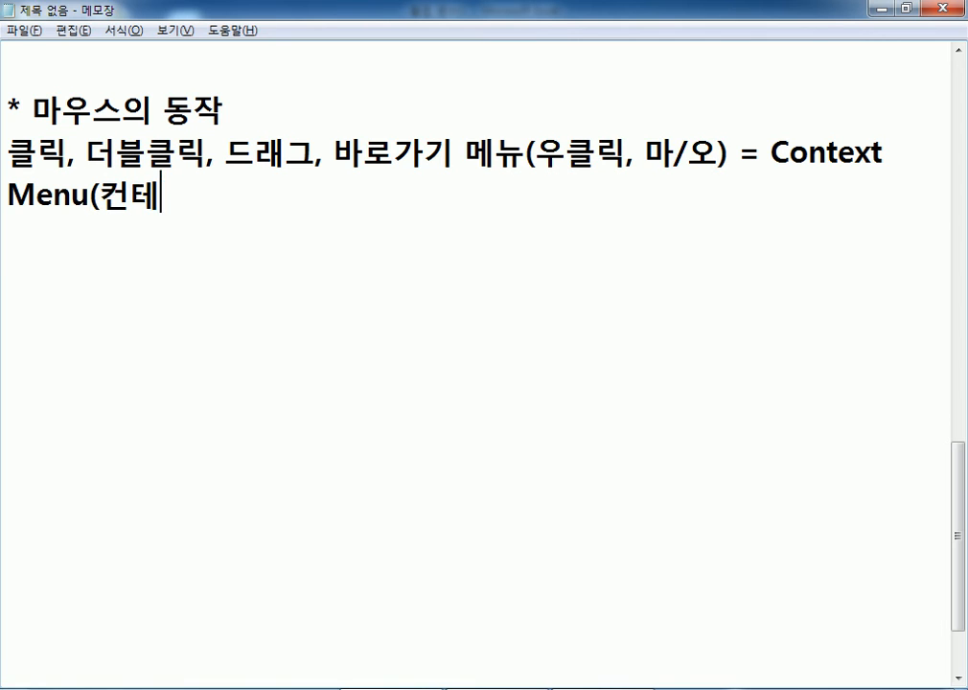
text(텍슽)
text(트 메뉴))
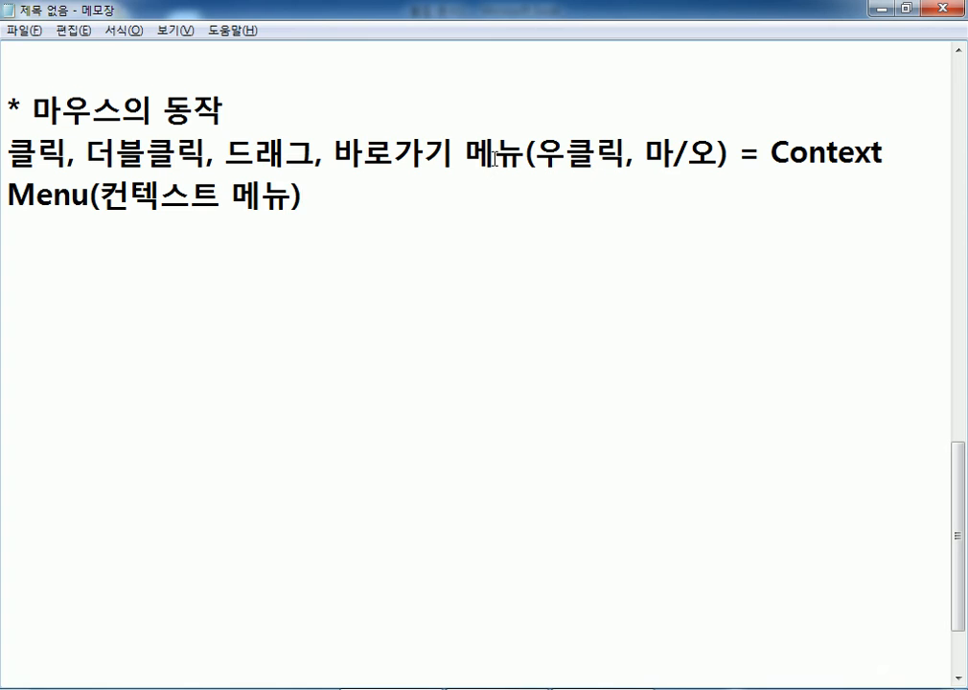
- Demonstrate drag-selecting words and the shortcut menu, then bring the Excel workbook forward
drag(333, 152, 525, 154)
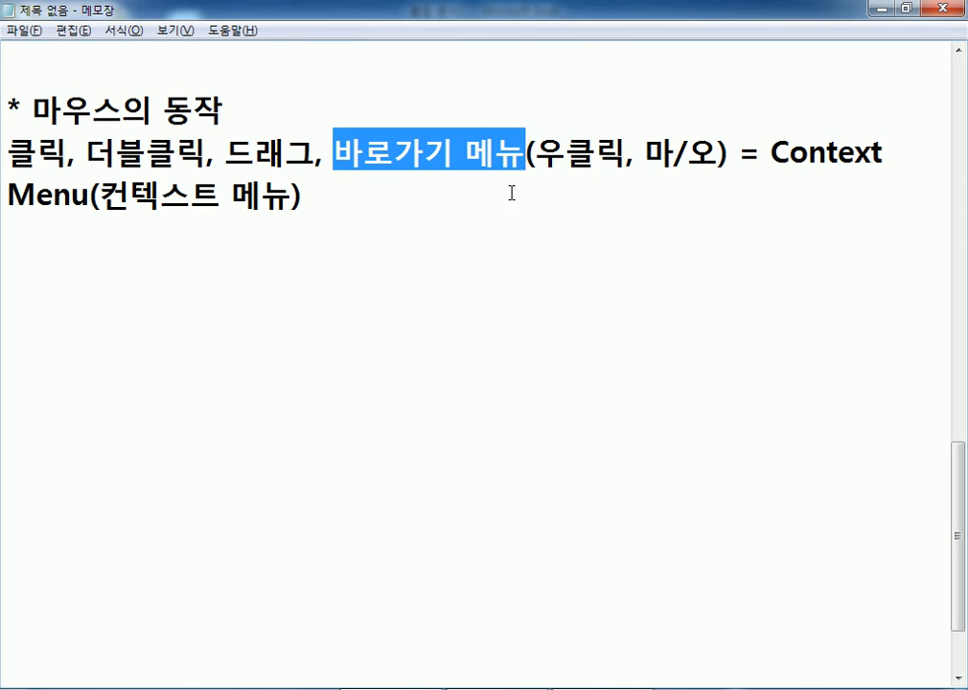
click(438, 211)
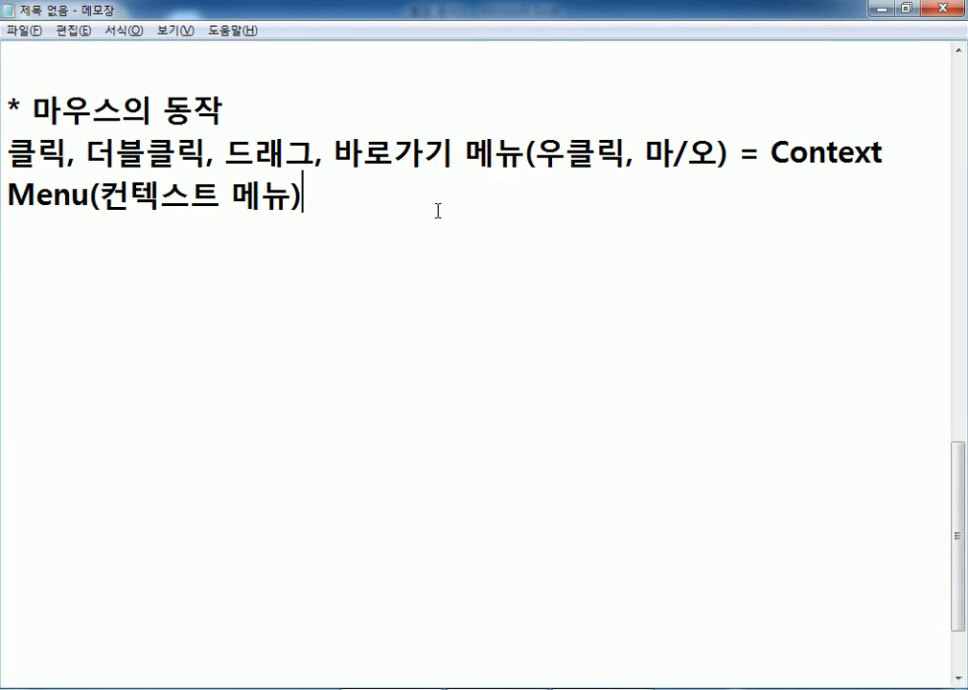
right_click(326, 204)
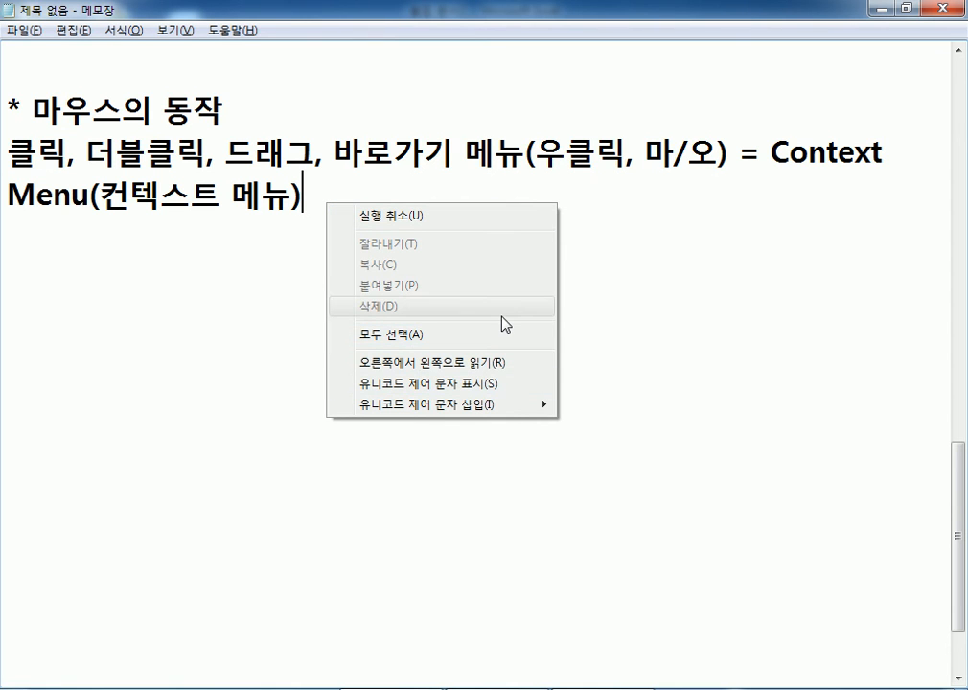
click(239, 296)
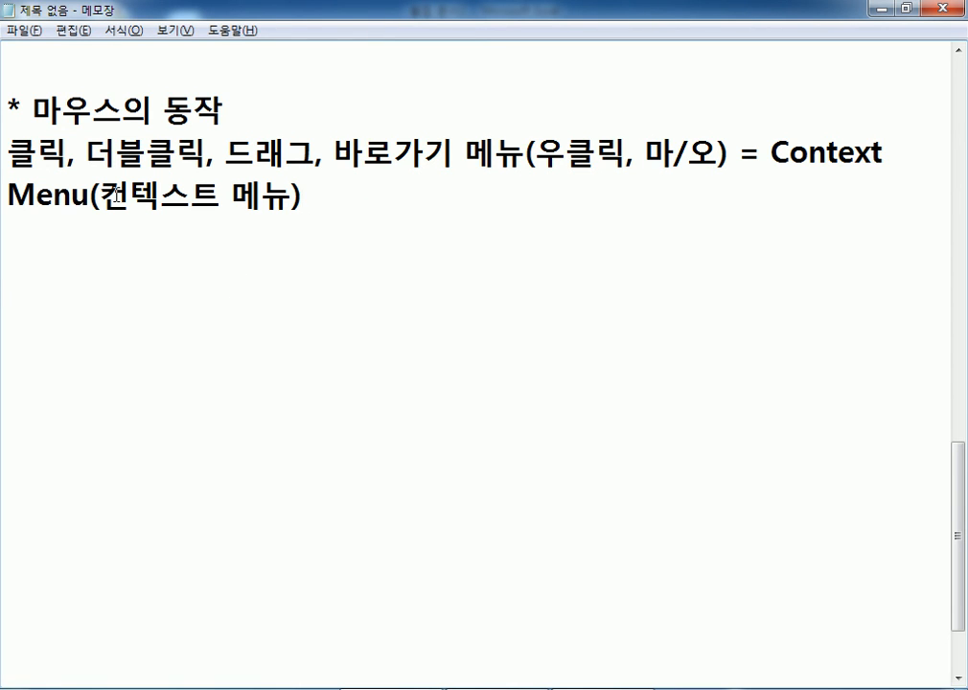
drag(67, 154, 7, 157)
drag(117, 153, 285, 153)
drag(358, 150, 457, 151)
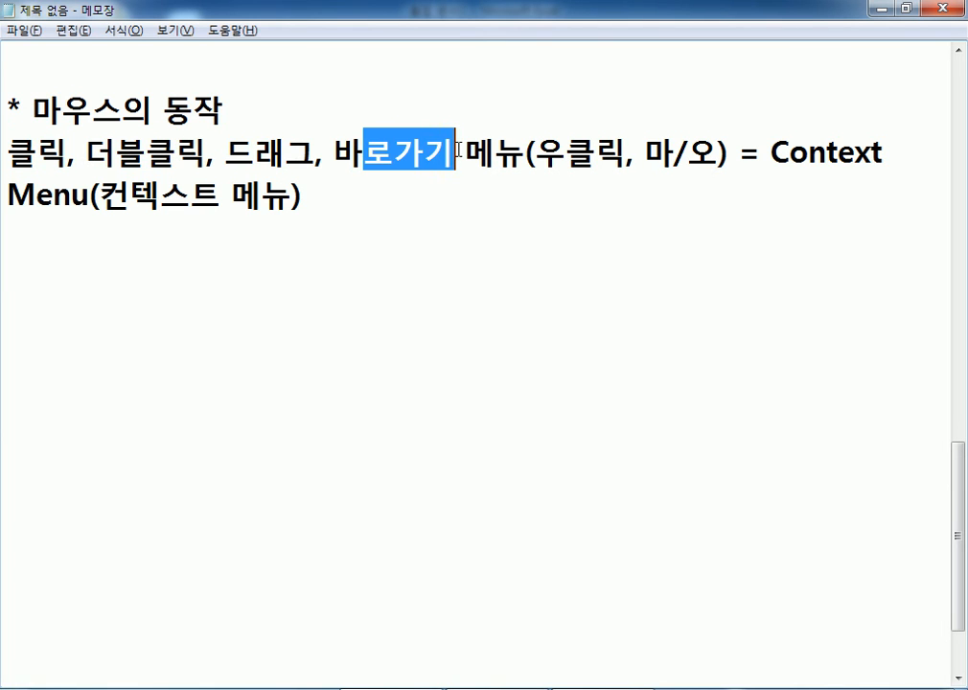
click(410, 210)
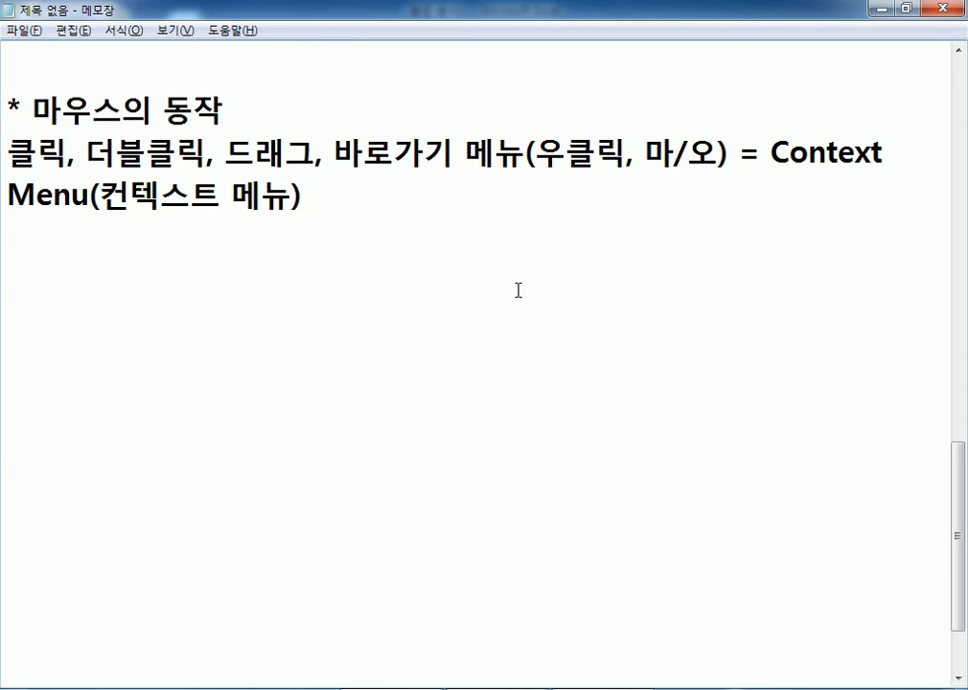
scroll(518, 290, up, 5)
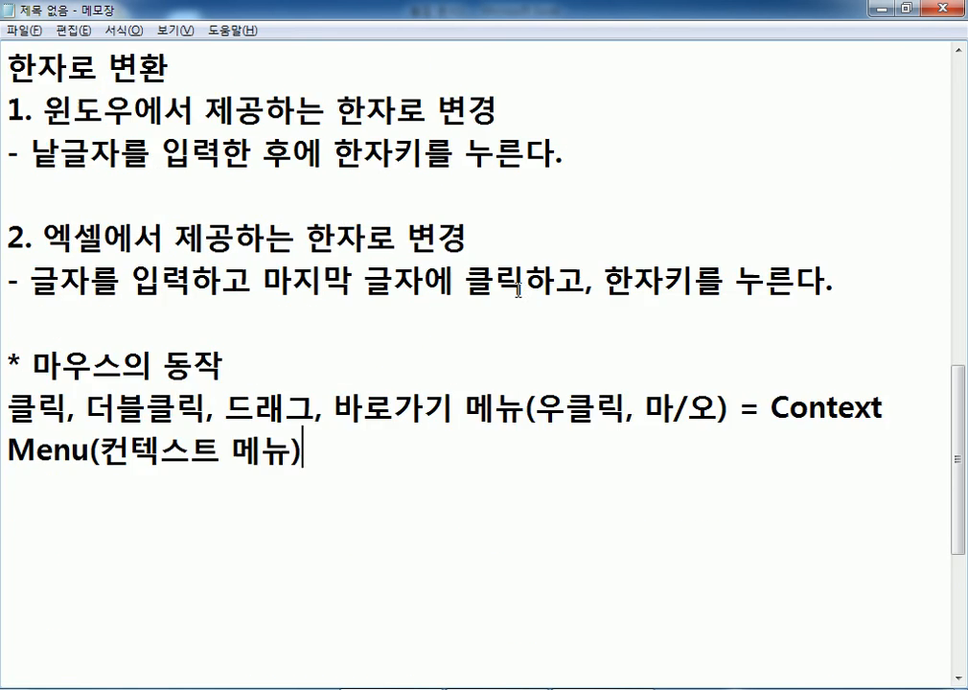
scroll(518, 290, down, 3)
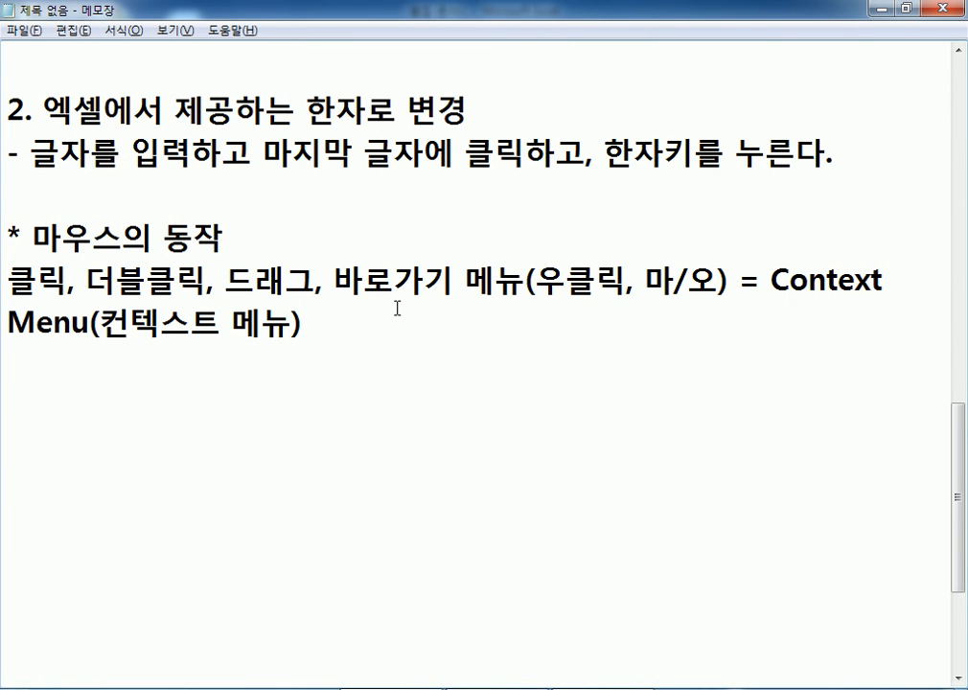
right_click(603, 688)
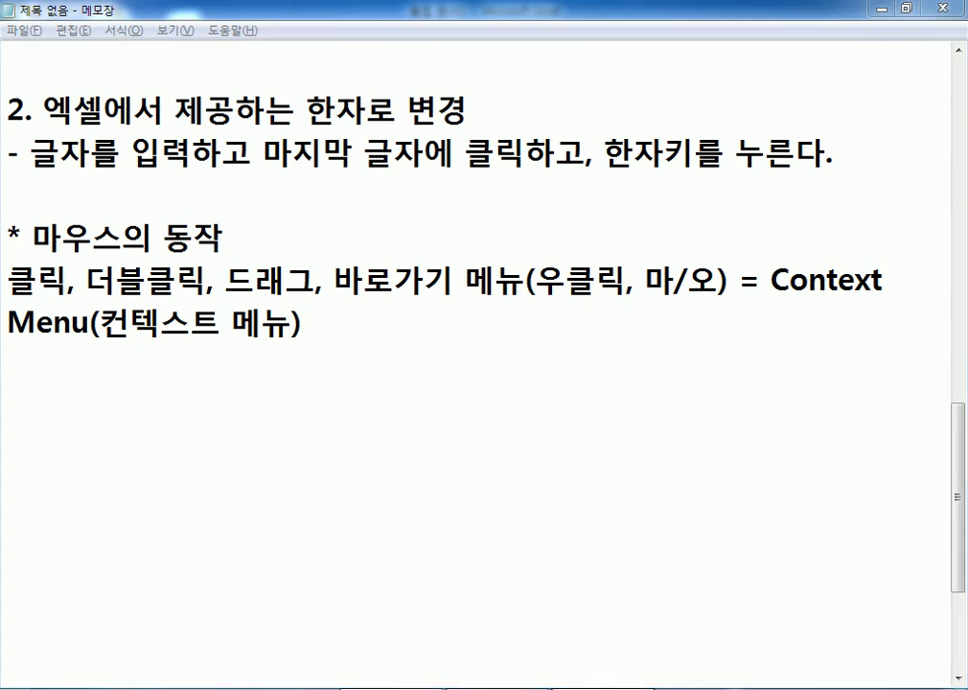
click(603, 688)
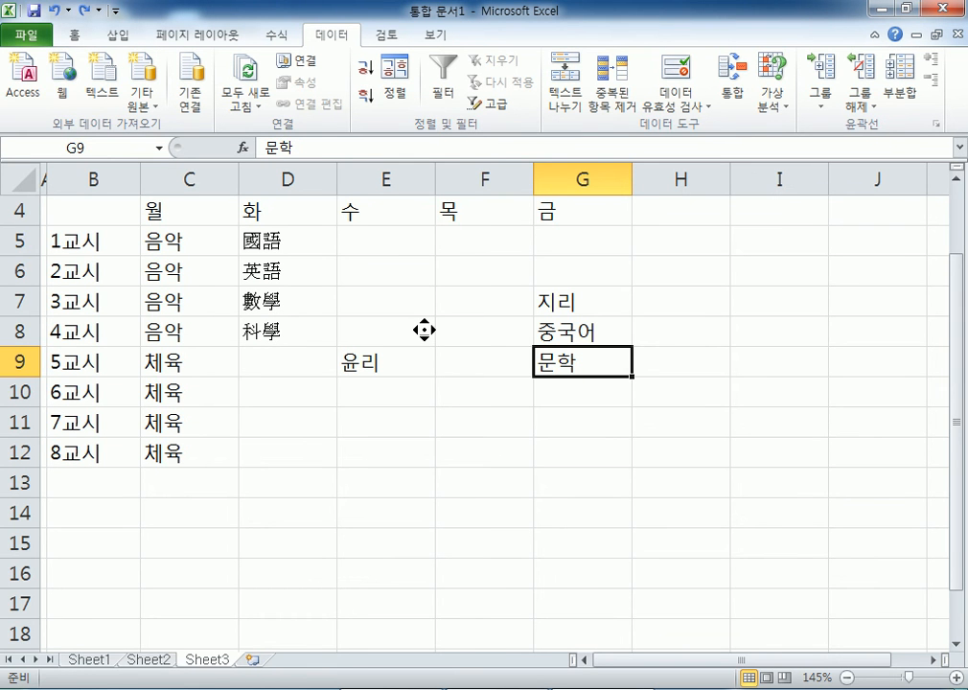
scroll(422, 351, down, 1)
scroll(522, 373, right, 1)
scroll(523, 373, right, 1)
scroll(376, 365, left, 2)
scroll(405, 436, down, 1)
scroll(423, 506, down, 20)
scroll(430, 165, up, 5)
scroll(430, 165, up, 20)
scroll(426, 365, down, 1)
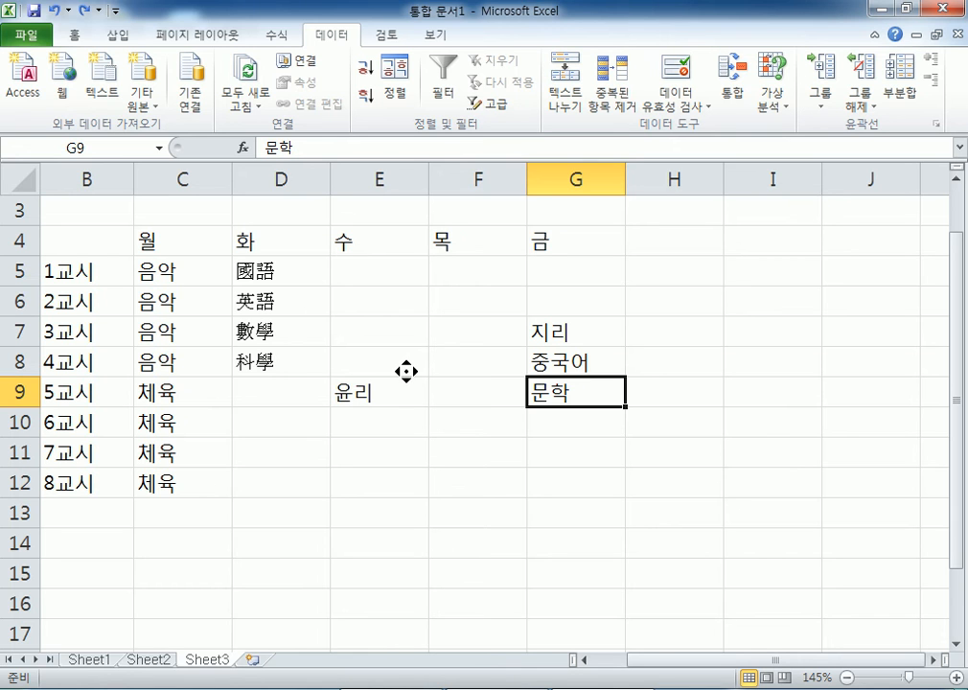
scroll(407, 371, down, 2)
scroll(401, 400, down, 2)
scroll(401, 400, down, 2)
scroll(441, 382, right, 1)
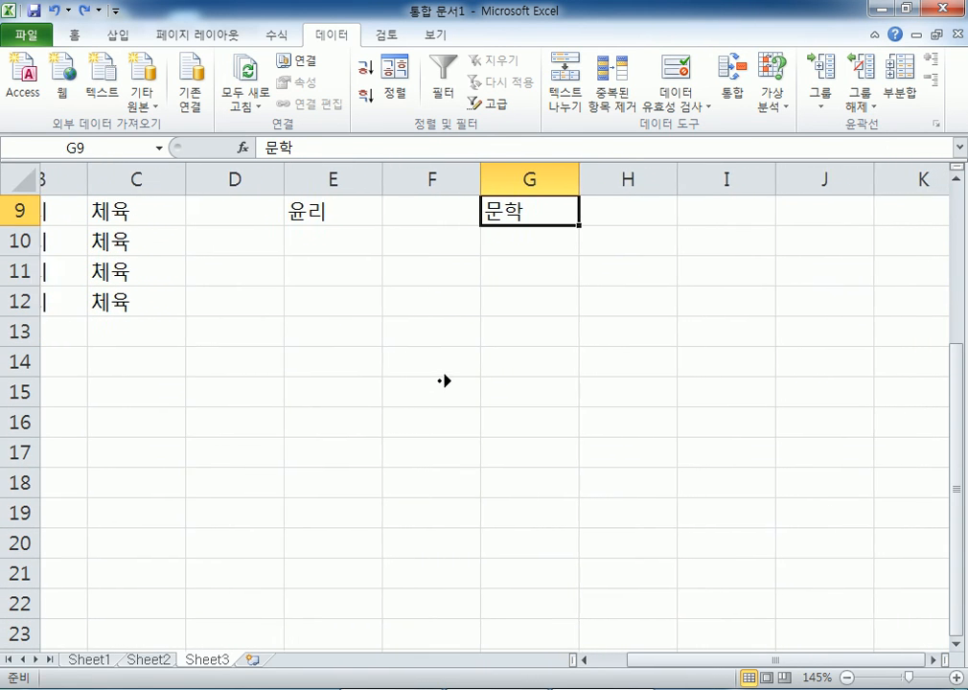
scroll(443, 380, right, 1)
scroll(402, 371, down, 2)
scroll(410, 371, left, 1)
scroll(453, 372, right, 3)
scroll(406, 404, down, 2)
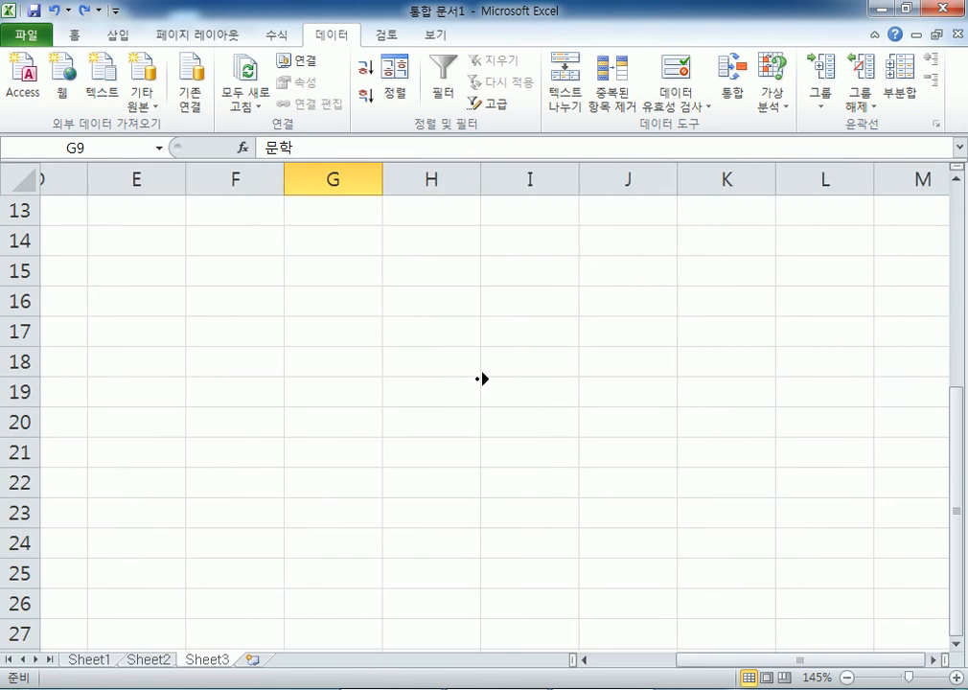
scroll(416, 400, down, 1)
scroll(519, 376, right, 20)
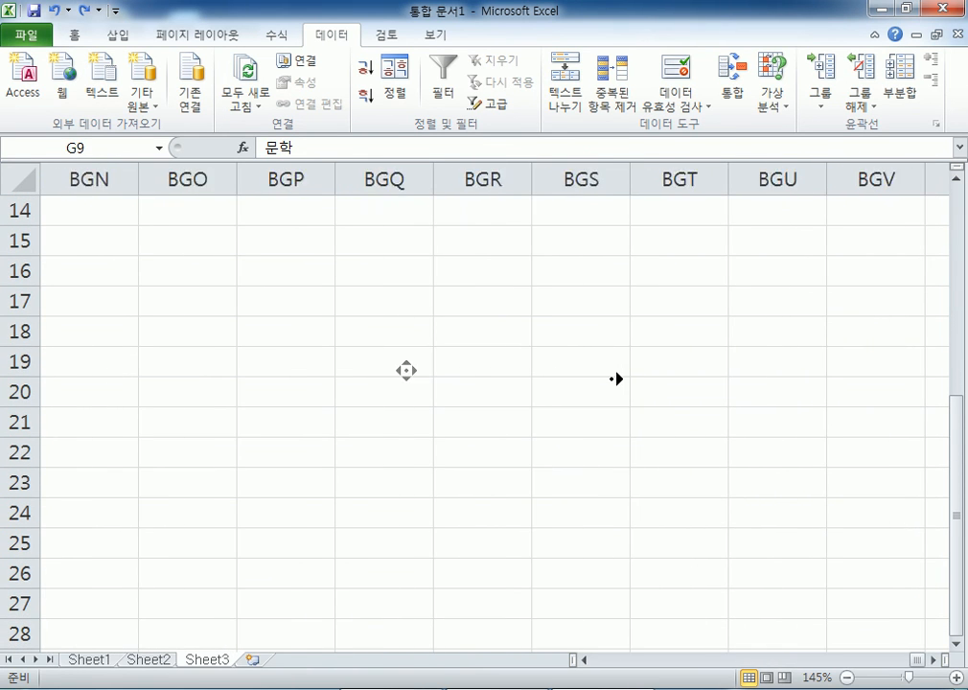
scroll(594, 375, right, 20)
scroll(528, 370, right, 3)
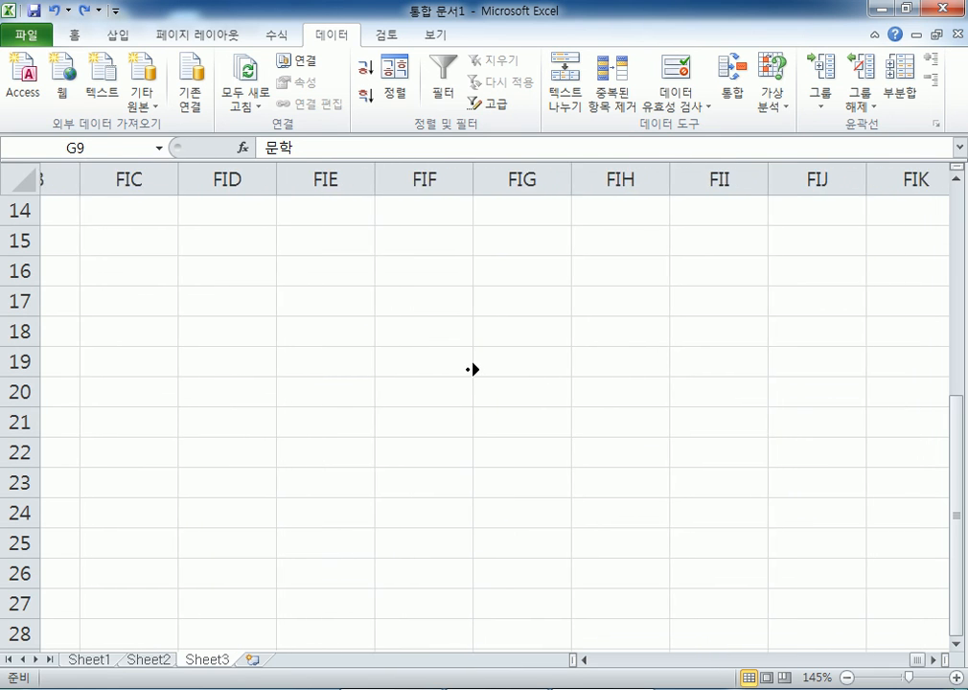
scroll(395, 362, right, 1)
scroll(367, 365, up, 1)
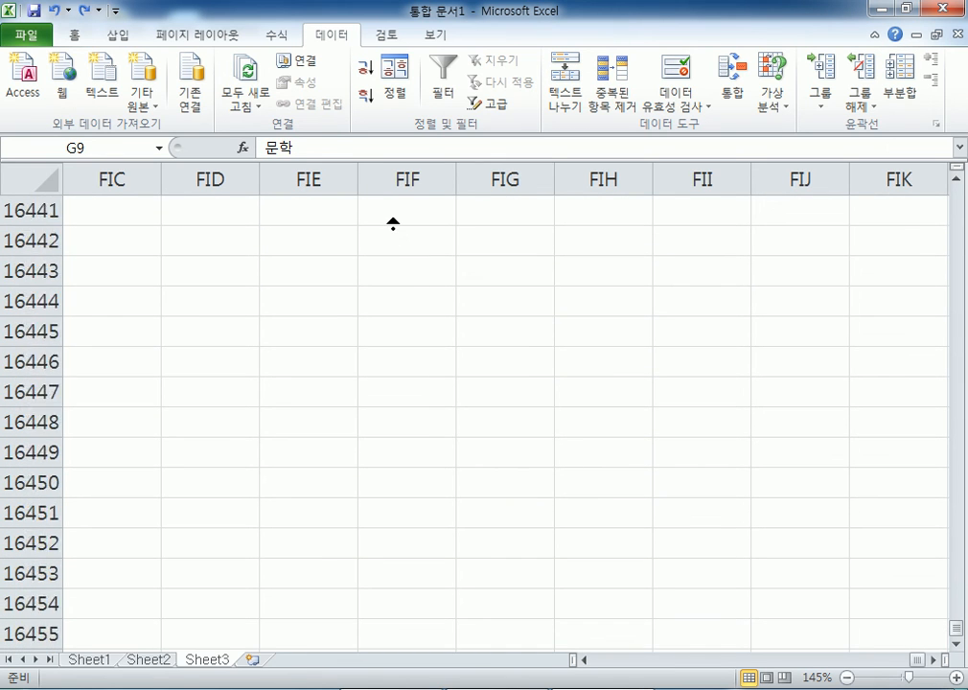
middle_click(407, 355)
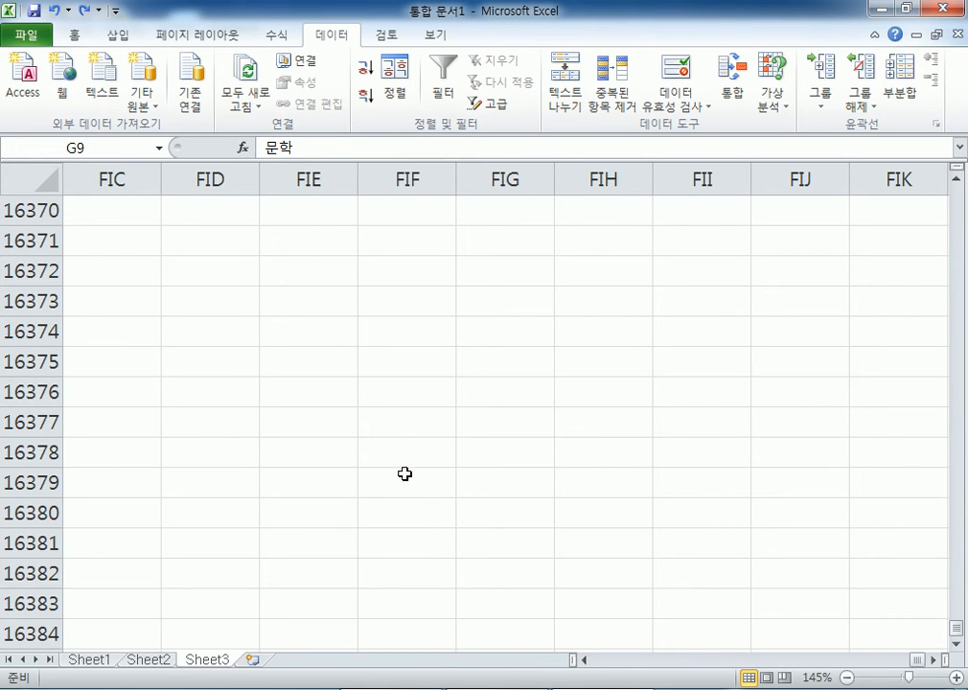
key(ctrl+Home)
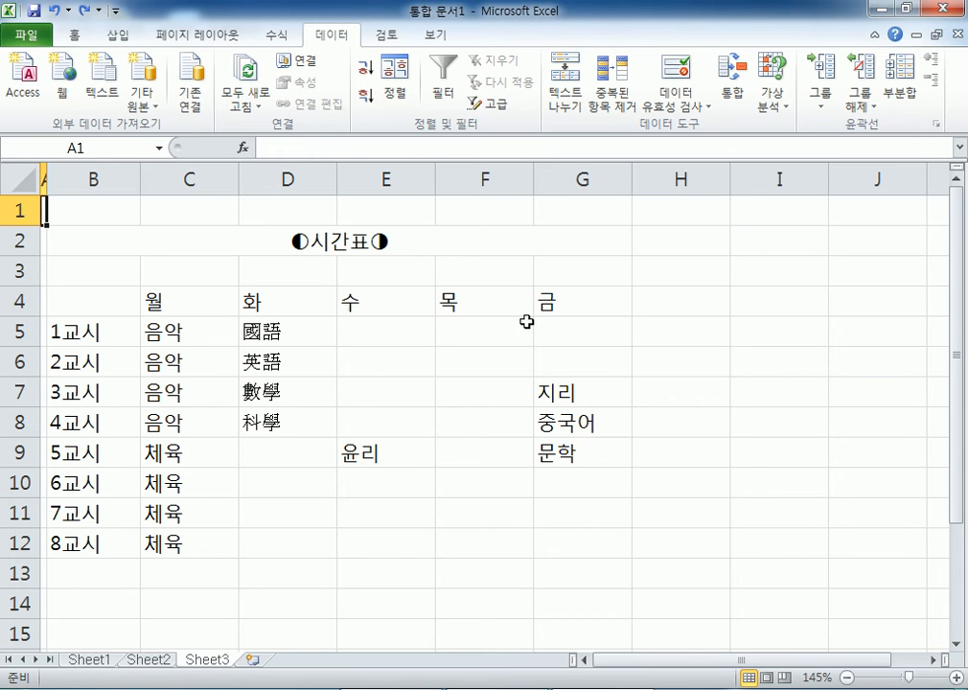
- Browse the Home, Insert, Page Layout, Formulas, Data, Review and View ribbon tabs
click(464, 342)
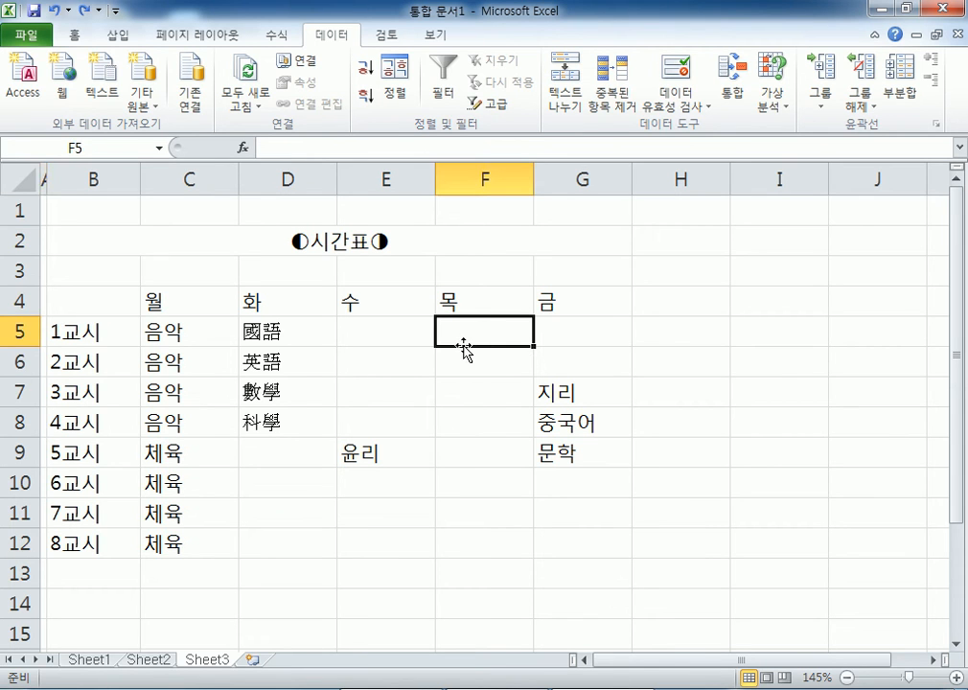
click(80, 36)
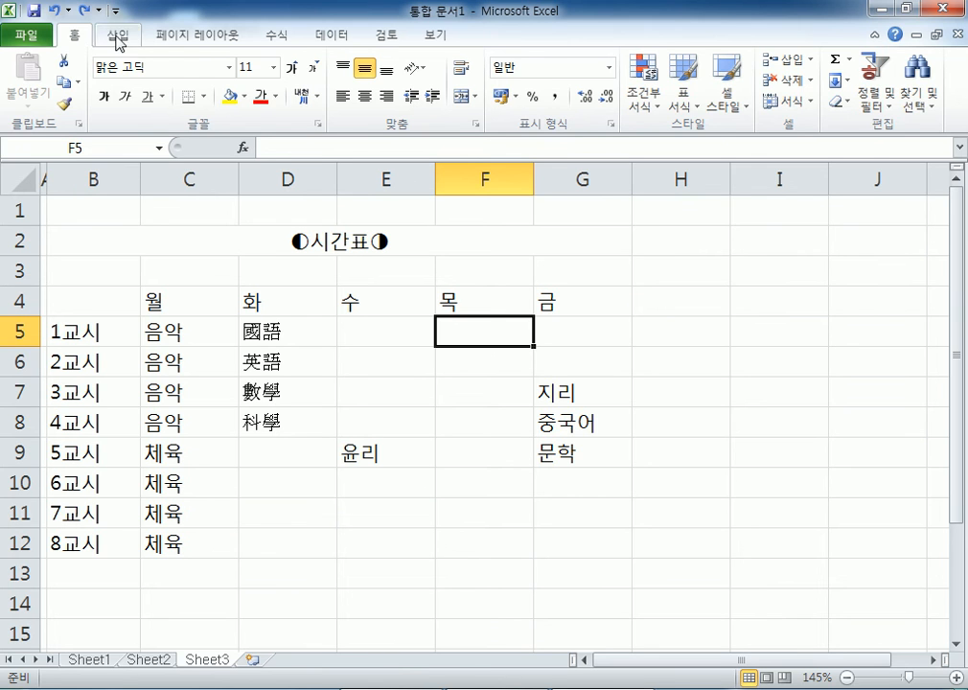
click(119, 36)
click(180, 37)
click(276, 36)
click(331, 36)
click(386, 37)
click(428, 36)
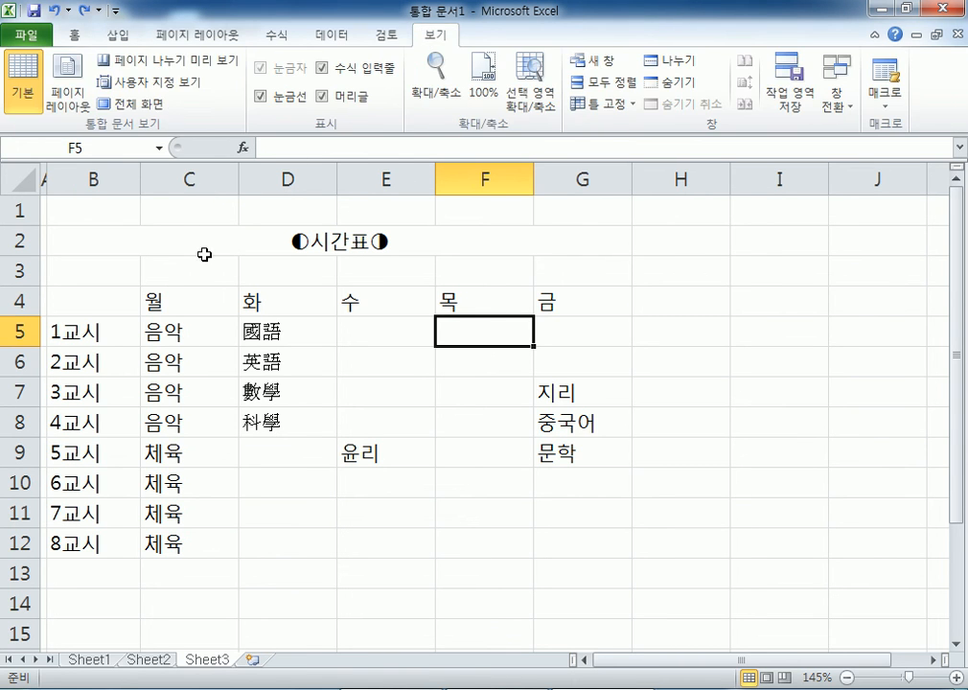
- Select the 문학 cell G9 with the Review (검토) commands showing
click(570, 458)
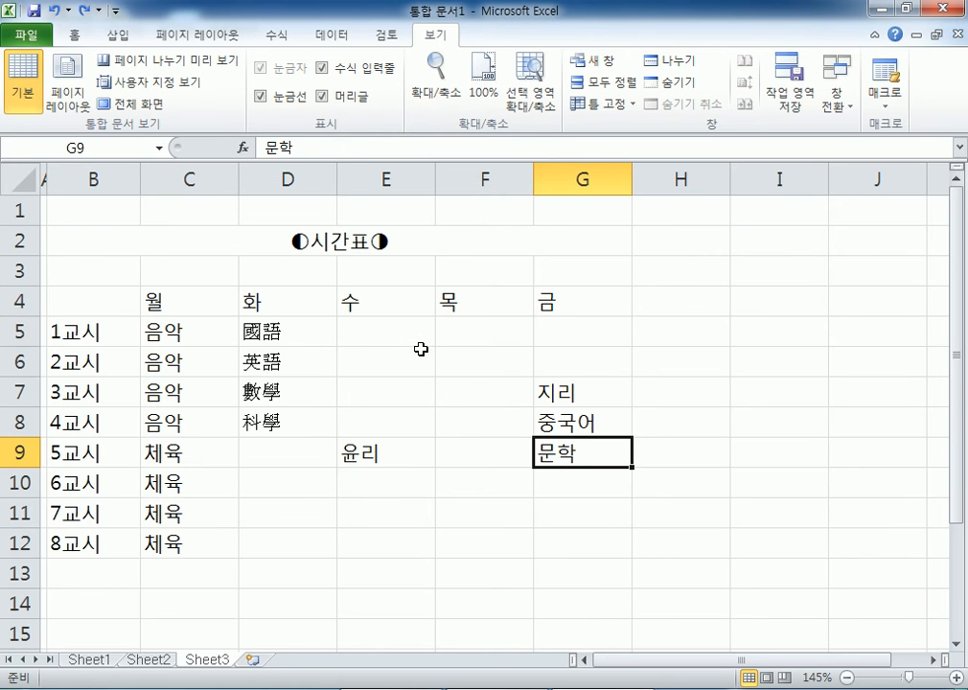
scroll(417, 348, down, 2)
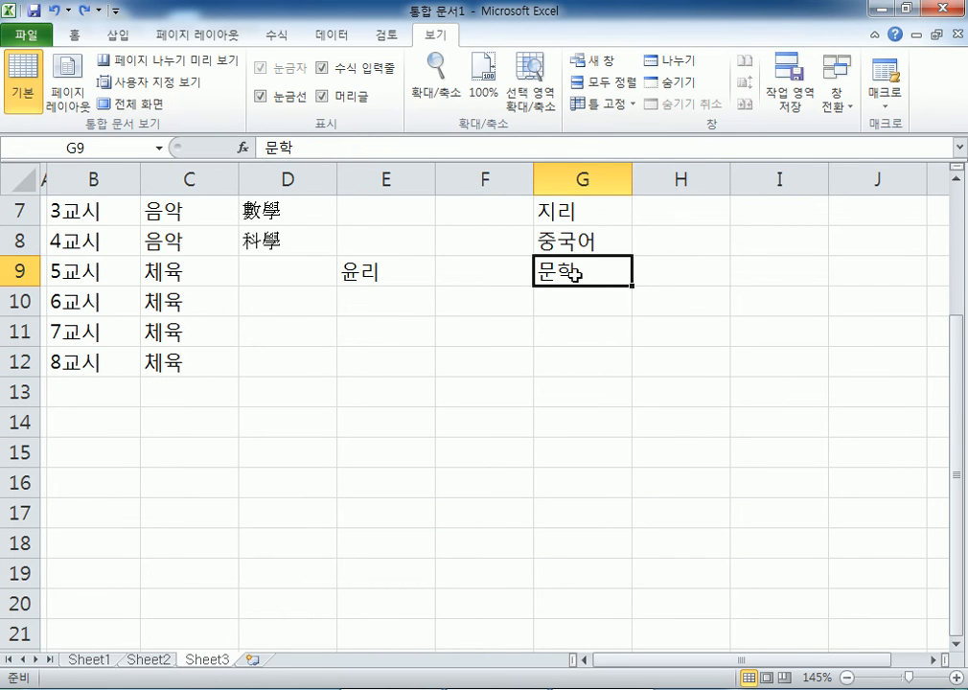
click(388, 37)
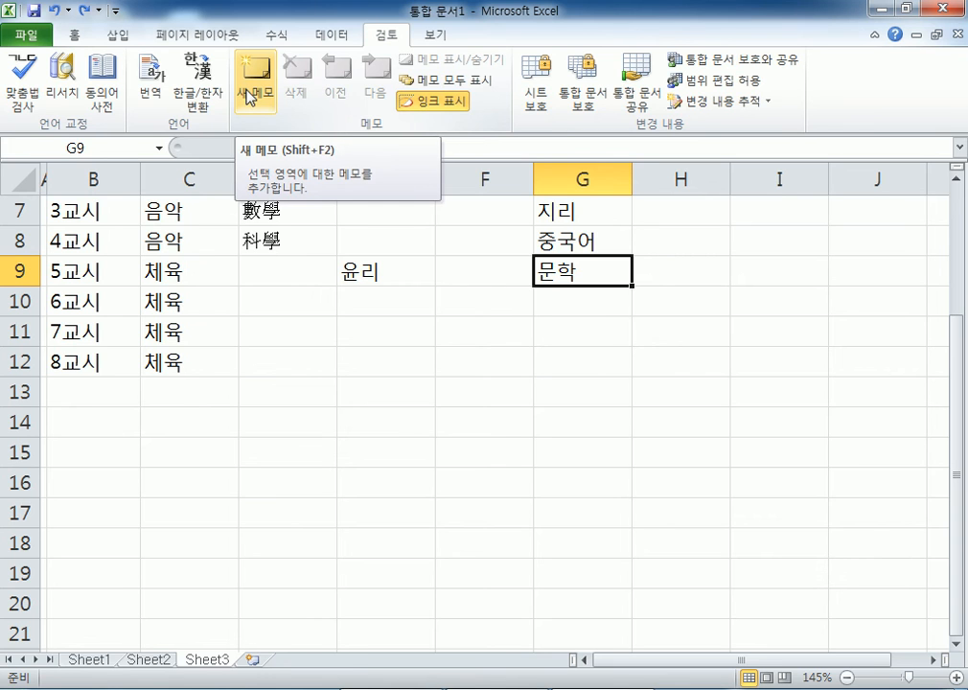
scroll(246, 96, up, 1)
scroll(297, 93, down, 1)
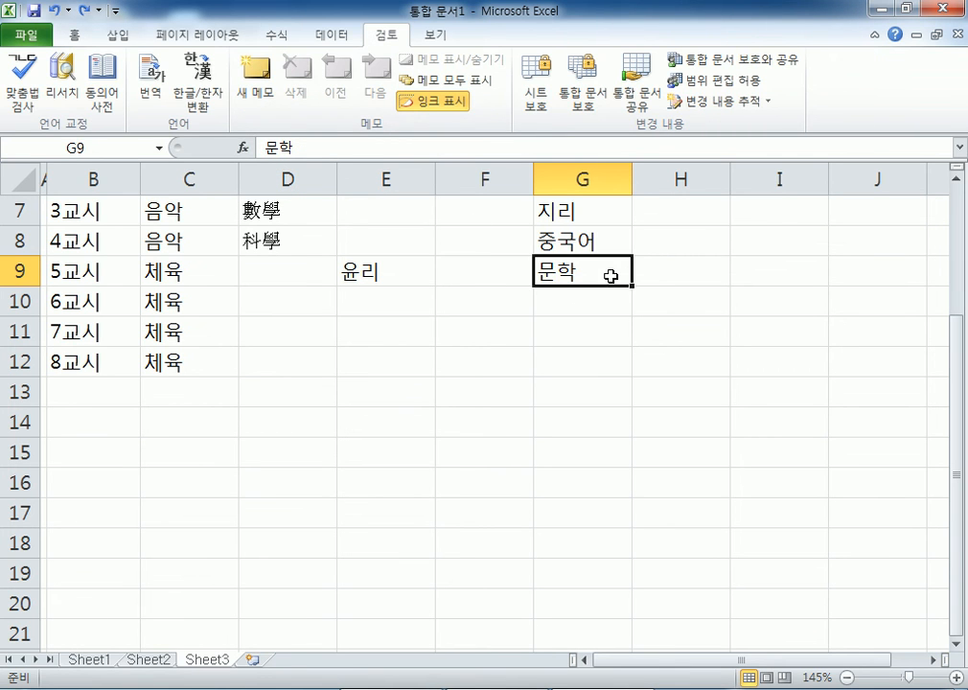
click(599, 323)
click(602, 276)
- Insert a comment on G9 reading '요즈음 문학시간이 즐겁다. 선생님이 무척 예쁘다. 나도 문학선생님이 되겠다.'
right_click(602, 276)
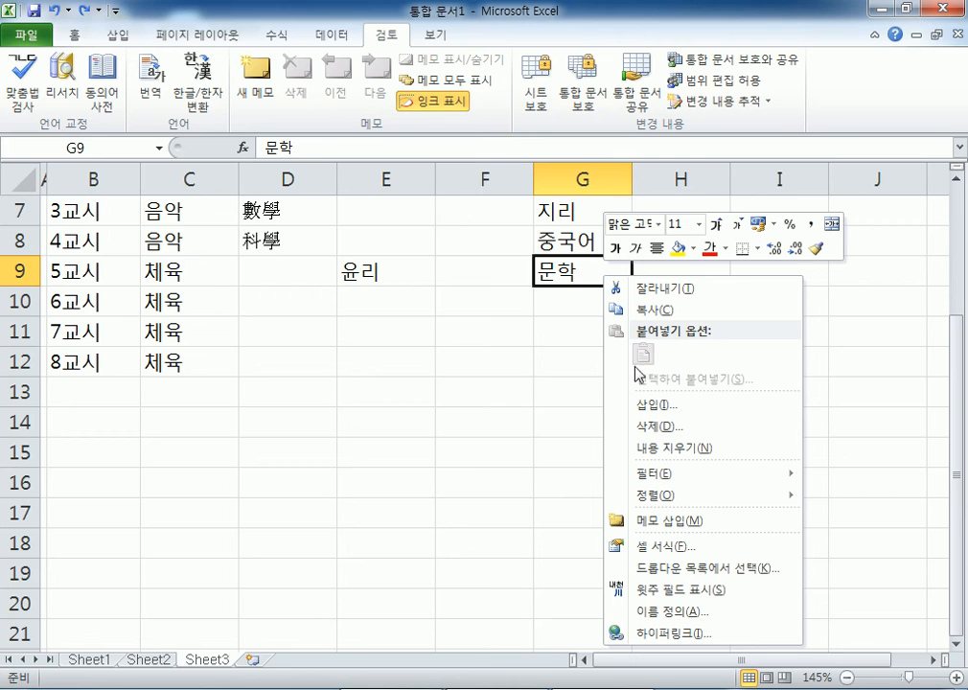
click(664, 522)
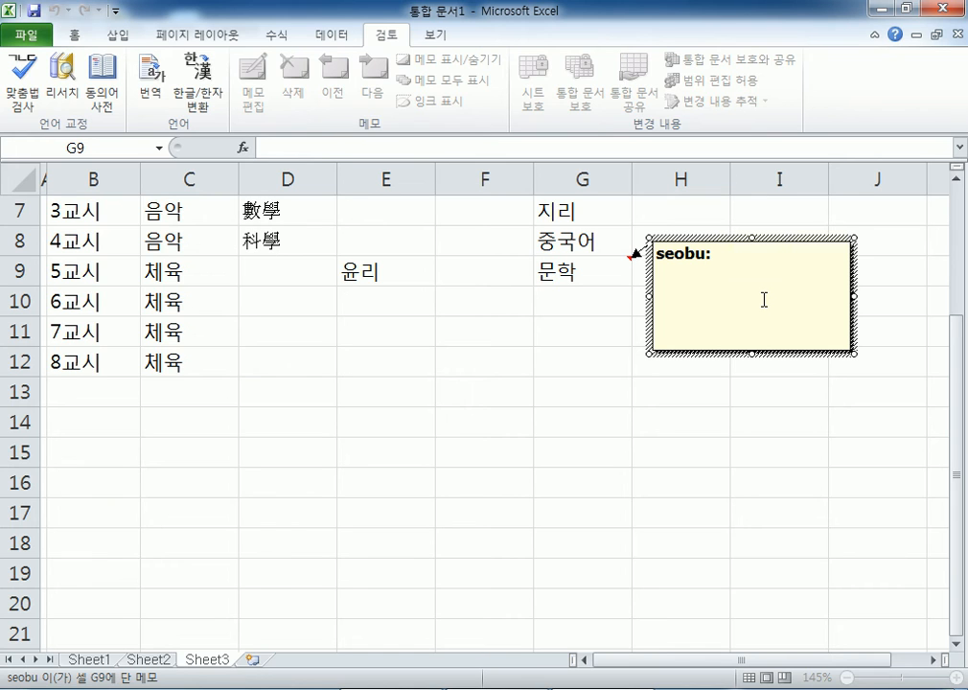
text(요즘)
key(BackSpace)
text(음 묻)
text(학시간이 즈)
text(ㄹ겁다.)
key(Return)
text(서ㄴ생이님이 무)
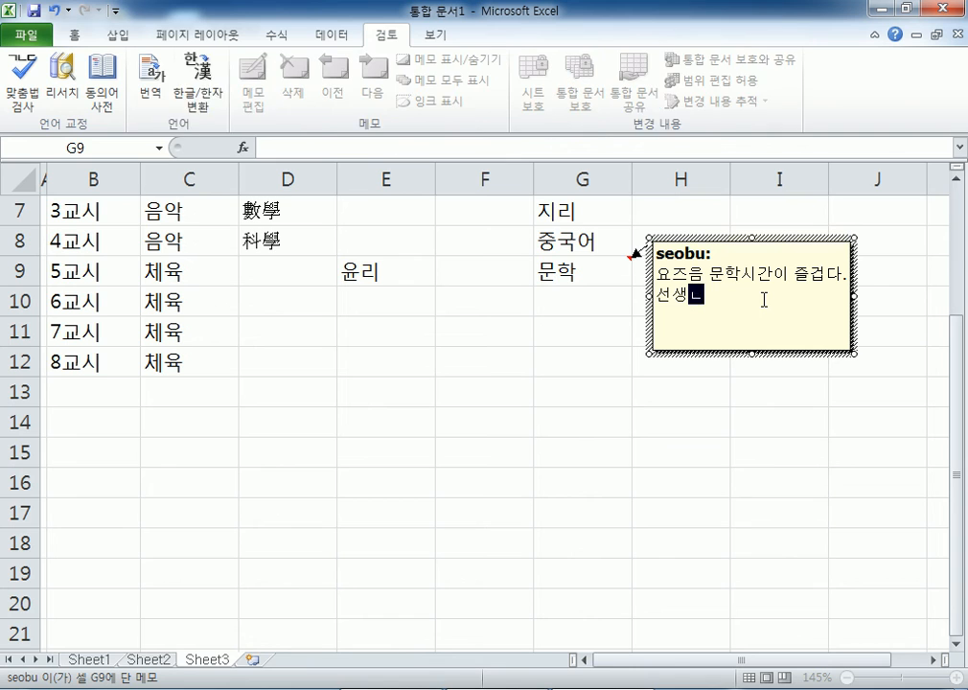
text(척 예쁘다.)
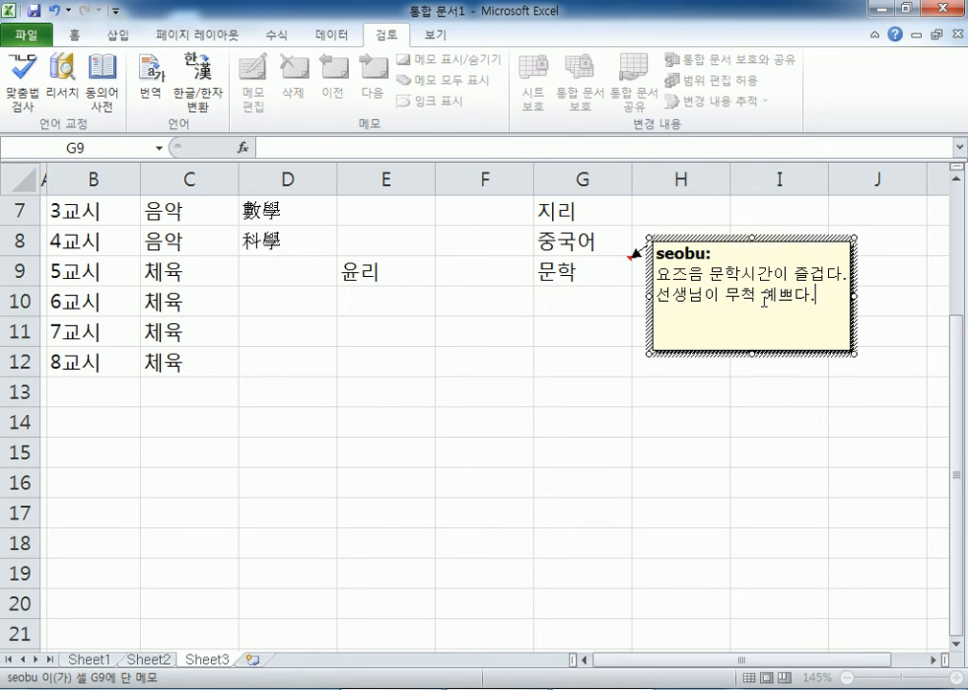
text(나도 문학)
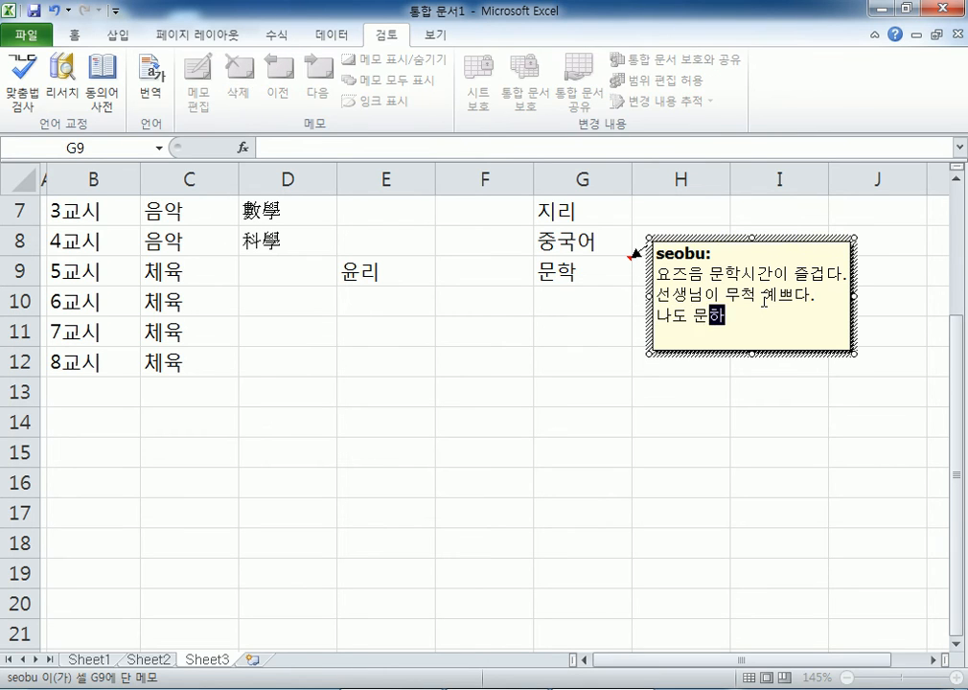
text(선생님 )
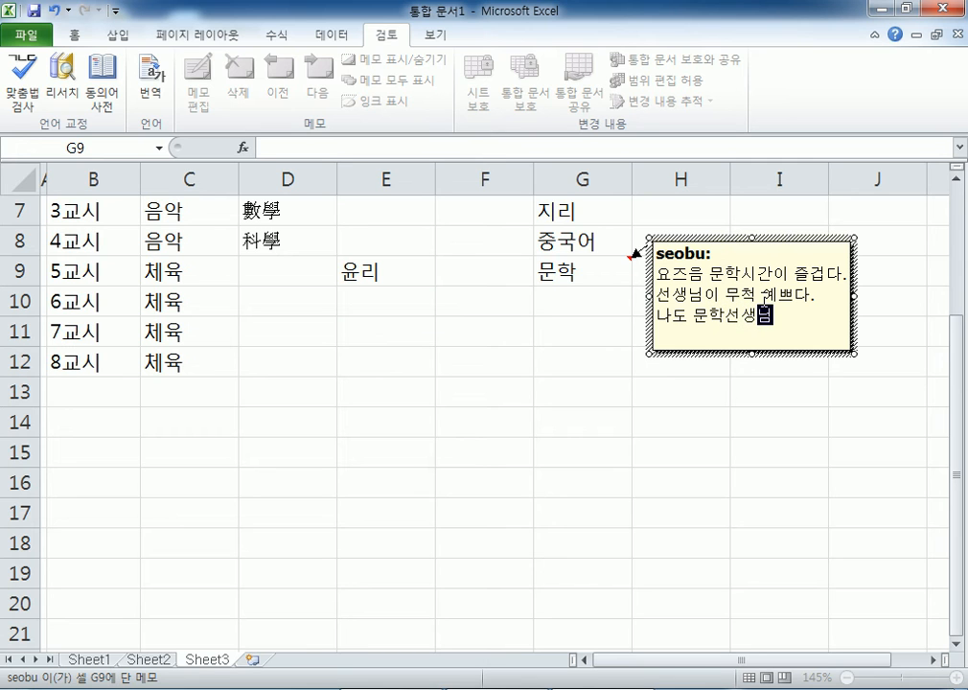
text(이 되)
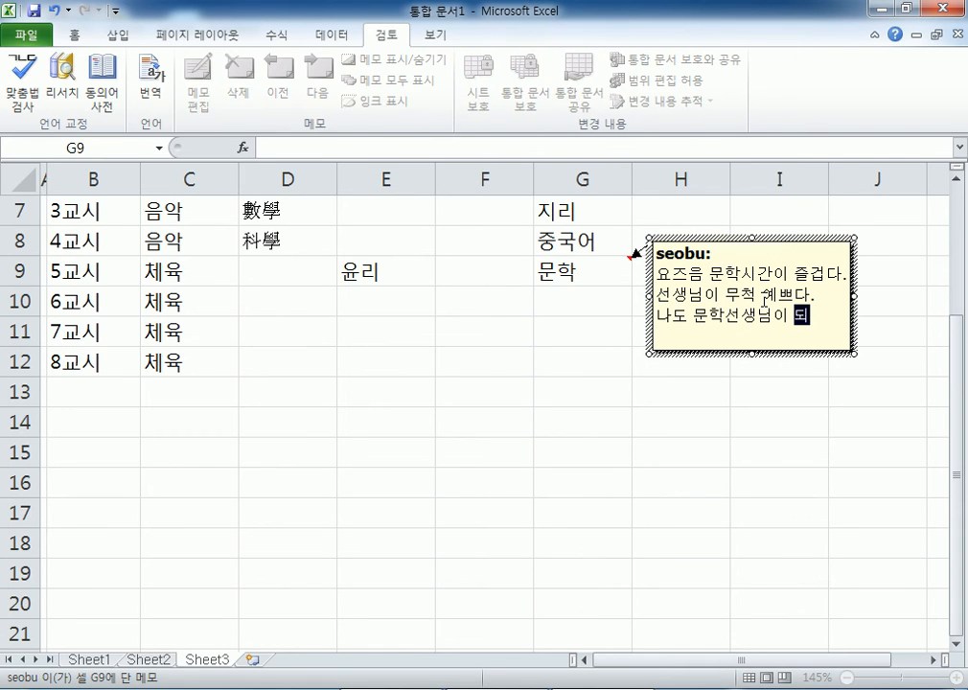
text(겠다.)
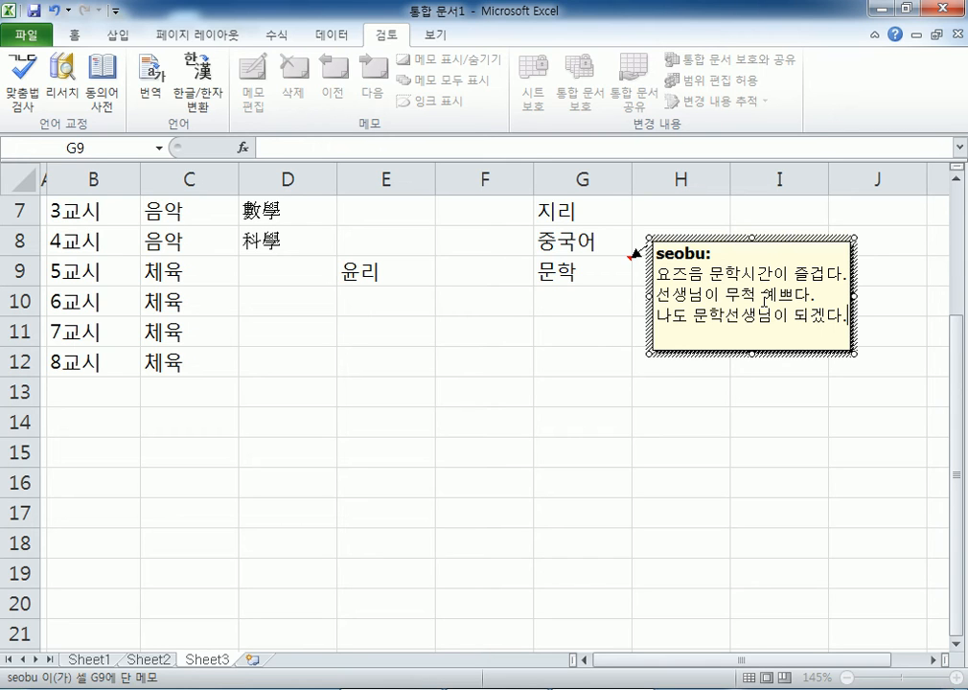
click(471, 329)
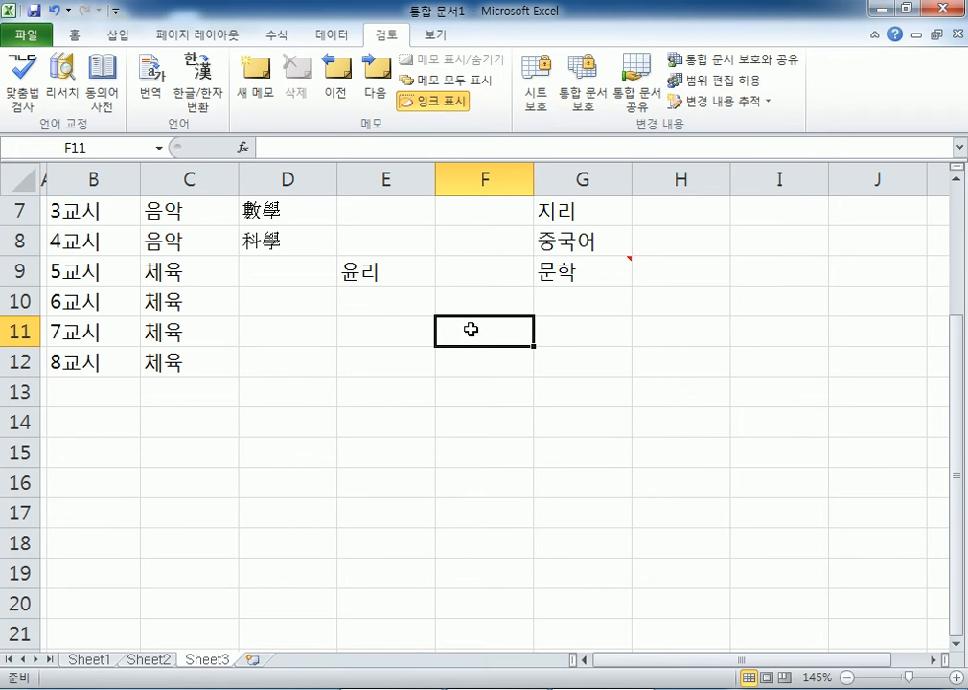
- Toggle Show All Comments on the Review tab with the 문학 cell G9 selected
scroll(471, 329, down, 3)
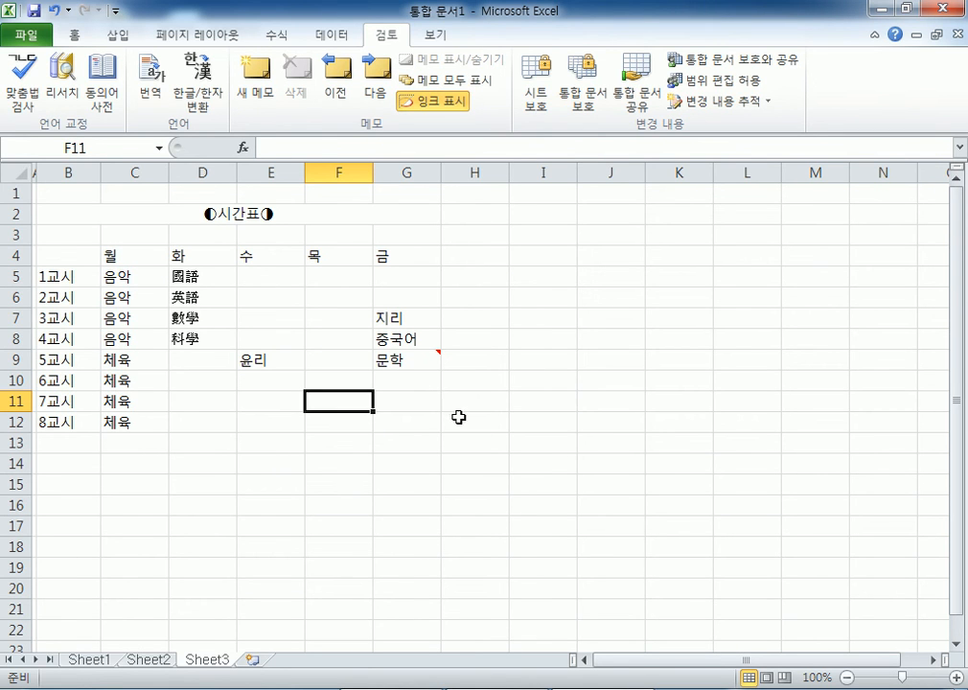
click(563, 439)
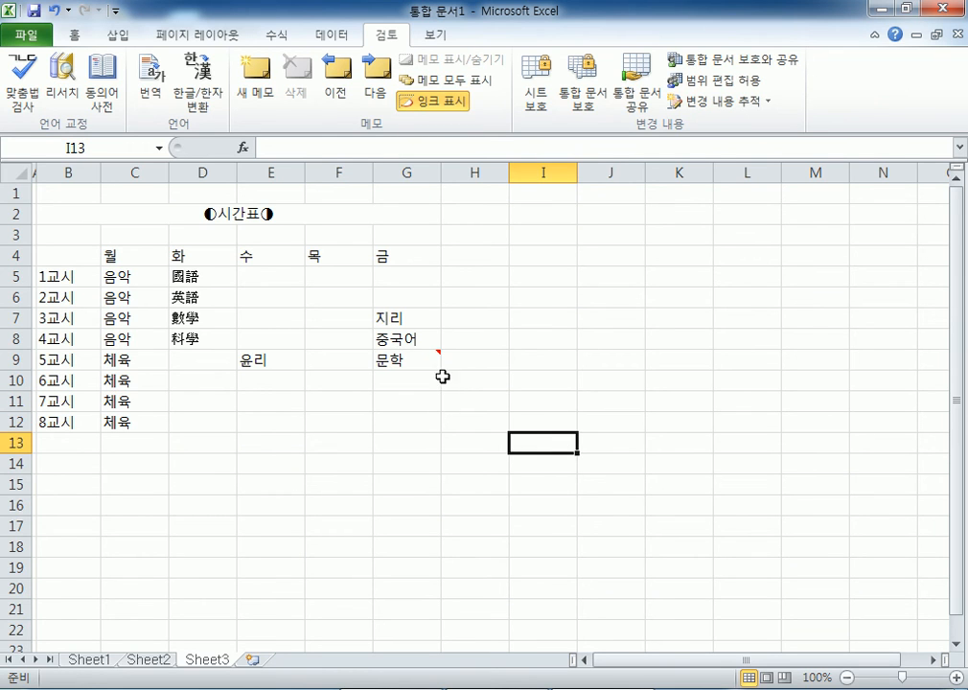
mouse_move(438, 370)
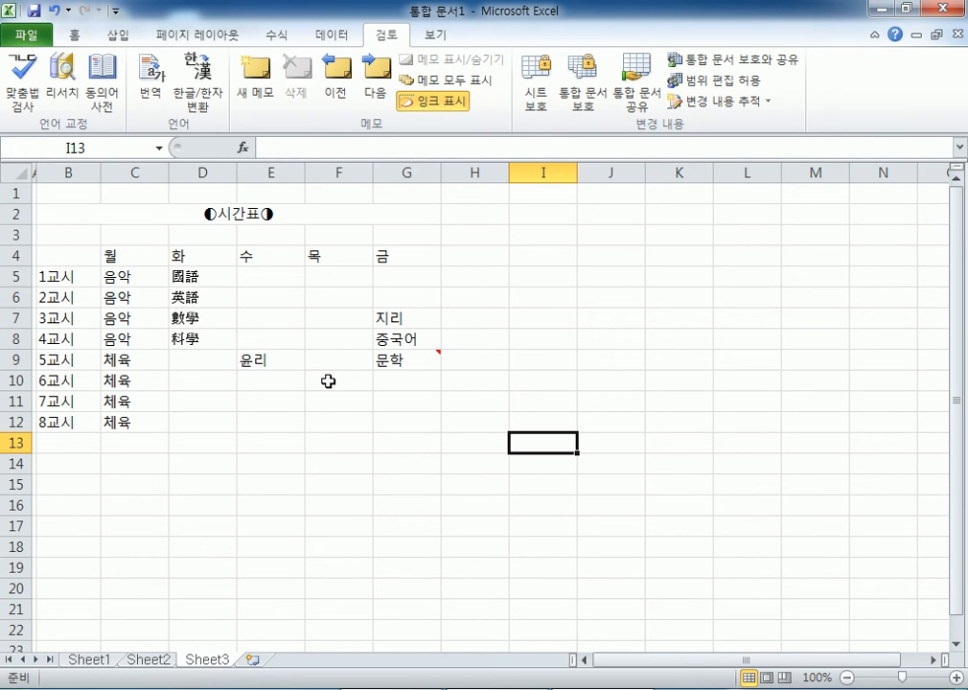
click(404, 361)
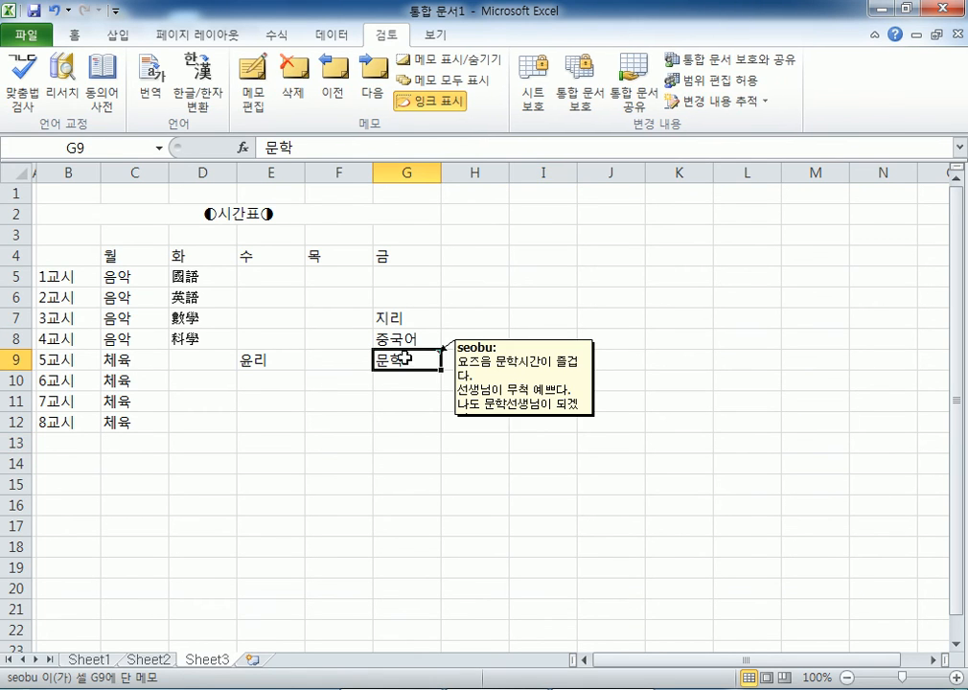
click(442, 80)
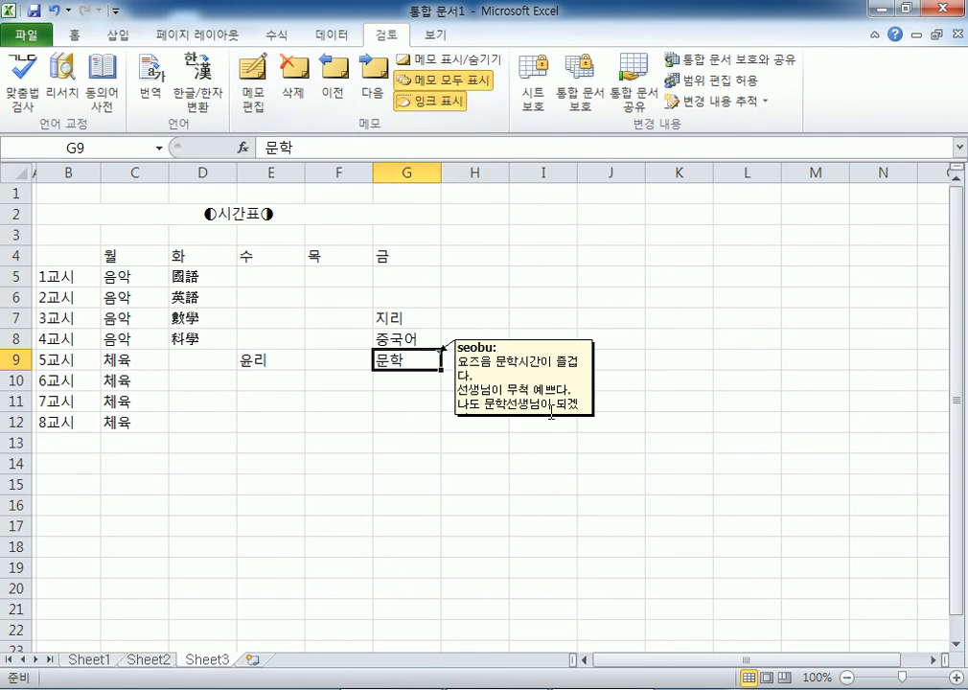
click(442, 80)
click(444, 565)
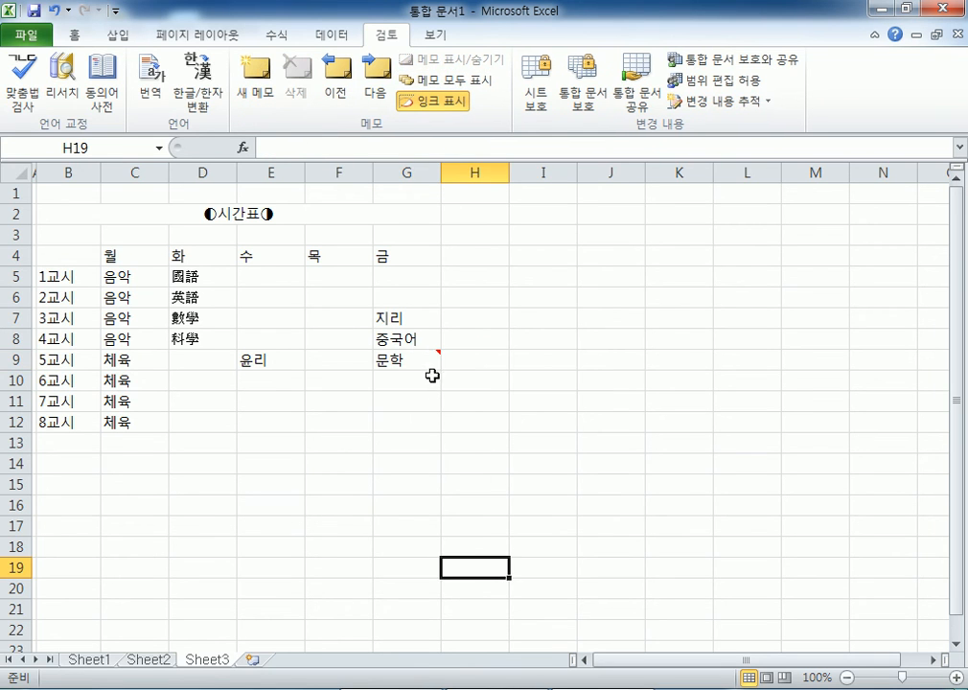
click(418, 364)
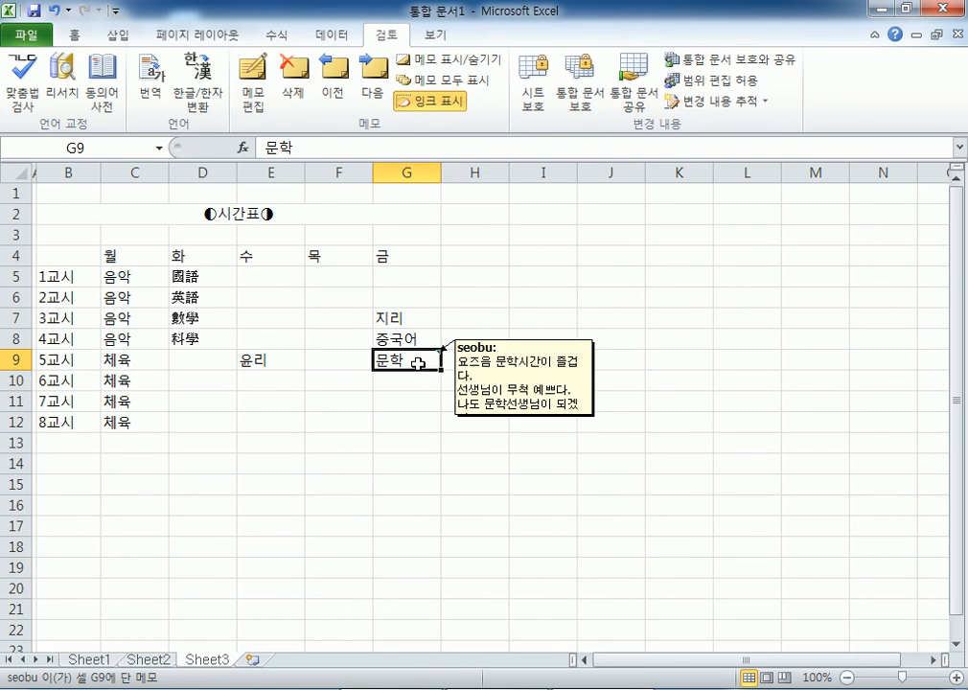
click(449, 81)
click(546, 525)
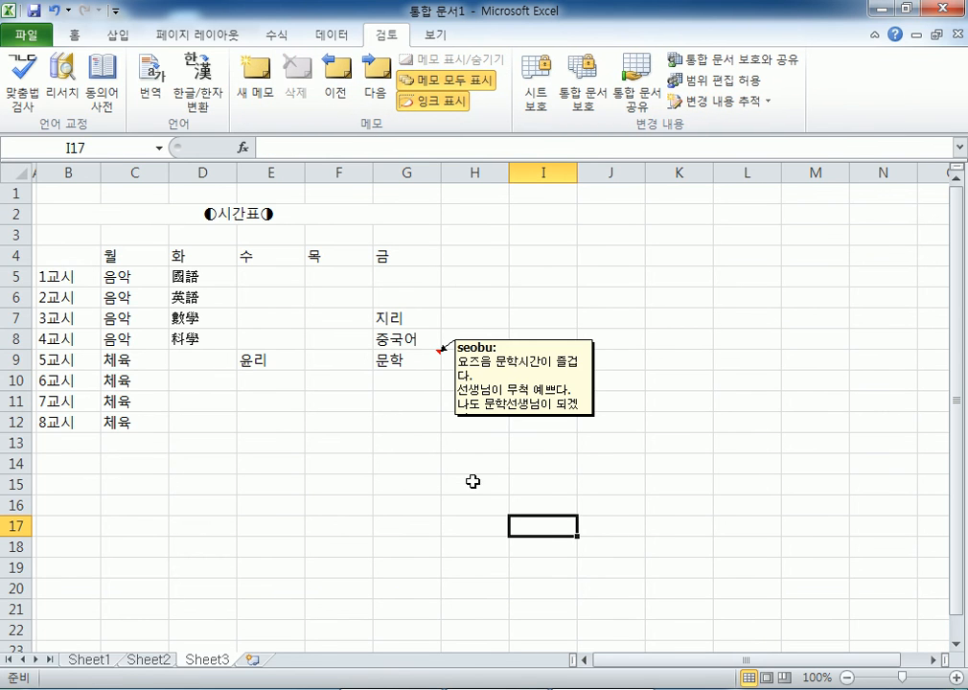
- Use the G9 shortcut menu's Show/Hide Comments so the comment stays permanently visible
right_click(412, 357)
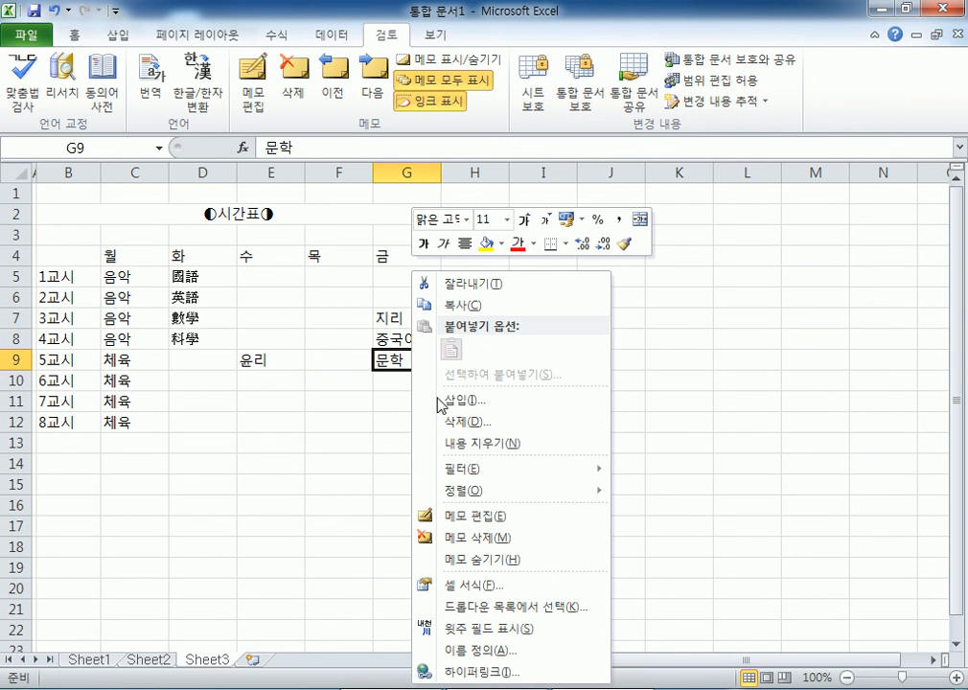
click(489, 561)
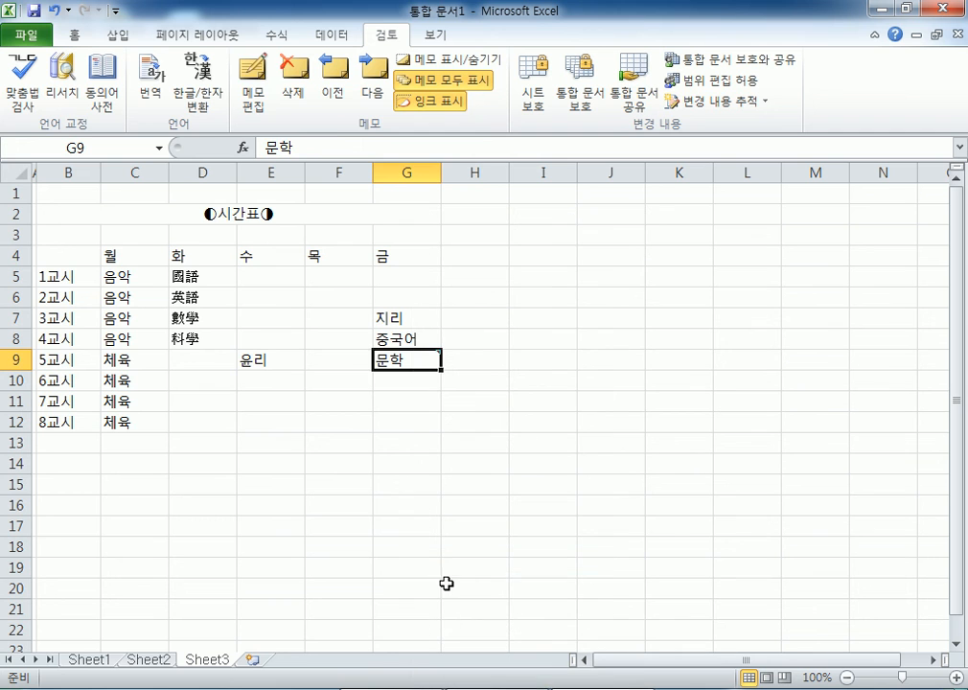
click(446, 563)
right_click(414, 361)
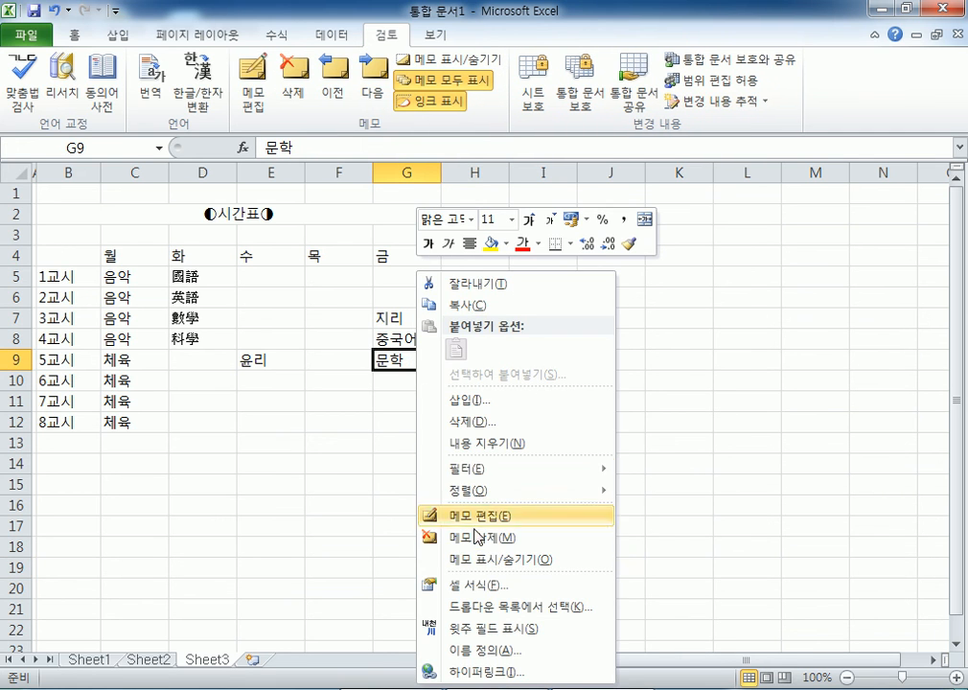
click(476, 566)
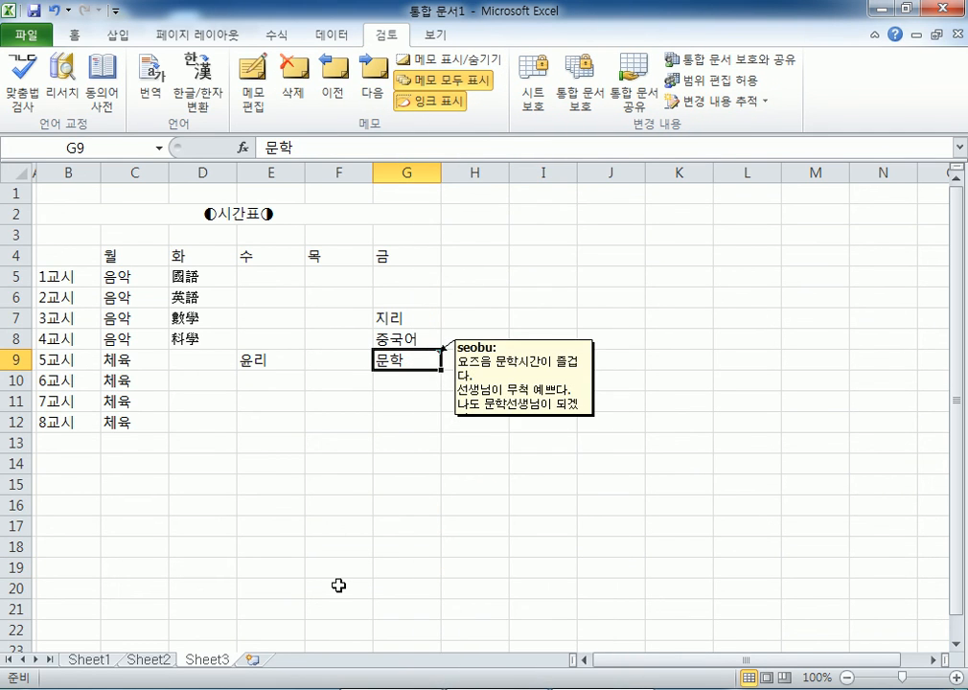
click(339, 585)
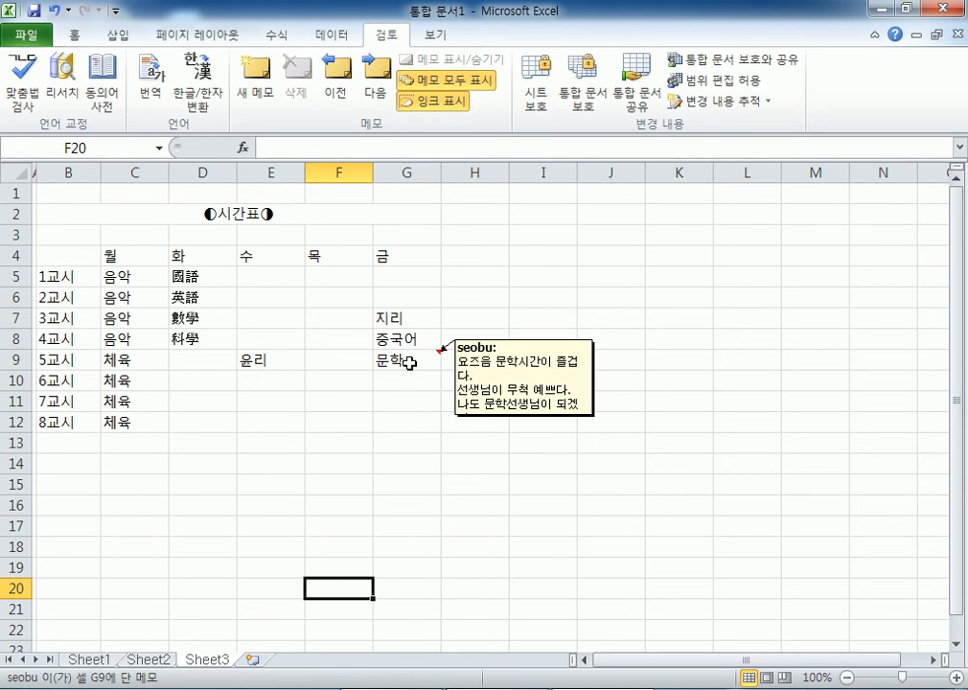
- Switch to the Notepad lesson notes and add a new line after the Context Menu note
key(alt+Tab)
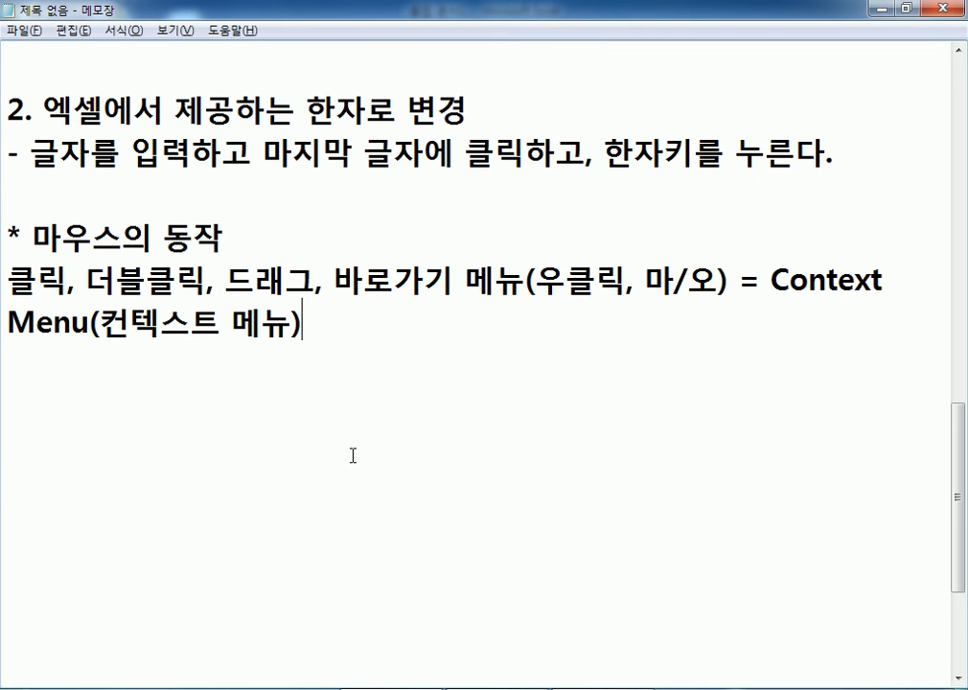
key(Return)
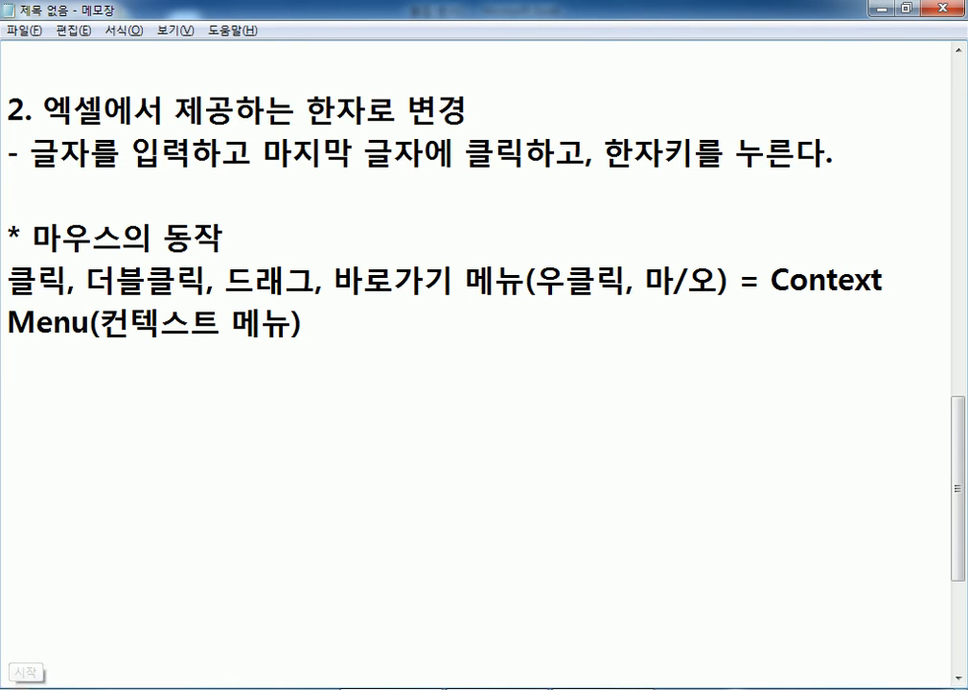
- Launch 한글과컴퓨터 타자 연습 from the Start menu
click(24, 687)
click(84, 624)
click(89, 624)
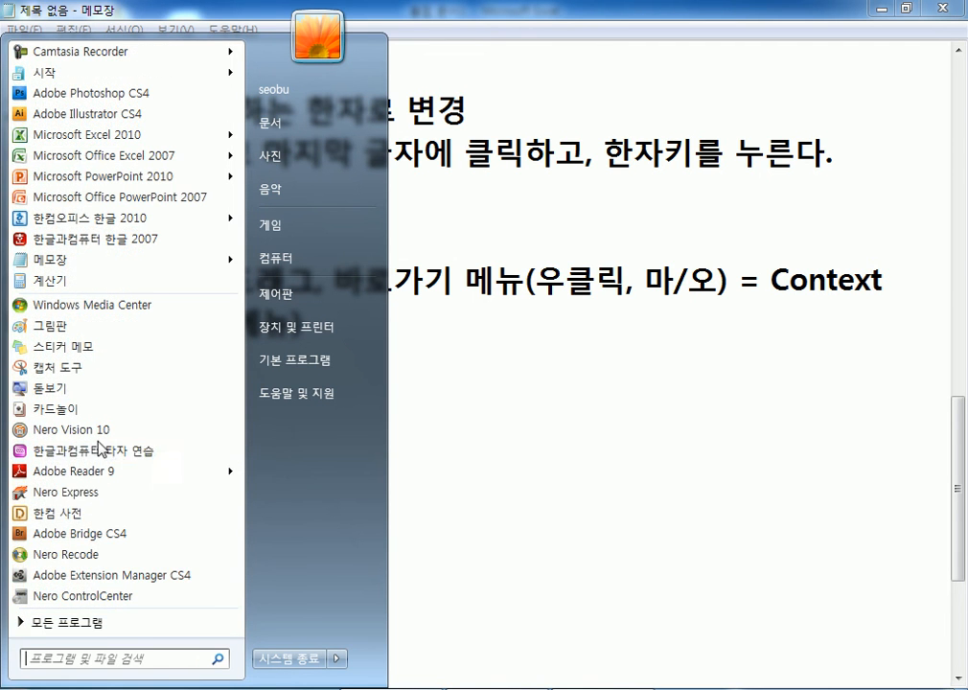
click(103, 452)
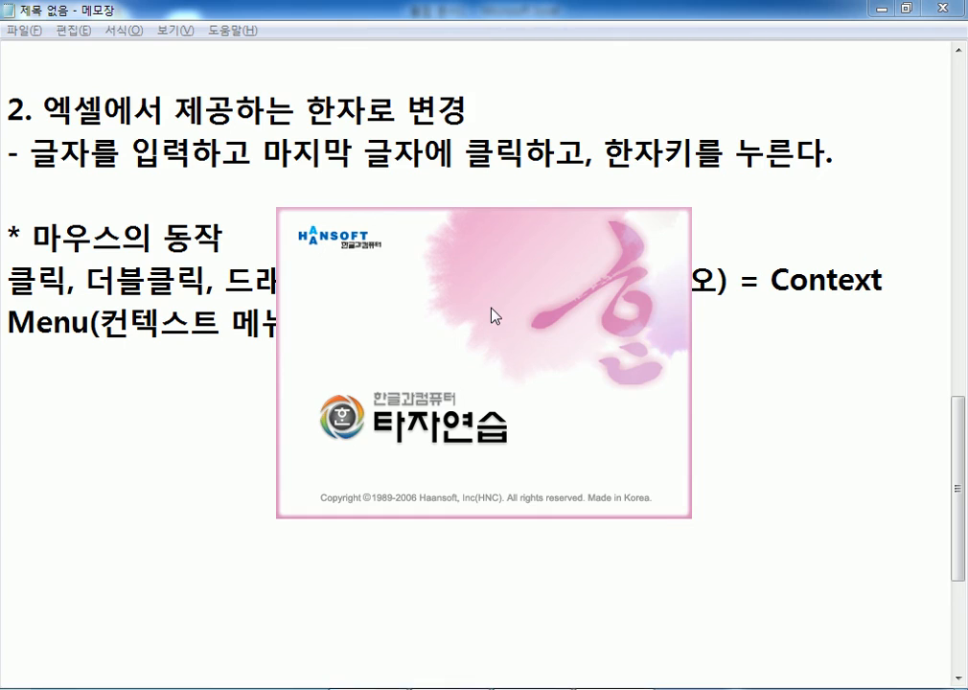
- Minimize Notepad and Excel, then choose 자리 연습 in the typing program
click(881, 9)
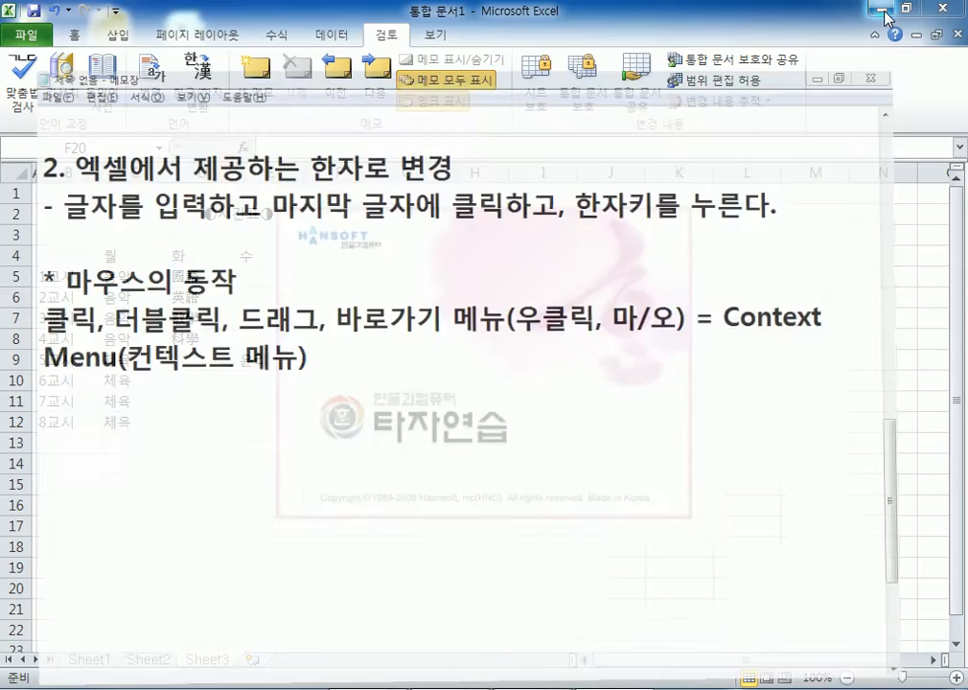
click(885, 12)
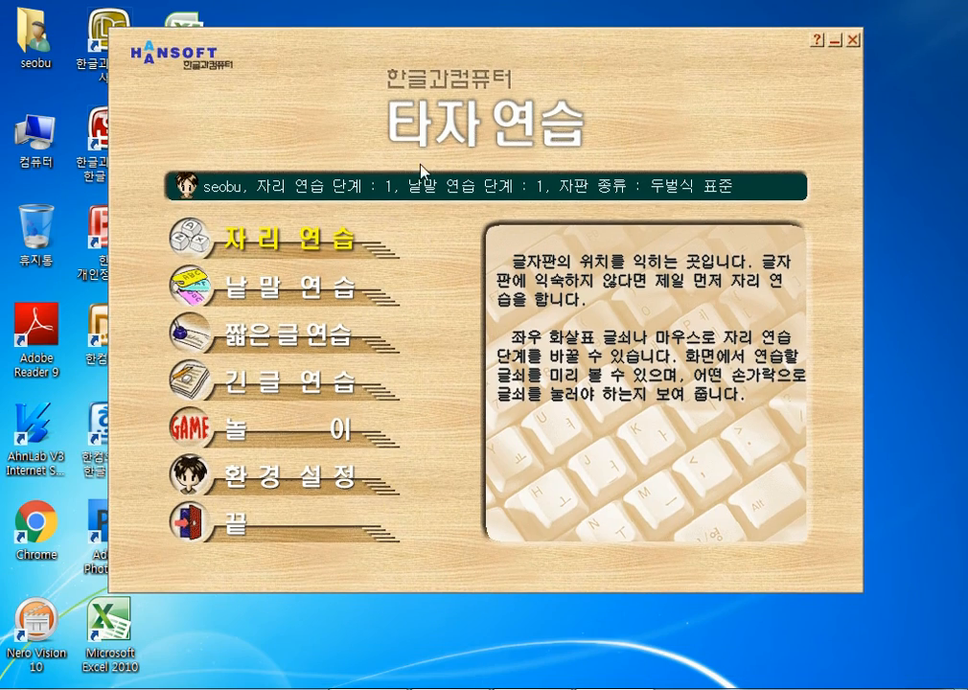
click(300, 248)
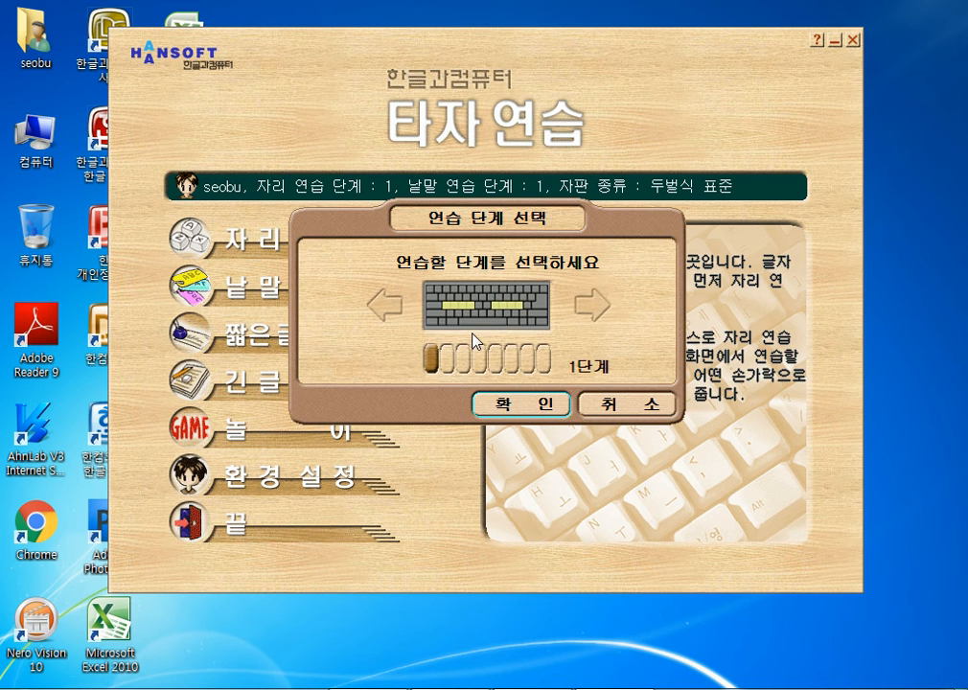
- Confirm 1단계 with the 두벌식 표준 layout to begin 자리 연습
click(490, 402)
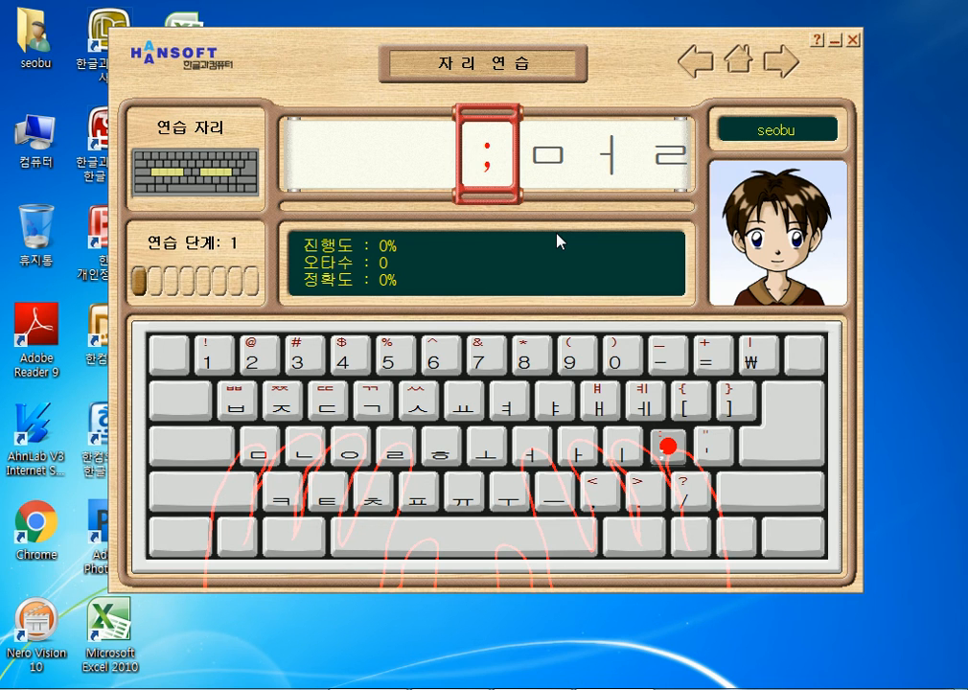
- Type the step 1 key-position characters, peek at step 2 and back, then return home
text(;)
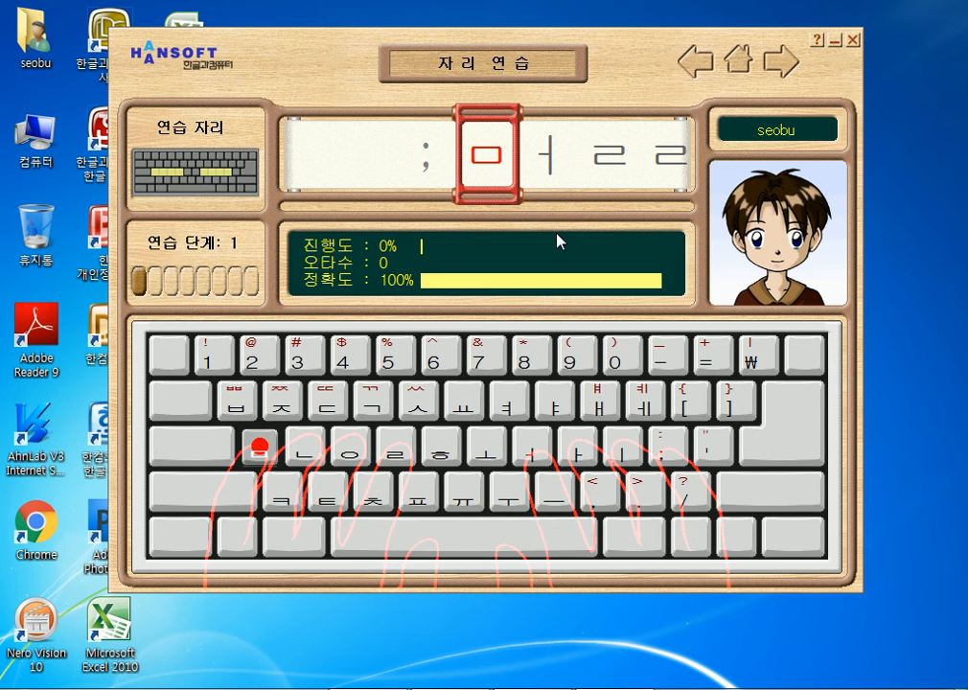
text(ㅁㅓㄹㄹ)
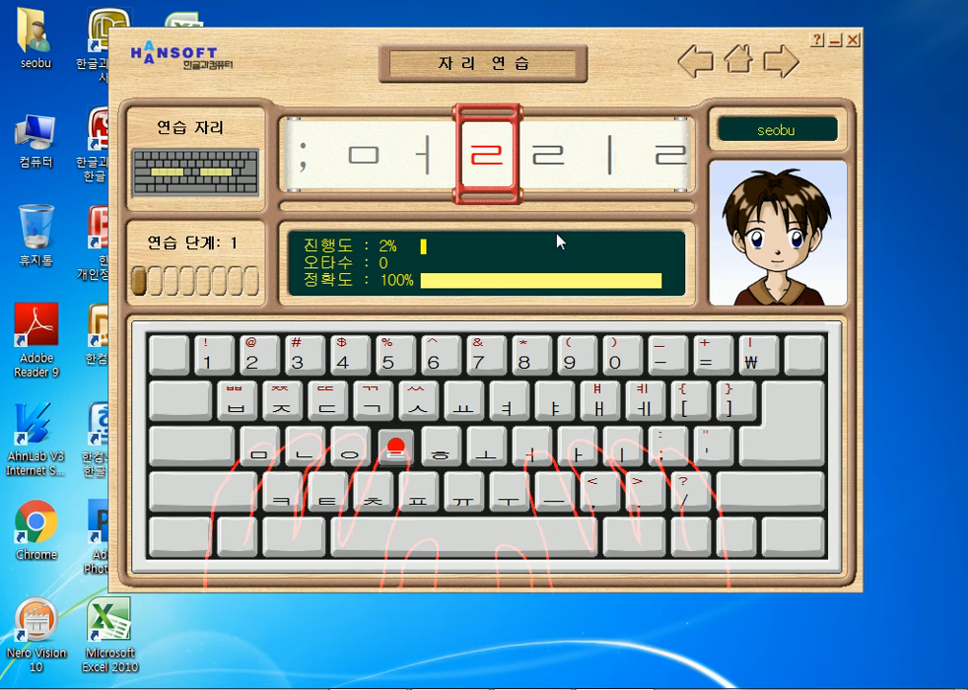
text(ㅏㅏ)
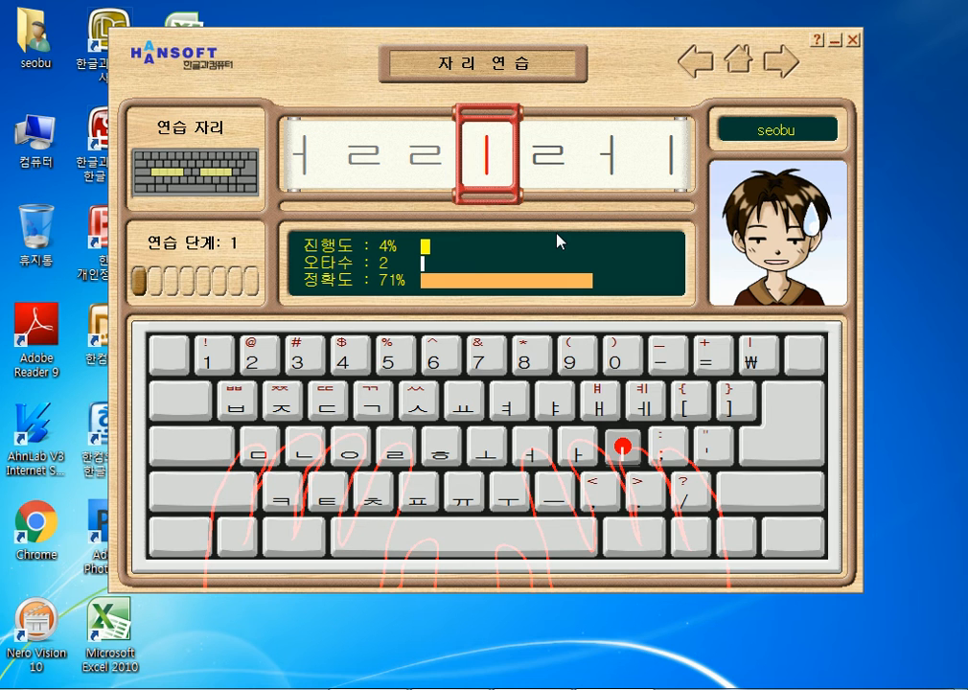
text(ㅣㅏㄹㅓㅣㅓㄹㅏㄹ)
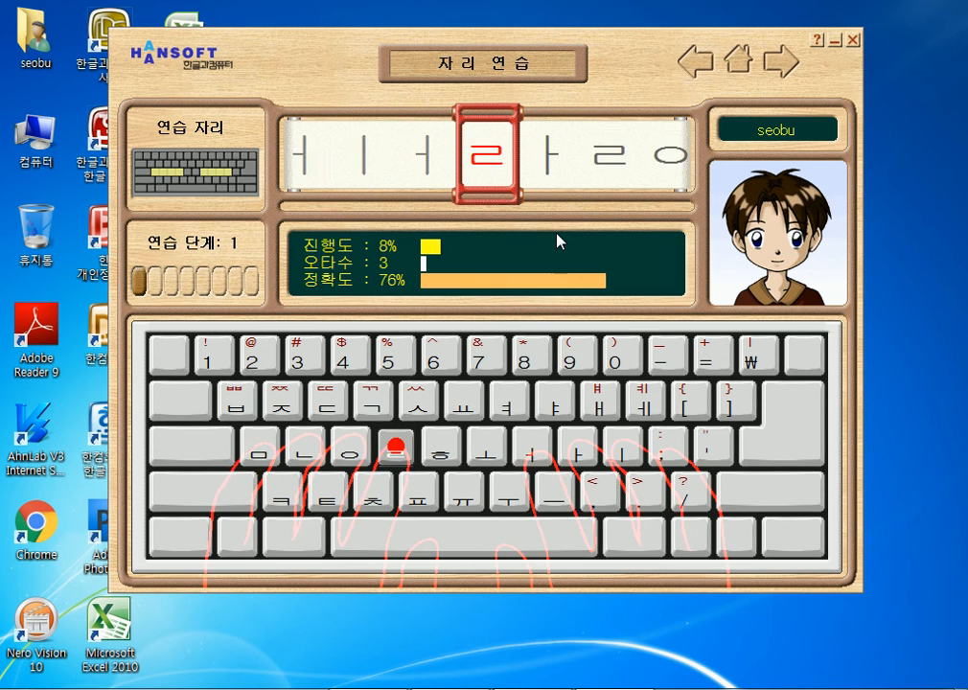
text(ㅇㅏ;)
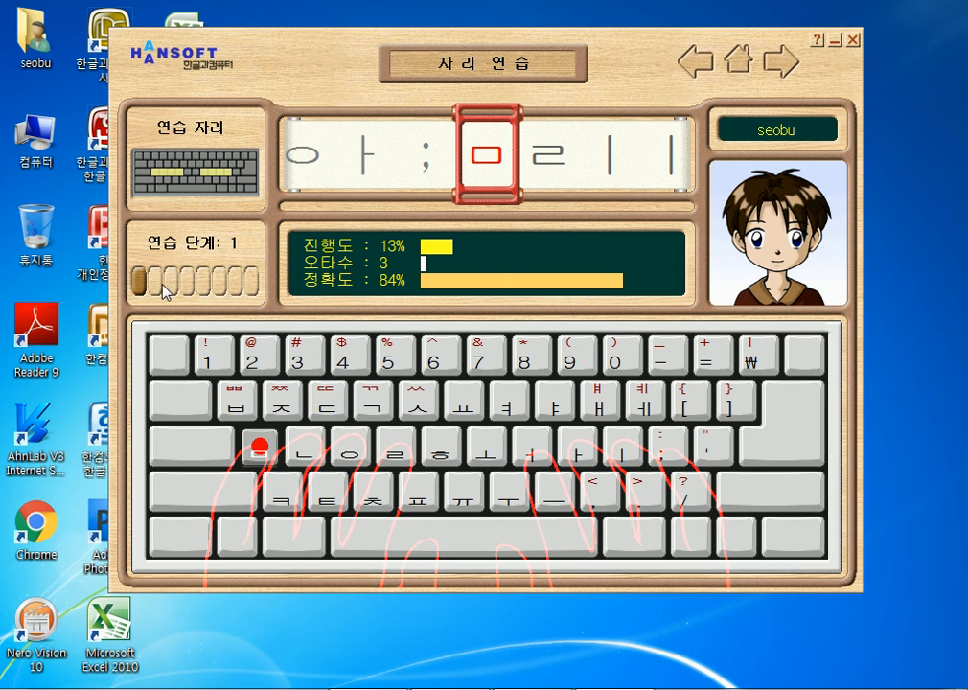
click(779, 65)
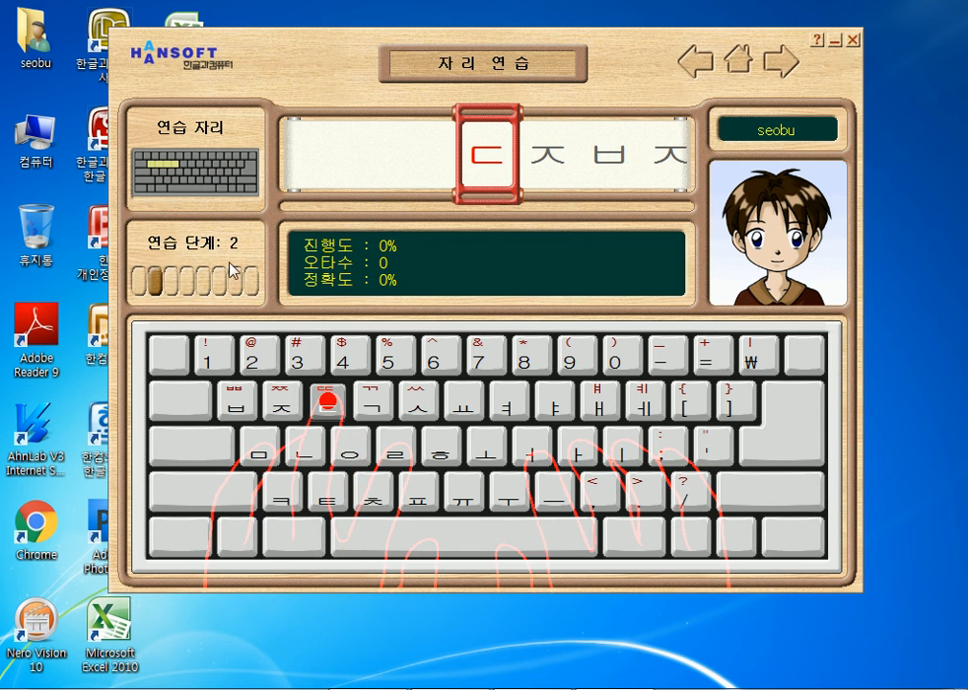
click(696, 65)
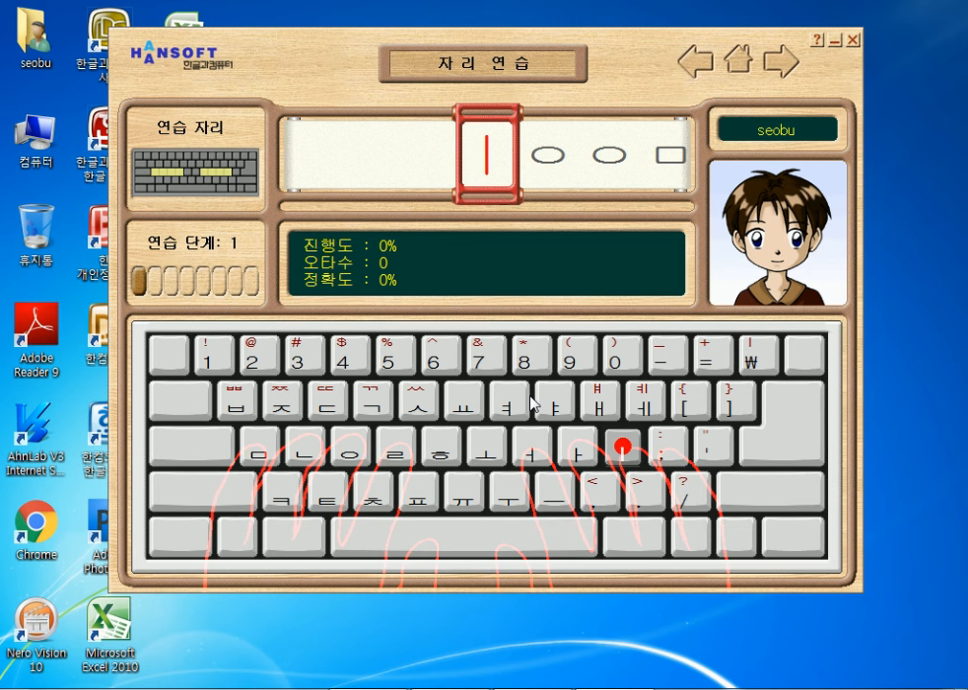
click(736, 67)
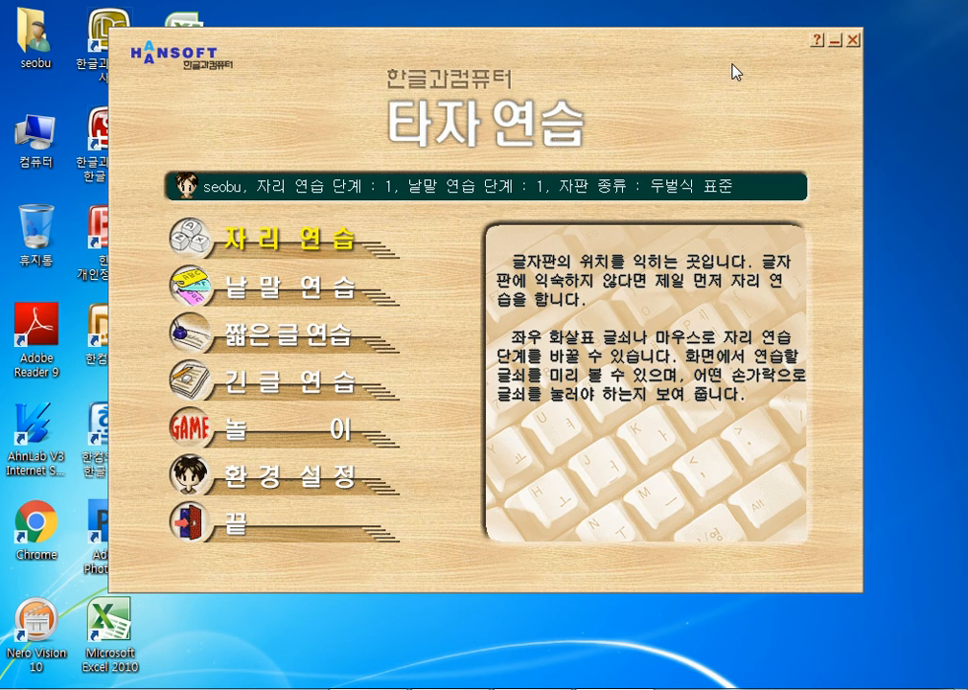
- Type the 낱말 연습 step 1 words 나날이, 엉망, 안마, 만남 and 이나마
click(295, 290)
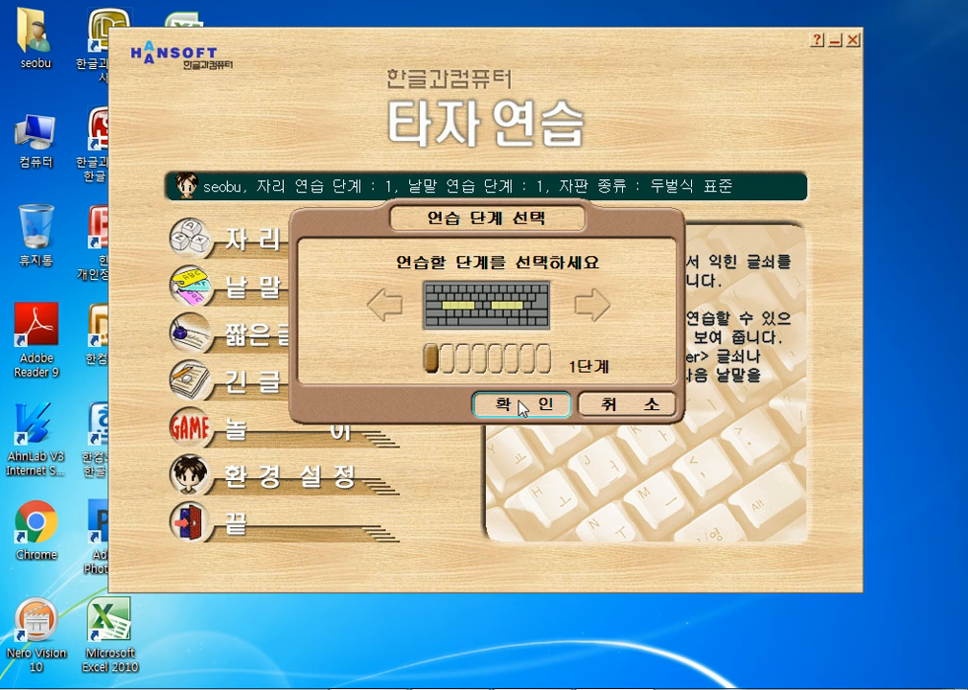
click(521, 403)
text(나날이)
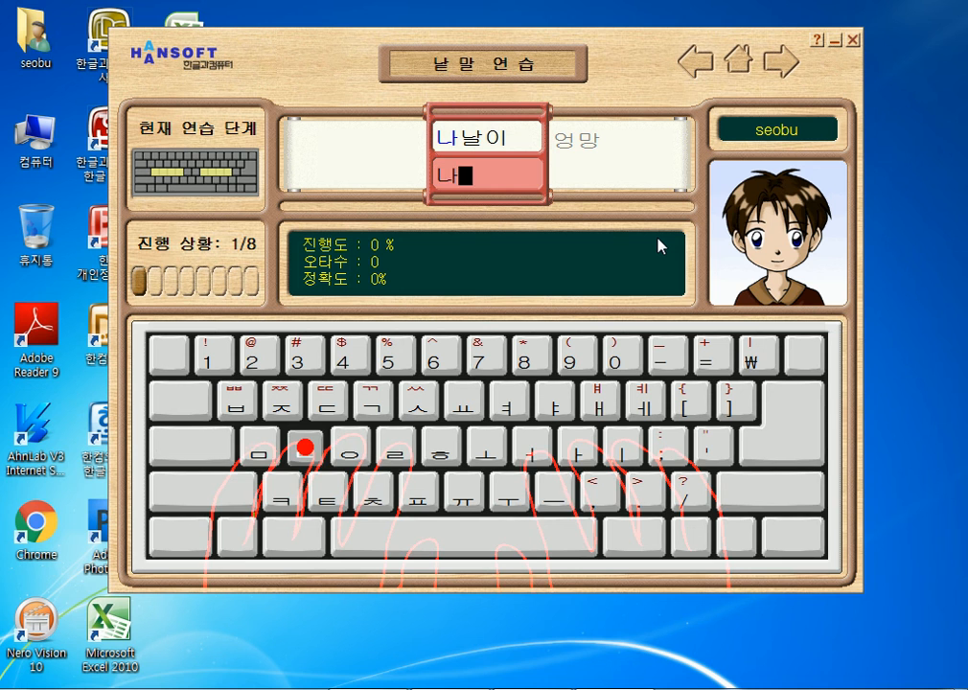
key(space)
text(엉망)
key(space)
text(안마)
key(space)
text(만남)
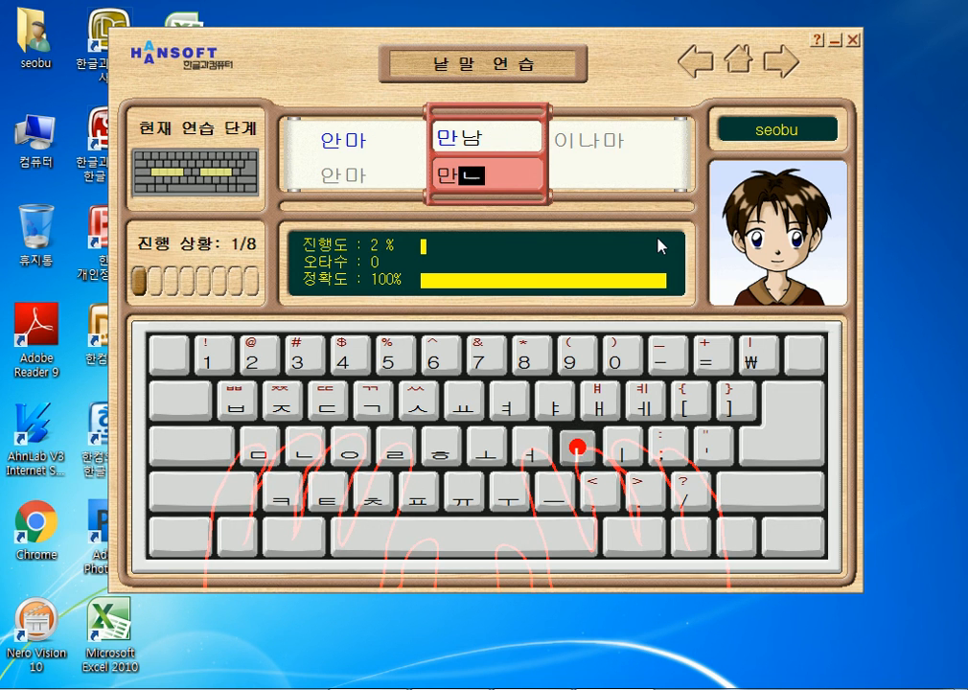
key(space)
text(이나마)
key(space)
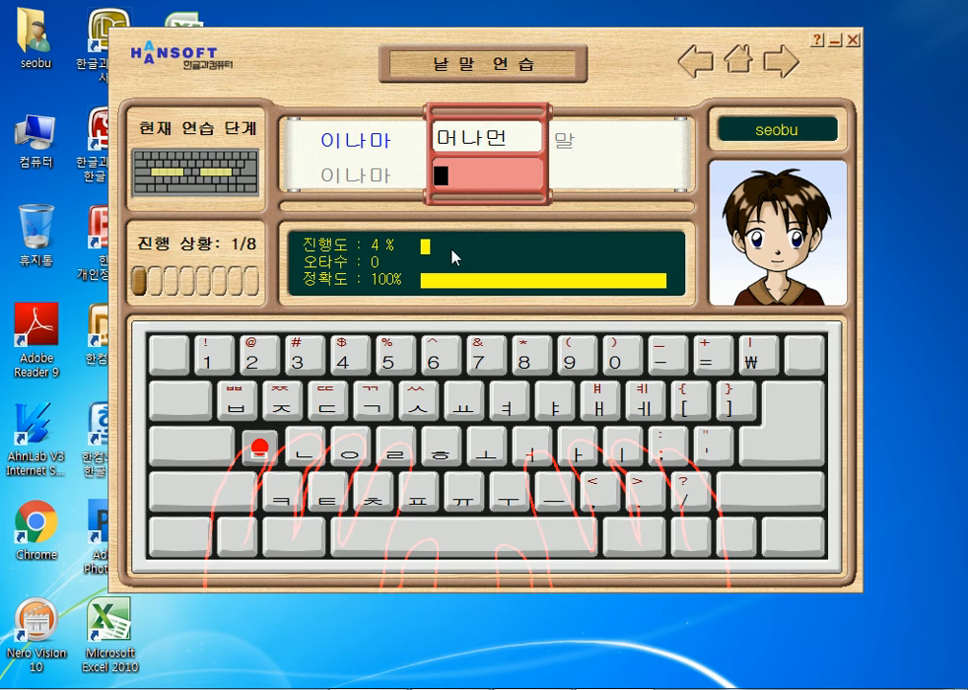
- Step to the next word stage and back, then return to the main menu
click(792, 67)
click(689, 57)
click(734, 60)
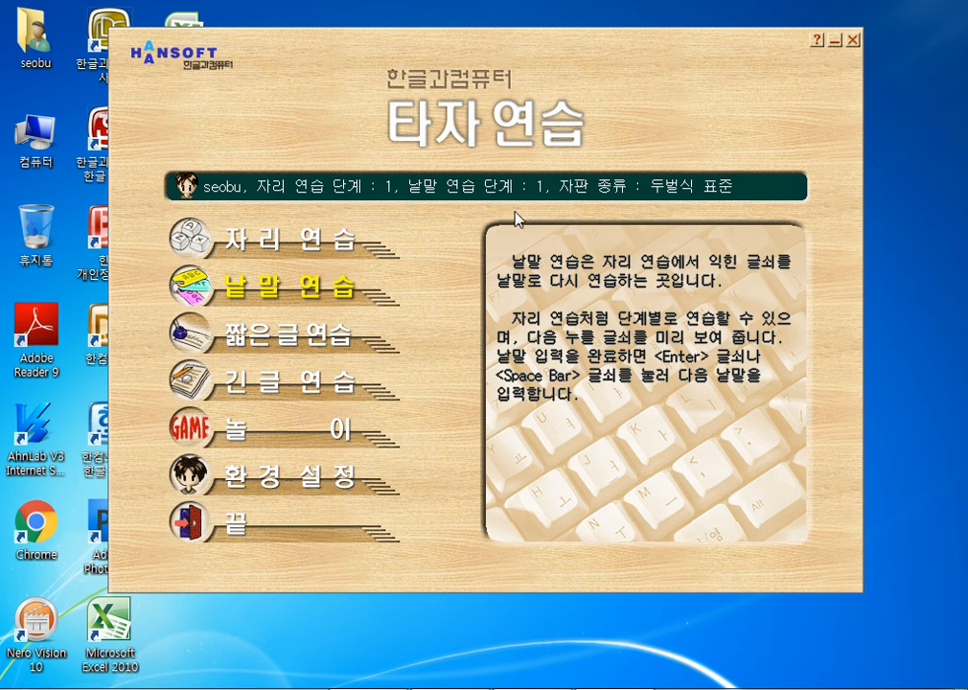
- Preview 짧은글 연습, then begin 자리 연습 at stage 1
click(292, 340)
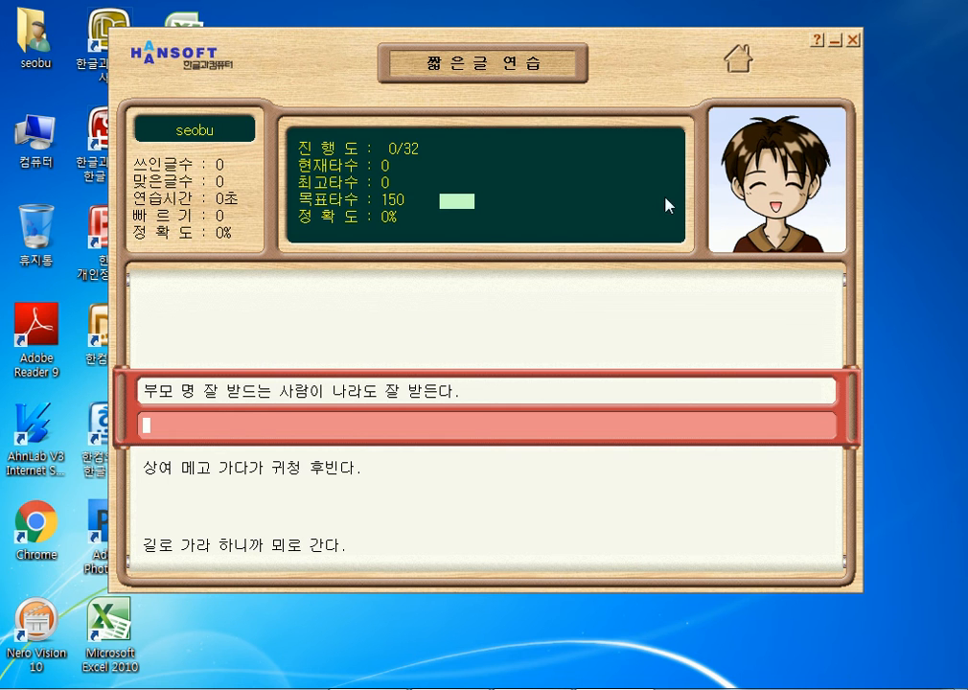
click(737, 61)
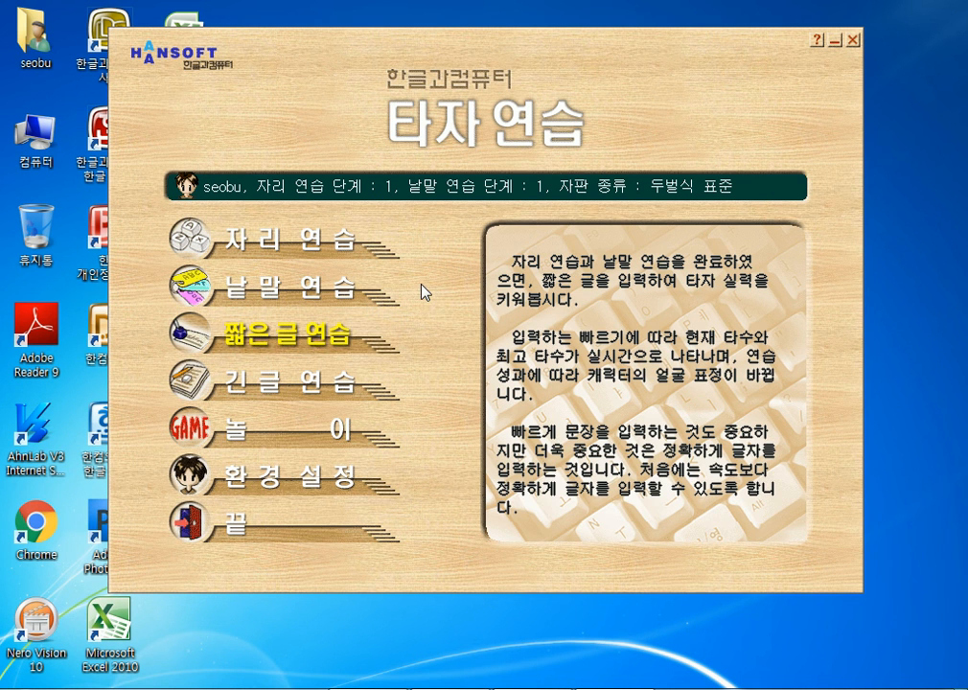
click(300, 243)
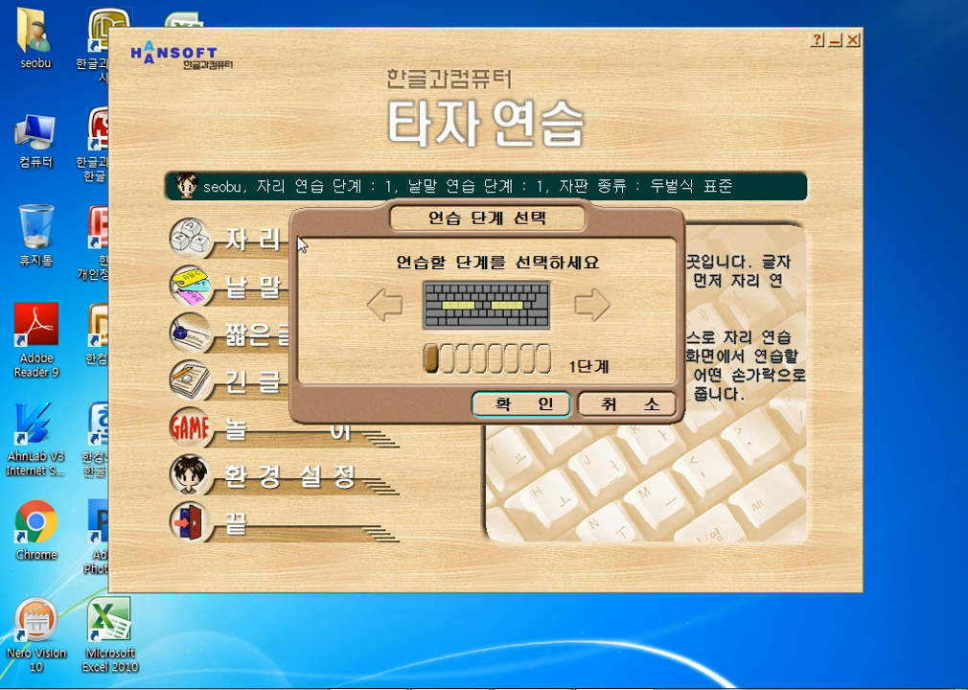
click(539, 404)
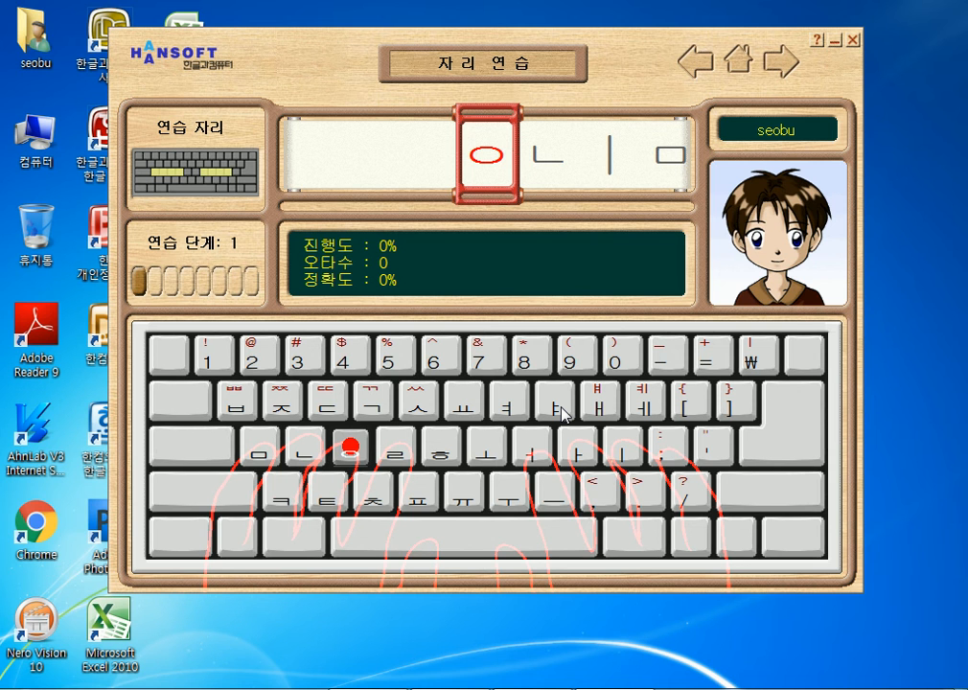
- Restart 자리 연습 at stage 1, advance to stage 2, then exit with Esc
click(738, 59)
click(252, 248)
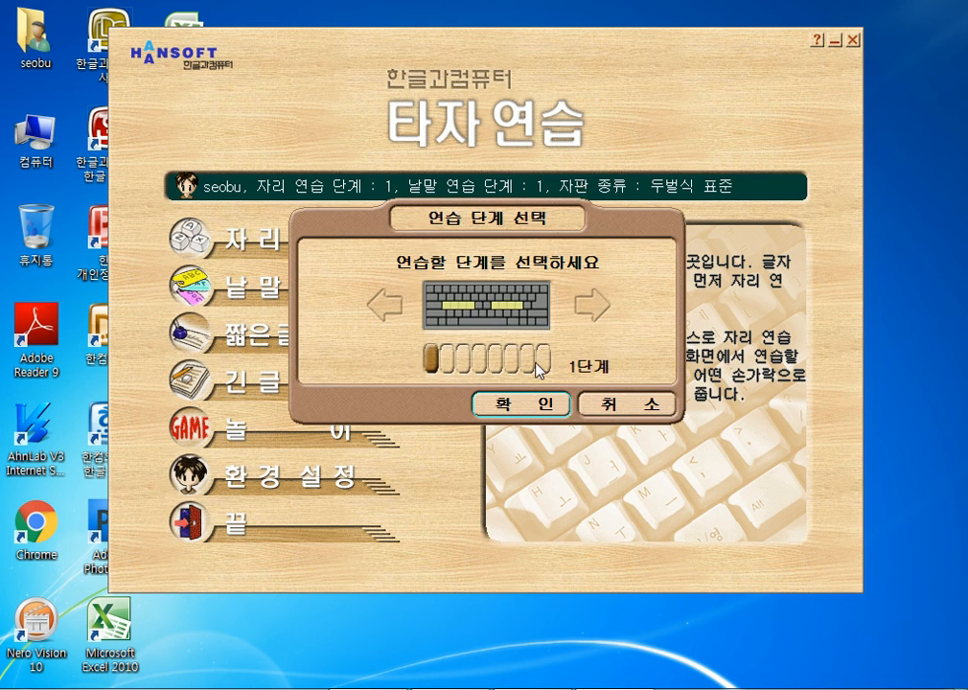
click(543, 411)
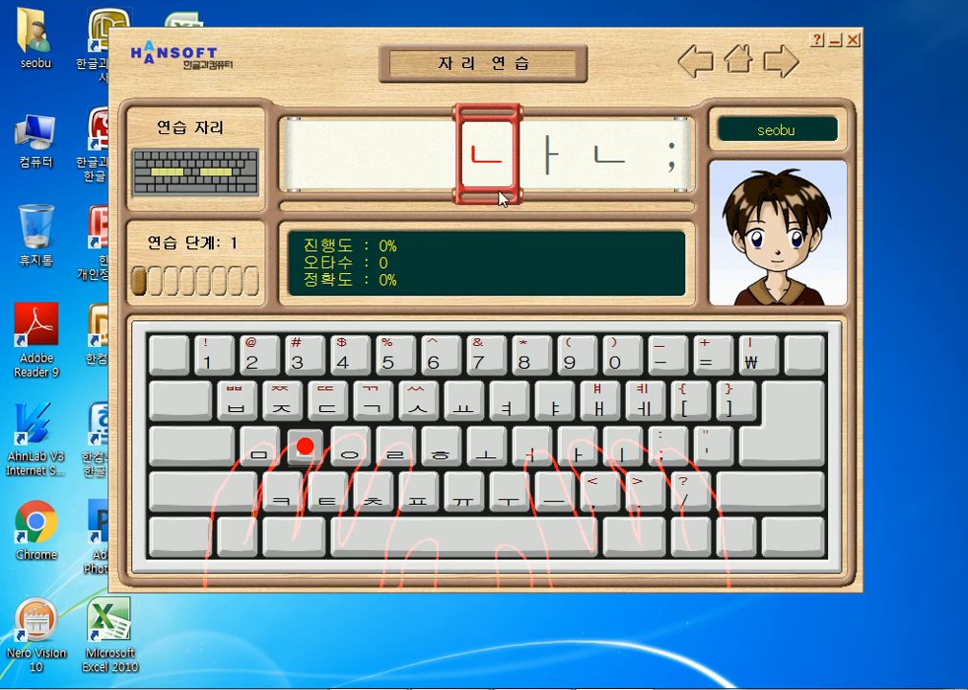
click(771, 63)
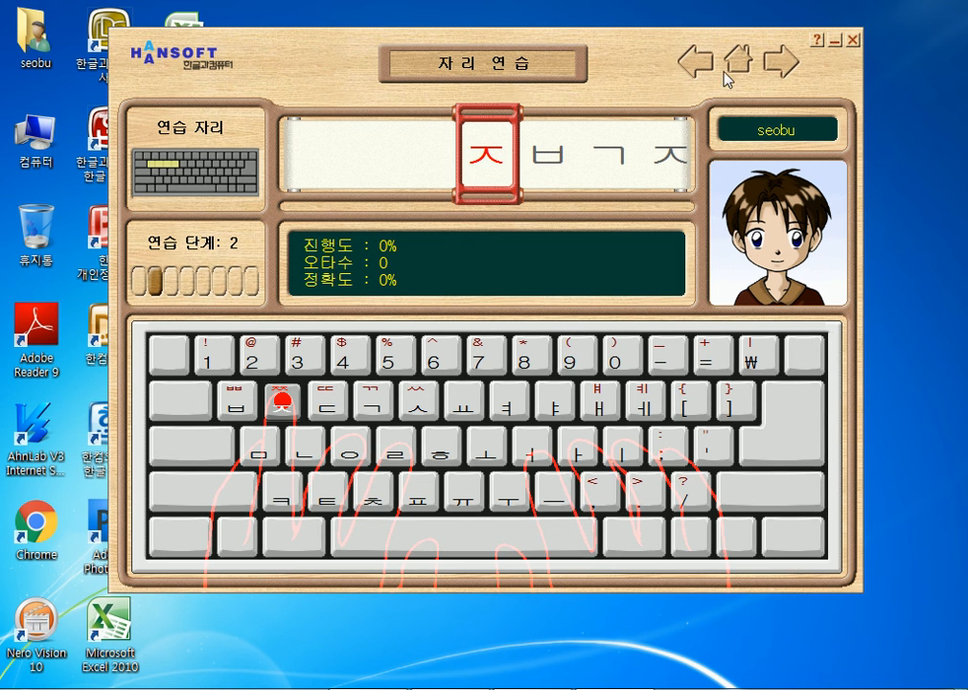
key(Escape)
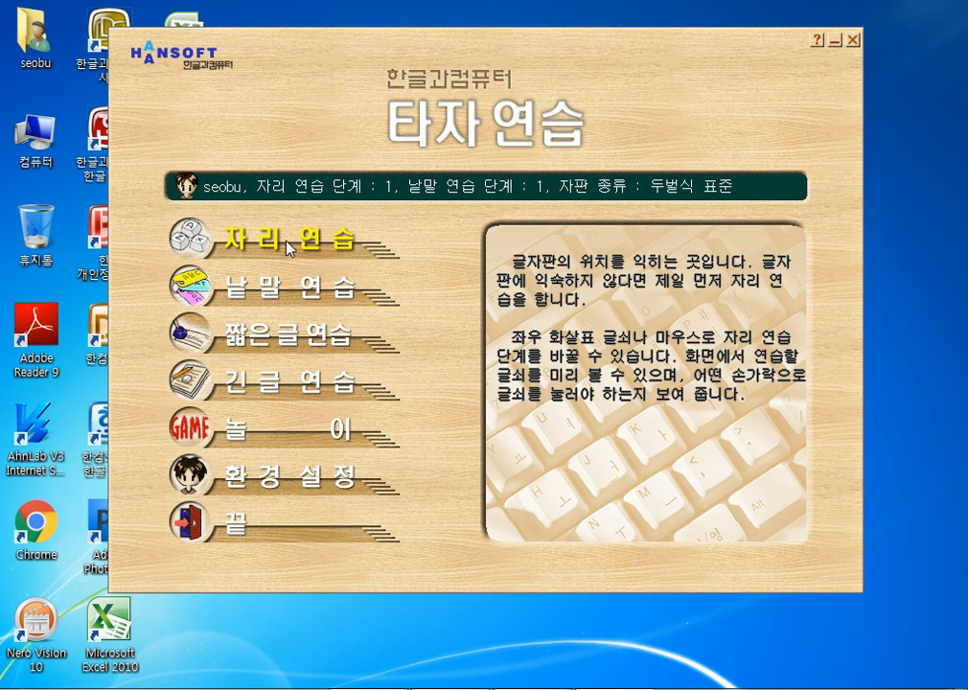
- Cancel a 낱말 연습 start, preview 짧은글 연습, then bring up the 긴 글 연습 text list
click(252, 280)
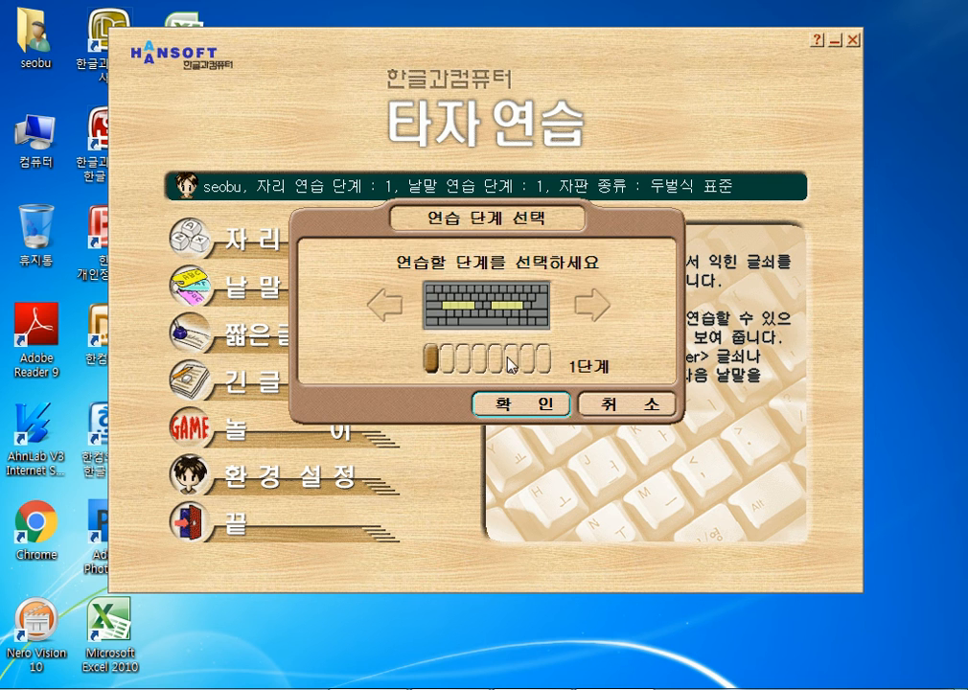
click(642, 414)
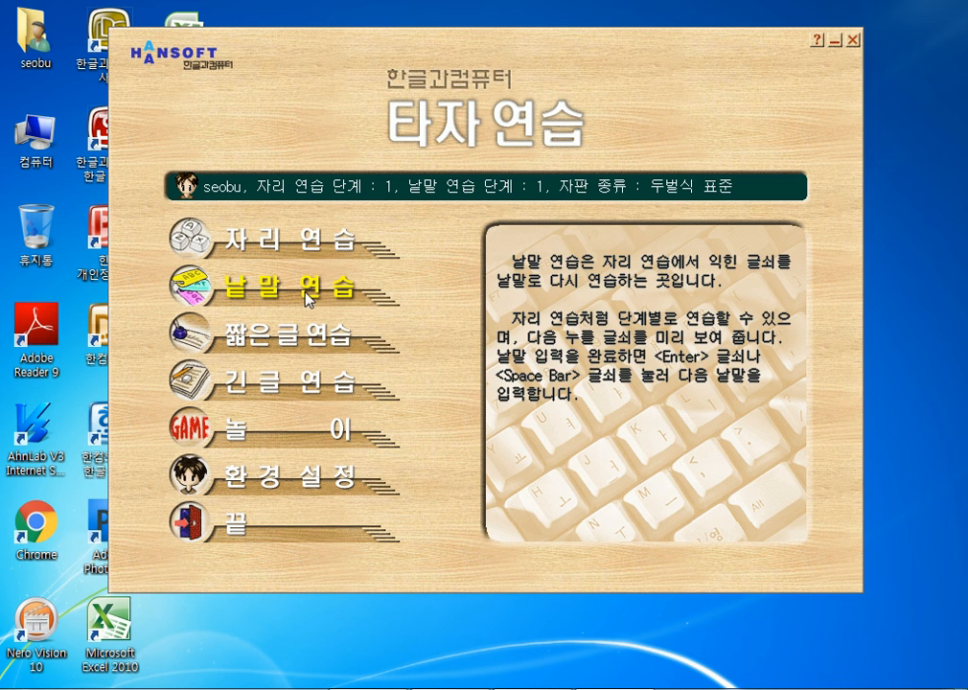
click(288, 336)
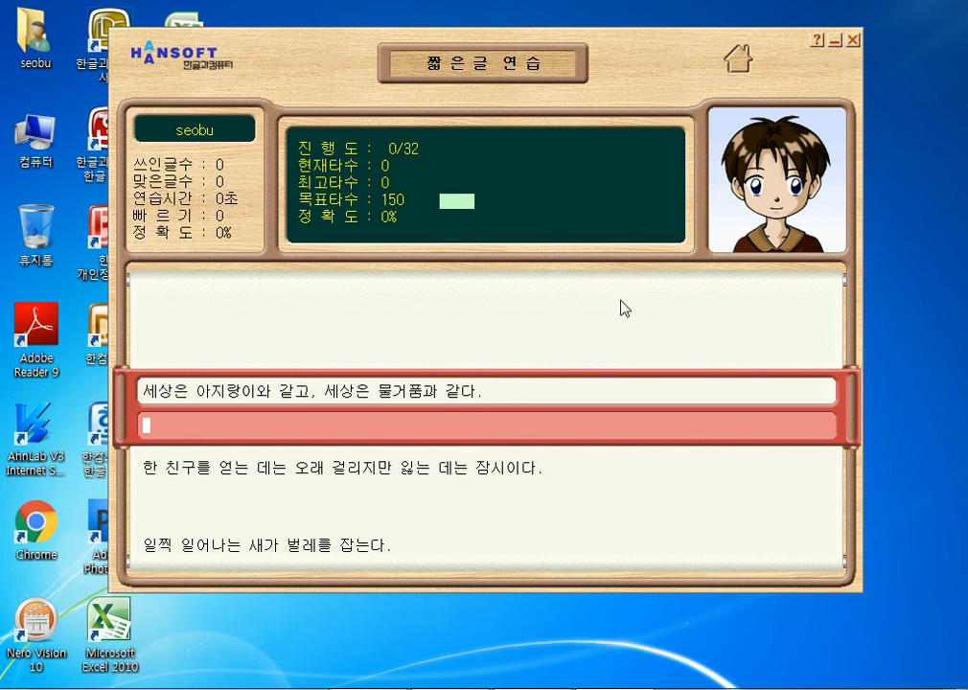
click(736, 63)
click(284, 382)
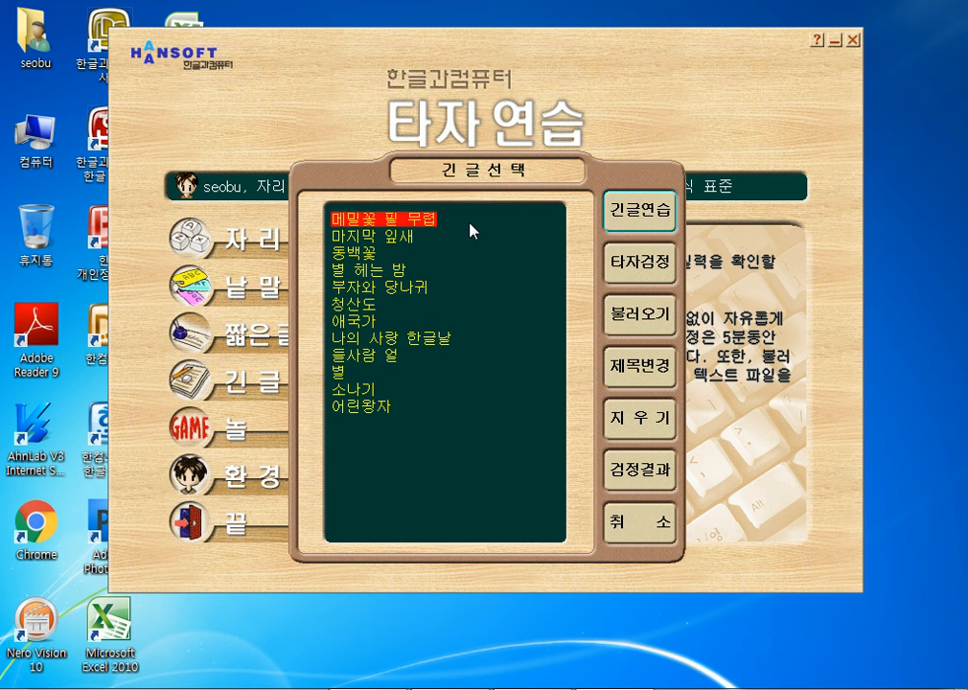
- Type the title '메밀꽃 필 무렵' in 긴글연습 long-text practice and finish the line
click(644, 205)
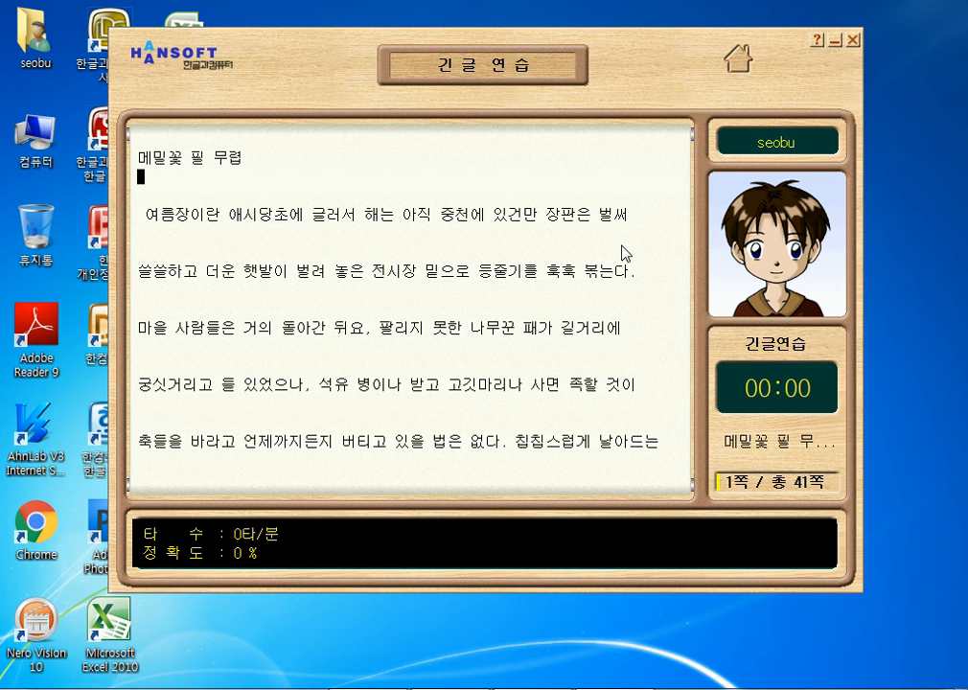
text(메밀)
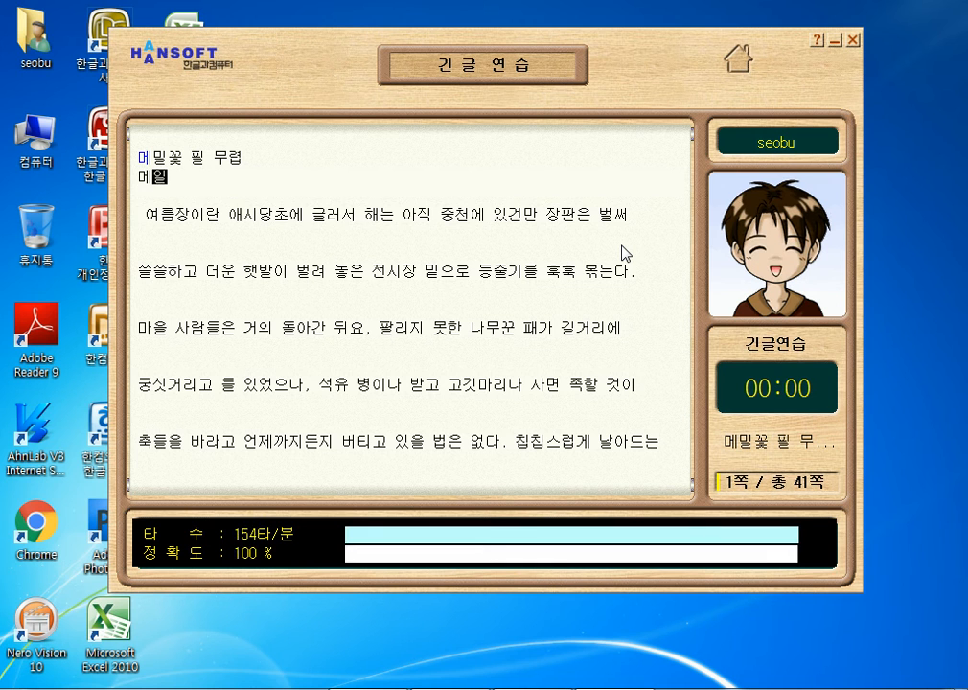
text(꽃 필 무렵)
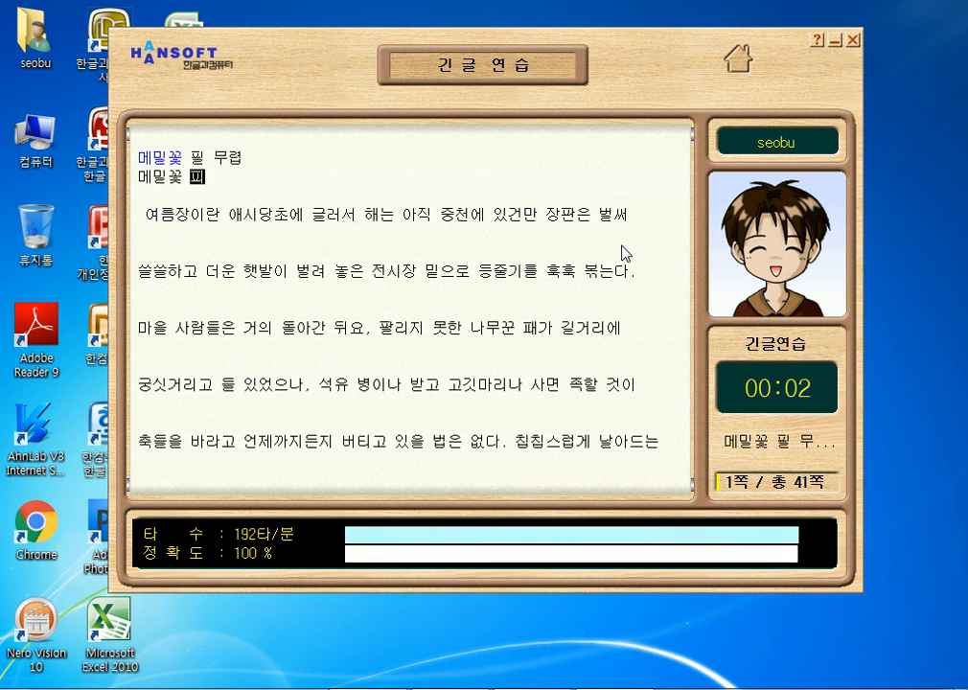
key(Return)
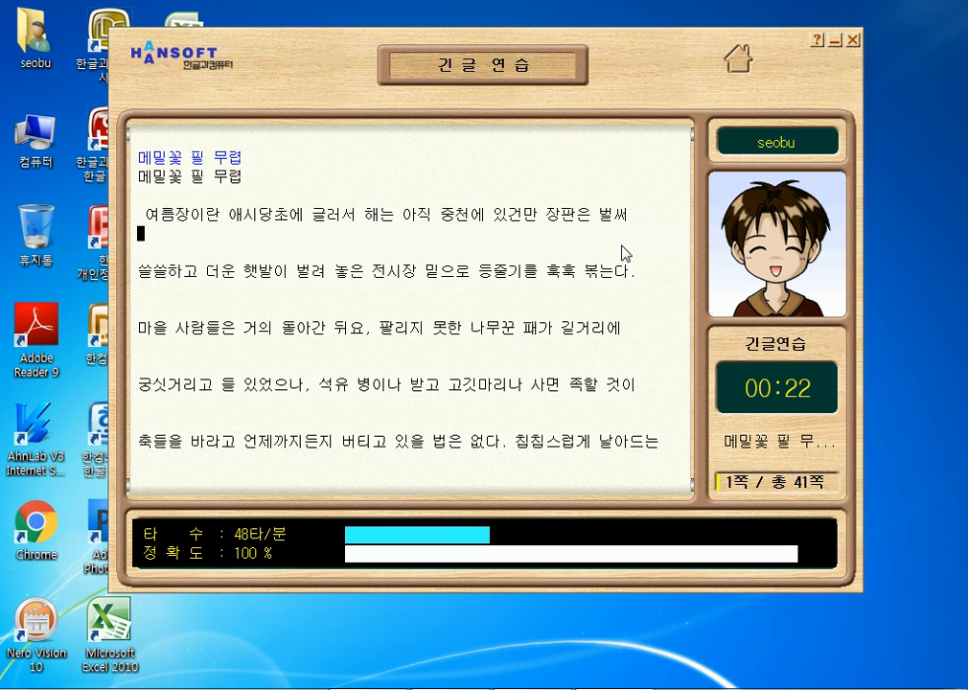
- Quit 한글과컴퓨터 타자연습 and launch a blank 메모장 from the Start menu
click(738, 58)
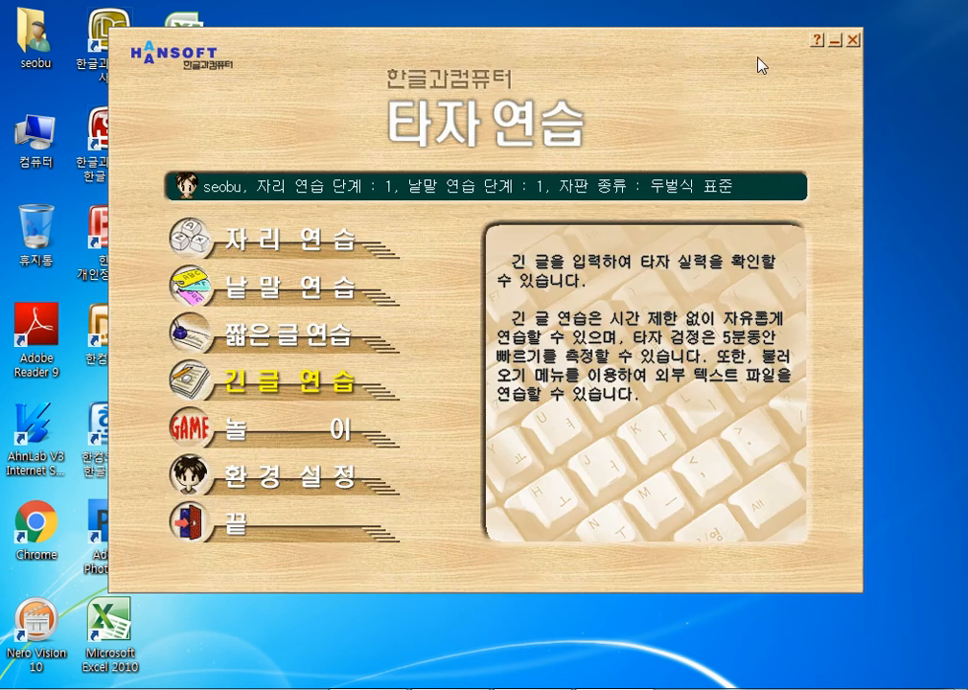
click(853, 41)
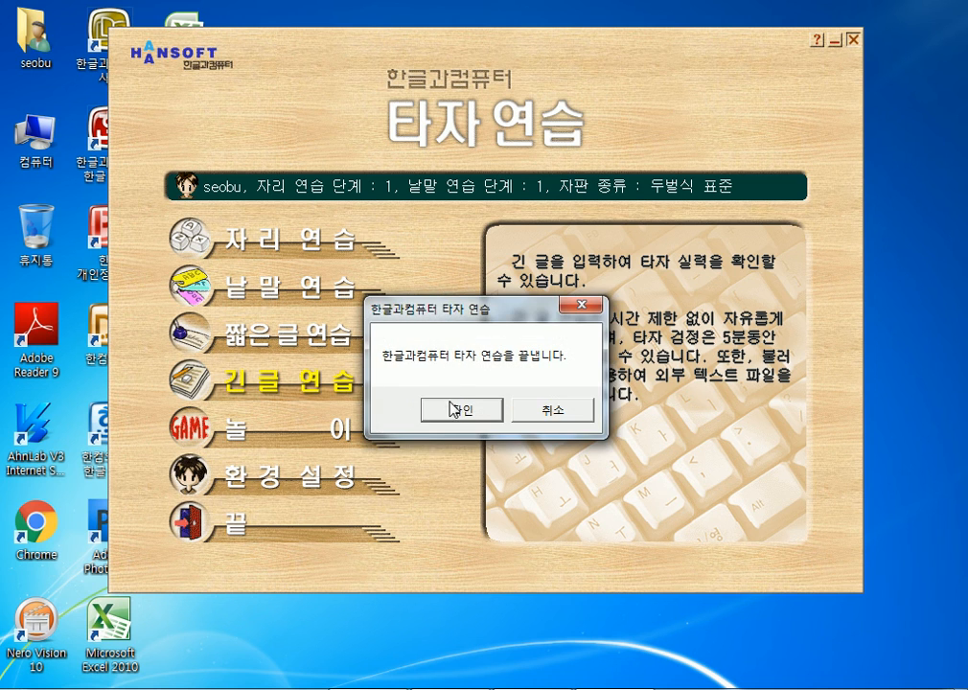
click(456, 408)
key(super)
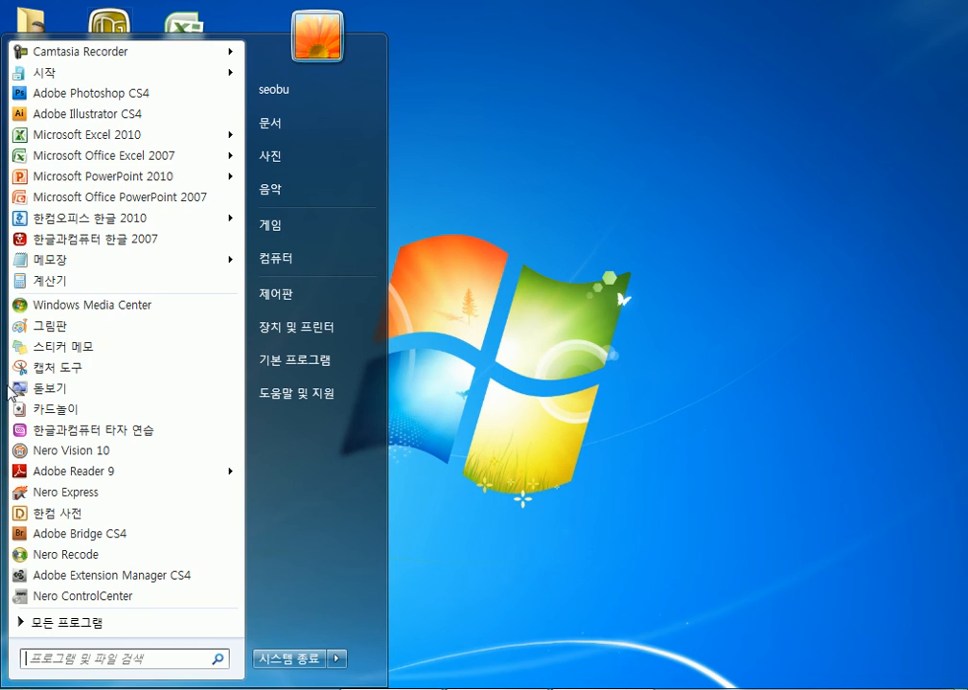
click(76, 261)
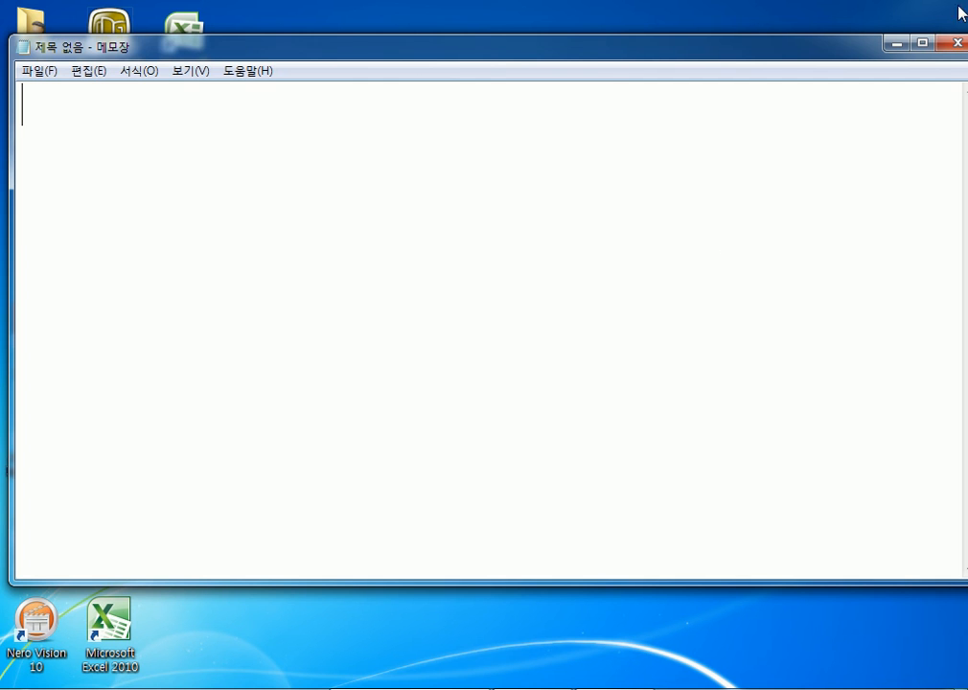
- Close the empty untitled Notepad window to get back to the Excel timetable
click(955, 45)
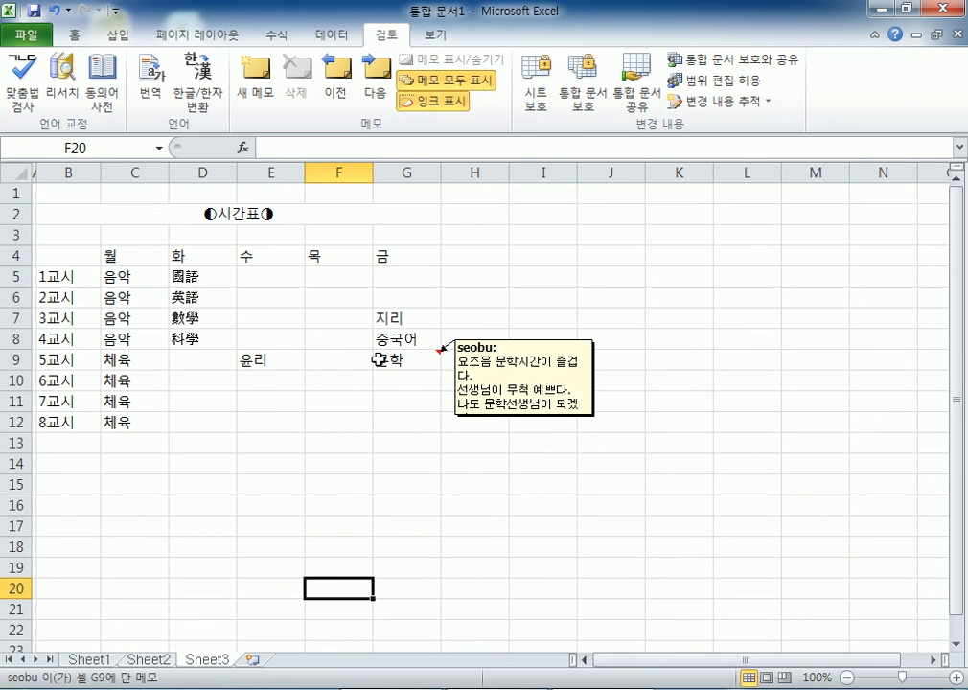
- Hide the comment on the 문학 cell G9
click(410, 503)
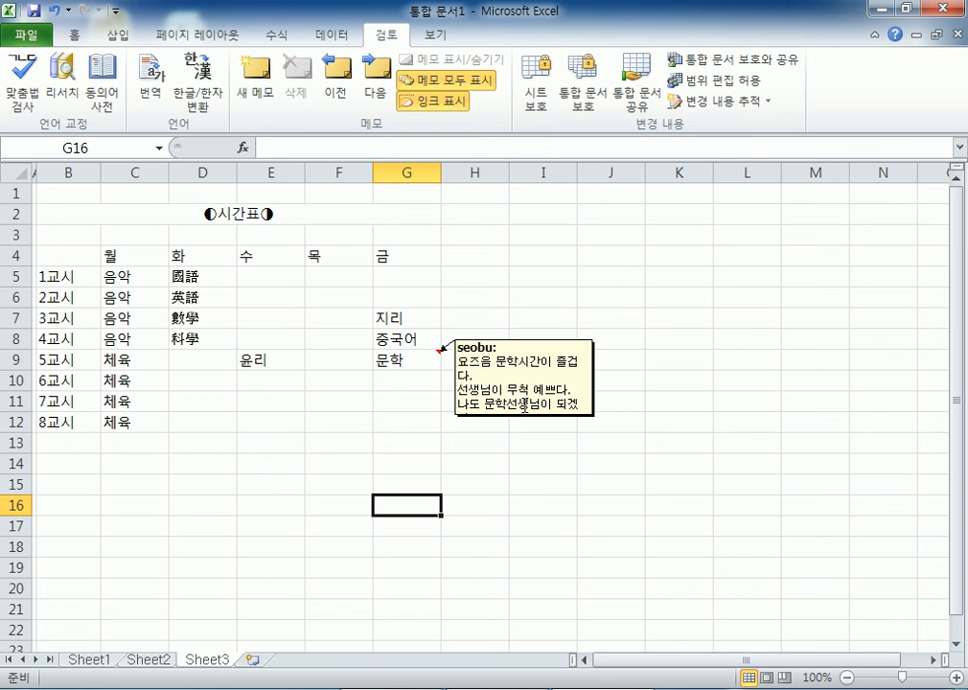
click(402, 361)
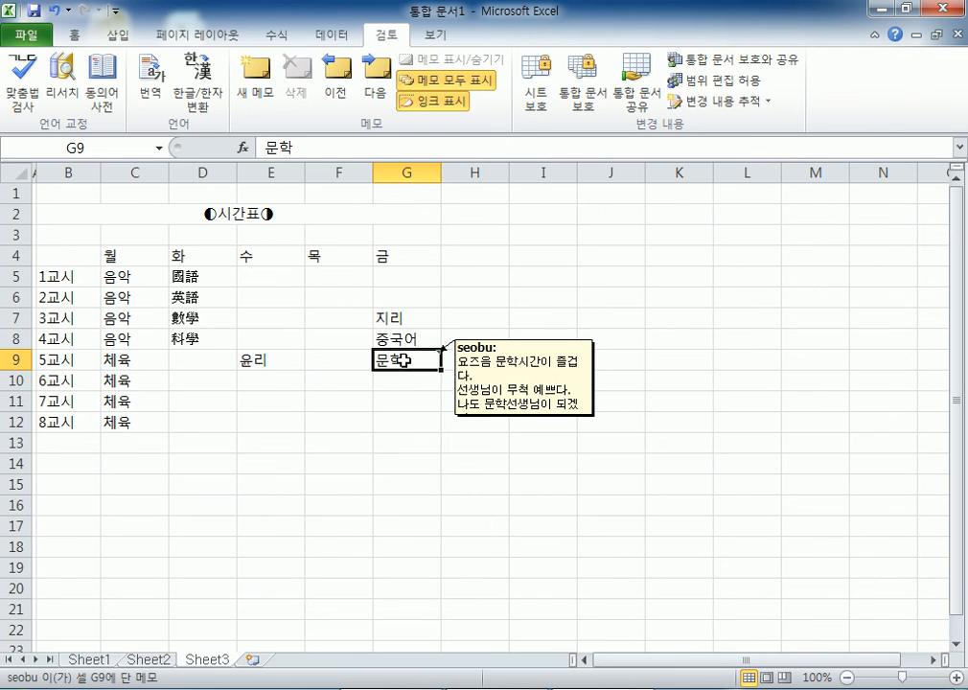
right_click(405, 361)
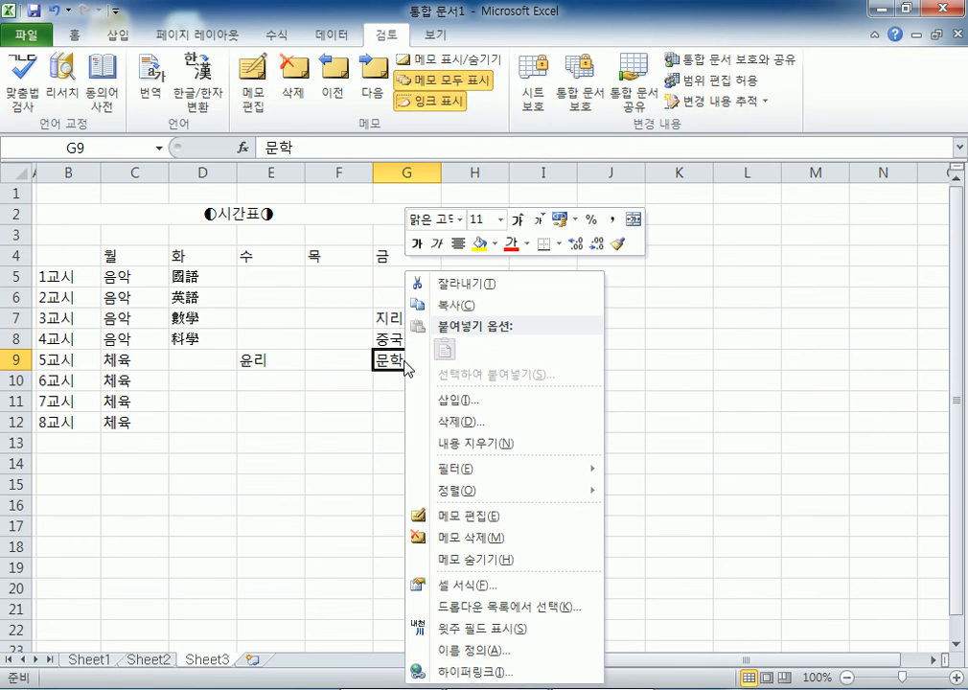
click(460, 558)
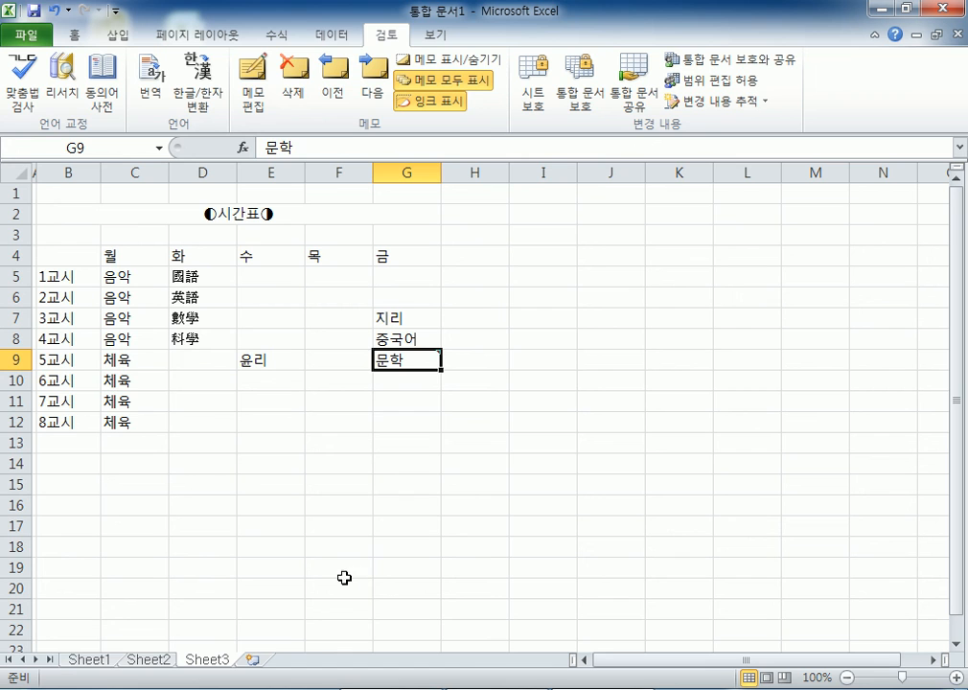
click(279, 551)
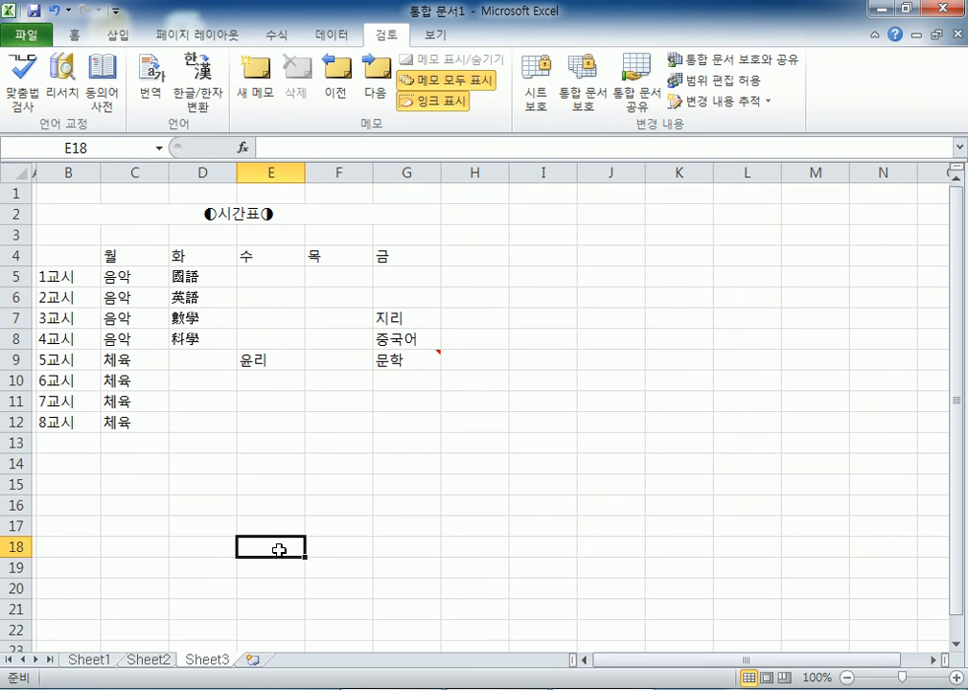
- Delete the G9 comment and confirm the cell no longer carries one
right_click(389, 360)
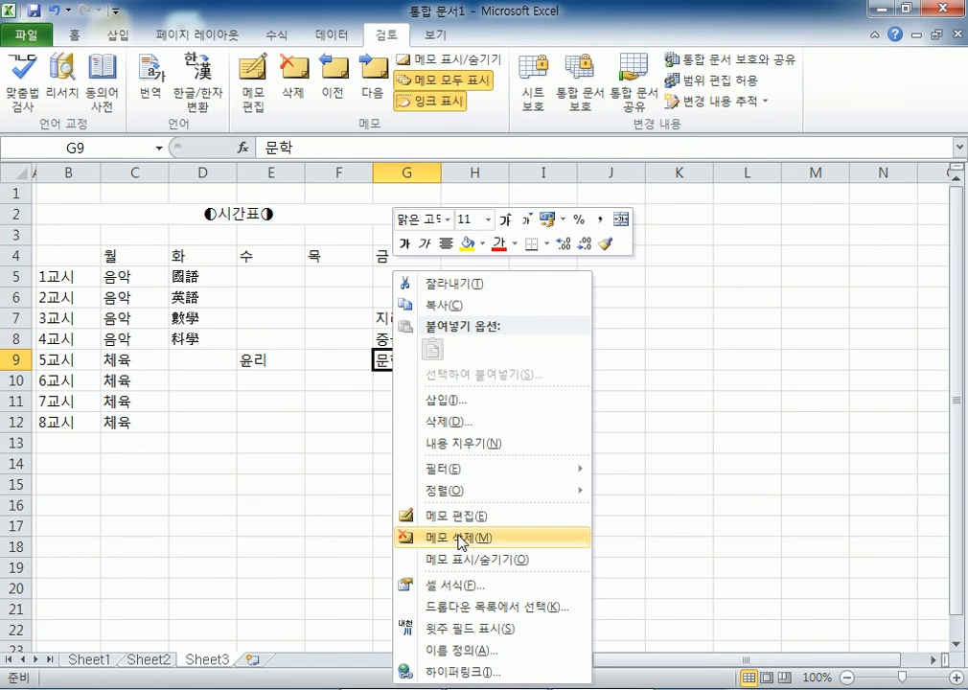
click(458, 537)
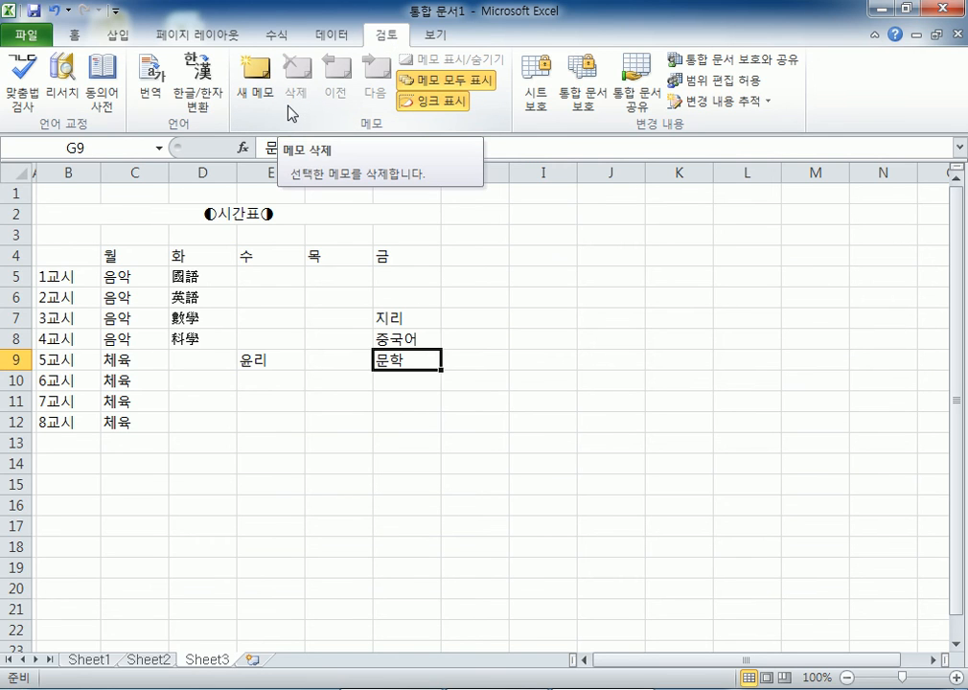
scroll(431, 206, down, 2)
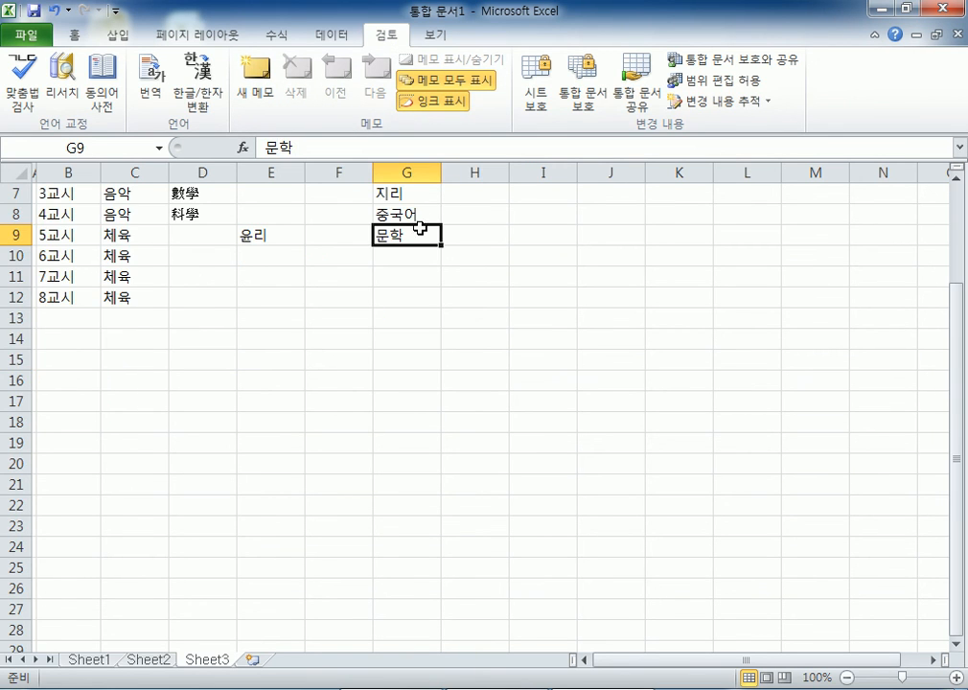
right_click(416, 235)
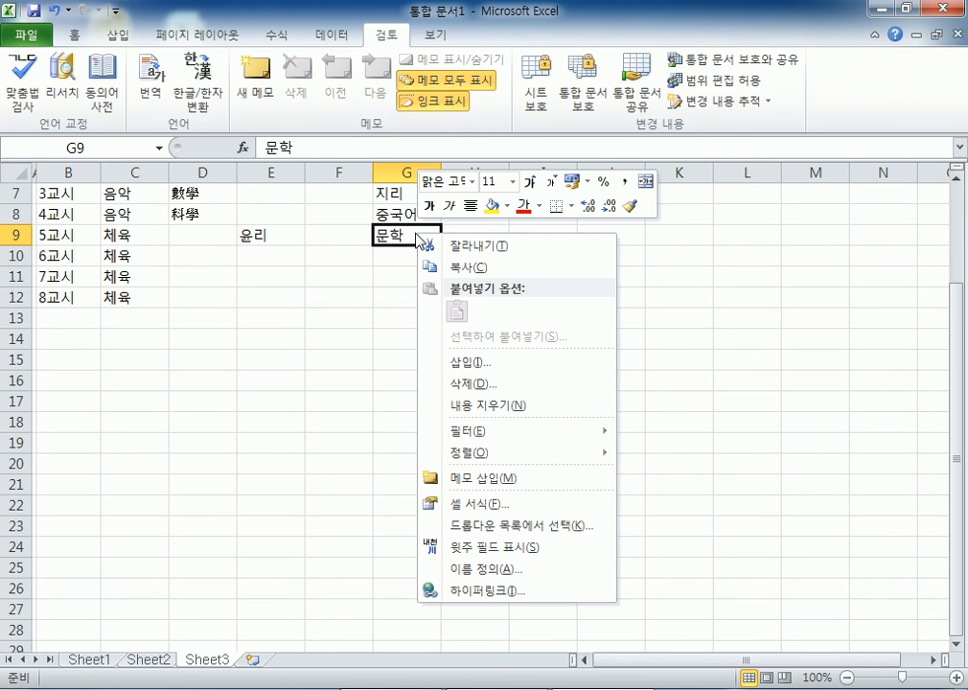
click(312, 323)
click(317, 324)
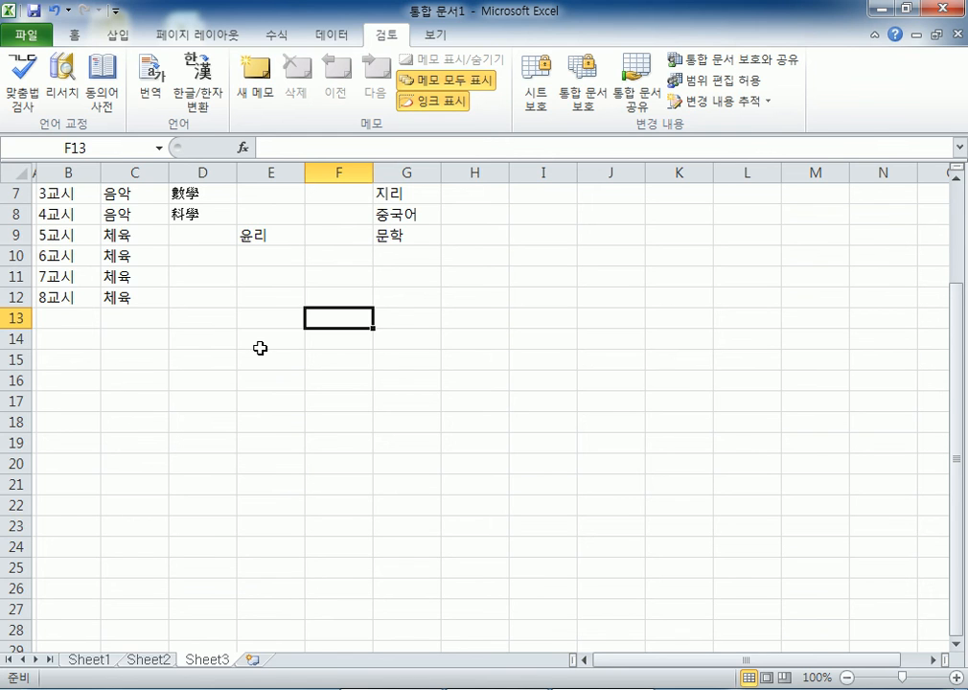
scroll(430, 404, up, 2)
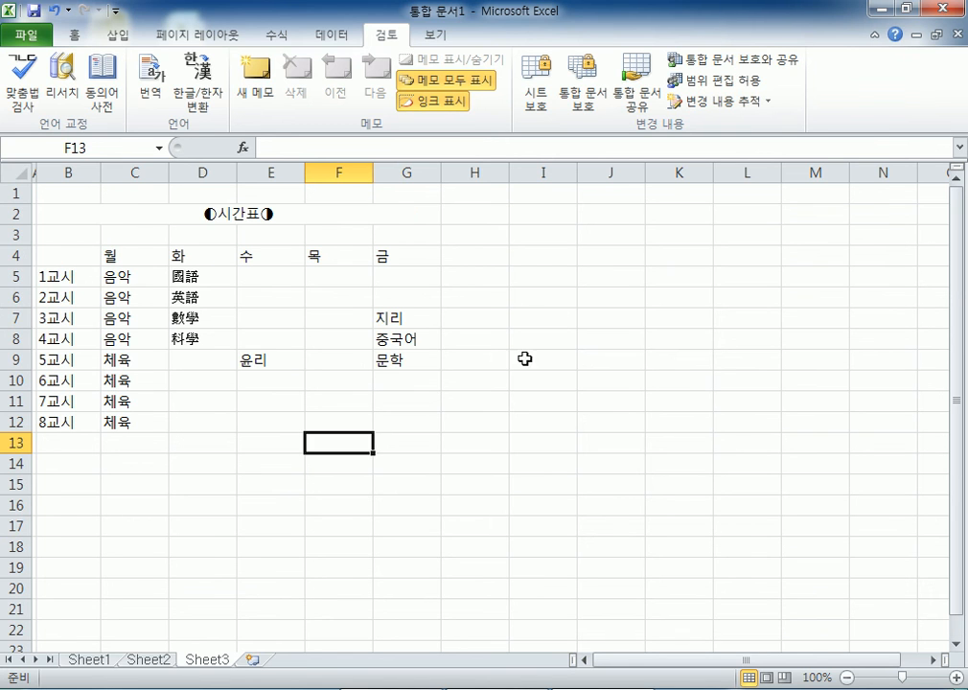
click(567, 274)
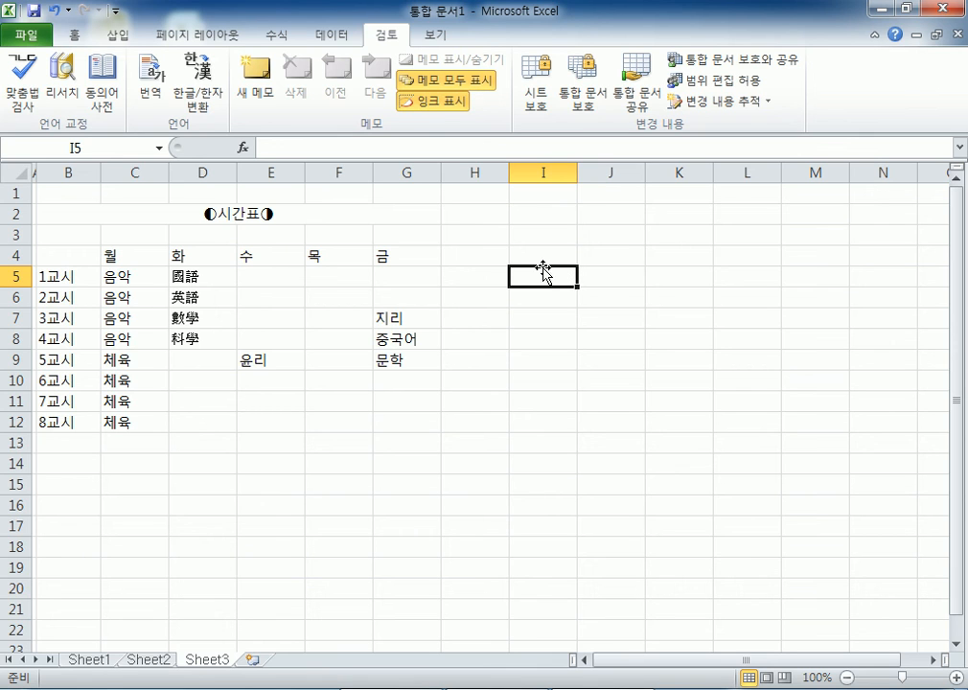
click(664, 259)
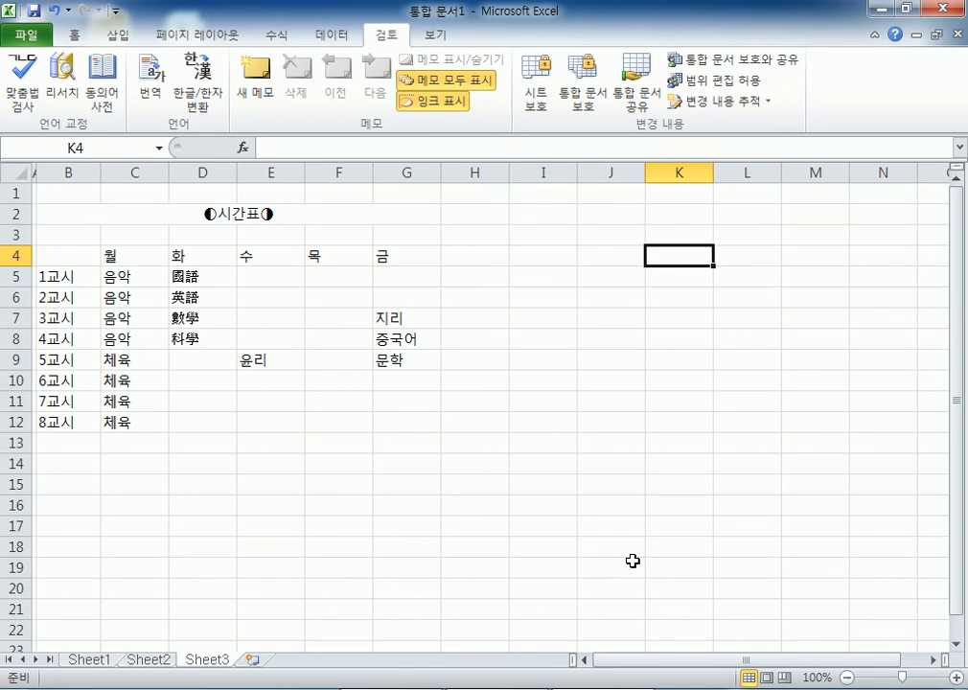
text(ㅈ주요과목)
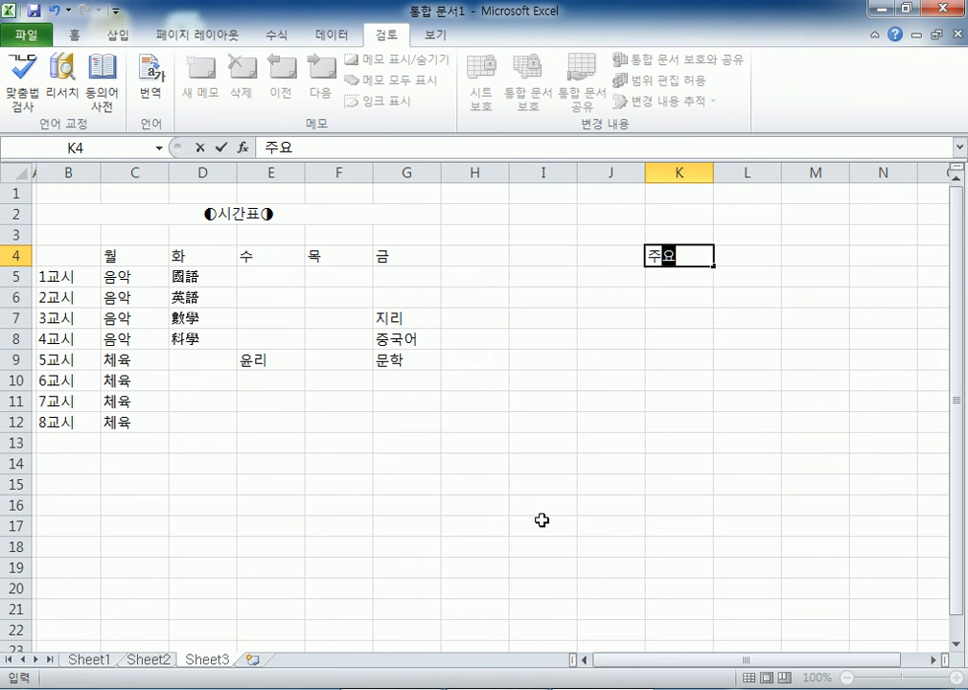
key(Escape)
text(주요 괌)
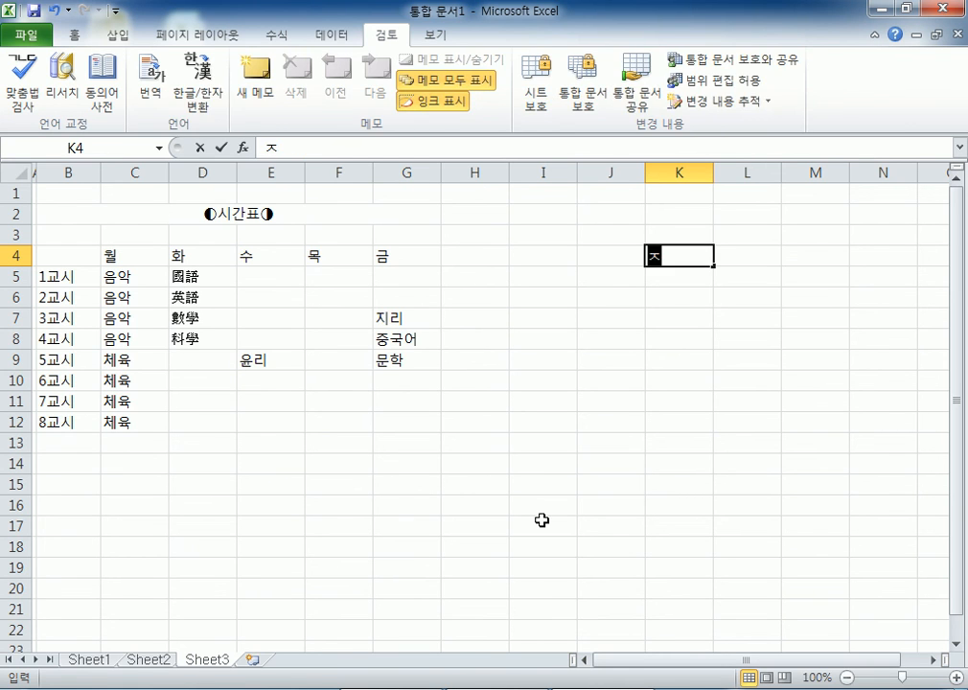
text(목)
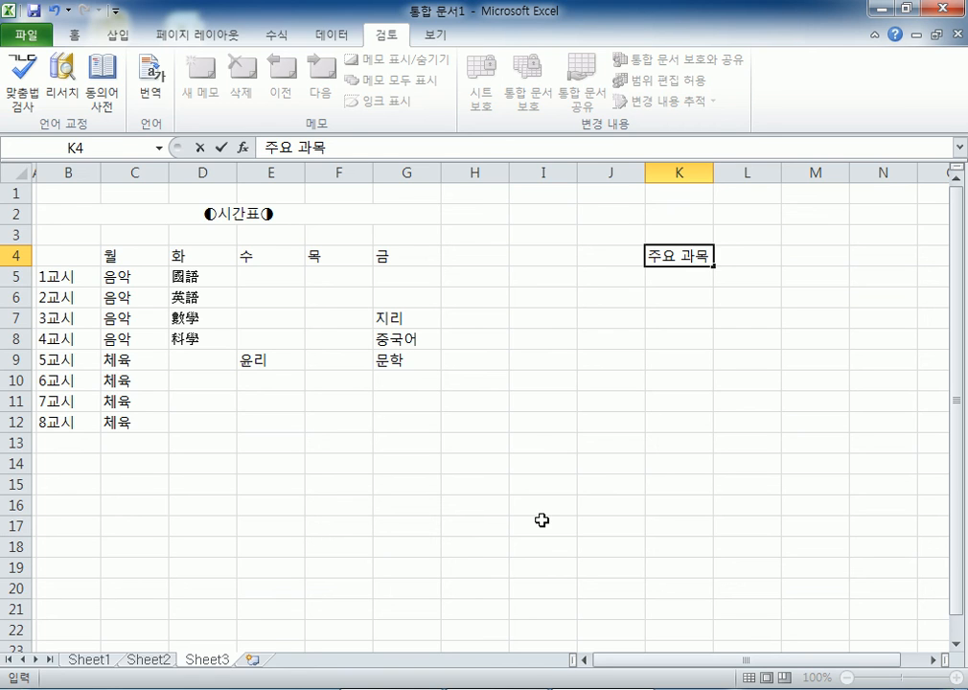
key(Escape)
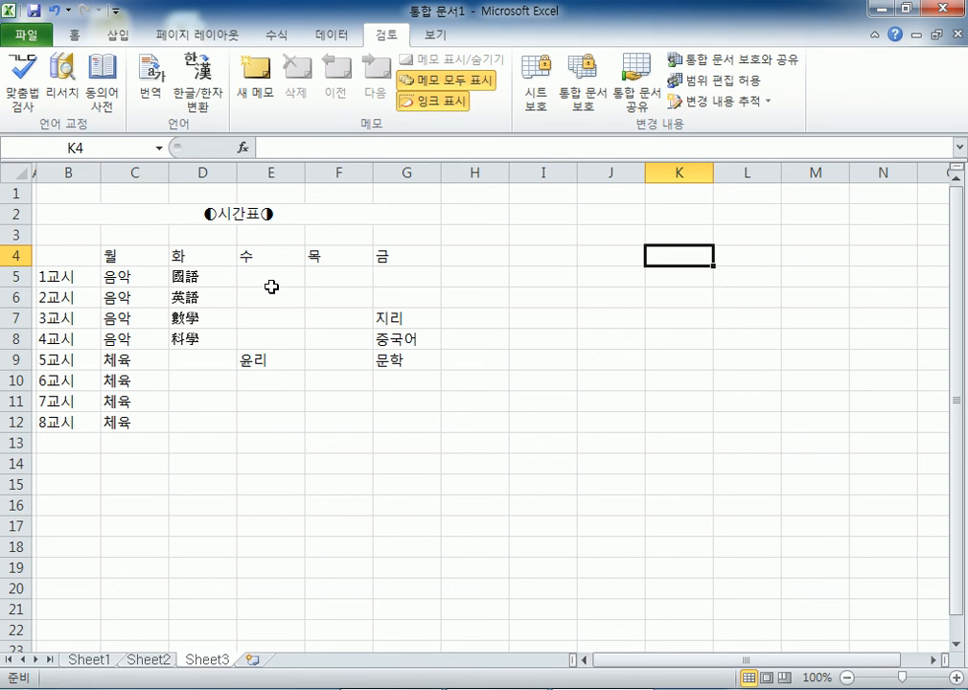
- Fill the day headers 월 through 금 across row 4 from C4
click(149, 256)
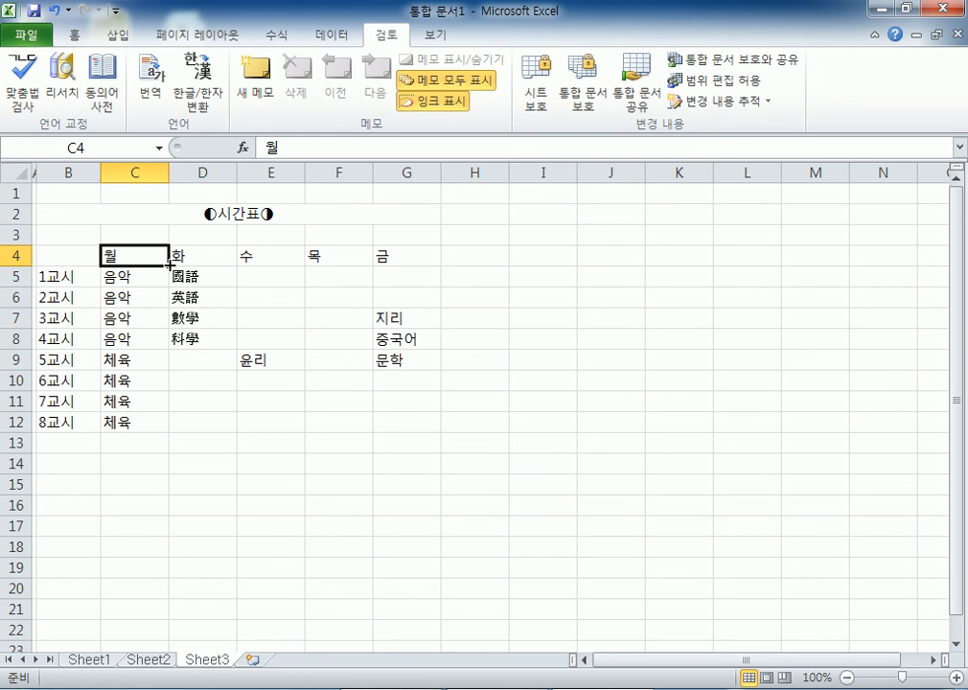
drag(169, 266, 430, 264)
click(165, 261)
drag(168, 266, 442, 267)
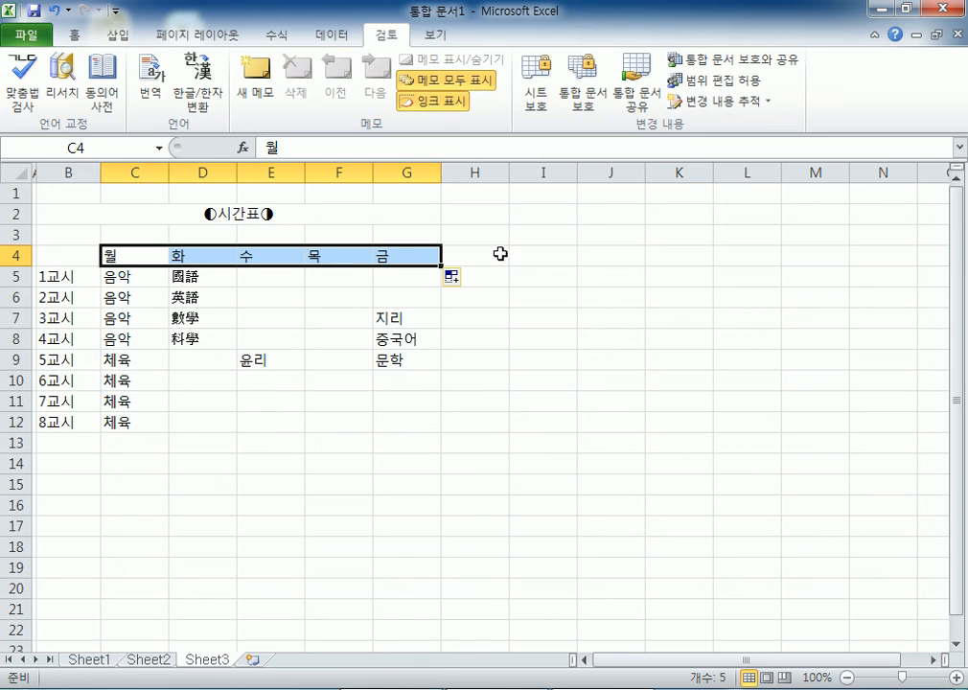
- Enter 토요일 in J4 and fill the weekday series down to J15, ending at 수요일
click(610, 256)
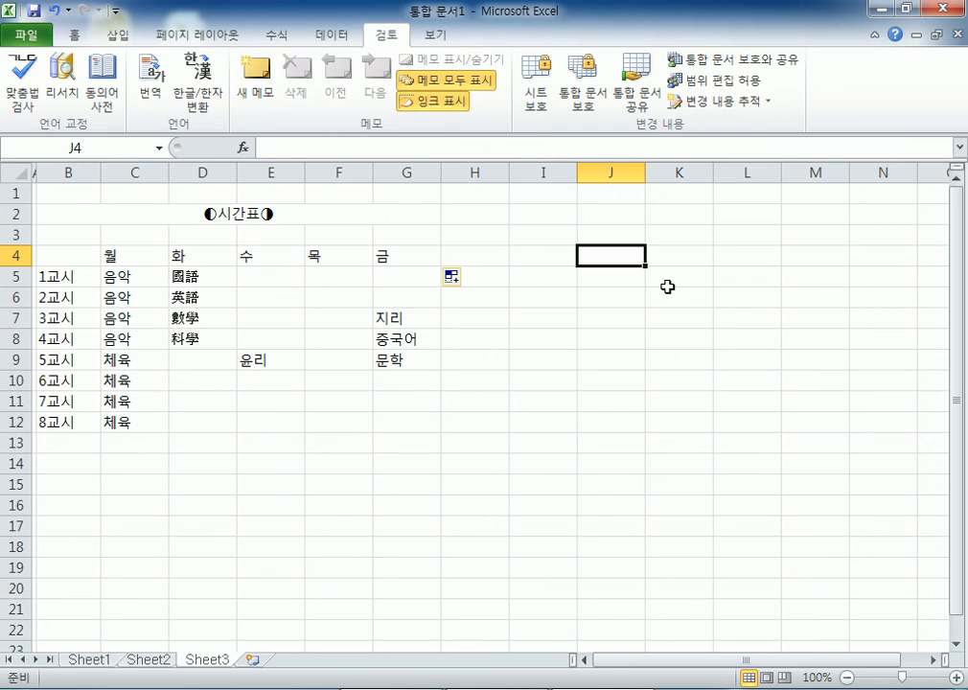
text(토)
text(요일)
key(Return)
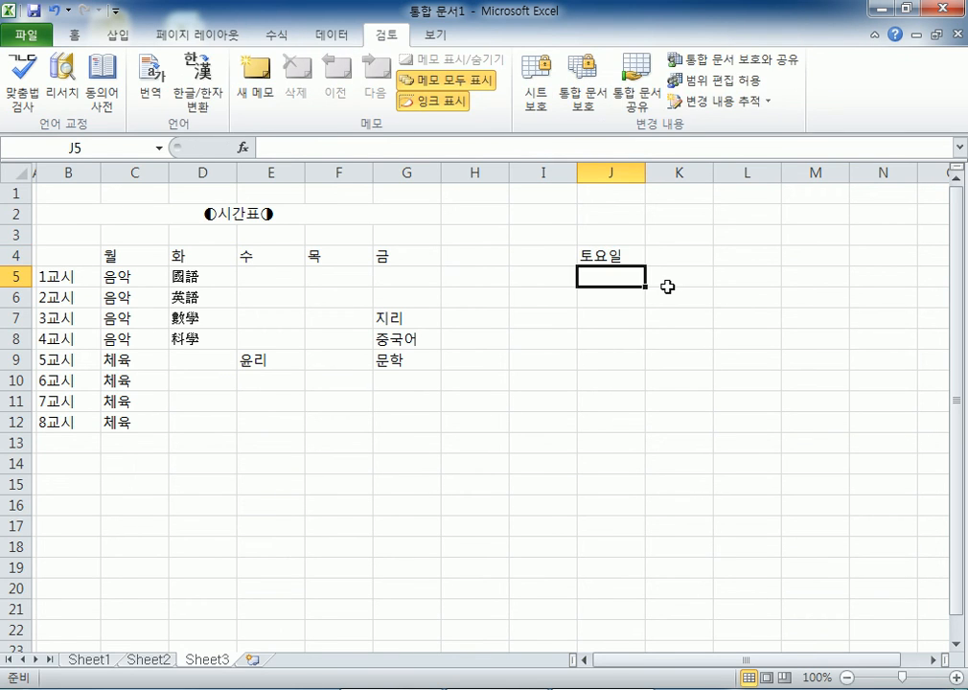
click(604, 254)
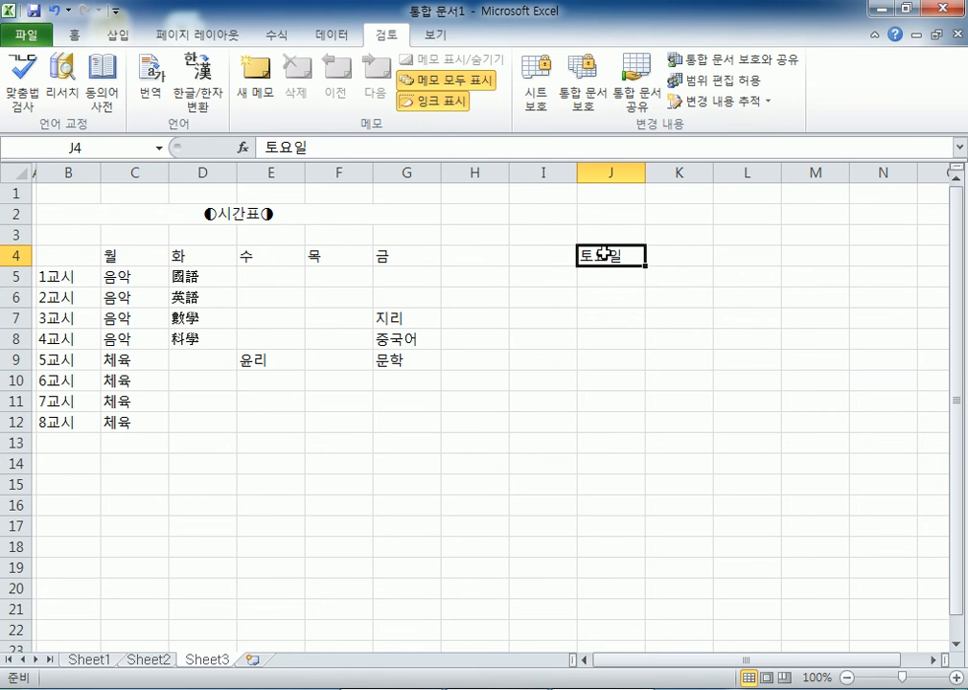
scroll(567, 447, up, 7)
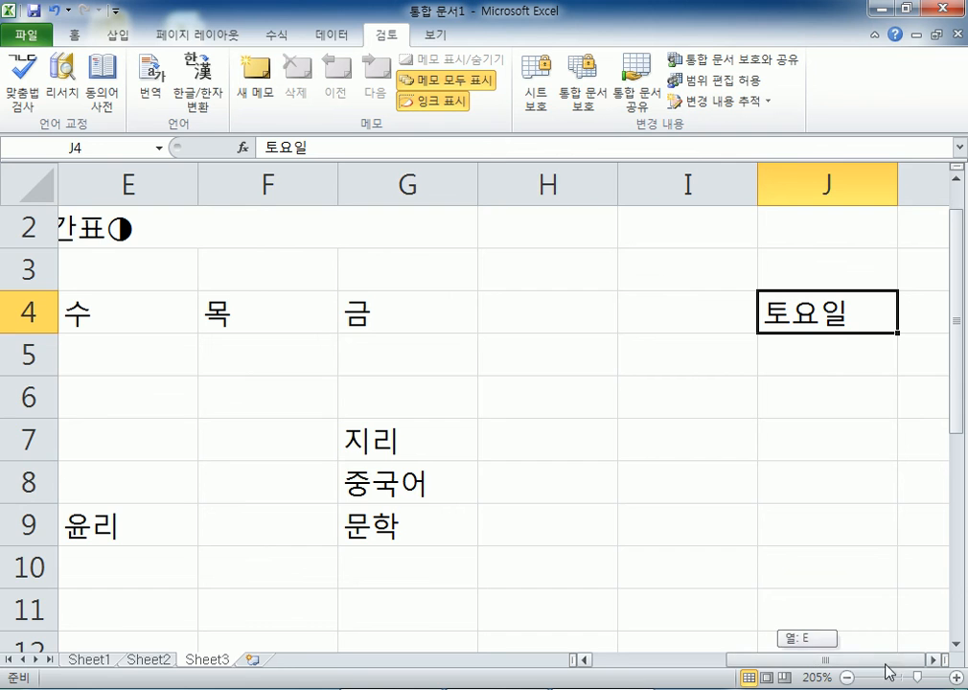
scroll(825, 456, down, 4)
scroll(864, 358, down, 1)
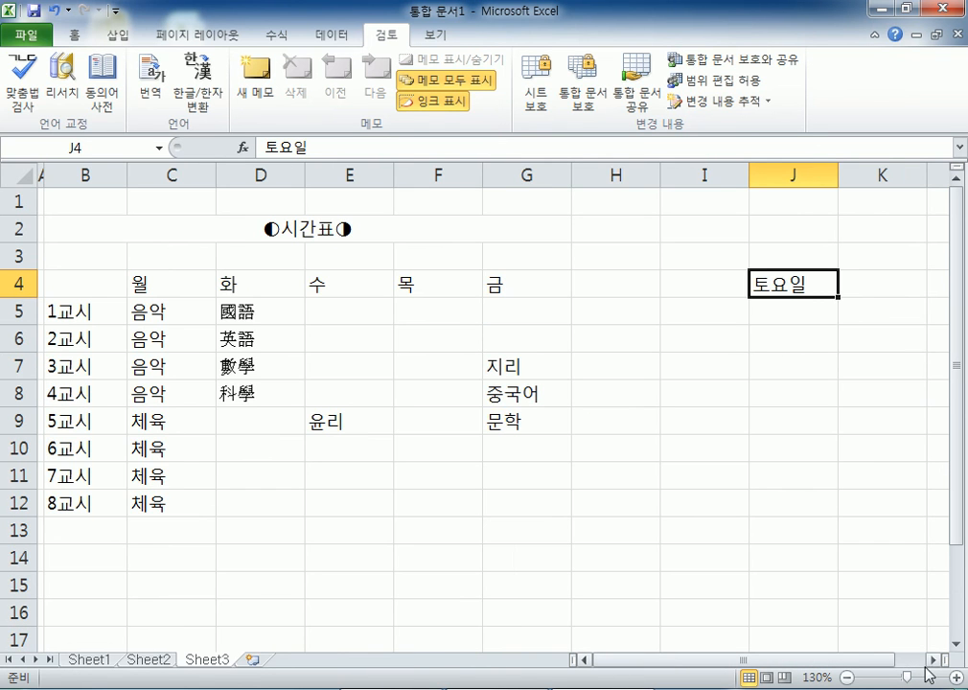
click(934, 660)
click(933, 660)
drag(660, 297, 659, 593)
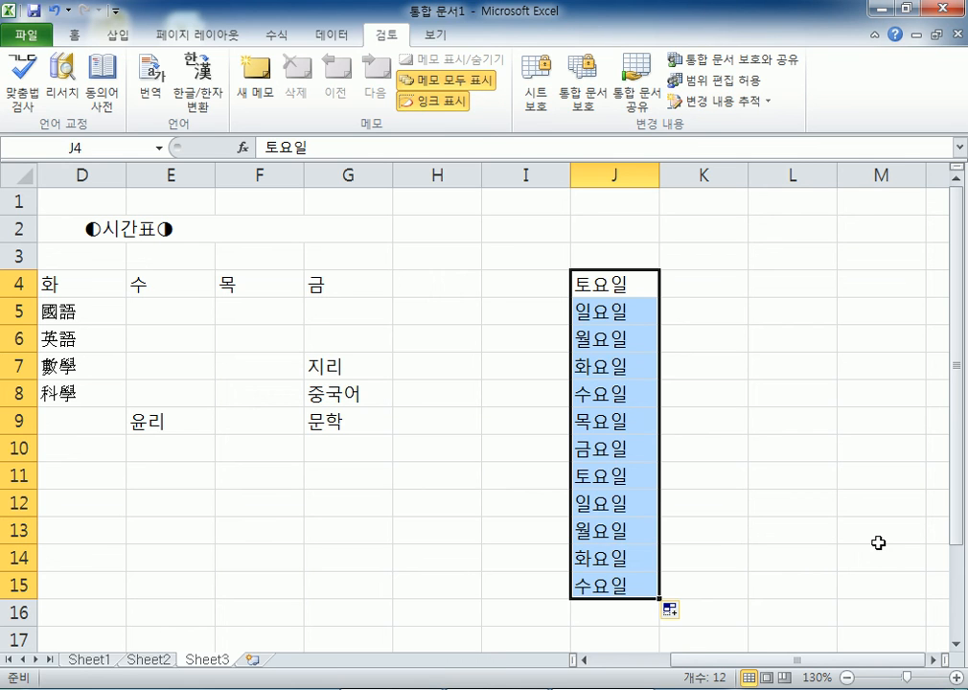
- Enter 1월 in K4 and fill months down to K17 (1월–12월, then 1월, 2월)
click(694, 278)
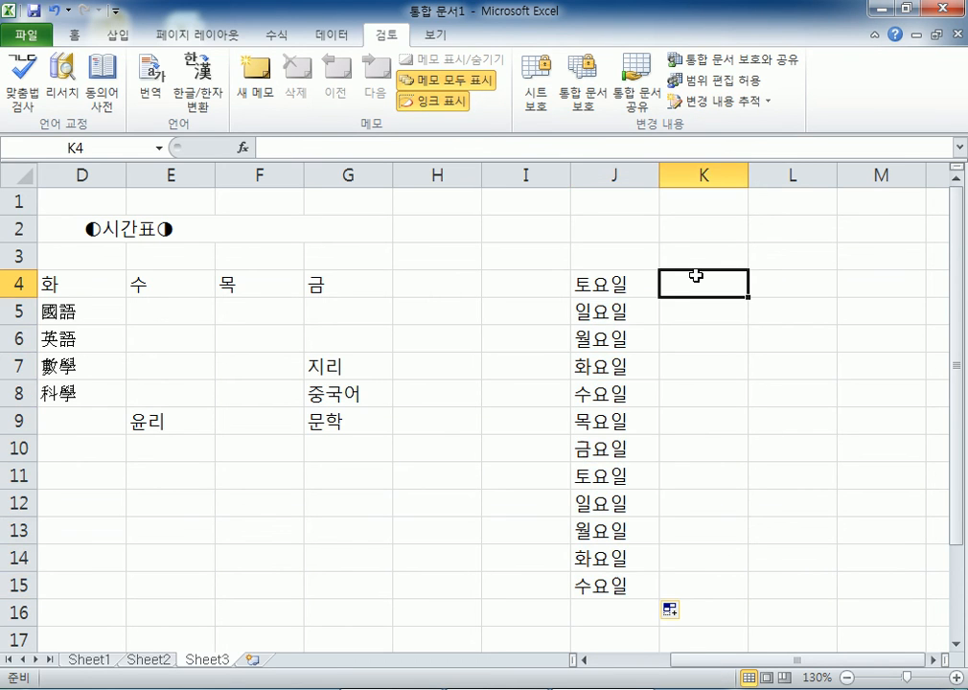
text(1월)
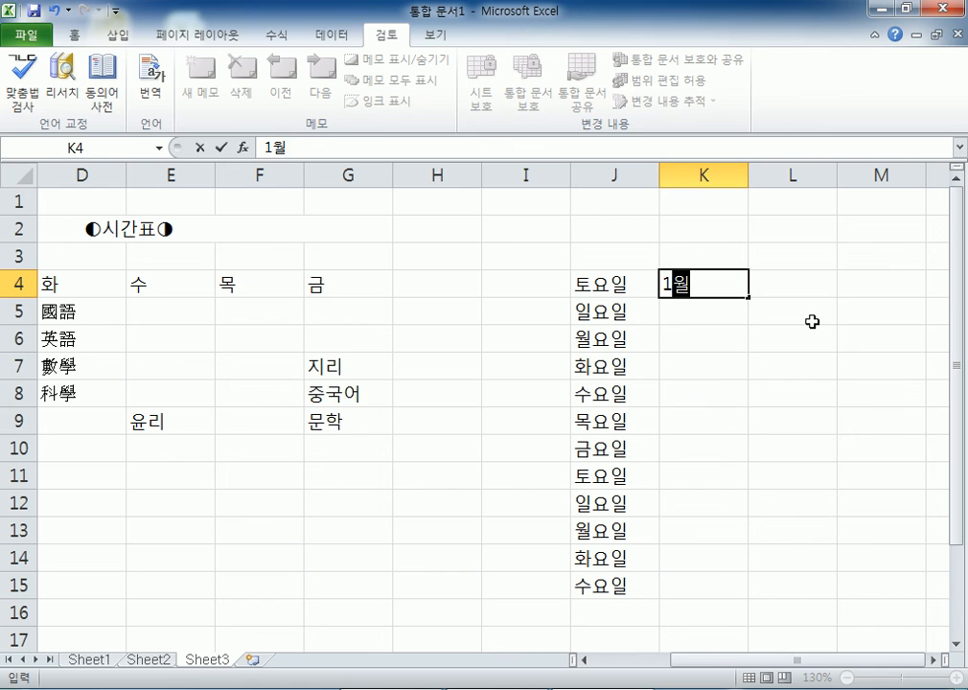
key(Return)
click(674, 279)
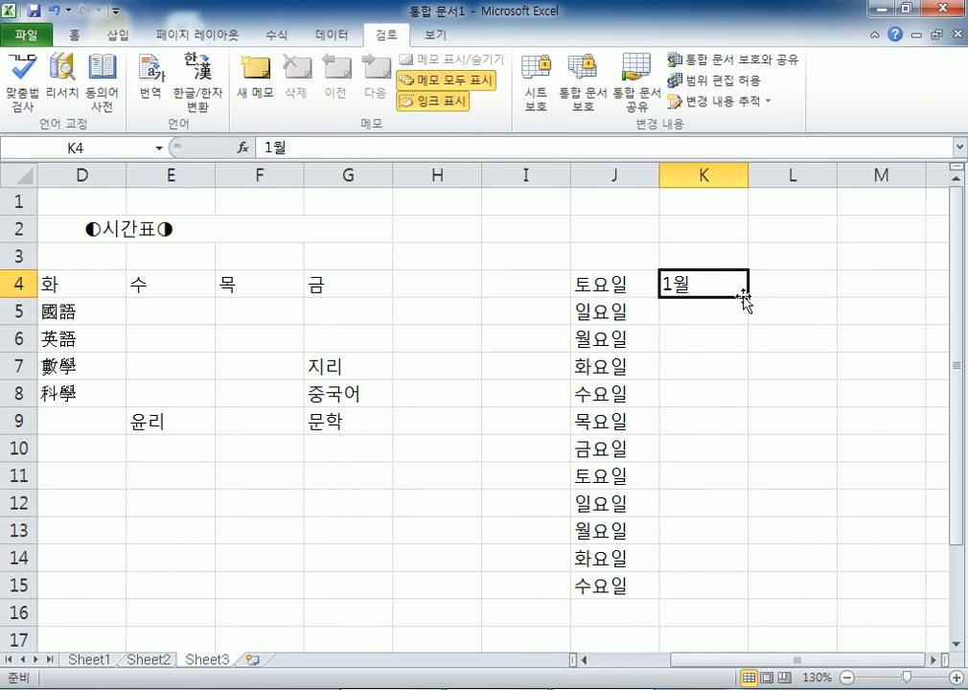
drag(748, 298, 748, 646)
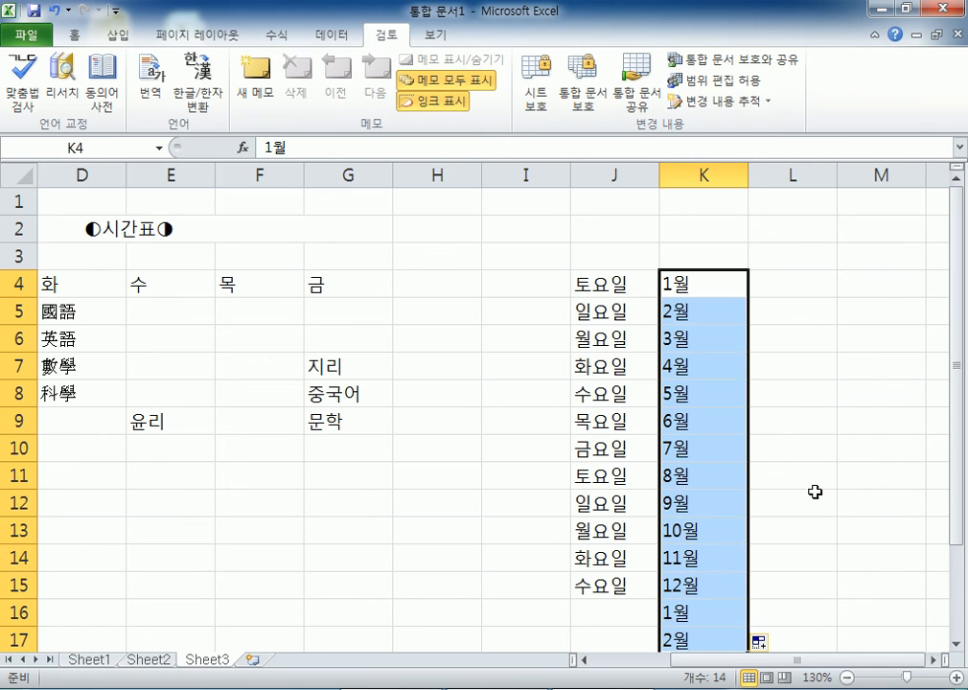
scroll(818, 484, down, 1)
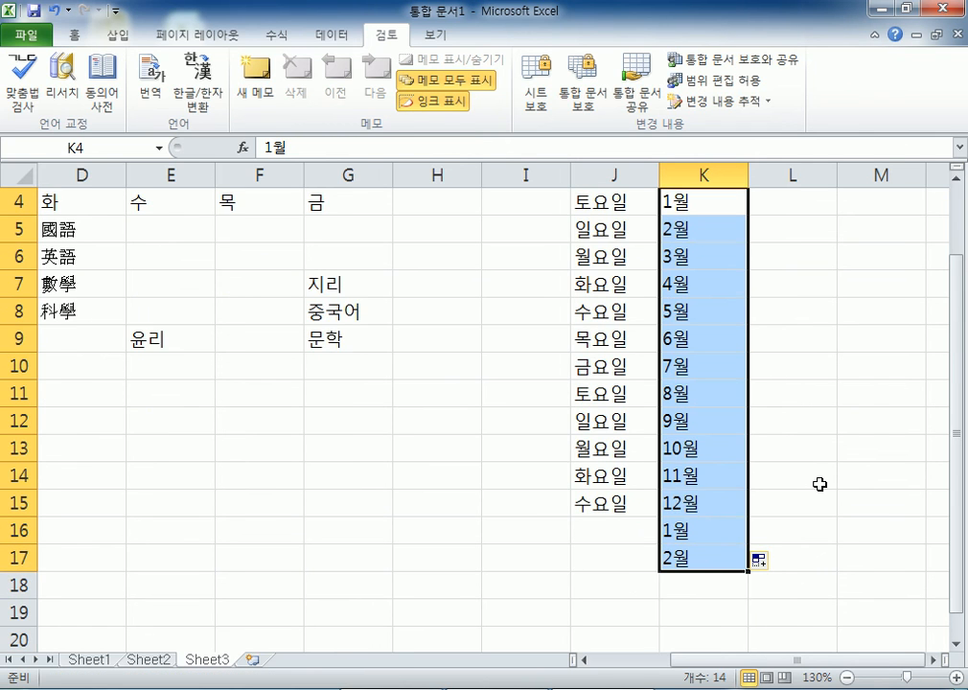
click(740, 506)
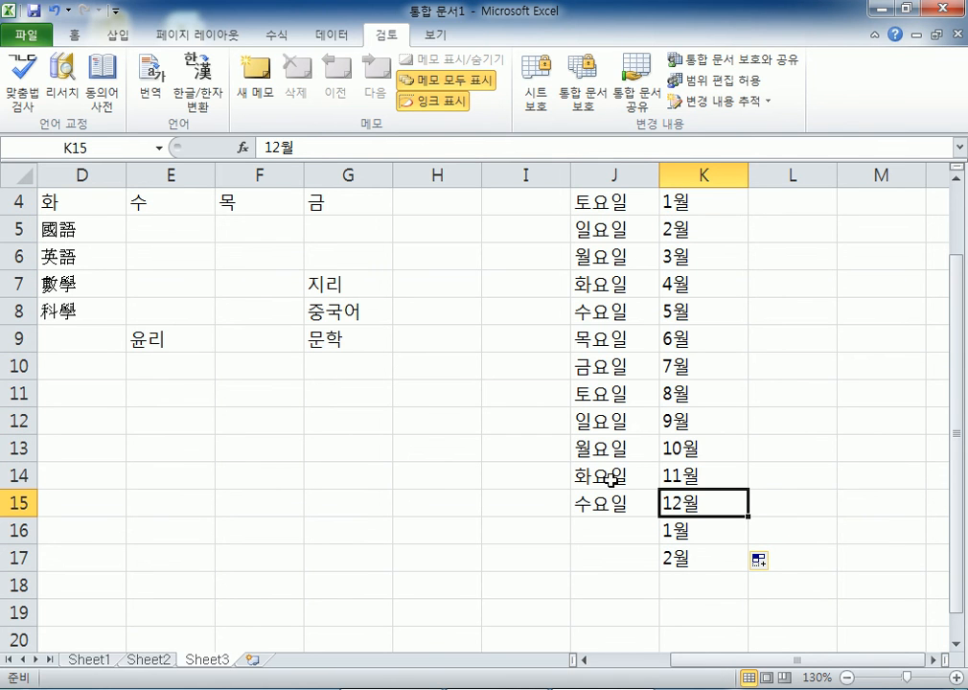
- Extend the 교시 labels from B5 down to 16교시 in B20
scroll(465, 412, down, 3)
scroll(465, 412, up, 1)
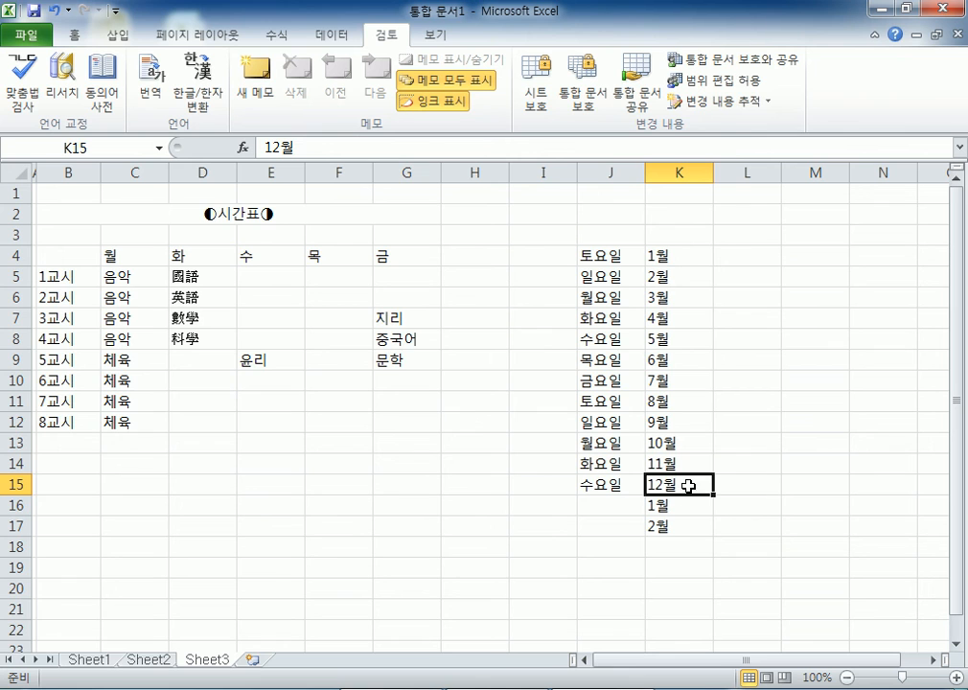
click(62, 277)
drag(100, 286, 101, 598)
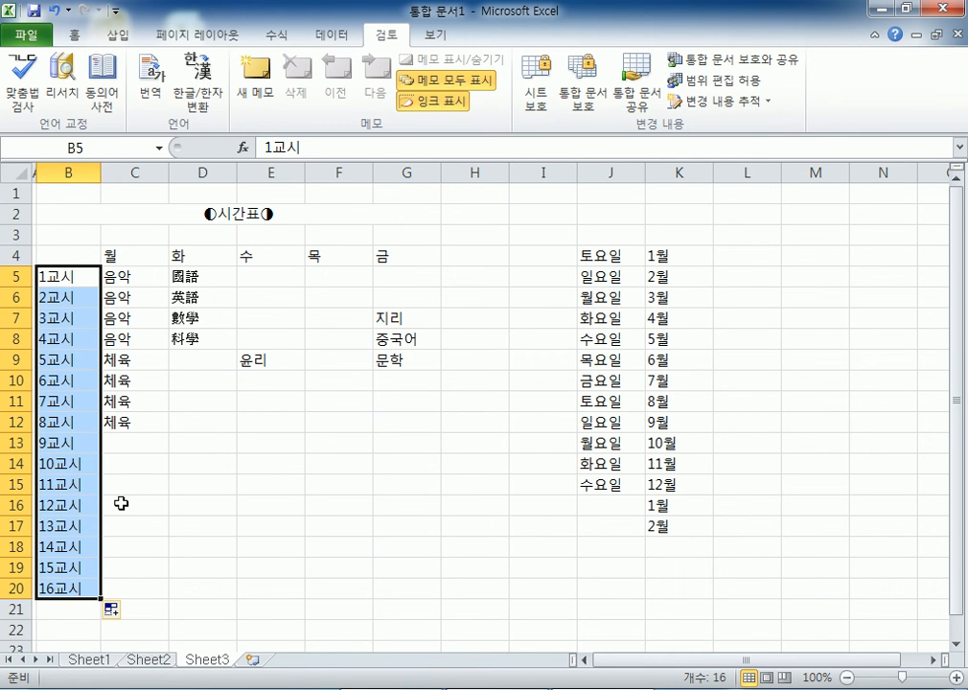
click(649, 256)
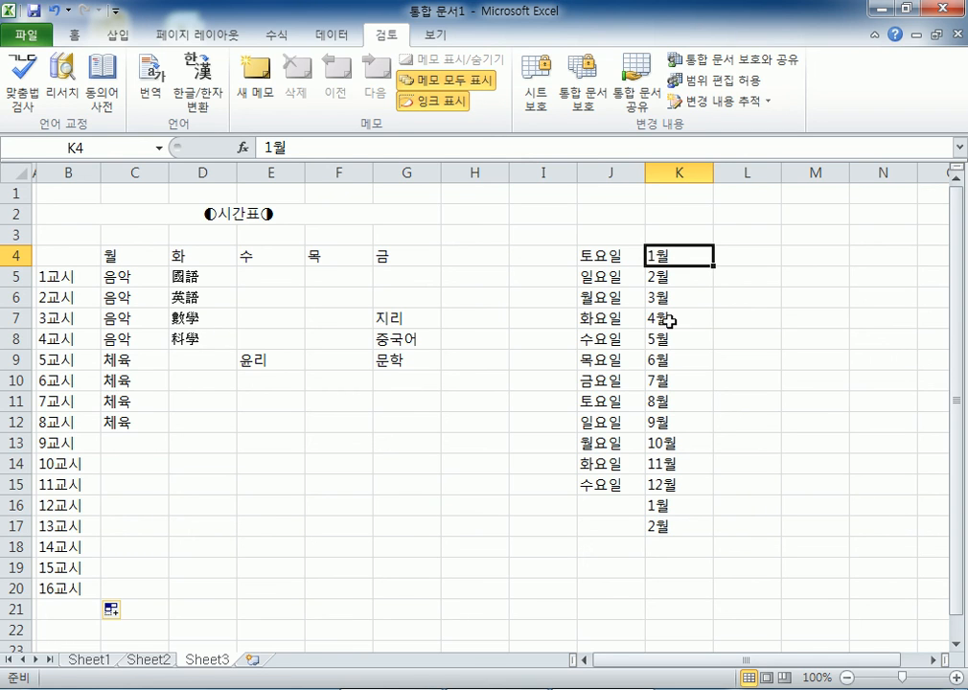
click(672, 503)
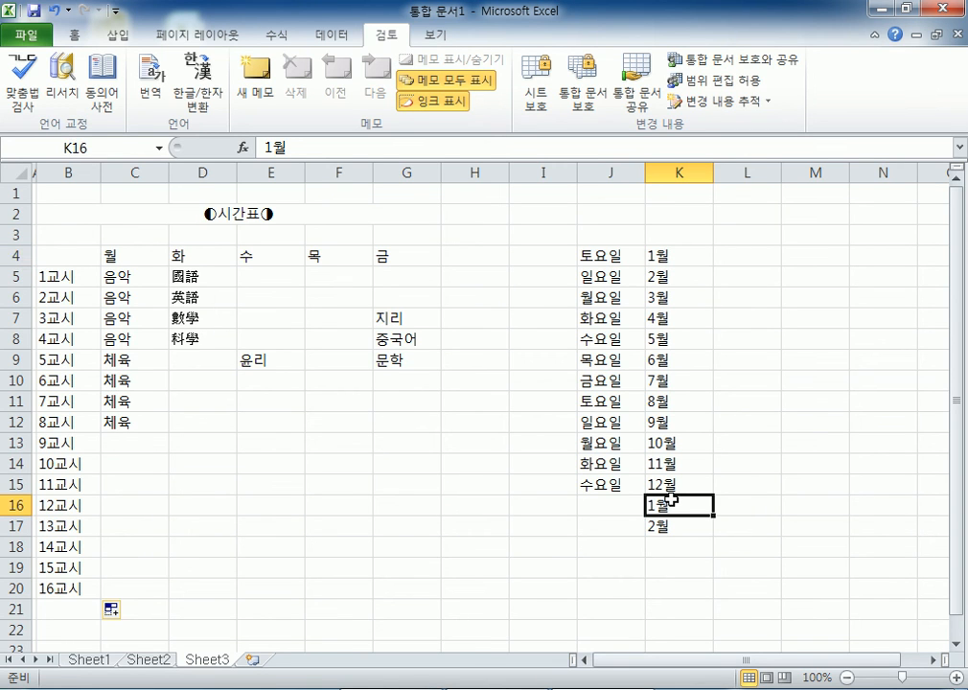
click(744, 256)
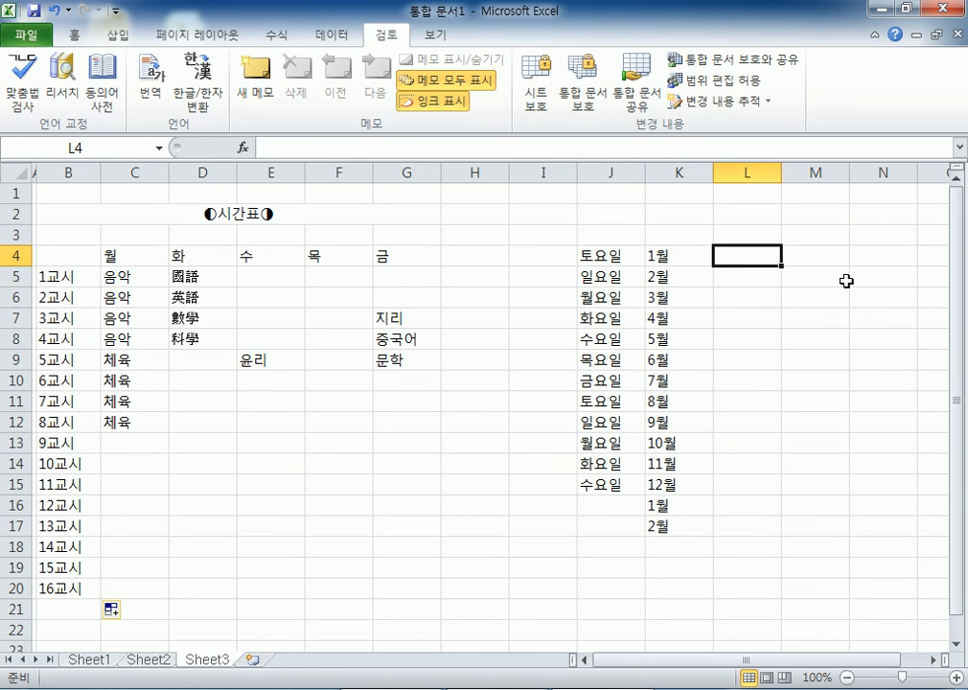
- Enter sun in L4 and sunday in M4
text(SUN)
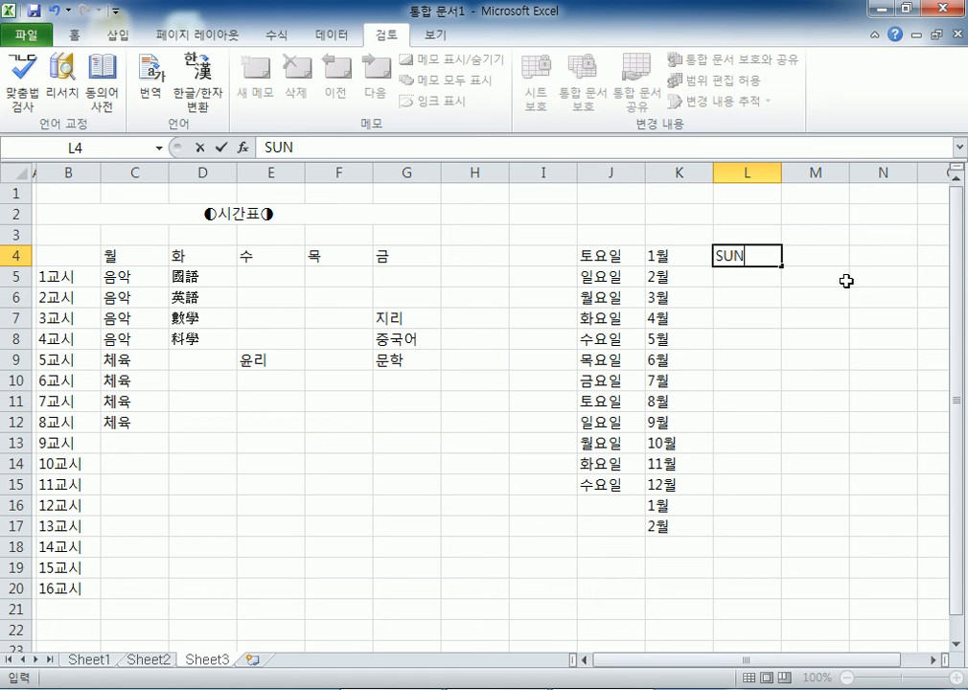
key(BackSpace)
key(BackSpace)
text(un)
key(Escape)
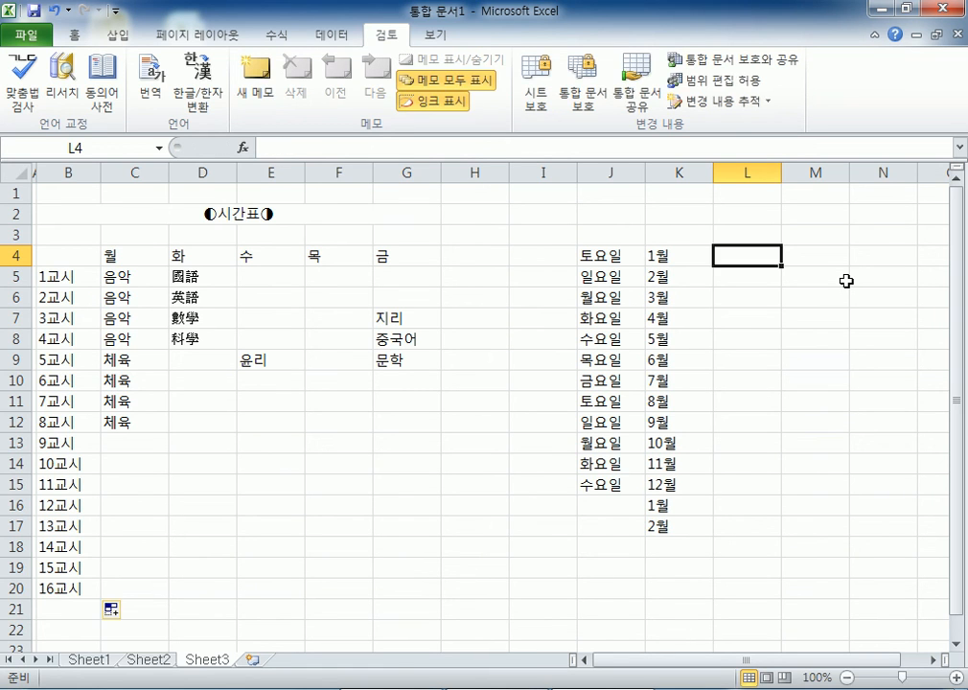
text(sun)
key(Return)
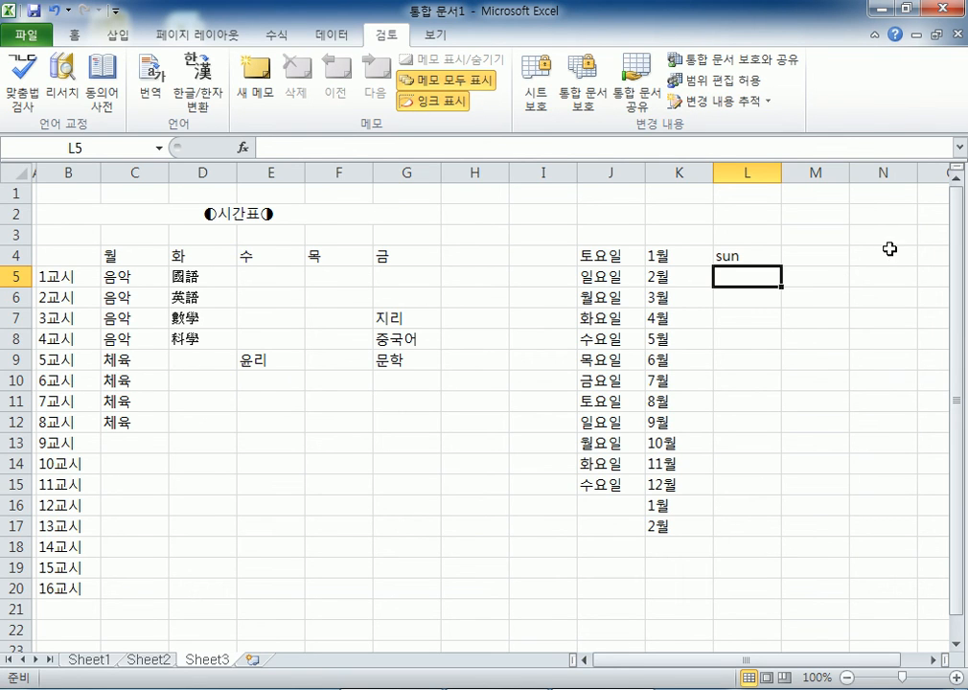
click(803, 259)
text(sunday)
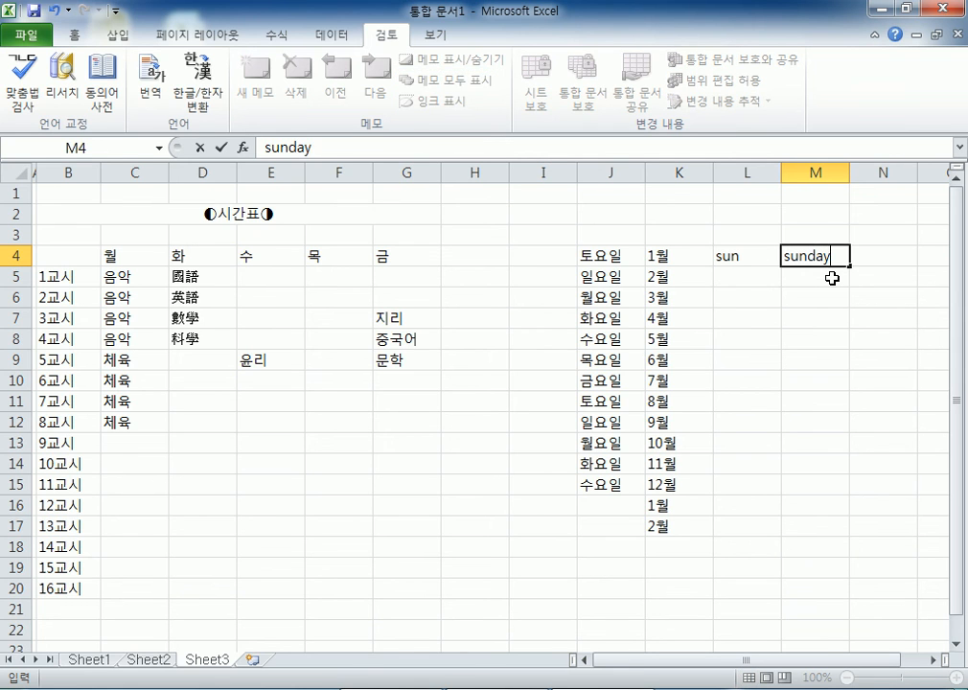
key(Return)
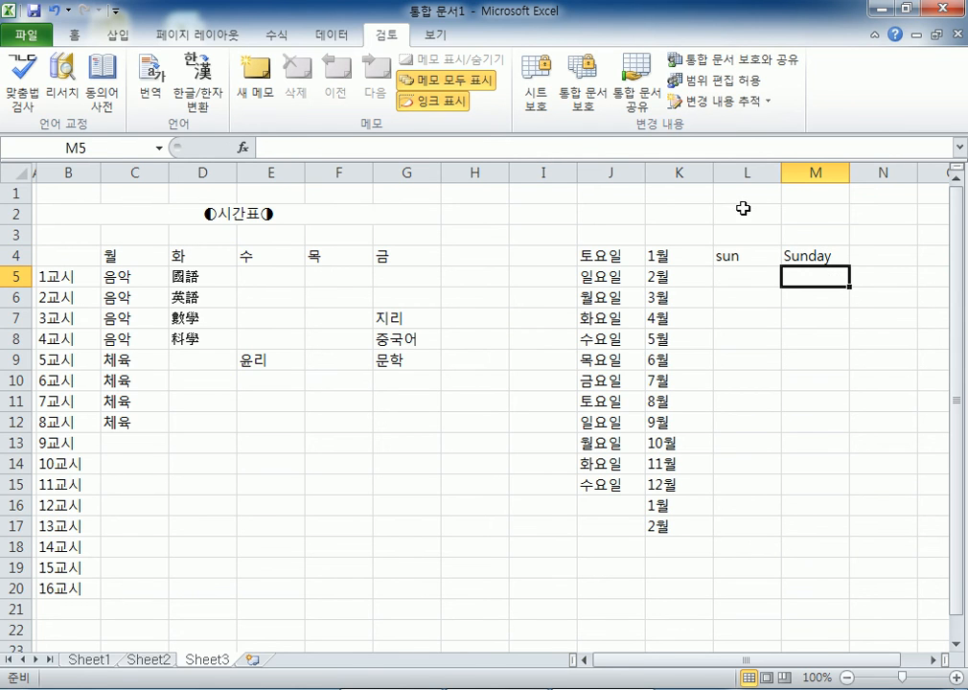
- Fill L4:L17 with sun–sat and M4:M17 with Sunday–Saturday
click(746, 255)
drag(783, 263, 784, 532)
click(816, 255)
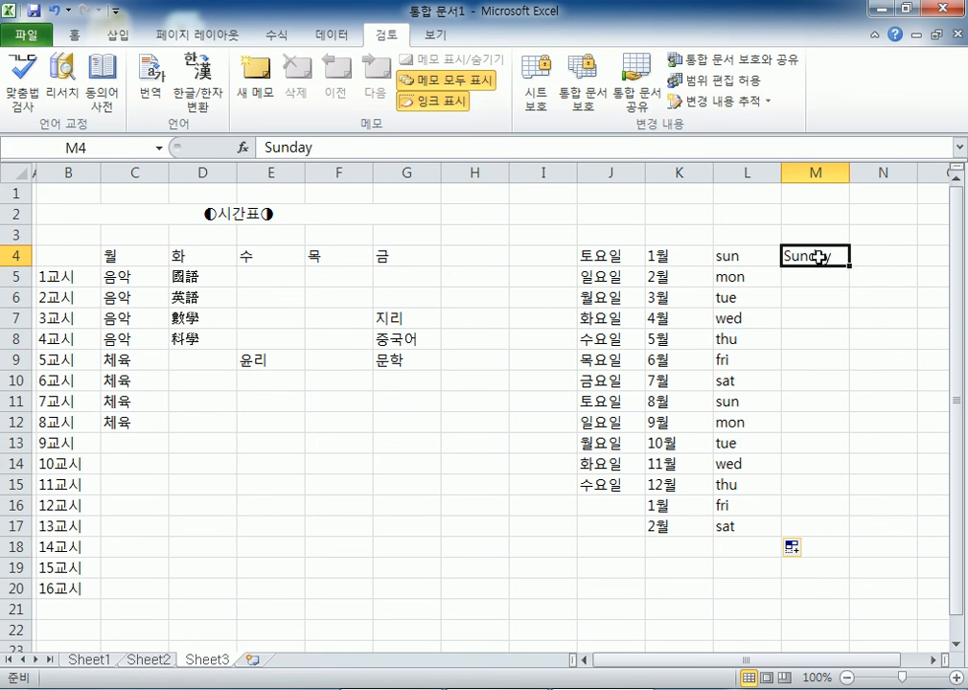
drag(849, 266, 853, 535)
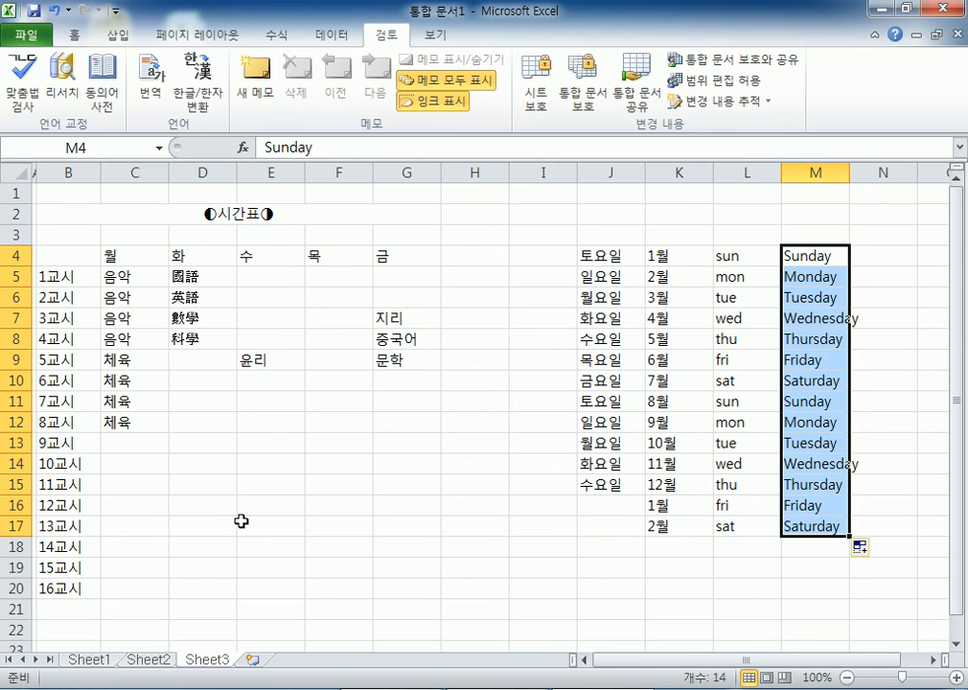
click(240, 521)
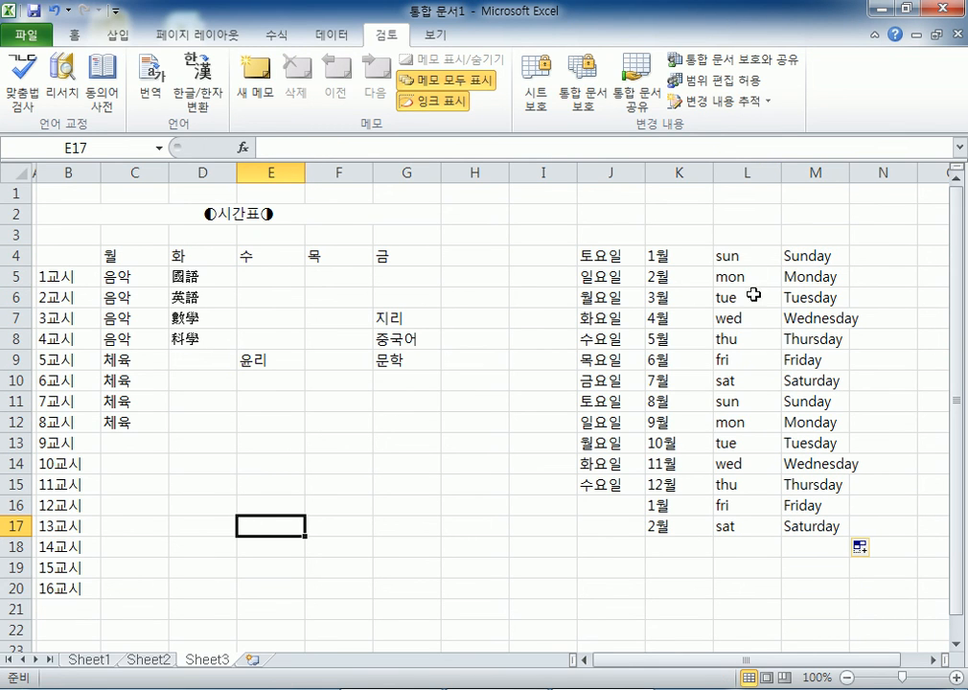
- AutoFit column M so full day names like Wednesday show completely
click(747, 257)
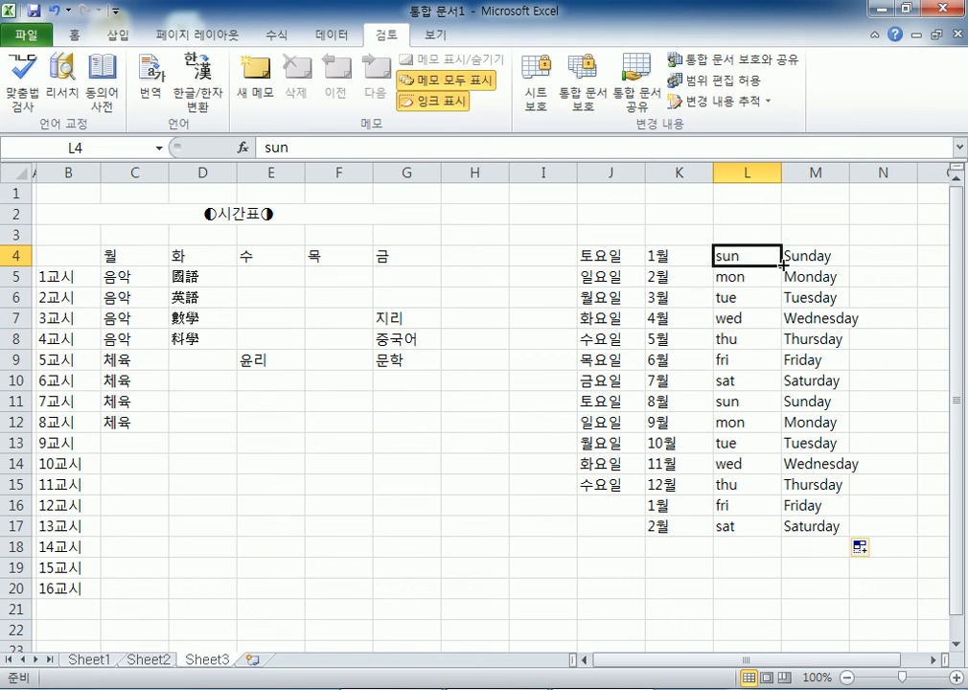
click(822, 258)
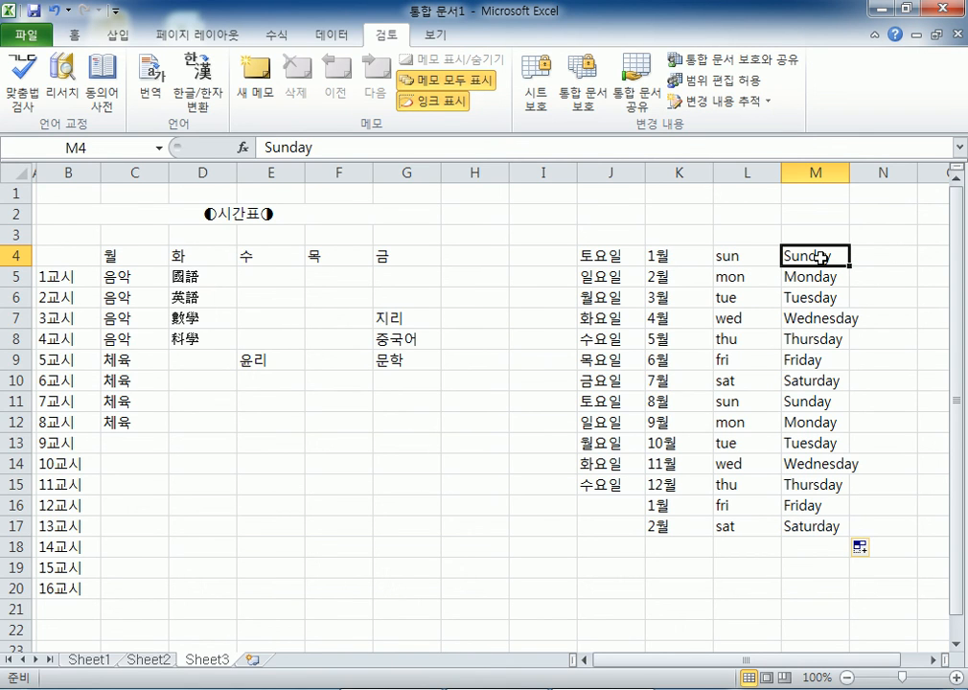
click(846, 176)
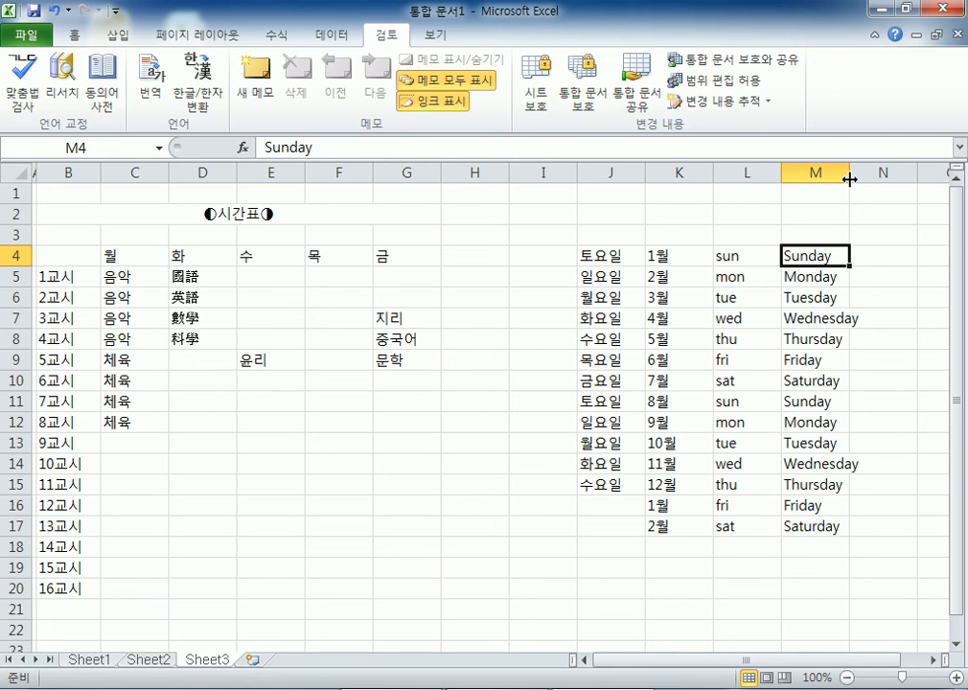
double_click(849, 179)
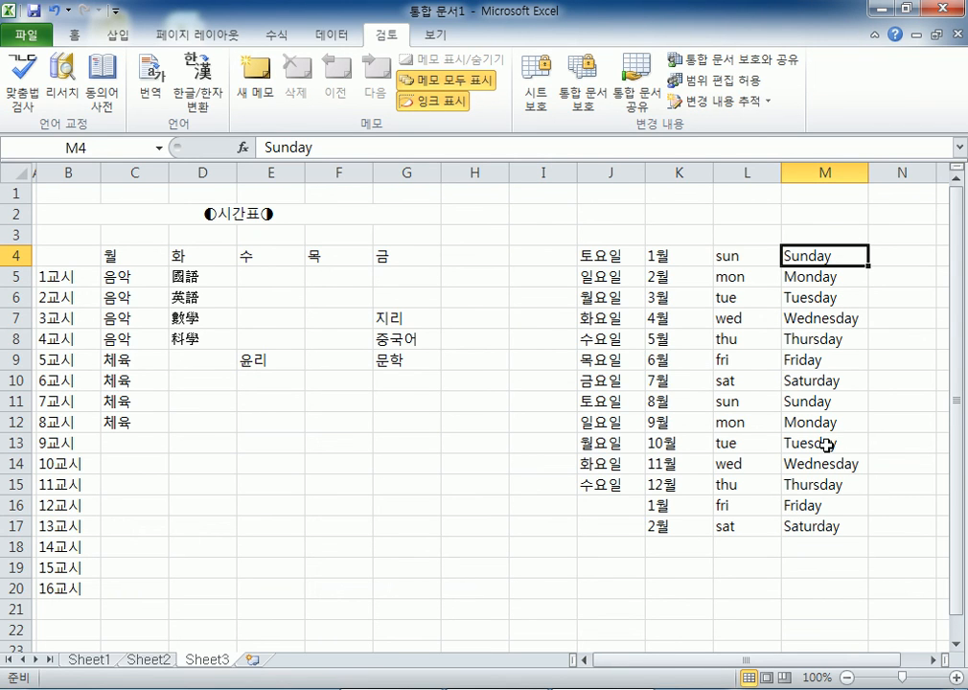
click(485, 530)
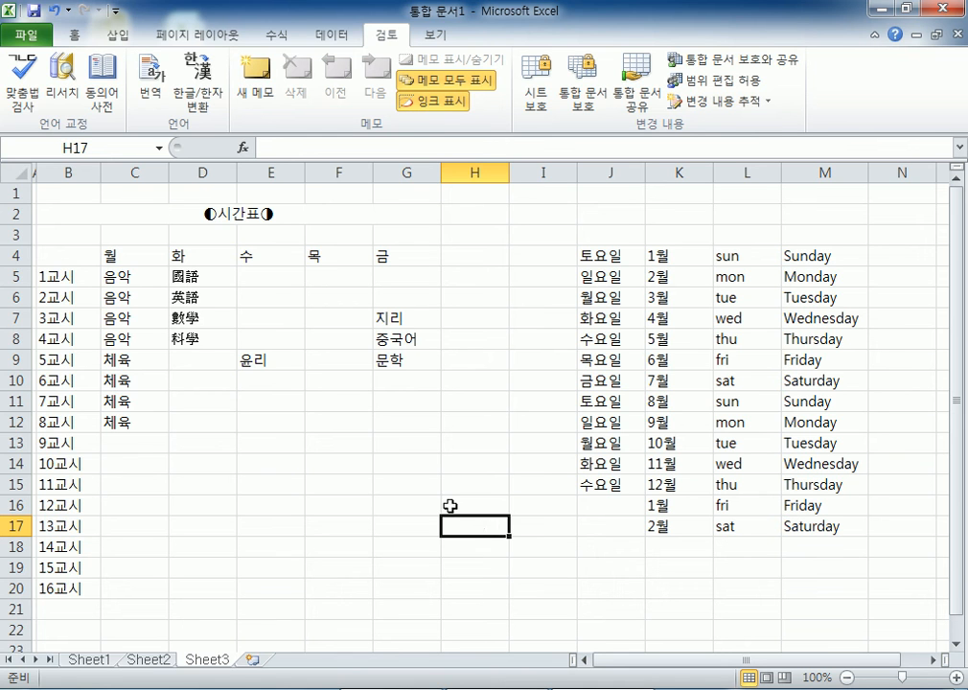
- Open Excel Options from the File tab, then close it without changes
click(32, 37)
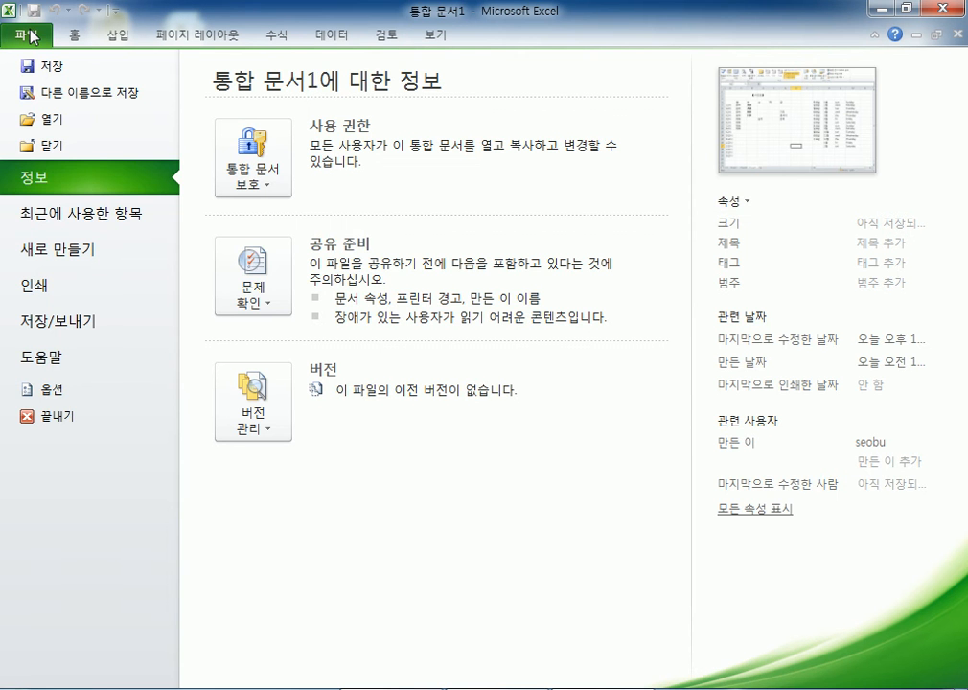
click(32, 36)
click(32, 37)
click(69, 397)
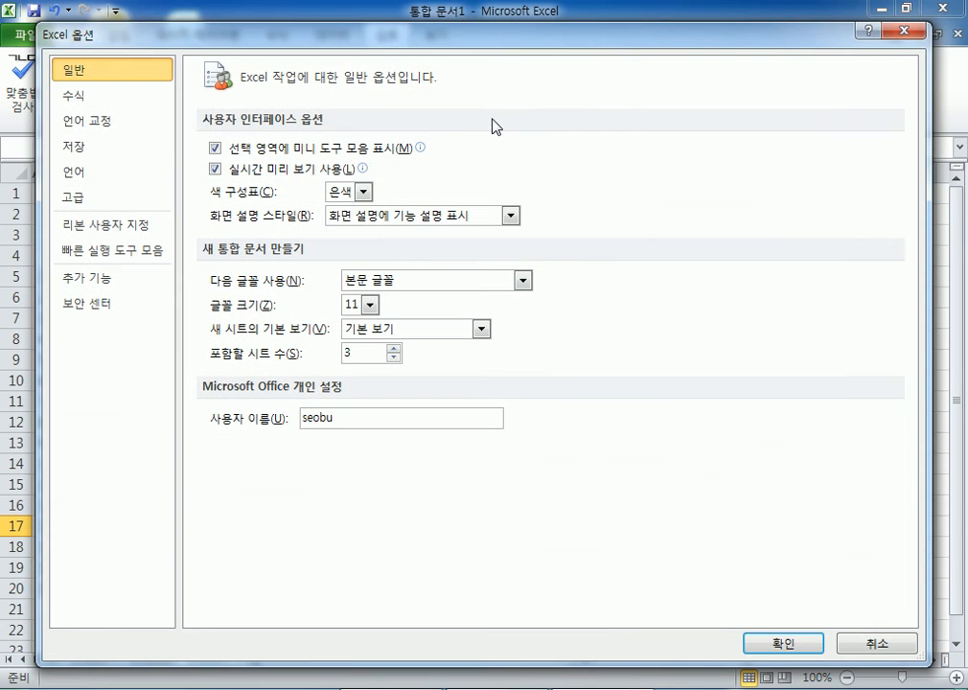
drag(390, 34, 386, 13)
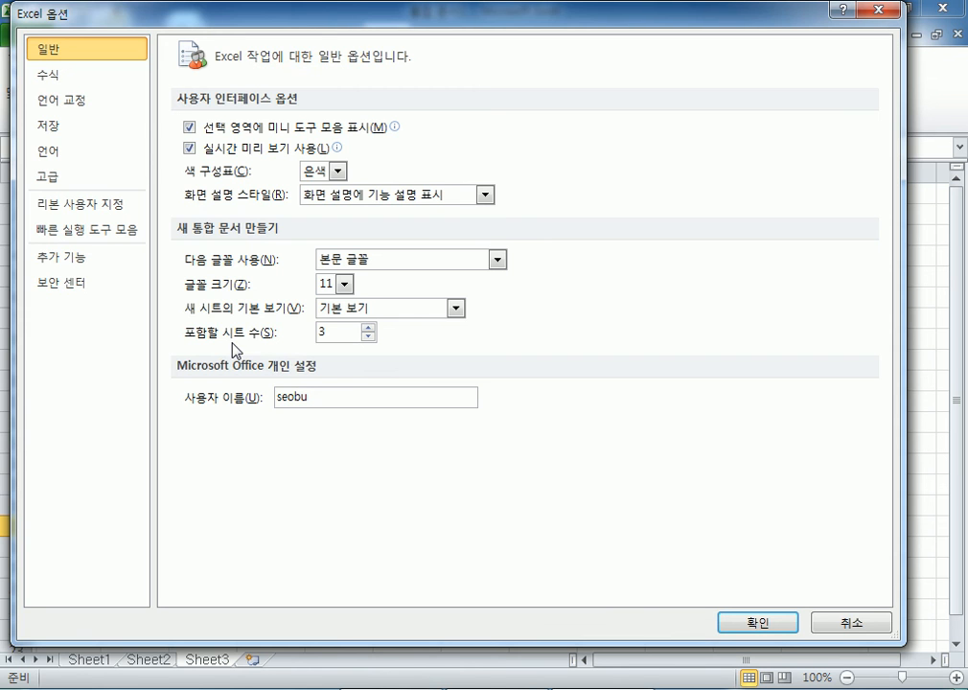
click(828, 623)
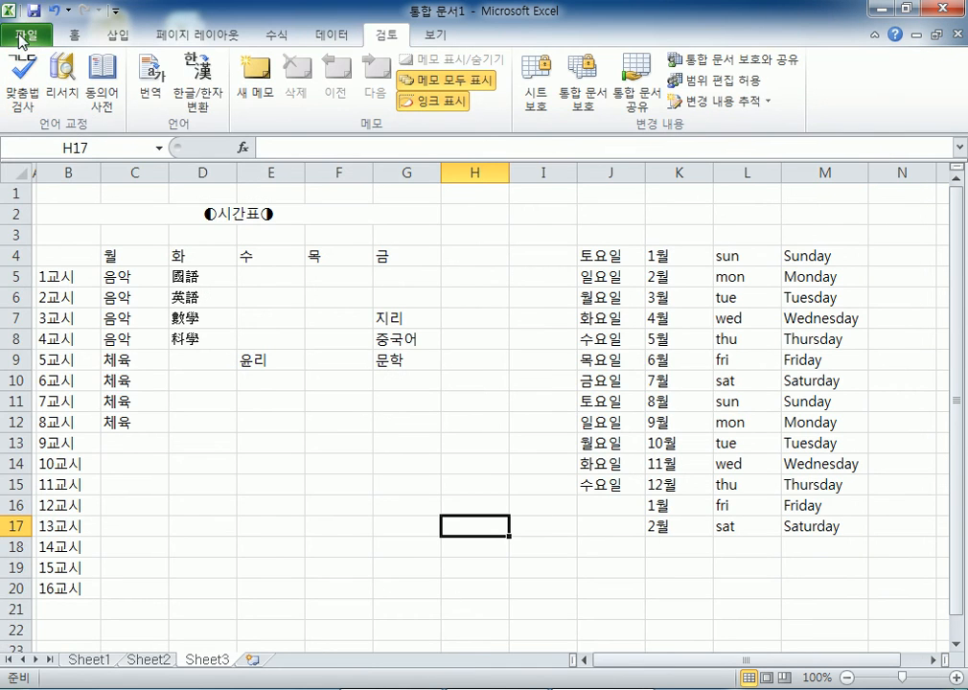
- Reopen Excel Options and scroll the 고급 page down to the General and Lotus compatibility sections
click(21, 38)
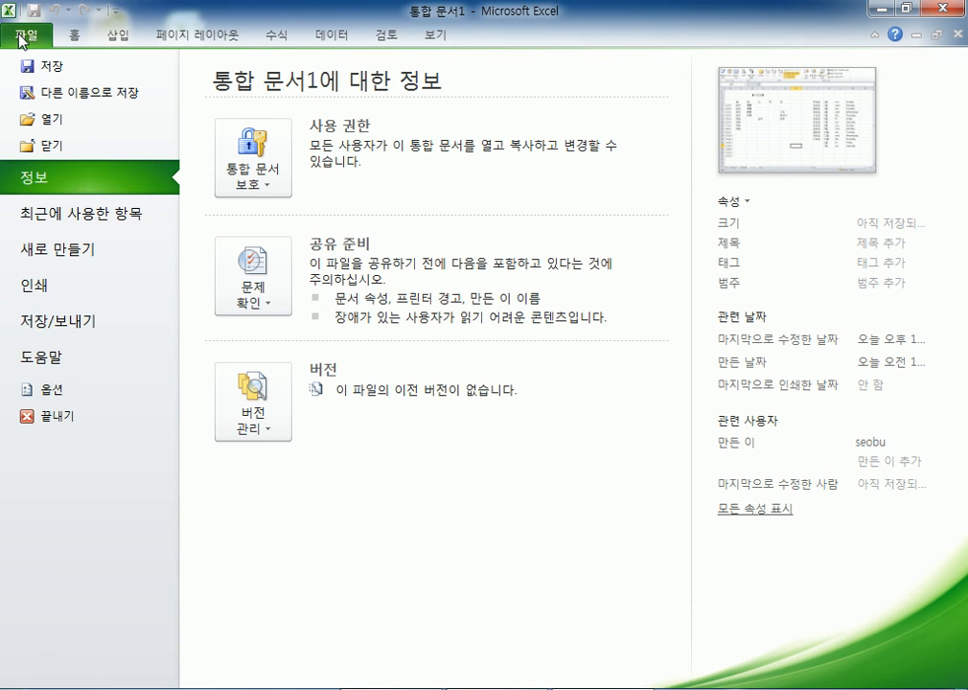
click(61, 397)
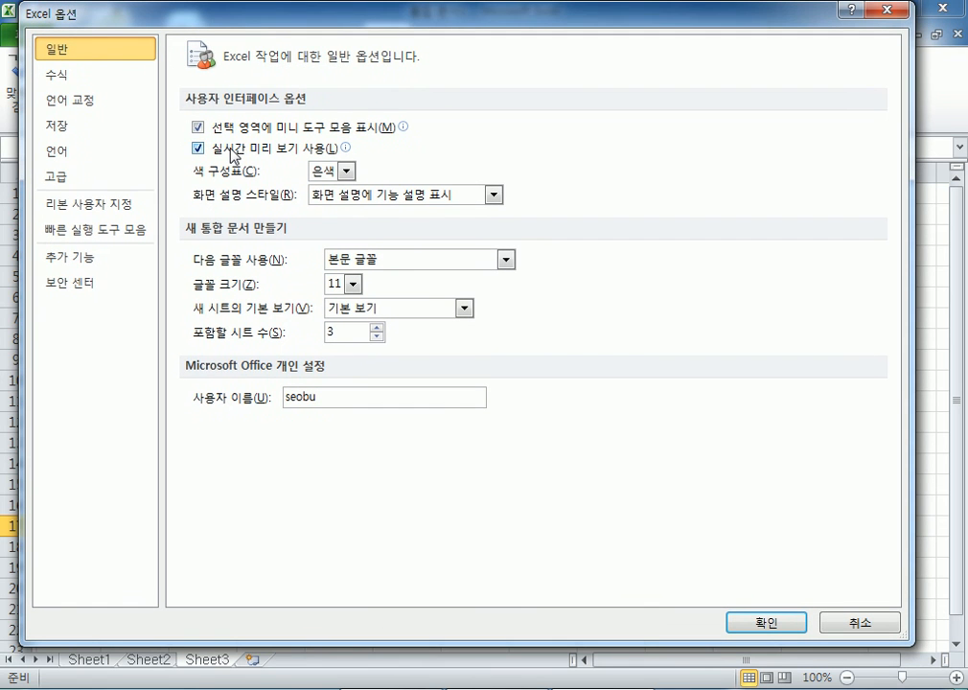
mouse_move(233, 156)
click(67, 182)
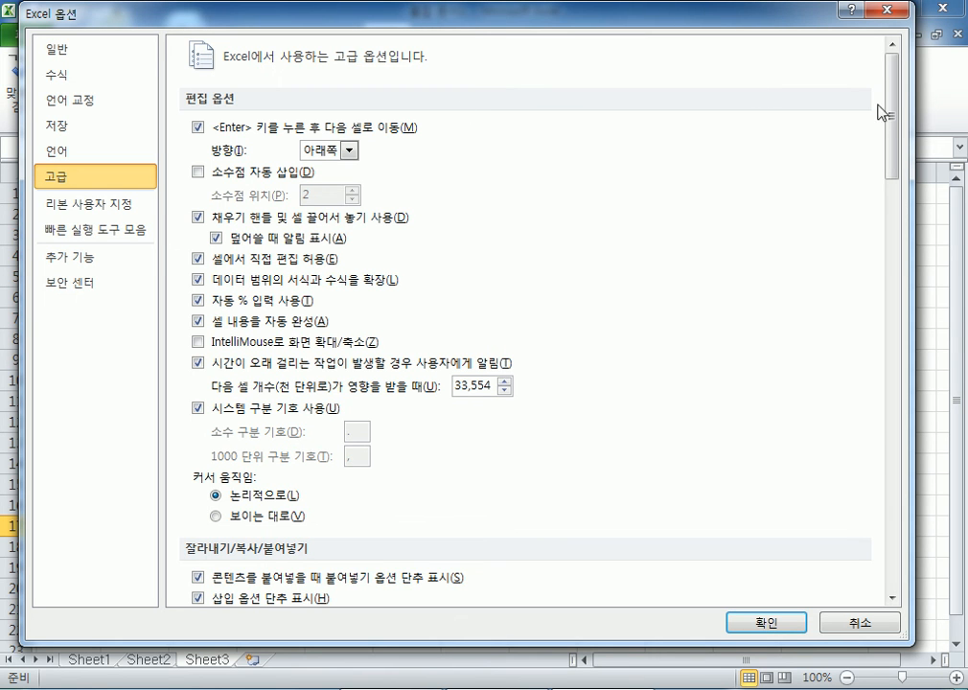
drag(891, 95, 830, 525)
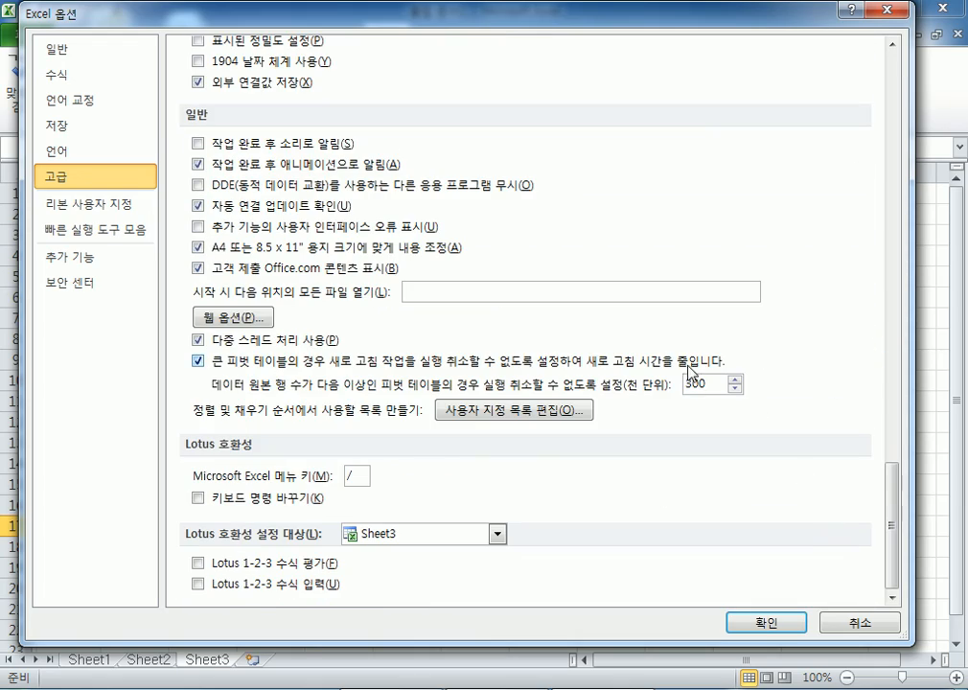
click(67, 50)
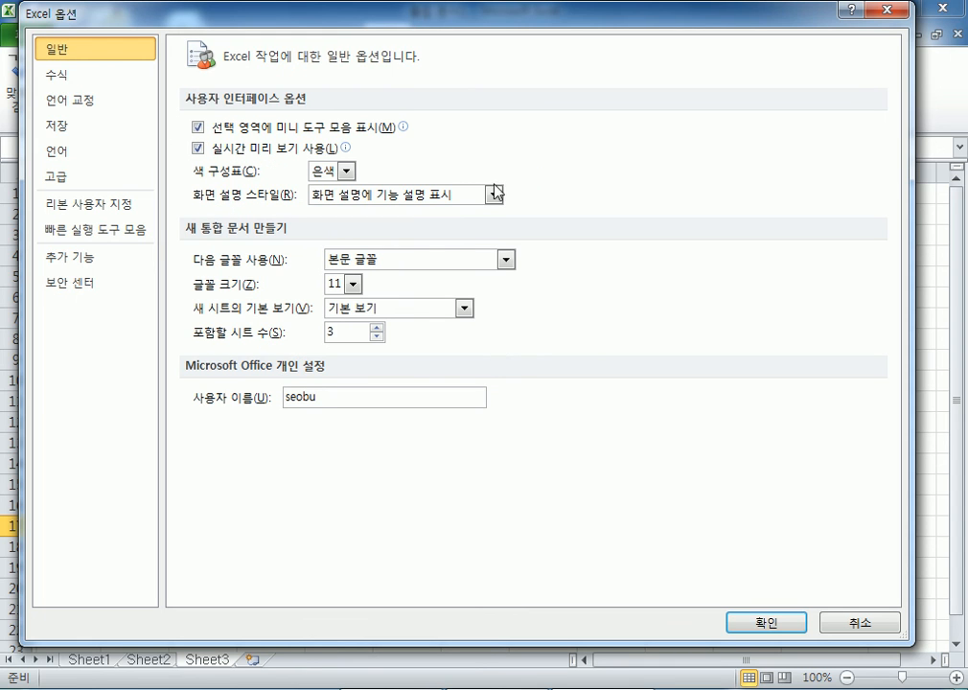
click(74, 77)
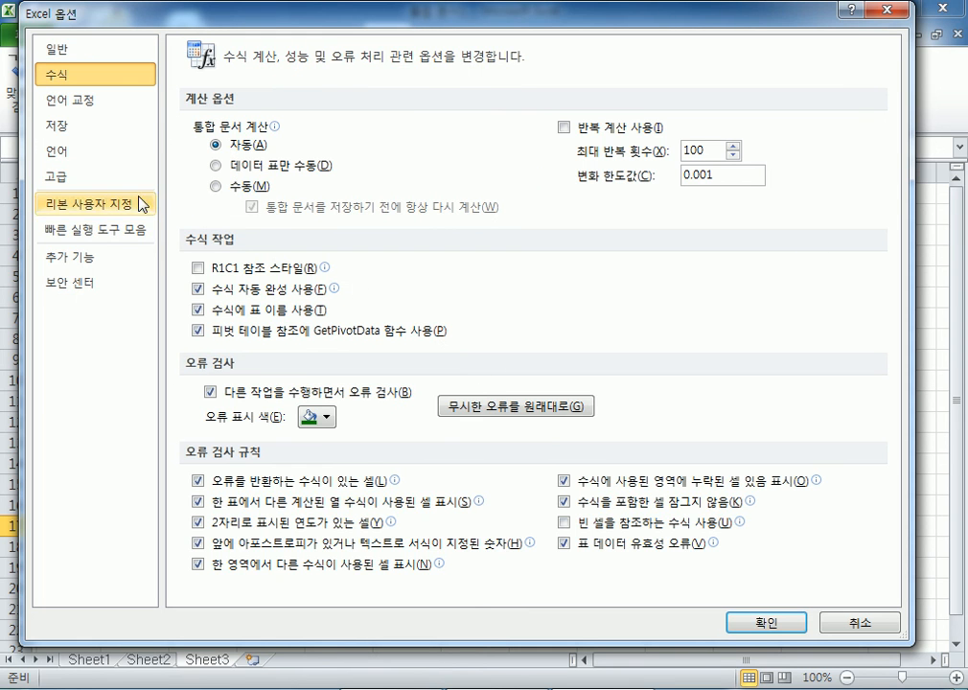
click(76, 180)
click(897, 349)
drag(896, 348, 875, 524)
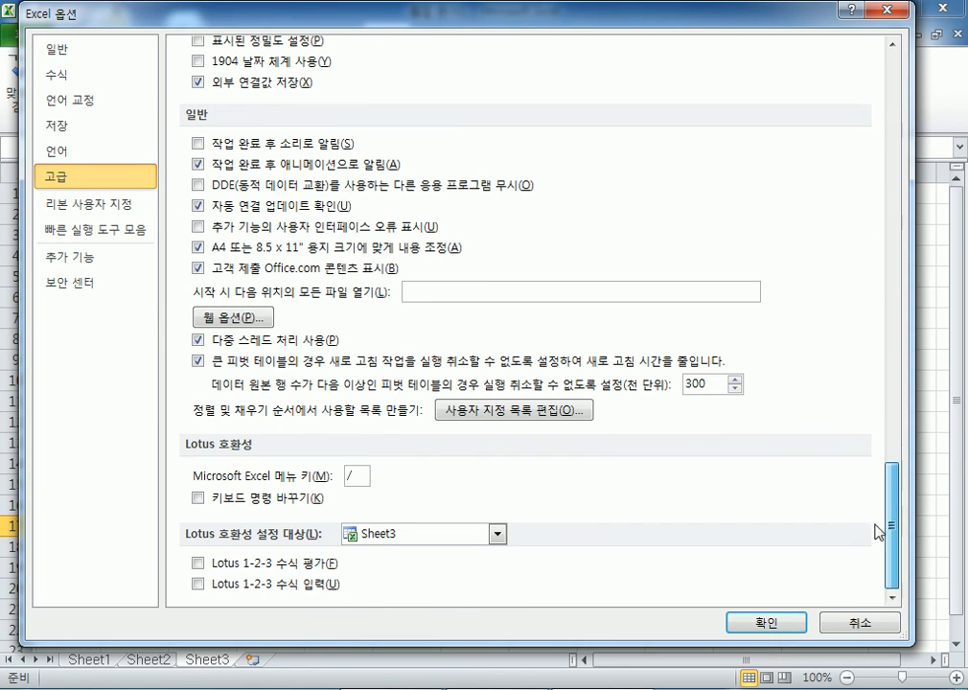
- Browse the built-in custom lists (weekdays, months, 자·축·인, 갑자·을축), then cancel out unchanged
click(518, 413)
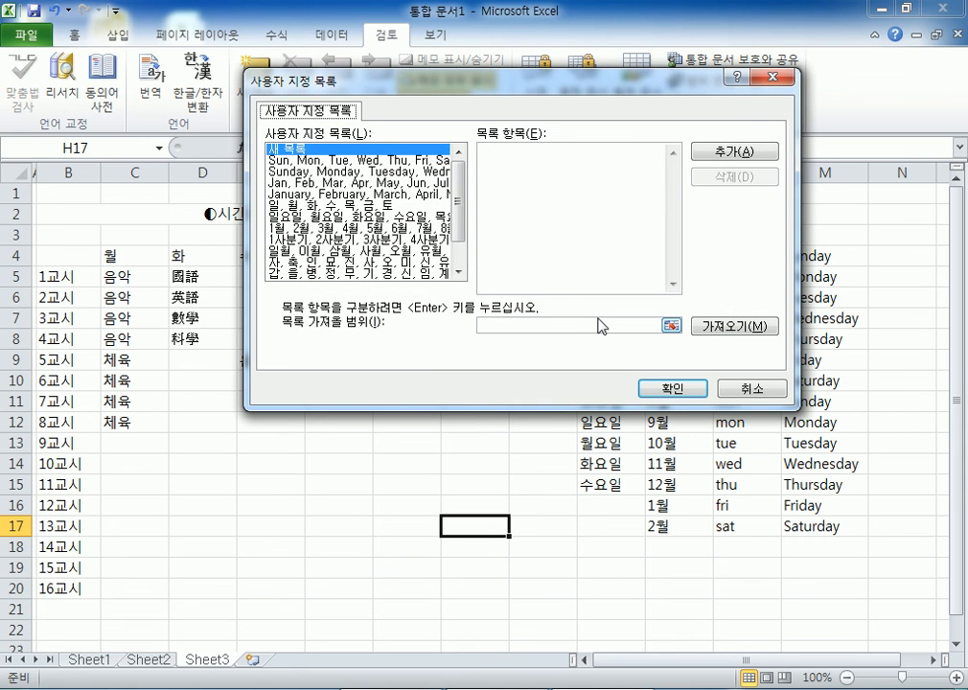
click(298, 159)
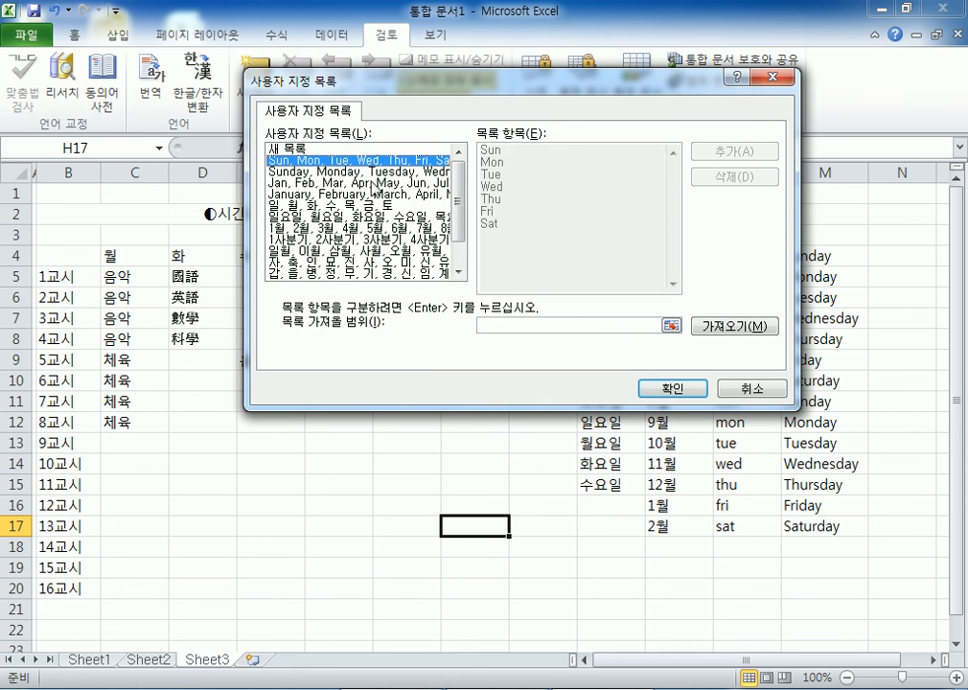
click(307, 173)
click(307, 183)
click(305, 194)
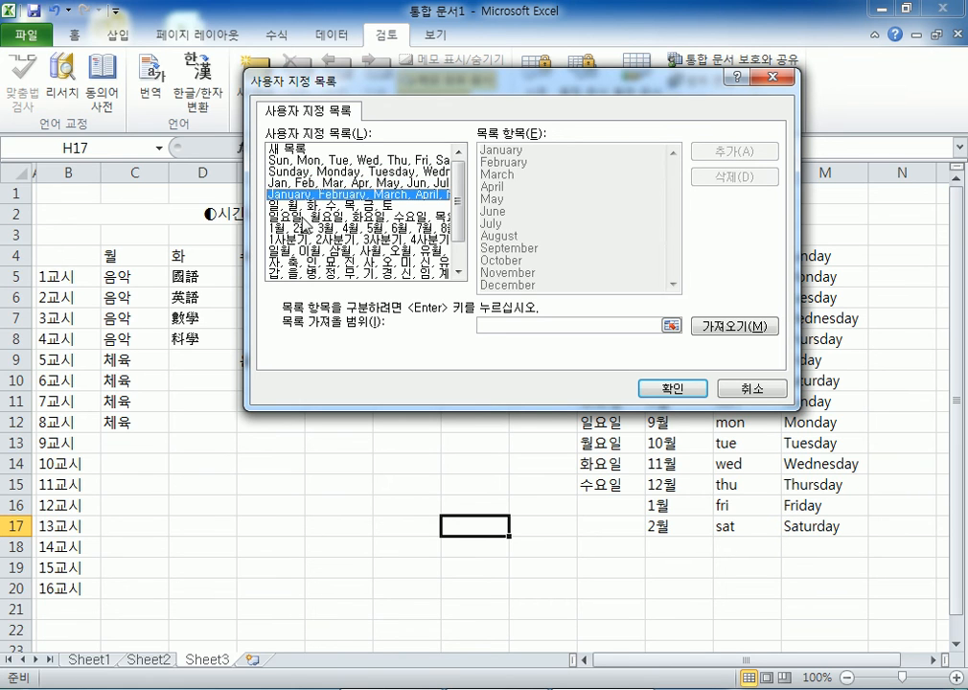
click(302, 218)
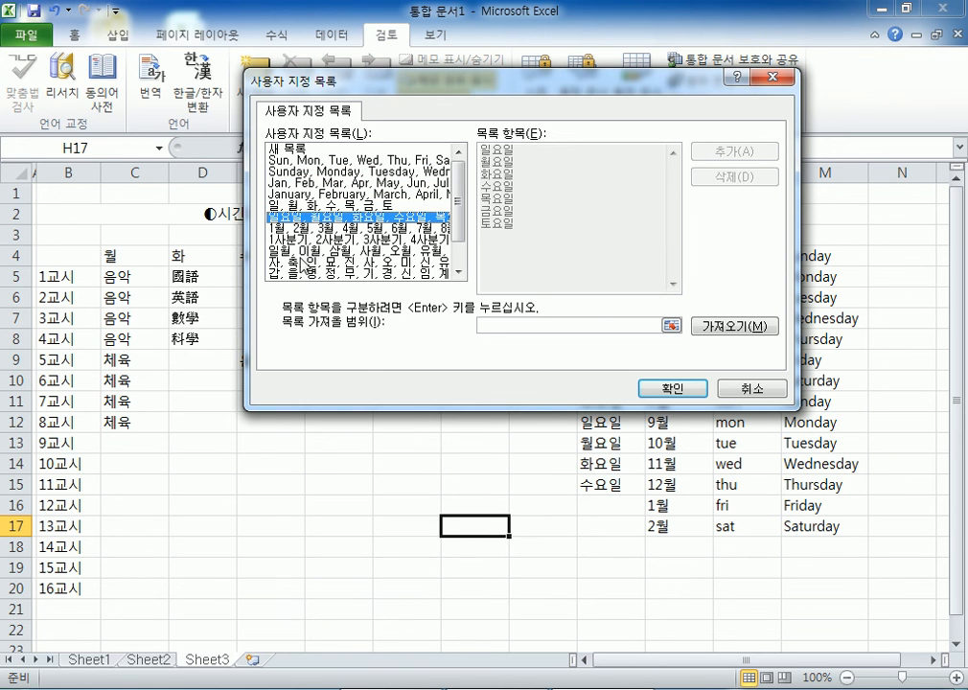
click(300, 261)
scroll(350, 245, down, 1)
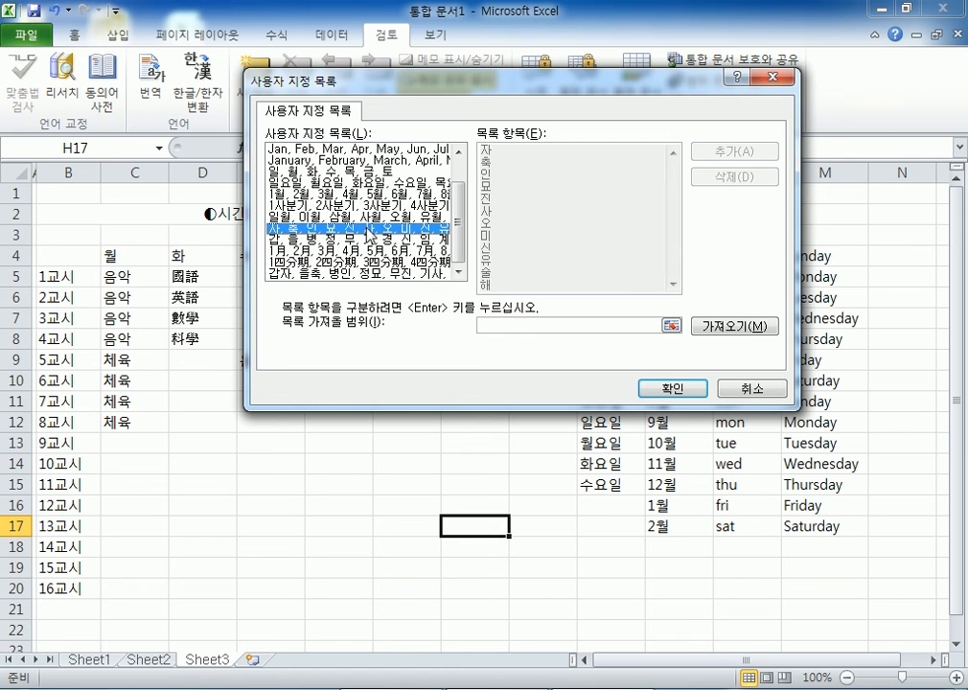
click(382, 274)
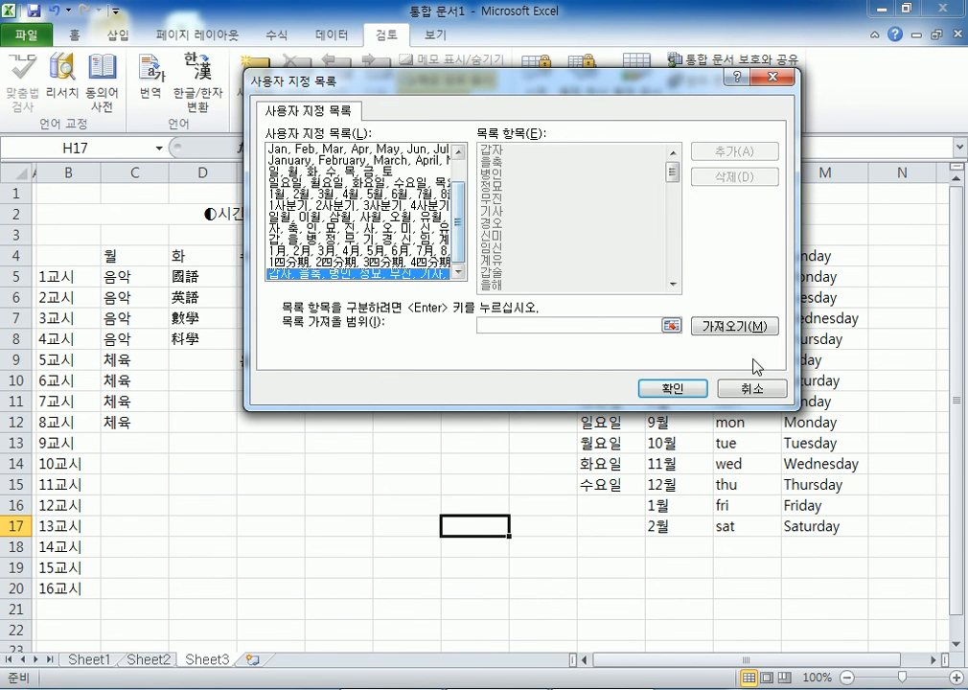
click(749, 388)
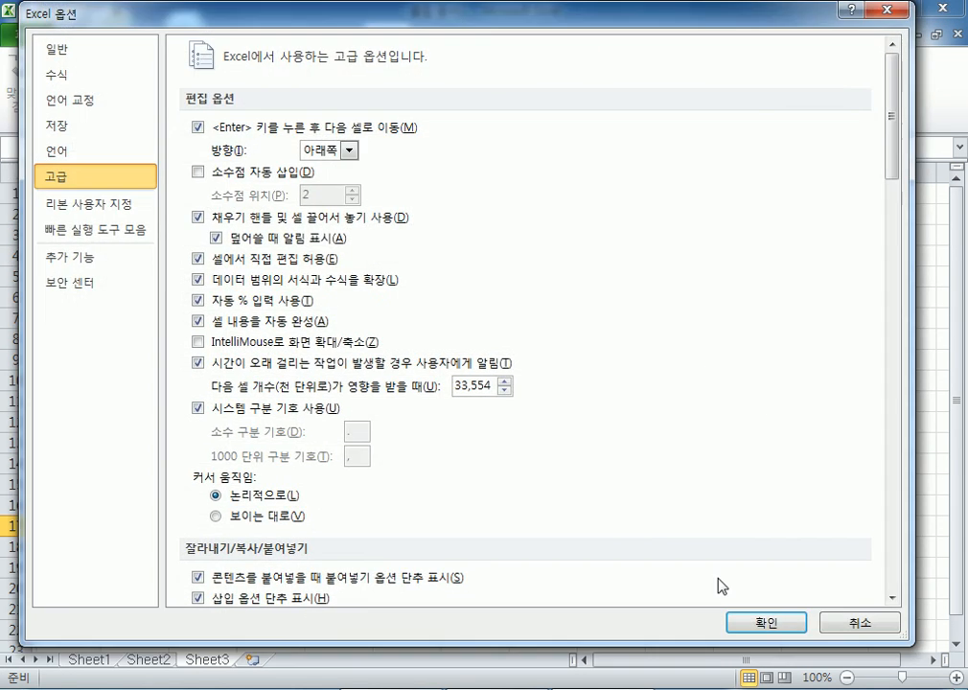
click(834, 625)
- Enter 정유 in cell E19
scroll(426, 450, down, 2)
click(274, 320)
text(wjdfb)
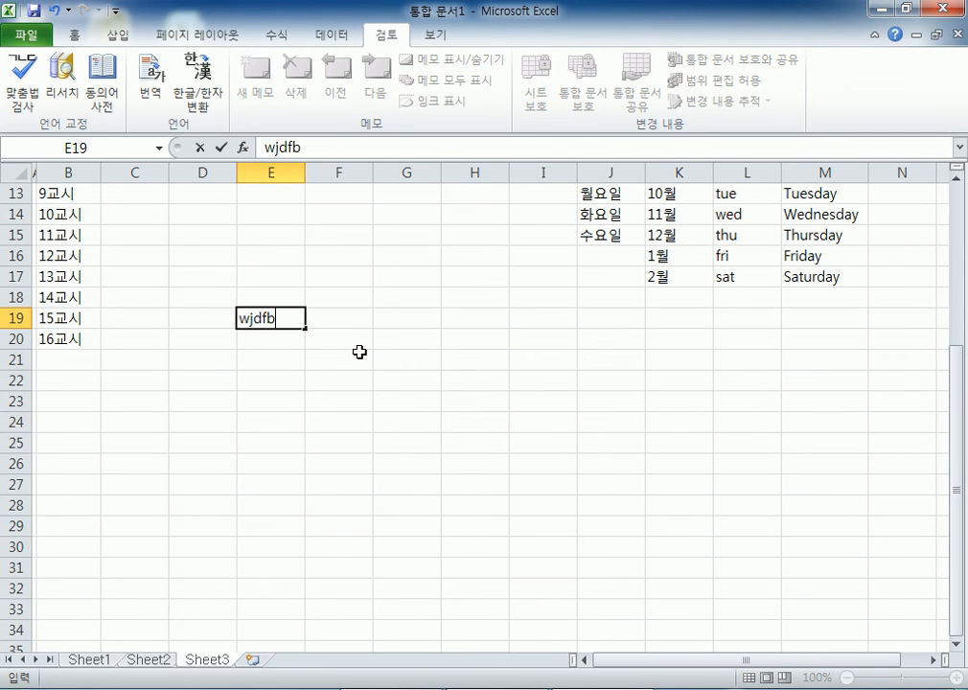
key(Escape)
text(ㅈjdfb)
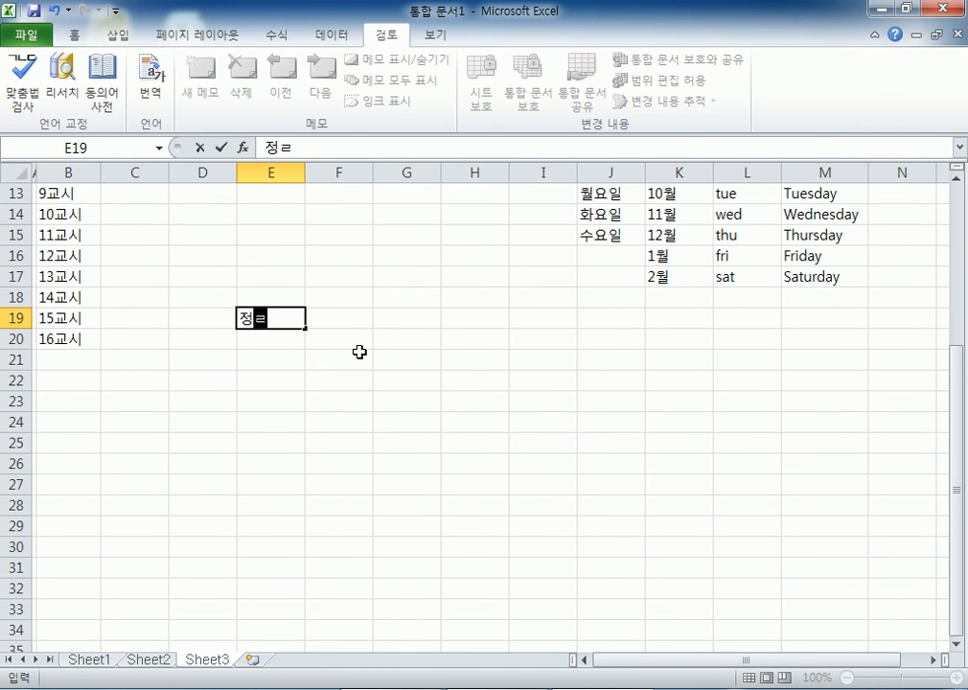
key(BackSpace)
key(BackSpace)
text(db)
key(Return)
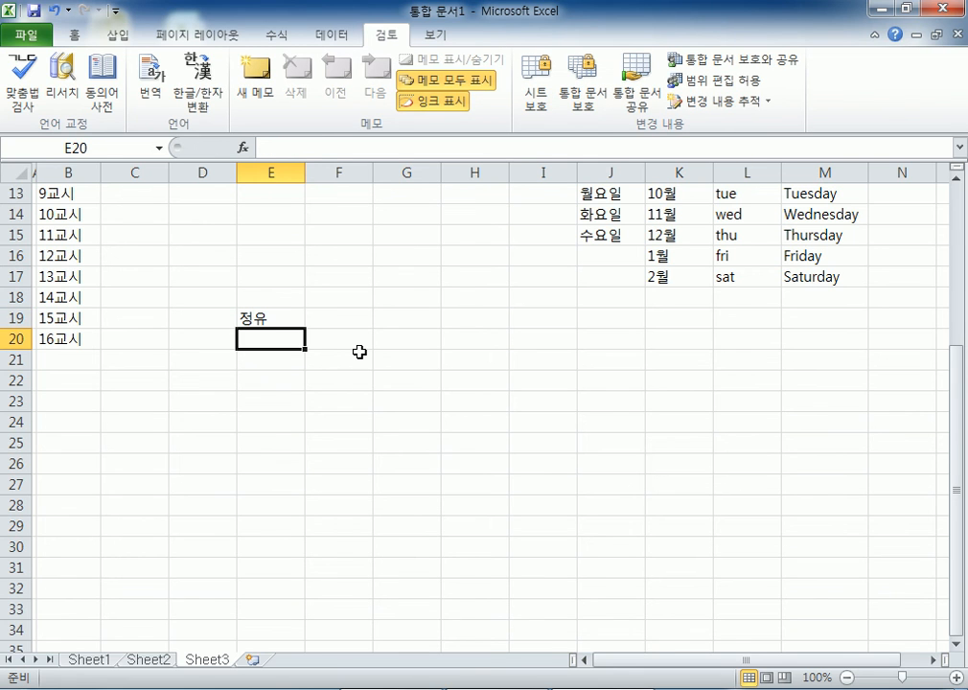
- Extend the 60-year cycle from E19 down to E30 and up to E15
click(300, 316)
drag(307, 327, 303, 558)
click(270, 343)
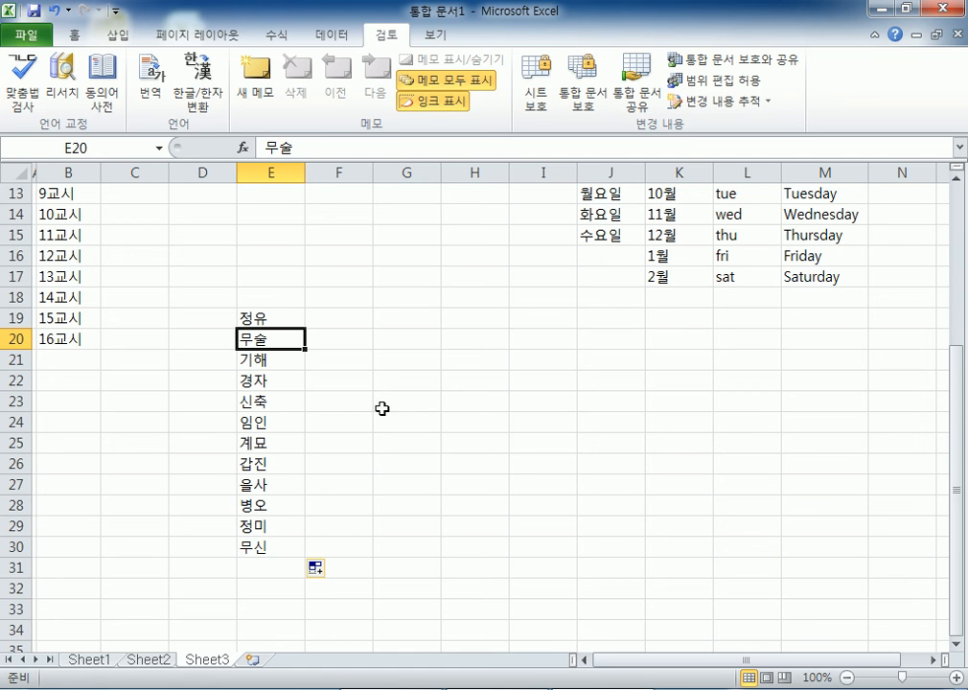
click(287, 318)
drag(308, 327, 309, 229)
click(274, 297)
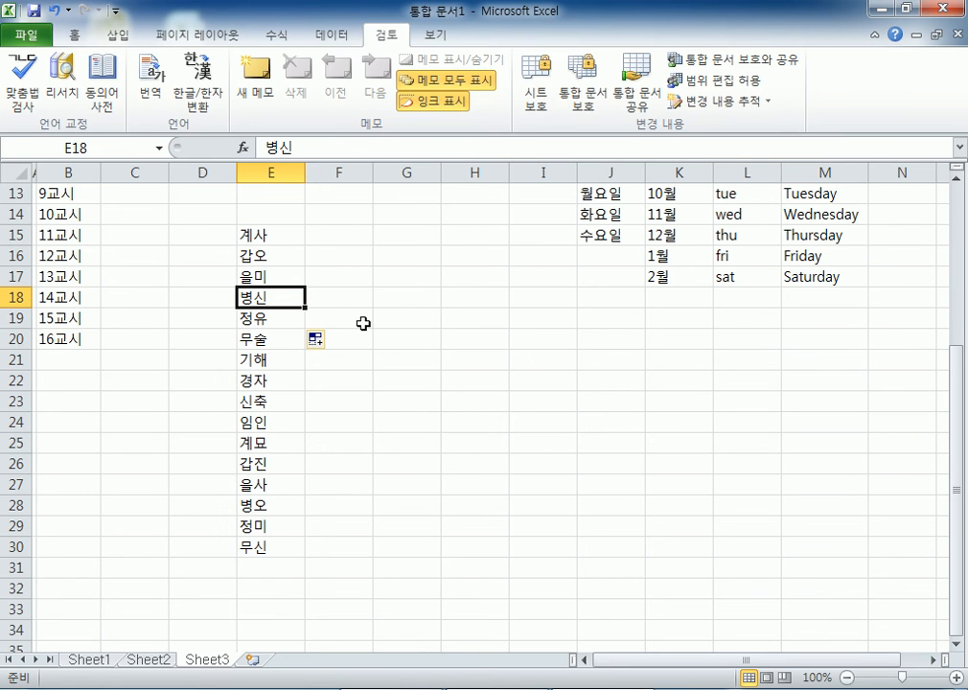
- Check the filled cycle values in E20–E23 and E15, then go to the workbook info page
click(263, 338)
click(263, 357)
click(266, 382)
click(282, 402)
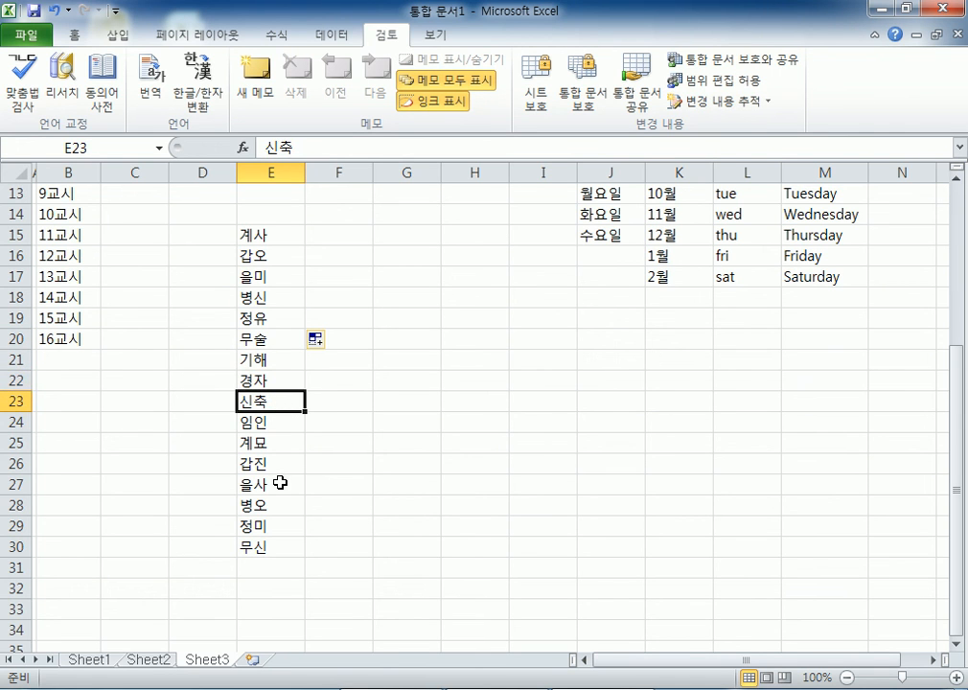
click(255, 236)
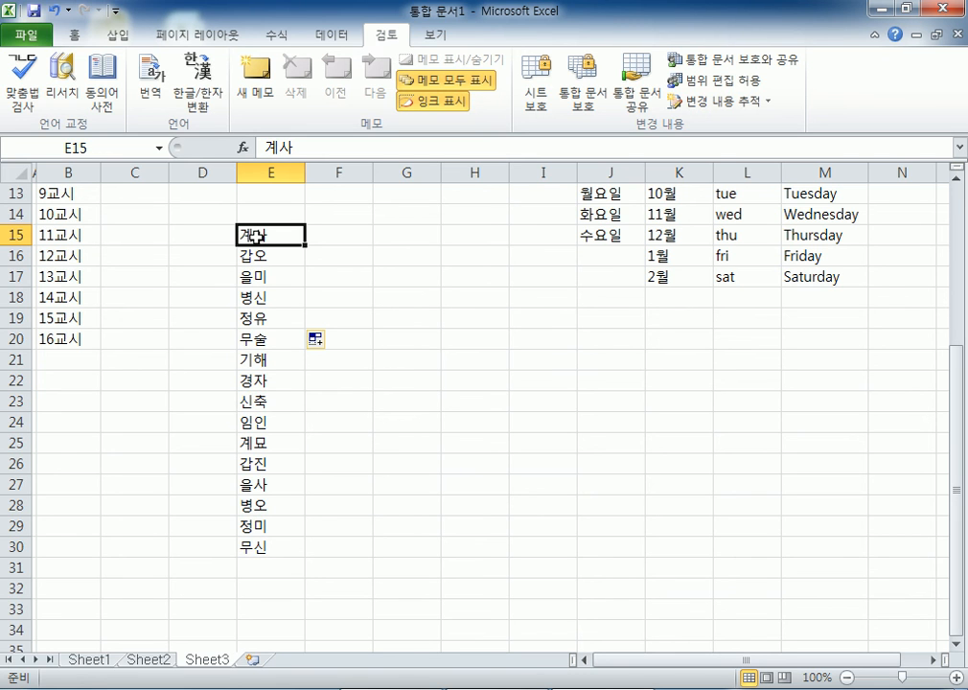
click(433, 305)
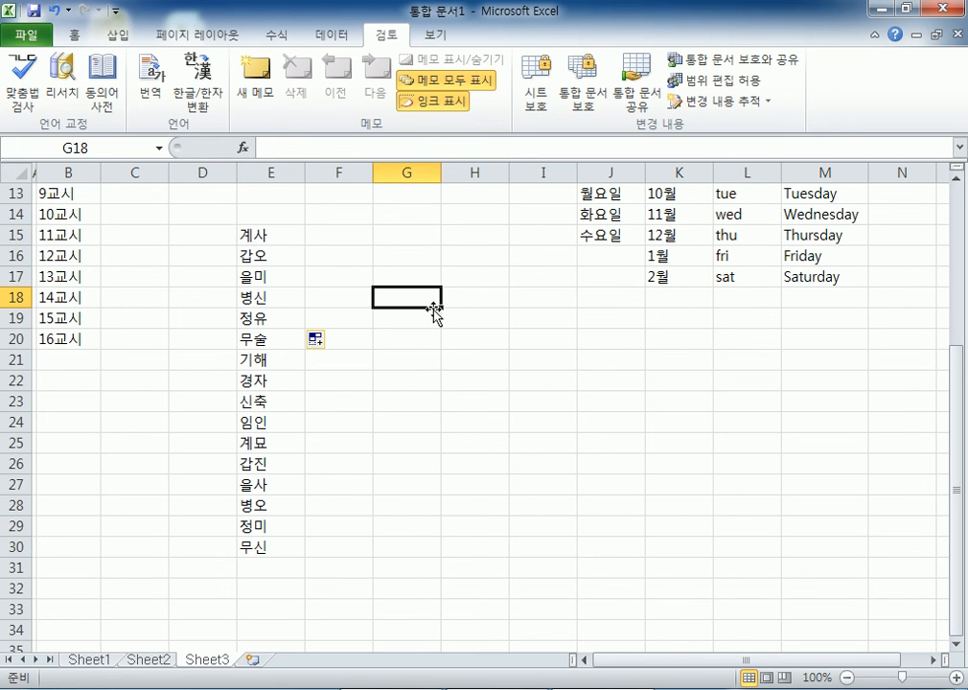
click(27, 39)
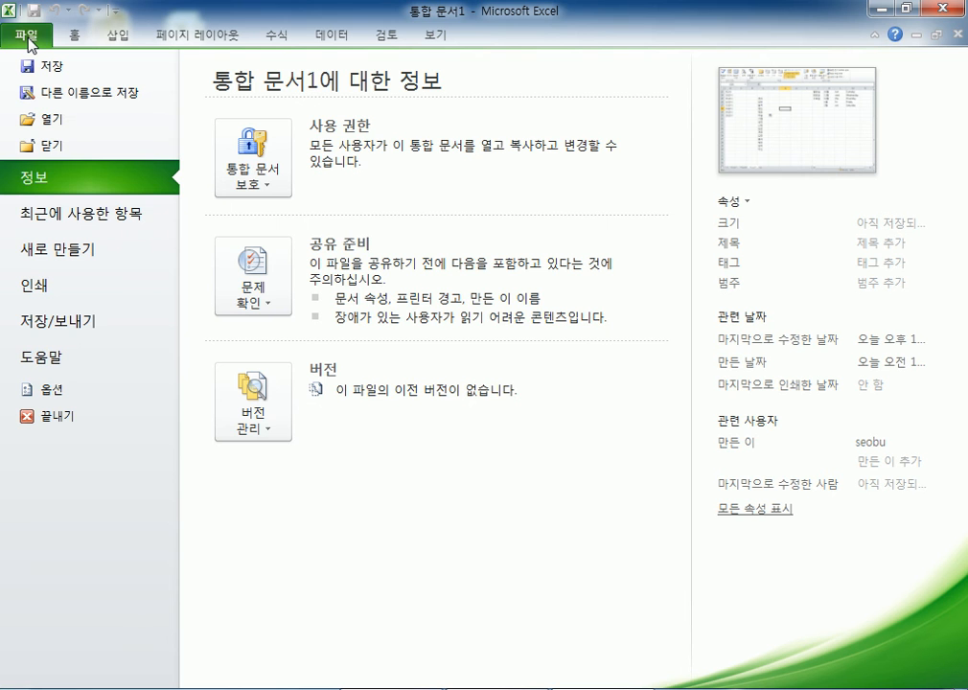
- Reopen Excel Options on the 고급 page, scrolled down to the General and Lotus compatibility sections
click(52, 390)
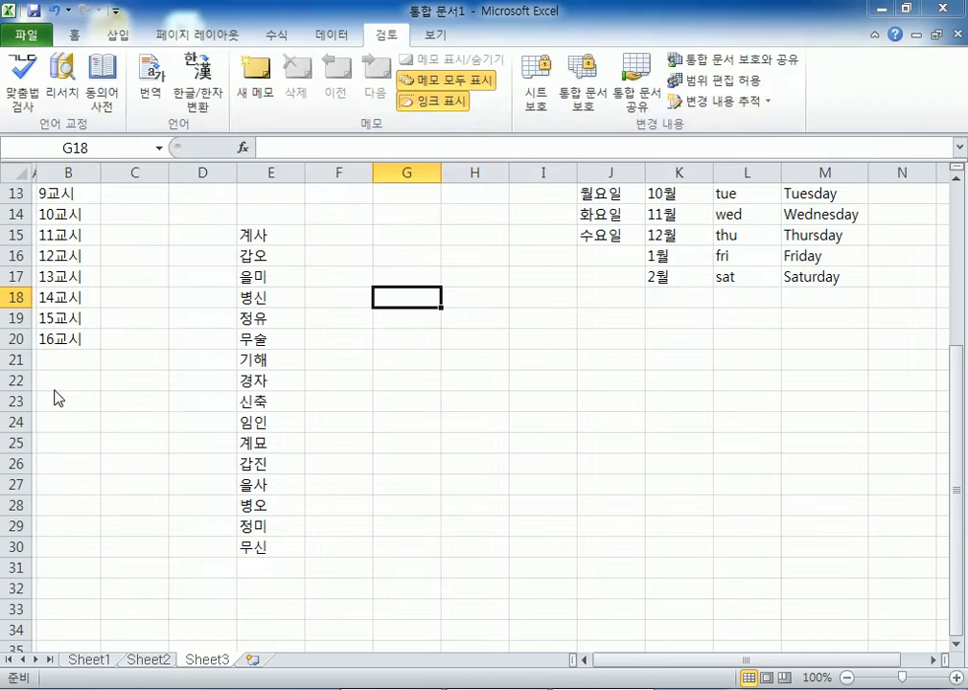
click(64, 178)
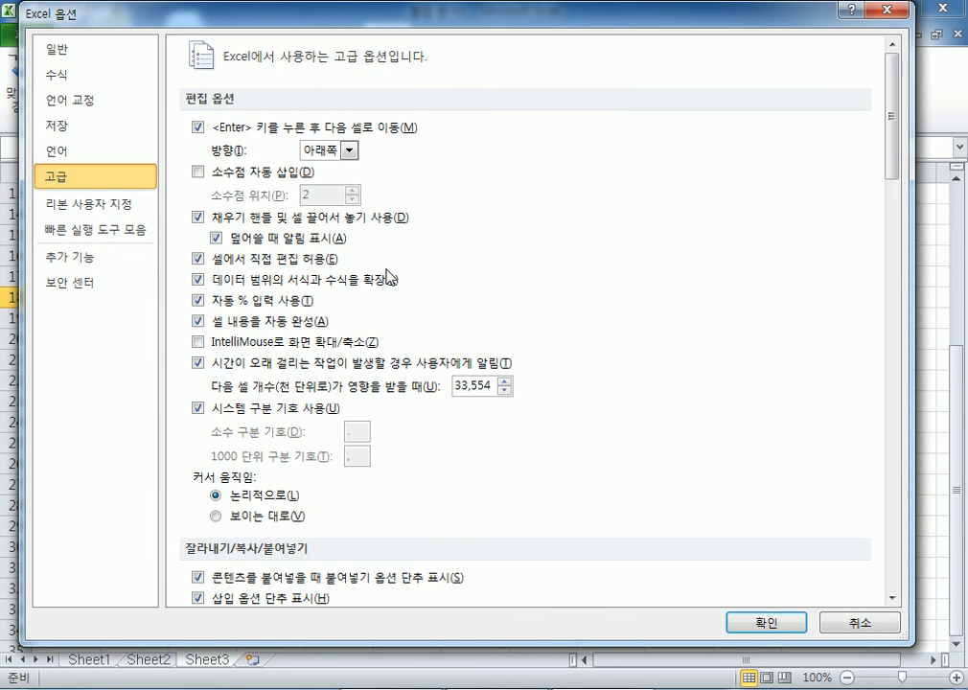
drag(888, 86, 858, 558)
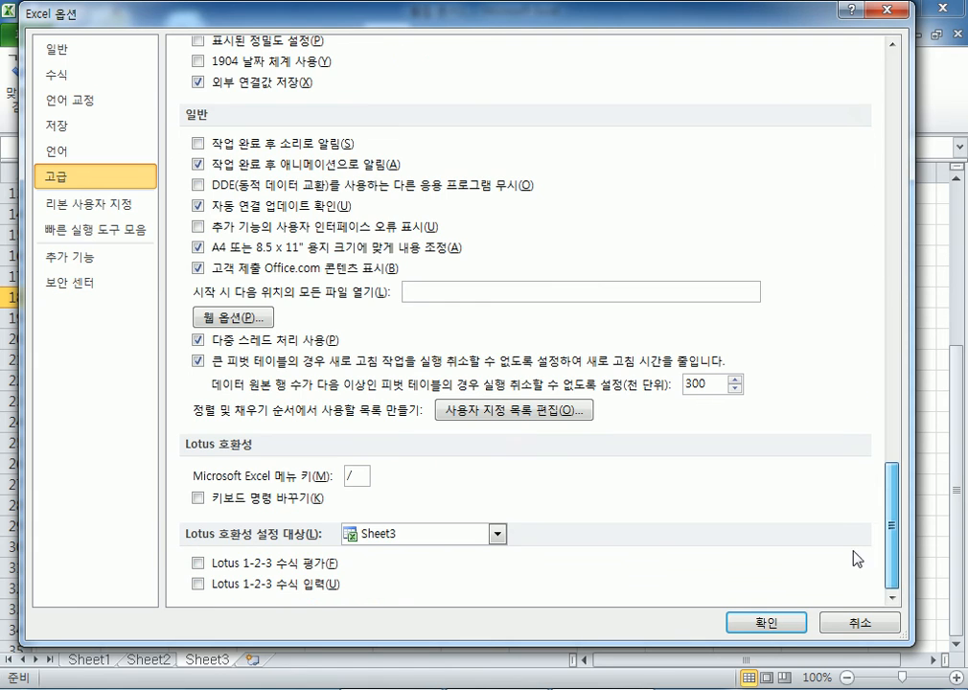
- In the Custom Lists editor, enter 주요 항목, 국어, 영어, 수학 as list entries
click(531, 412)
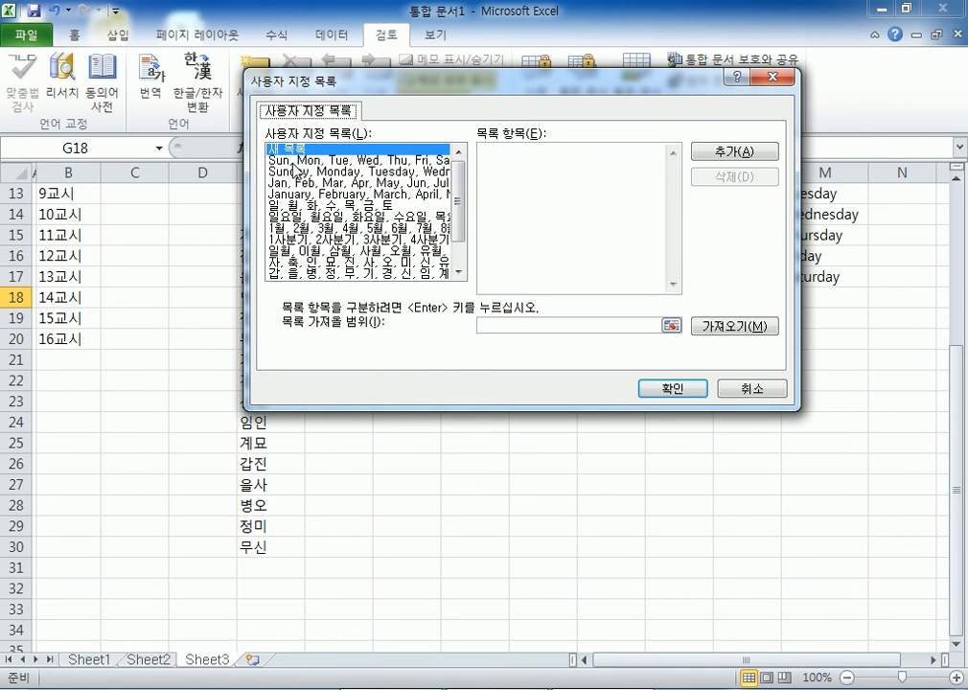
drag(457, 192, 460, 248)
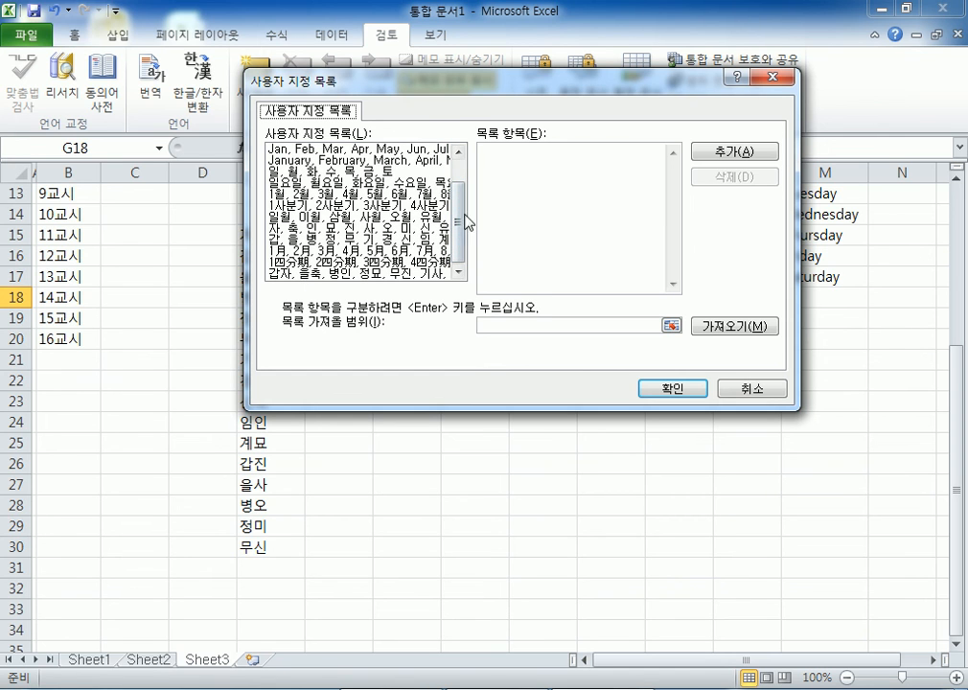
click(508, 190)
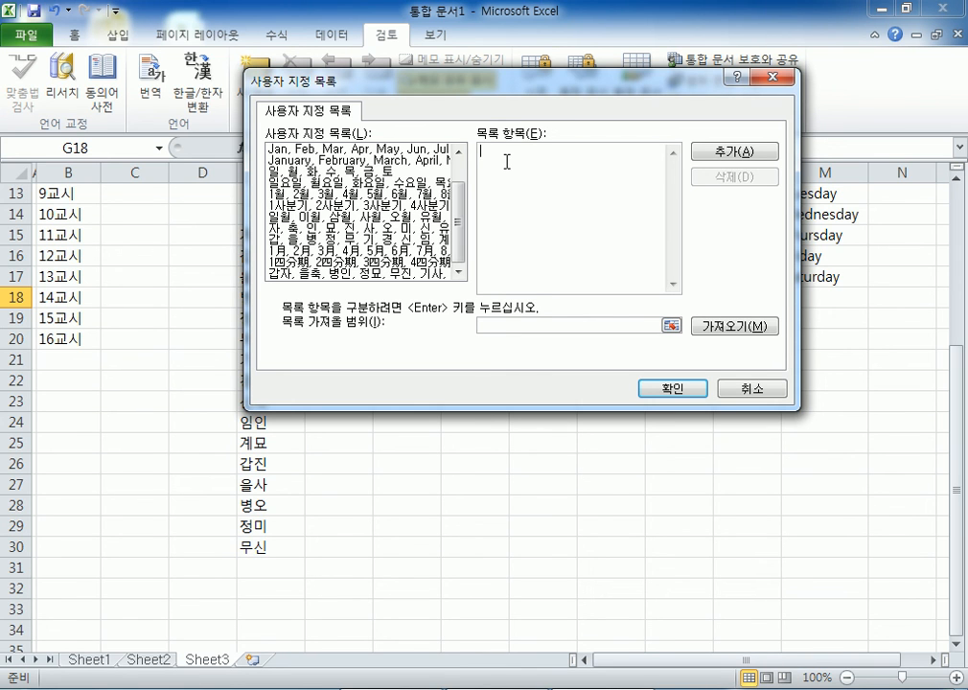
text(ㅈ)
text(ㅜ가)
text( 항)
text(목)
key(Return)
text(국어)
key(Return)
text(영어)
key(Return)
text(수학)
key(Return)
- Add the entries 과학, 구사, 중국어, 윤리, 세계사, 지리, one per line
text(고학)
key(Return)
text(구사)
key(Return)
text(중국어)
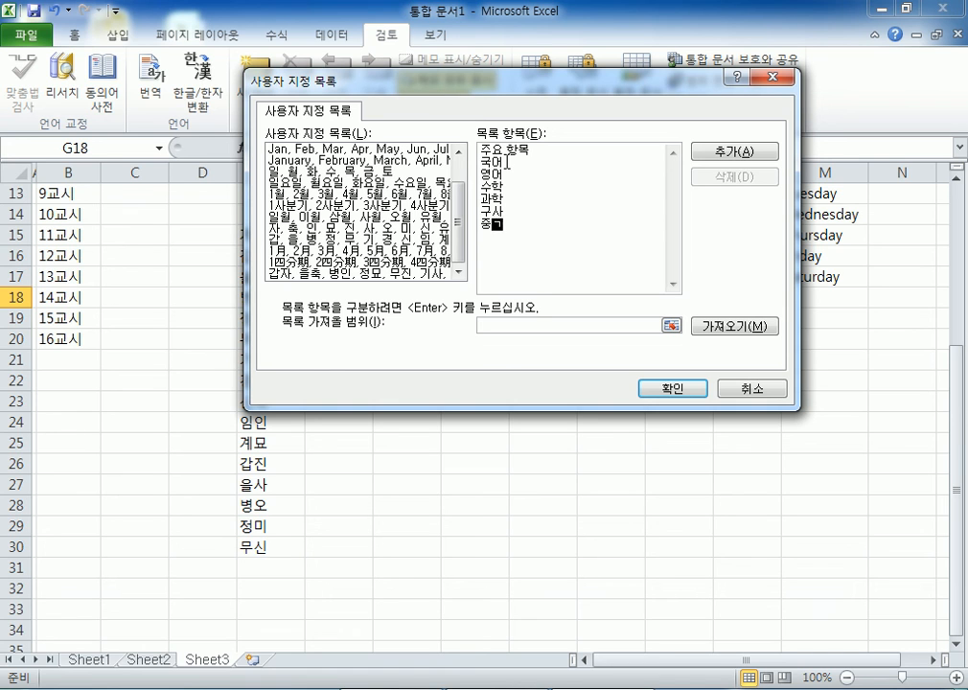
key(Return)
text(윤리)
key(Return)
text(세계사)
key(Return)
text(지리)
key(Return)
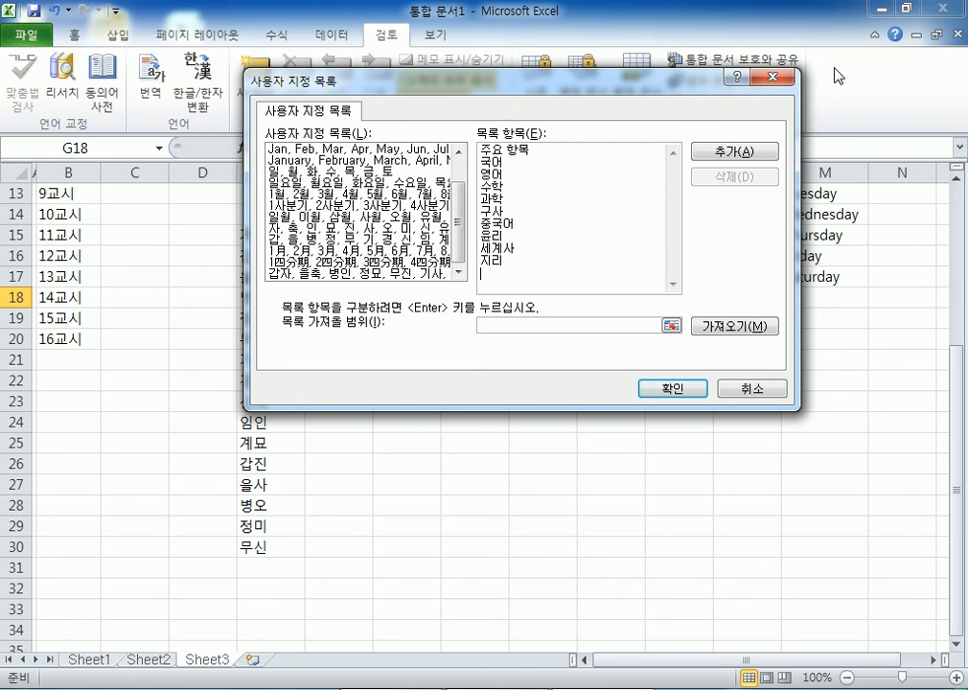
drag(571, 261, 460, 127)
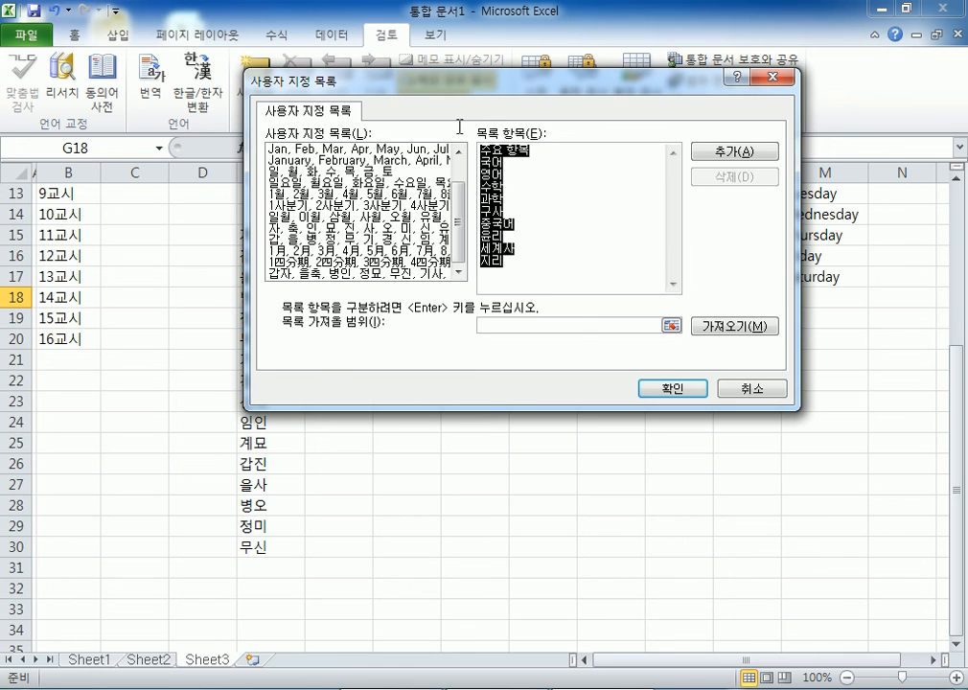
click(525, 274)
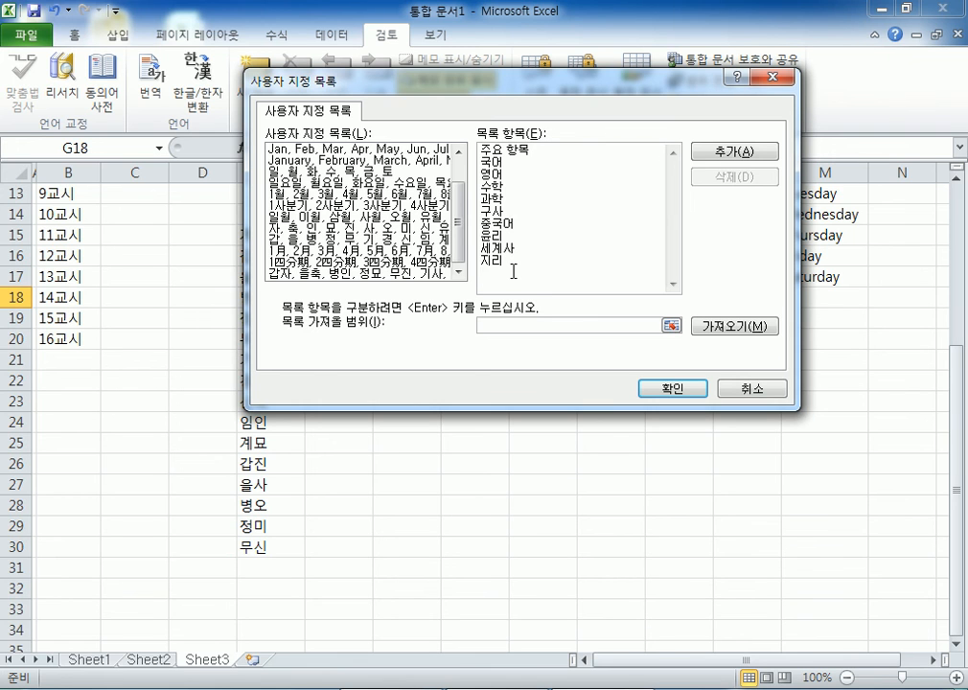
- Correct the new list's first entry from 주요 항목 to 주요 과목, add it, and close Custom Lists
click(725, 163)
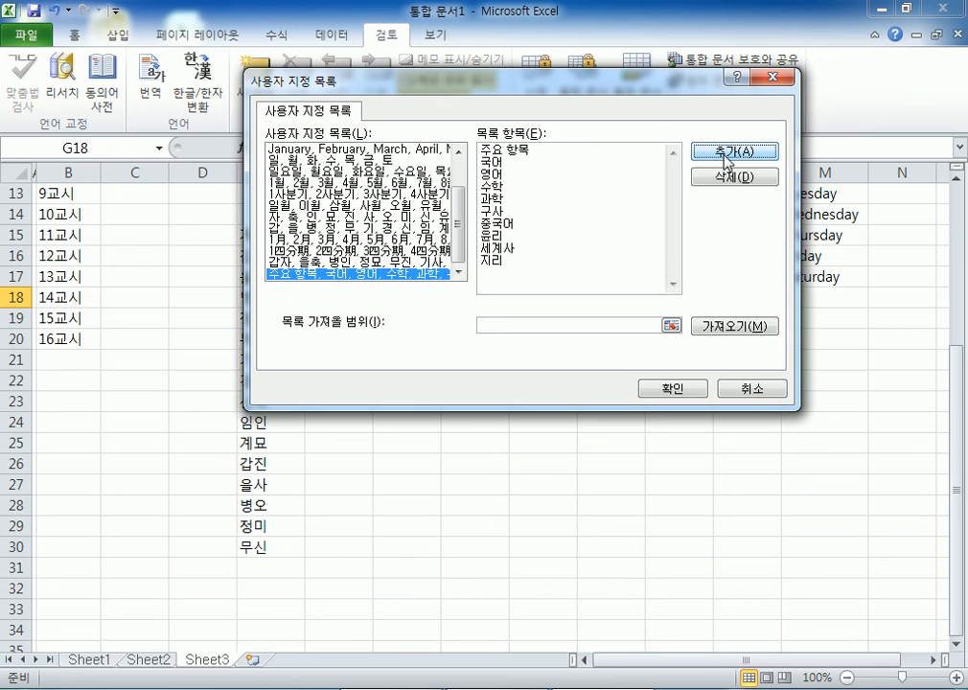
key(Up)
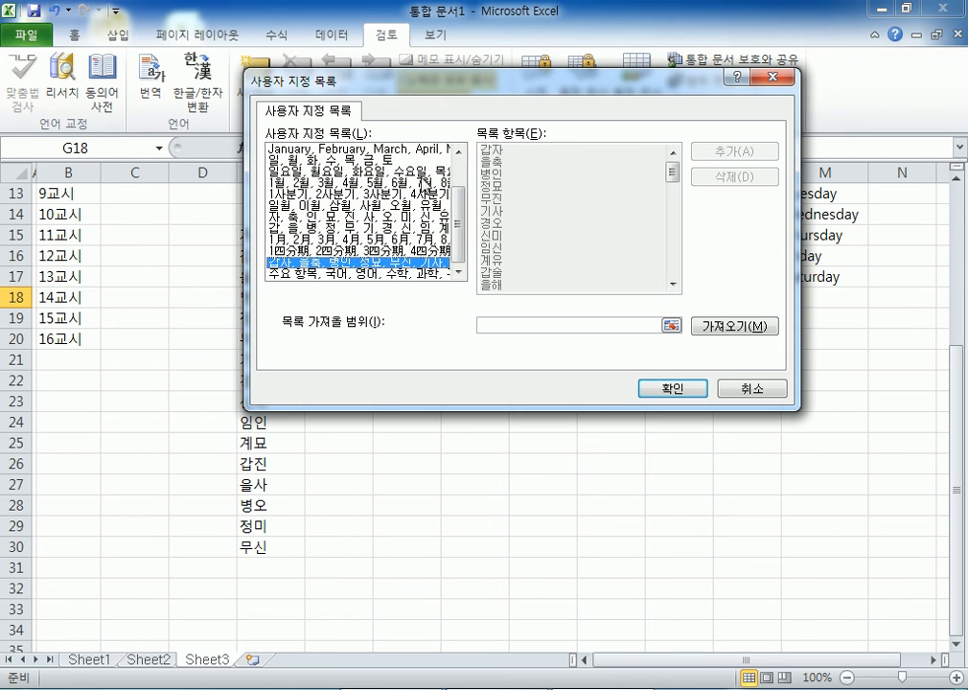
click(379, 275)
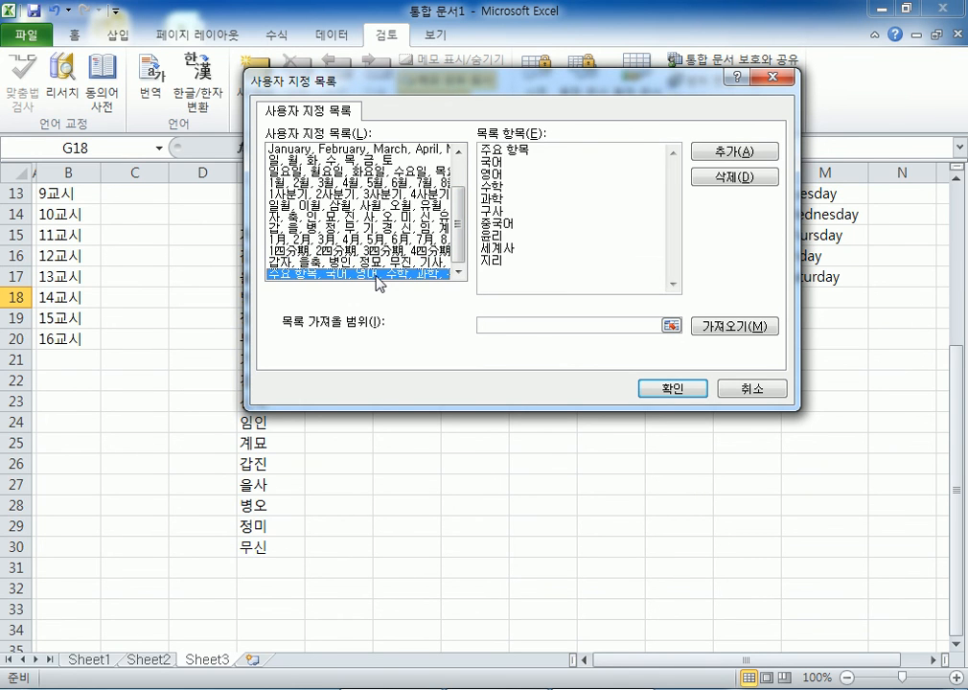
click(513, 148)
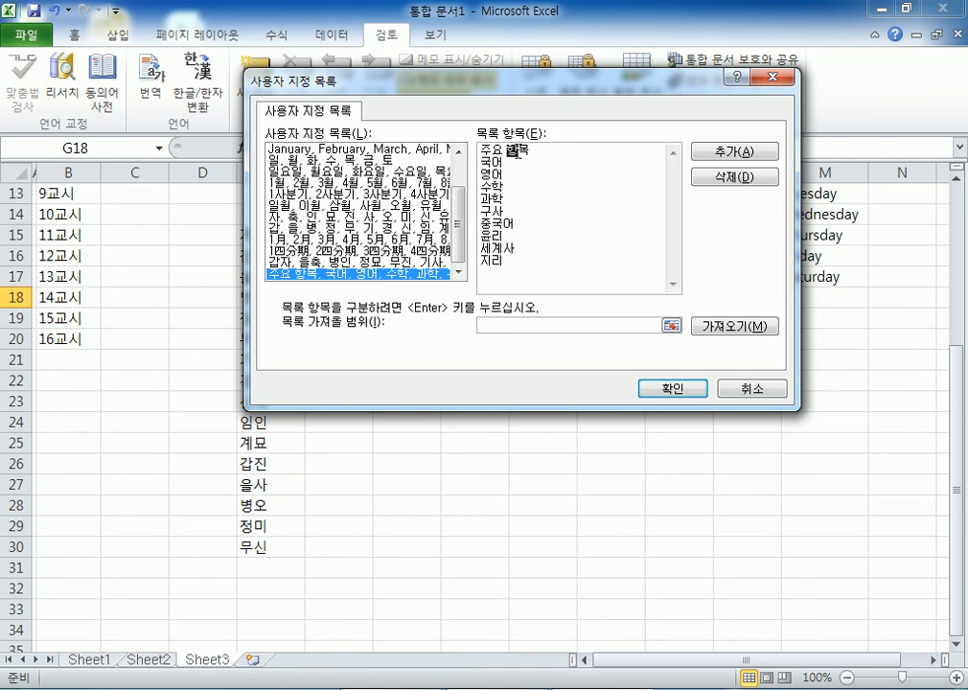
click(724, 153)
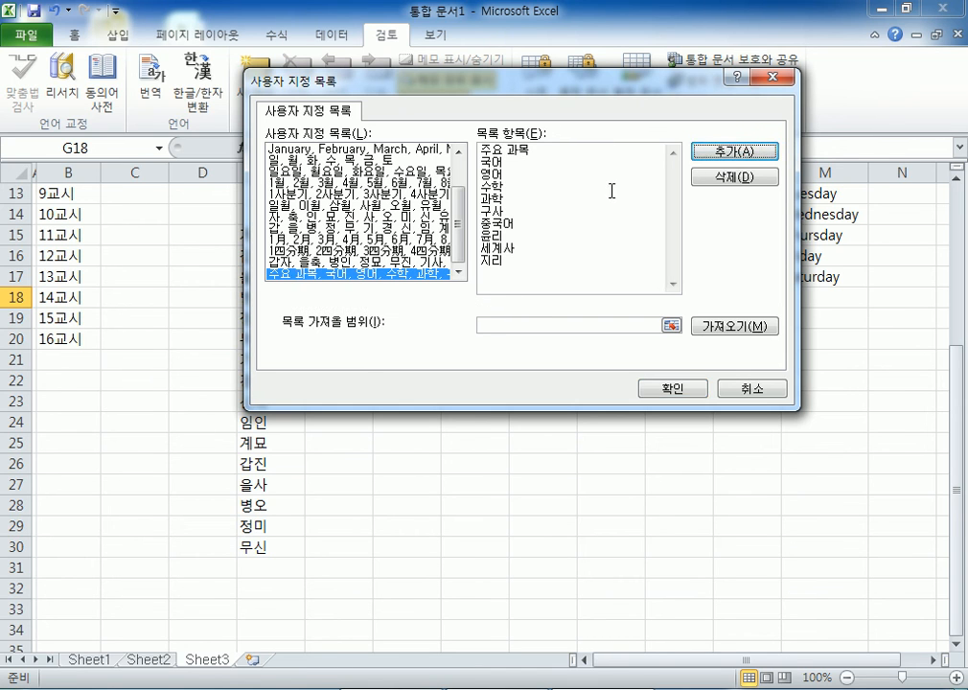
drag(527, 245, 404, 112)
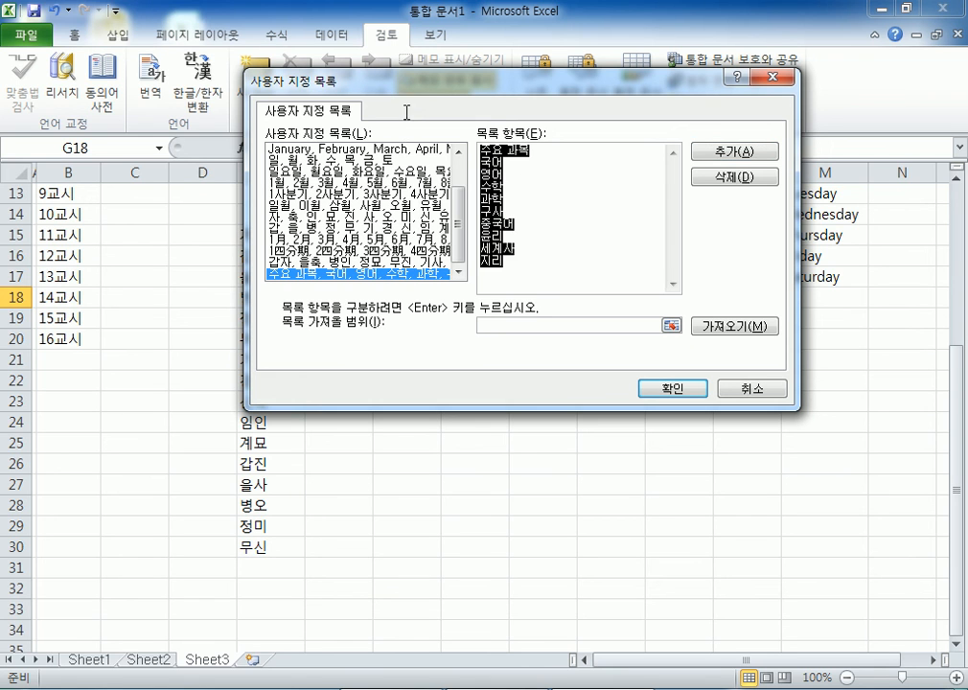
click(512, 265)
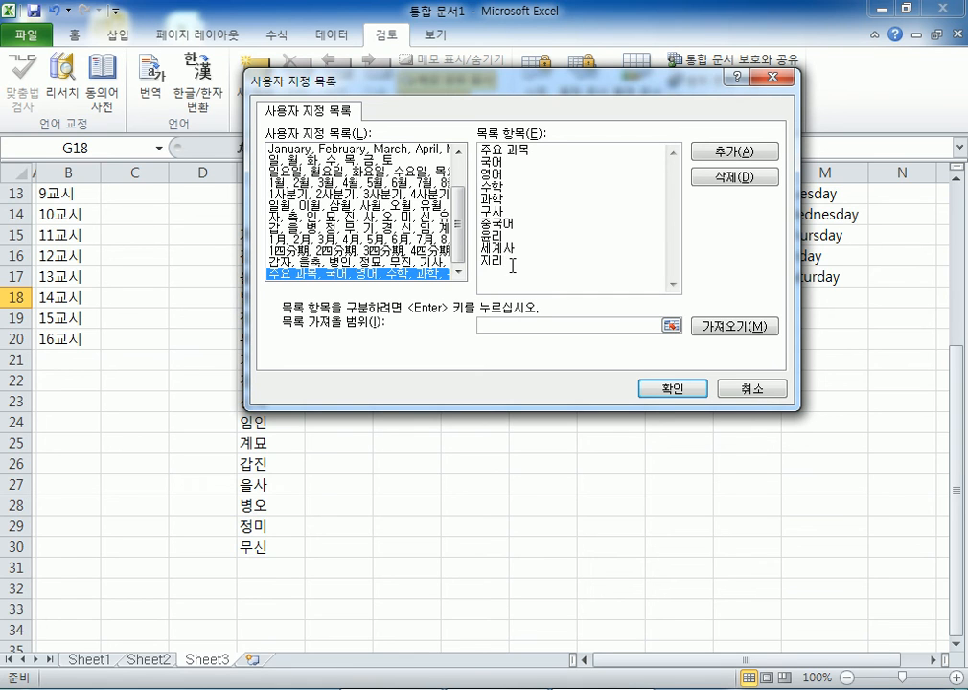
click(661, 393)
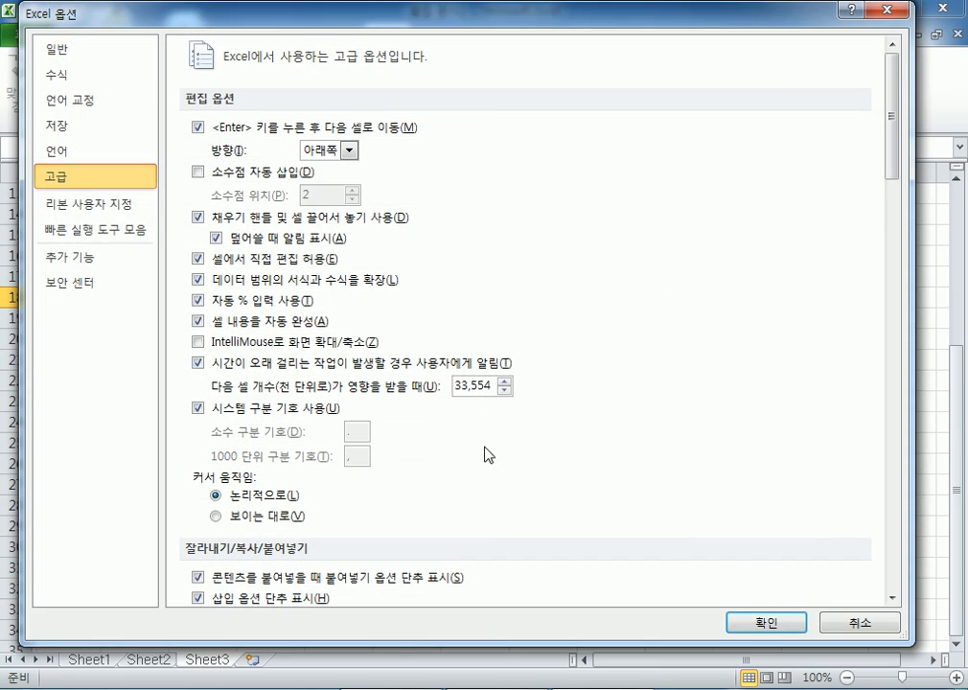
- Close Excel Options and clear the old data in J4:M17 and E14:E30
key(Return)
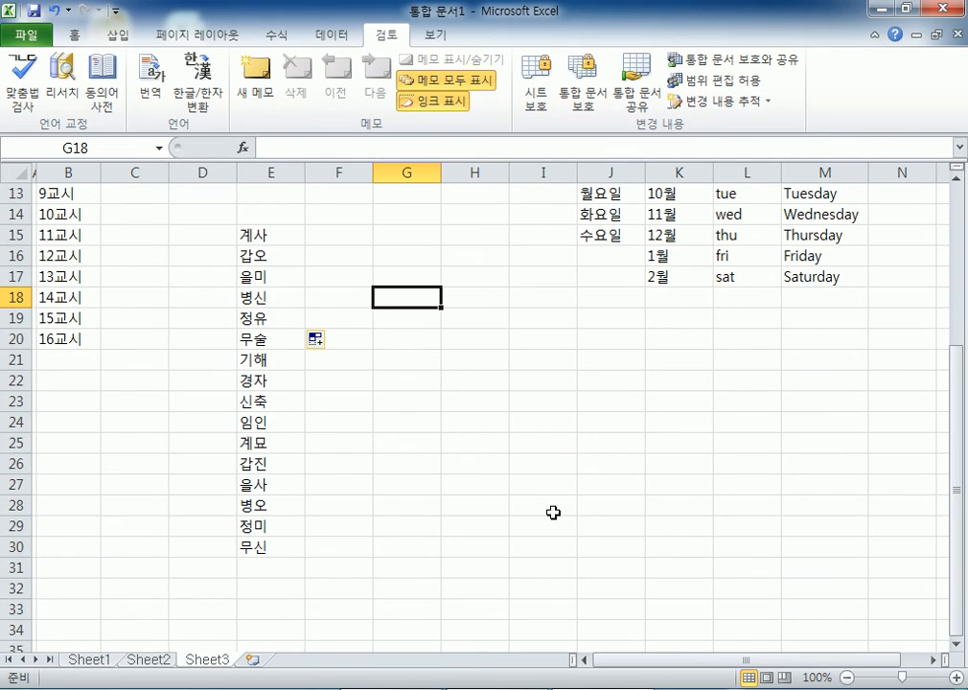
scroll(554, 511, up, 4)
drag(581, 255, 823, 517)
key(Delete)
click(601, 257)
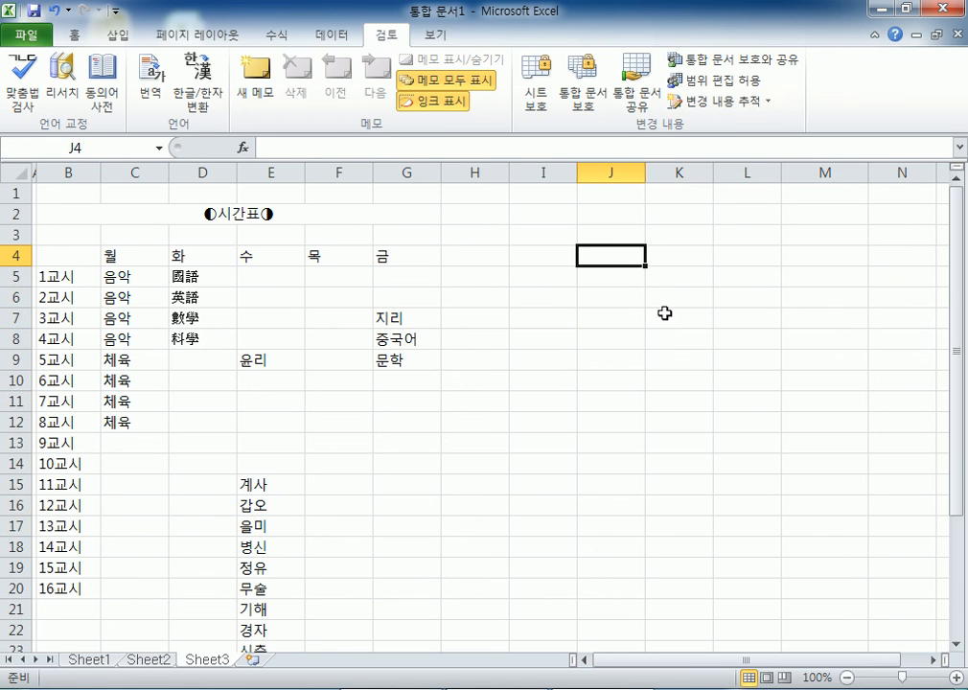
drag(278, 466, 270, 659)
key(Delete)
- Enter 주요 과목 in K4, fill the series down to K22, then clear K4:K22 again
scroll(479, 452, up, 3)
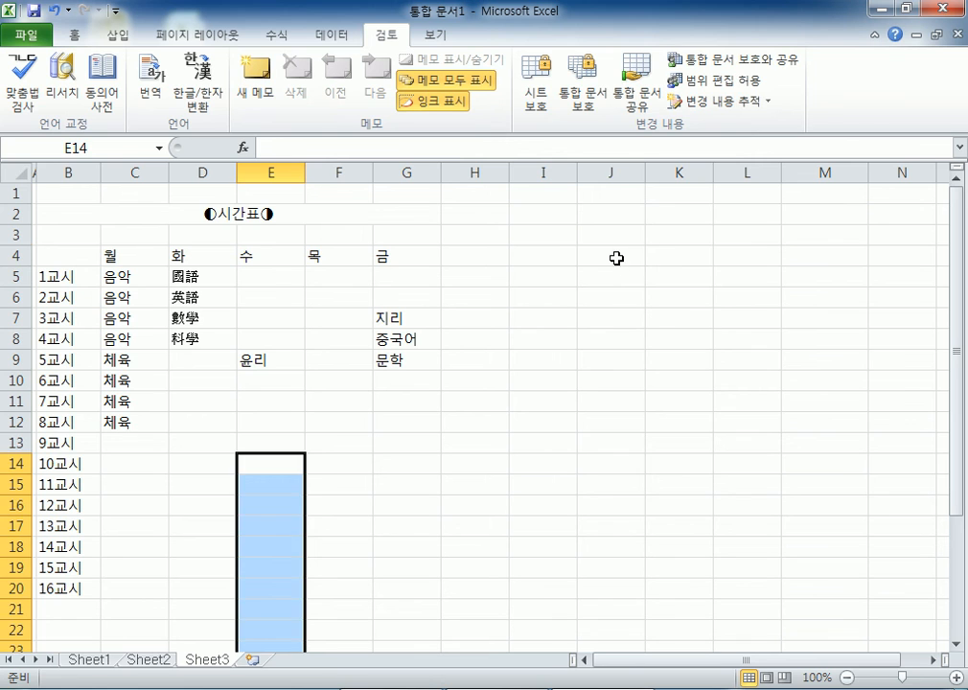
click(616, 256)
click(665, 251)
text(ㅈㅜ요 ㄱ)
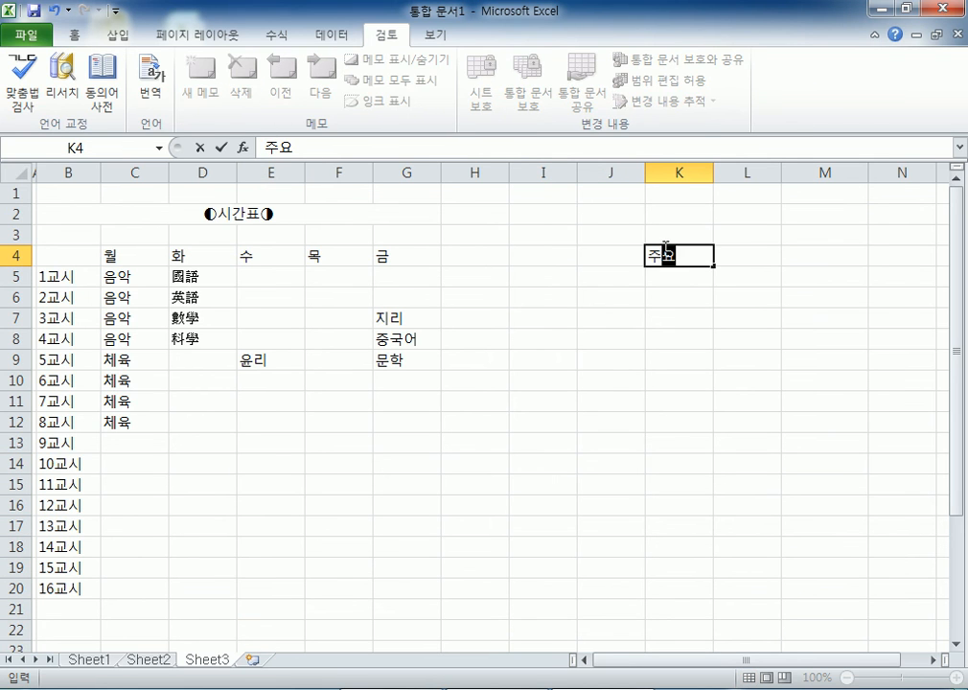
text(ㅘ목)
key(Return)
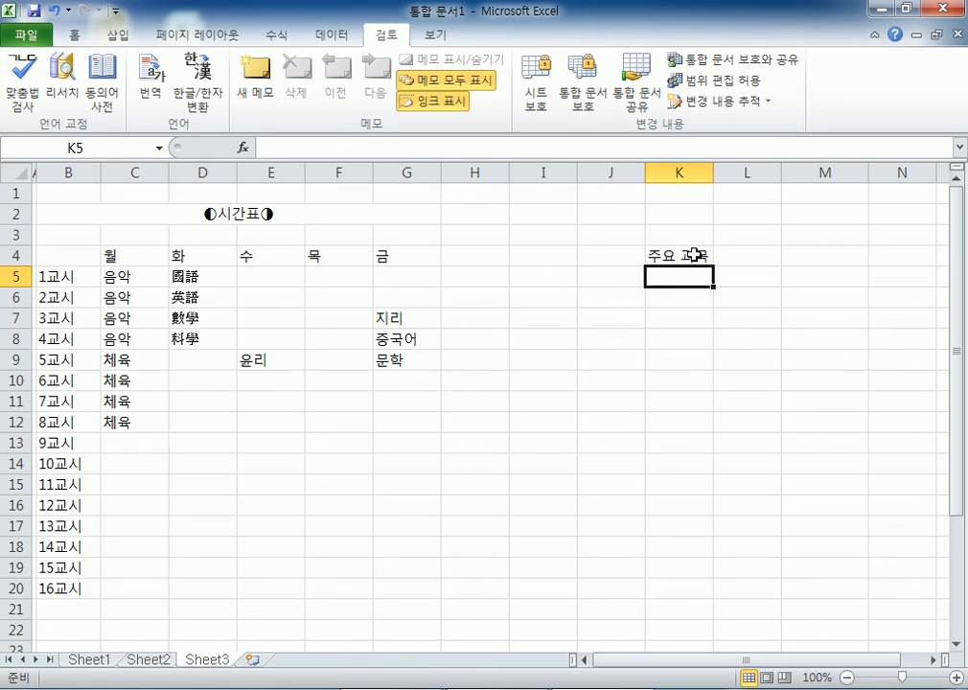
click(695, 255)
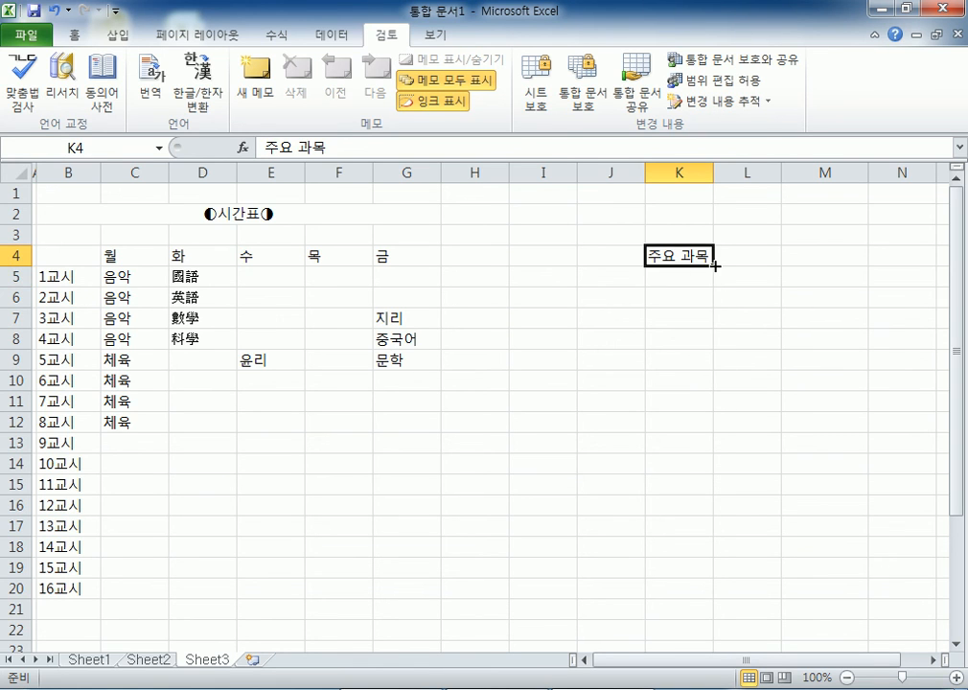
drag(714, 266, 715, 640)
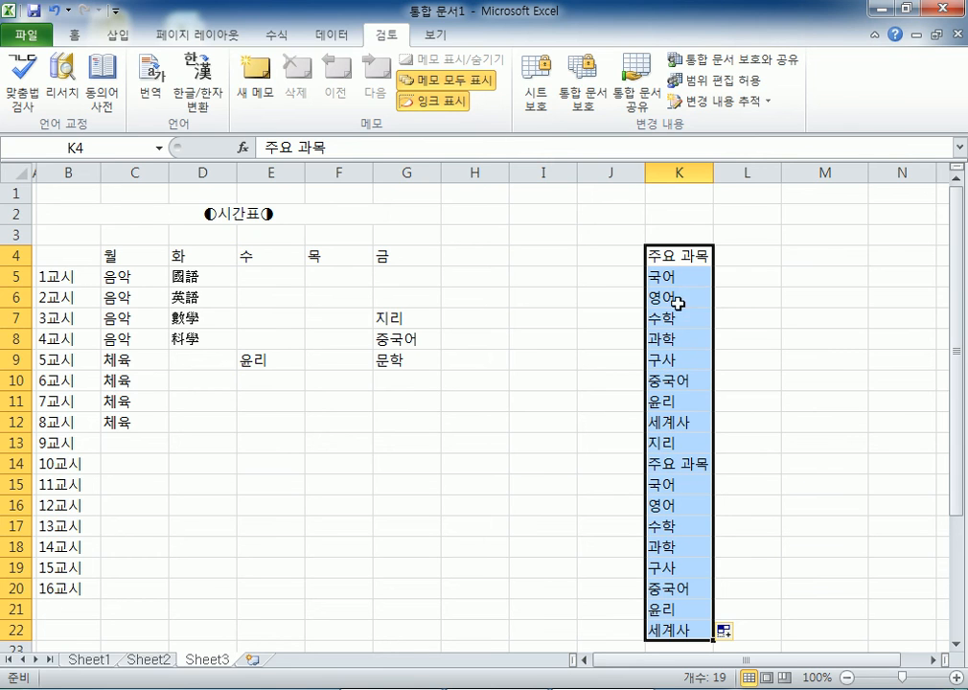
key(Delete)
- Re-enter 주요 과목 in K4 and fill the subject series down to K13, checking K9
click(673, 257)
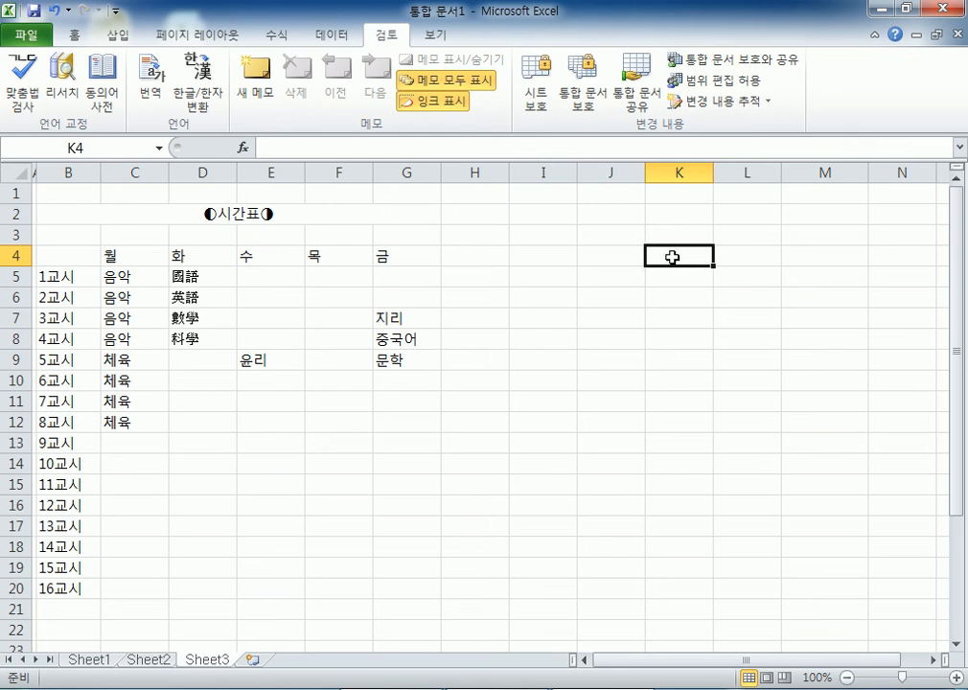
text(주요 과목)
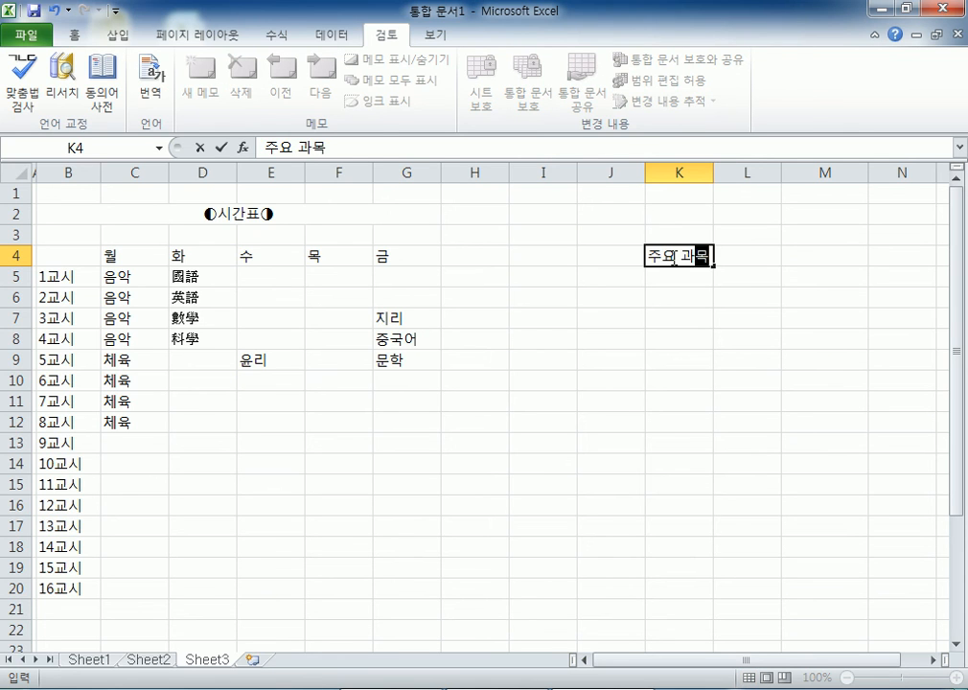
key(Return)
click(670, 257)
drag(713, 265, 695, 446)
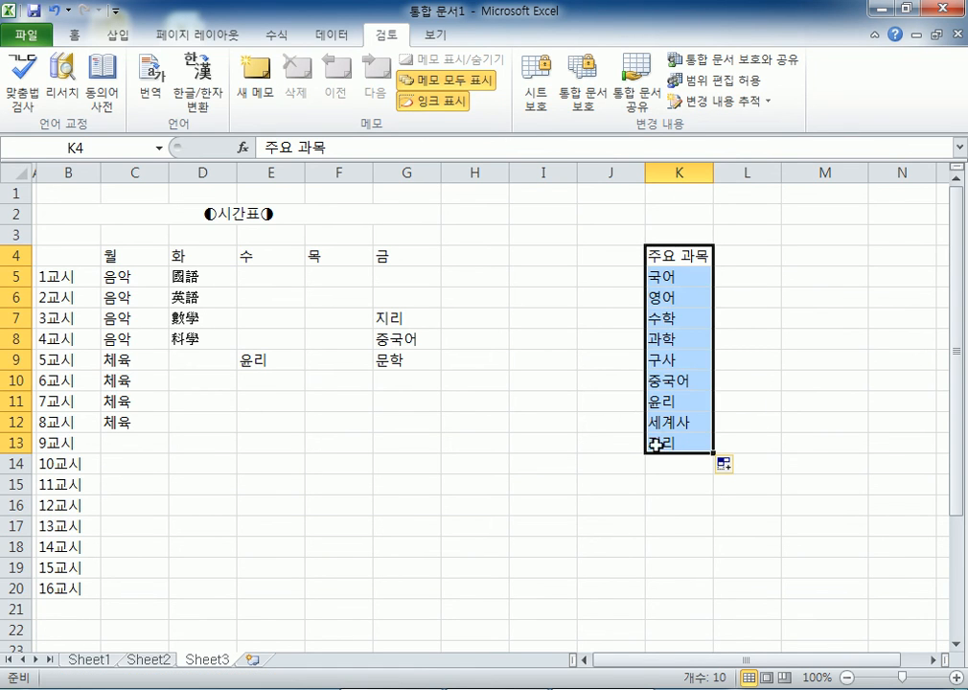
click(567, 469)
click(682, 362)
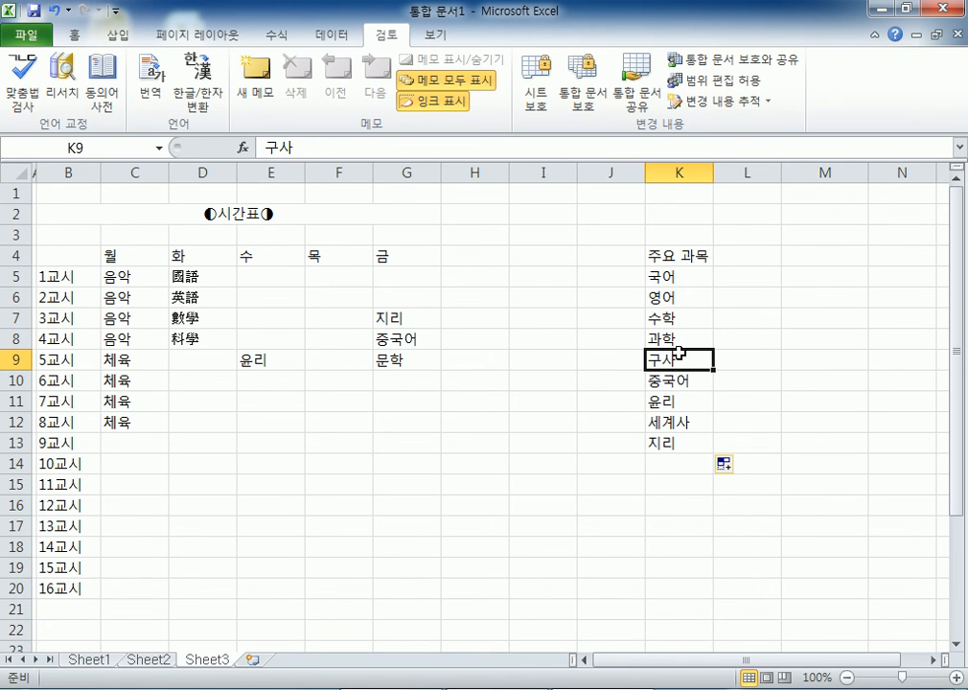
click(28, 36)
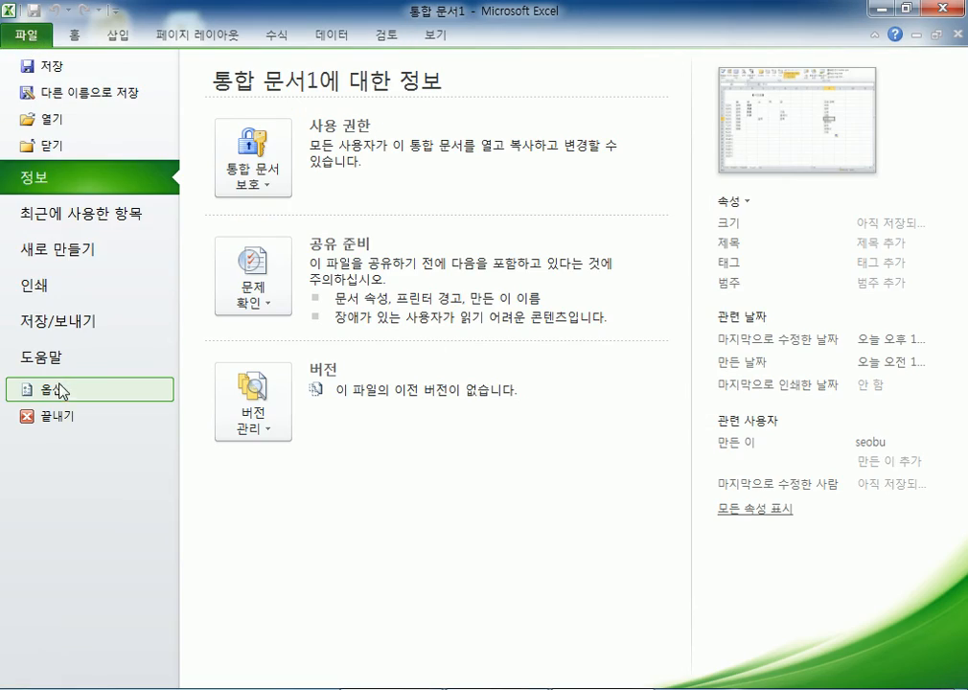
- Change the 구사 entry to 국사 in the 주요 과목 custom list and close Excel Options
key(Escape)
click(86, 177)
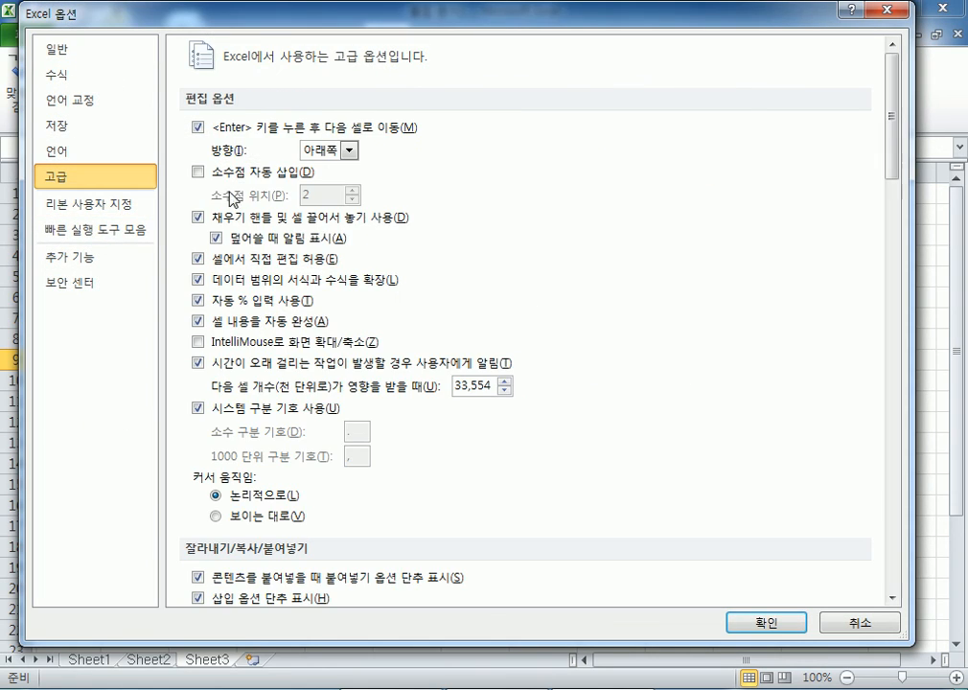
drag(893, 123, 893, 537)
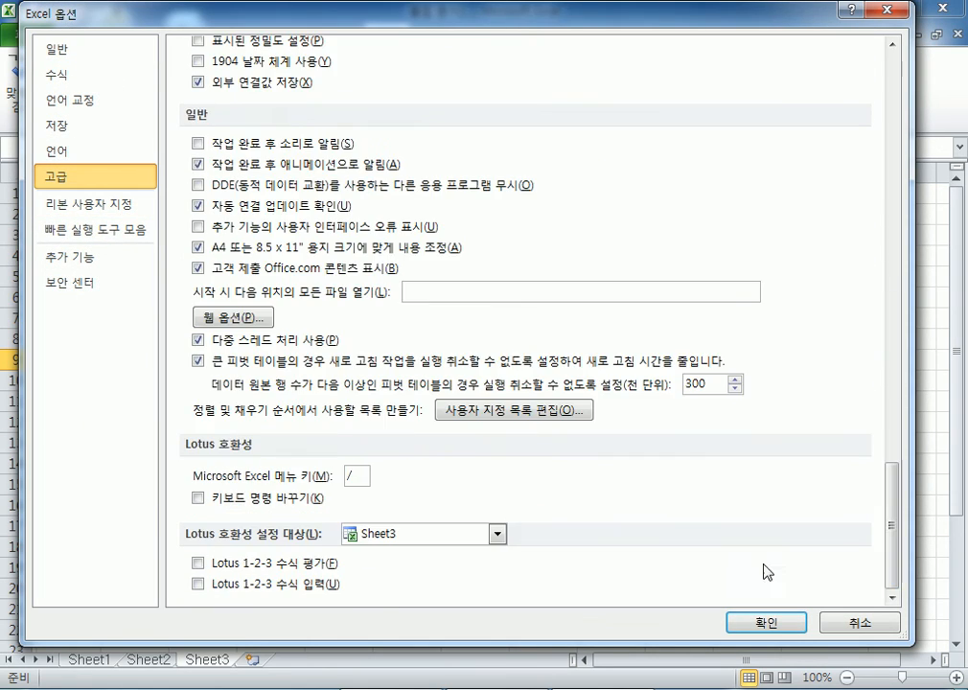
click(479, 410)
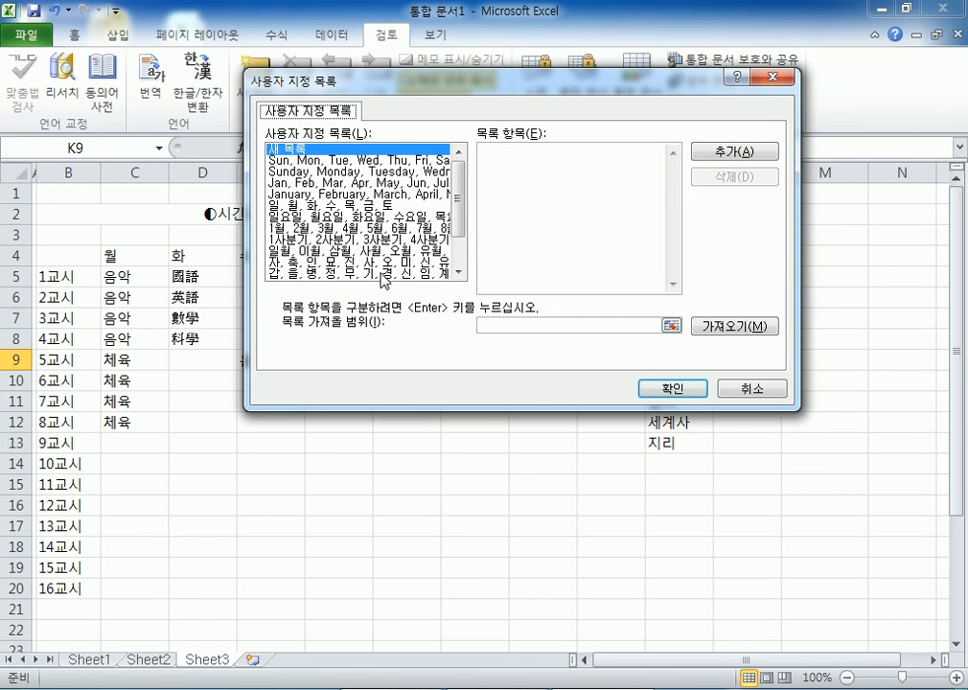
scroll(428, 278, down, 2)
click(428, 275)
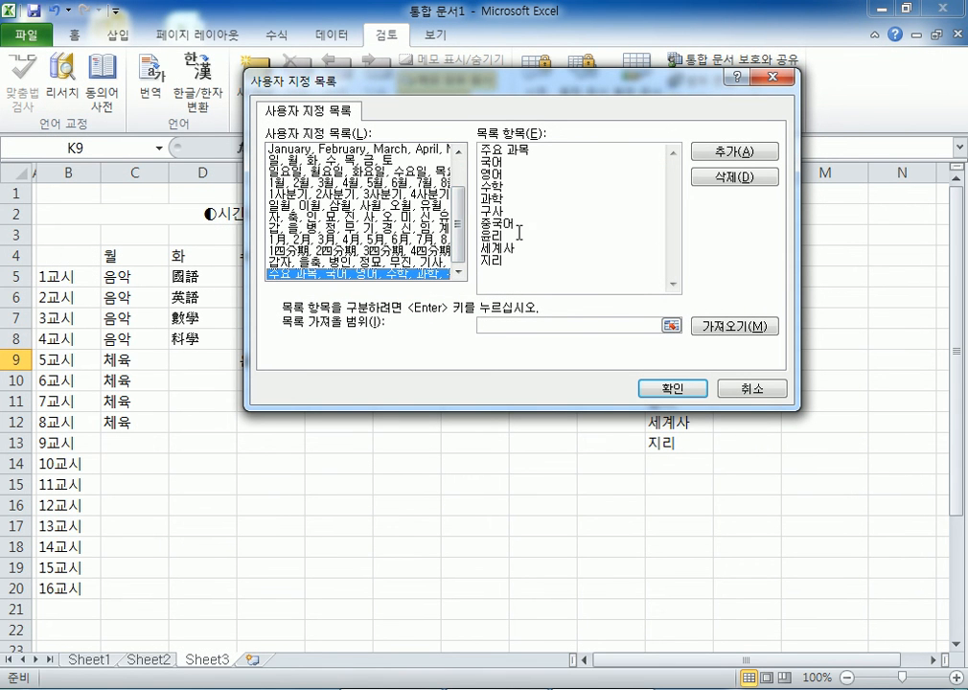
text(국)
click(733, 153)
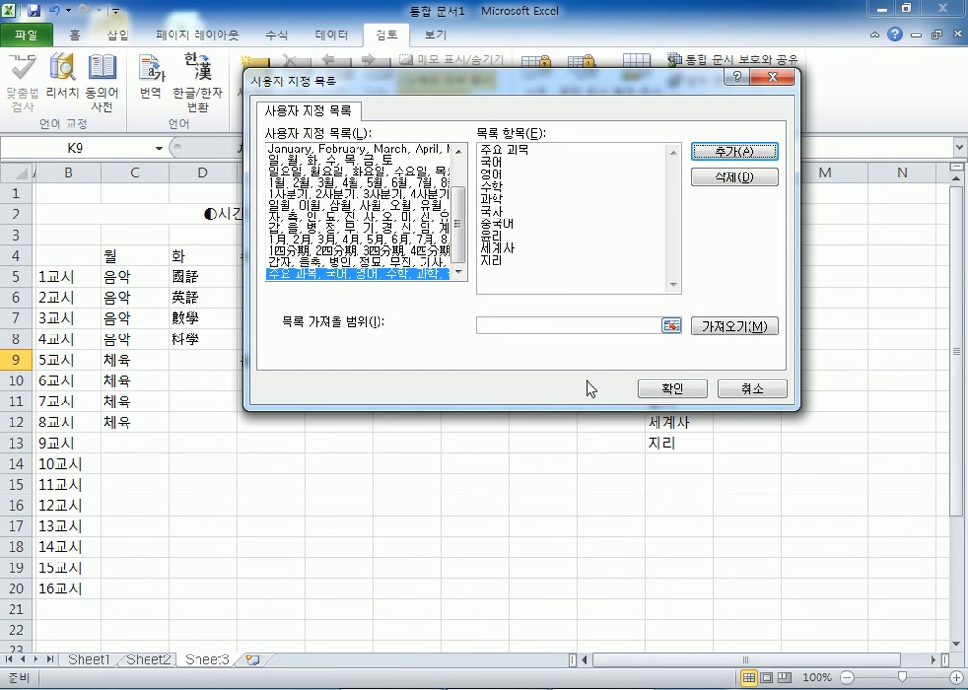
click(679, 388)
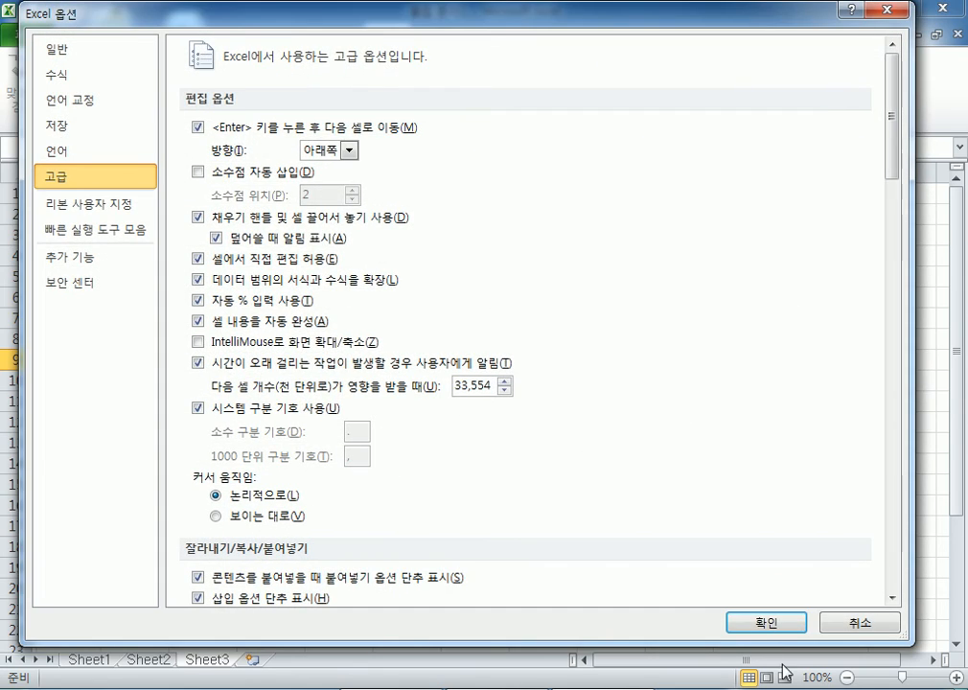
click(757, 621)
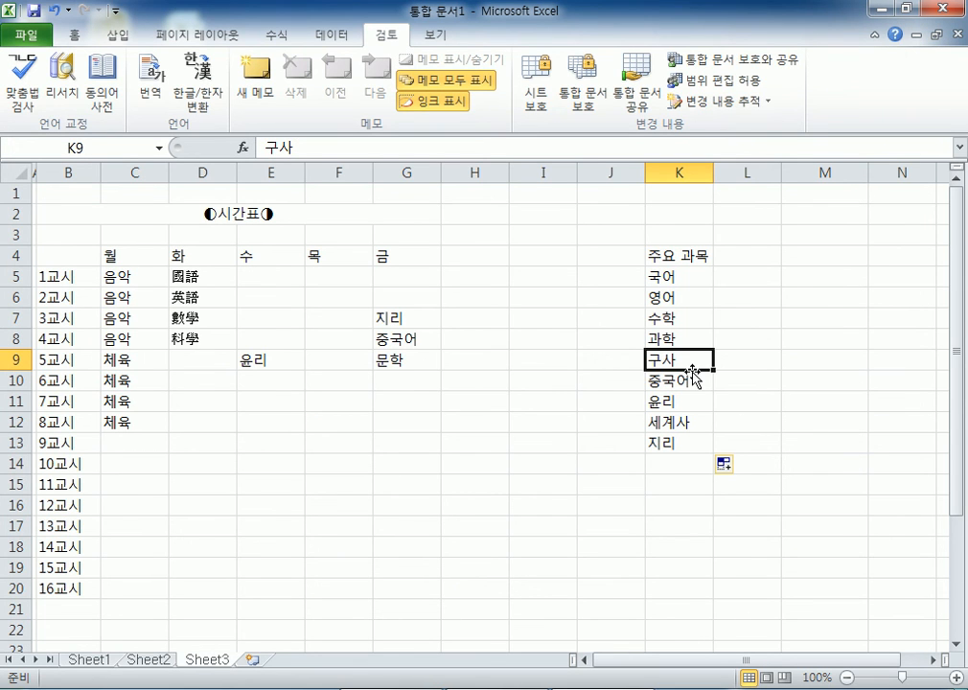
- Refill K5:K13 from the 주요 과목 header in K4 using the corrected list
click(674, 255)
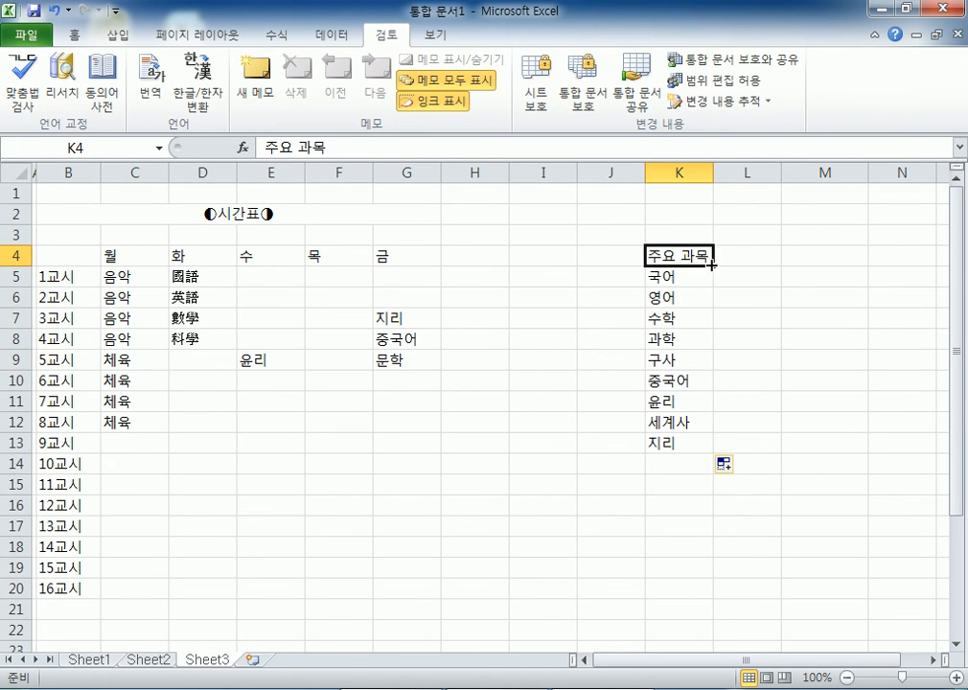
drag(714, 269, 710, 453)
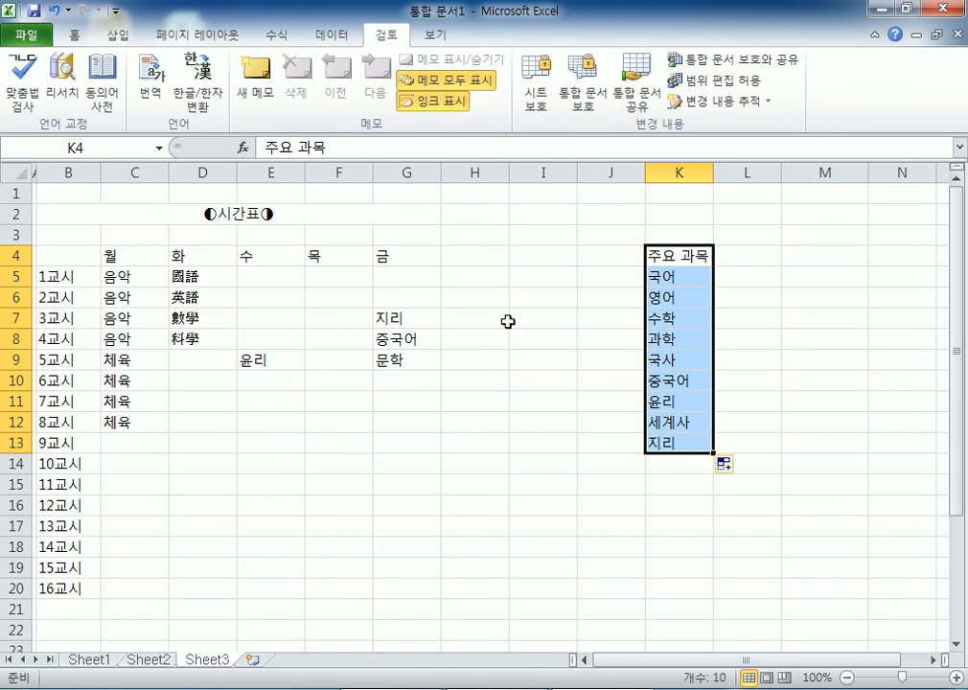
click(382, 418)
- Type 수학 in G15 and fill the subject series down to G21
click(421, 476)
text(수학)
key(Return)
scroll(454, 396, down, 3)
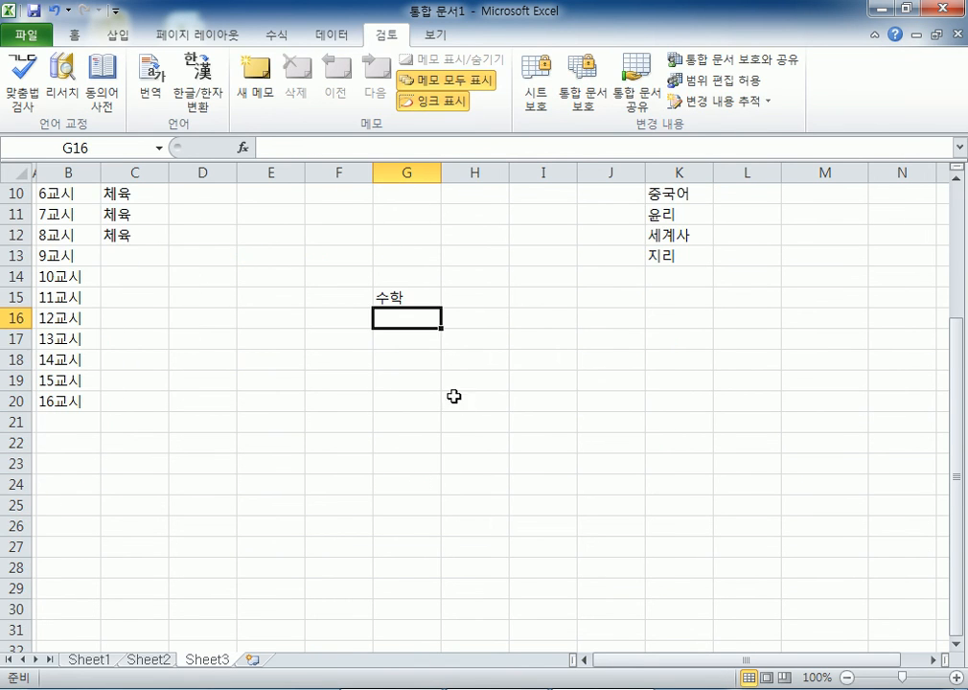
click(411, 298)
drag(440, 306, 443, 426)
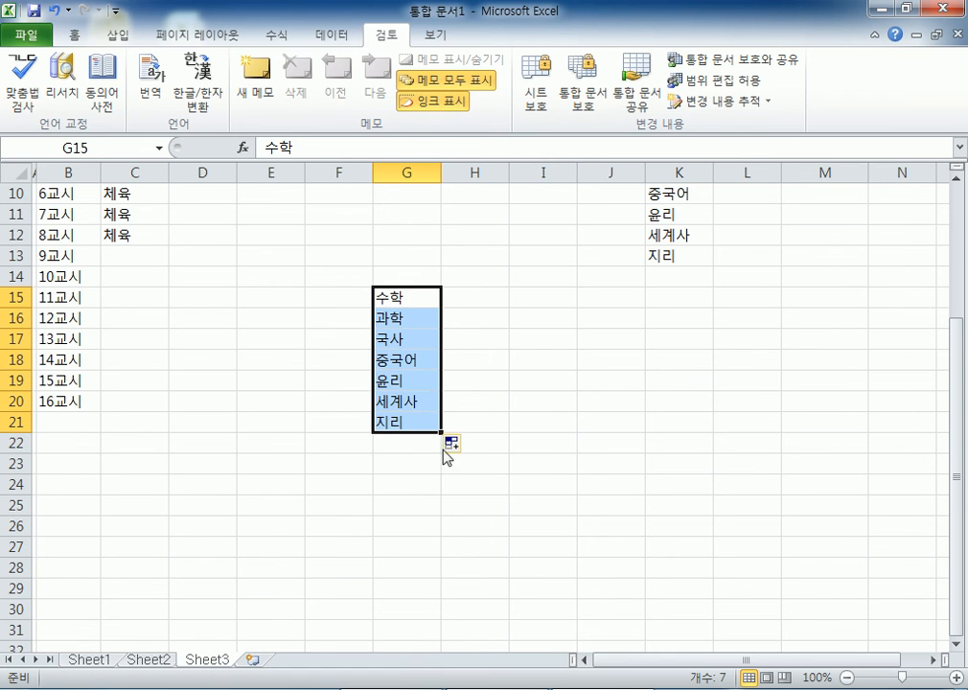
scroll(536, 528, up, 2)
scroll(536, 529, up, 1)
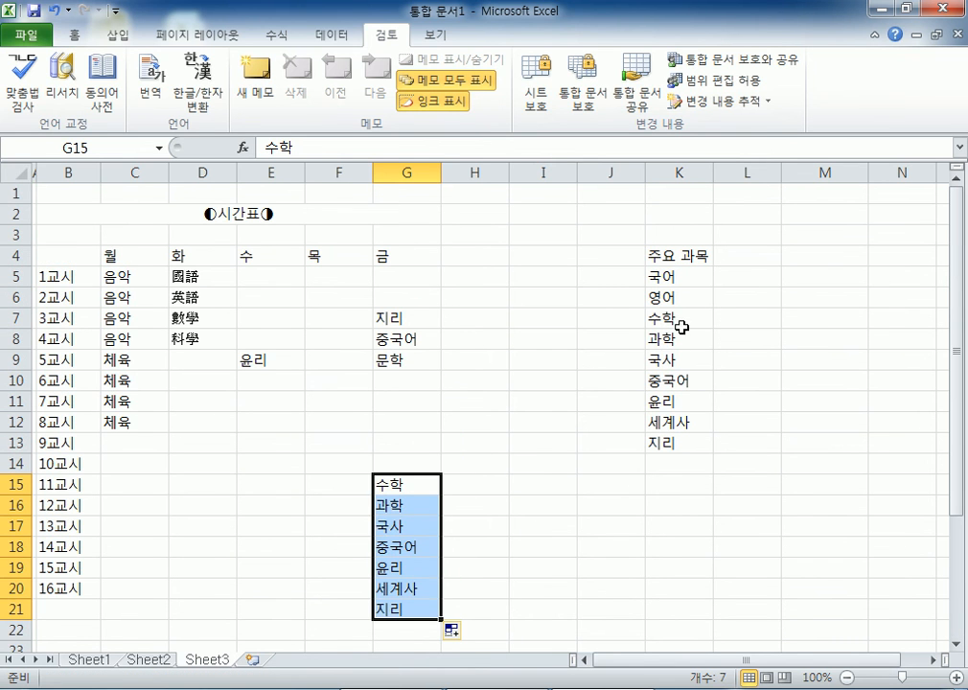
- Verify K8 shows 과학 and K9 now shows 국사
click(675, 338)
click(668, 357)
click(411, 484)
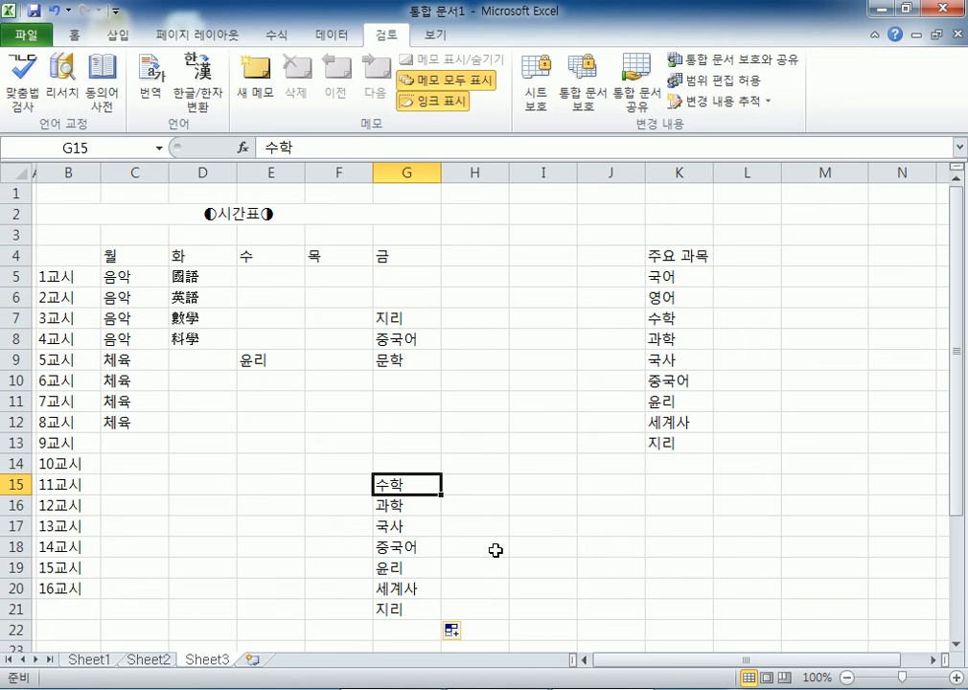
scroll(460, 470, down, 4)
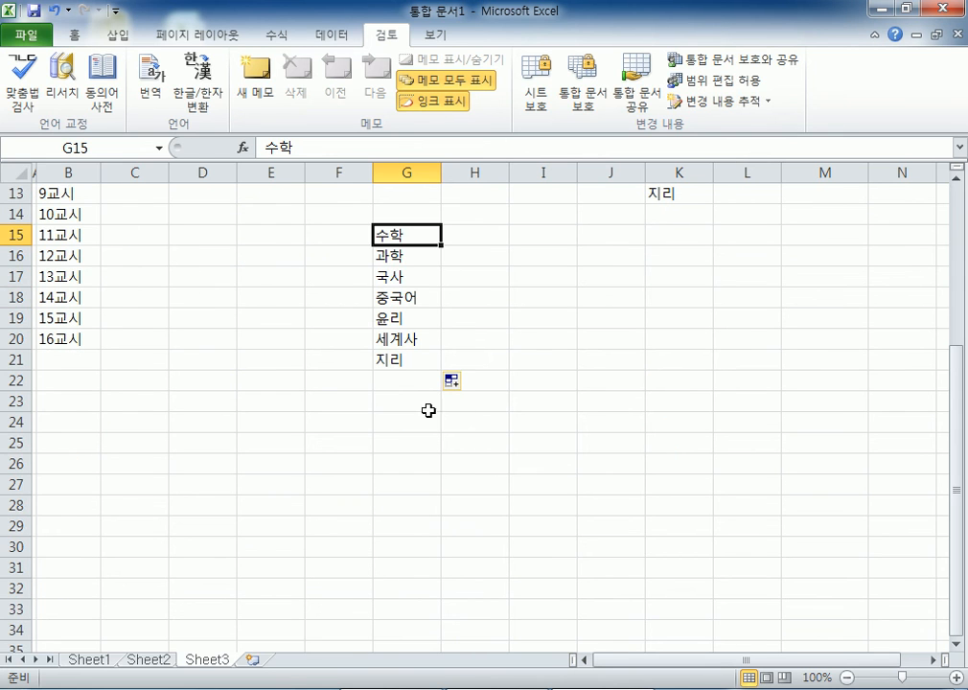
click(321, 442)
- Type 사장, 부장, 과장, 대리, 사원 and 인턴 down F25:F30
text(사장)
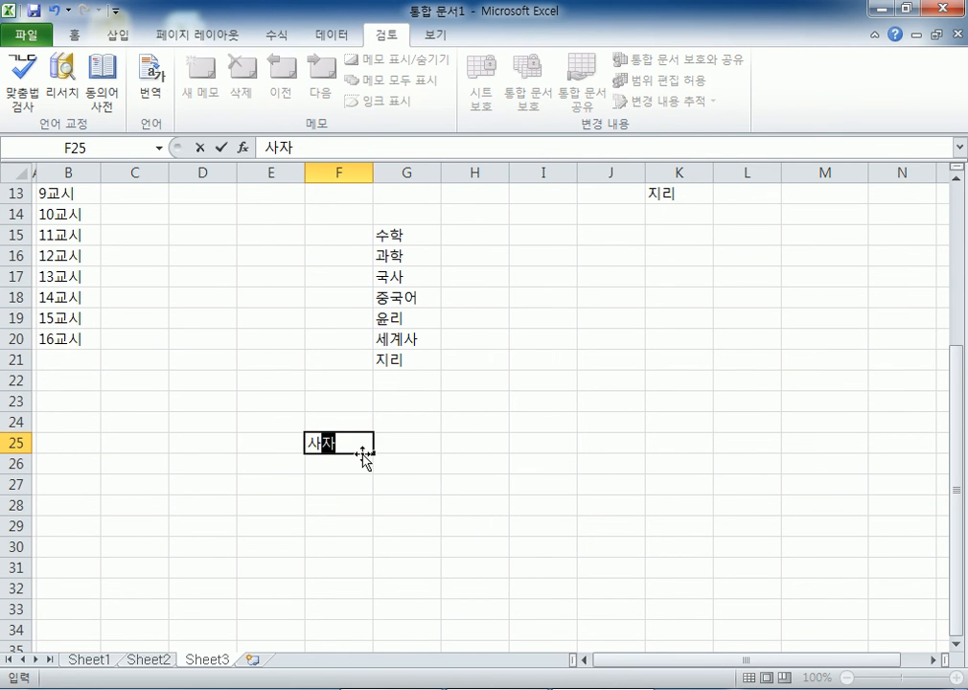
key(Return)
text(ㅂ)
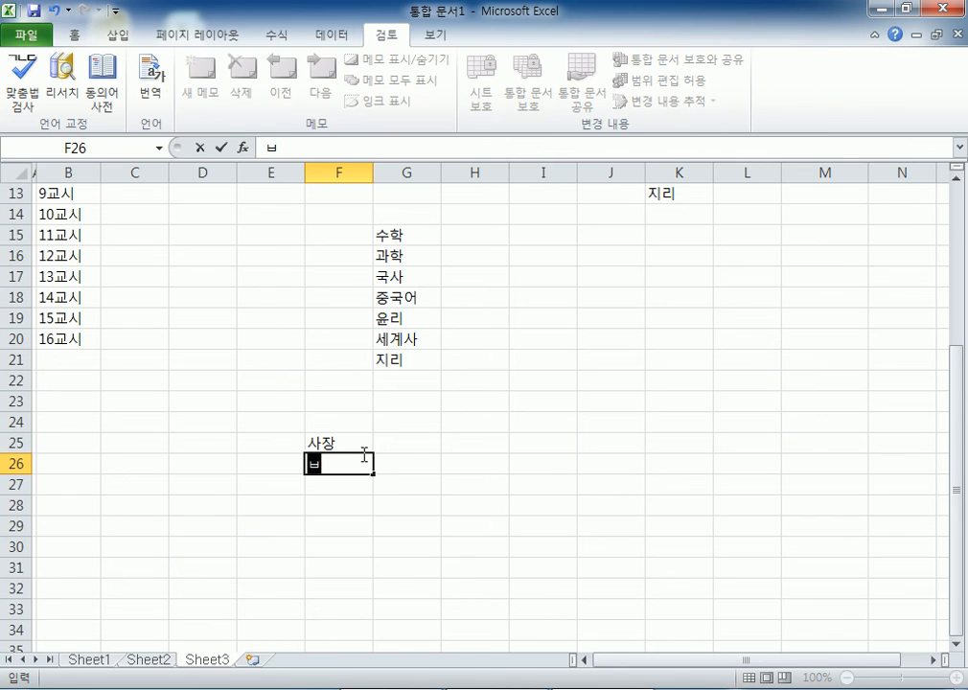
text(ㅜ장)
key(Return)
text(과장)
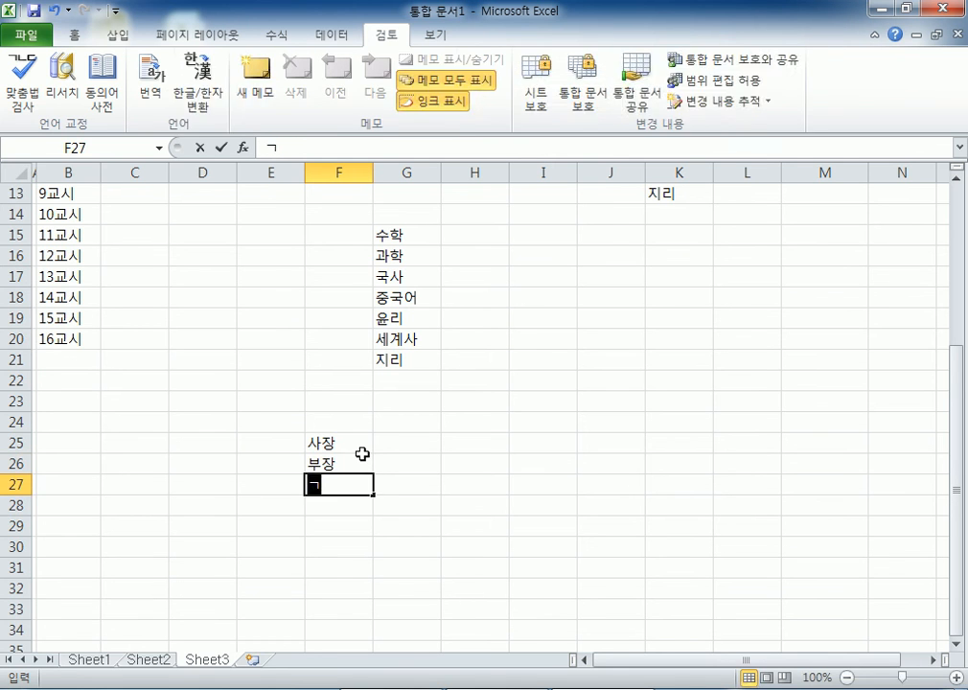
key(Return)
text(대리)
key(Return)
text(사원)
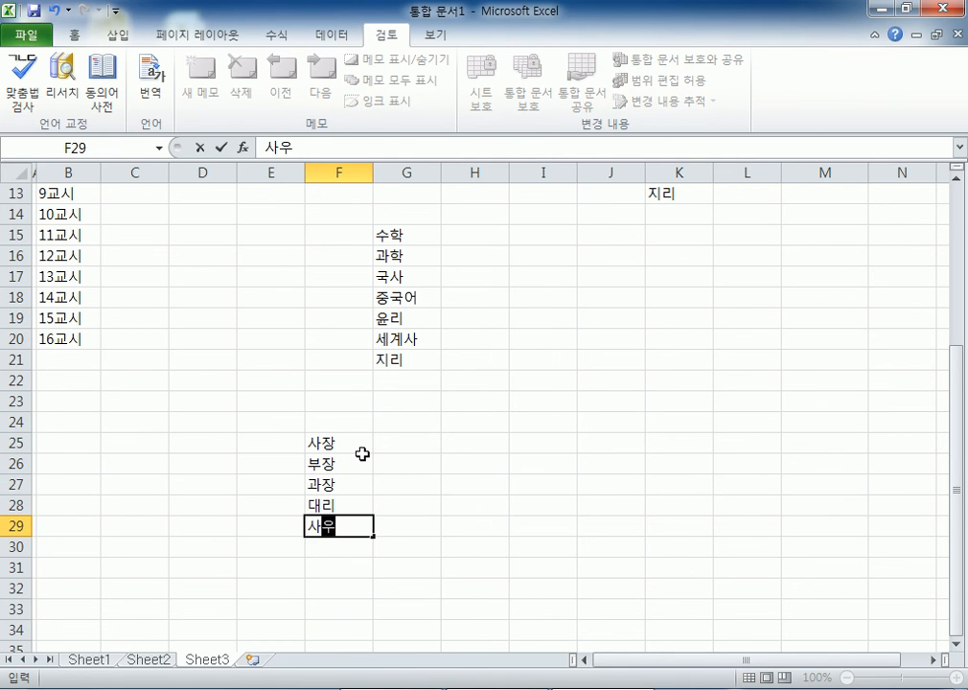
key(Return)
scroll(362, 453, down, 3)
drag(321, 256, 319, 345)
click(333, 355)
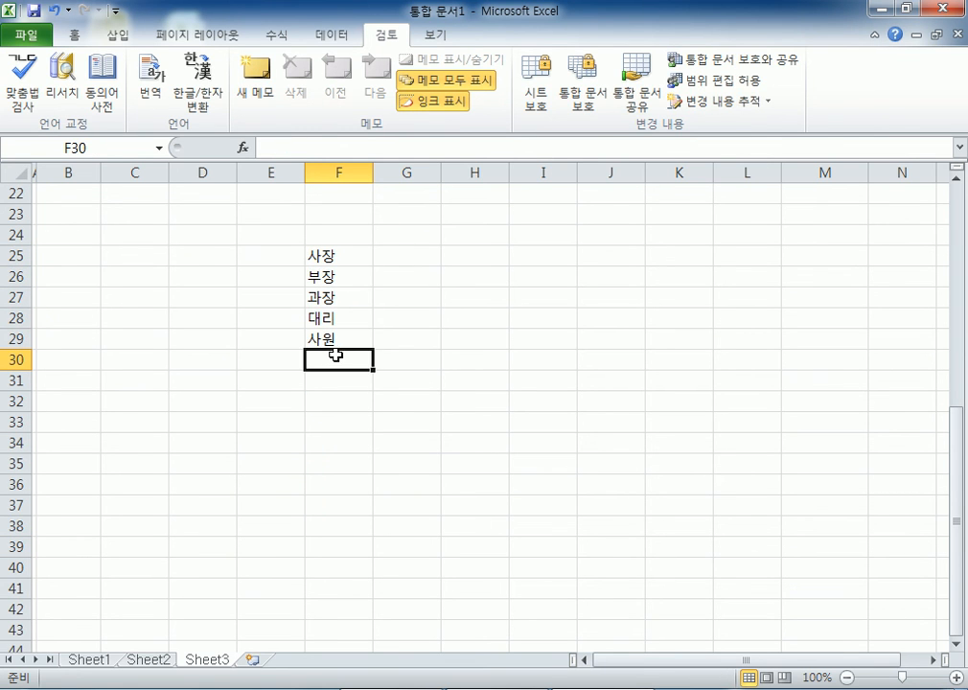
text(인턴)
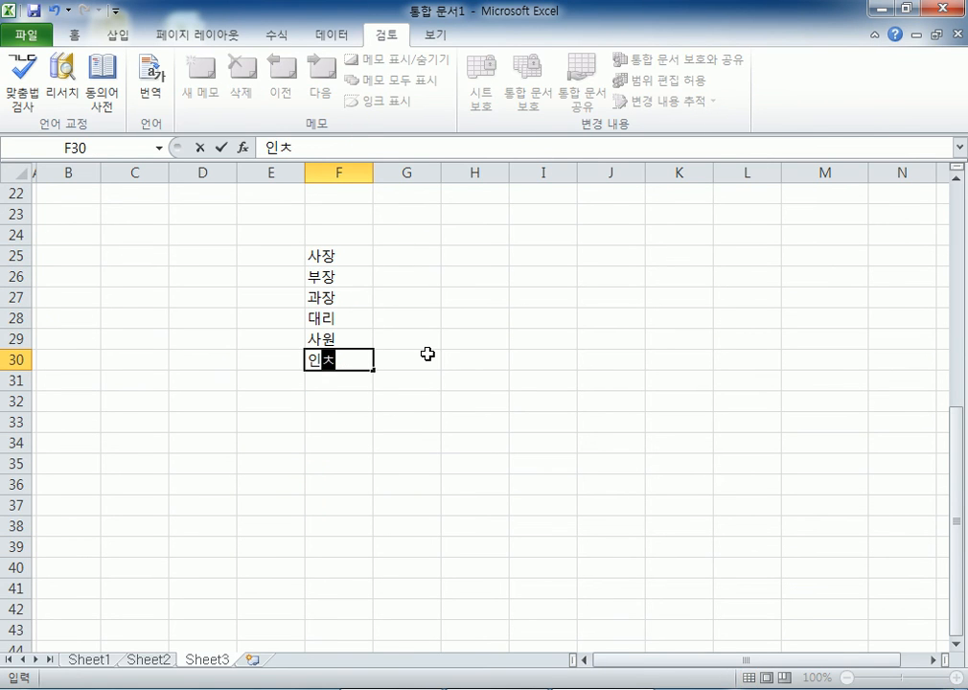
key(Return)
drag(322, 256, 339, 359)
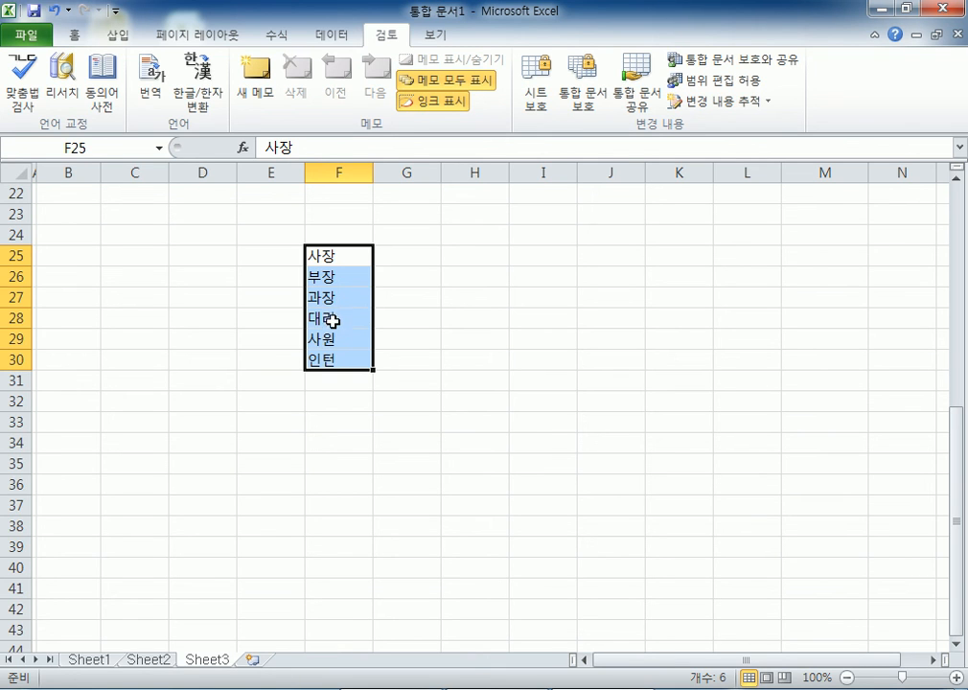
click(326, 297)
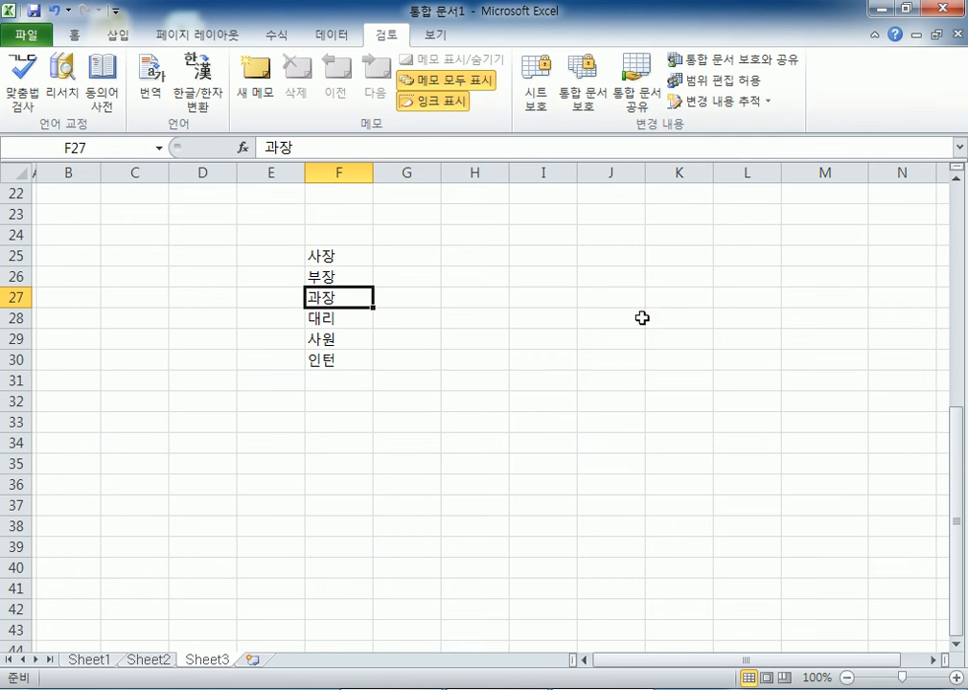
click(338, 261)
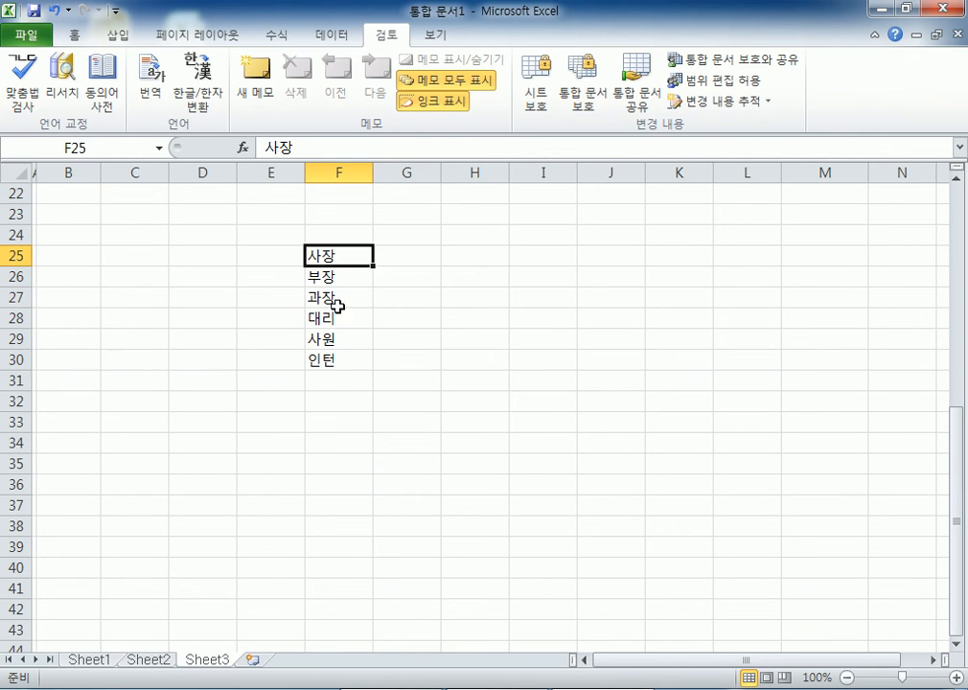
click(333, 339)
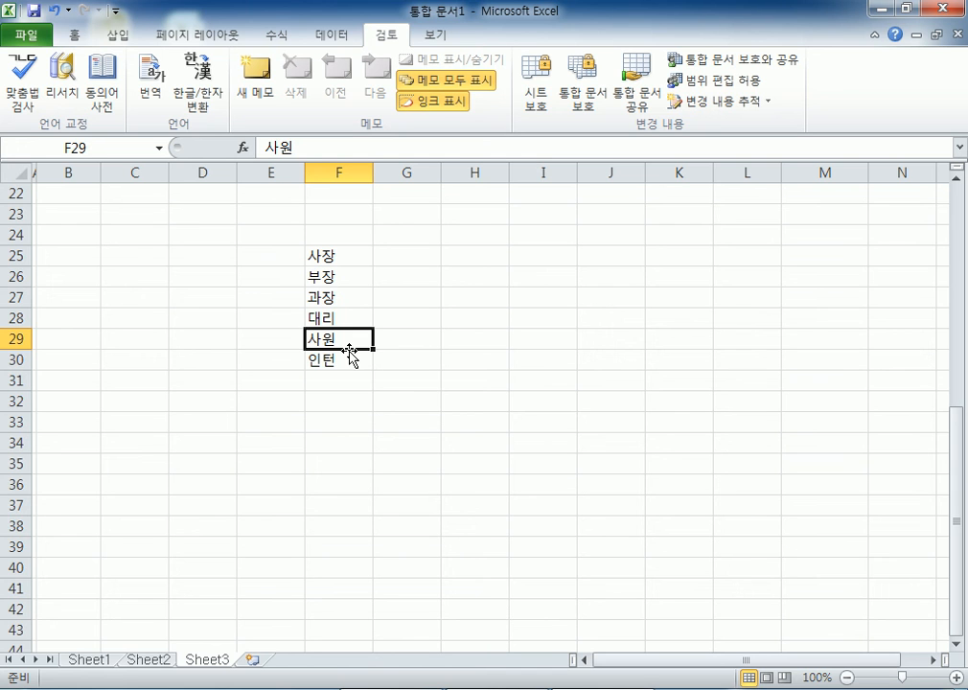
drag(346, 262, 343, 368)
scroll(436, 281, up, 5)
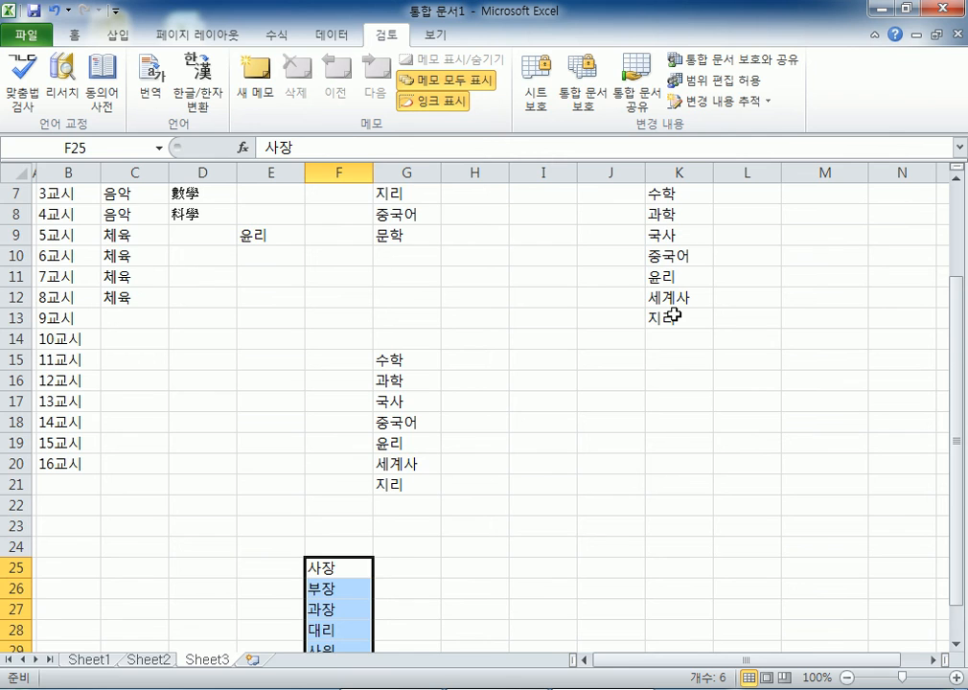
scroll(675, 314, up, 2)
drag(123, 259, 396, 258)
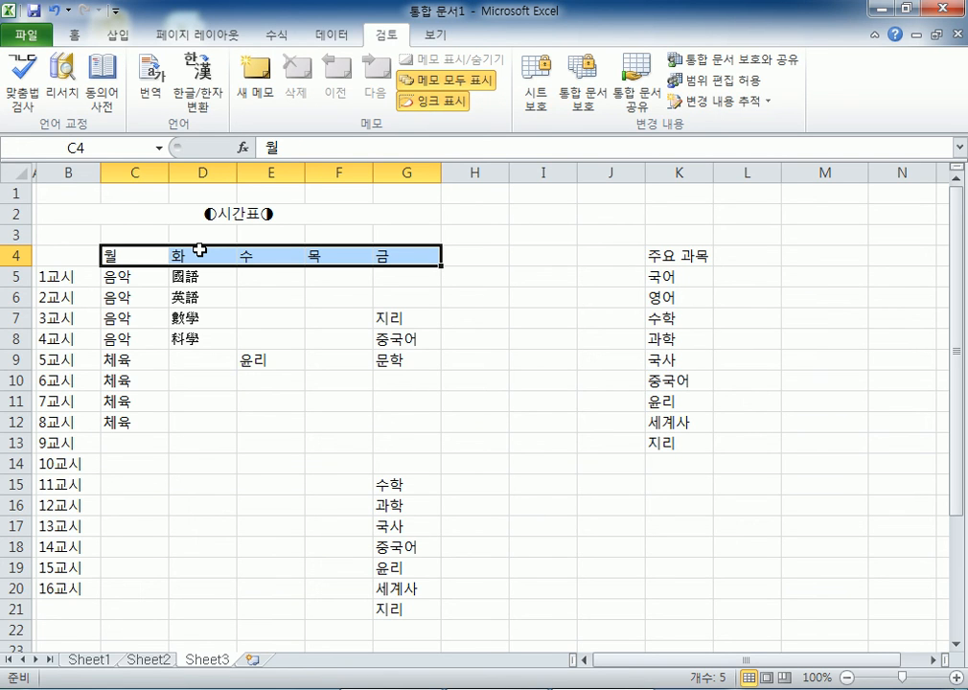
drag(134, 252, 391, 257)
- Open Custom Lists from Excel Options' Advanced page and review the month, weekday and 주요 과목 lists
click(278, 441)
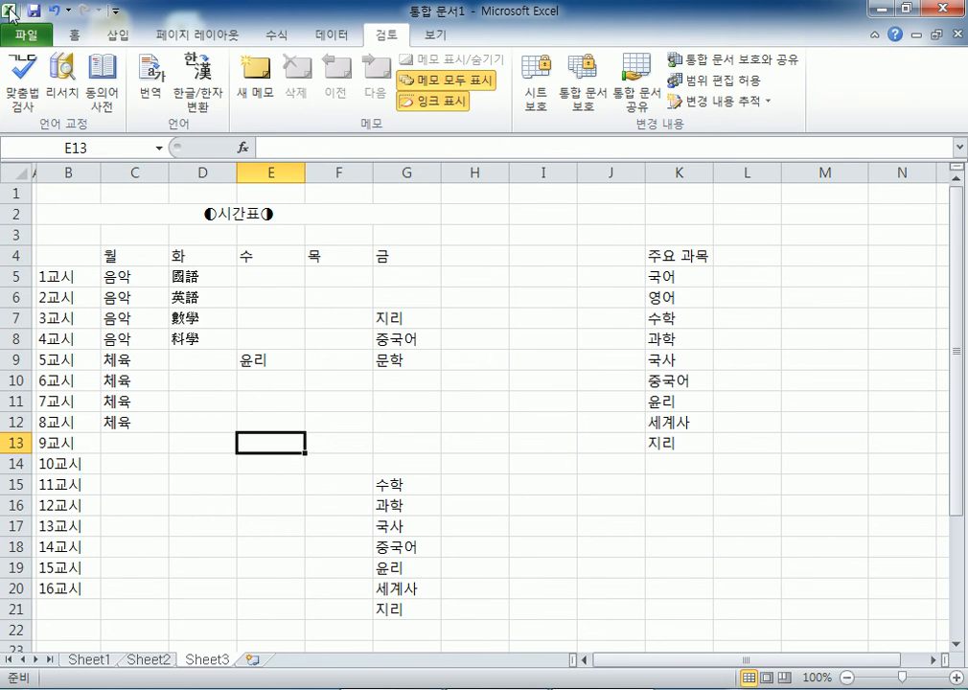
click(27, 34)
click(63, 391)
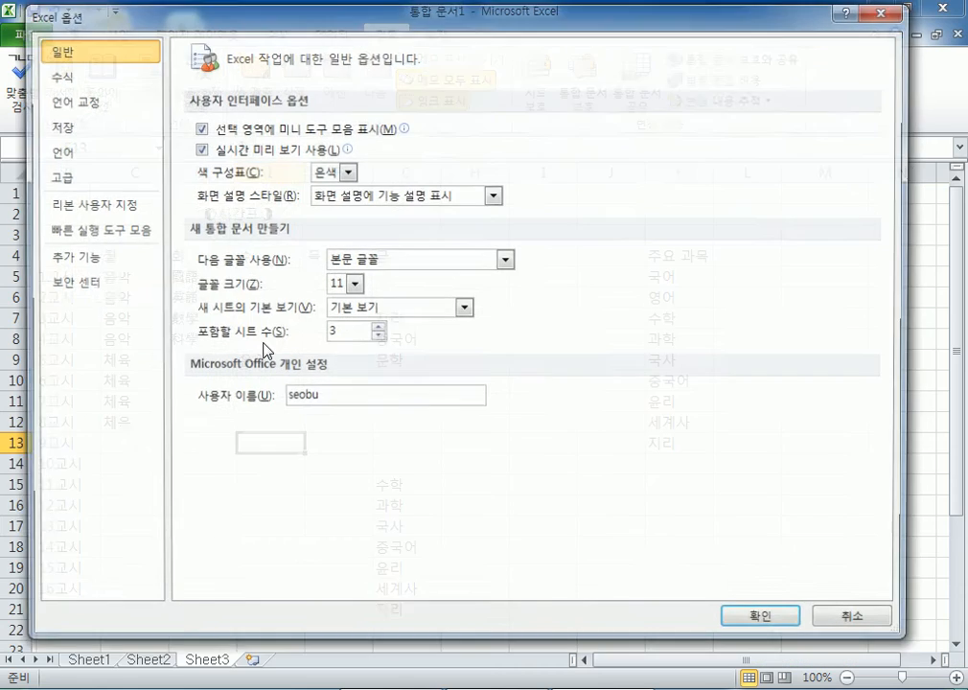
click(91, 176)
drag(891, 177, 849, 584)
click(471, 410)
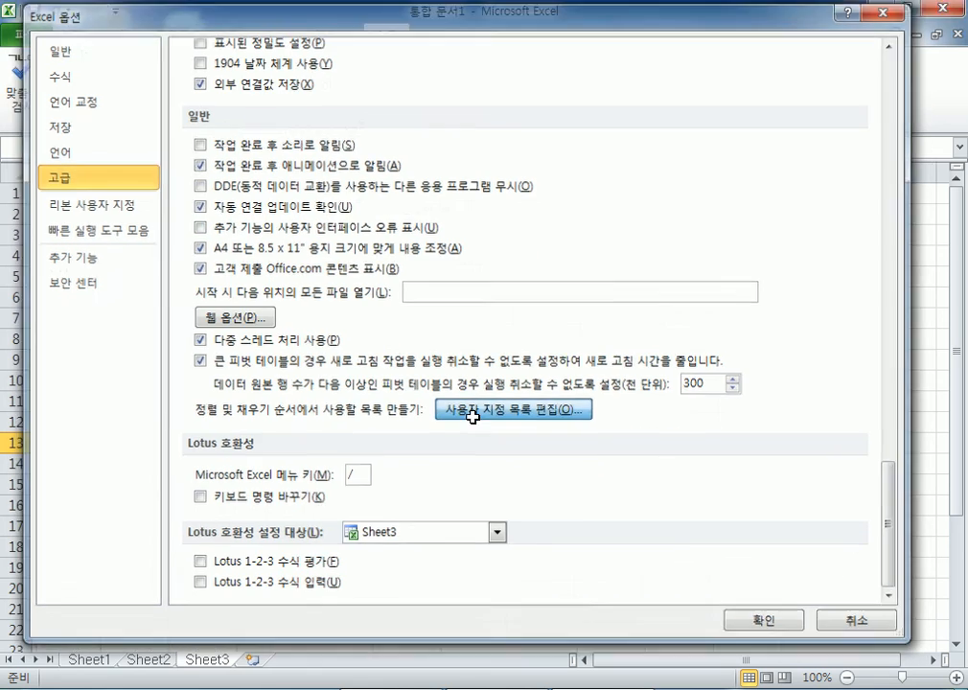
scroll(465, 211, down, 2)
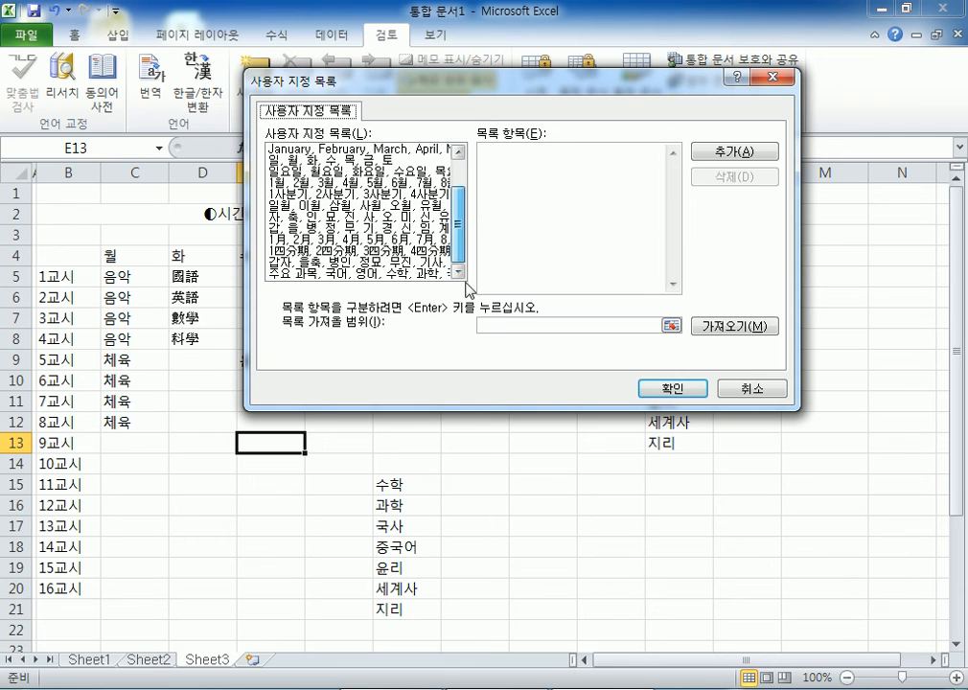
scroll(464, 201, up, 2)
click(326, 194)
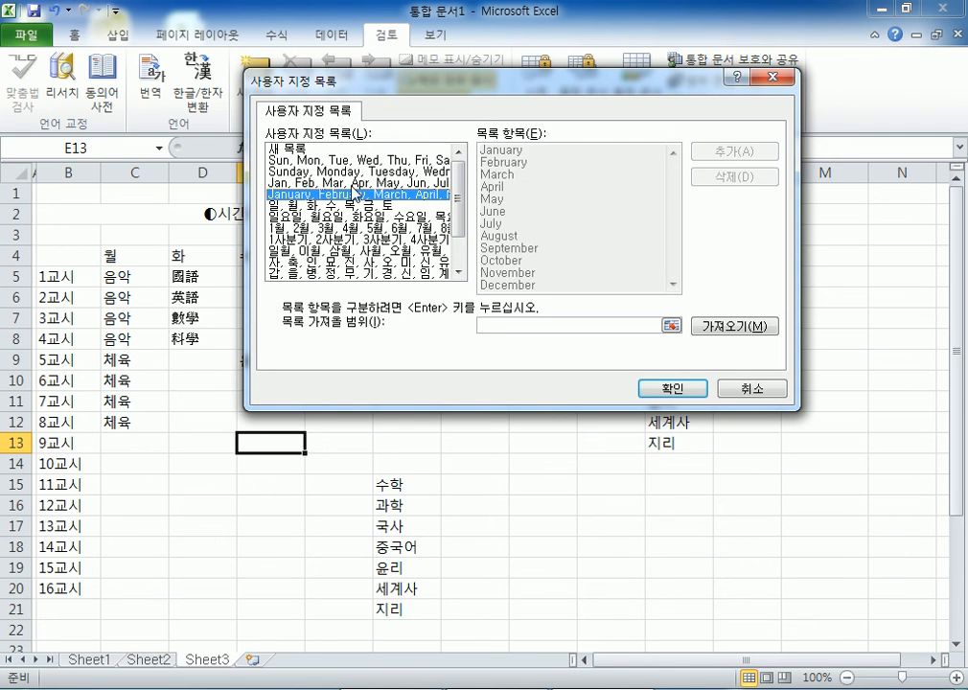
click(334, 172)
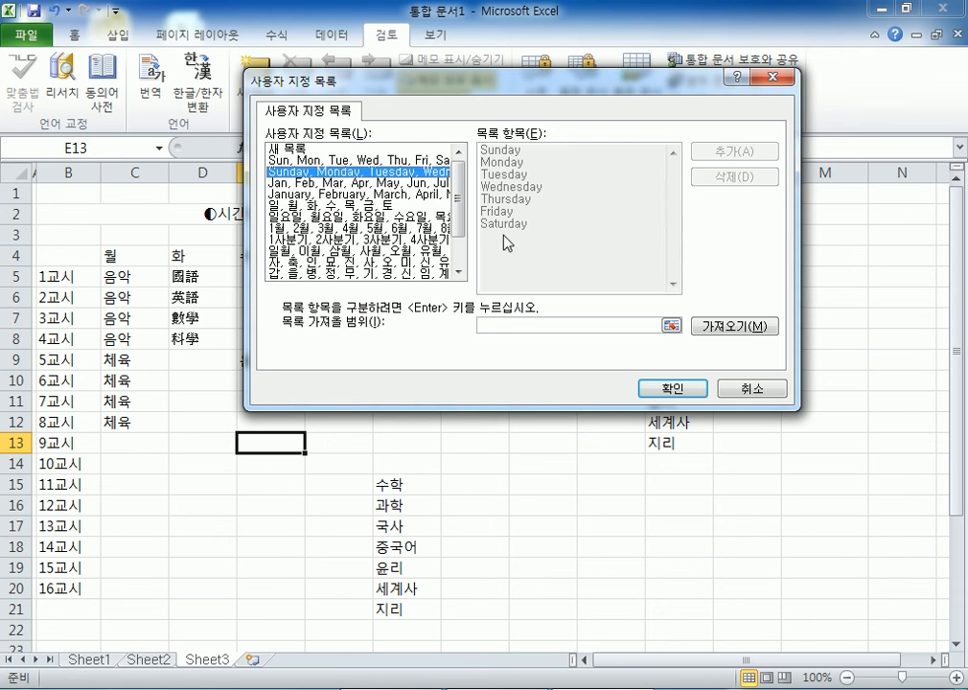
scroll(456, 216, down, 1)
click(450, 274)
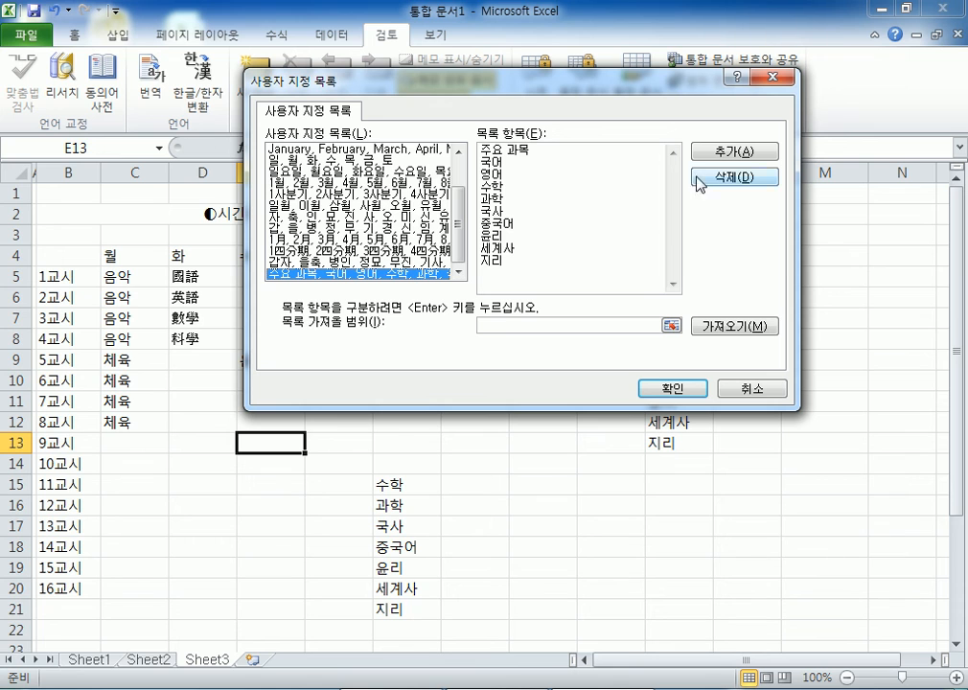
scroll(449, 201, up, 2)
- Add a new list 사장, 부장, 차장, 과장, 대리, 사원, 인턴 and close both dialogs
click(288, 149)
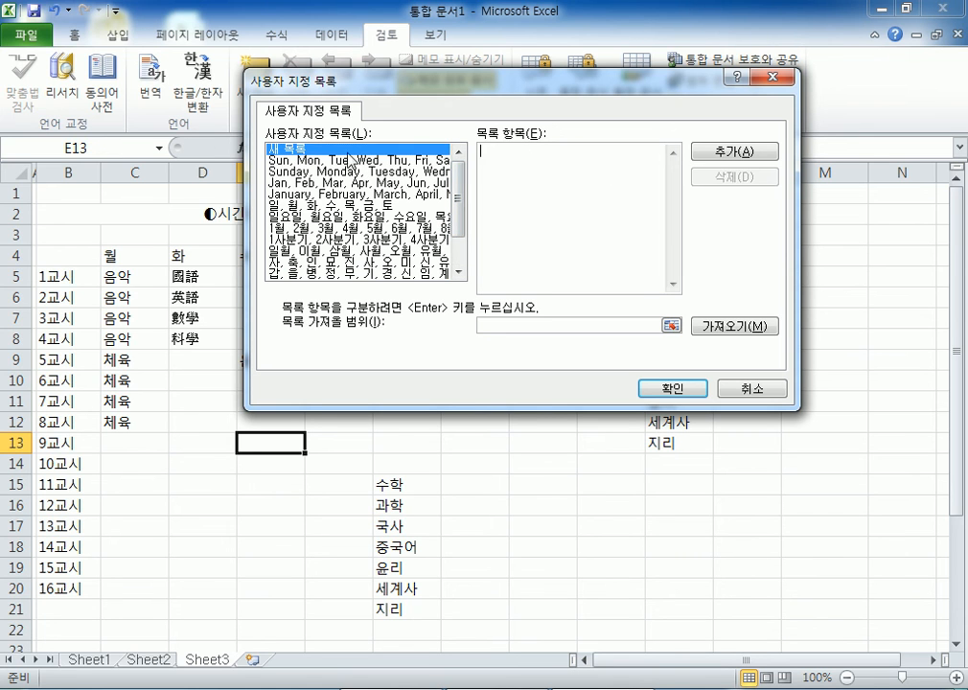
click(569, 169)
text(사장)
key(Return)
text(부장)
key(Return)
text(차장)
key(Return)
text(과장)
key(Return)
text(대리)
key(Return)
text(사원)
key(Return)
text(인턴)
key(Return)
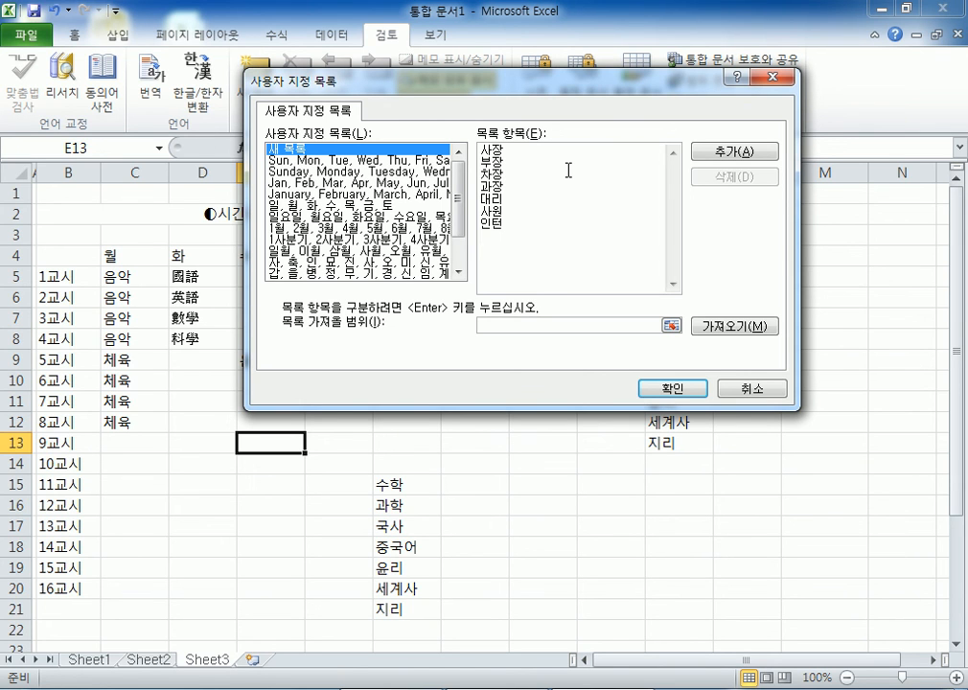
click(705, 152)
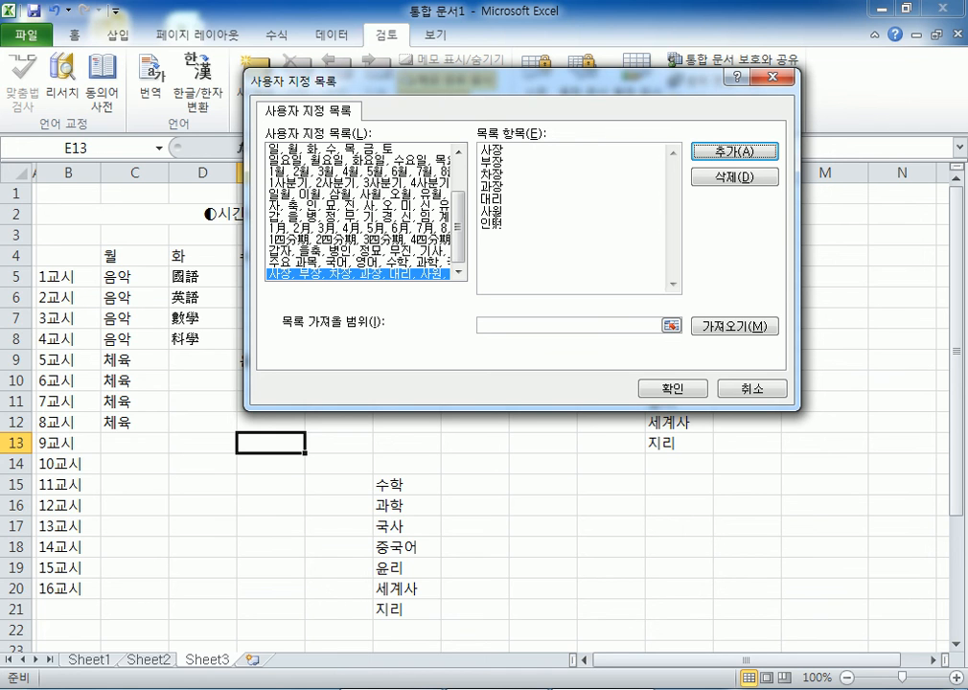
click(681, 386)
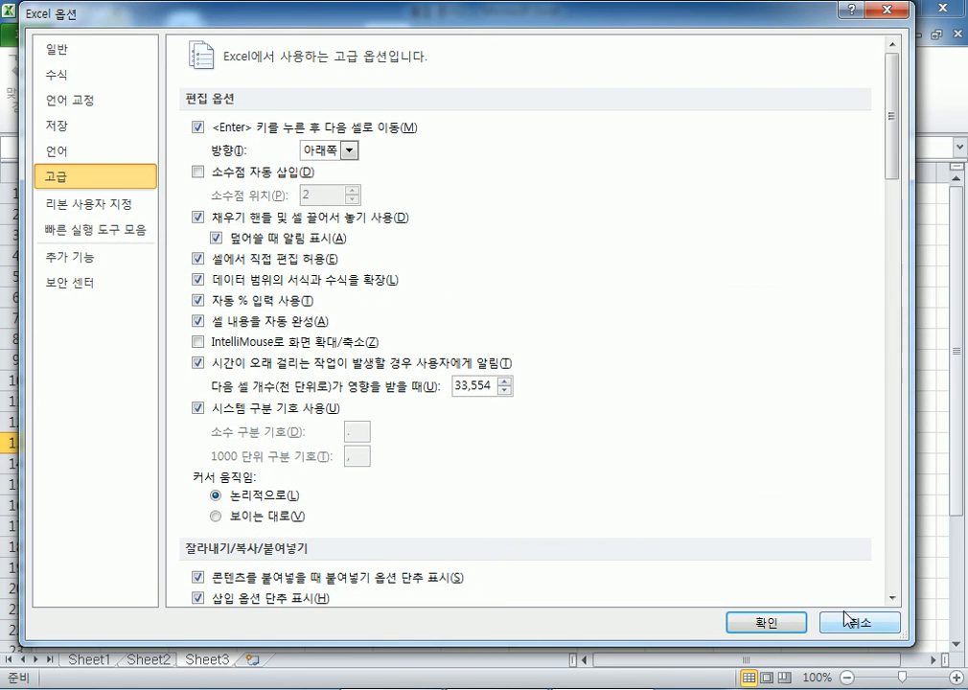
click(762, 621)
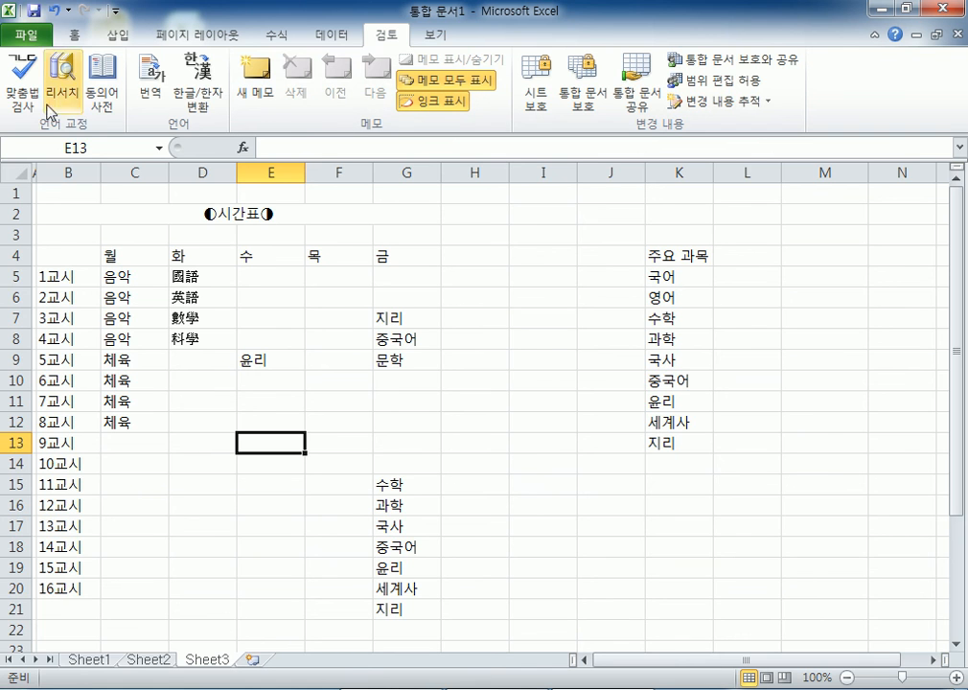
- Create a blank workbook and enter the title 9월 방과 후 계획 in B2
click(24, 35)
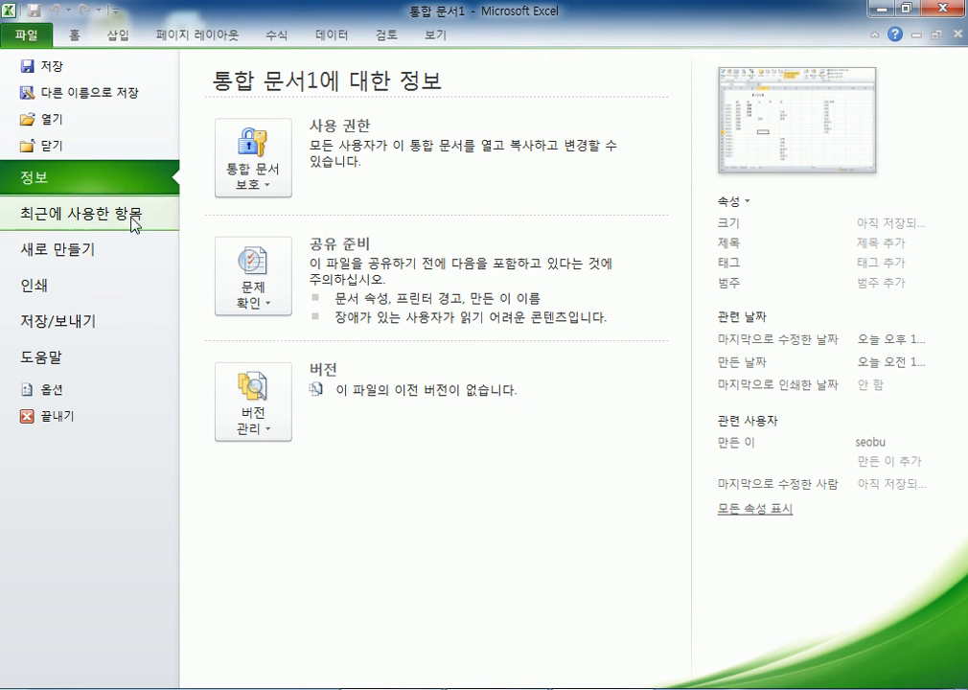
click(71, 252)
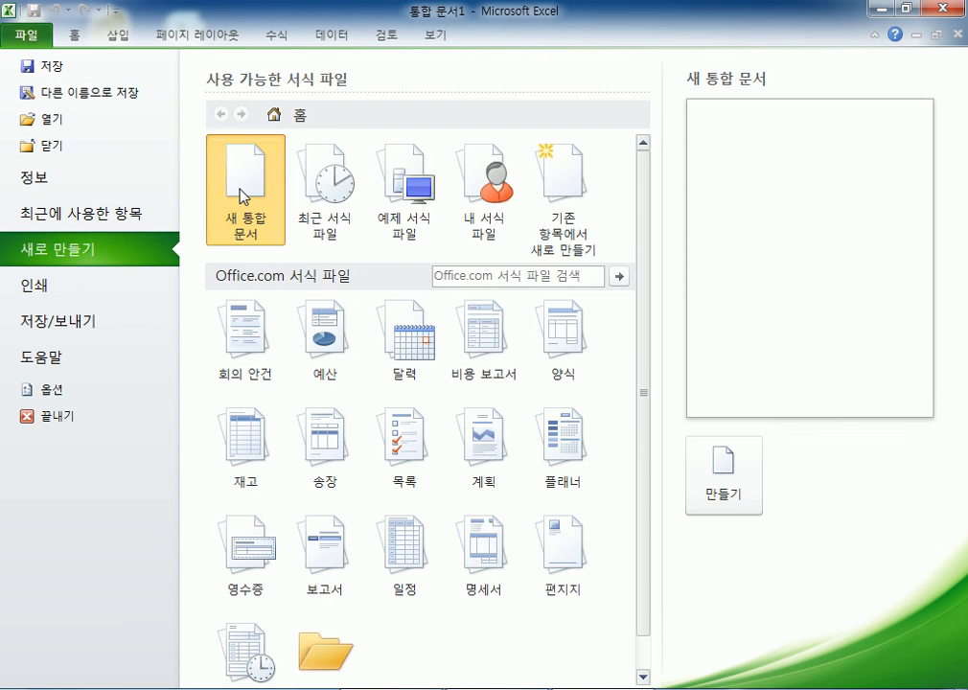
double_click(227, 224)
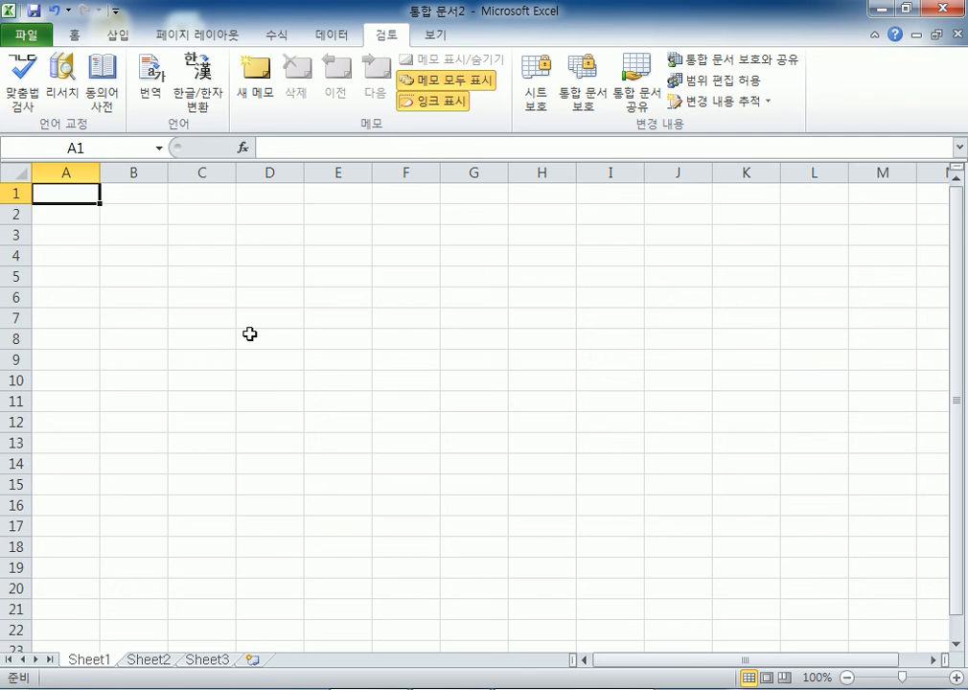
click(119, 216)
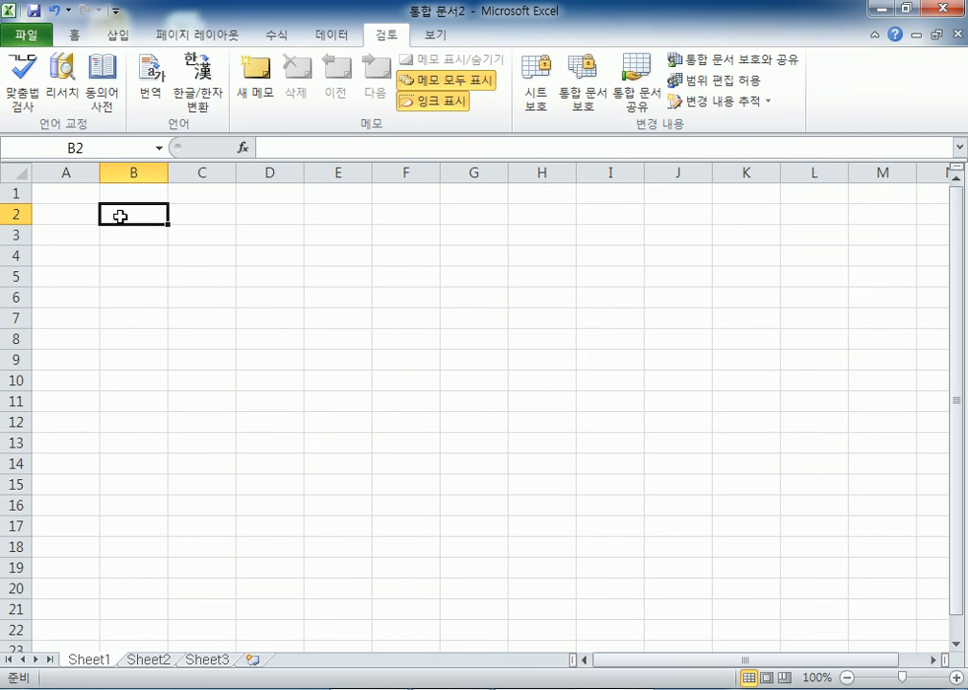
text(9우ㅓㄹ 바ㅑㅇ)
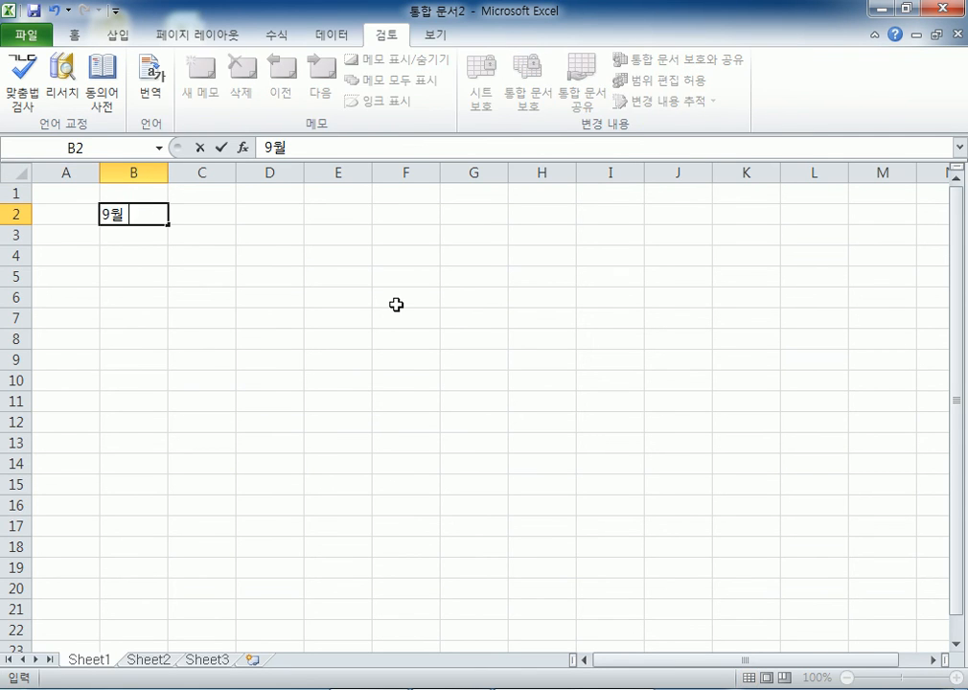
key(BackSpace)
key(BackSpace)
key(BackSpace)
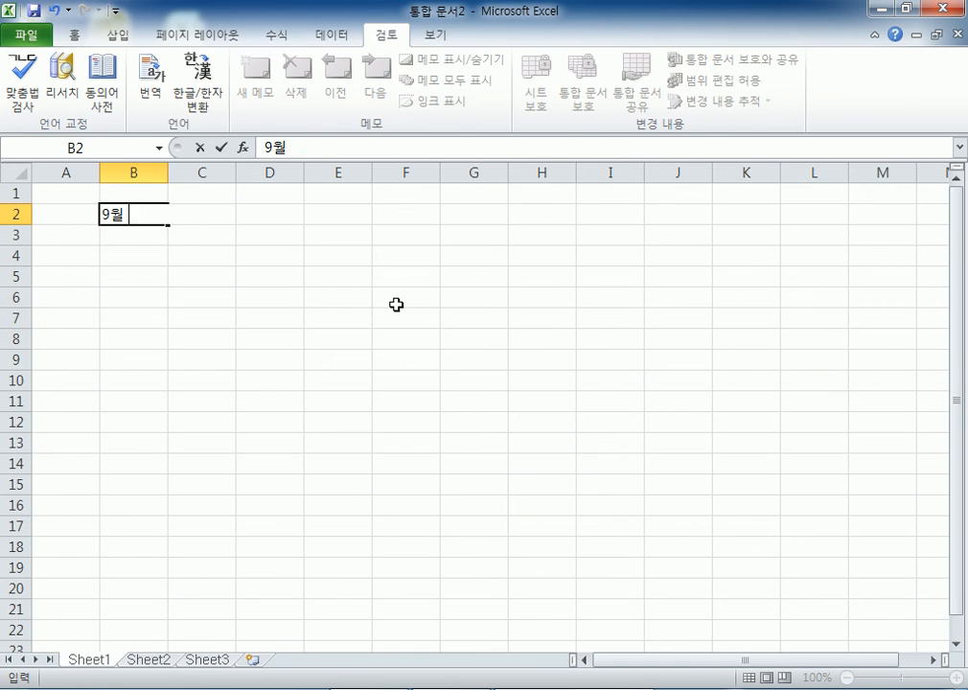
text(방과 후 계획)
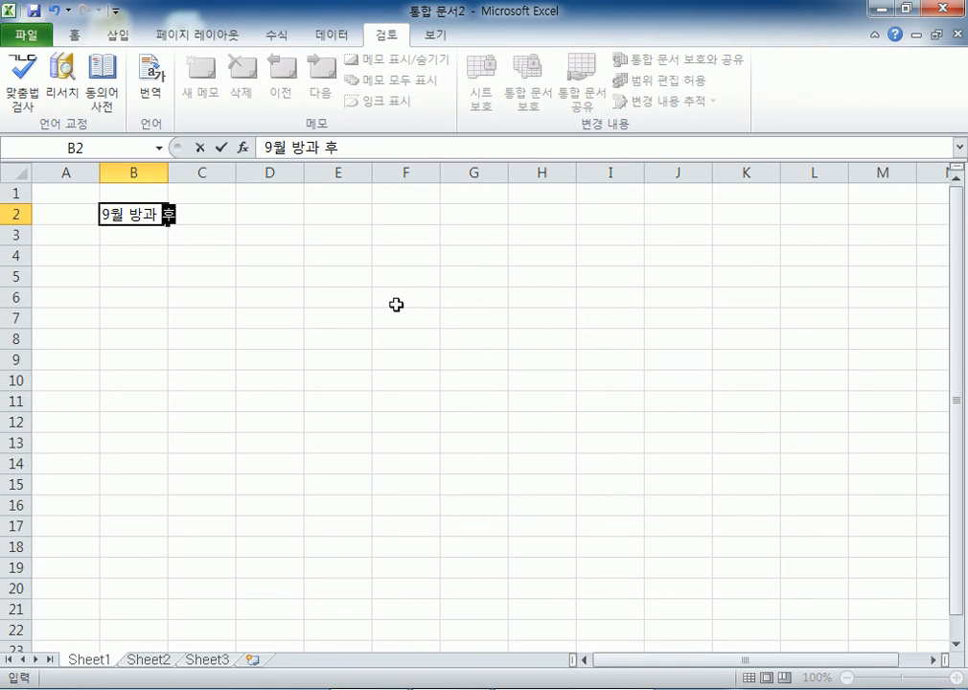
key(Return)
key(Return)
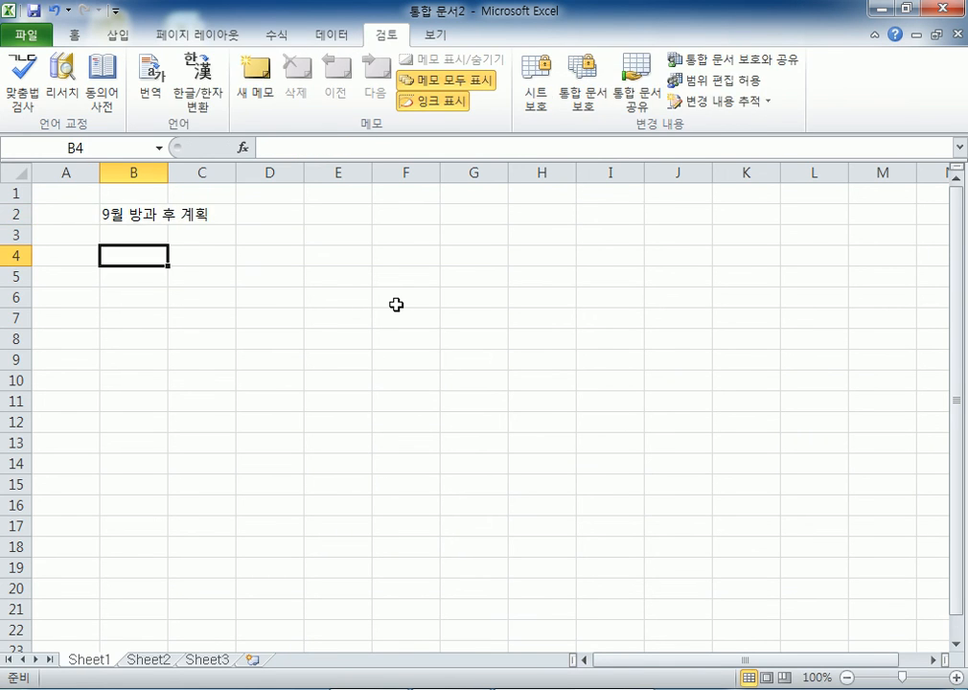
- Enter 월 and 화 in C4:D4 and 4시 in B5
key(Tab)
text(월)
key(Tab)
text(화)
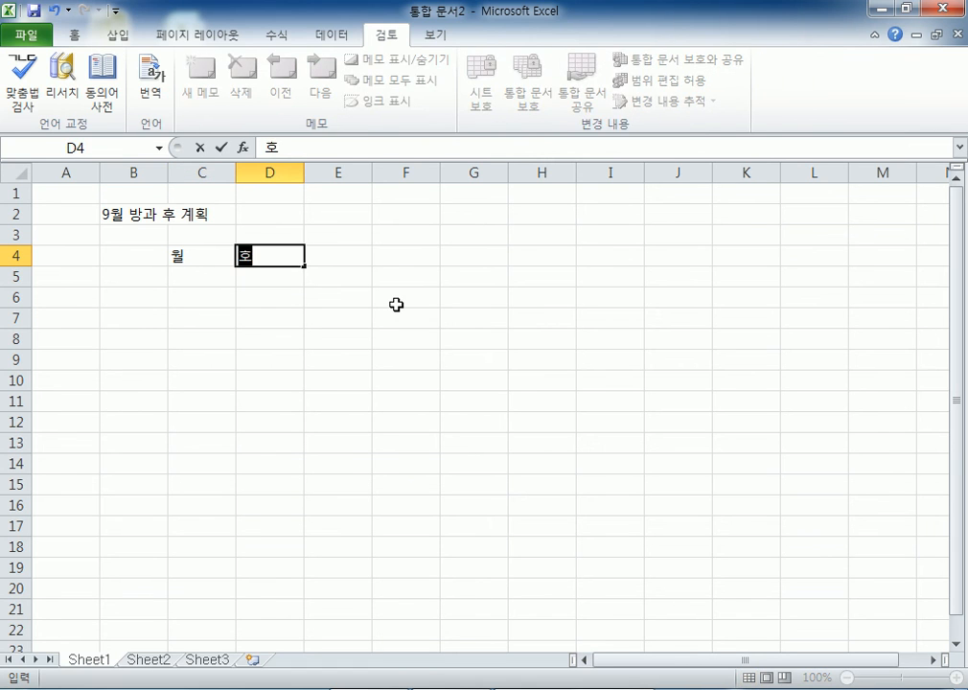
key(Return)
key(Return)
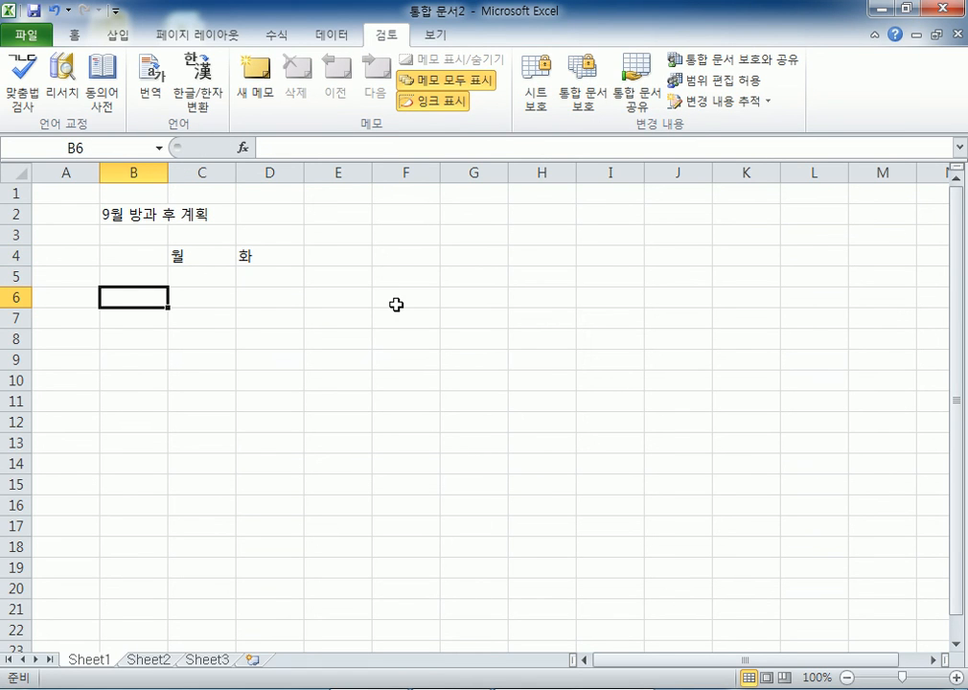
key(Up)
text(4시)
key(Return)
- Fill 5시–8시 down to B9 and the day names 월–금 across to G4
click(148, 275)
drag(169, 286, 169, 370)
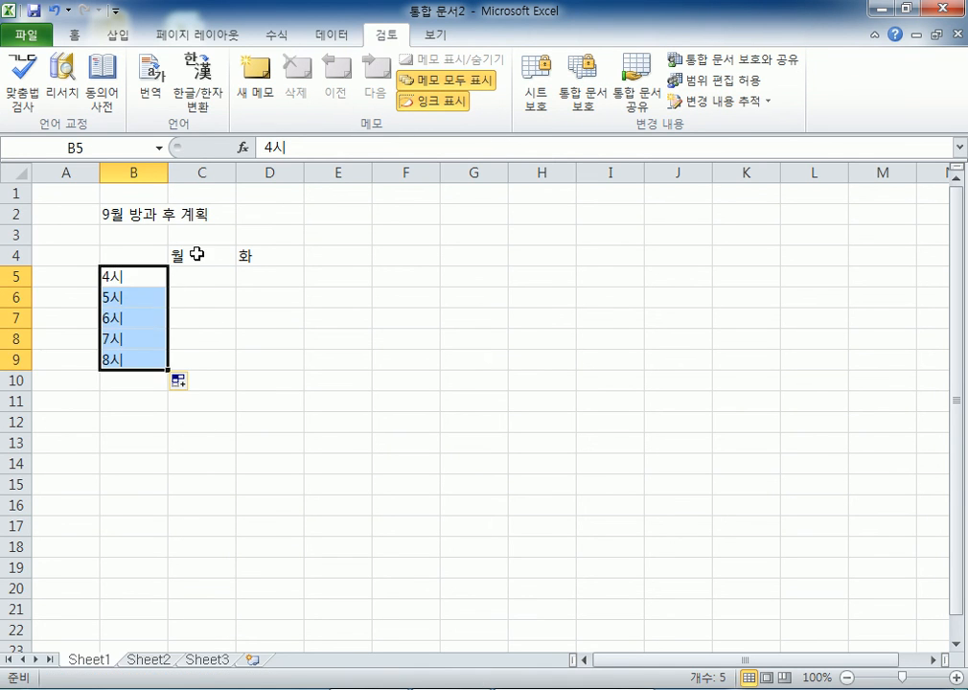
click(199, 255)
drag(236, 266, 536, 269)
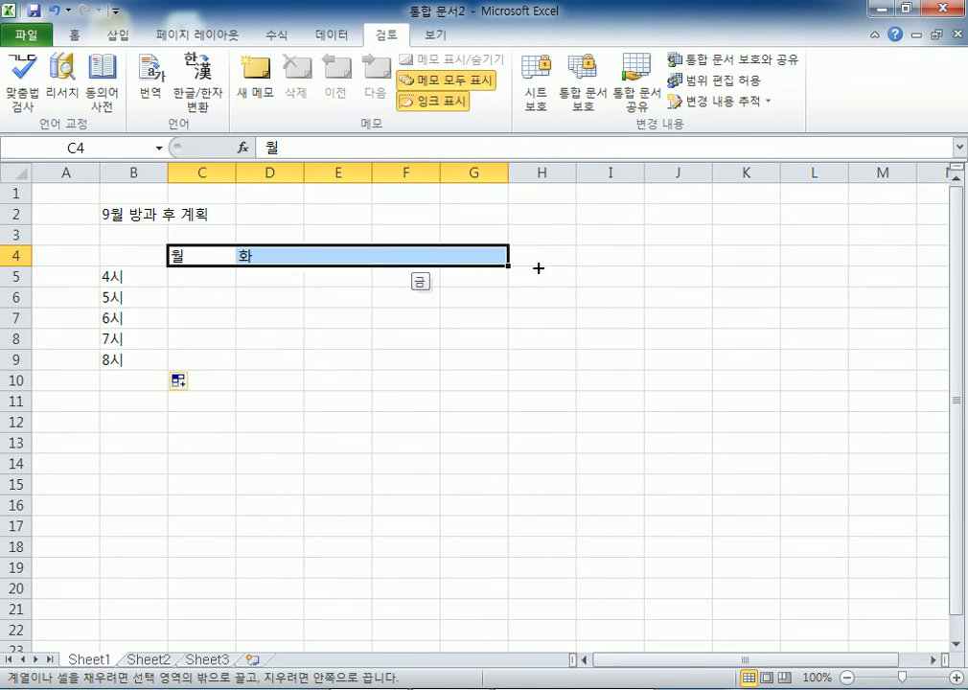
drag(201, 278, 475, 361)
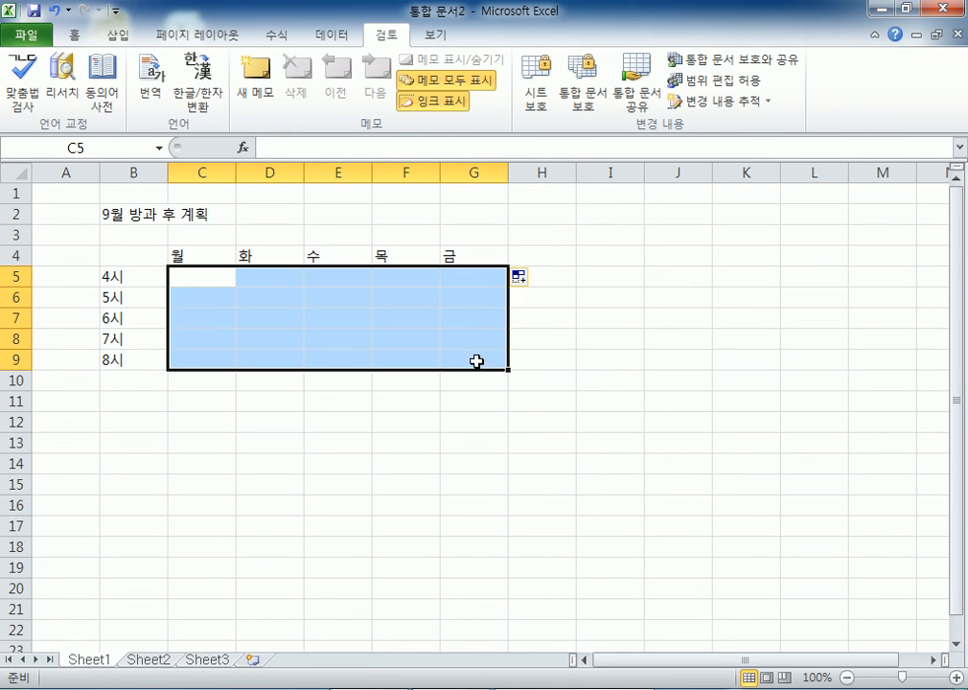
click(133, 216)
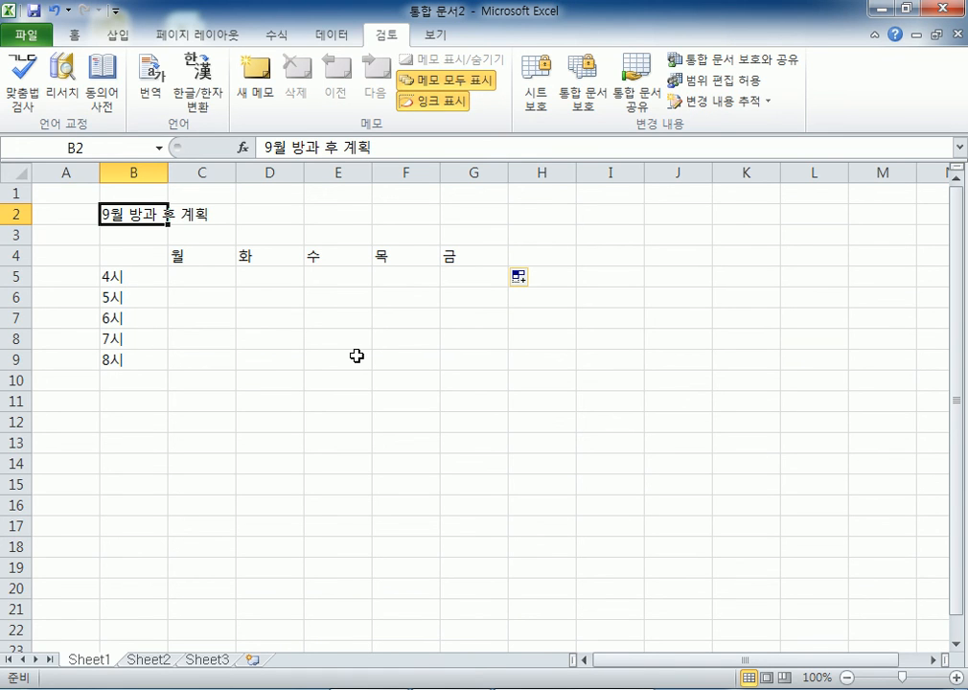
drag(76, 199, 538, 407)
click(537, 381)
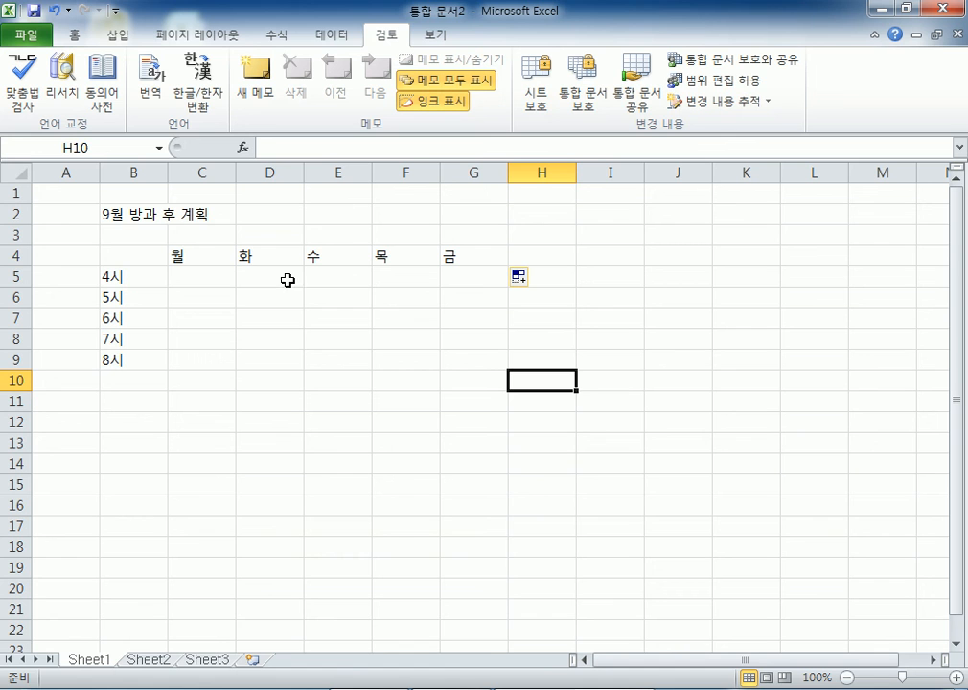
drag(111, 229, 493, 372)
drag(423, 298, 406, 277)
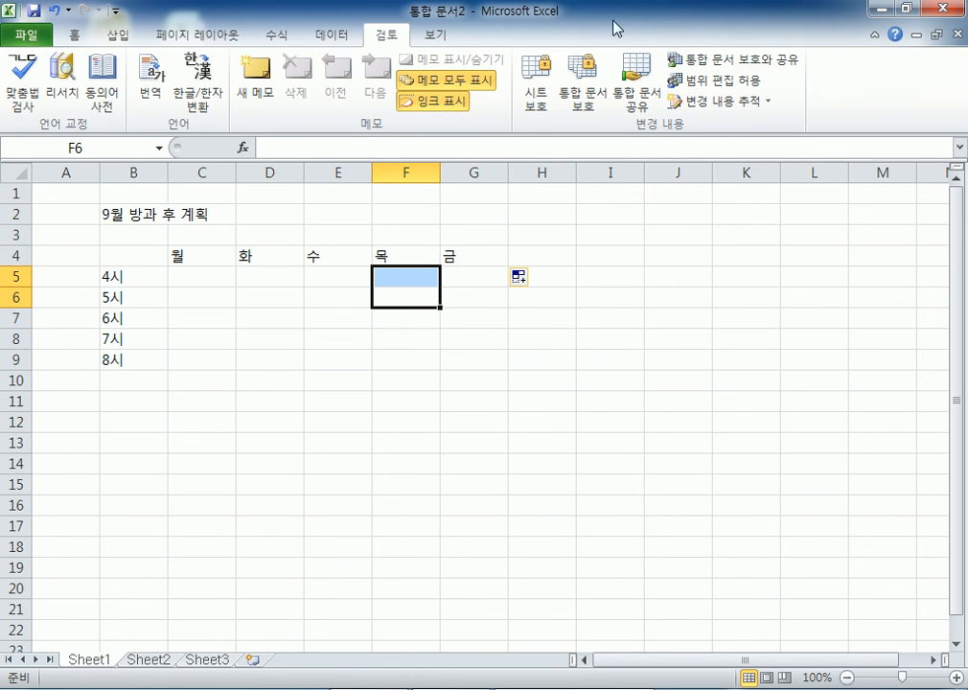